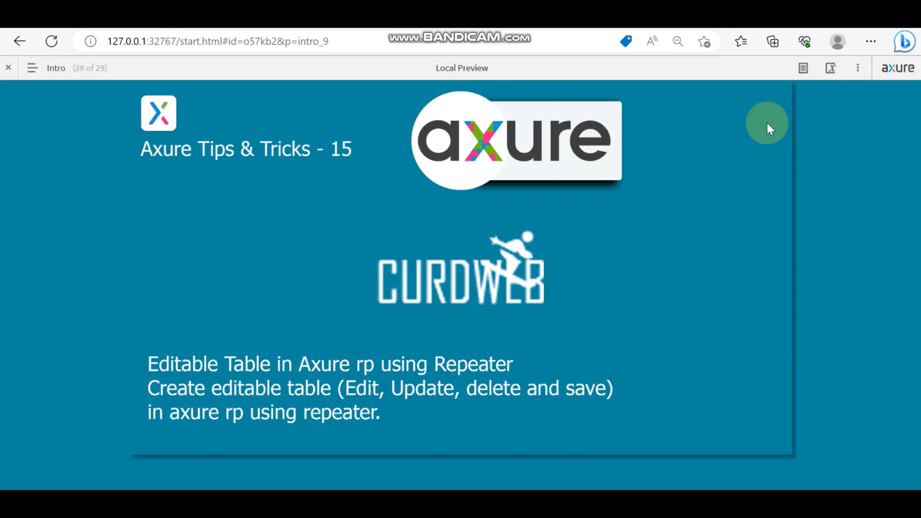
- Show the Edit,DeleteAndUpdate page under Axure Tricks 15 in the preview and look over its product table
left_click(32, 68)
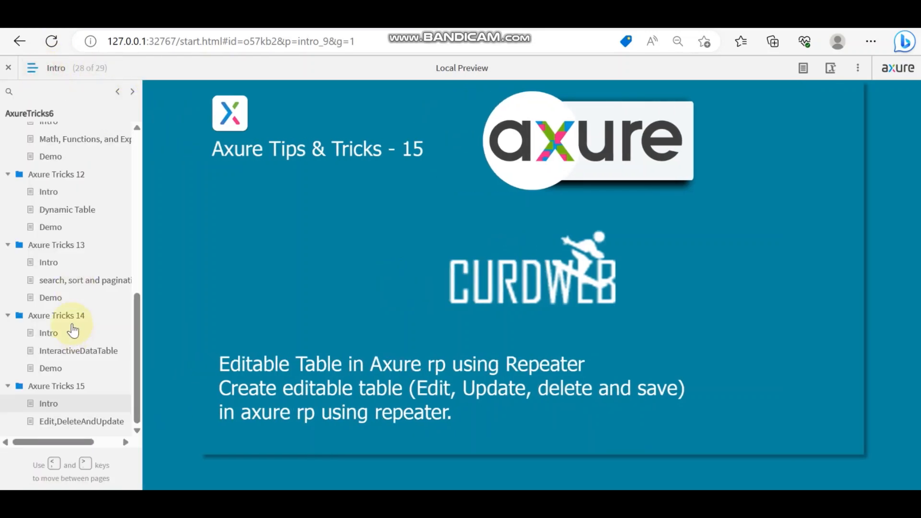
left_click(79, 422)
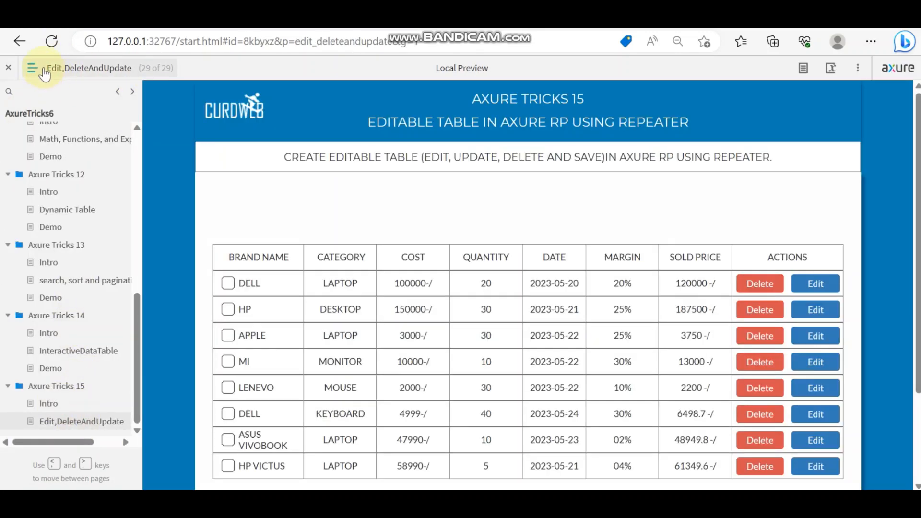
left_click(32, 67)
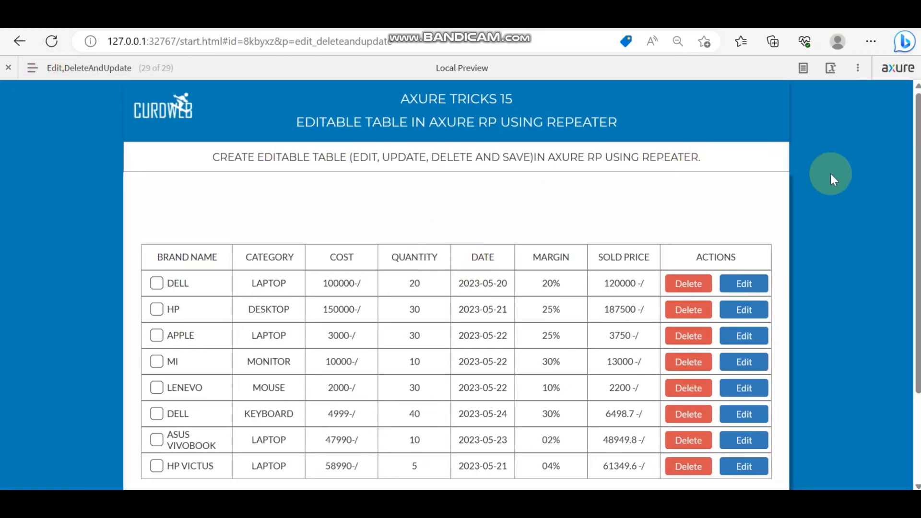
scroll(837, 182, "down", 3)
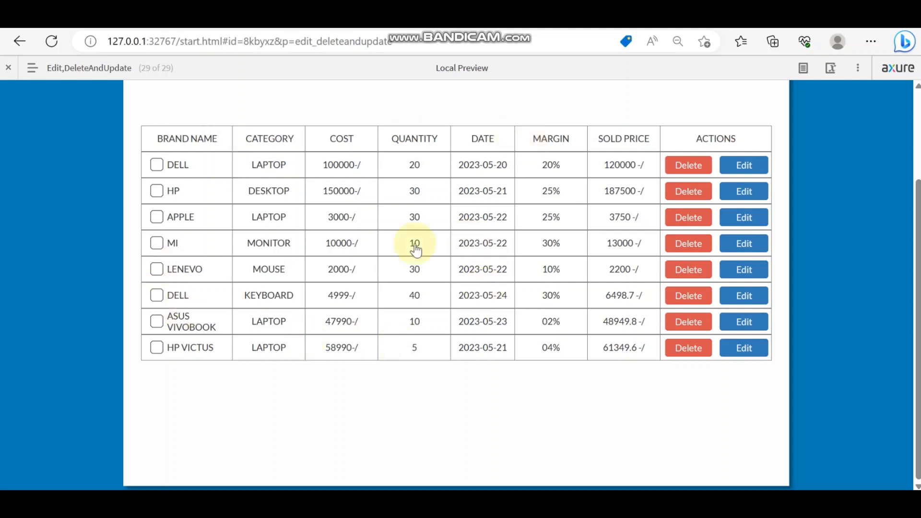
scroll(468, 371, "up", 2)
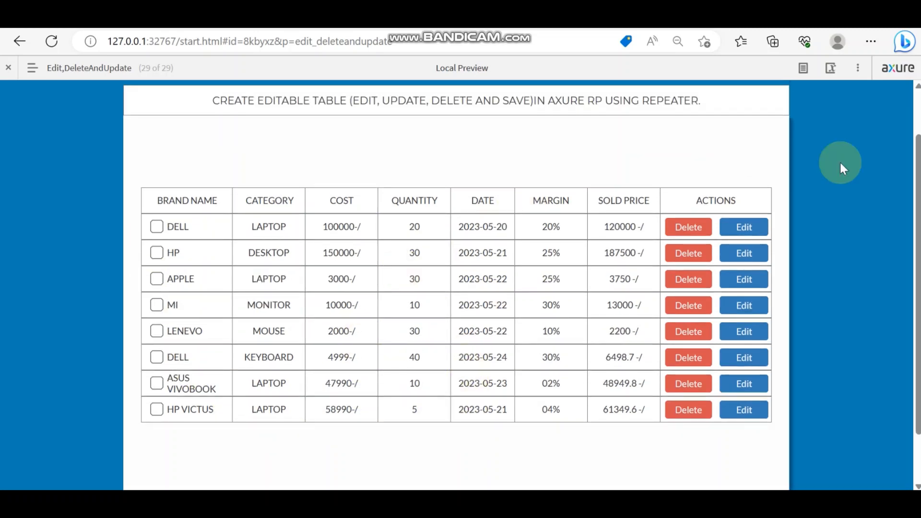
- Test the Edit and Delete actions of the first DELL row without a selected product, dismissing each notice
left_click(761, 232)
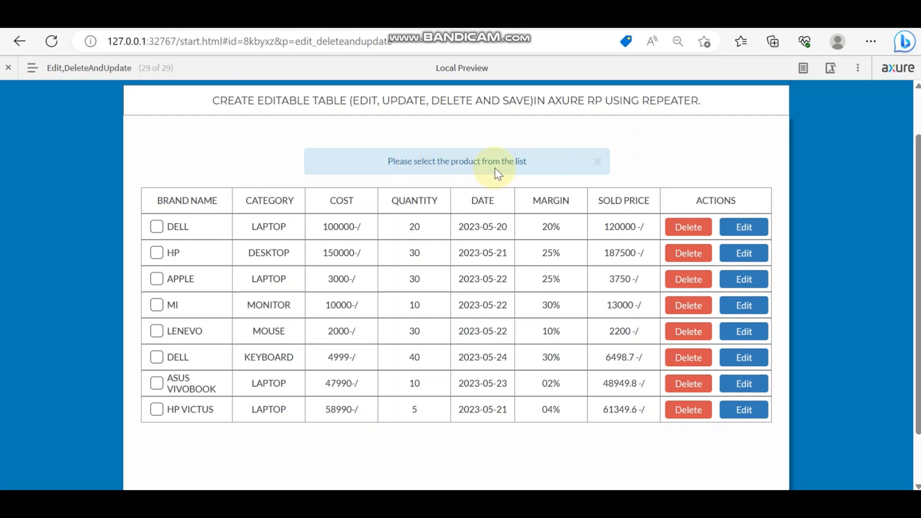
left_click(598, 162)
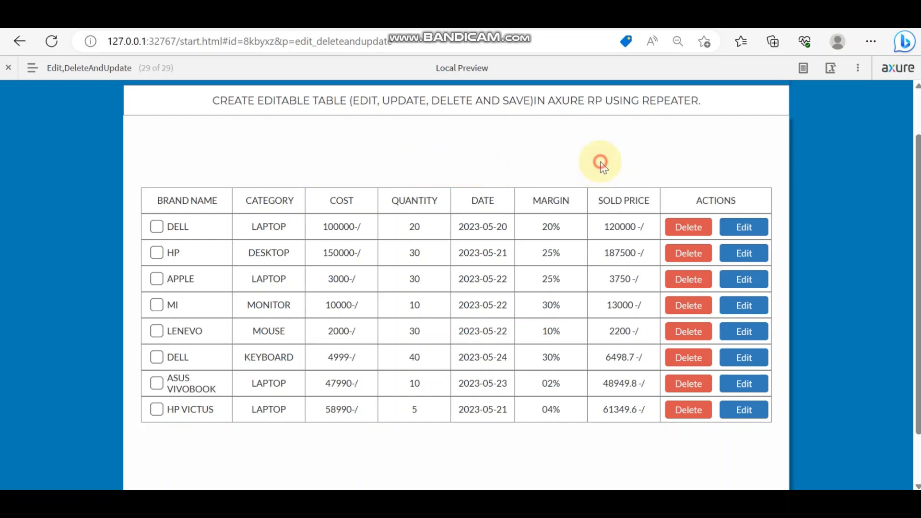
left_click(206, 232)
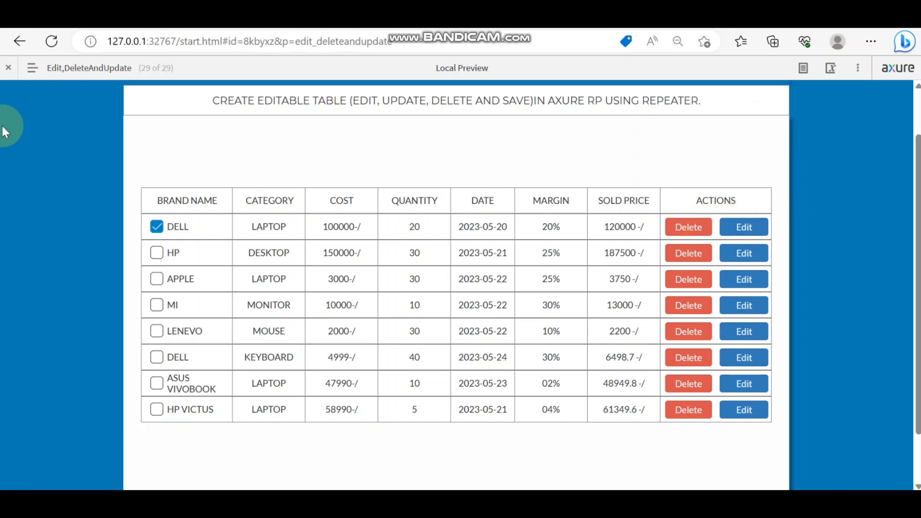
left_click(155, 226)
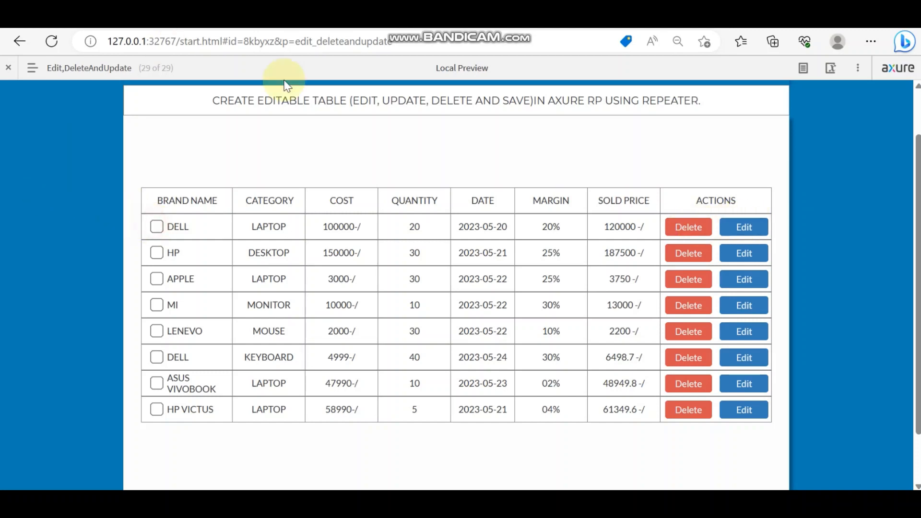
left_click(689, 229)
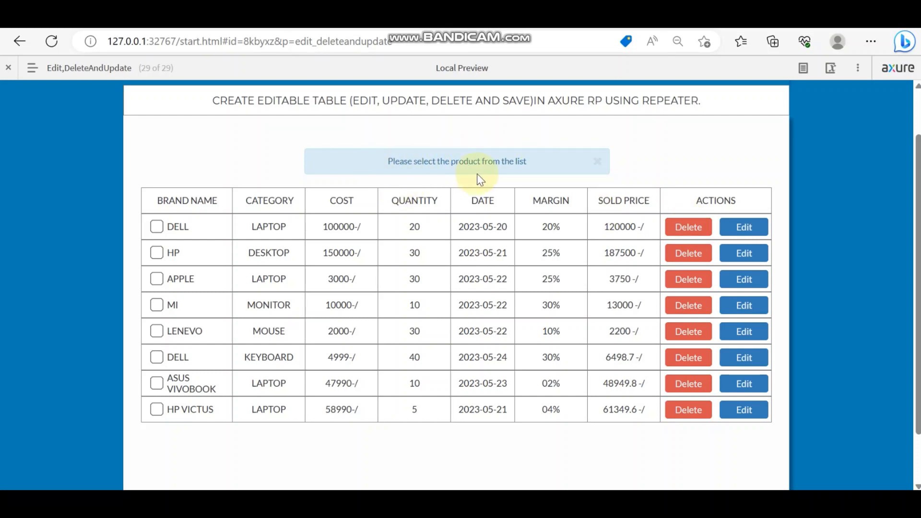
left_click(597, 163)
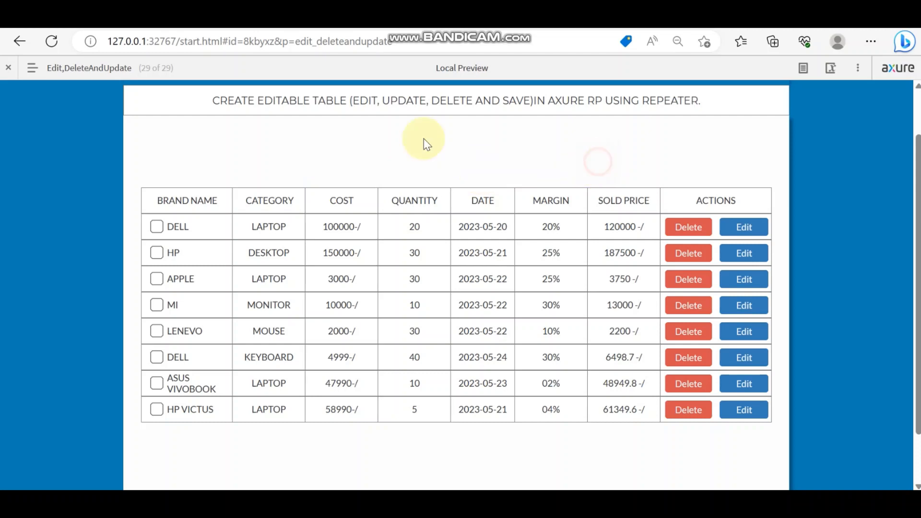
- Select the MI monitor row for editing and enter brand name HP, category Mouse and product cost 2000
left_click(157, 309)
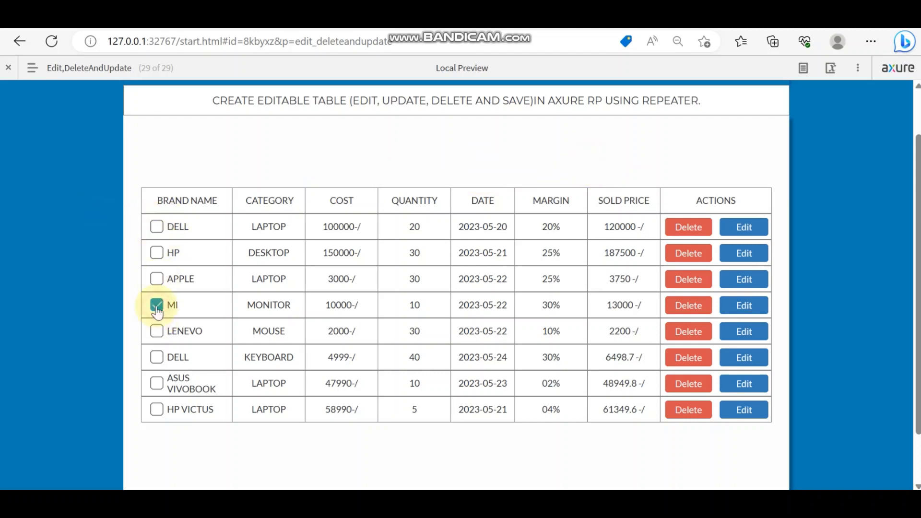
left_click(749, 309)
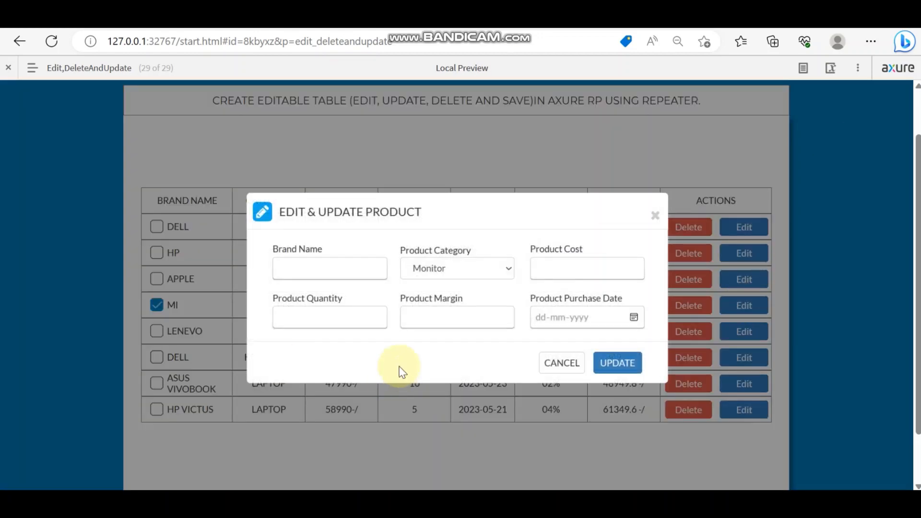
left_click(300, 271)
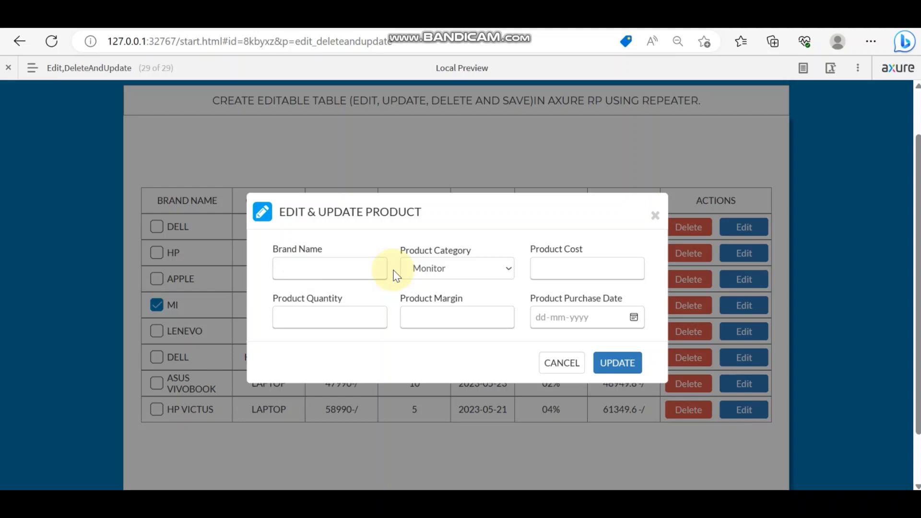
type("HP")
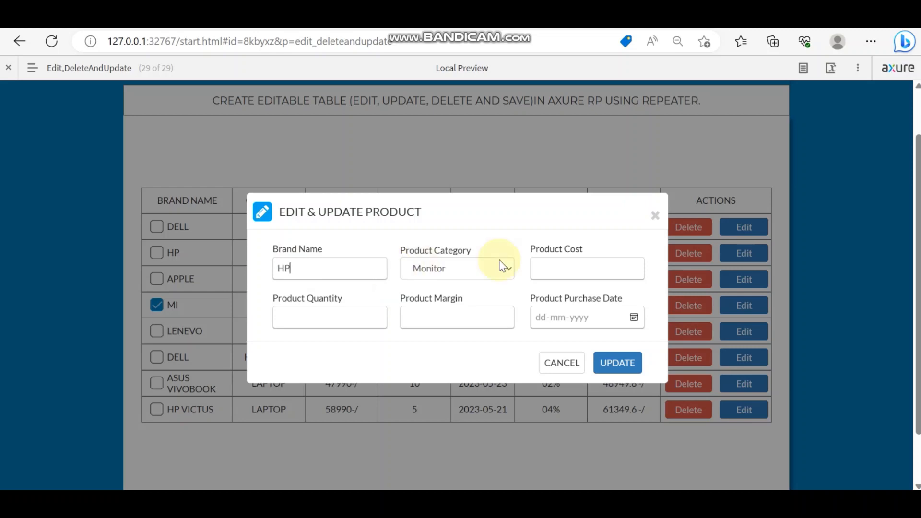
left_click(438, 272)
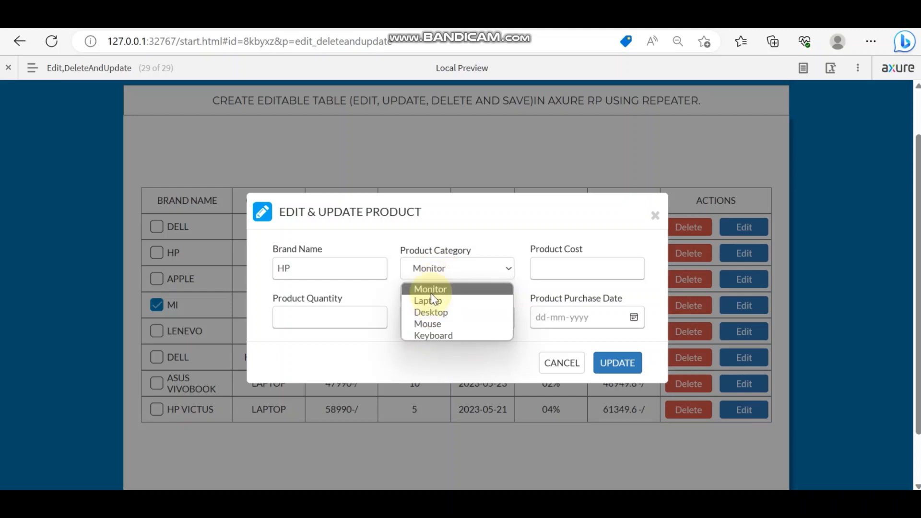
left_click(428, 323)
left_click(552, 270)
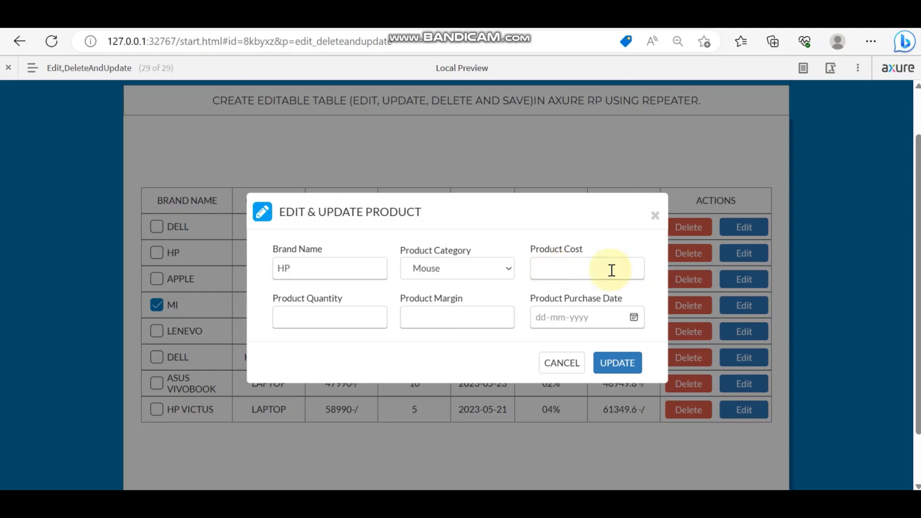
type("2000")
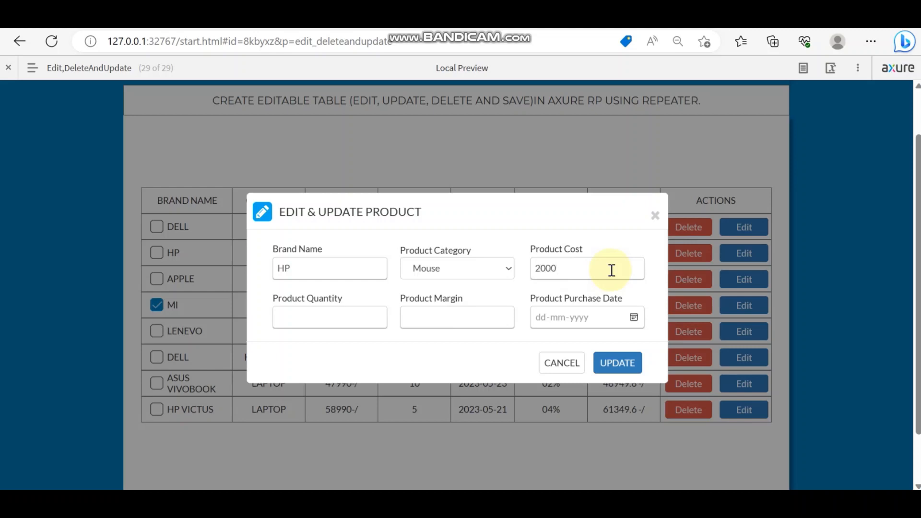
- Enter quantity 10, margin 10 and purchase date 18-05-2023, submit the product update and close the confirmation
left_click(331, 314)
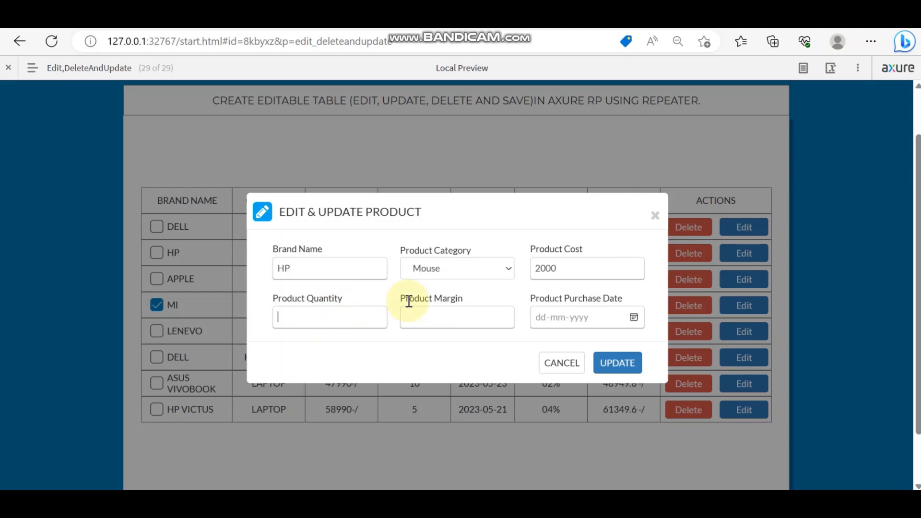
type("10")
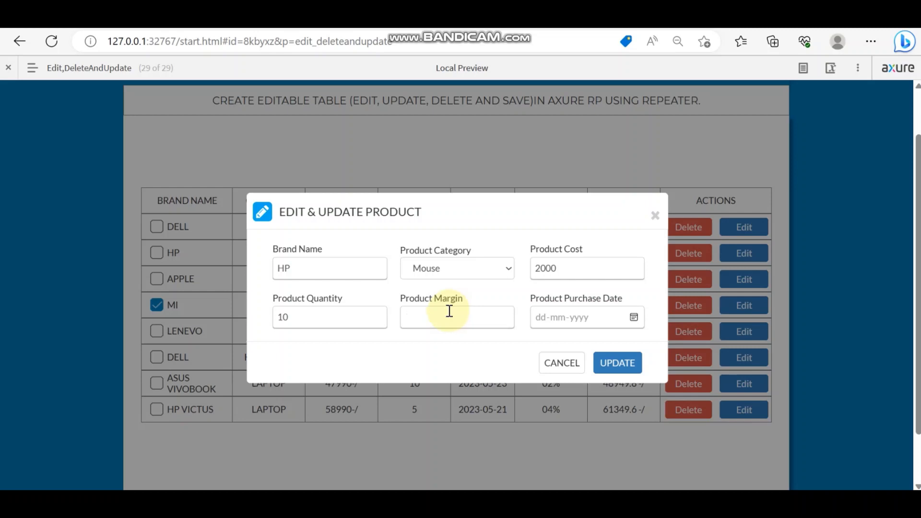
type("10")
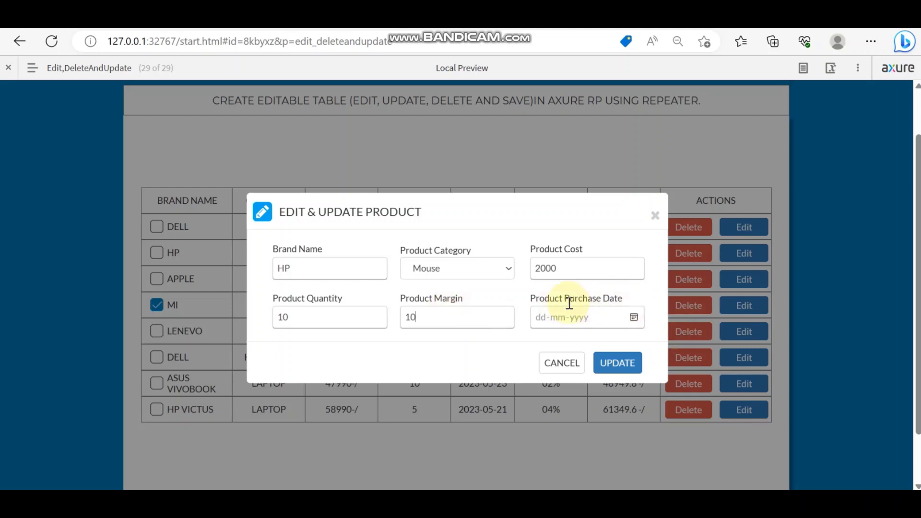
left_click(633, 318)
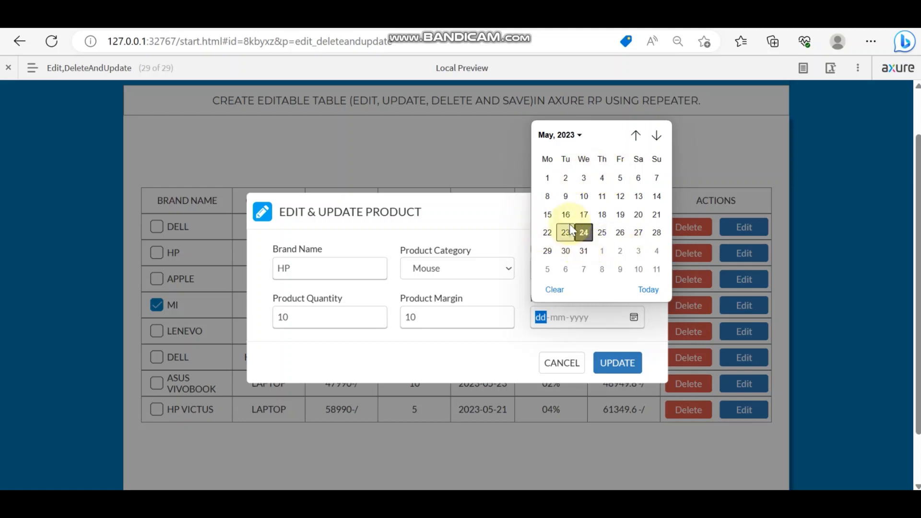
left_click(601, 215)
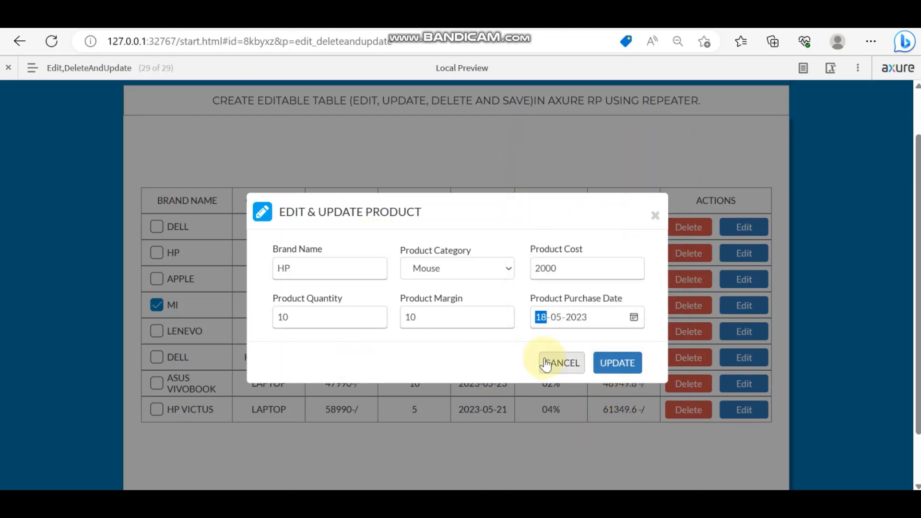
left_click(618, 363)
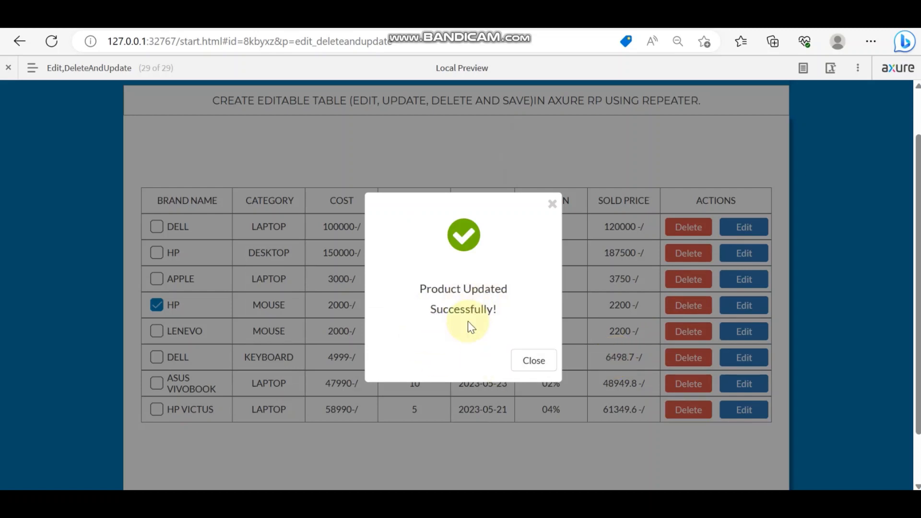
left_click(534, 360)
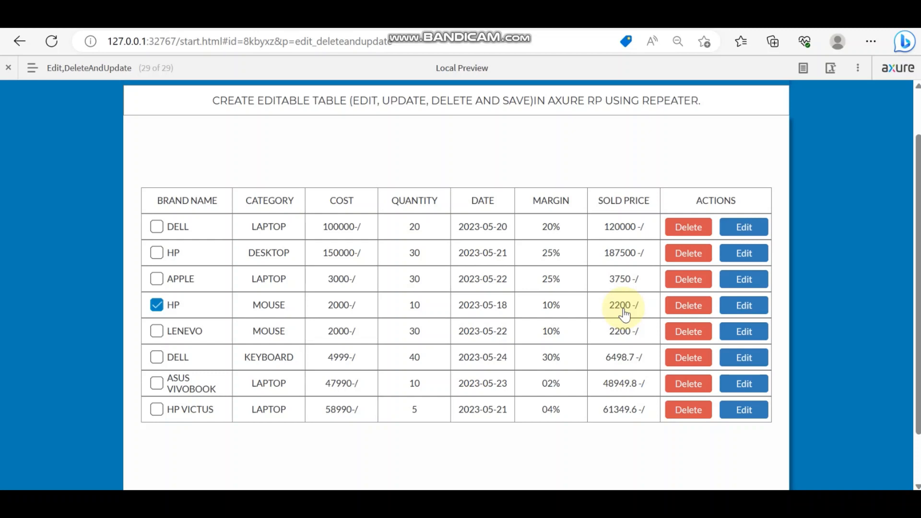
- Try to delete the HP mouse row while it is unselected, and delete the LENEVO mouse row after selecting it
left_click(687, 305)
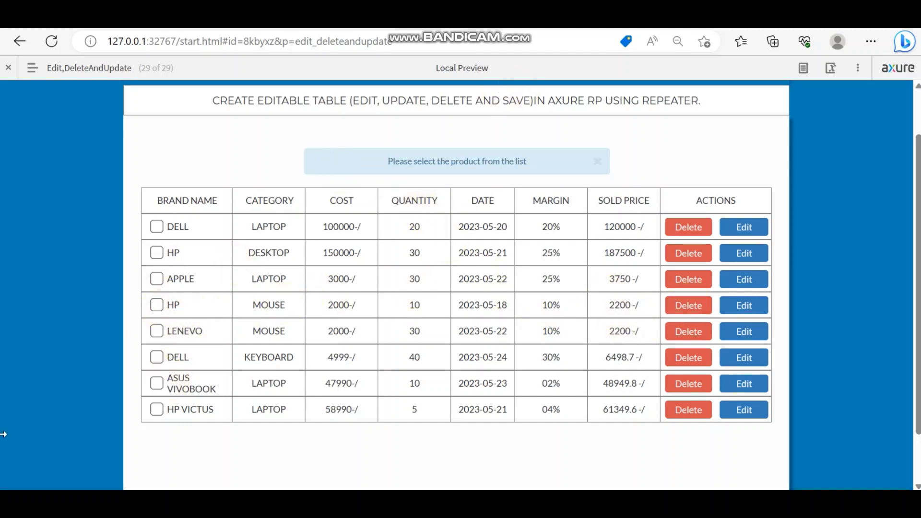
left_click(597, 162)
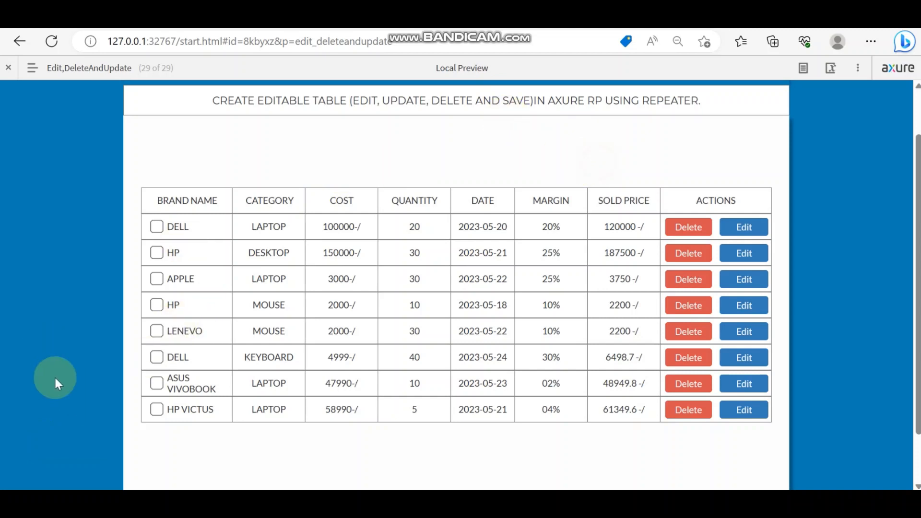
left_click(150, 333)
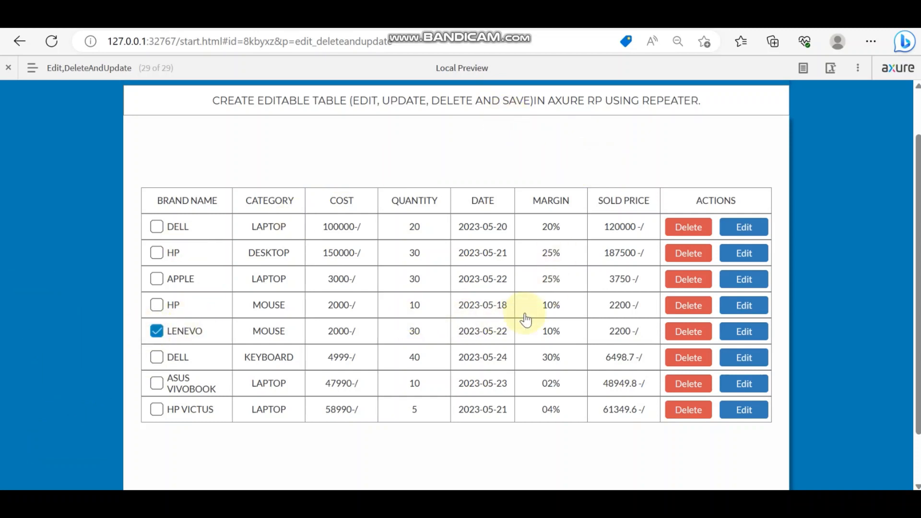
left_click(681, 331)
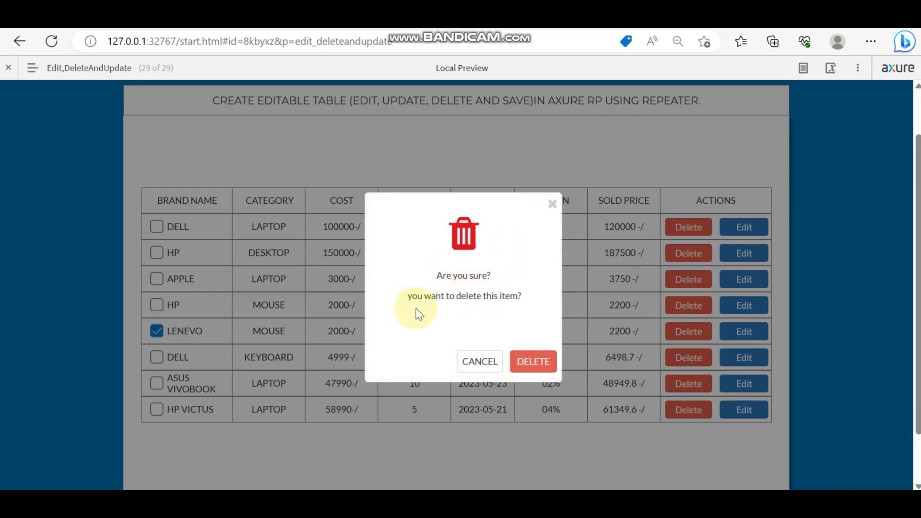
left_click(536, 364)
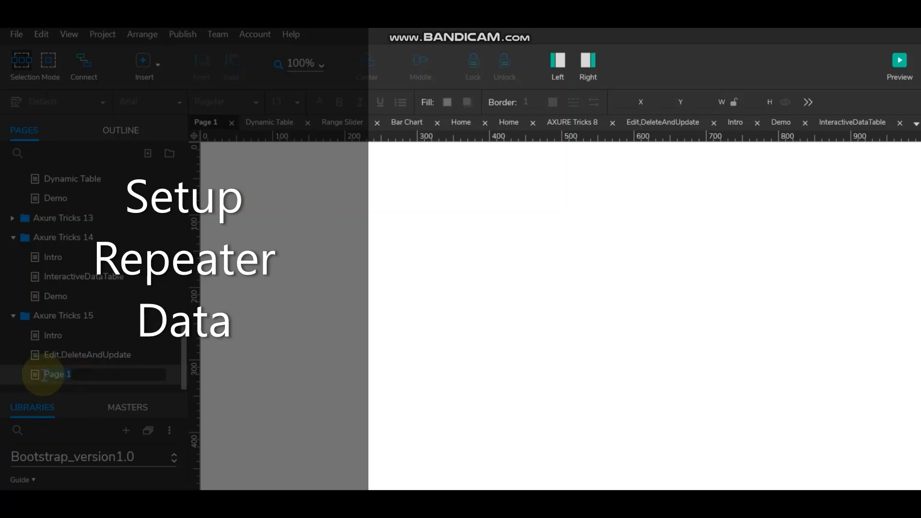
- Switch to the Axure RP editor and name the new page under Axure Tricks 15 Demo
type("mo")
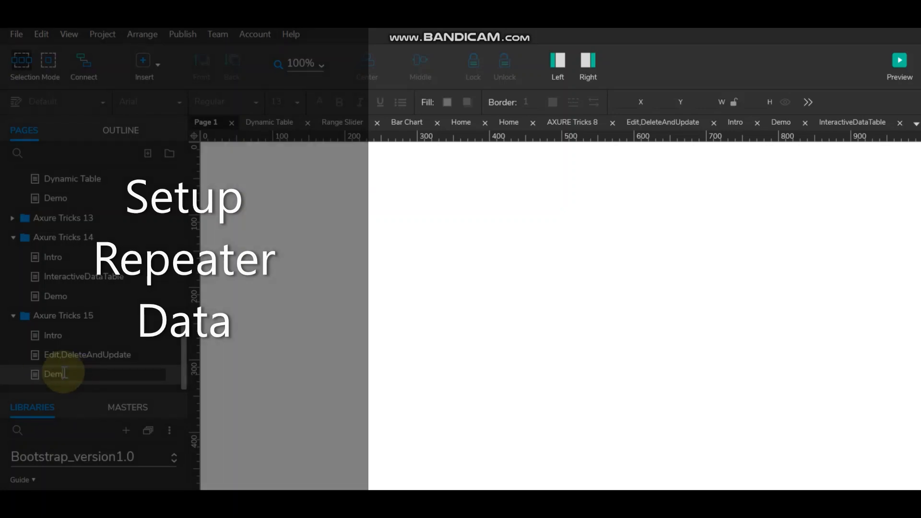
left_click(414, 349)
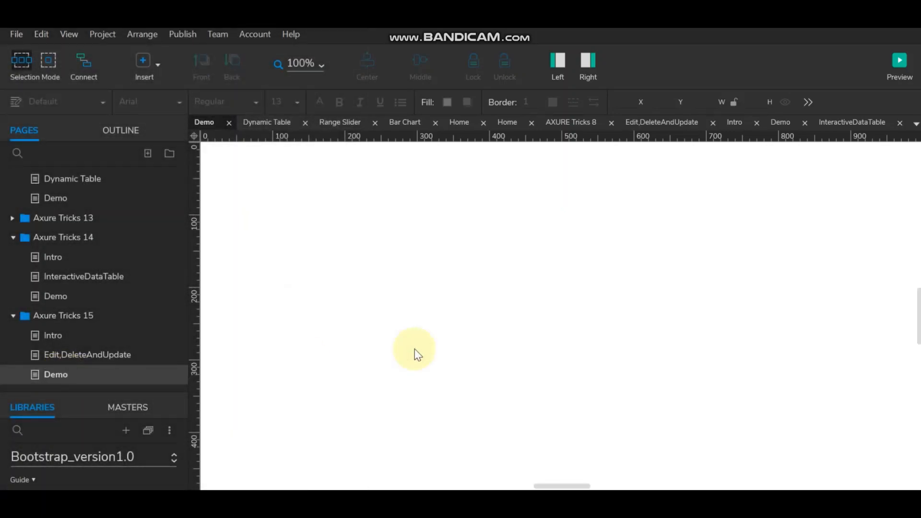
scroll(376, 324, "down", 1, "ctrl")
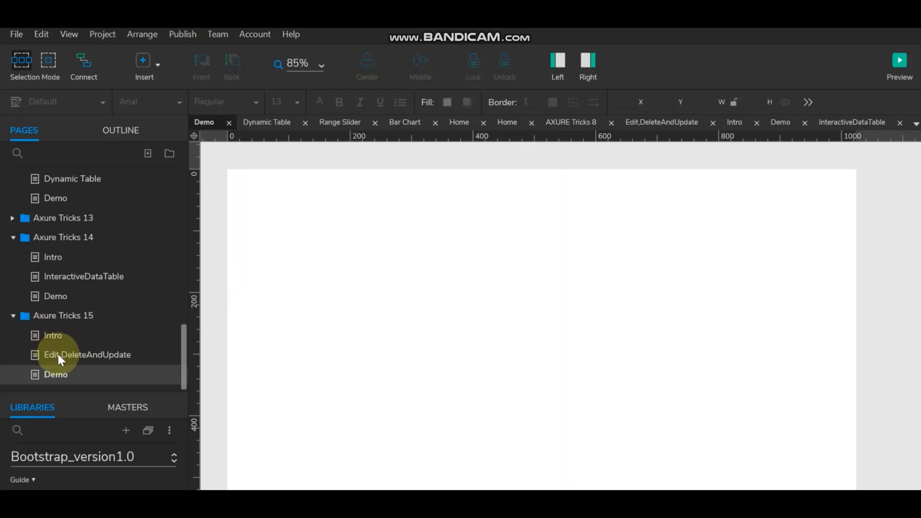
- Close all page tabs except Demo and open the Edit,DeleteAndUpdate page for reference
right_click(208, 122)
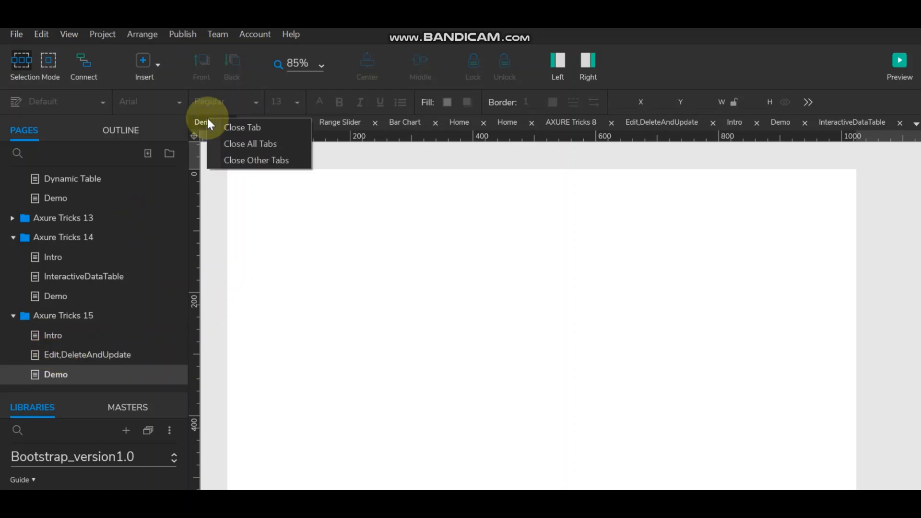
left_click(225, 160)
left_click(81, 353)
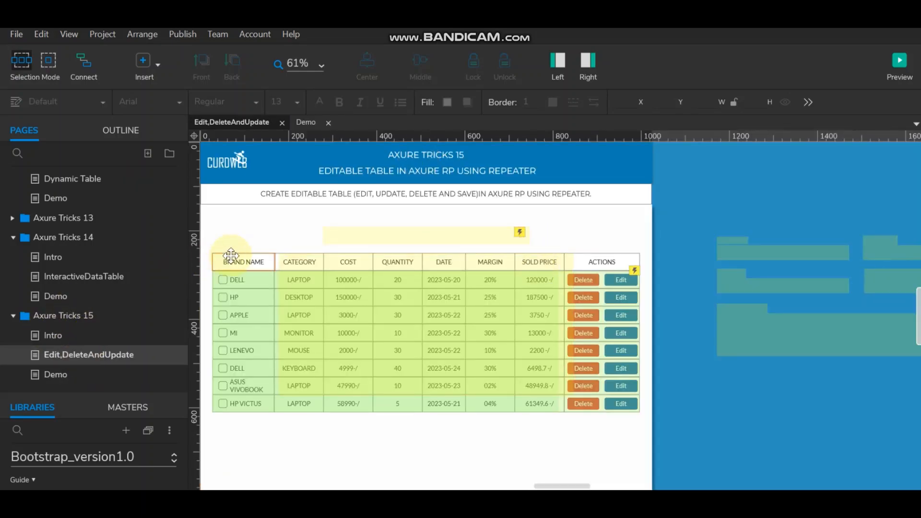
- Move the hidden panel that overlaps the inventory table's header row down until the headers are clear
left_click(231, 256)
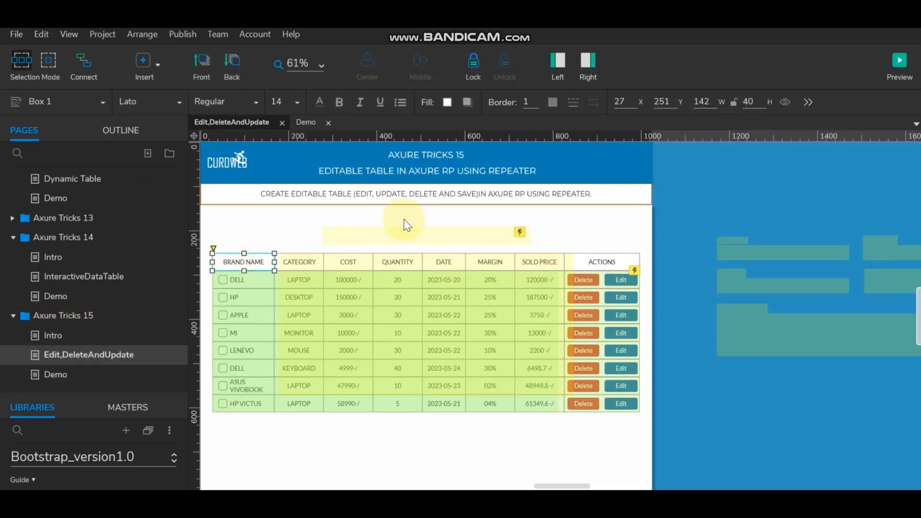
left_click(338, 274)
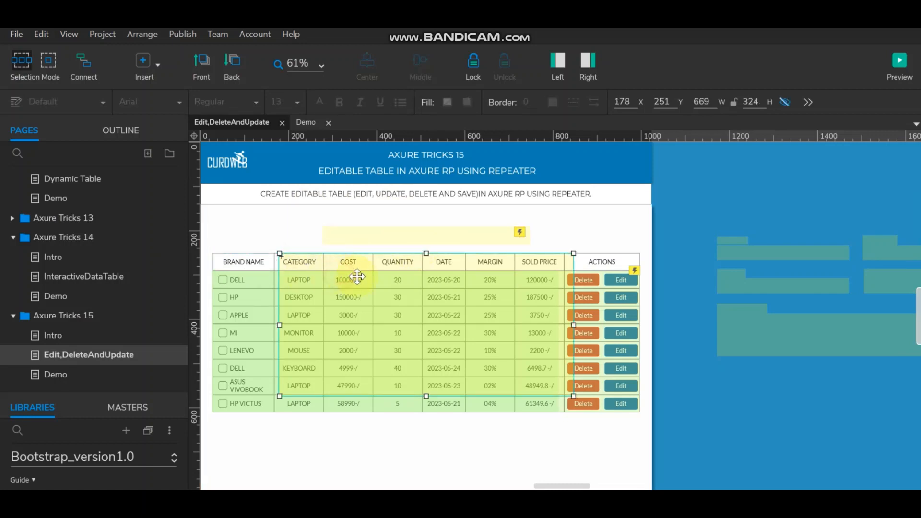
left_click_drag(357, 276, 358, 321)
- Select and copy the eight header cells of the inventory table, from BRAND NAME through ACTIONS
left_click(261, 263)
left_click(297, 260, "ctrl")
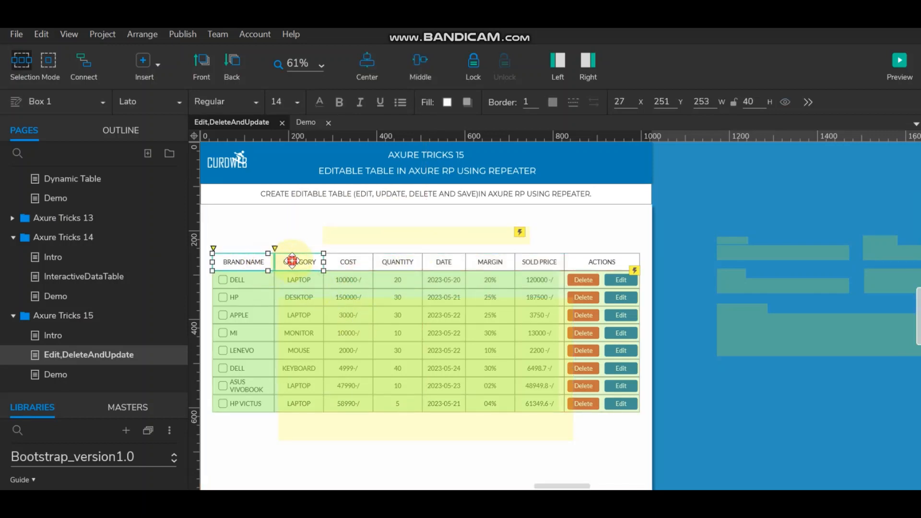
left_click(349, 259, "ctrl")
left_click(402, 260, "ctrl")
left_click(448, 259, "ctrl")
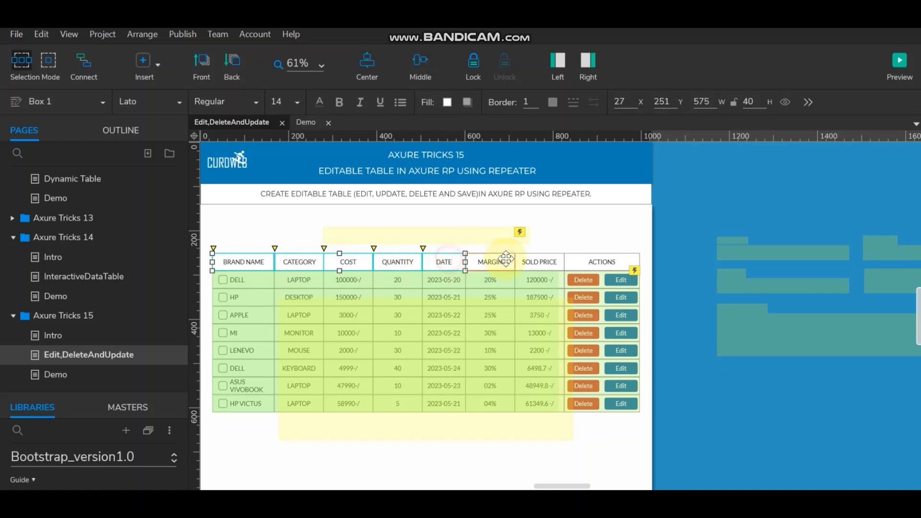
left_click(490, 260, "ctrl")
left_click(539, 260, "ctrl")
left_click(592, 258, "ctrl")
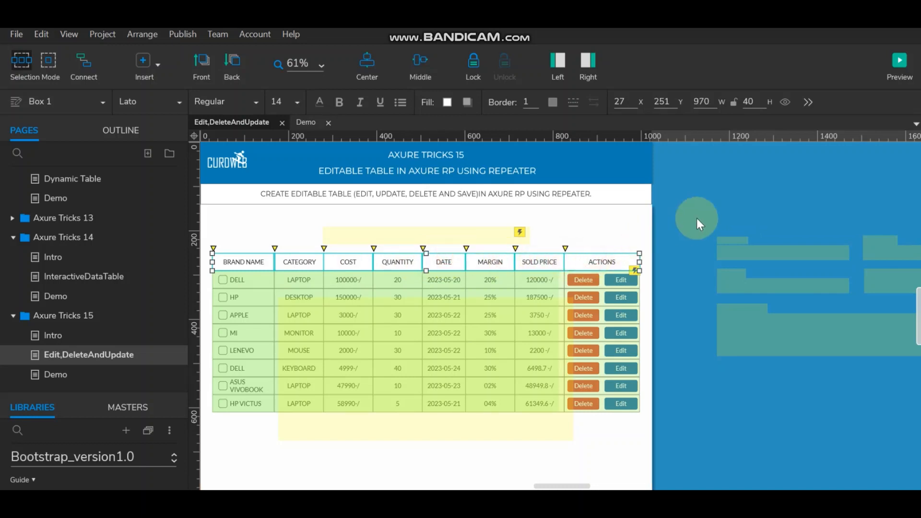
- Paste the copied header cells on the Demo page and move the row to about X 19, Y 43
left_click(56, 374)
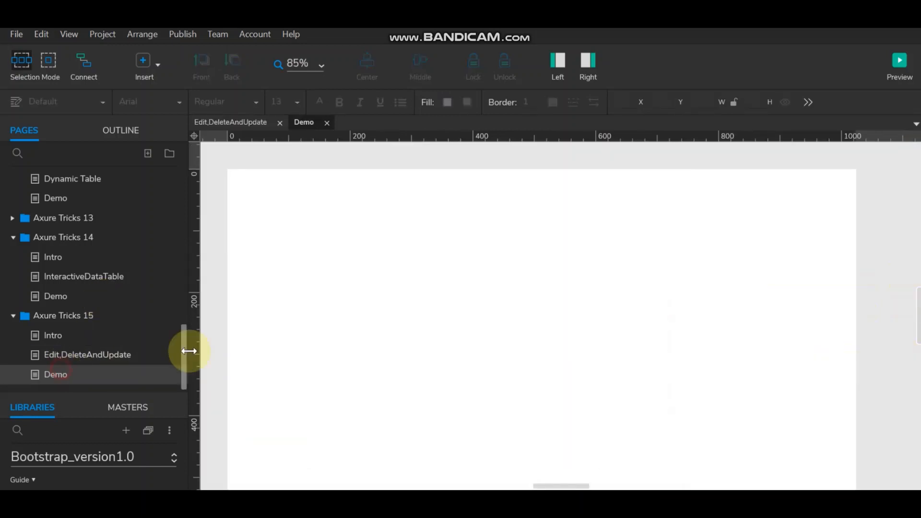
left_click(452, 324)
key("ctrl+v")
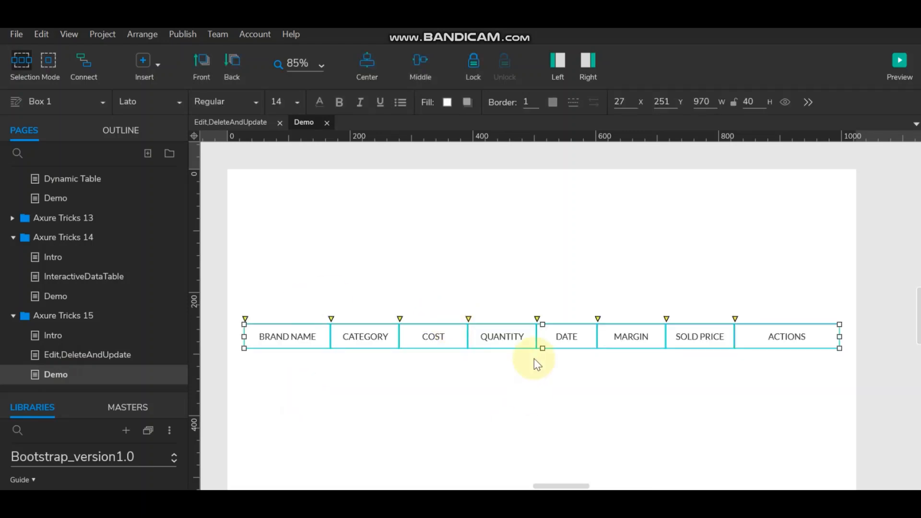
left_click_drag(556, 335, 554, 208)
left_click(595, 268)
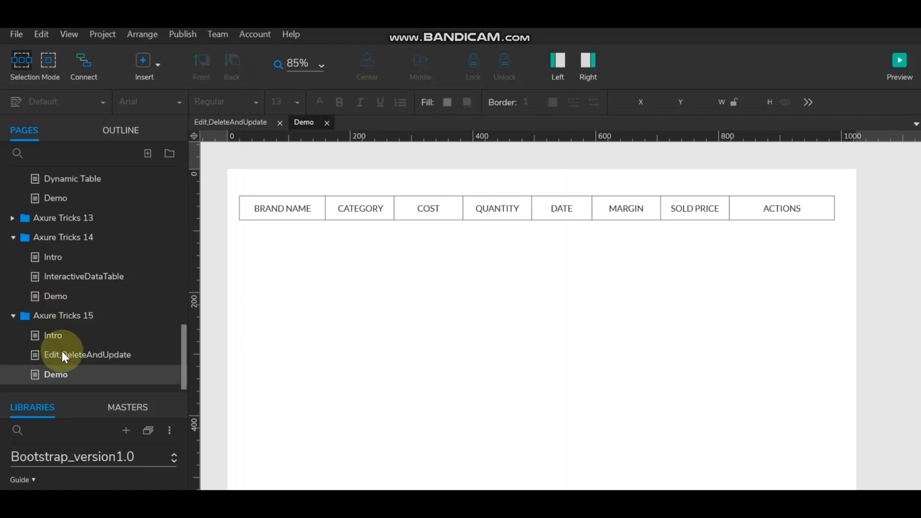
- Examine the cells inside the Inventory repeater on the Edit,DeleteAndUpdate page, selecting the whole row from NAME to Edit
left_click(218, 125)
left_click(239, 270)
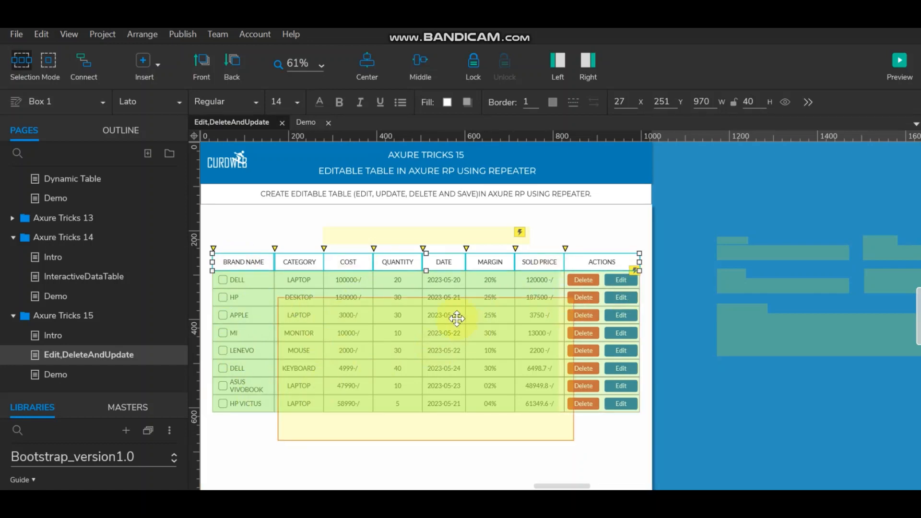
double_click(244, 289)
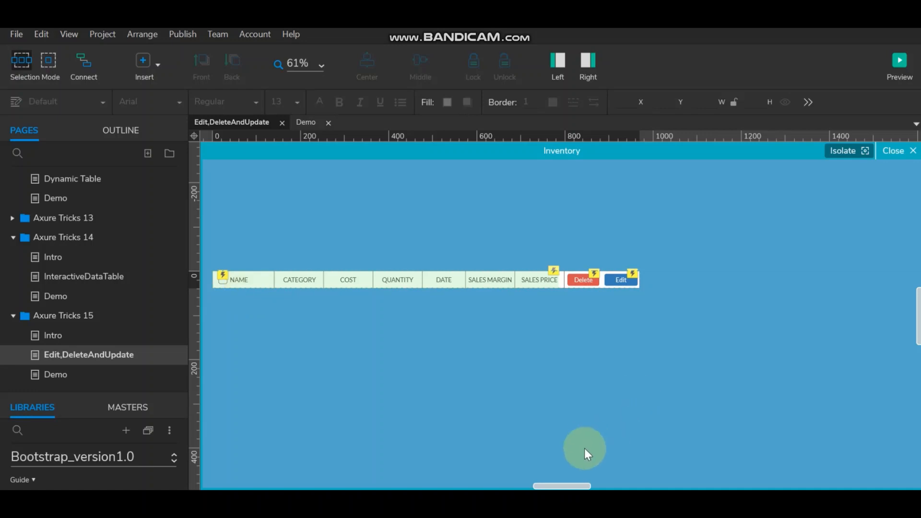
scroll(582, 478, "left", 2)
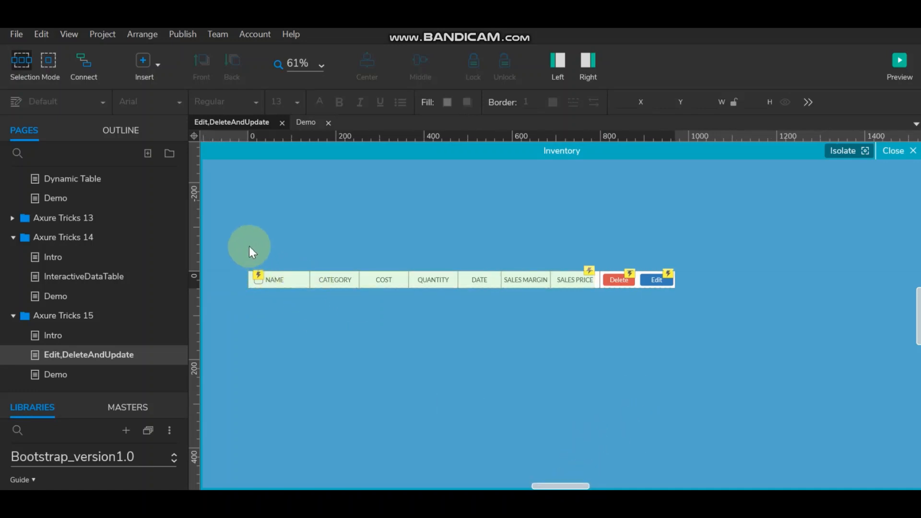
left_click_drag(241, 237, 230, 308)
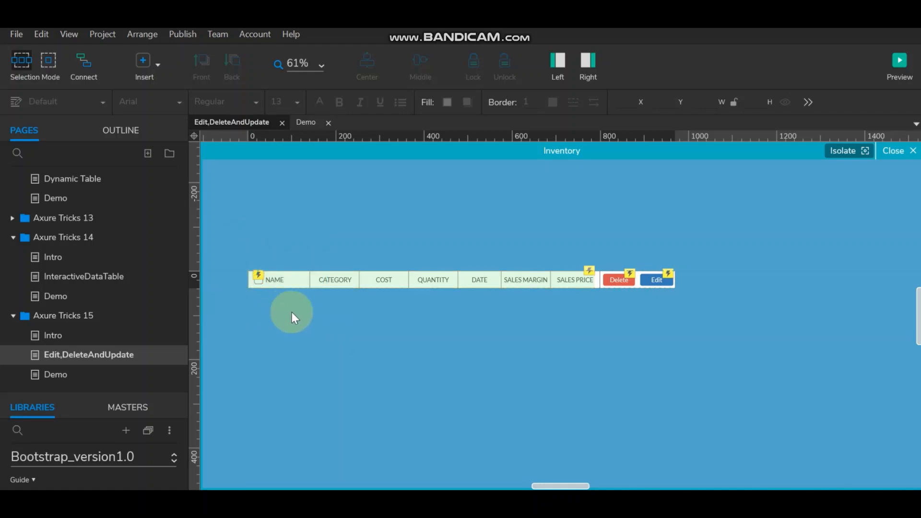
left_click_drag(240, 255, 712, 319)
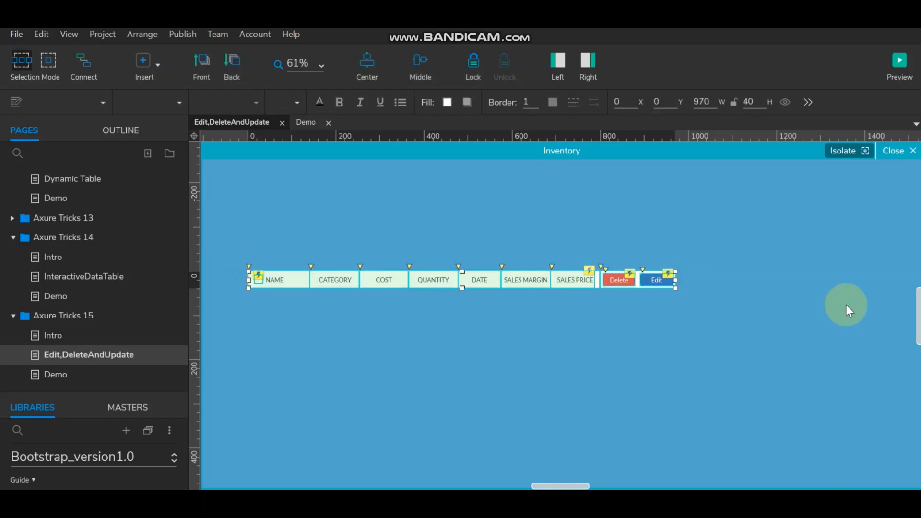
- Place a Repeater from the Default library below the header row on the Demo page, at about X 19, Y 96
left_click(56, 373)
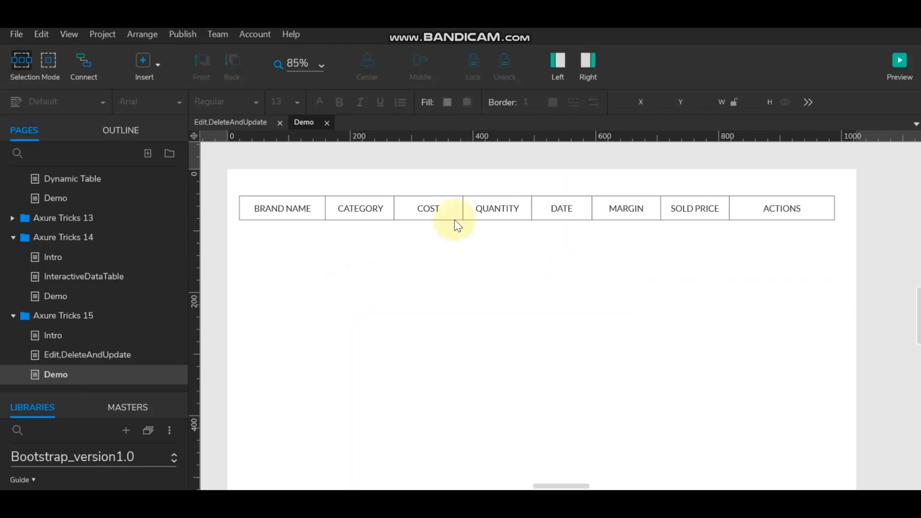
left_click_drag(102, 391, 98, 166)
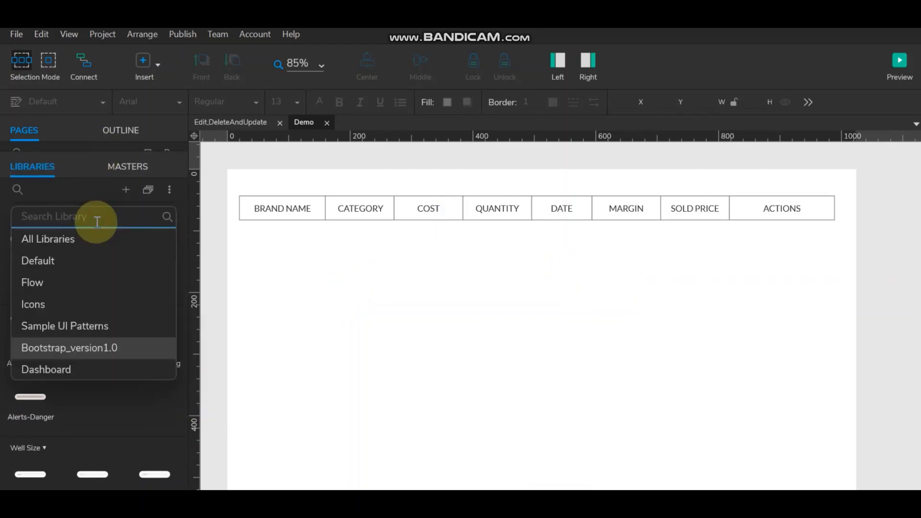
left_click(75, 260)
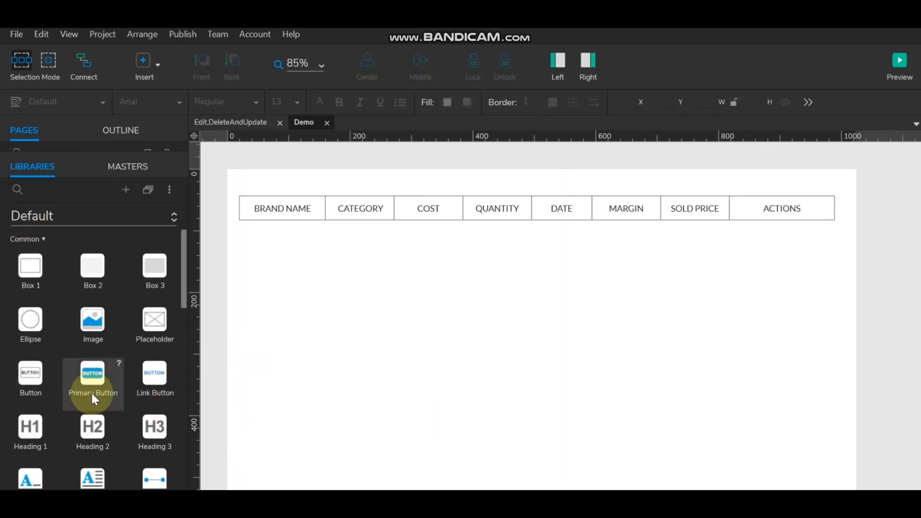
scroll(91, 394, "down", 2)
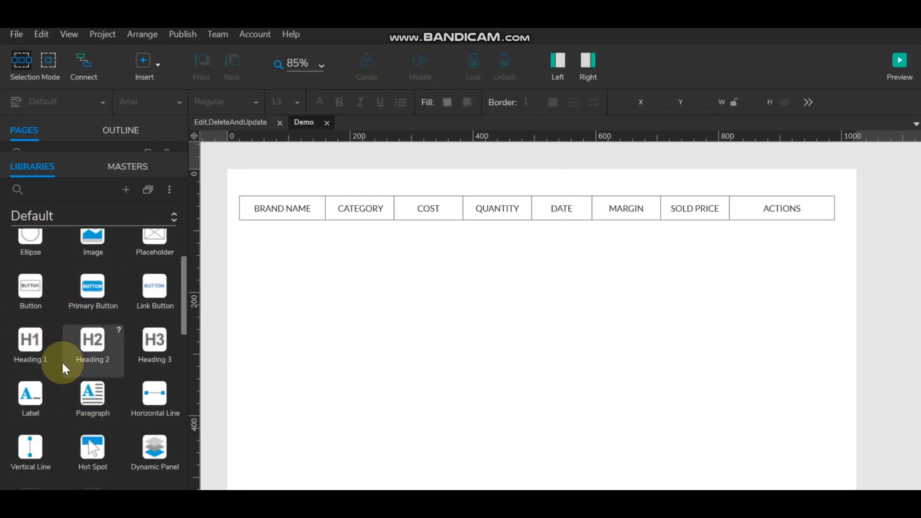
scroll(50, 375, "down", 2)
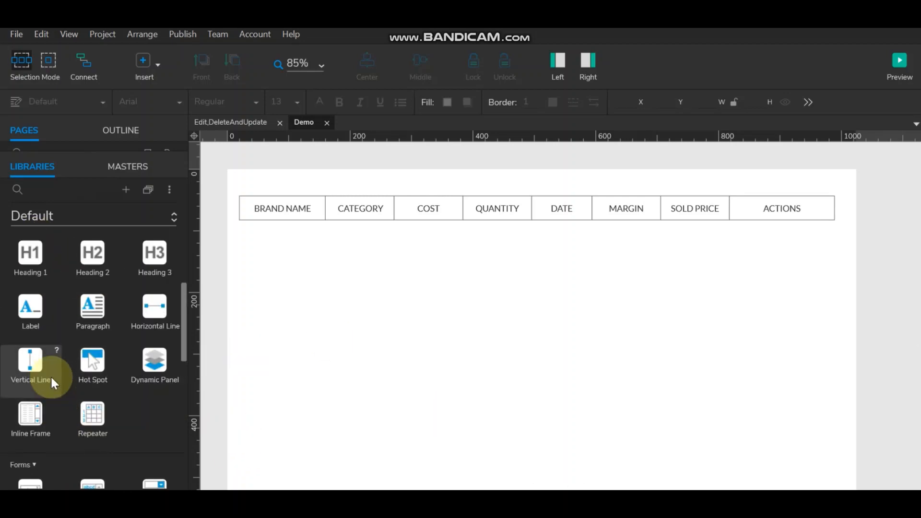
left_click_drag(92, 413, 245, 229)
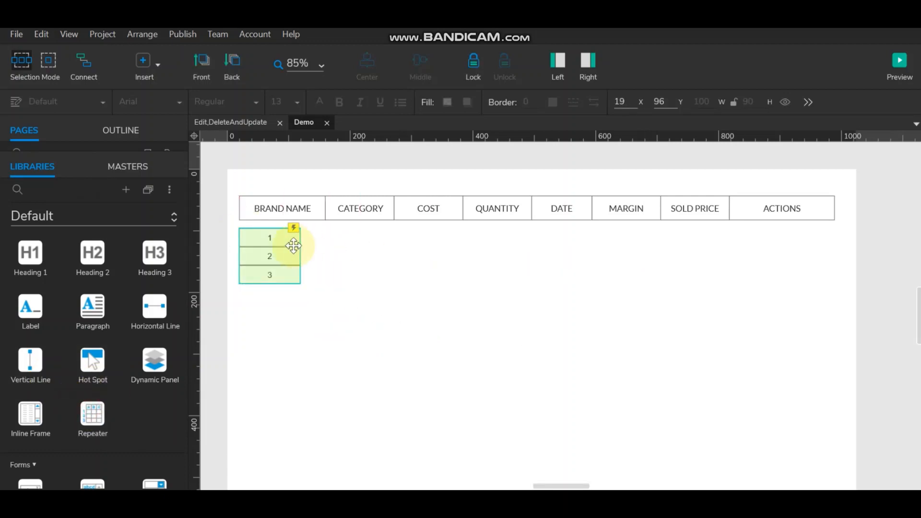
- Replace the repeater's default cell with a copy of the eight header cells from the Demo page
double_click(283, 244)
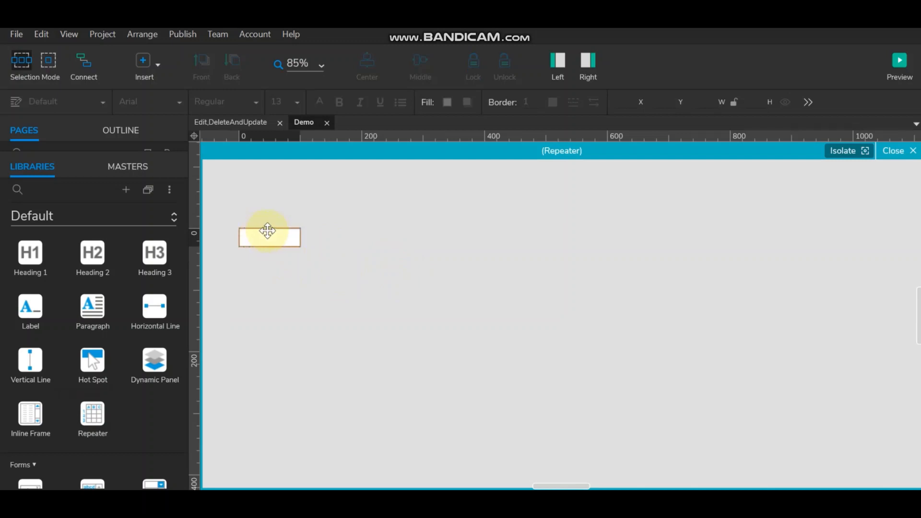
left_click(904, 151)
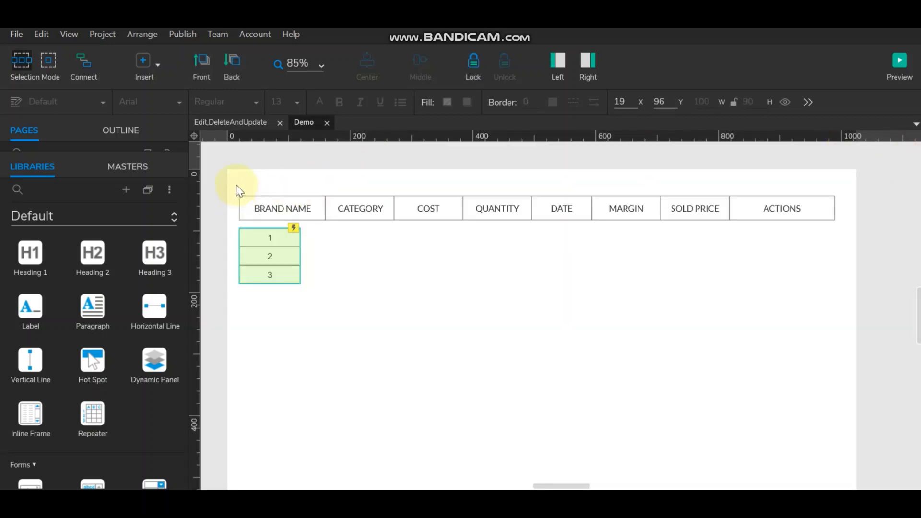
left_click_drag(236, 186, 842, 225)
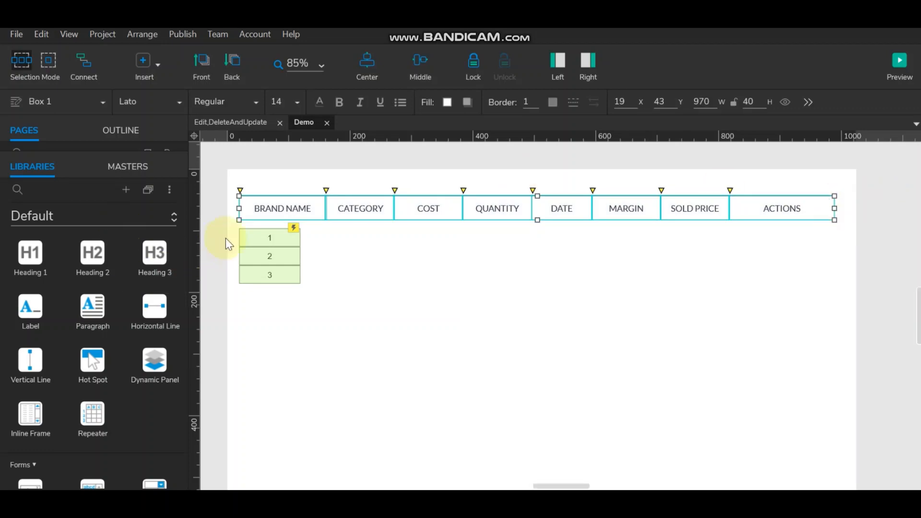
double_click(255, 237)
left_click(263, 231)
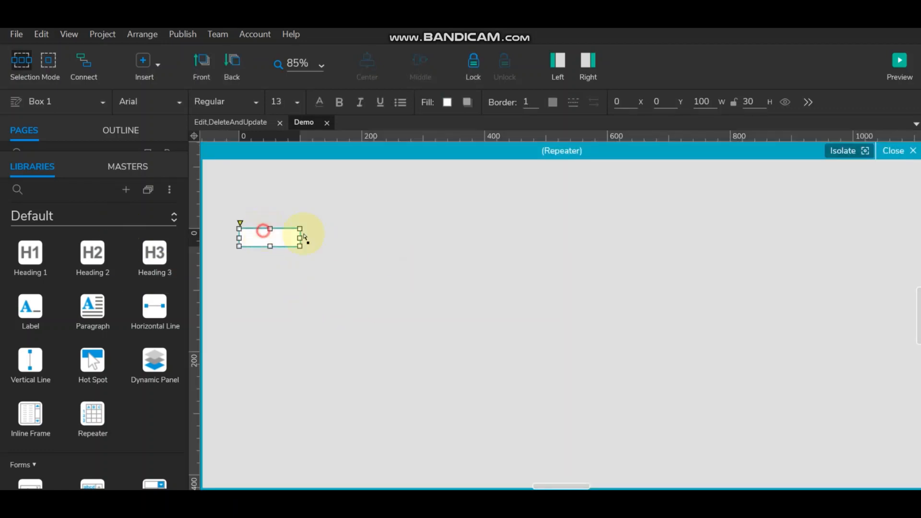
key("Delete")
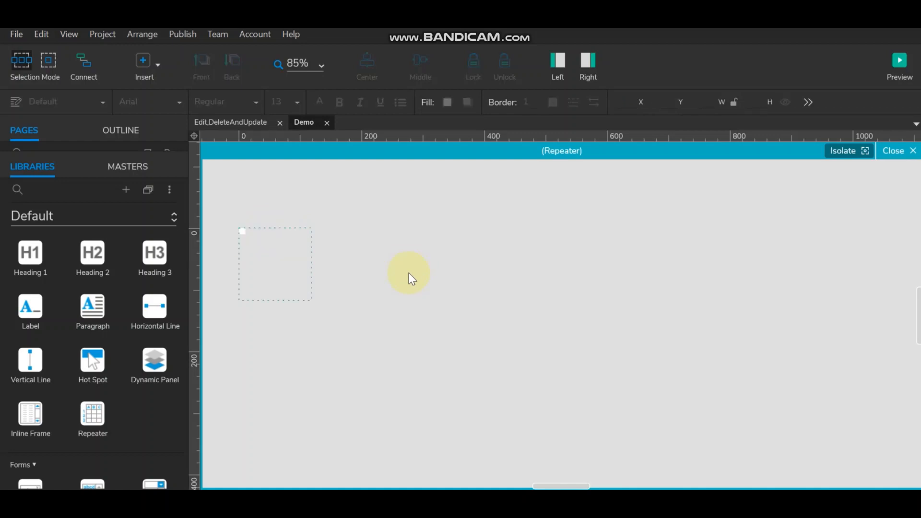
key("ctrl+v")
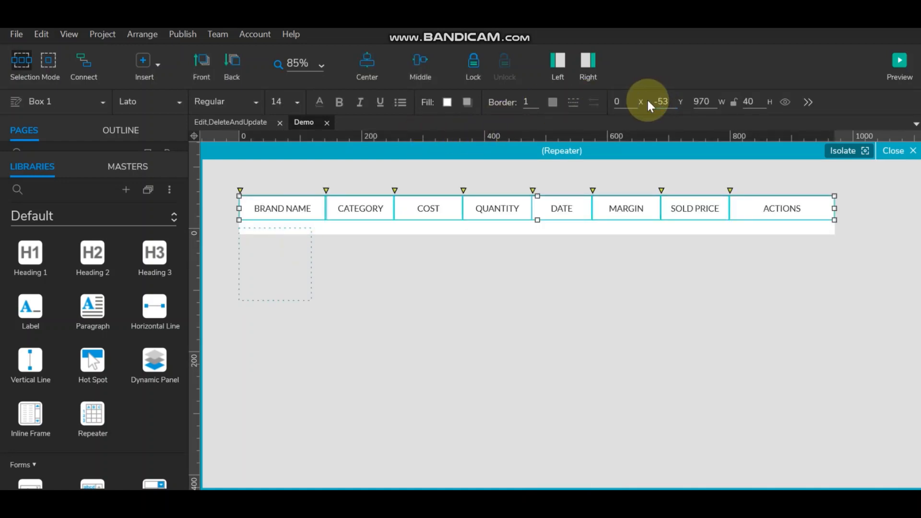
- Set the Y position of the pasted cells inside the repeater to 0 and deselect them
left_click(669, 101)
type("0")
key("Return")
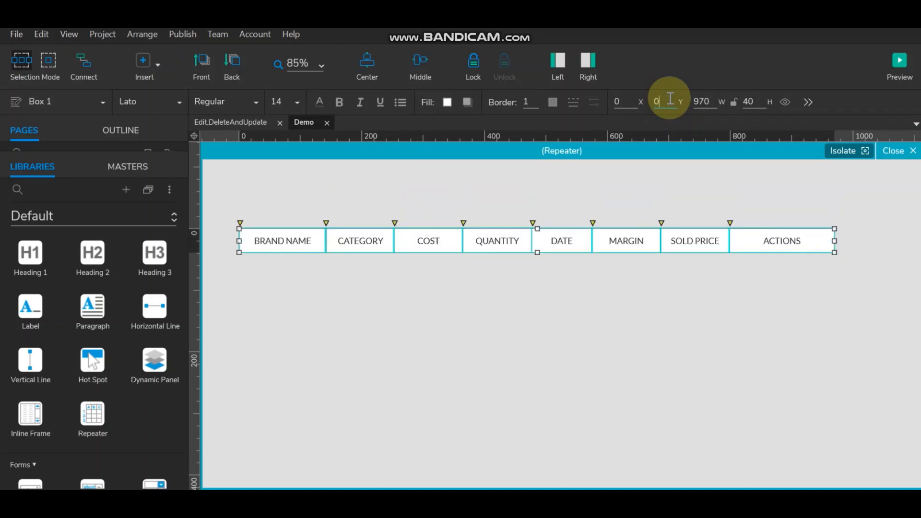
left_click(546, 331)
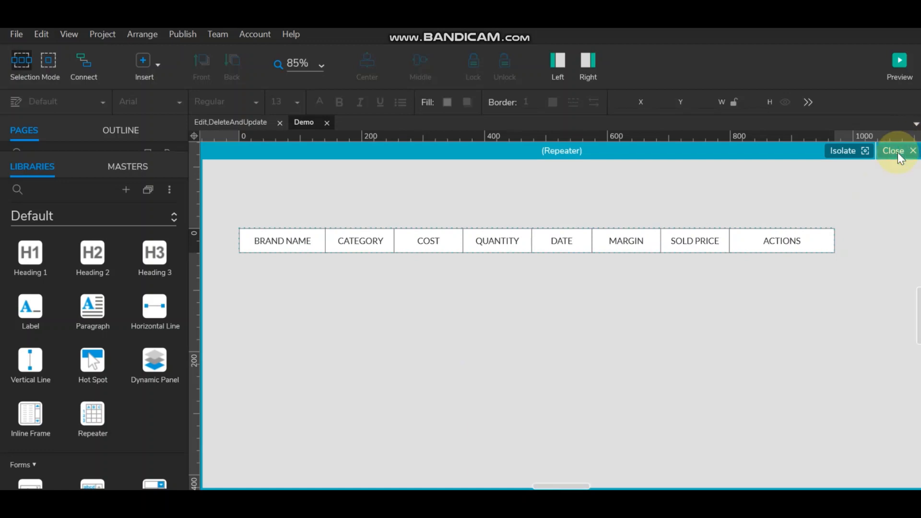
- Show the widget properties in place of the libraries and name the repeater's BRAND NAME cell R_BRAND NAME
left_click(560, 61)
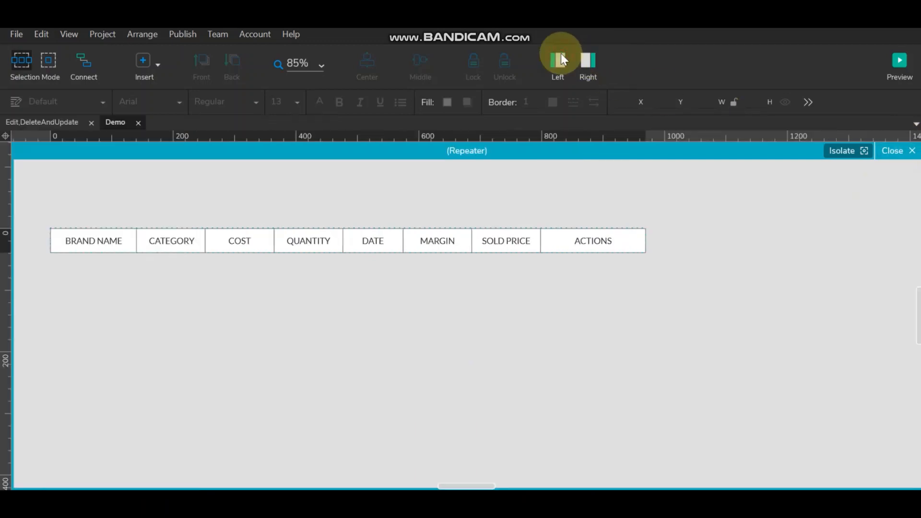
left_click(589, 60)
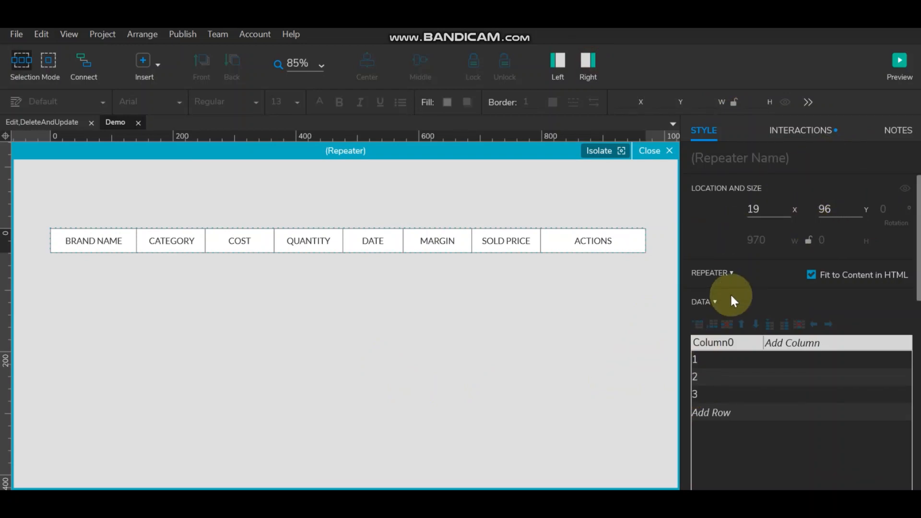
left_click(82, 239)
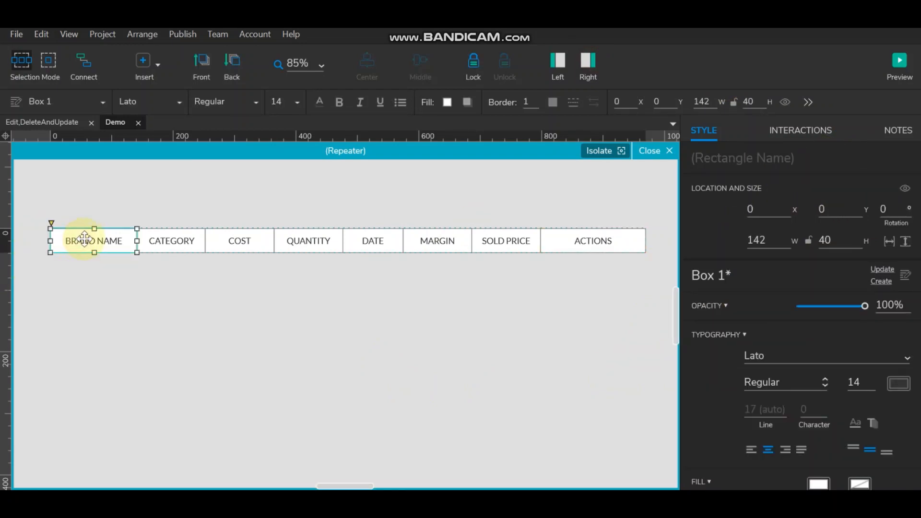
double_click(84, 238)
key("ctrl+c")
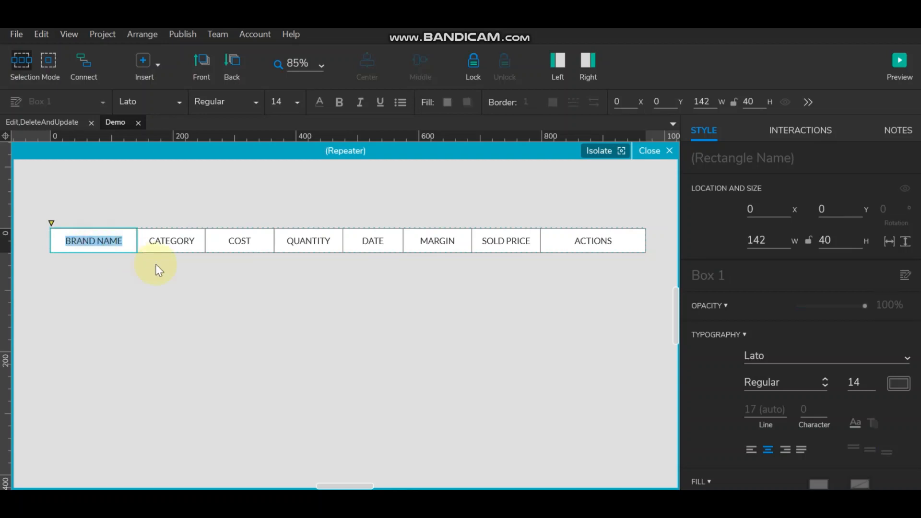
left_click(134, 272)
left_click(114, 245)
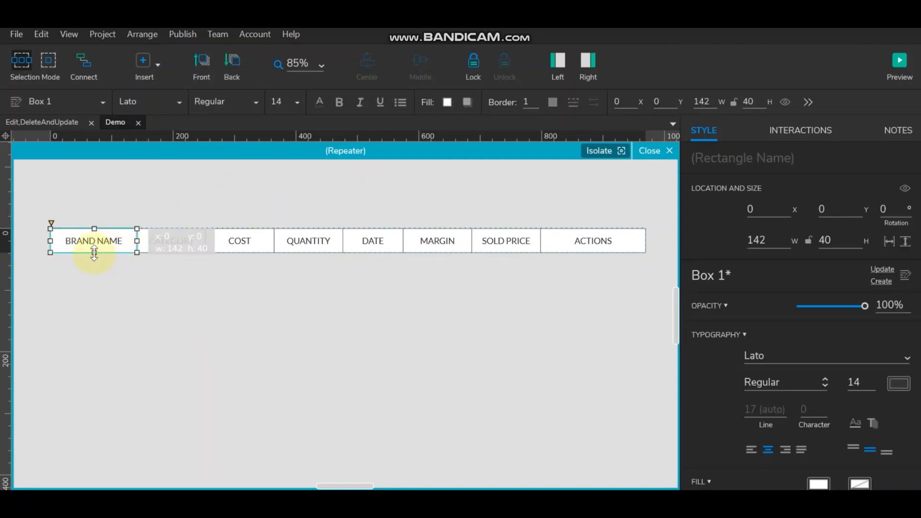
left_click(721, 158)
key("ctrl+v")
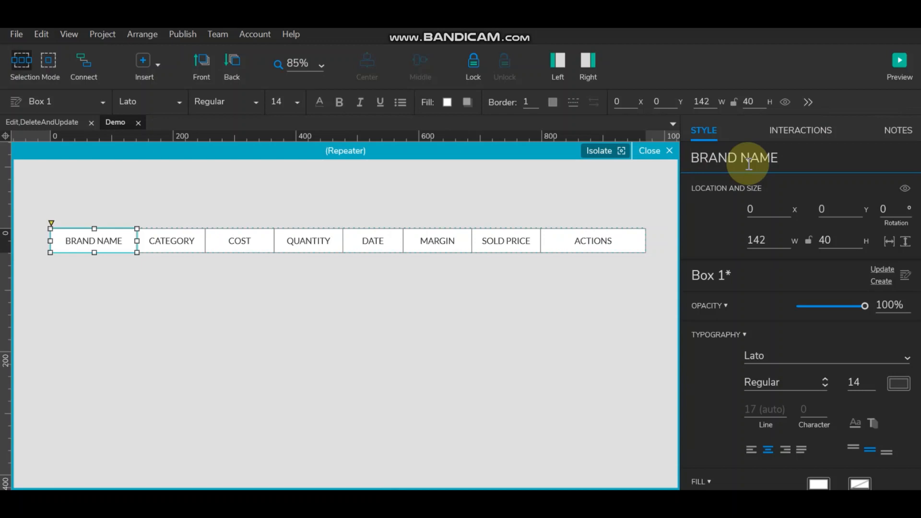
type("R_")
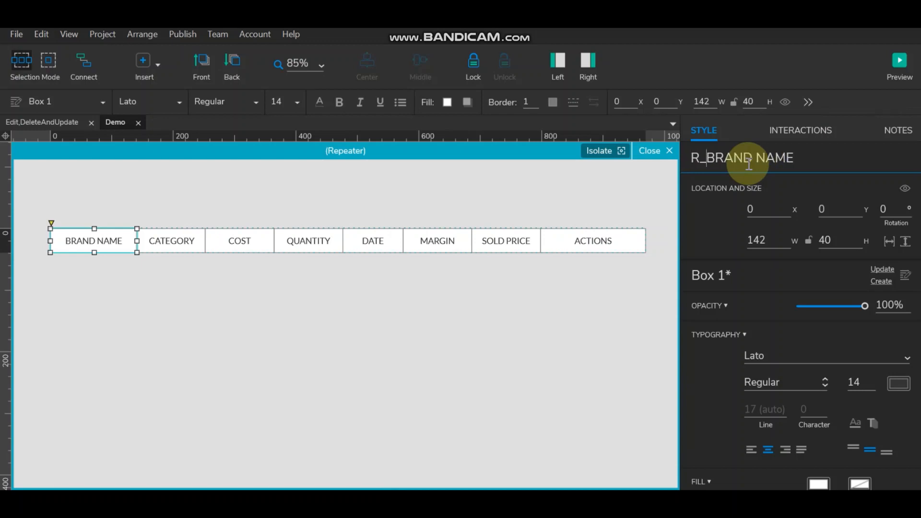
- Name the repeater's CATEGORY cell "R_ category"
double_click(171, 241)
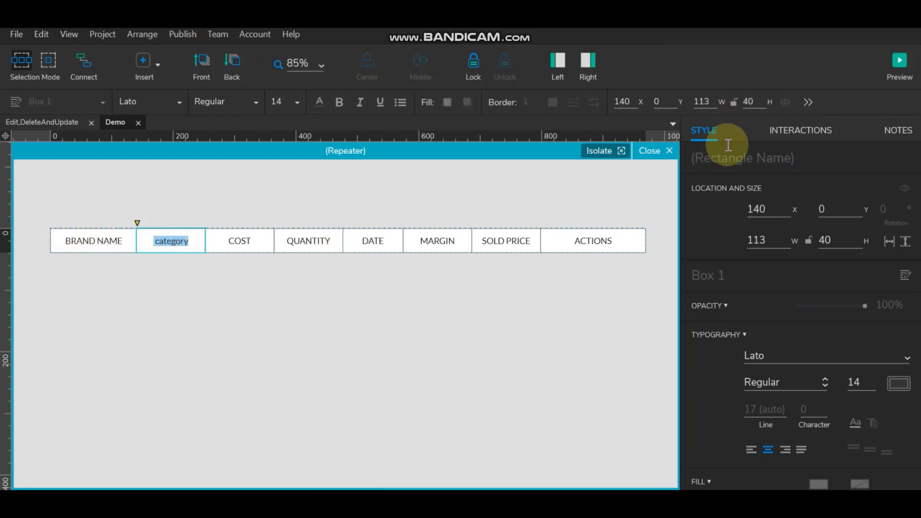
left_click(232, 329)
left_click(183, 250)
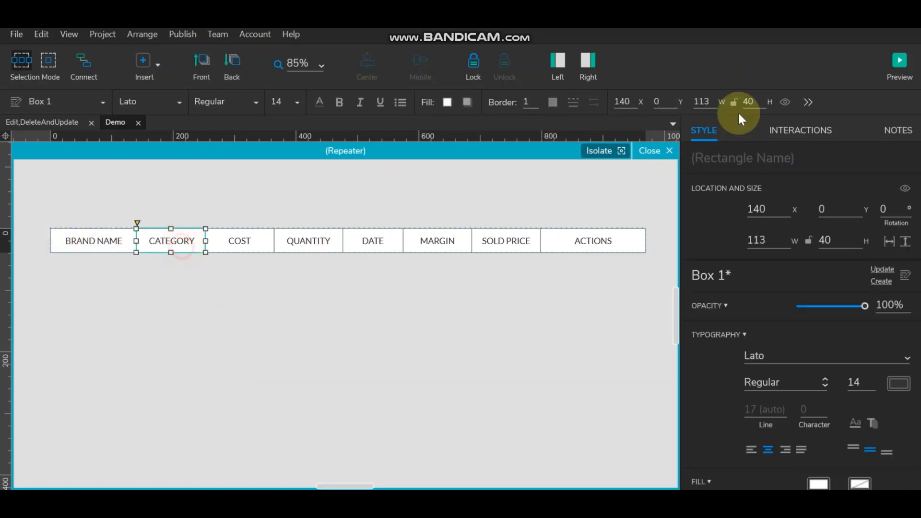
type("R")
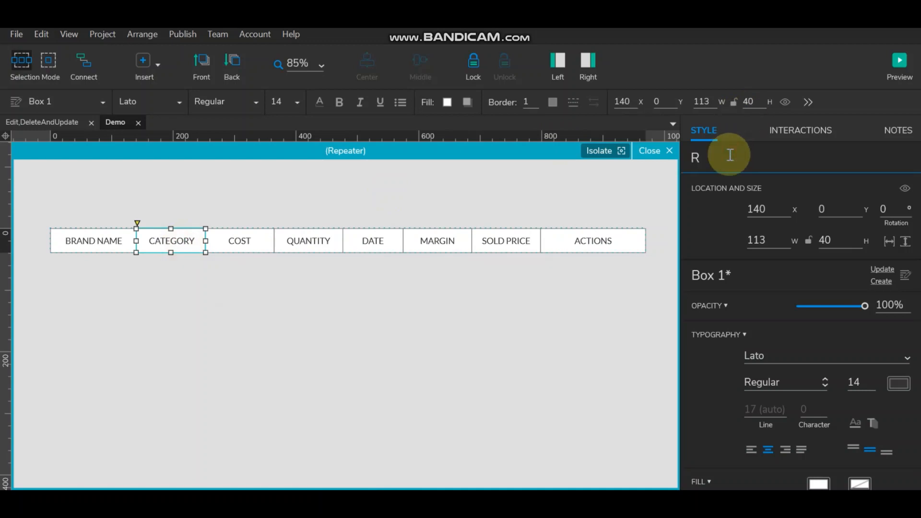
type("_category")
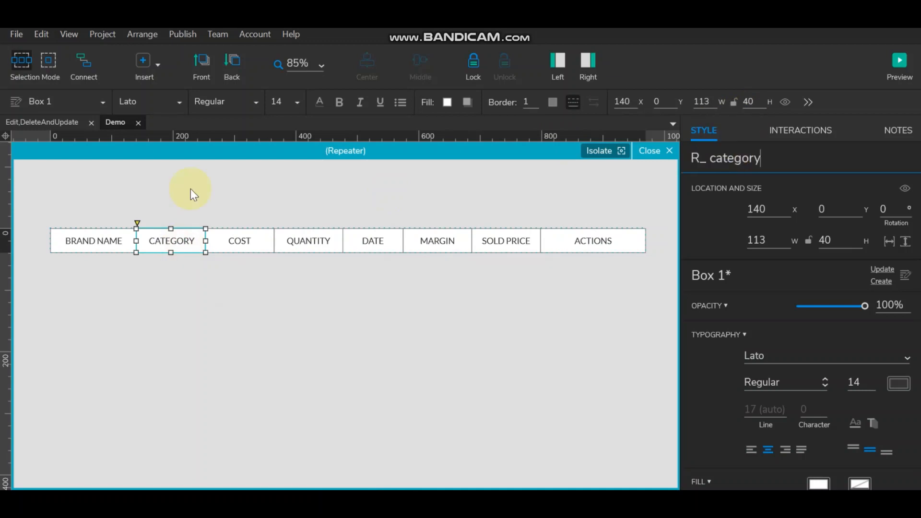
- Name the repeater's COST cell R_Cost
double_click(230, 239)
left_click(424, 335)
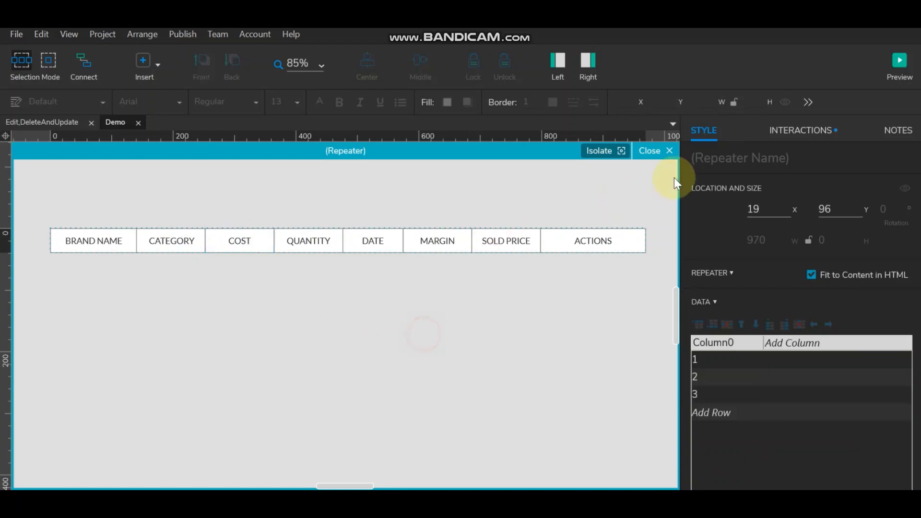
left_click(242, 246)
left_click(742, 158)
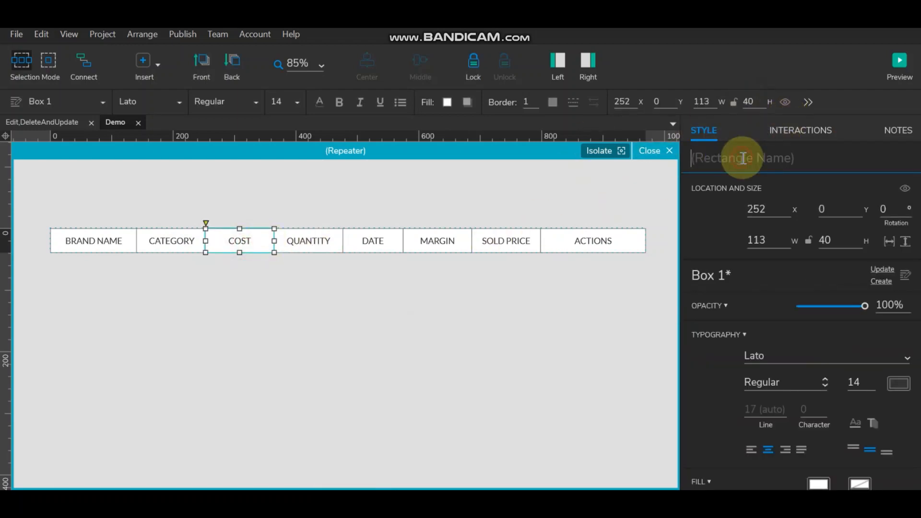
type("Cost")
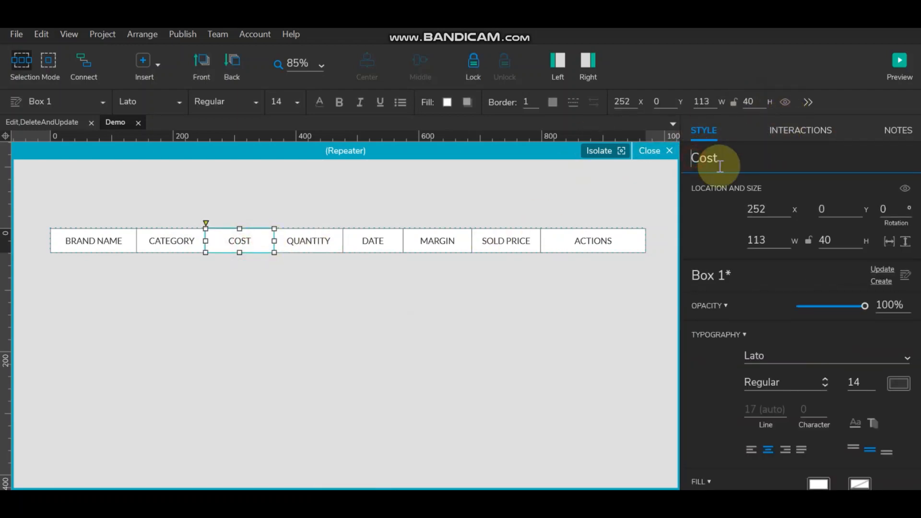
type("R_")
- Name the repeater's QUANTITY cell R_quantity
double_click(305, 246)
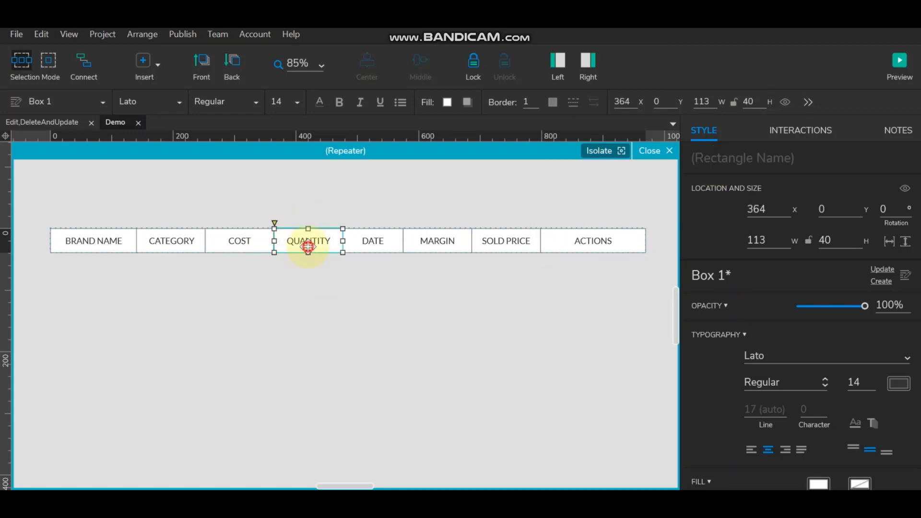
left_click(388, 306)
left_click(328, 241)
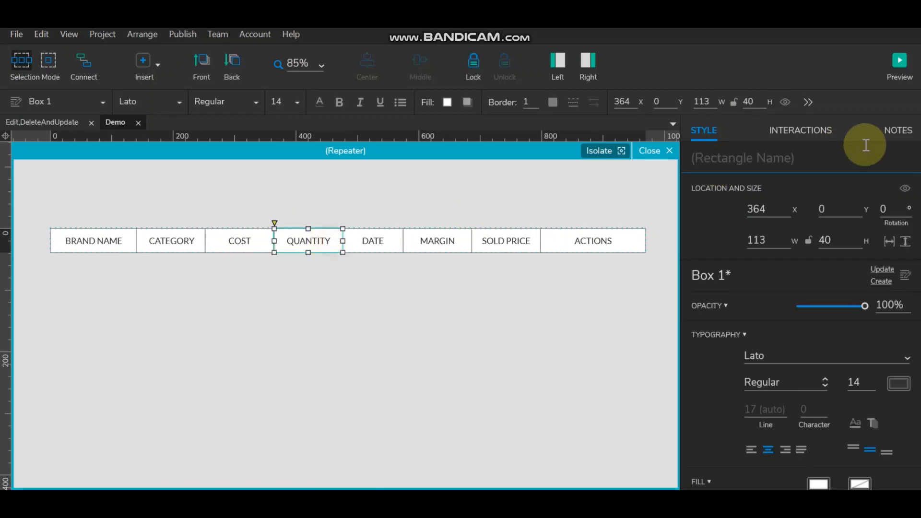
left_click(781, 161)
type("R")
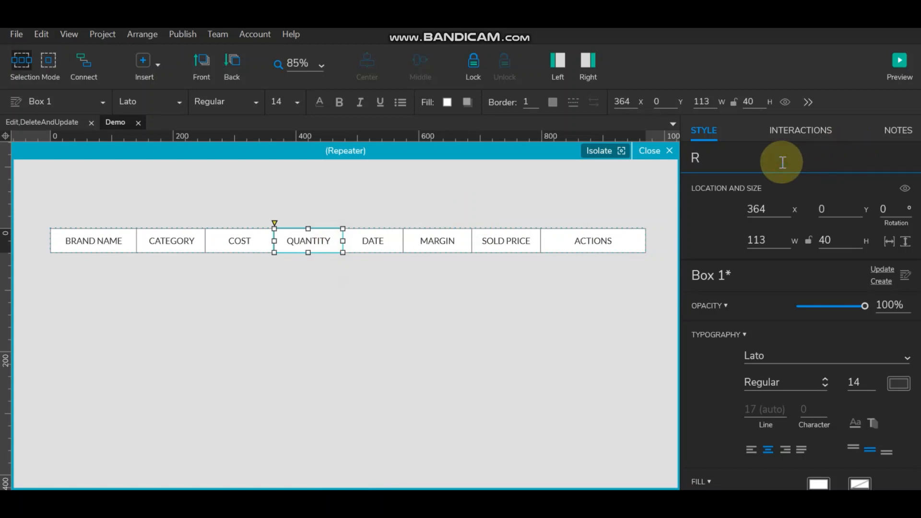
type("_quantity")
- Give the repeater's MARGIN cell the same name as the DATE cell, R_Date
double_click(372, 240)
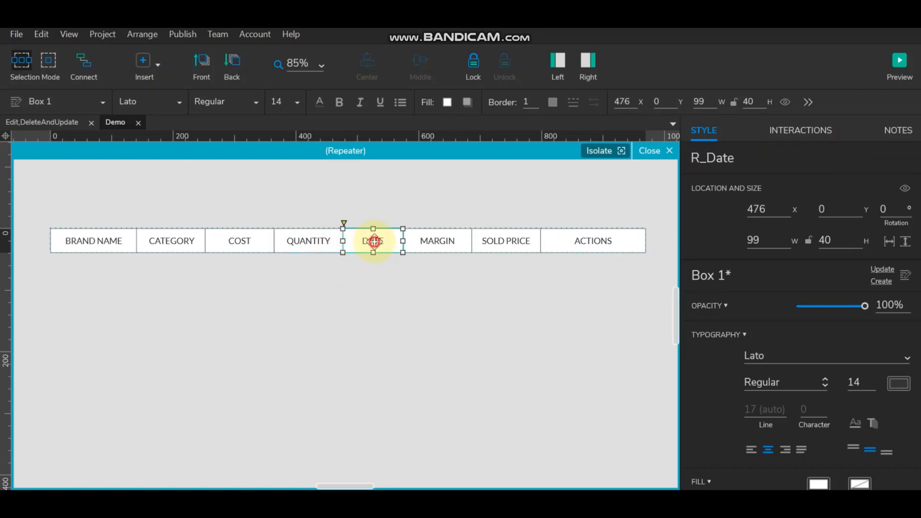
left_click(384, 235)
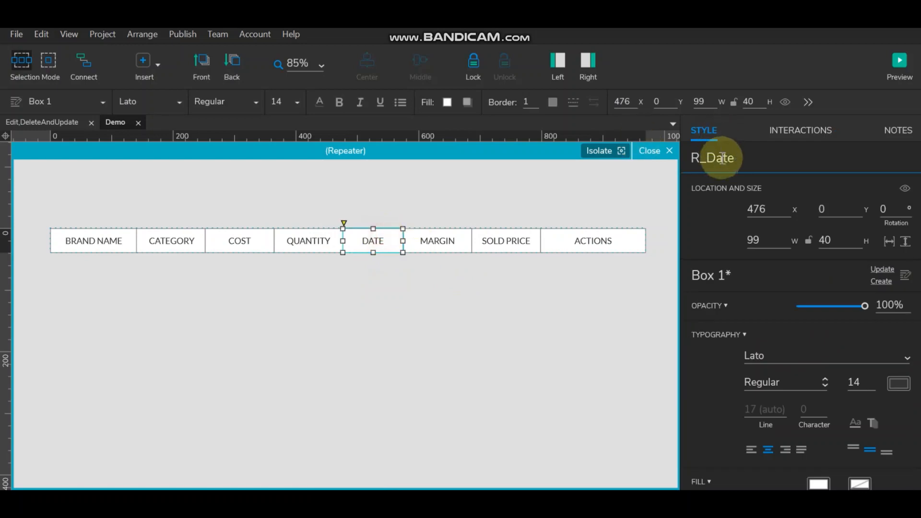
left_click(437, 240)
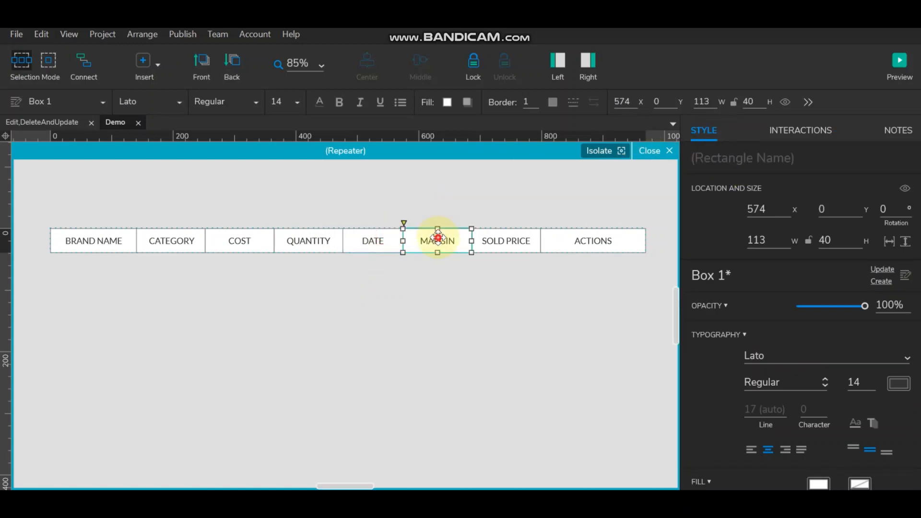
left_click(372, 244)
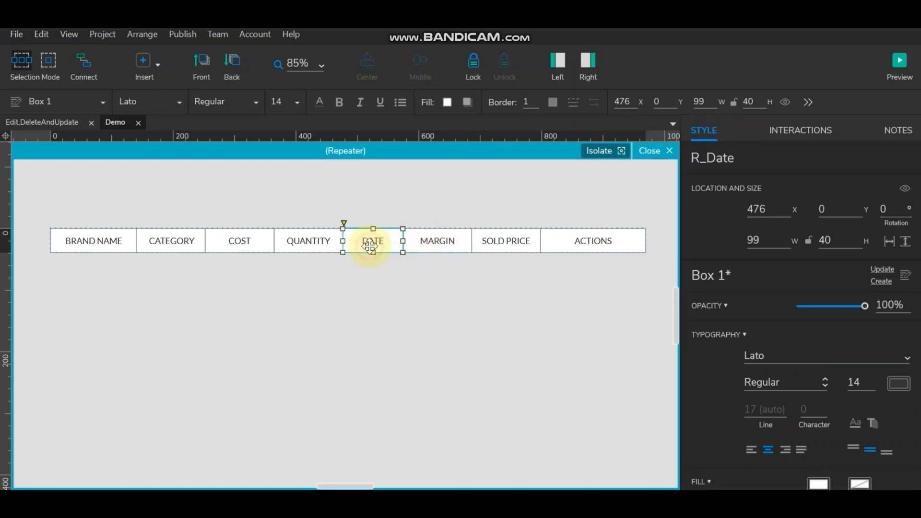
left_click(453, 243)
left_click(720, 156)
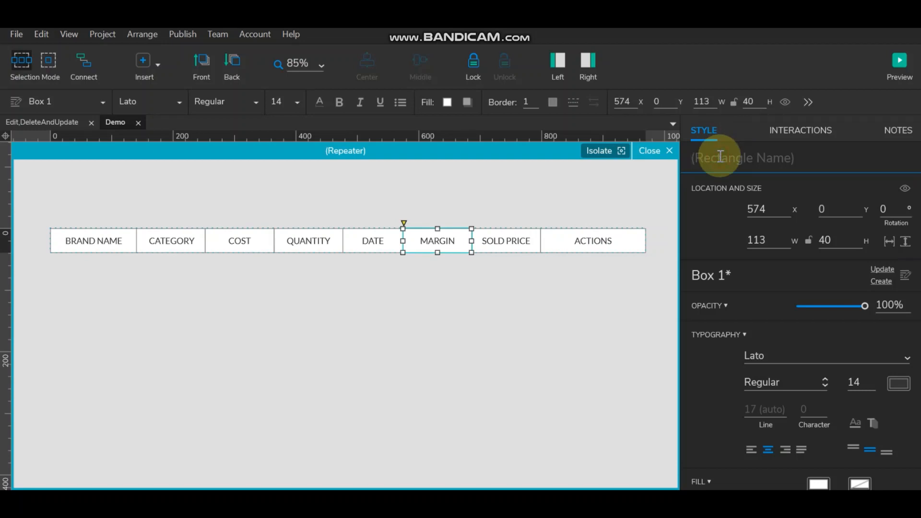
type("R_Date")
- Replace Date with Margin in the MARGIN cell's name so that it reads R_Margin
double_click(427, 242)
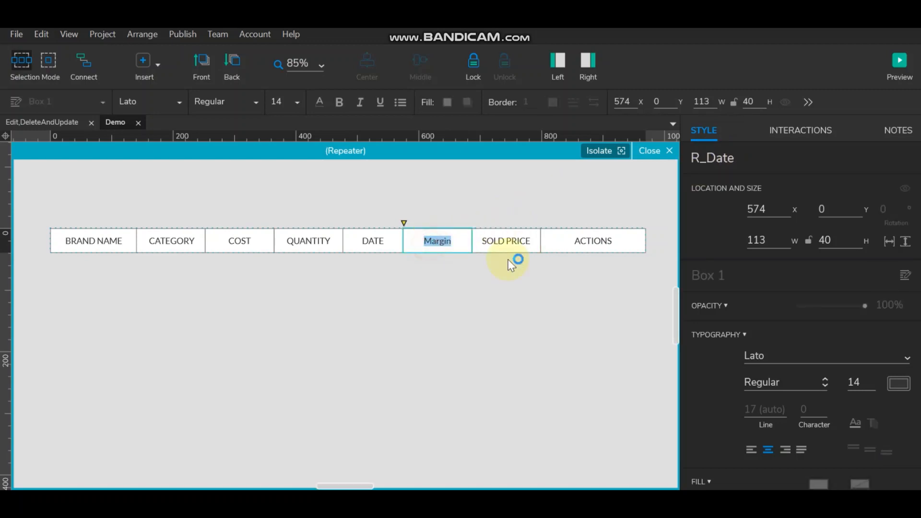
left_click(501, 273)
left_click(442, 240)
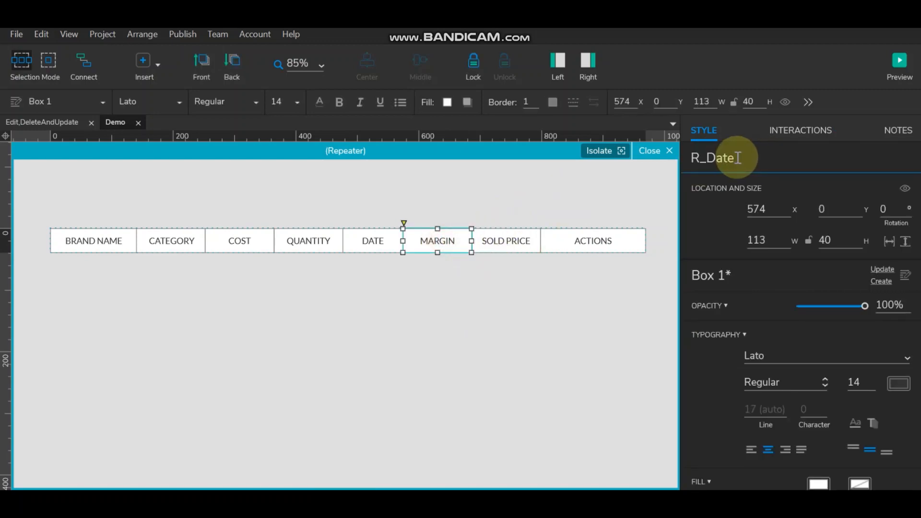
left_click_drag(736, 157, 704, 158)
type("Margin")
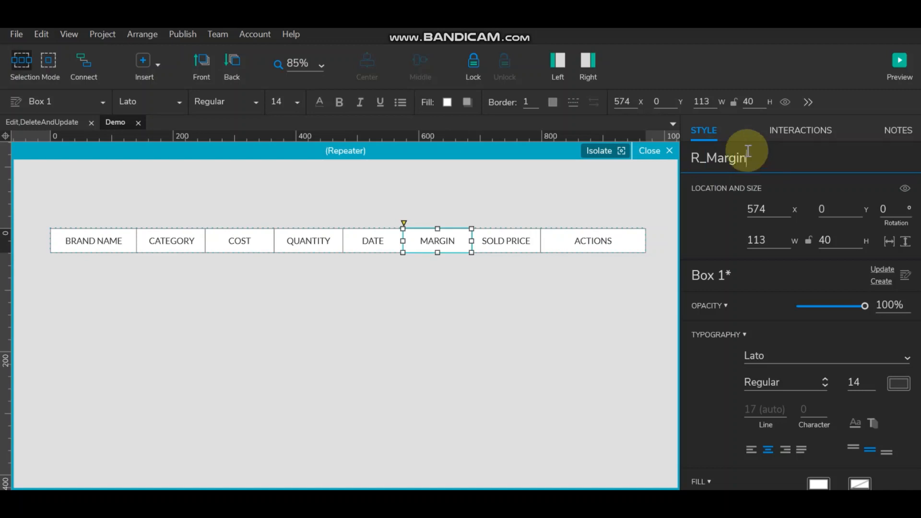
- Name the repeater's SOLD PRICE cell "R_Sold Price" and deselect it
left_click(530, 239)
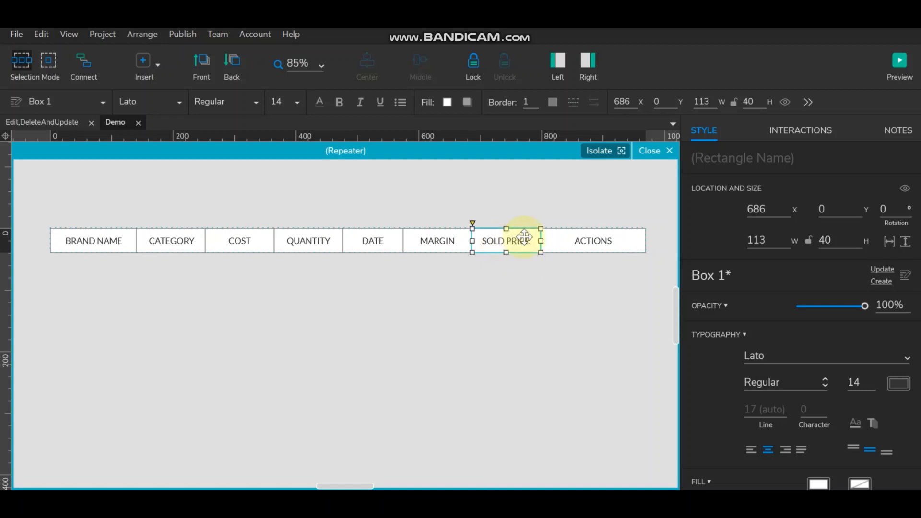
double_click(523, 240)
key("Escape")
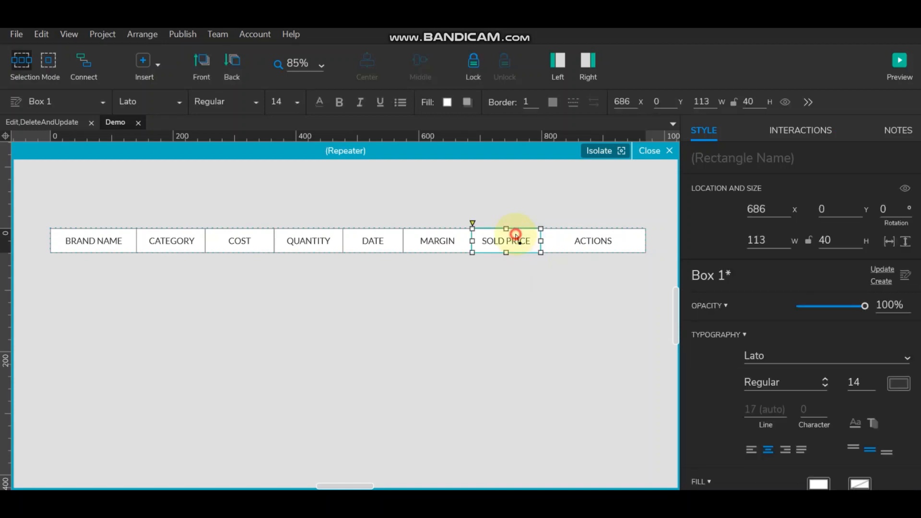
left_click(710, 166)
type("R")
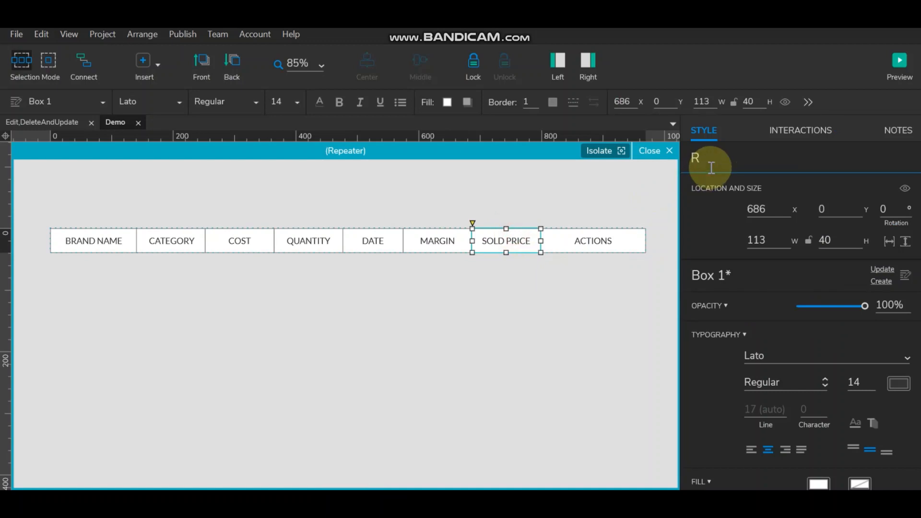
type("_Sold Price")
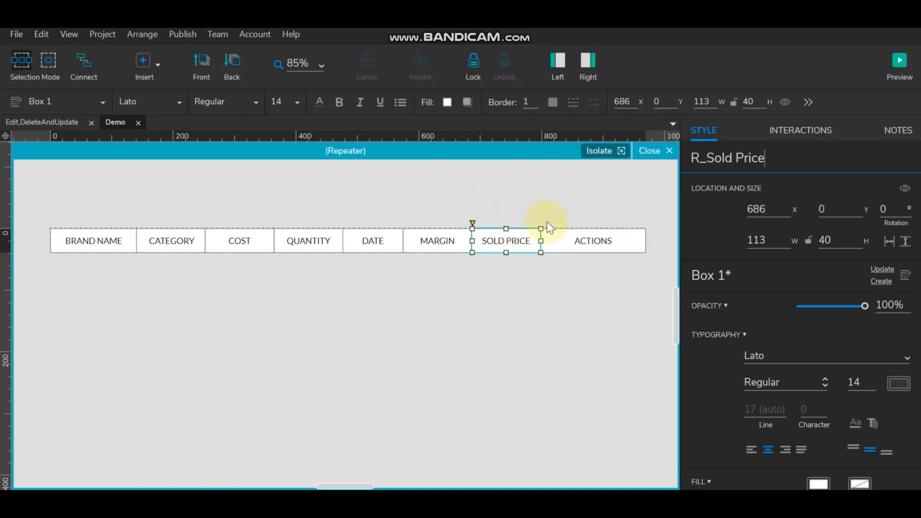
left_click(540, 189)
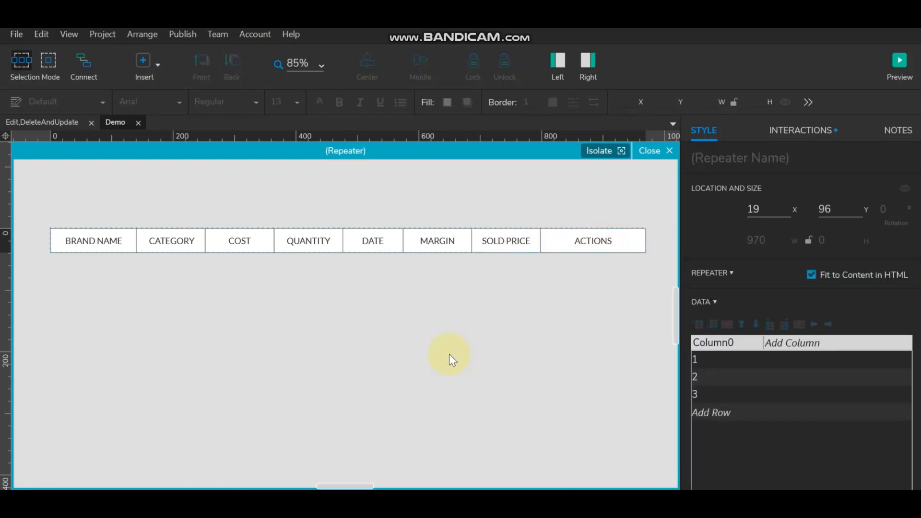
- Widen the widget properties area and rename the repeater's data column Column0 as BrandName
left_click_drag(681, 259, 676, 259)
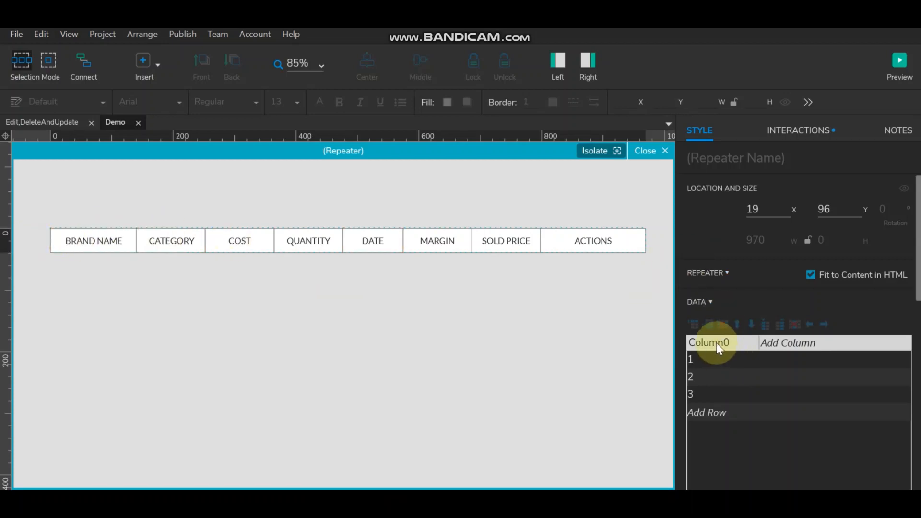
left_click_drag(677, 313, 655, 311)
left_click(701, 342)
double_click(701, 341)
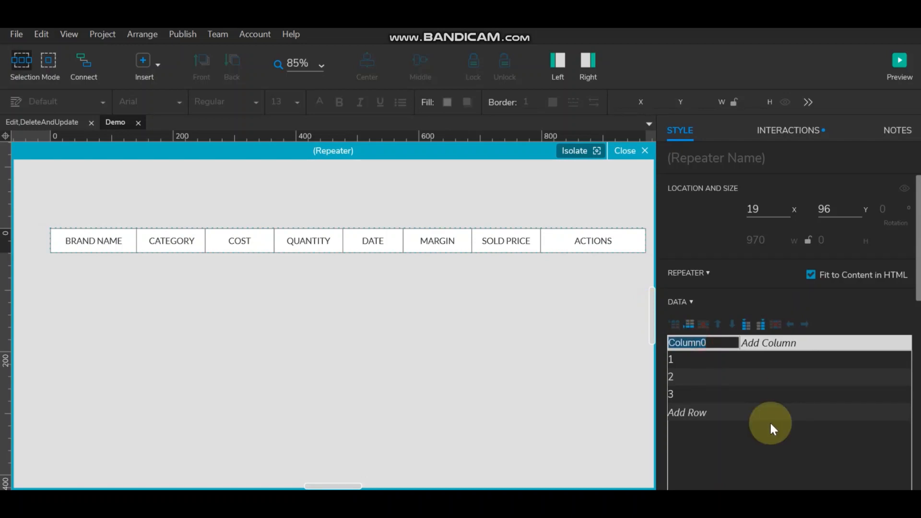
type("BrandName")
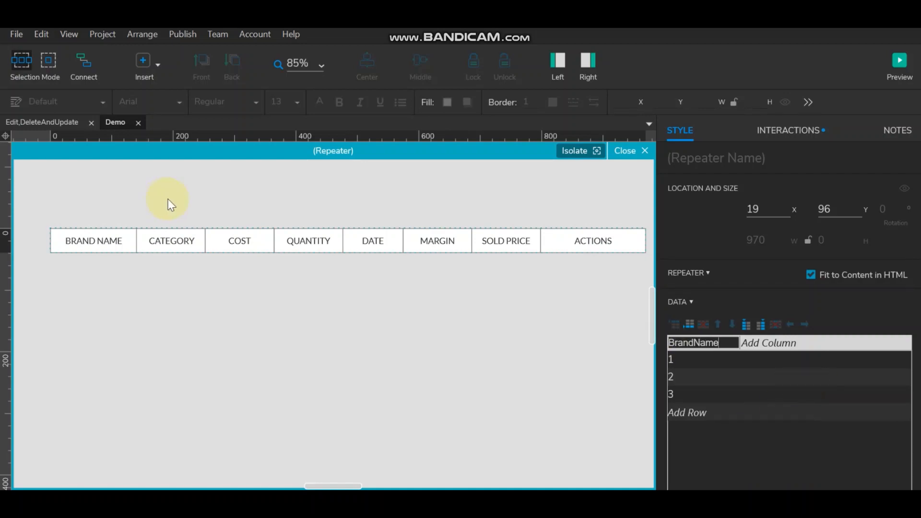
- Try to add a repeater data column named with the text copied from the CATEGORY cell
double_click(174, 240)
left_click(237, 293)
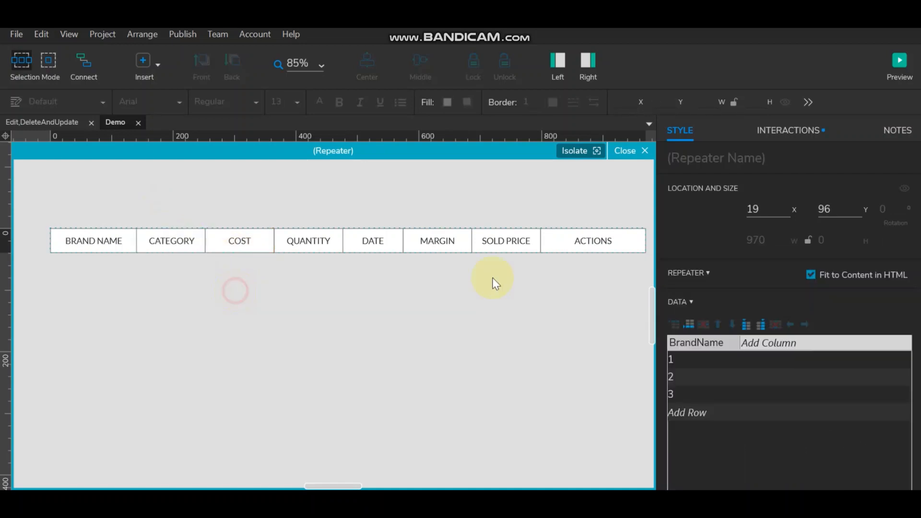
left_click(774, 343)
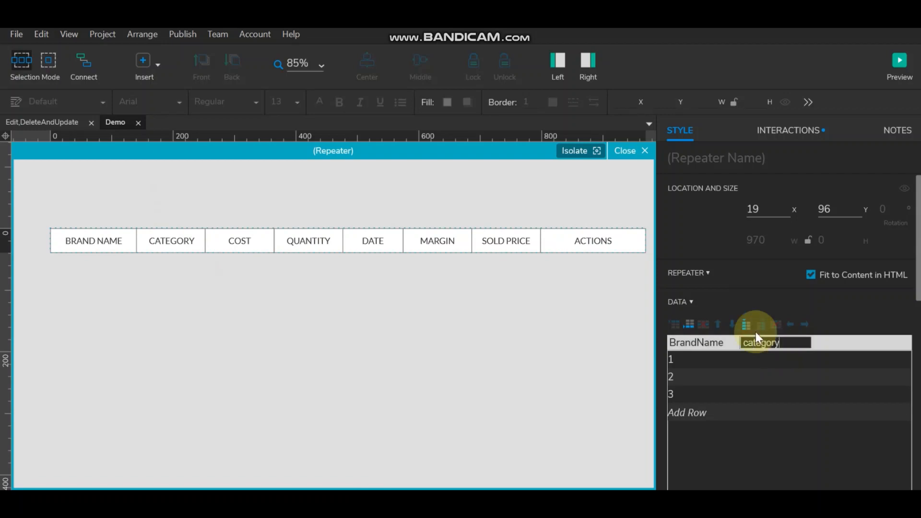
left_click(656, 289)
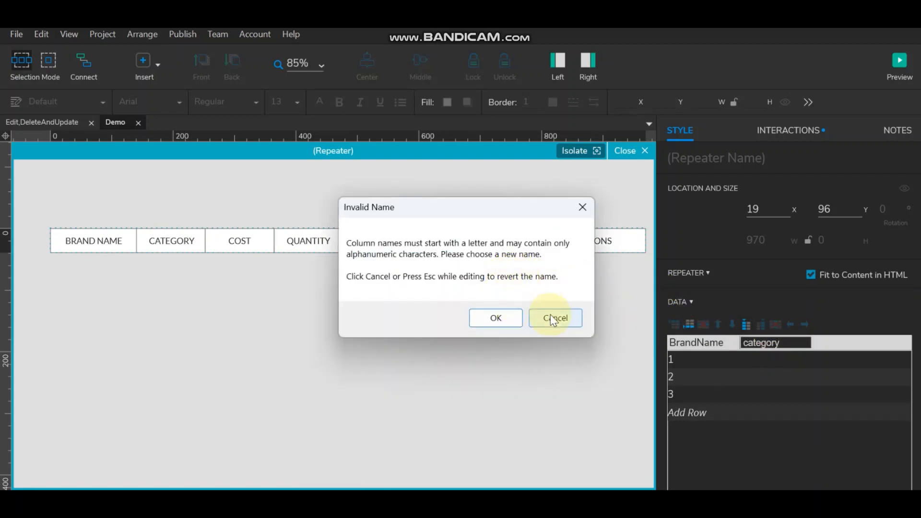
left_click(576, 317)
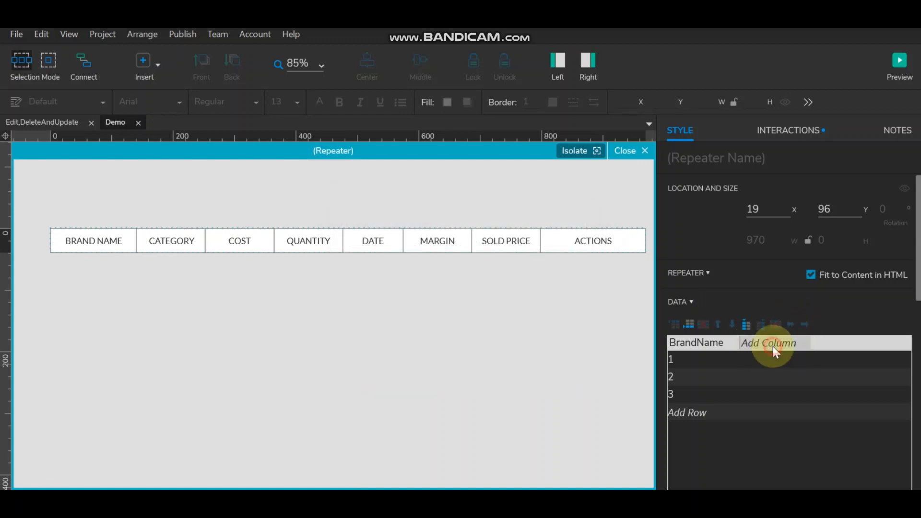
- Add two columns named Category and Cost to the repeater's data after BrandName
left_click(760, 346)
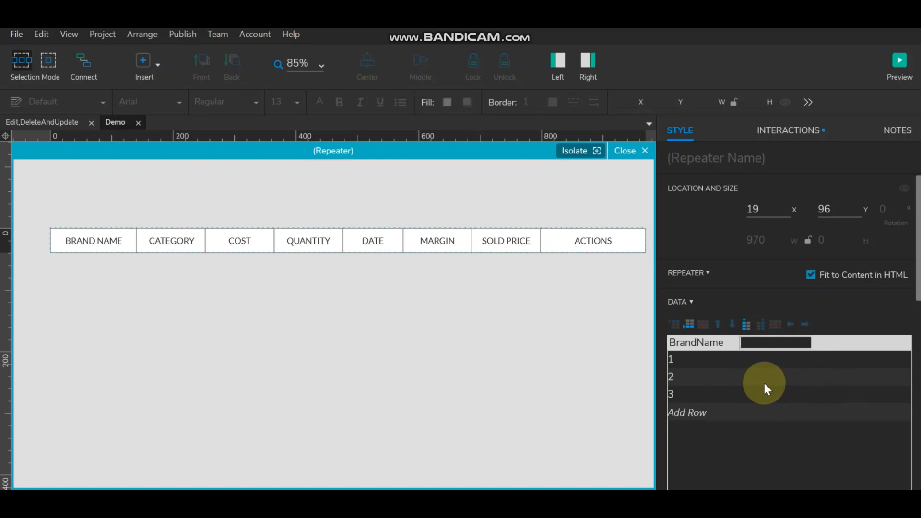
type("Category")
key("Return")
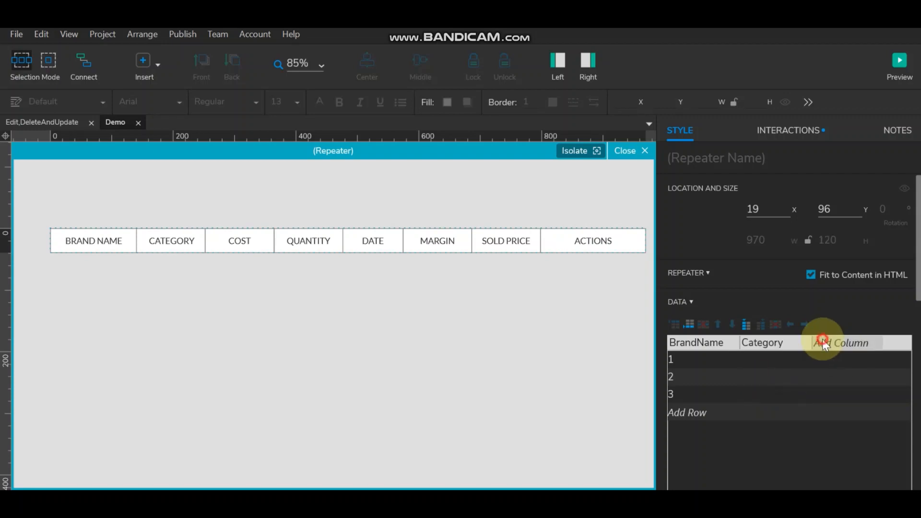
left_click(822, 342)
type("Cost")
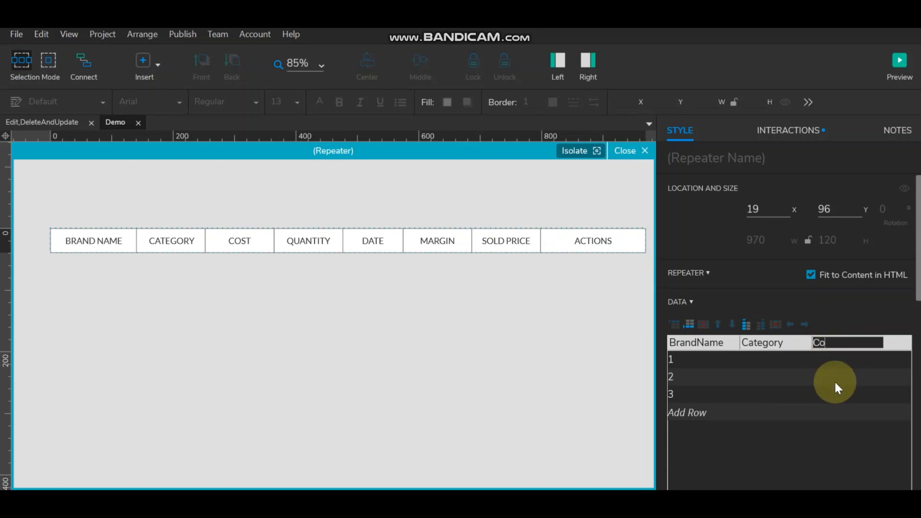
left_click(842, 368)
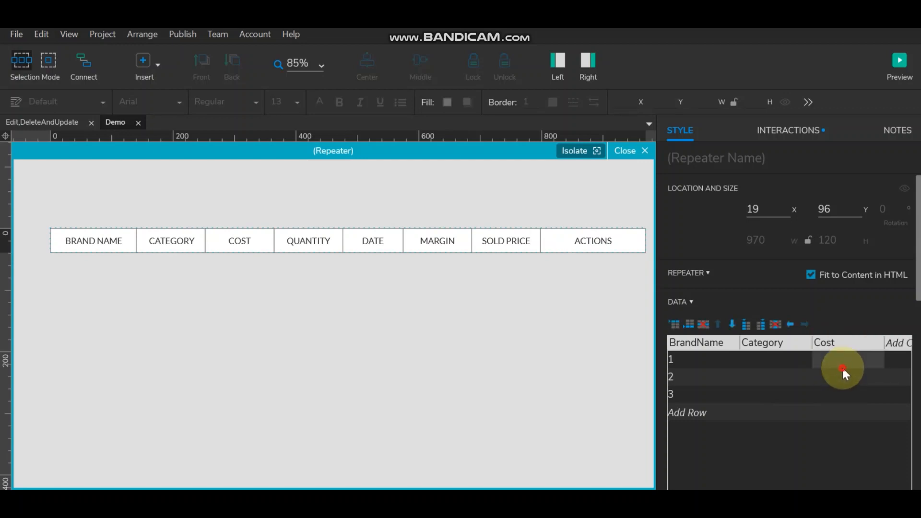
- Add a column named Quantity to the repeater's data after Cost
left_click(887, 344)
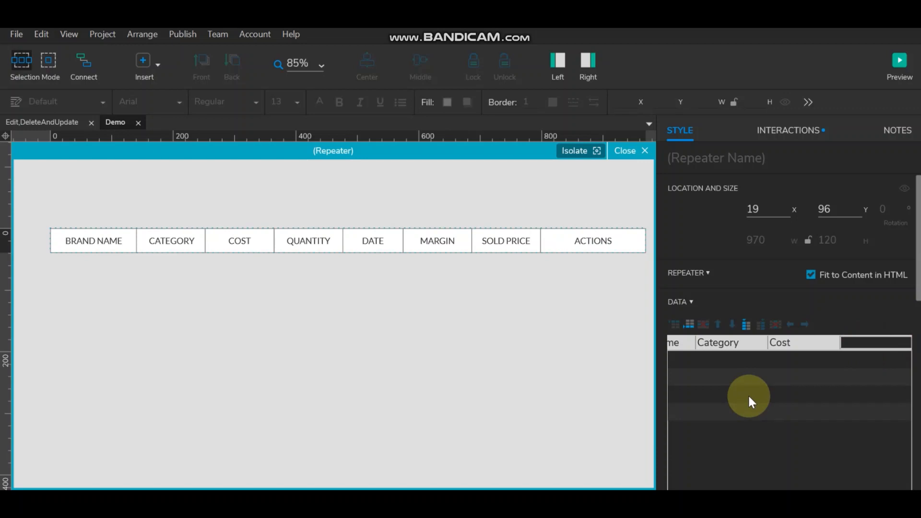
type("Quantity")
left_click(770, 377)
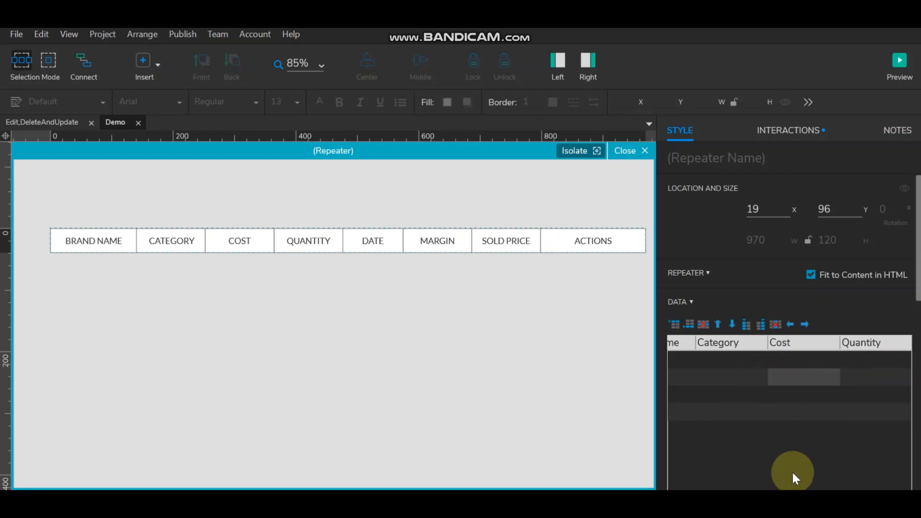
- Add two columns named Date and Margin to the repeater's data after Quantity
scroll(917, 298, "down", 2)
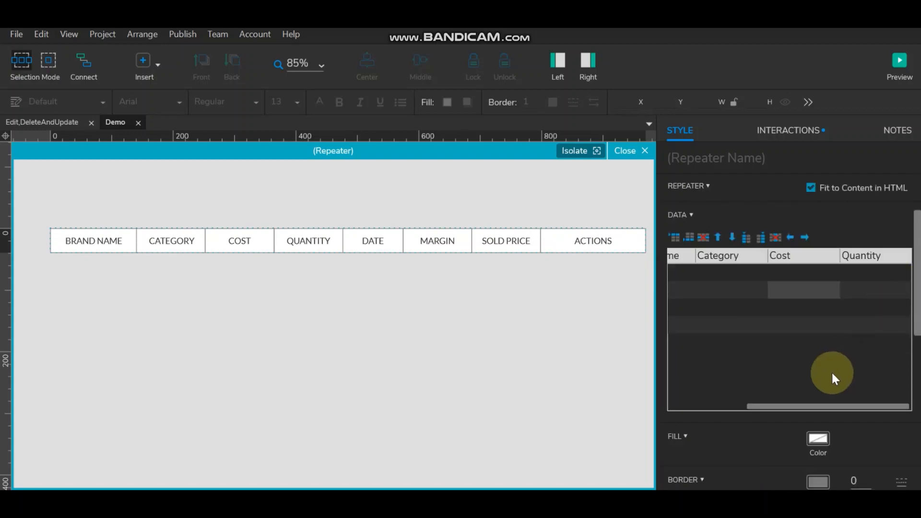
left_click_drag(825, 407, 863, 405)
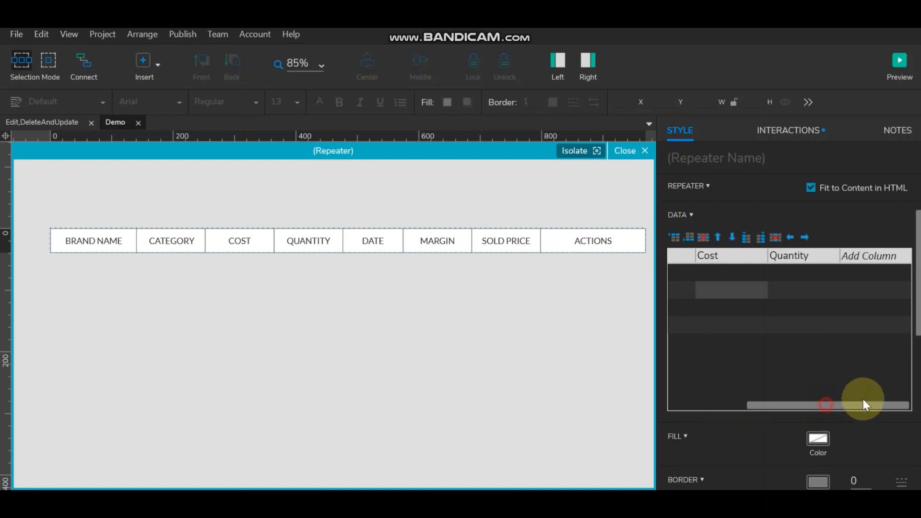
left_click(865, 257)
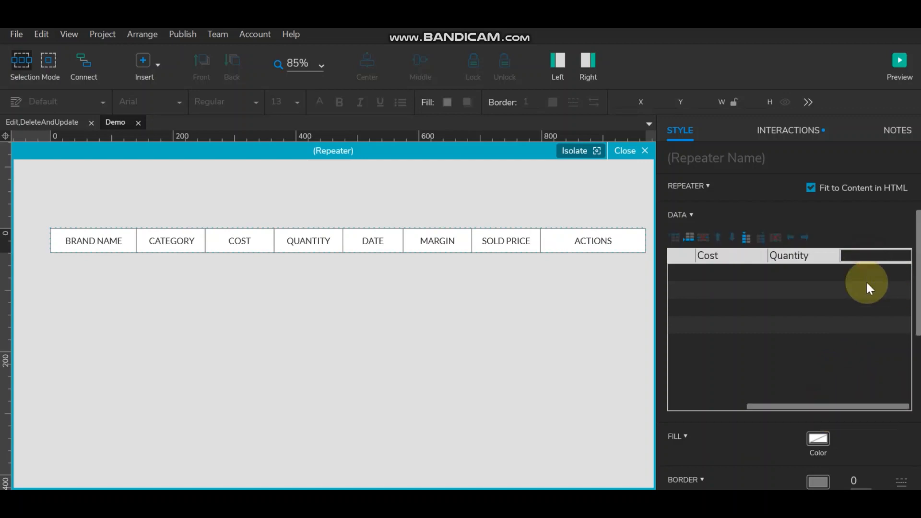
left_click(854, 320)
left_click_drag(811, 407, 847, 405)
left_click(883, 259)
type("Margin")
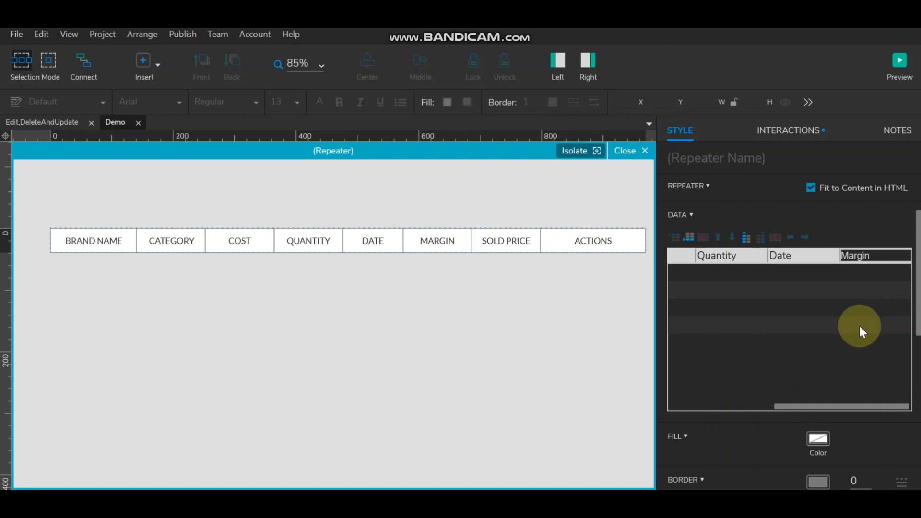
left_click(852, 360)
left_click_drag(860, 404, 903, 402)
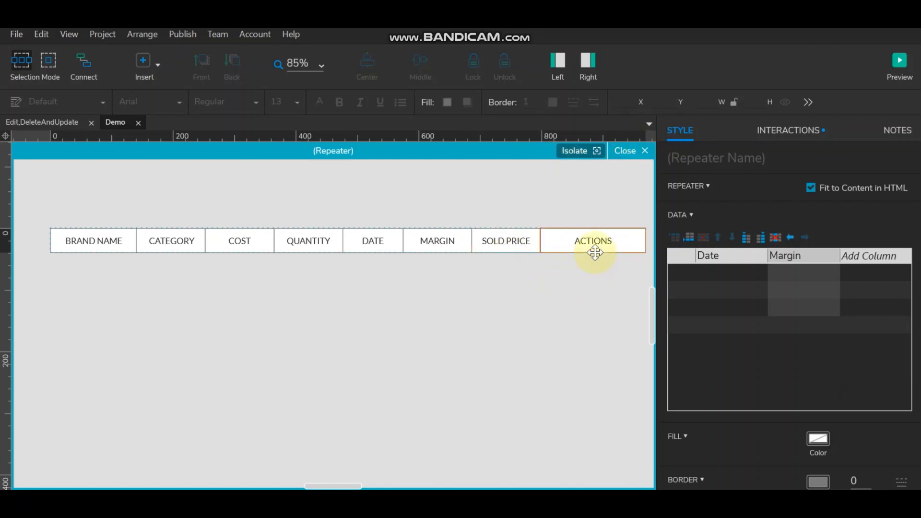
- Close the repeater's item editing and nudge the repeater up to Y 82, directly against the header row, then deselect it
left_click(625, 153)
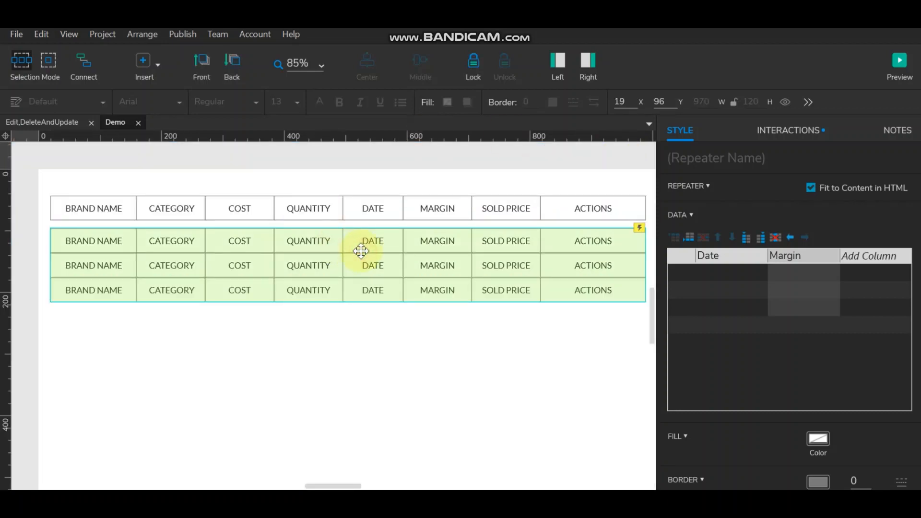
key("Up")
key("Up")
key("Up")
key("Up")
key("Up")
key("Up")
key("Up")
key("Up")
key("Up")
key("Up")
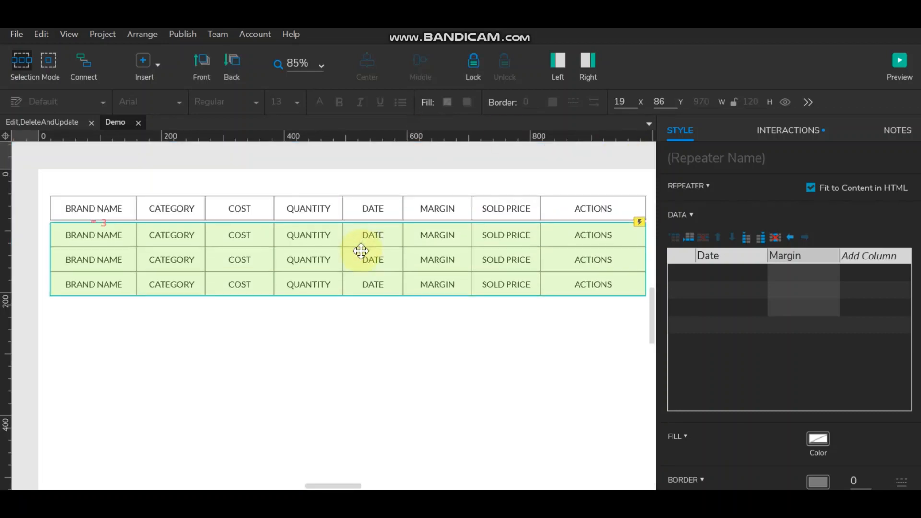
key("Up")
key("Up")
key("Up")
key("Up")
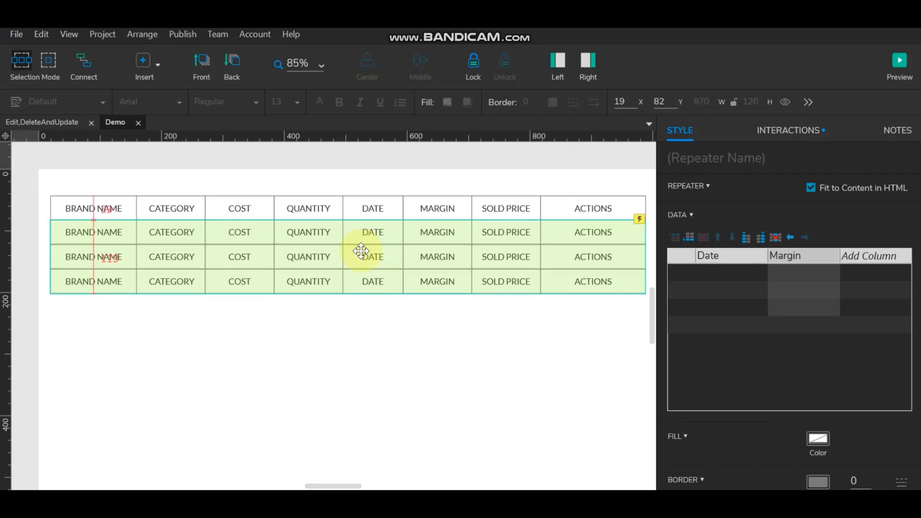
left_click(450, 331)
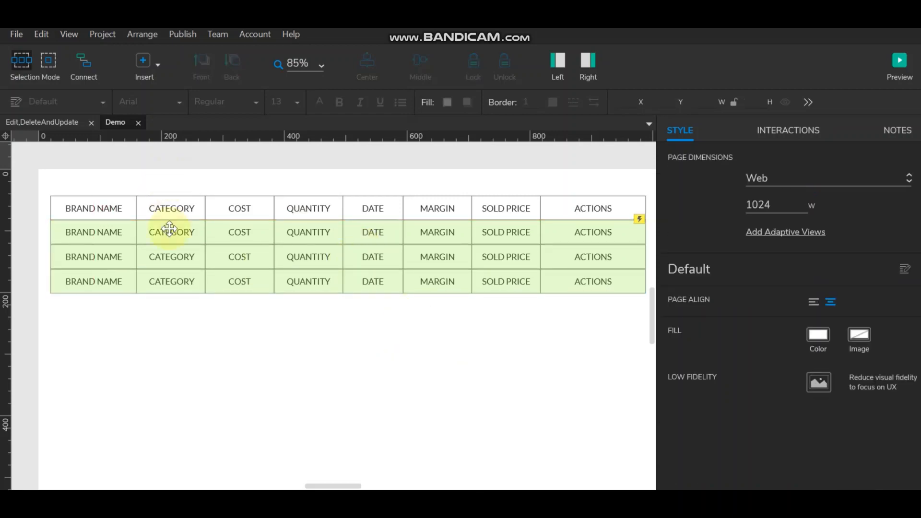
- Fill all eight header cells, from BRAND NAME to ACTIONS, with solid blue #02A7F0
left_click(61, 180)
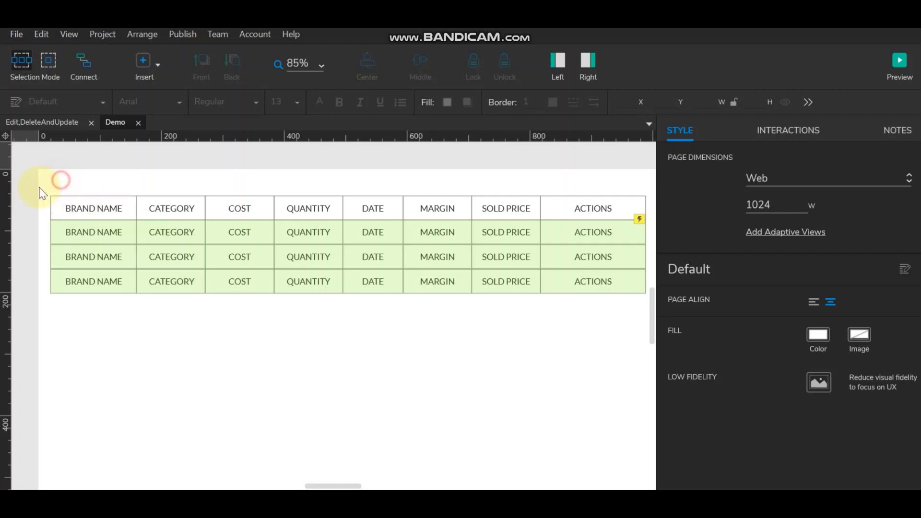
left_click(82, 202)
left_click(165, 203, "ctrl")
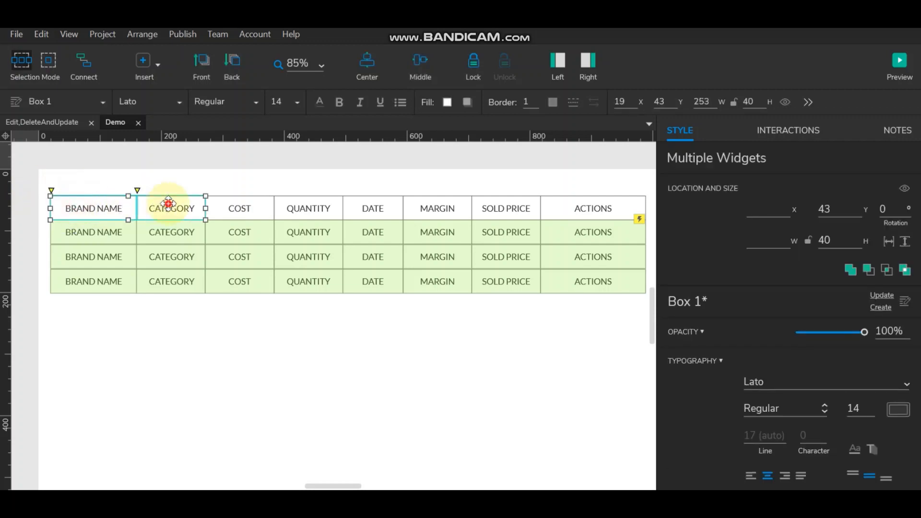
left_click(243, 206, "ctrl")
left_click(305, 206, "ctrl")
left_click(379, 206, "ctrl")
left_click(448, 203, "ctrl")
left_click(489, 201, "ctrl")
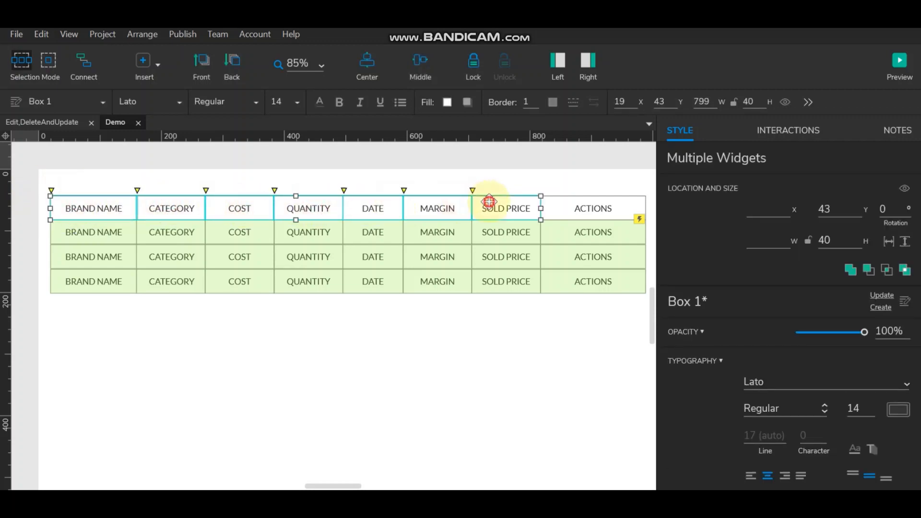
left_click(584, 205, "ctrl")
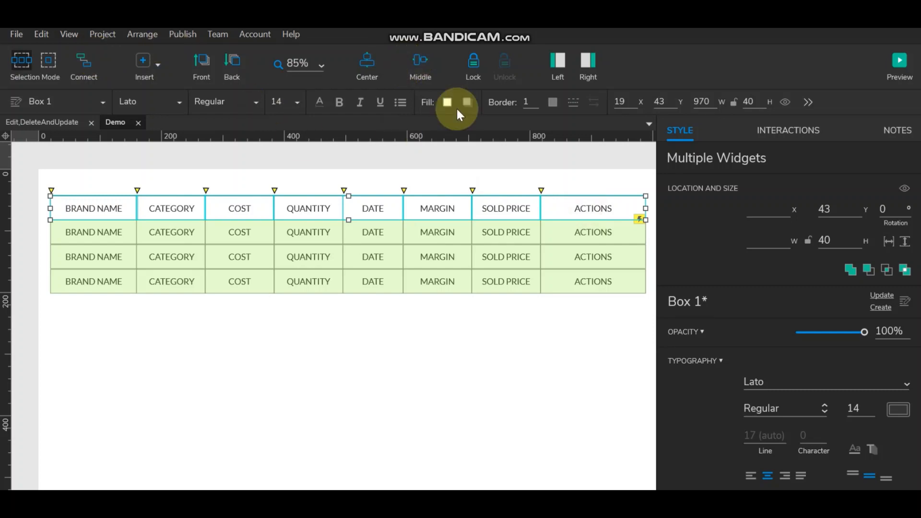
left_click(448, 102)
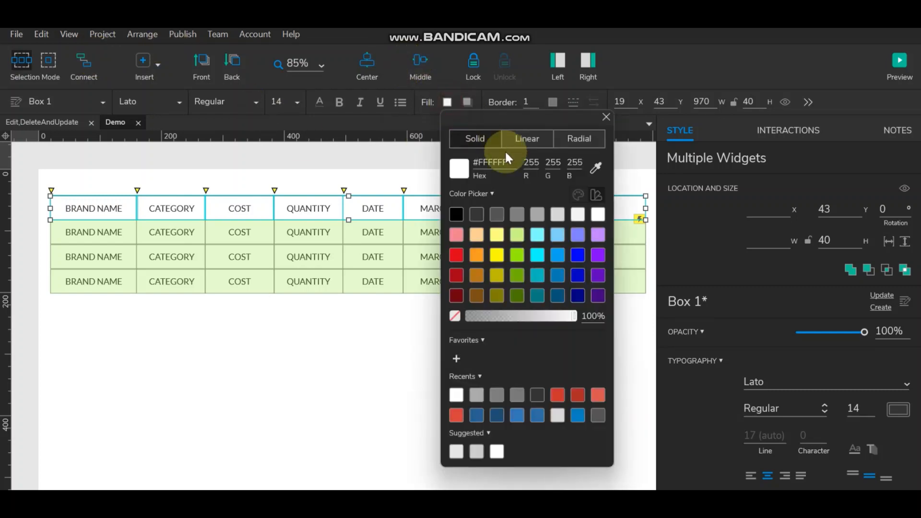
left_click(564, 257)
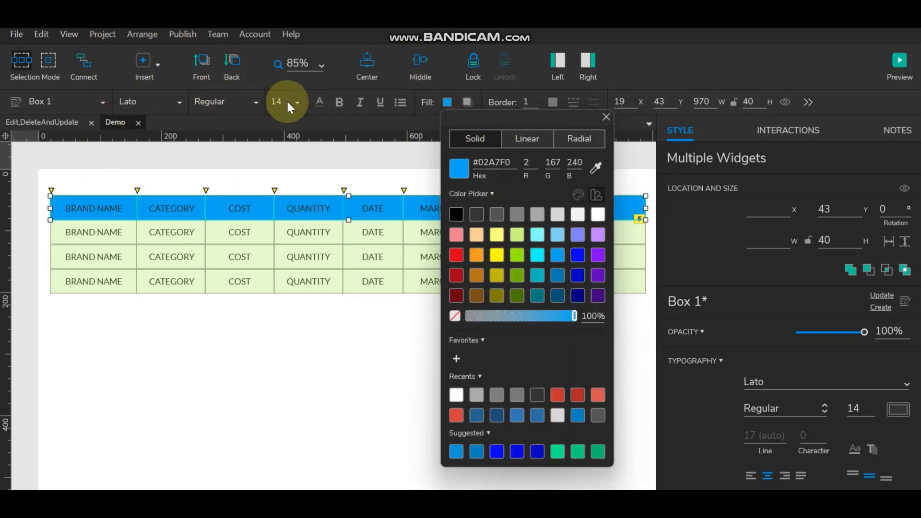
- Change the header cells' text colour to white and deselect them
left_click(318, 105)
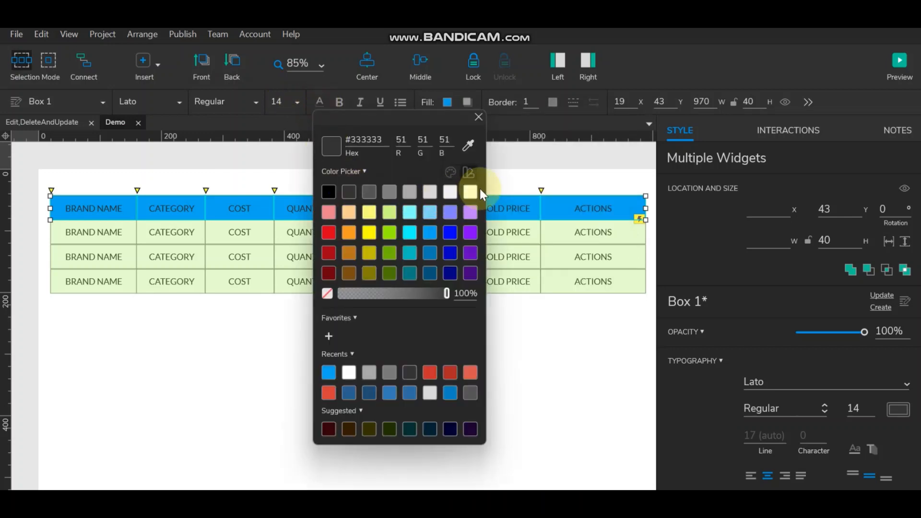
left_click(470, 192)
left_click(580, 343)
left_click(577, 342)
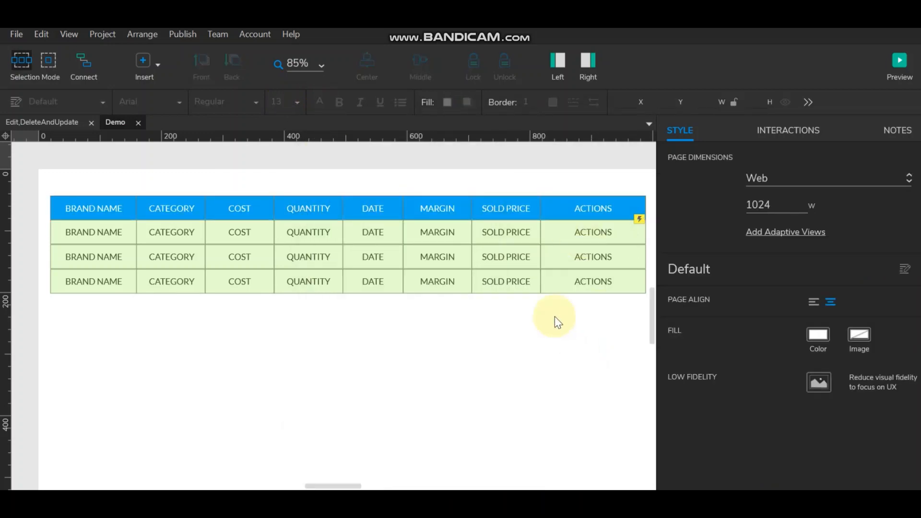
- Examine the widget names available as targets for the repeater's Item Loaded Set Text action
left_click(255, 247)
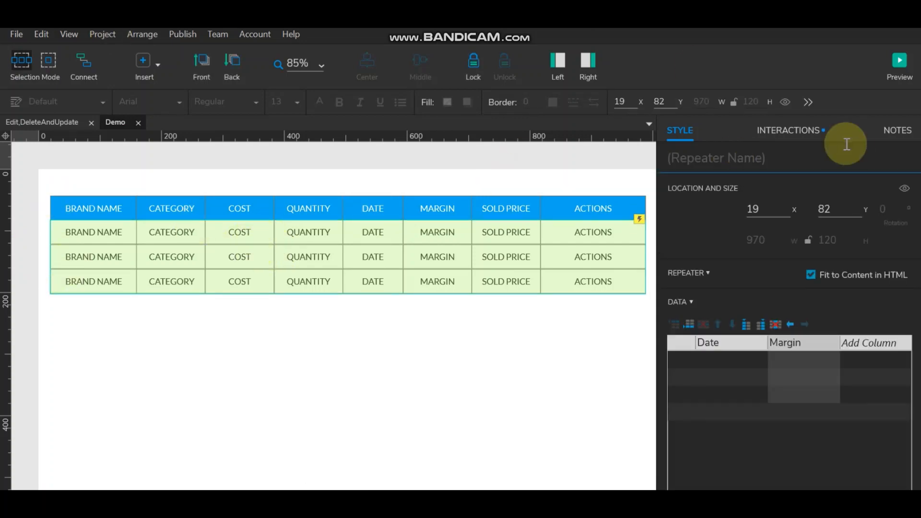
left_click(806, 137)
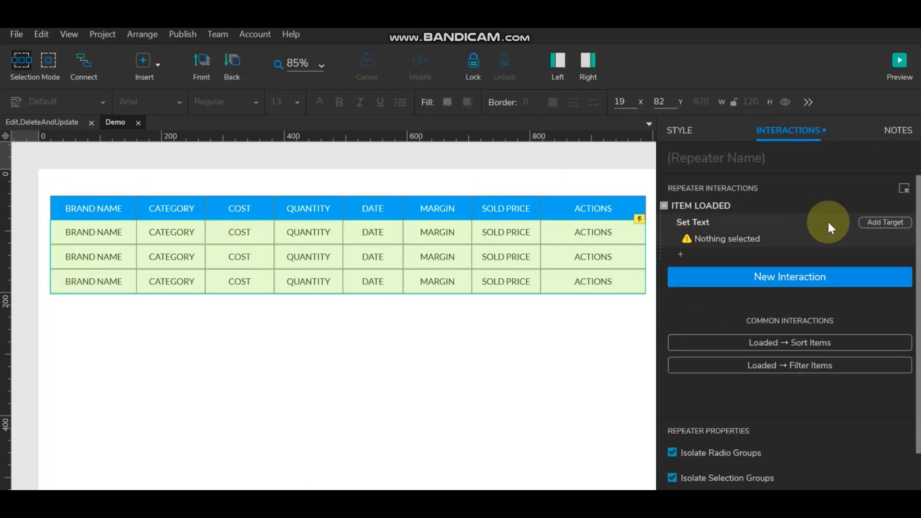
left_click(715, 237)
left_click(718, 273)
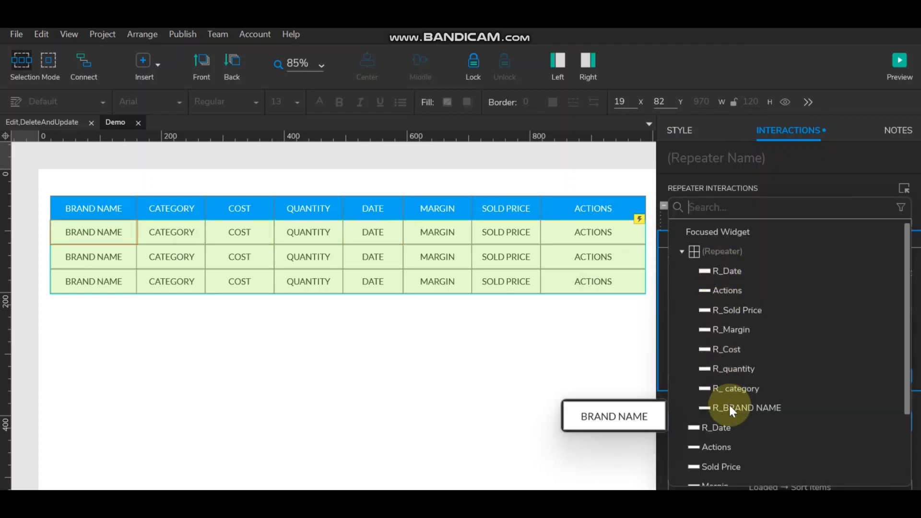
scroll(726, 377, "down", 2)
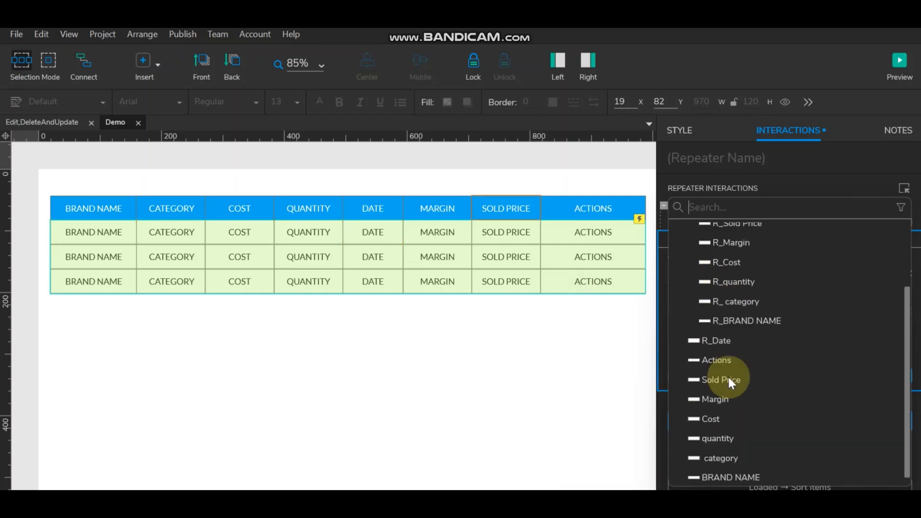
scroll(726, 375, "up", 2)
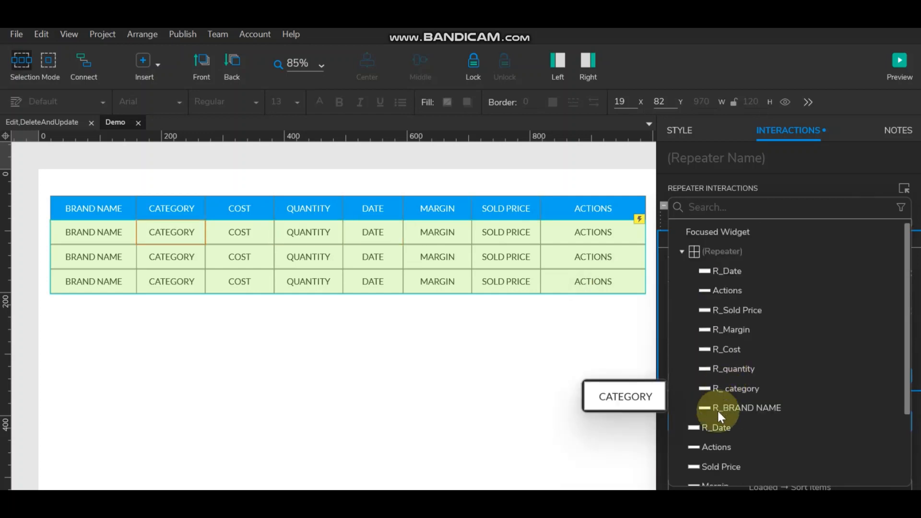
left_click(395, 206)
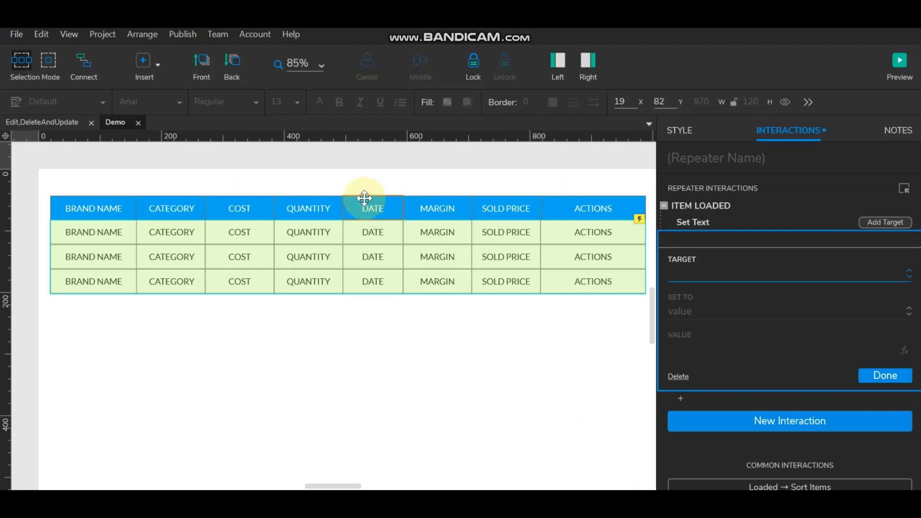
- Rename the DATE cell in the blue header row as Date
left_click(366, 205)
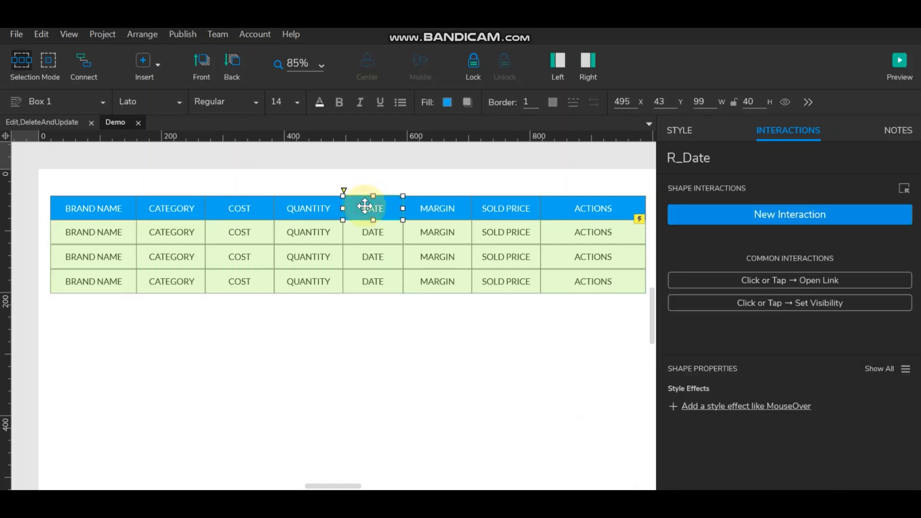
left_click_drag(682, 157, 617, 156)
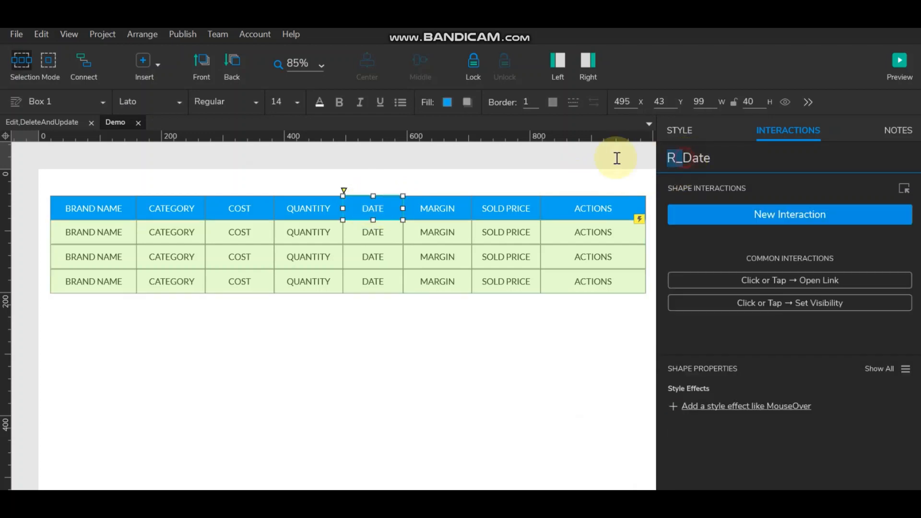
key("BackSpace")
left_click(549, 328)
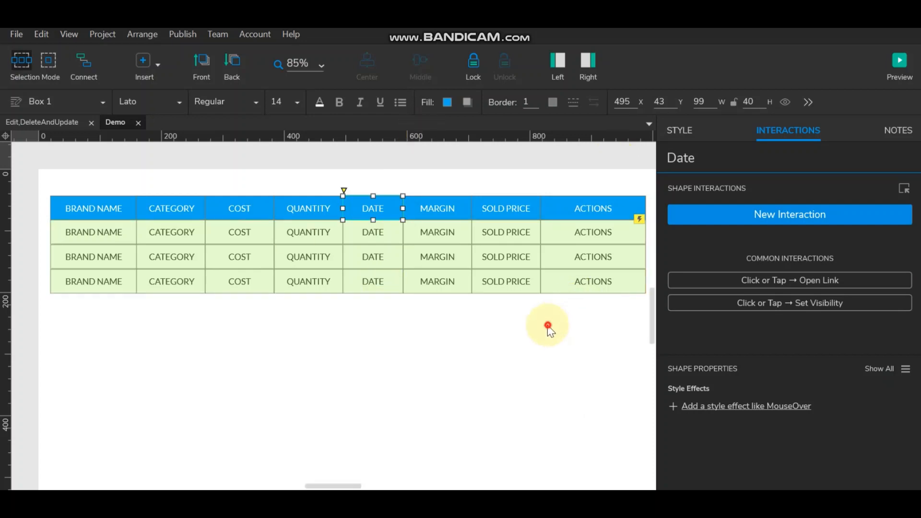
- Choose the repeater's R_Date cell as the target of its Item Loaded Set Text action
left_click(337, 260)
left_click(728, 237)
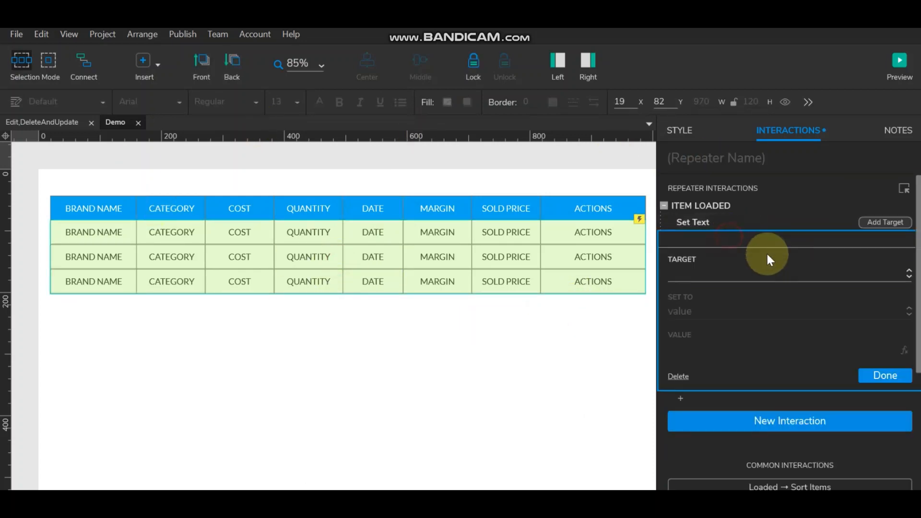
left_click(766, 255)
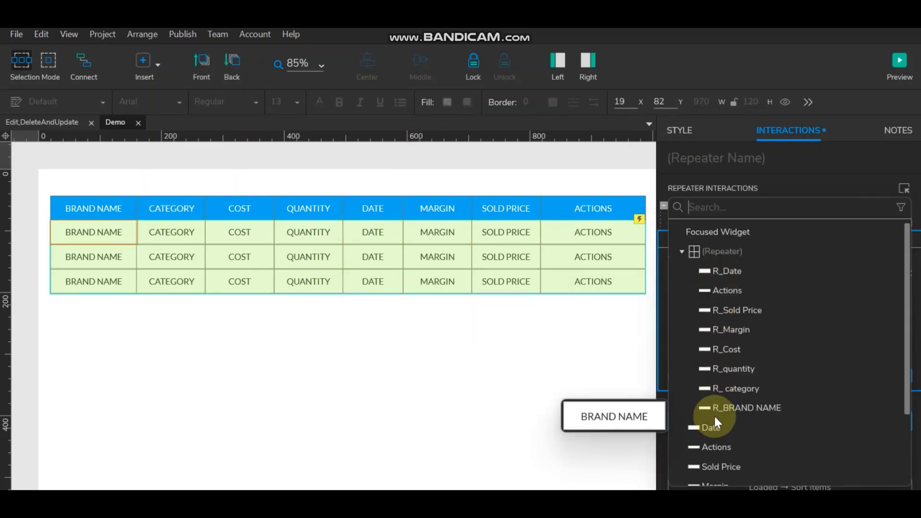
left_click(724, 271)
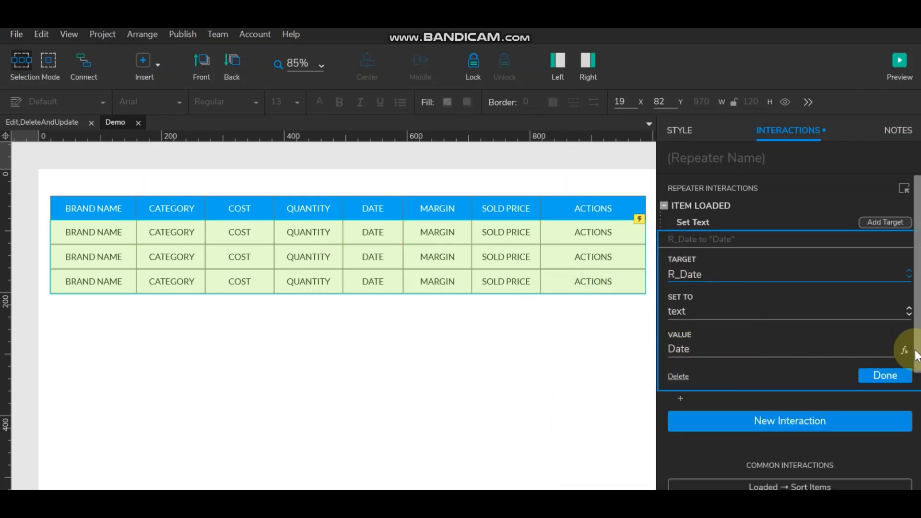
- Replace the R_Date cell's Set Text value with the dataset variable [[Item.Date]] and save the target
left_click(904, 350)
left_click_drag(297, 123, 5, 122)
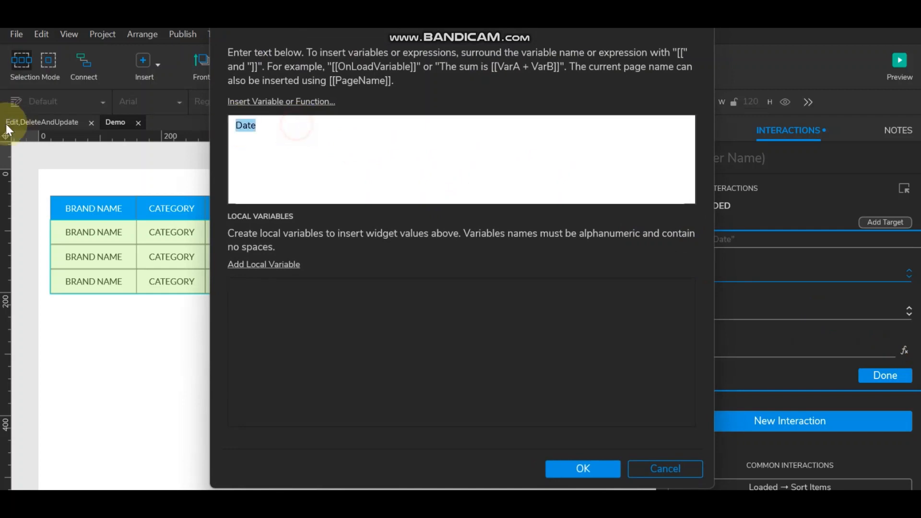
key("BackSpace")
left_click(289, 101)
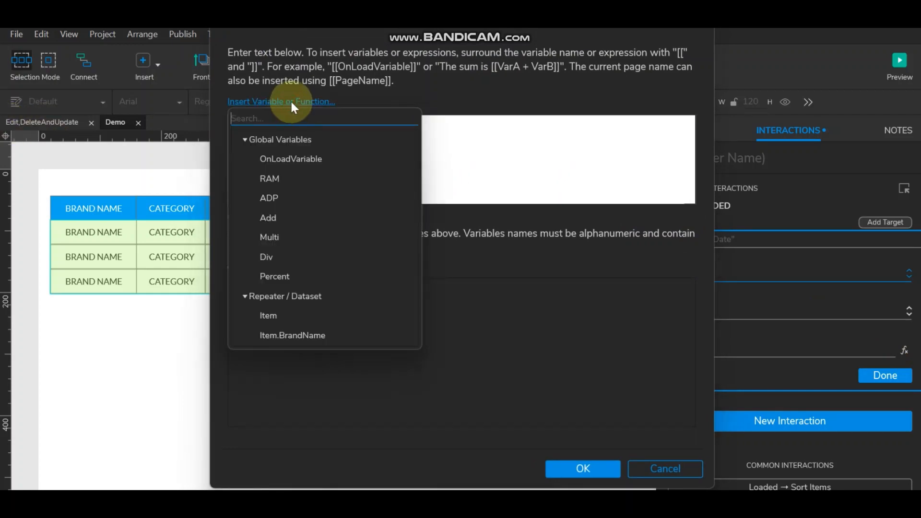
scroll(314, 278, "down", 2)
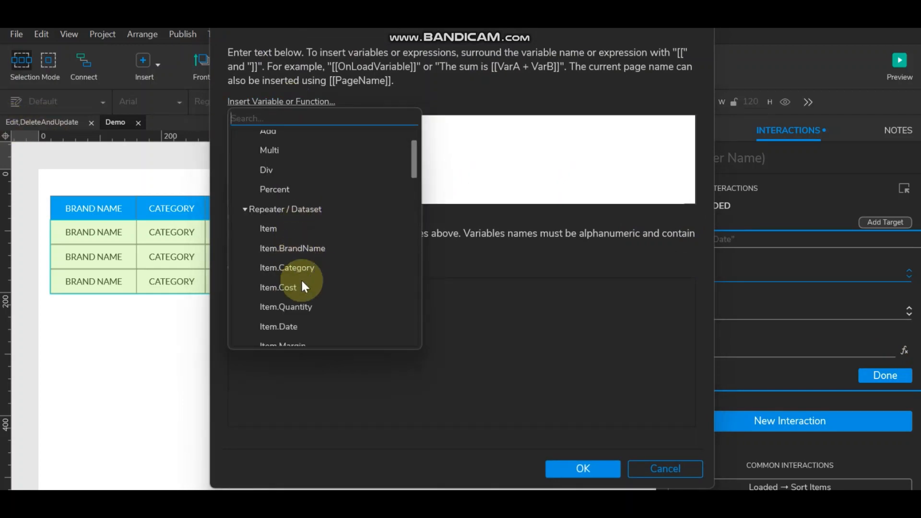
scroll(305, 297, "down", 2)
left_click(286, 240)
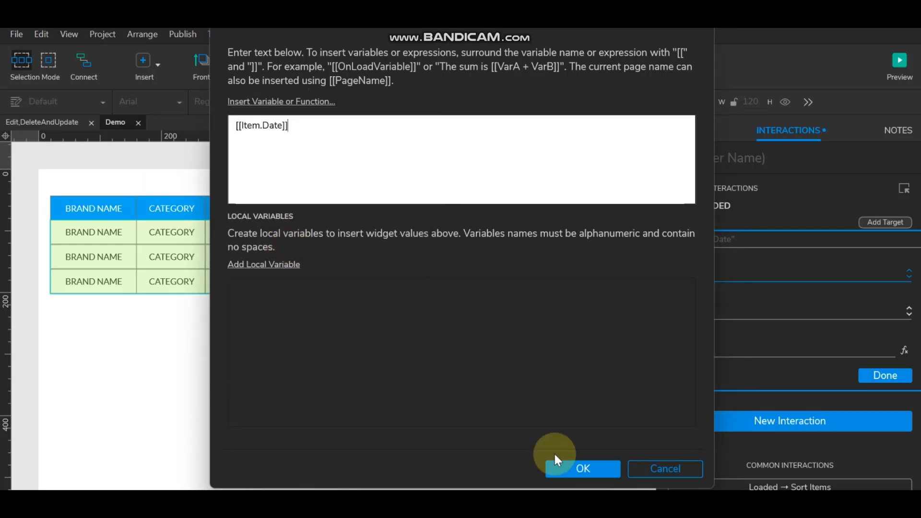
left_click(576, 474)
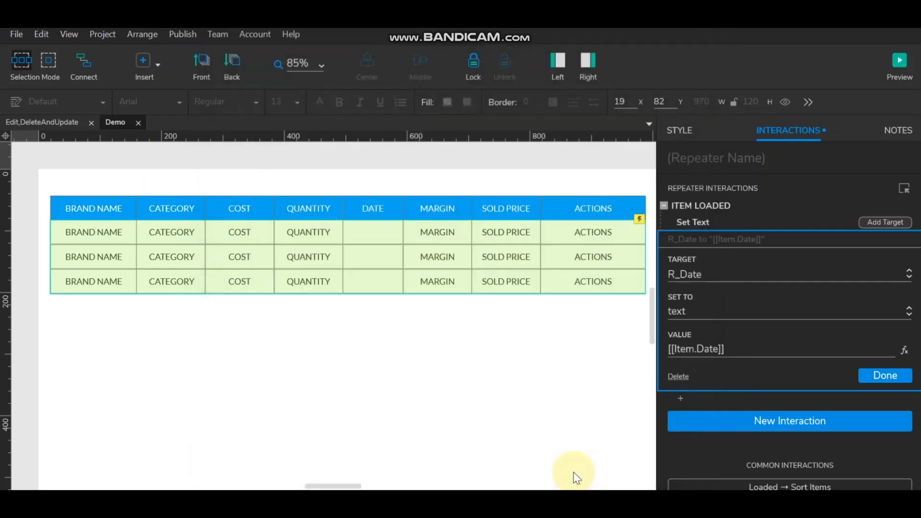
left_click(881, 376)
- Add R_Sold Price as a target of the Item Loaded Set Text action, with its text value left empty
left_click(883, 223)
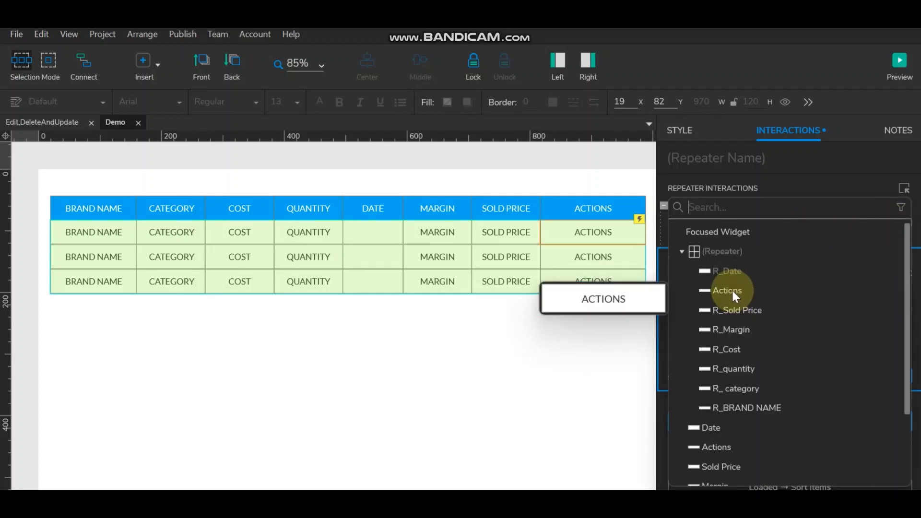
left_click(732, 310)
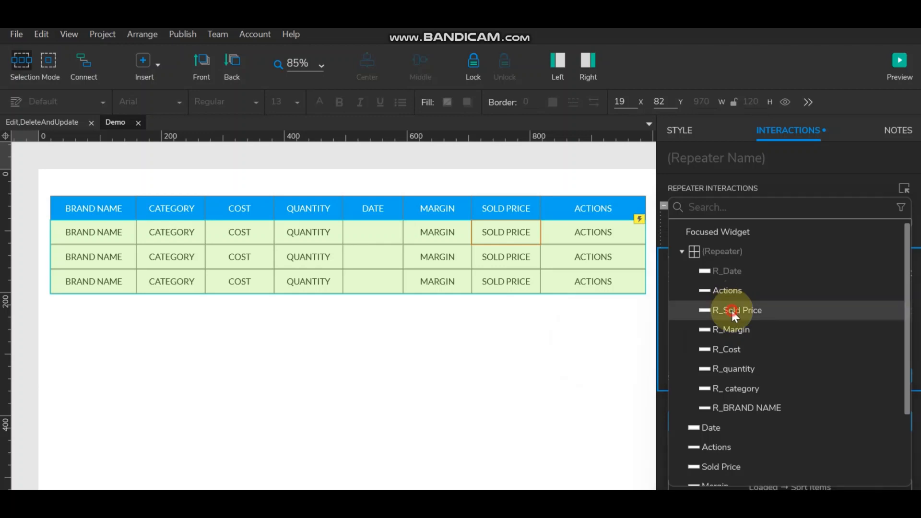
left_click(904, 369)
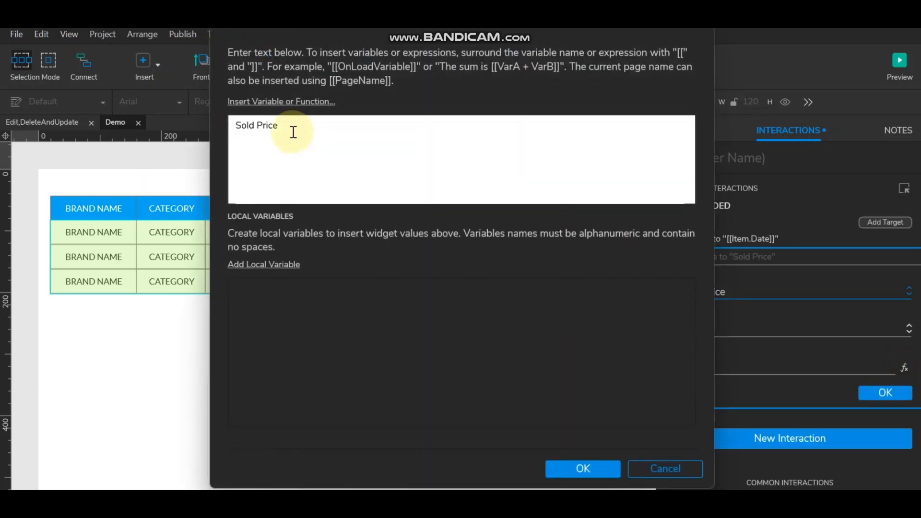
triple_click(292, 128)
key("BackSpace")
left_click(264, 101)
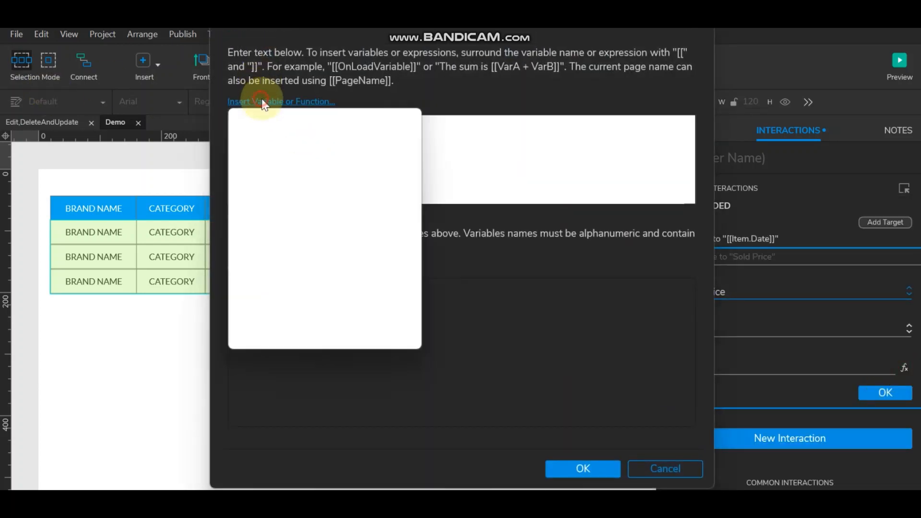
scroll(326, 300, "down", 2)
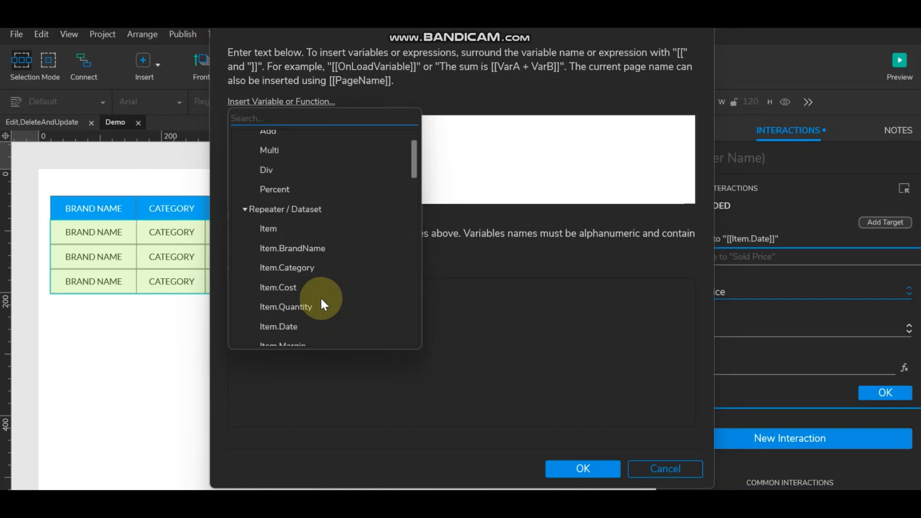
scroll(322, 302, "down", 2)
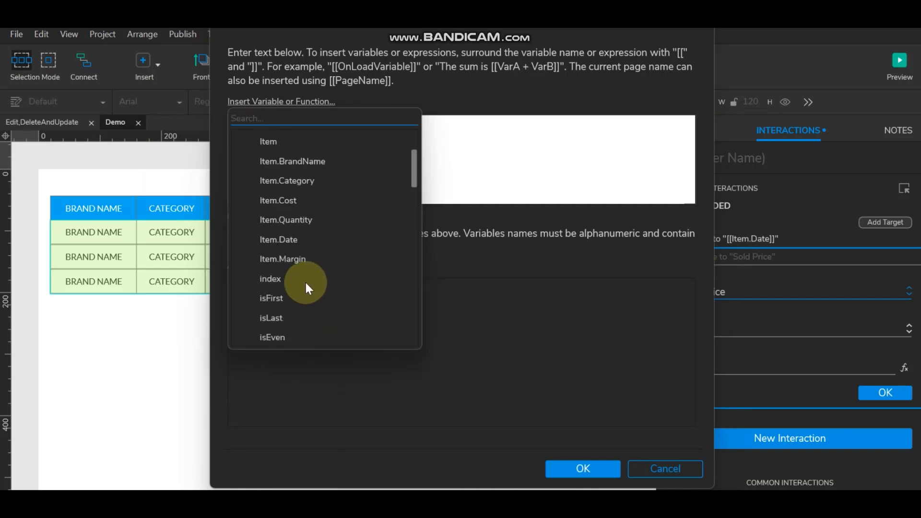
scroll(306, 283, "up", 3)
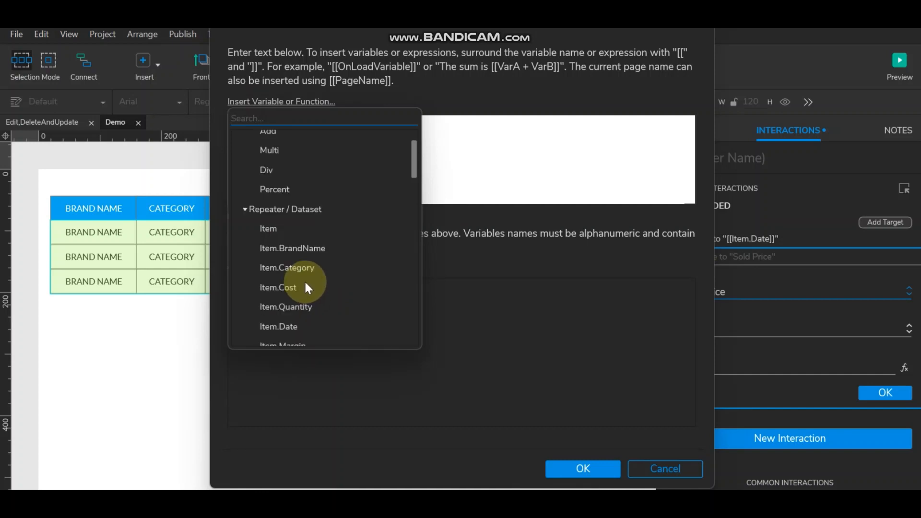
left_click(487, 138)
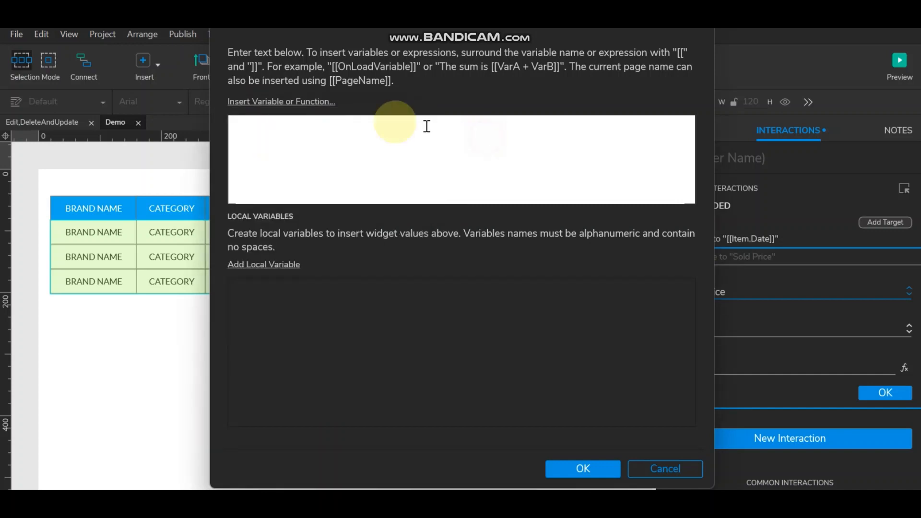
left_click(579, 470)
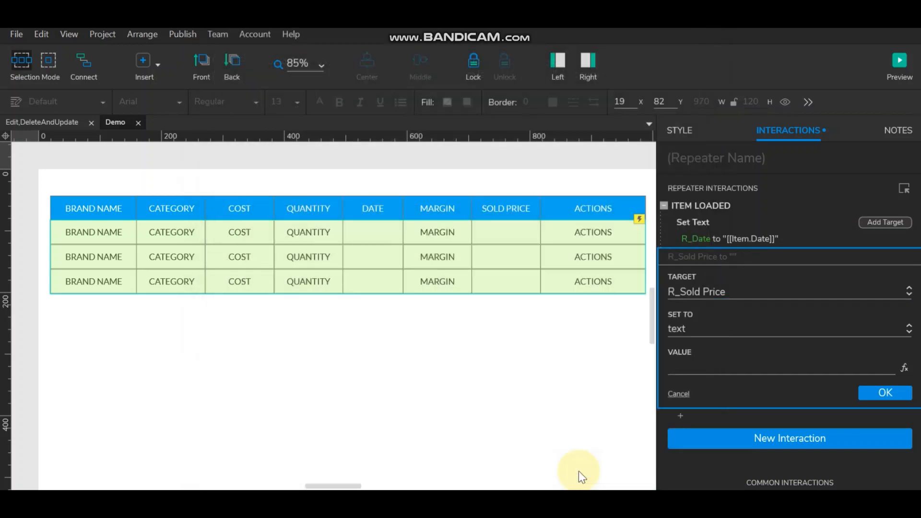
left_click(883, 392)
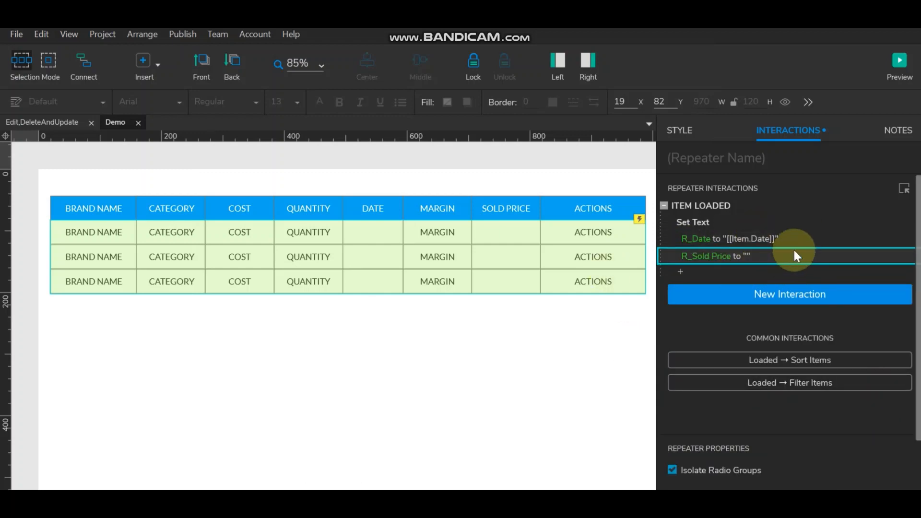
- Add R_Margin as a Set Text target with its value set to the dataset variable [[Item.Margin]]
left_click(890, 222)
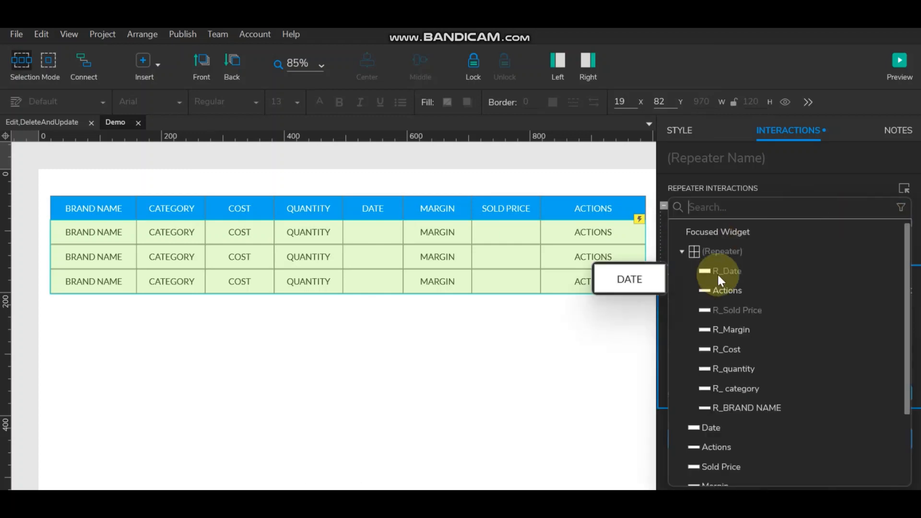
left_click(729, 329)
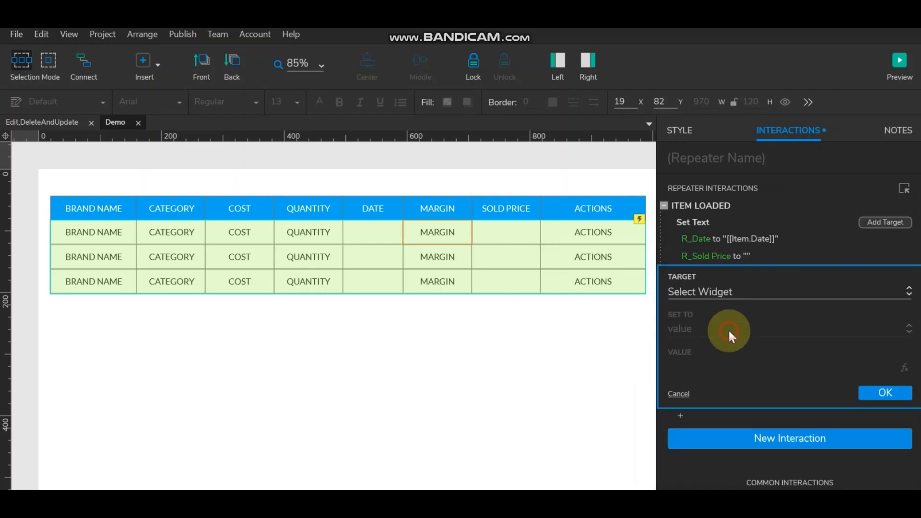
left_click_drag(721, 382, 495, 382)
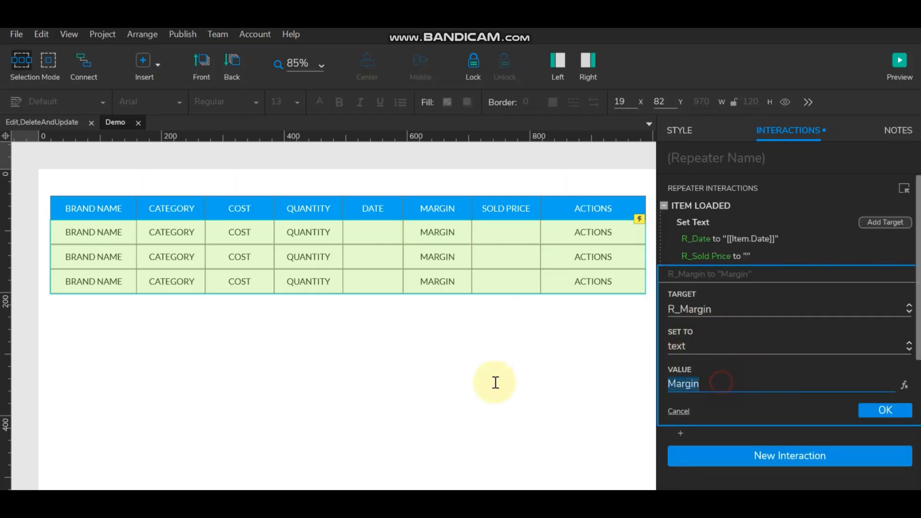
key("BackSpace")
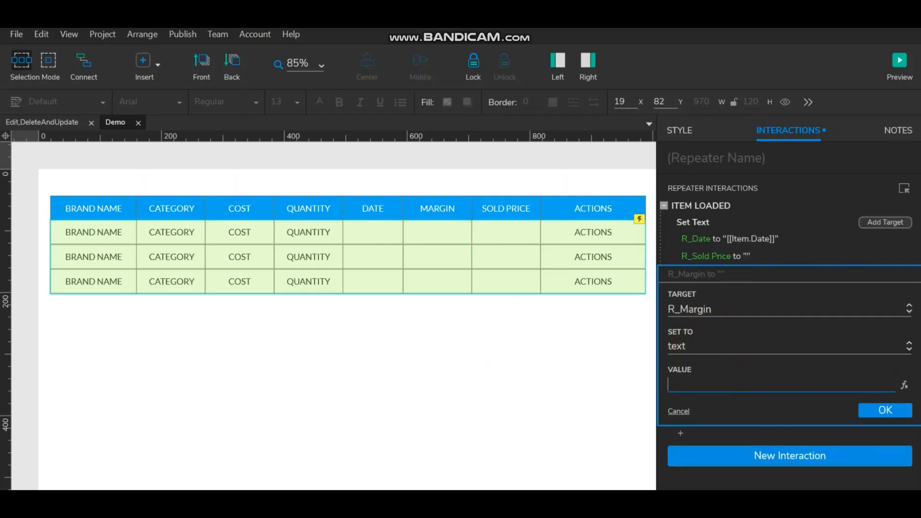
left_click(904, 384)
left_click(257, 102)
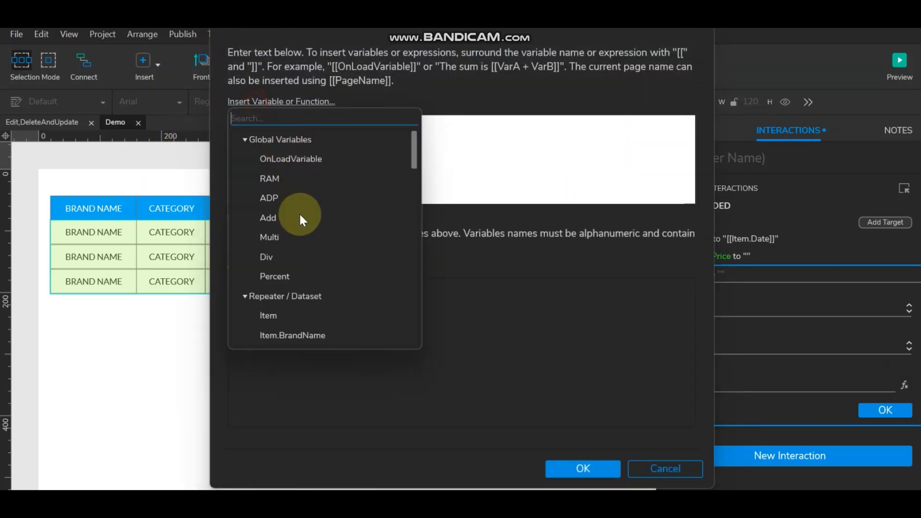
scroll(308, 275, "down", 2)
scroll(308, 272, "down", 2)
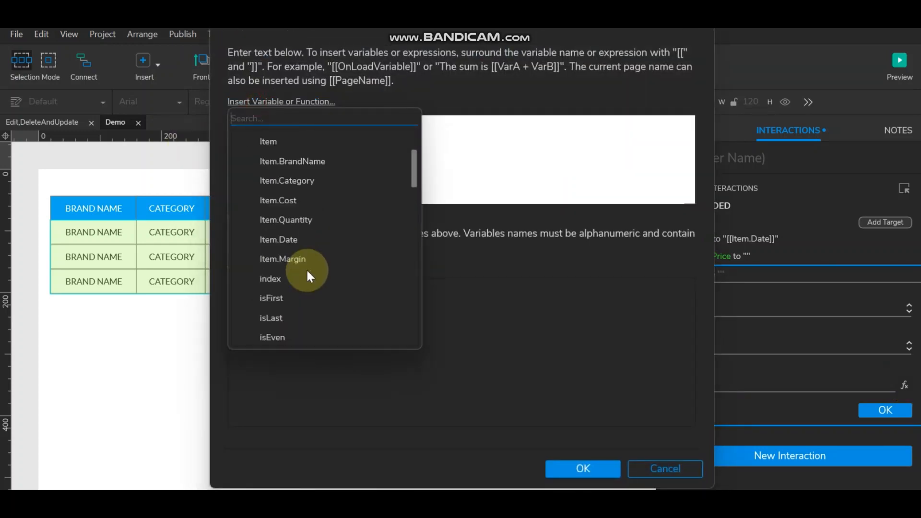
left_click(298, 259)
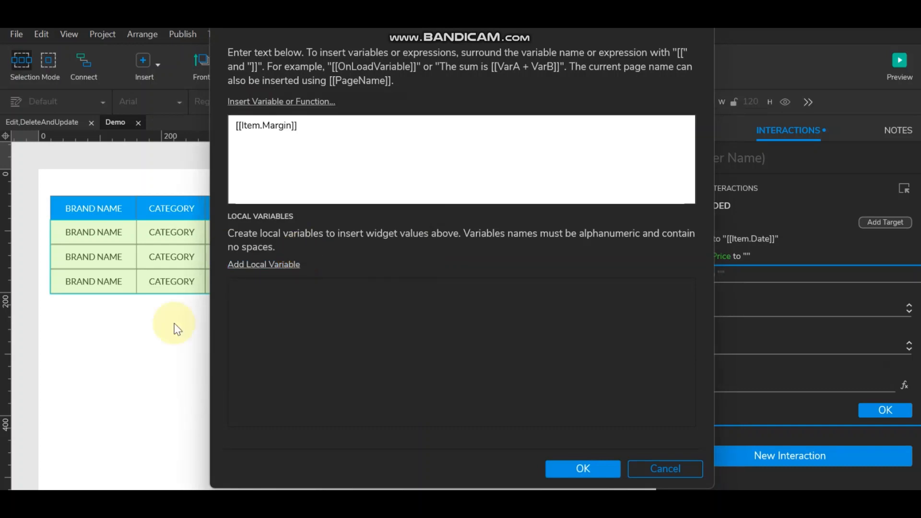
left_click(600, 468)
left_click(894, 412)
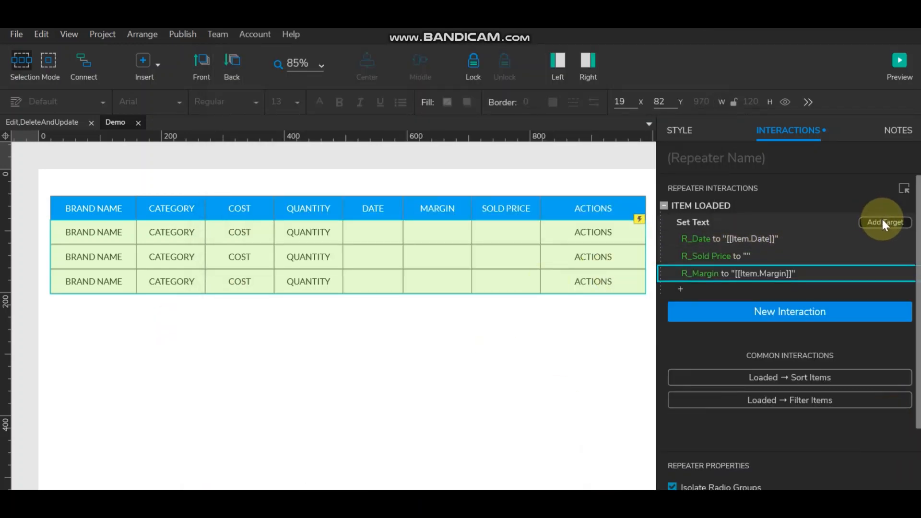
- Add R_Cost as a Set Text target with its value set to the dataset variable [[Item.Cost]]
left_click(885, 222)
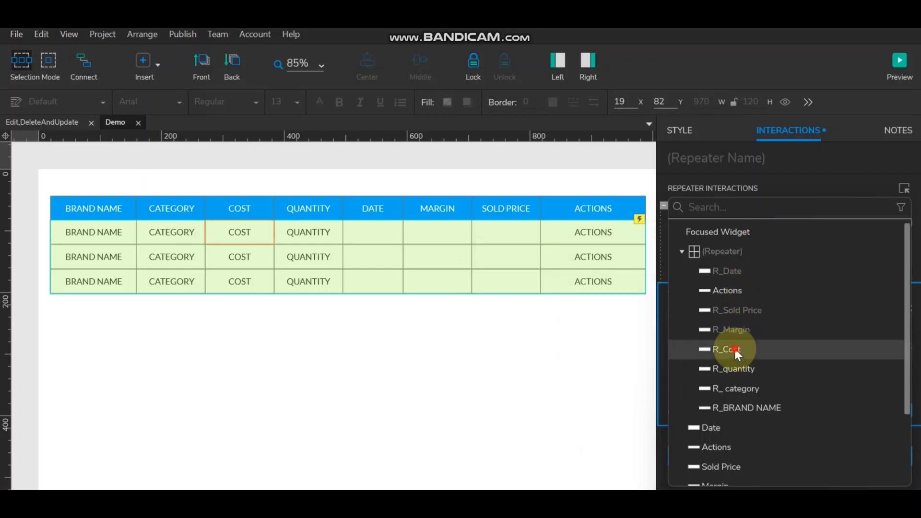
left_click(734, 347)
left_click(904, 402)
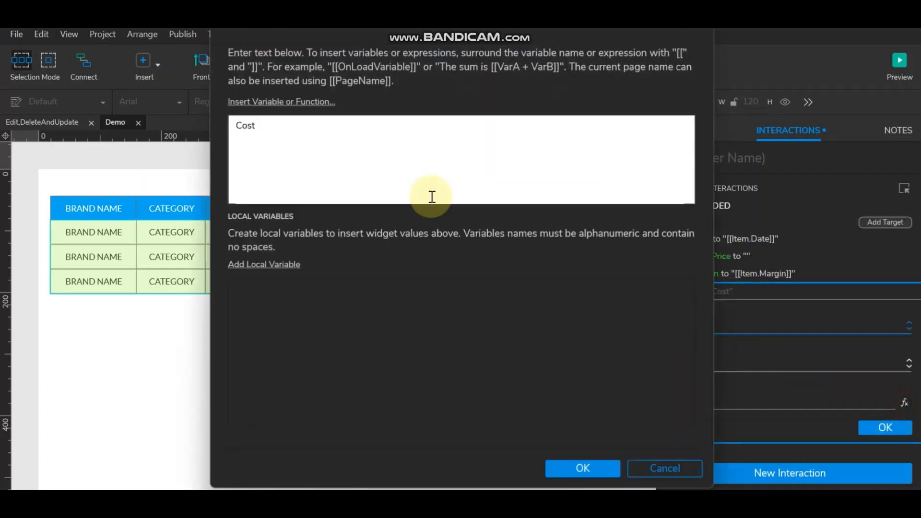
left_click_drag(281, 127, 236, 126)
key("BackSpace")
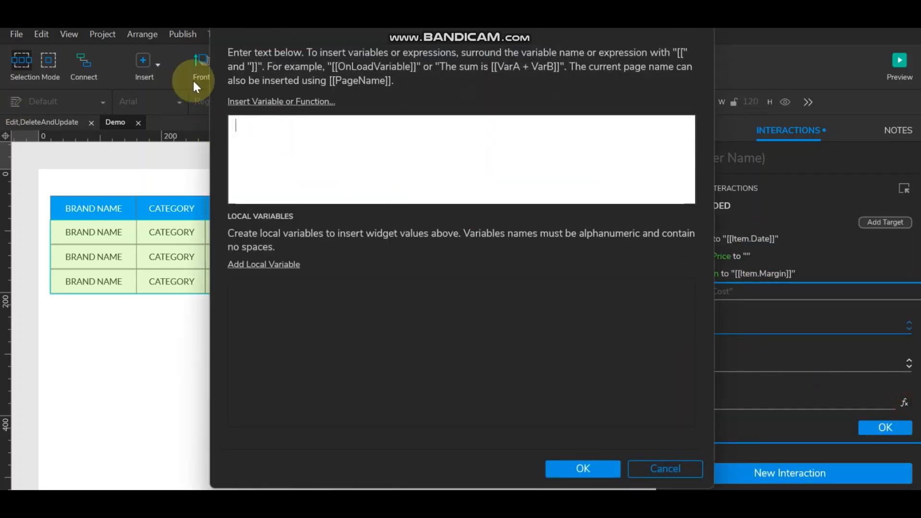
left_click(272, 101)
scroll(305, 248, "down", 3)
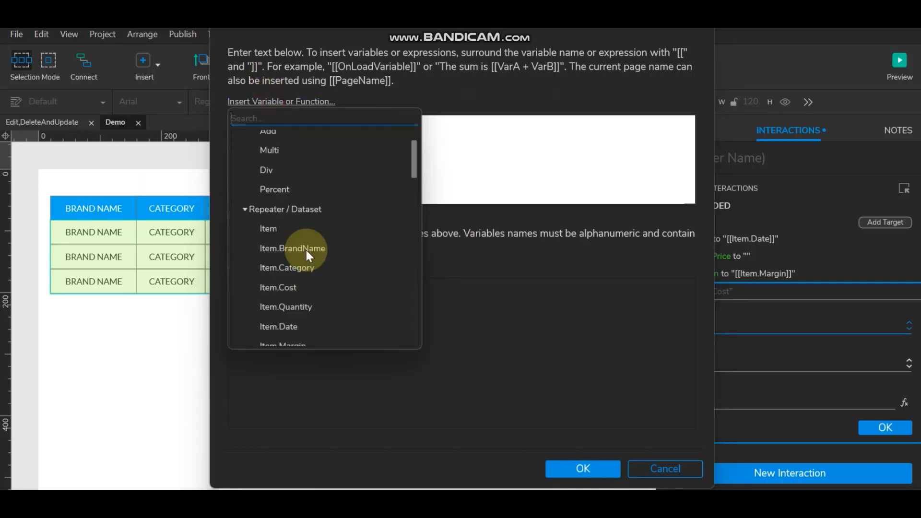
left_click(293, 287)
left_click(578, 467)
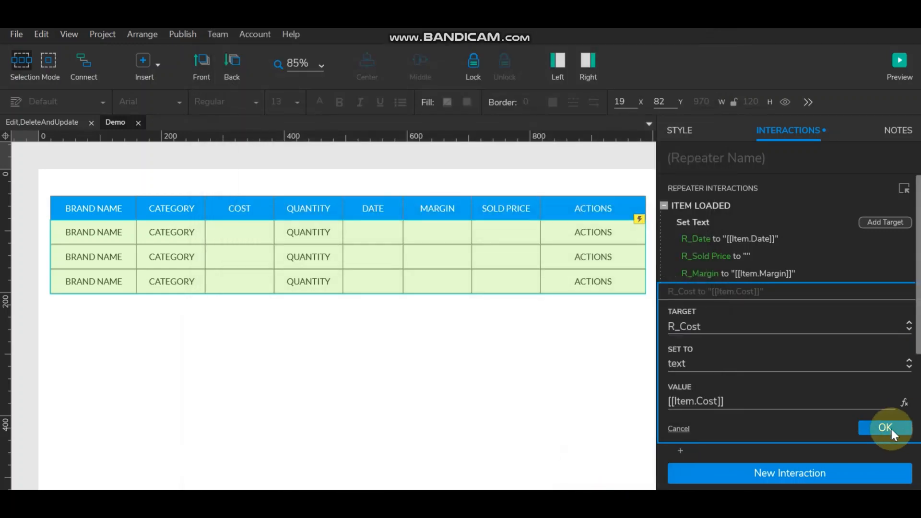
left_click(890, 427)
- Add R_quantity as a Set Text target with its value set to the dataset variable [[Item.Quantity]]
left_click(877, 222)
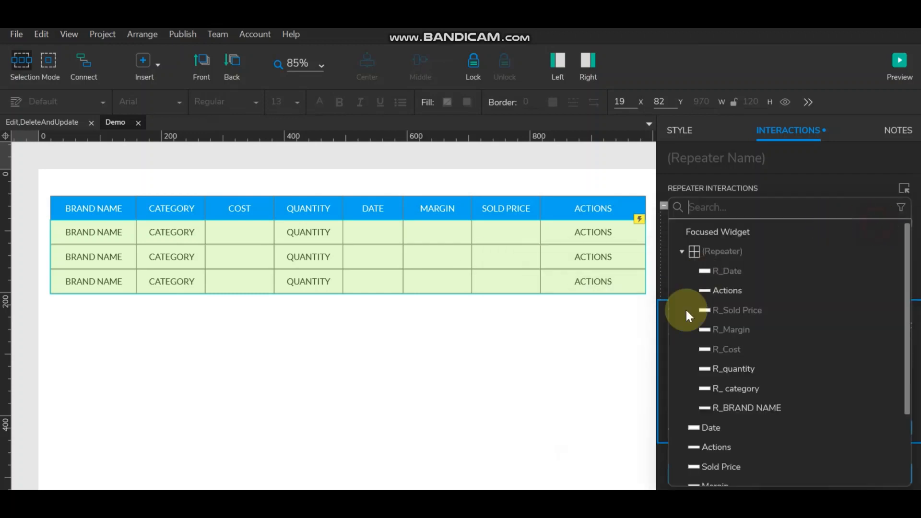
left_click(736, 365)
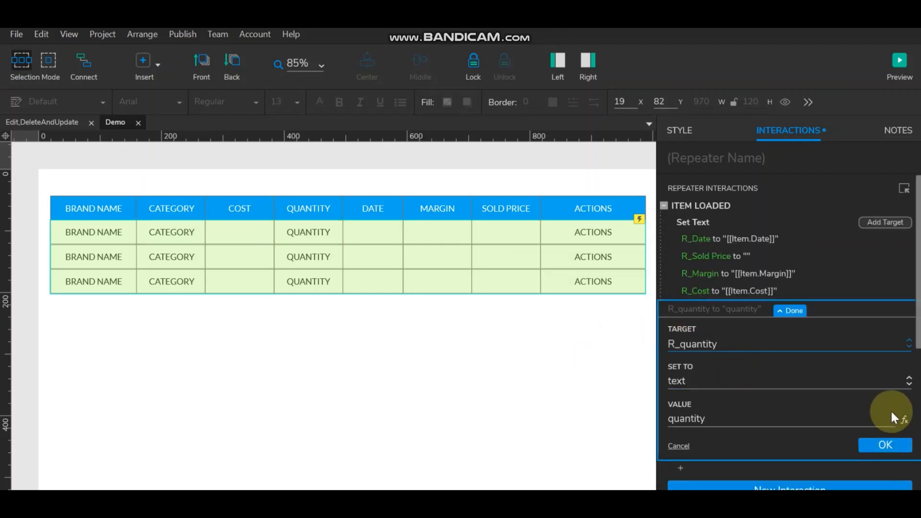
left_click(903, 419)
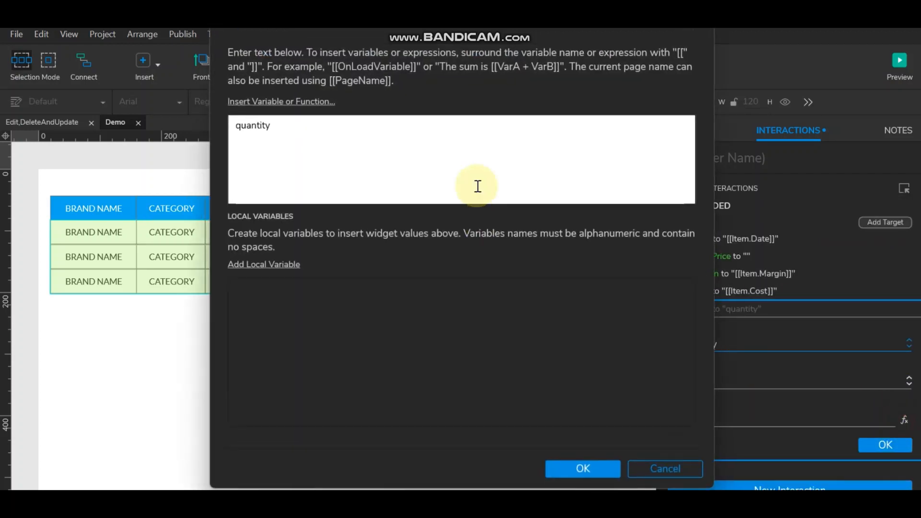
double_click(281, 129)
key("BackSpace")
left_click(251, 101)
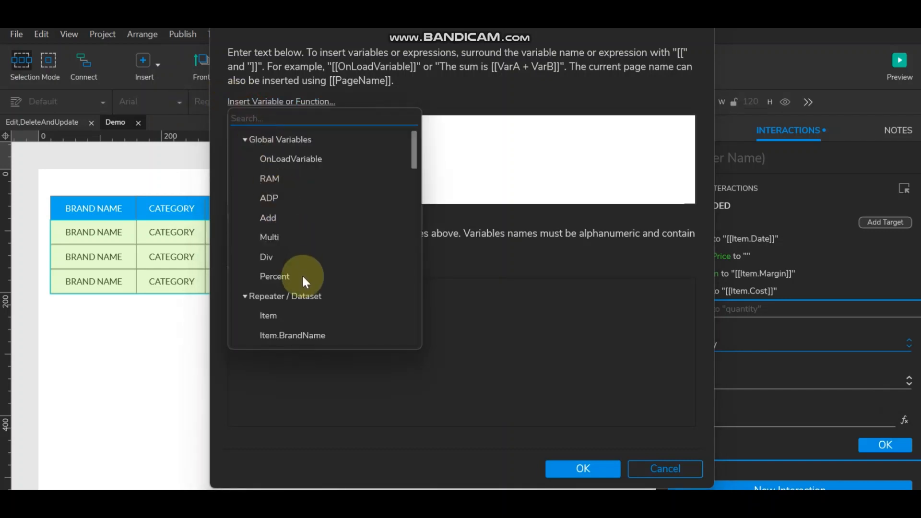
scroll(303, 281, "down", 3)
left_click(303, 223)
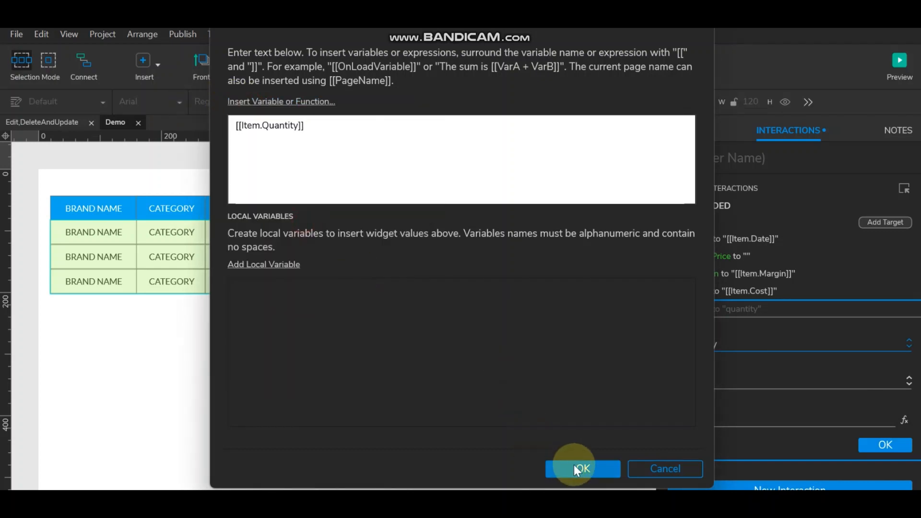
left_click(576, 469)
left_click(892, 445)
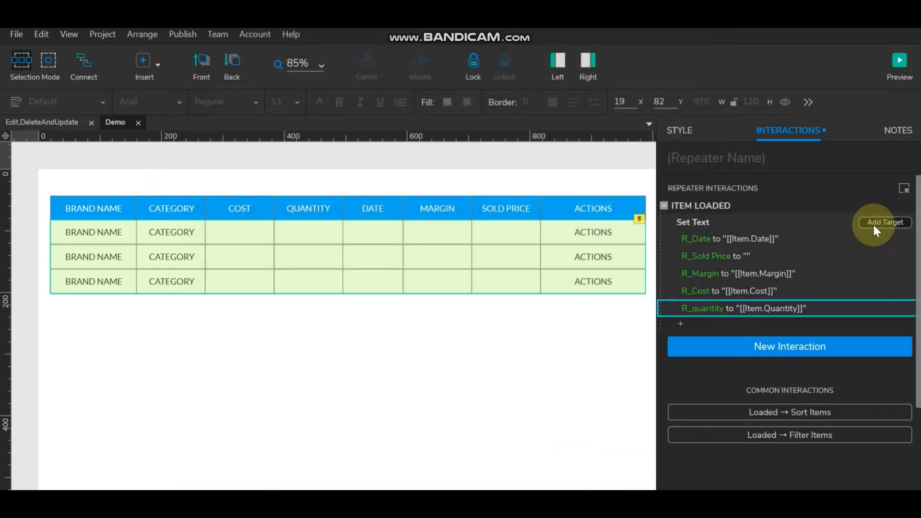
- Add R_ category as a Set Text target with its value set to the dataset variable [[Item.Category]]
left_click(876, 222)
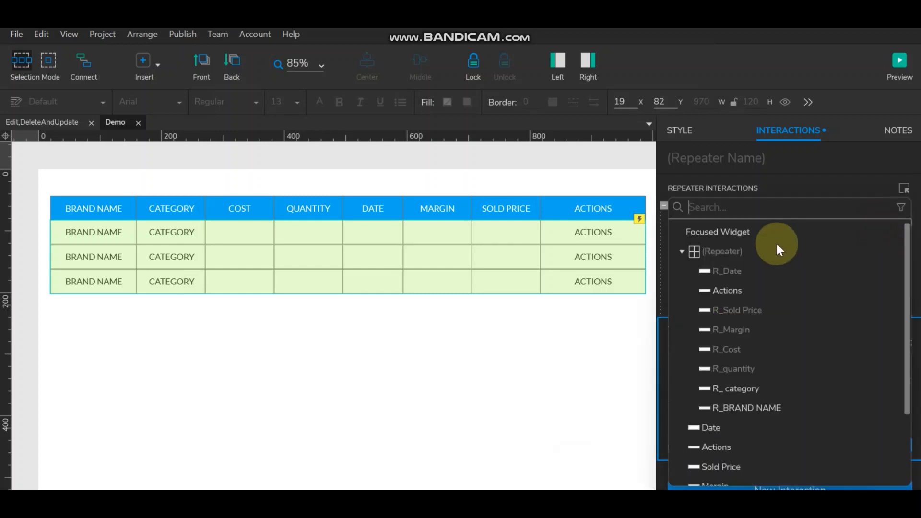
left_click(744, 389)
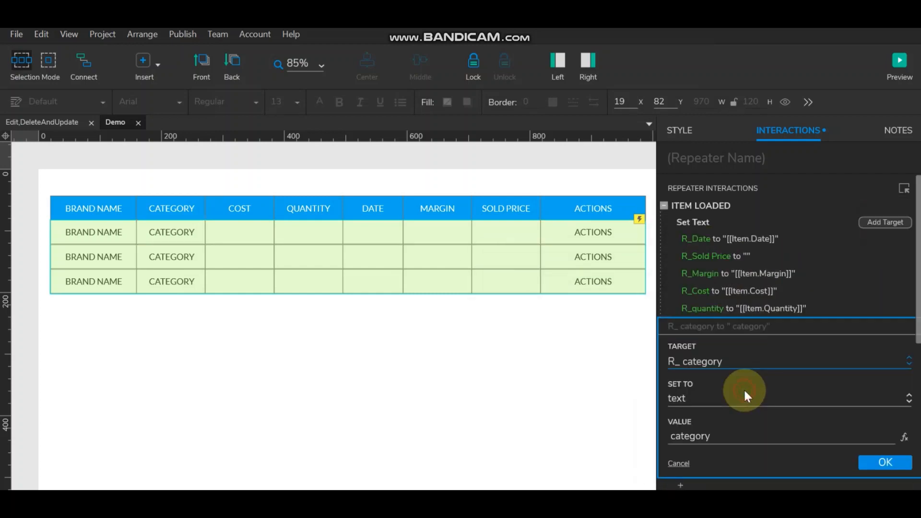
left_click(904, 437)
double_click(327, 128)
key("BackSpace")
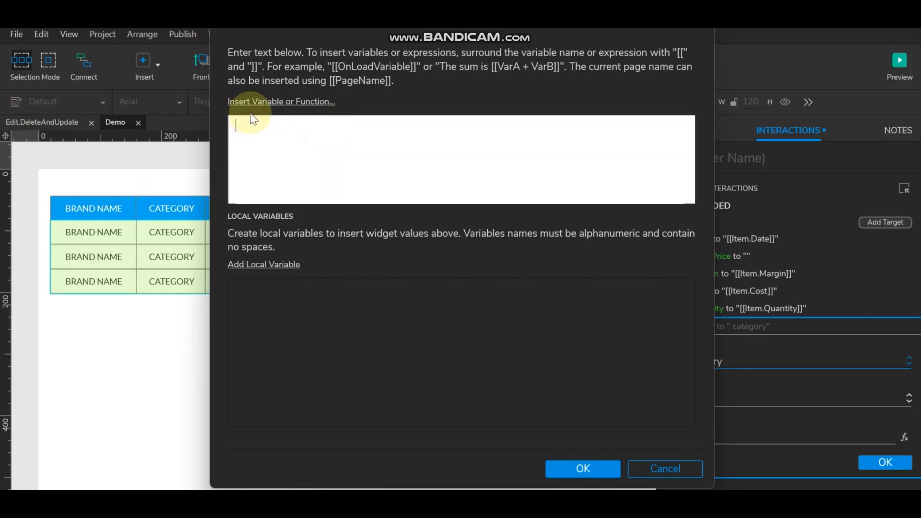
left_click(266, 101)
scroll(293, 276, "down", 3)
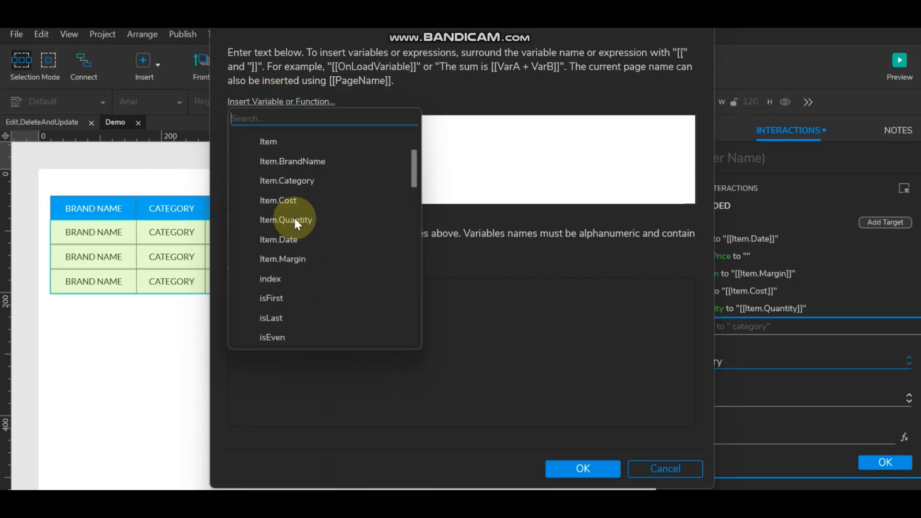
left_click(296, 180)
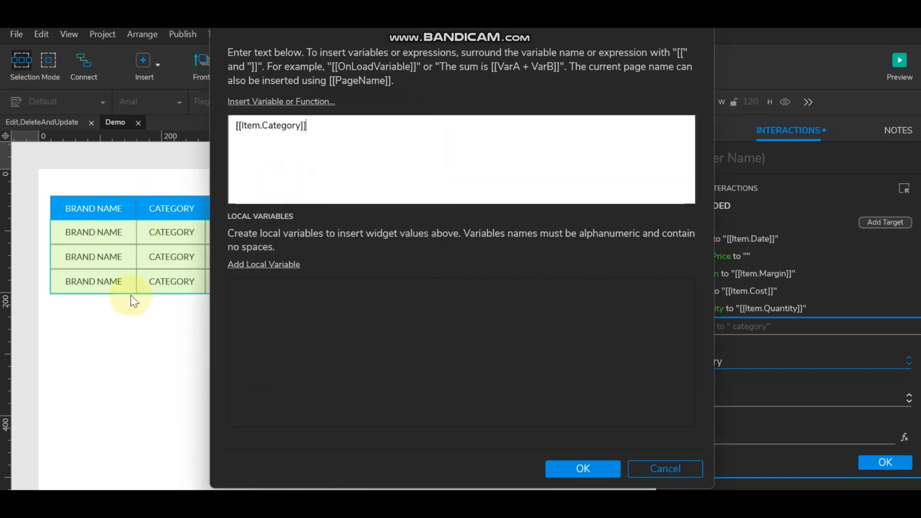
left_click(578, 461)
left_click(886, 464)
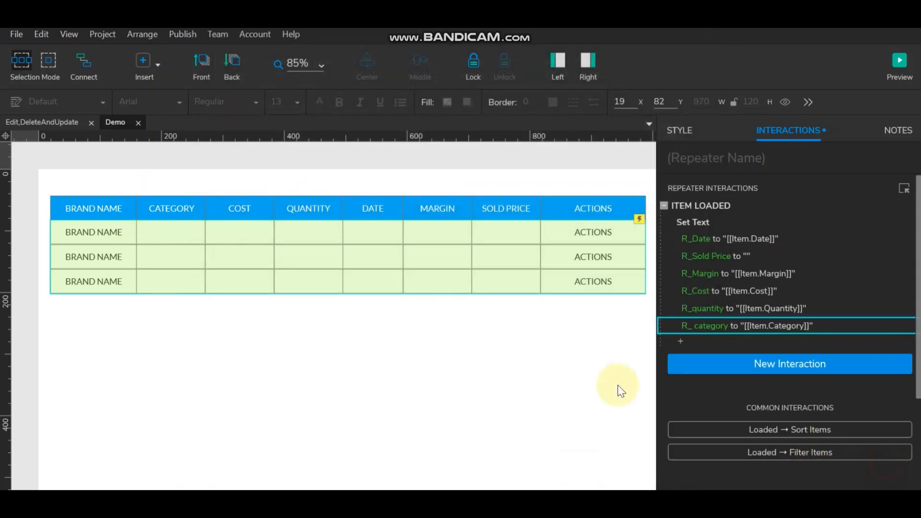
- Add R_BRAND NAME as a Set Text target with its value set to the dataset variable [[Item.BrandName]]
mouse_move(857, 228)
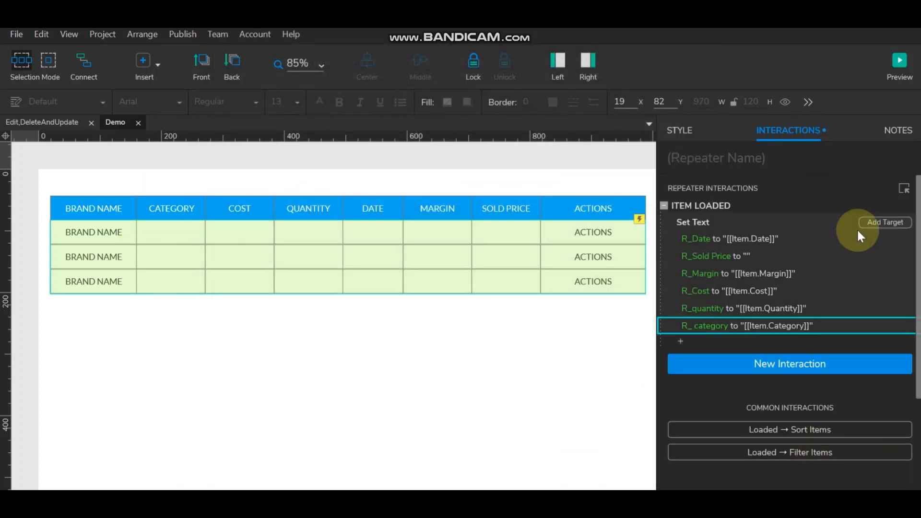
left_click(885, 222)
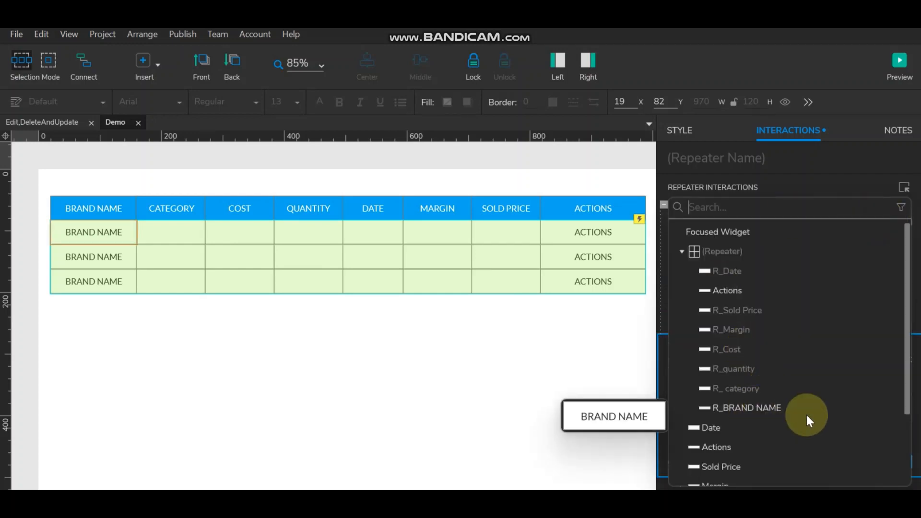
left_click(744, 406)
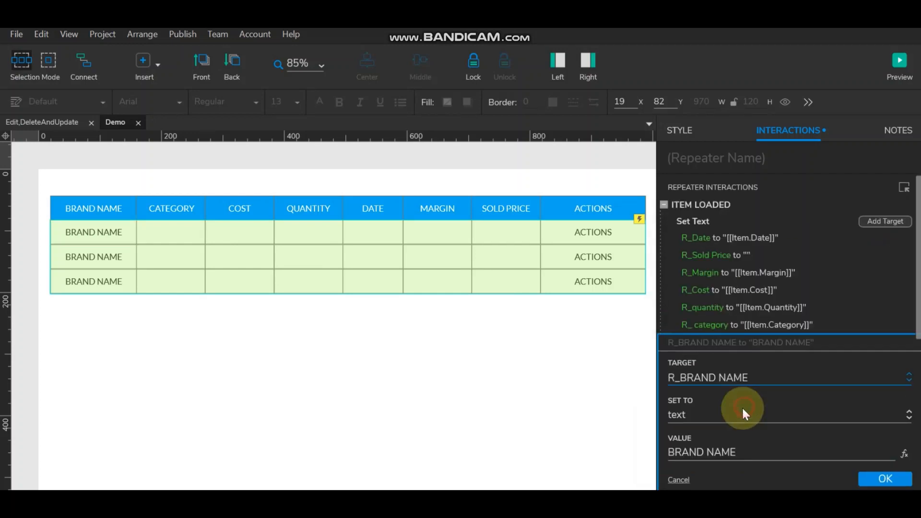
left_click(904, 454)
triple_click(315, 127)
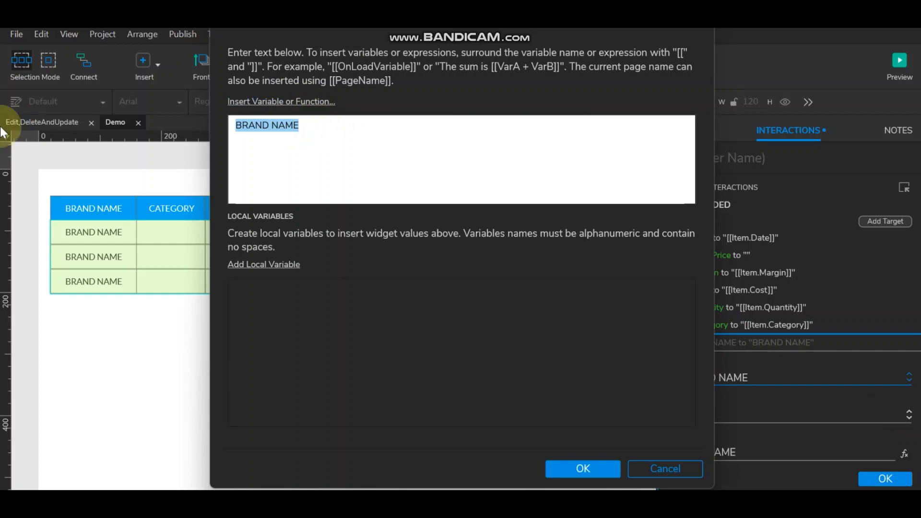
key("BackSpace")
left_click(257, 101)
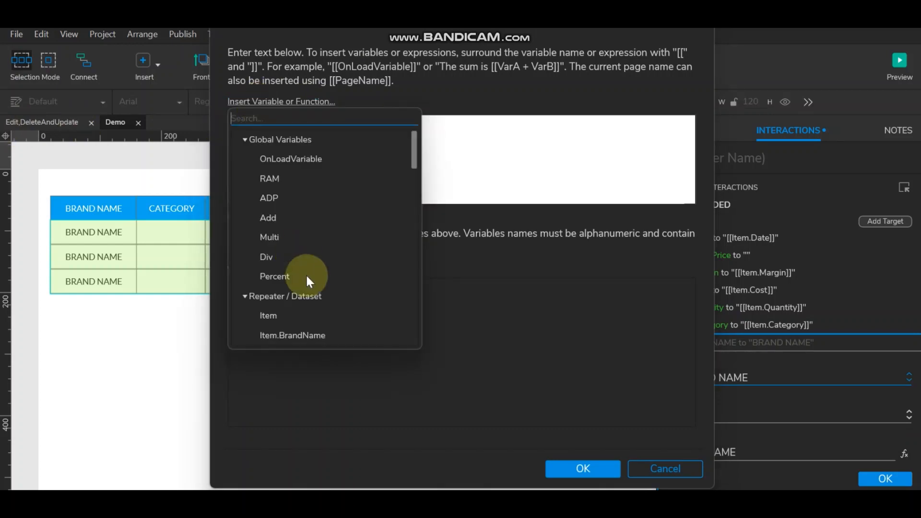
scroll(307, 275, "down", 2)
scroll(307, 275, "down", 2)
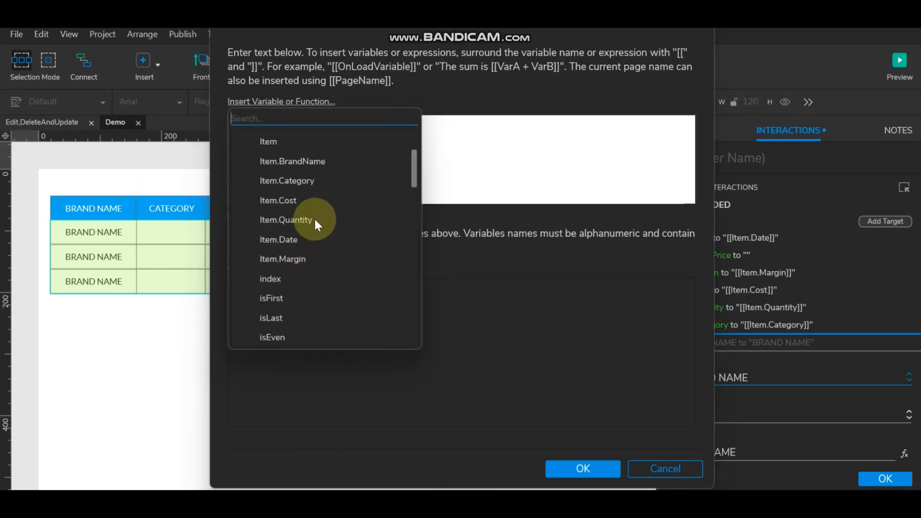
left_click(298, 160)
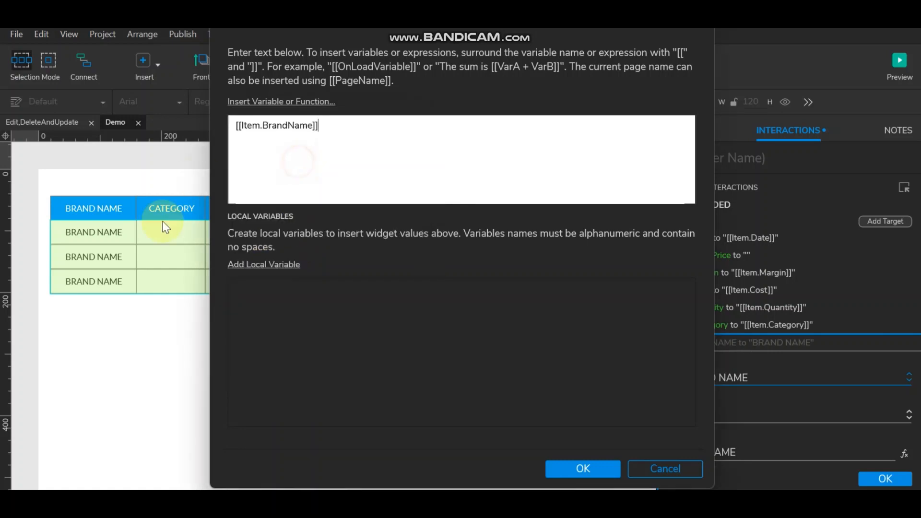
left_click(573, 466)
left_click(908, 479)
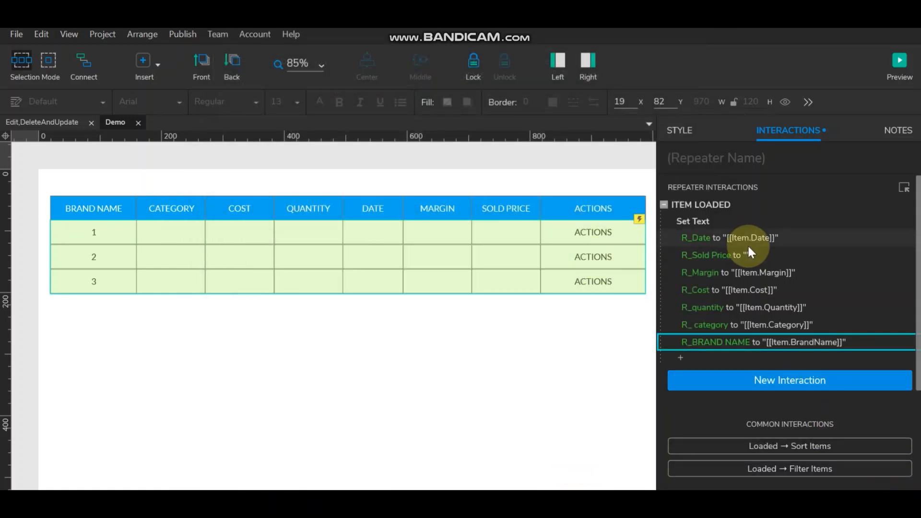
- Set the BrandName values of the repeater dataset's first three rows to Lenevo, HP and Dell
left_click(680, 132)
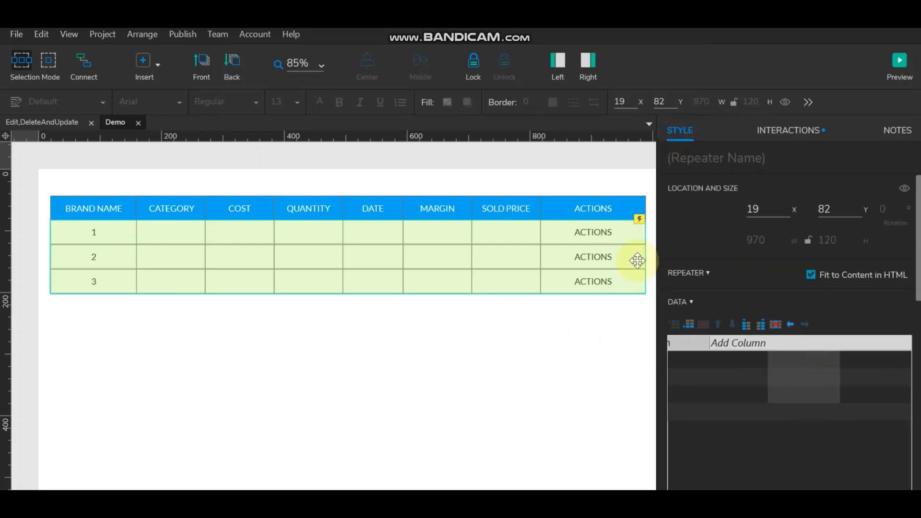
left_click_drag(648, 174, 604, 173)
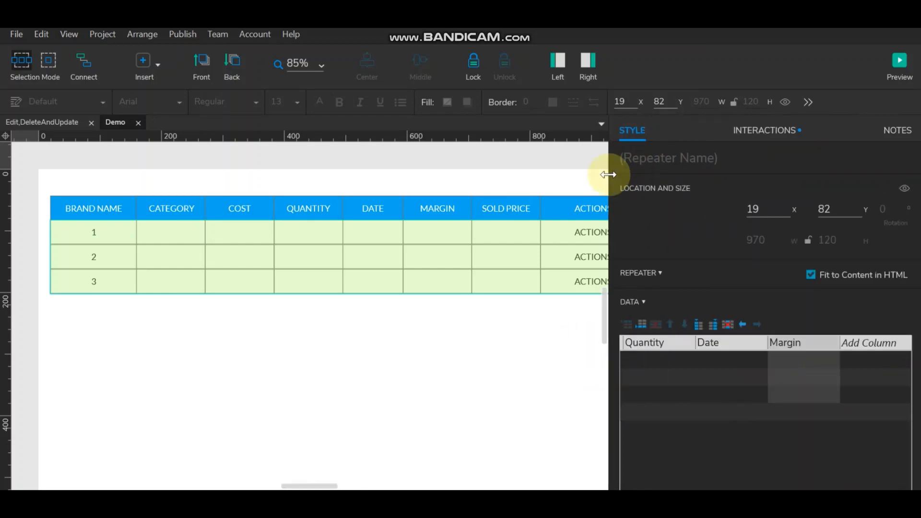
scroll(914, 320, "down", 2)
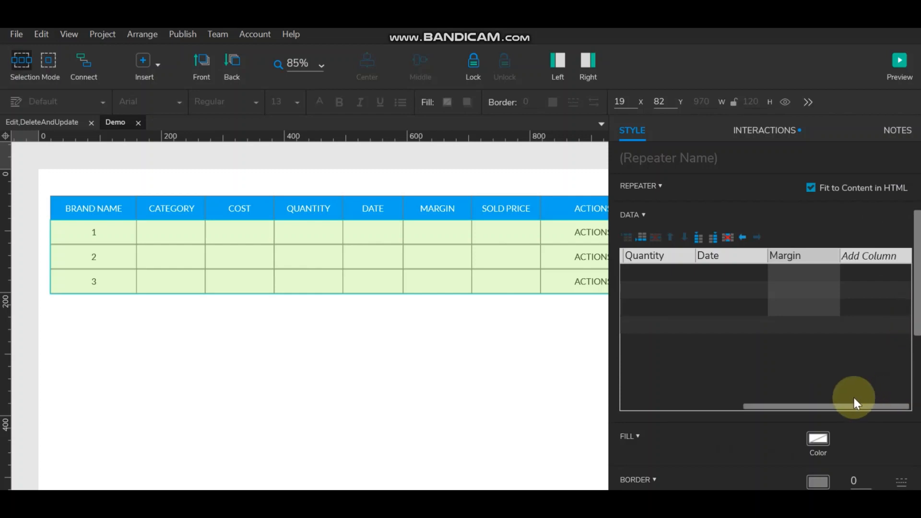
left_click_drag(847, 406, 695, 407)
double_click(626, 274)
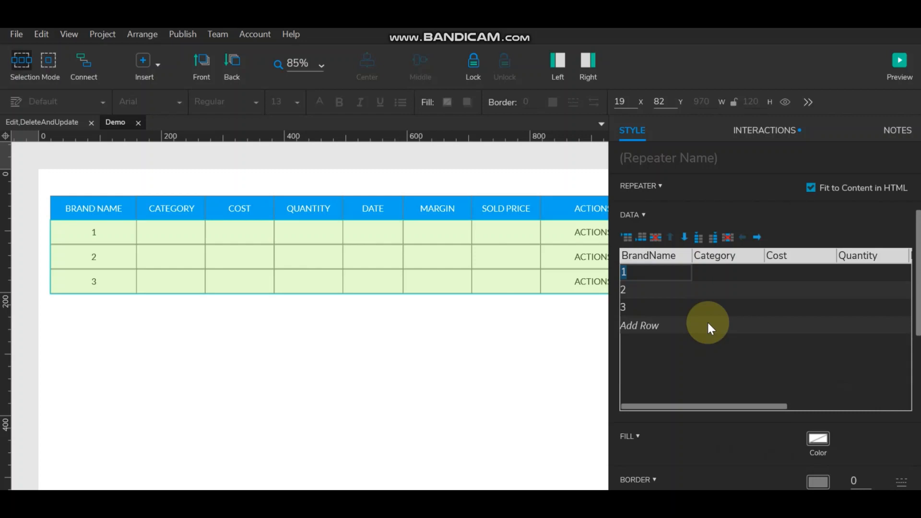
type("Lenevo")
double_click(662, 286)
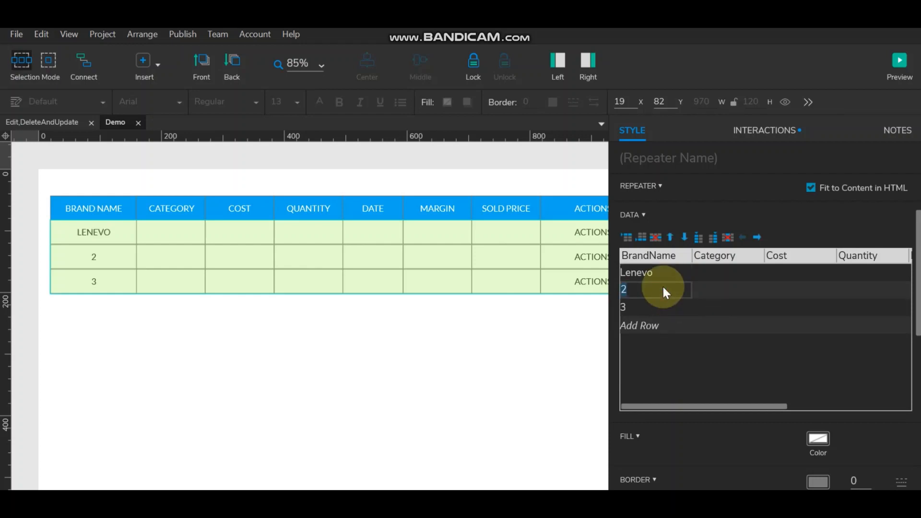
type("HP")
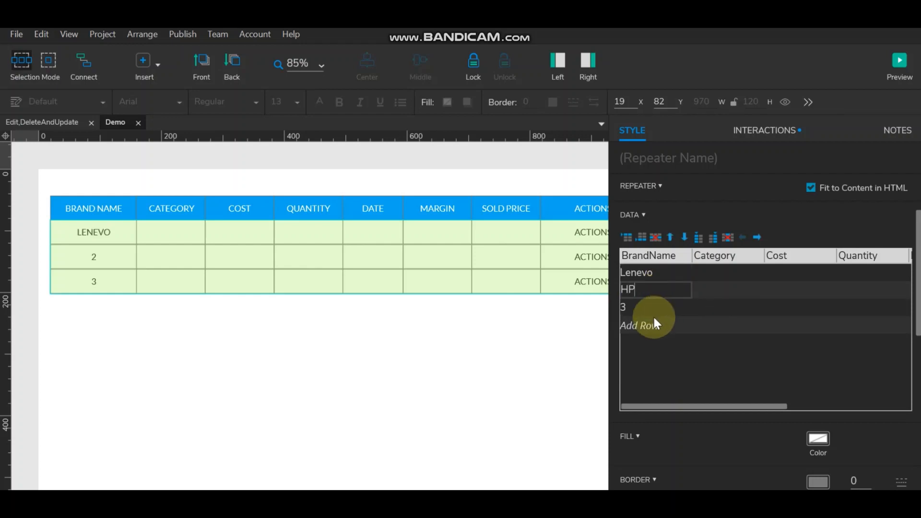
double_click(652, 310)
type("De")
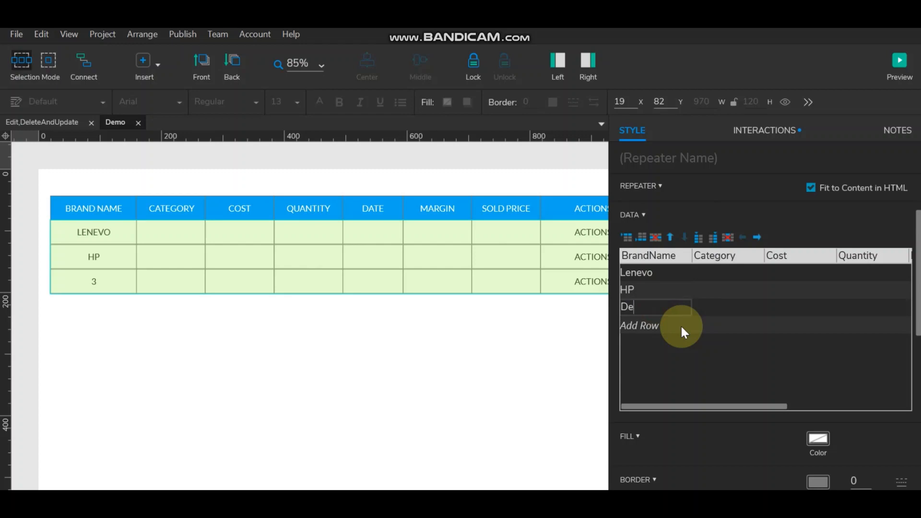
type("ll")
- Add a fourth row to the repeater dataset with the BrandName Apple
left_click(660, 324)
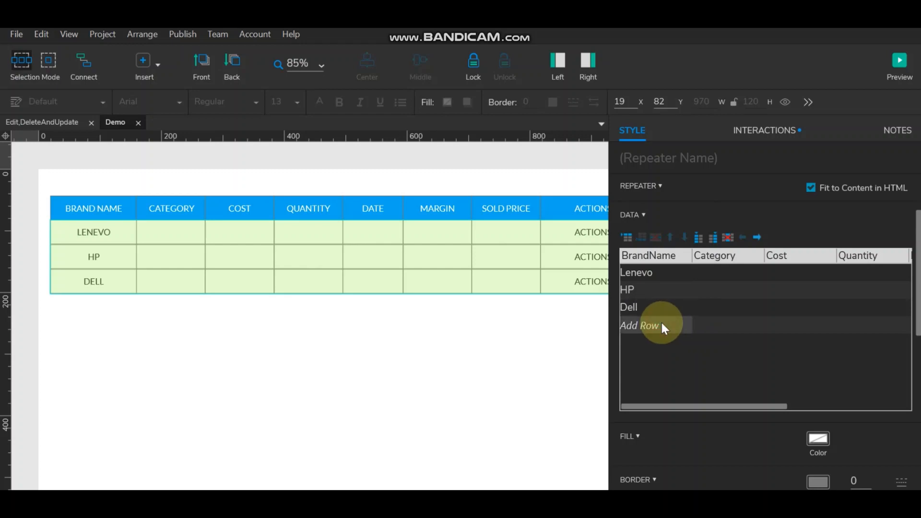
left_click(660, 325)
type("Apple")
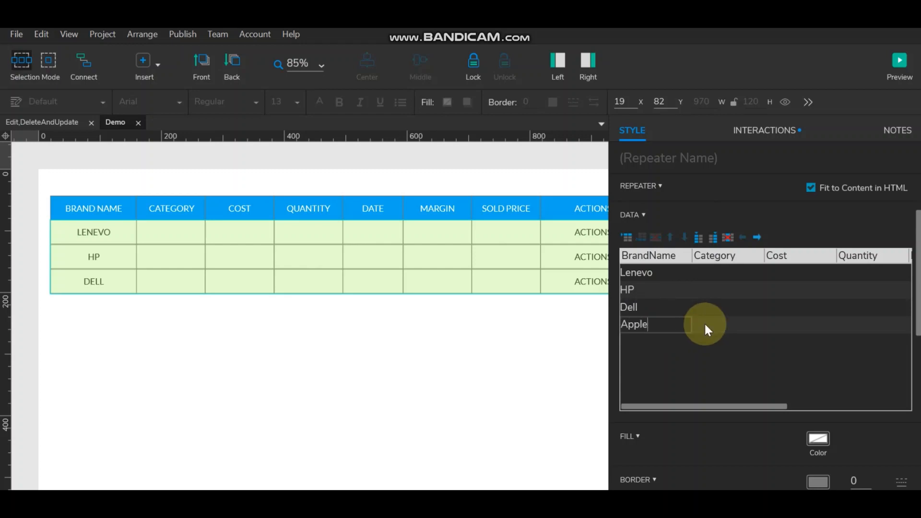
left_click(705, 325)
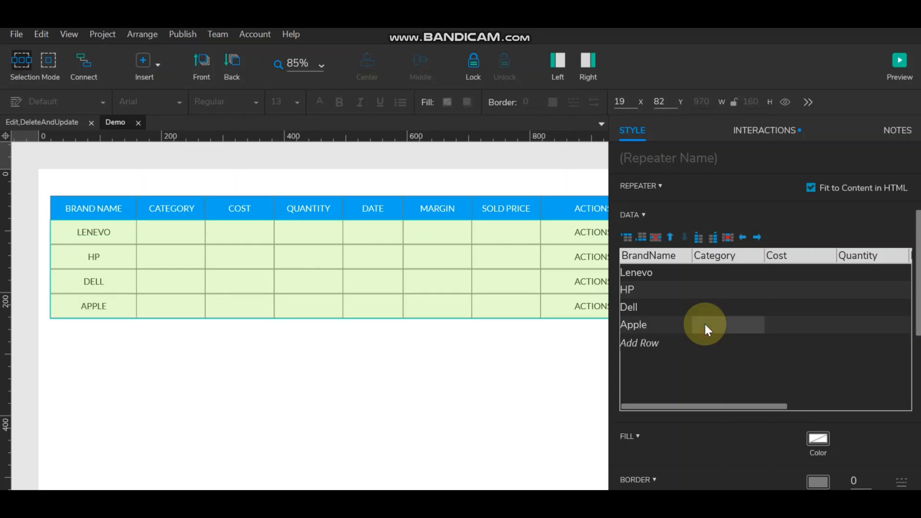
- Fill the dataset's Category column with Laptop for Lenevo, Desktop for HP, Mouse for Dell and Monitor for Apple
left_click(718, 273)
left_click(717, 273)
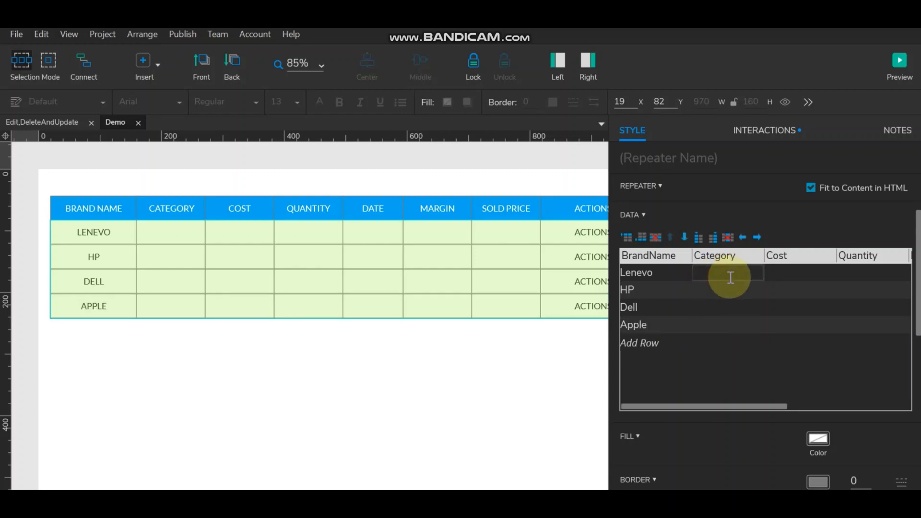
type("Laptop")
left_click(723, 290)
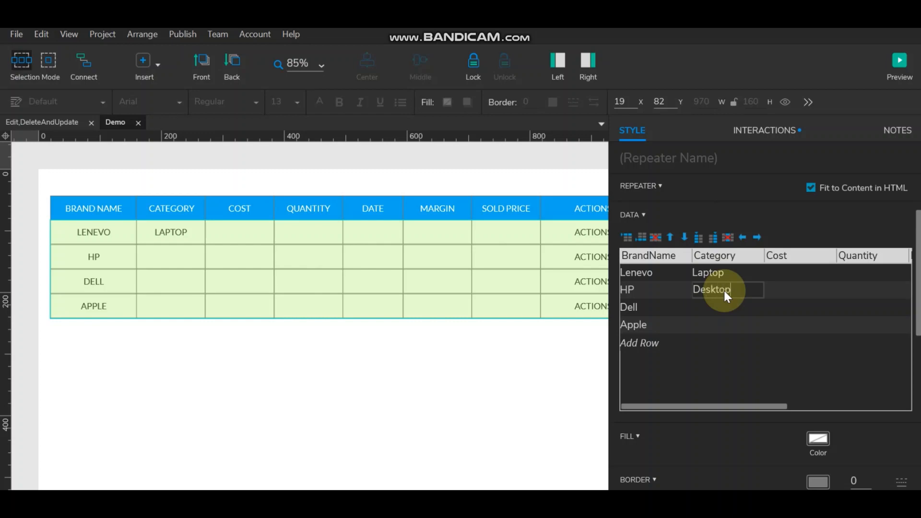
left_click(716, 305)
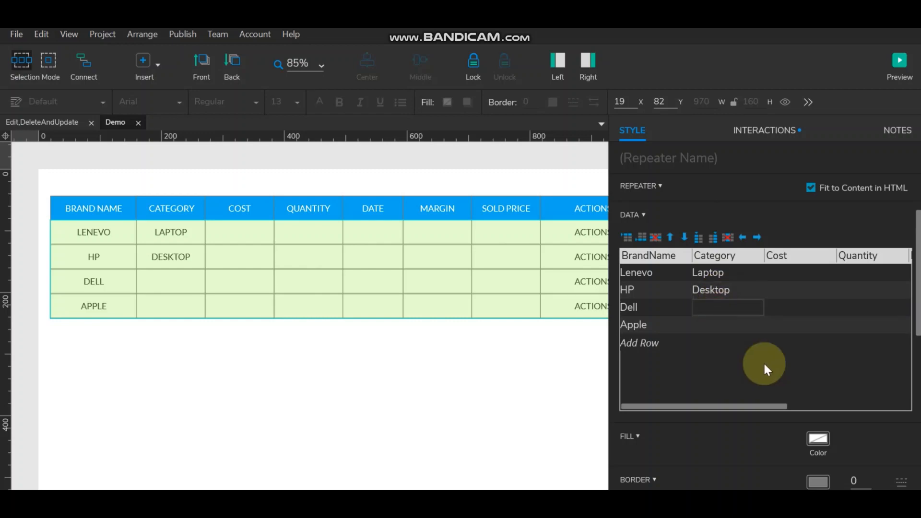
type("Mouse")
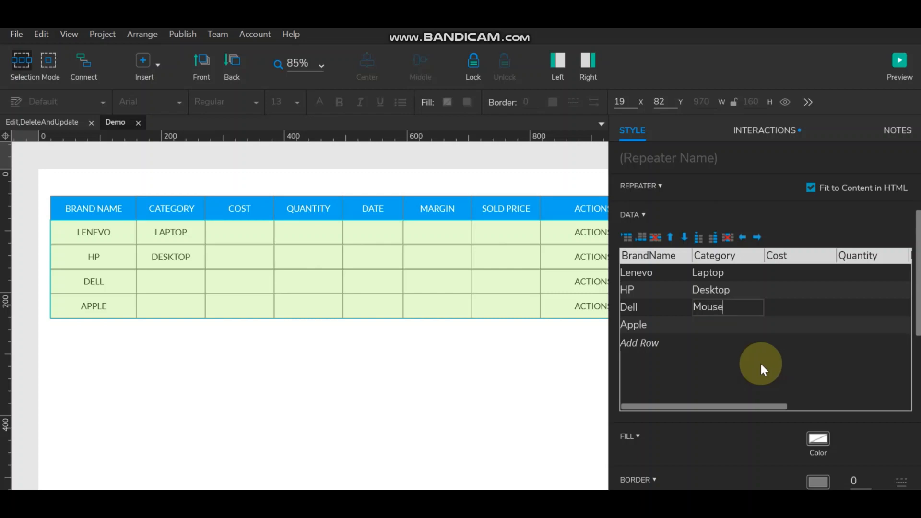
left_click(712, 322)
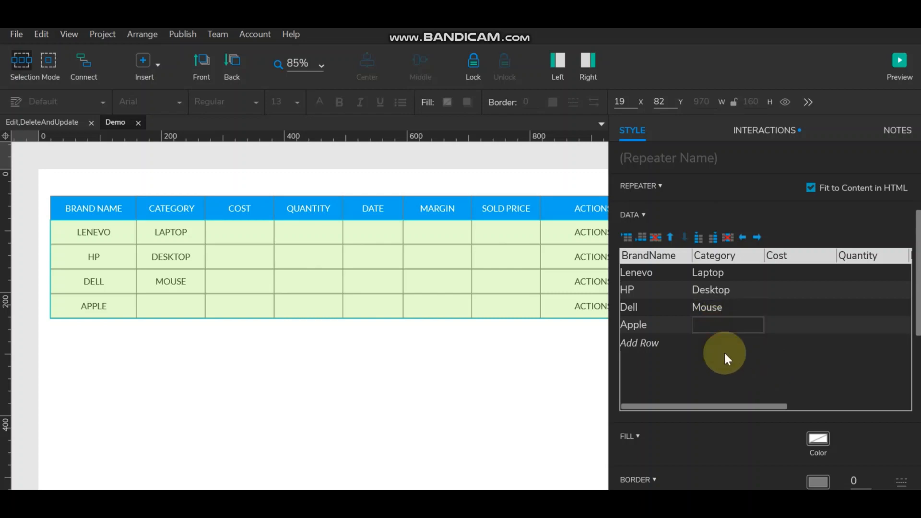
type("Monitor")
left_click(723, 352)
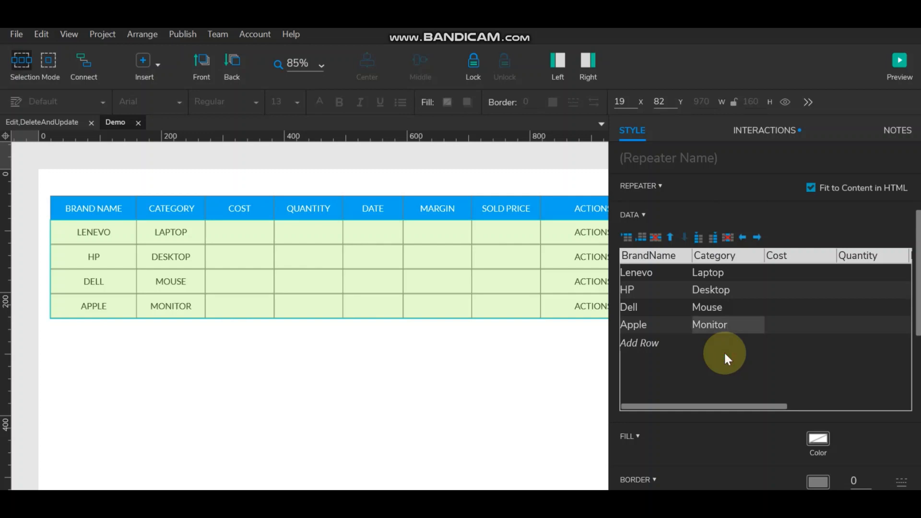
- Fill the dataset's Cost column with 100000 for Lenevo, 120000 for HP, 900 for Dell and 100000 for Apple
left_click(785, 271)
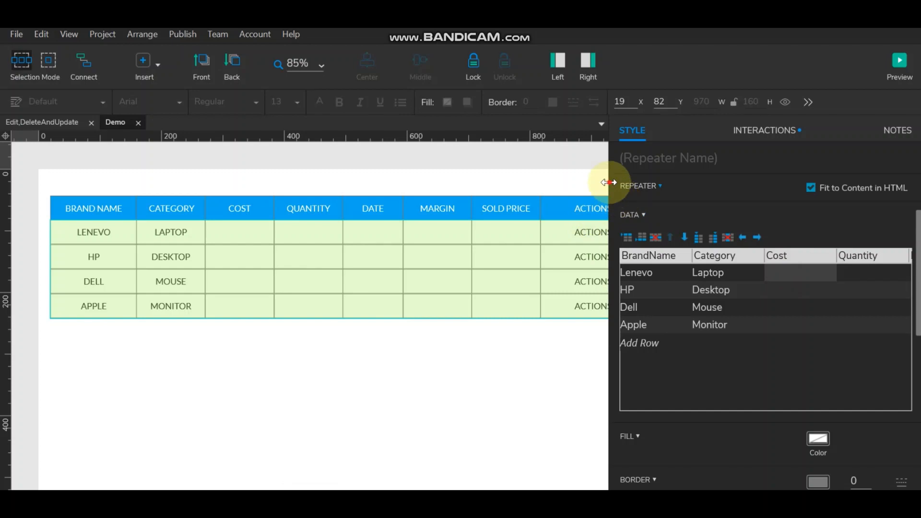
left_click_drag(608, 182, 581, 183)
left_click(768, 273)
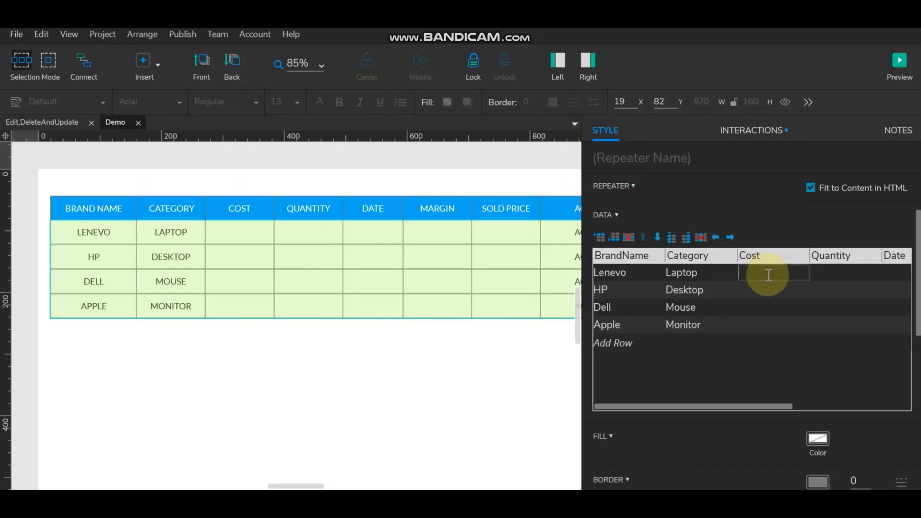
type("100000")
left_click(762, 289)
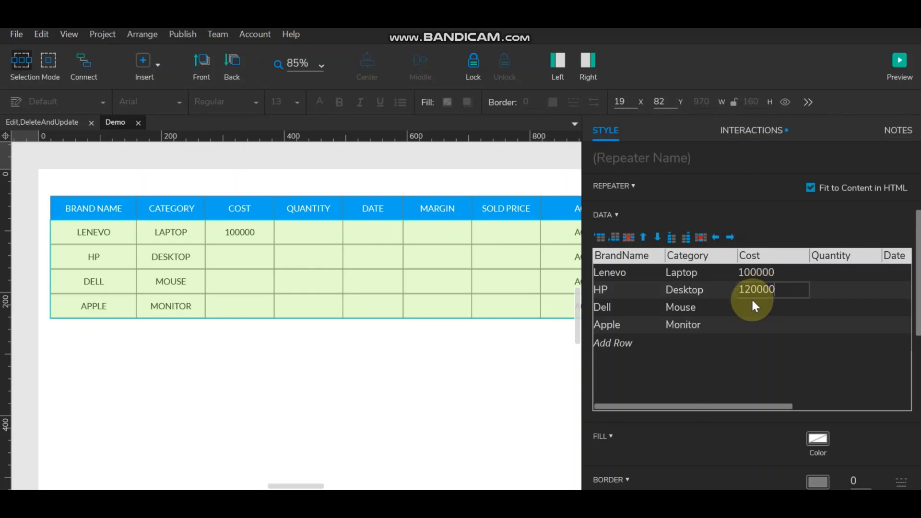
left_click(750, 302)
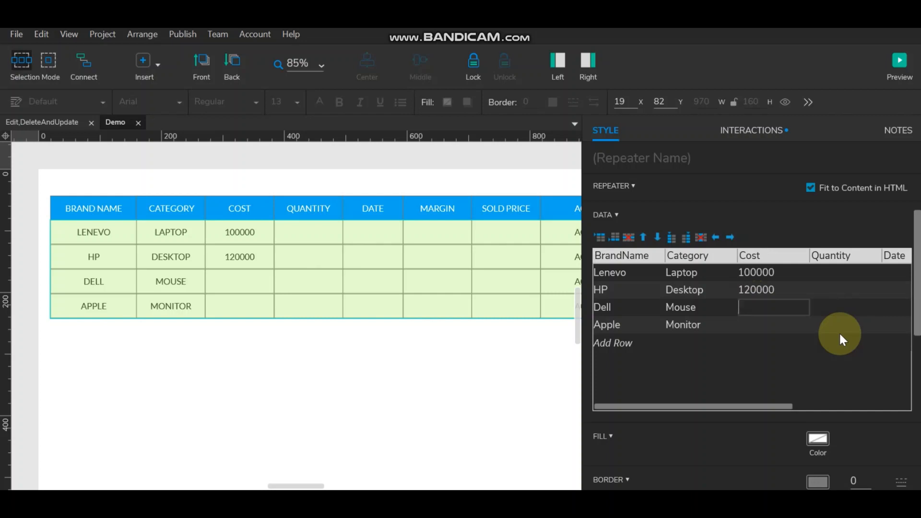
type("900")
left_click(756, 321)
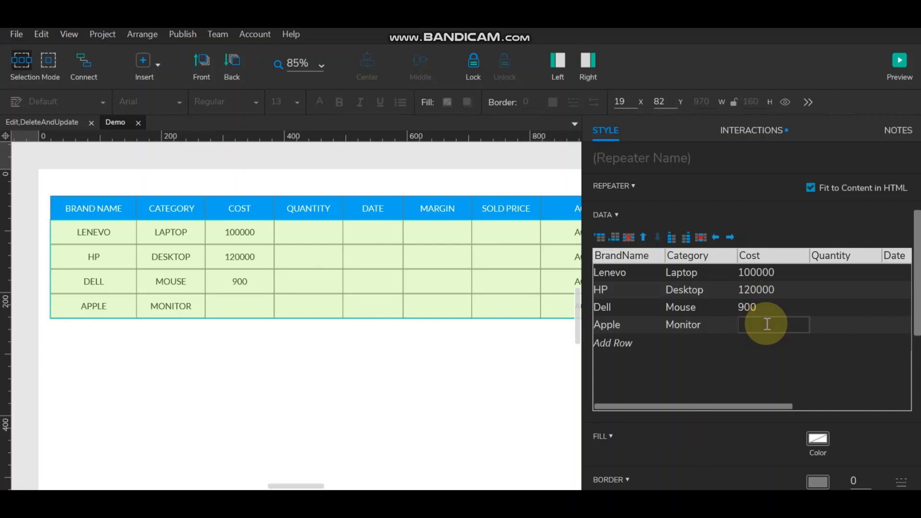
type("100000")
key("Return")
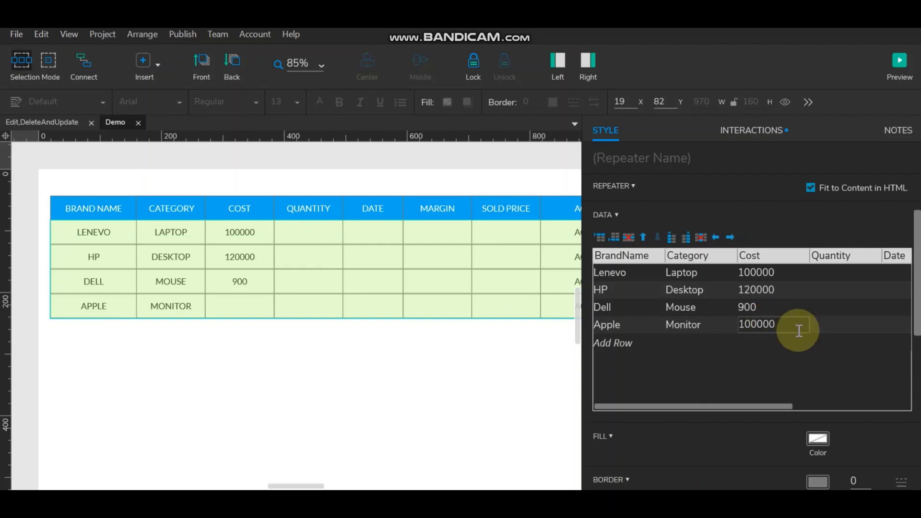
left_click(837, 343)
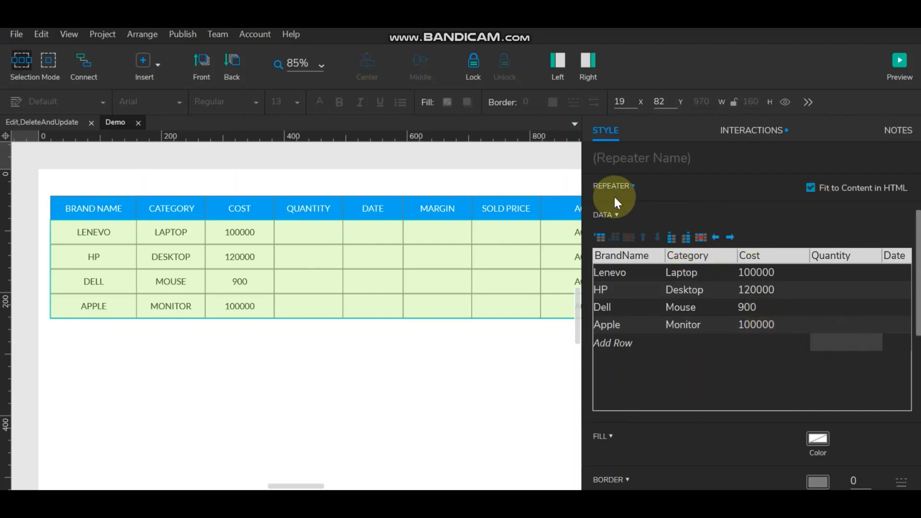
- Fill the dataset's Quantity column with 10 for Lenevo, 20 for HP, 10 for Dell and 30 for Apple
left_click_drag(581, 186, 378, 182)
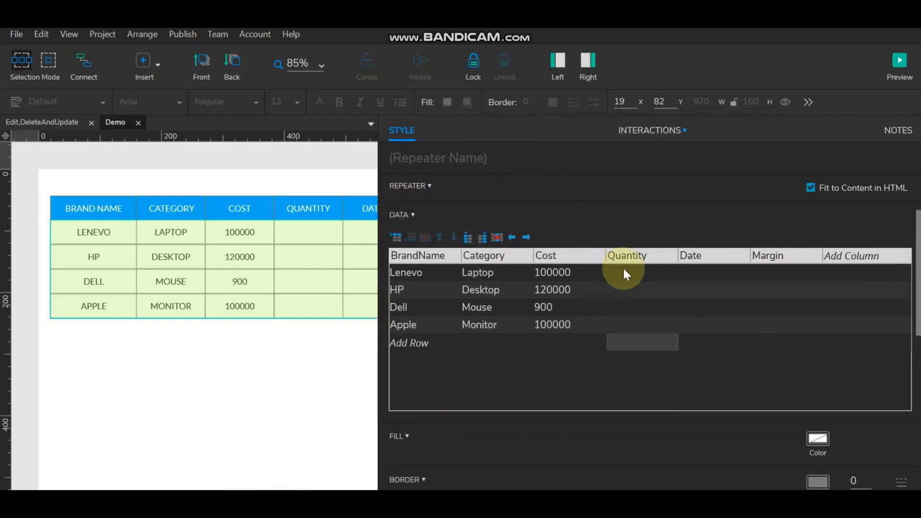
left_click(641, 271)
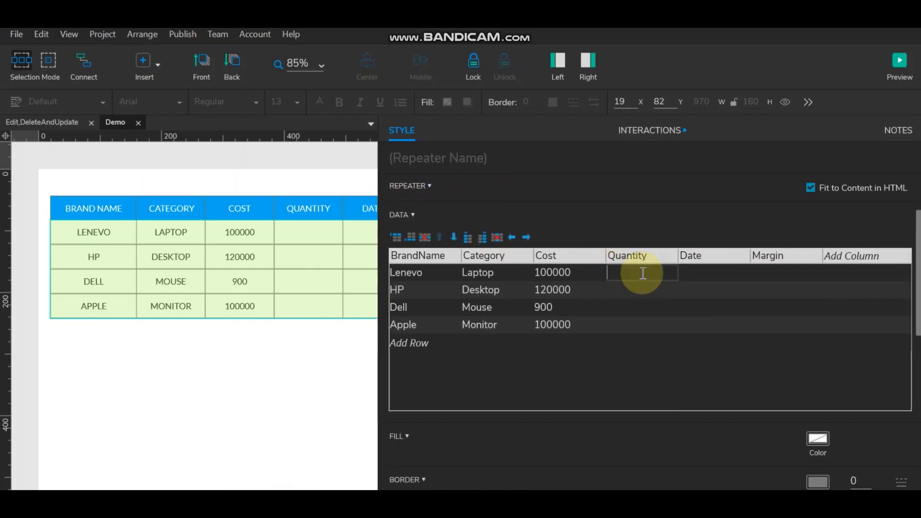
type("10")
left_click(634, 288)
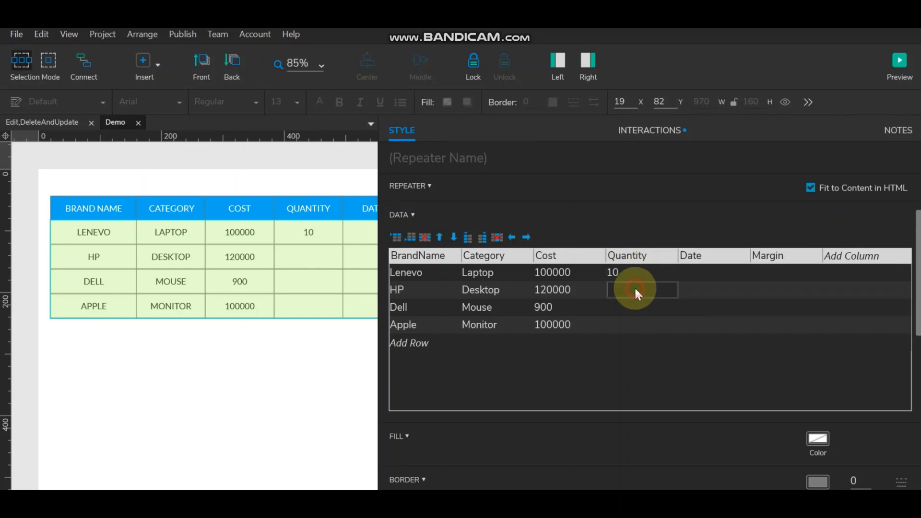
type("20")
left_click(629, 310)
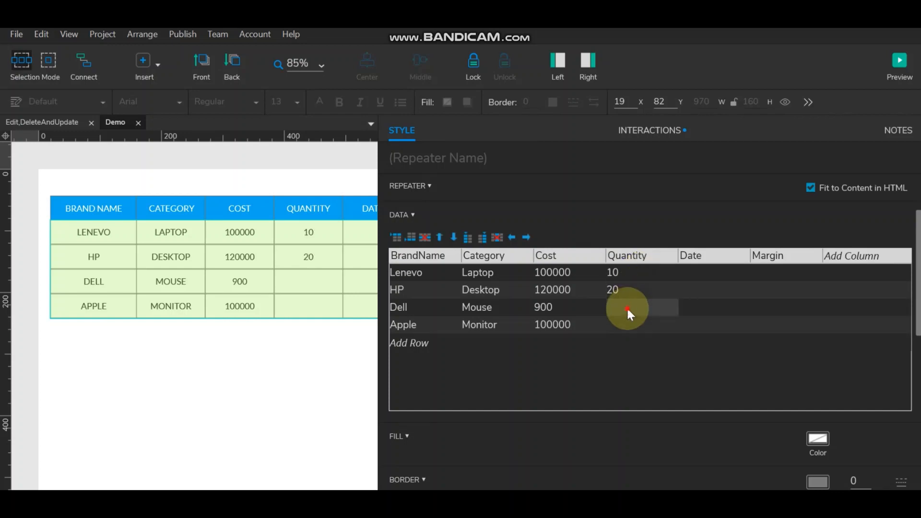
type("10")
left_click(619, 324)
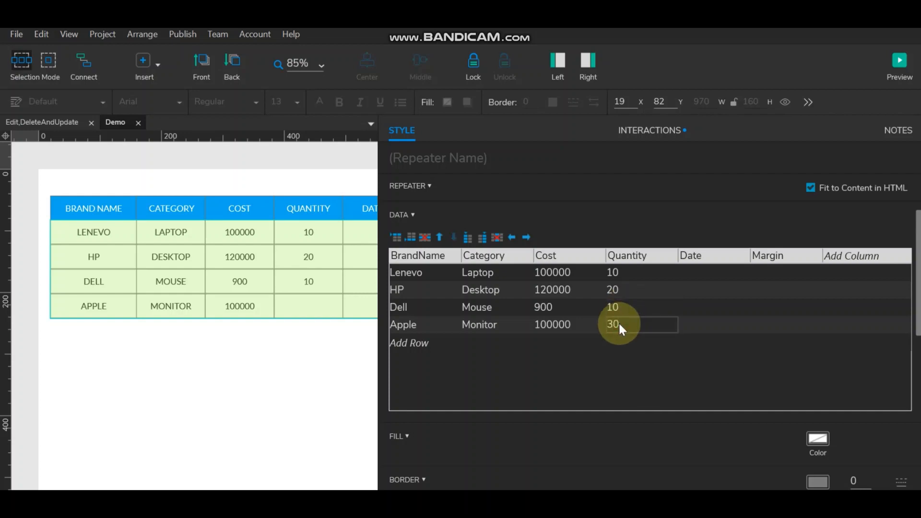
- Set the Date values to 2023-05-19 for Lenevo and 2023-05-20 for HP, reusing the first date as the base
left_click(704, 272)
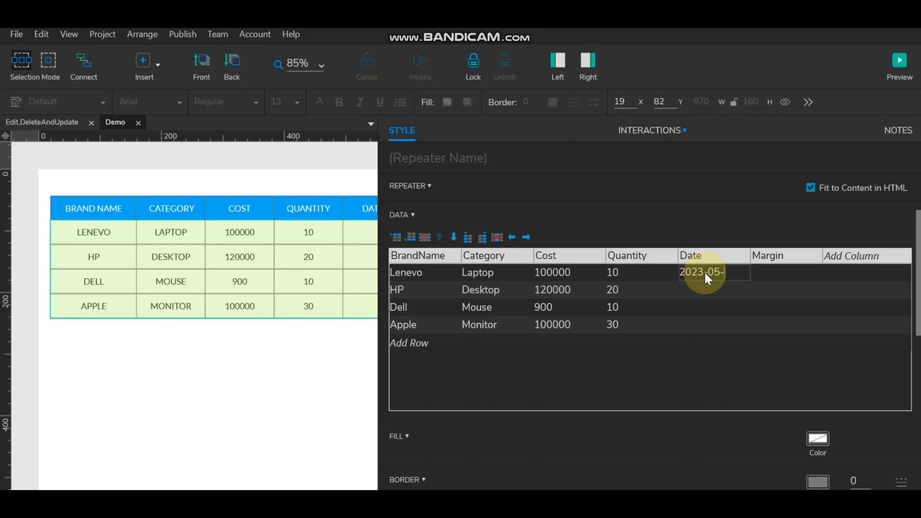
type("19")
key("ctrl+a")
key("ctrl+c")
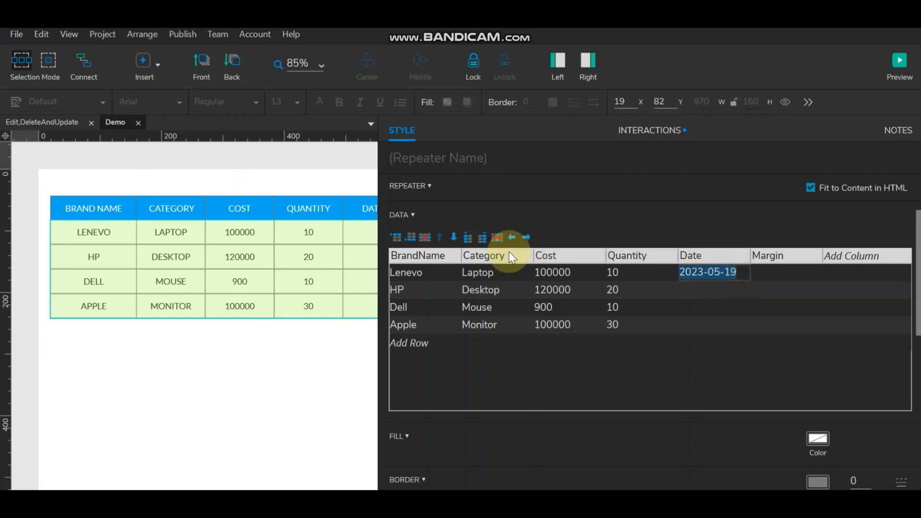
left_click(703, 289)
key("ctrl+v")
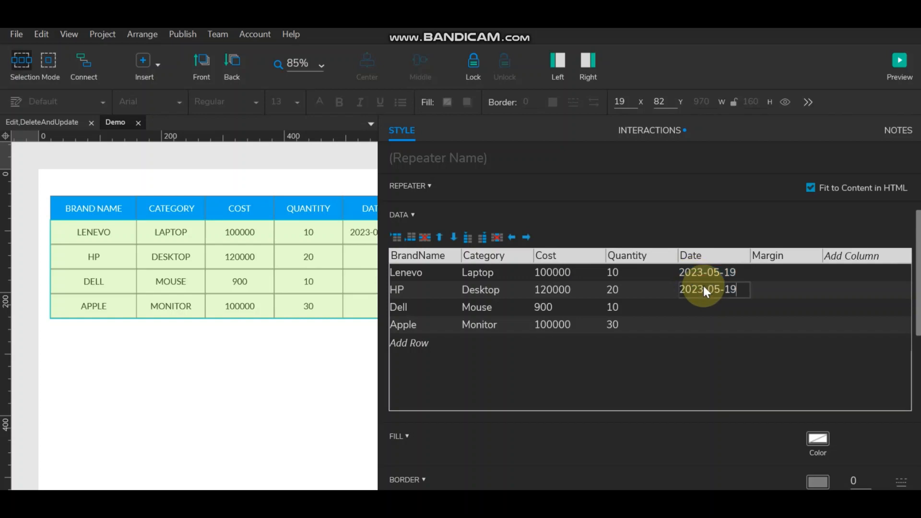
key("BackSpace")
key("BackSpace")
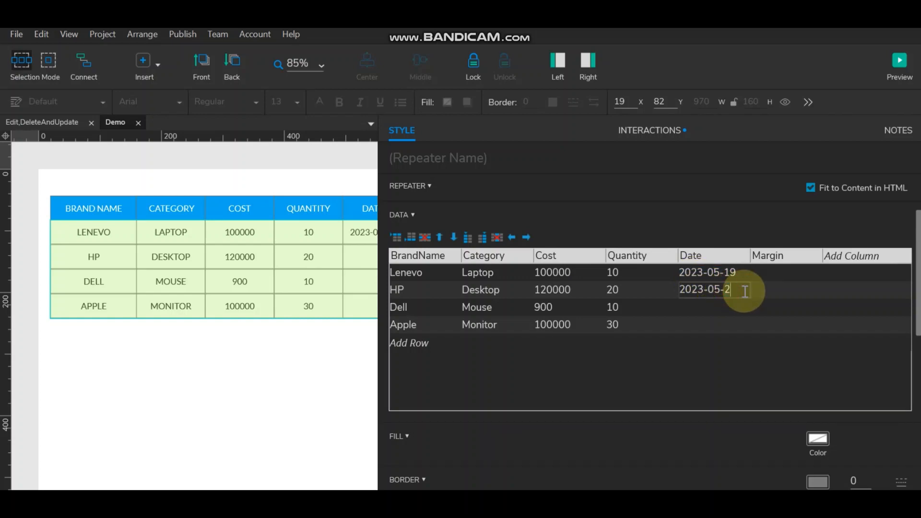
type("20")
- Paste the copied date into the Dell and Apple rows, adjusting it to 2023-05-21 and 2023-05-22
left_click(721, 309)
key("ctrl+v")
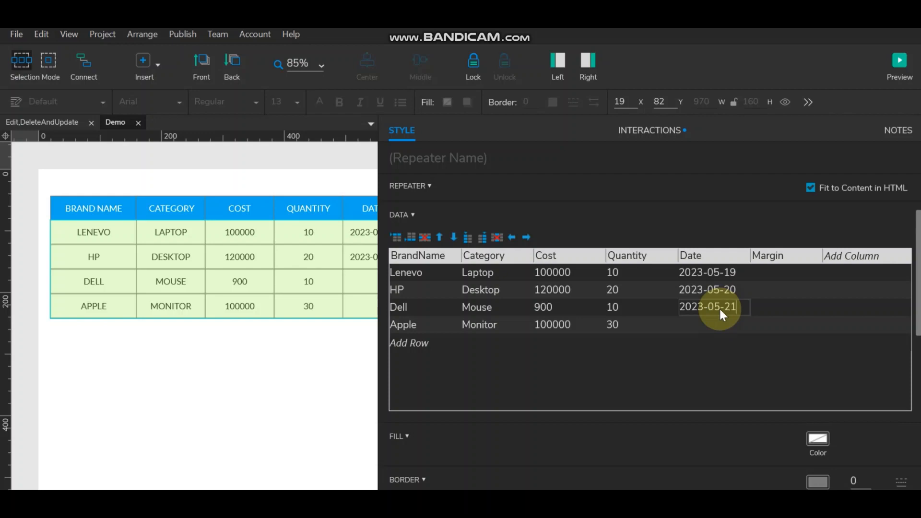
left_click(718, 325)
key("ctrl+v")
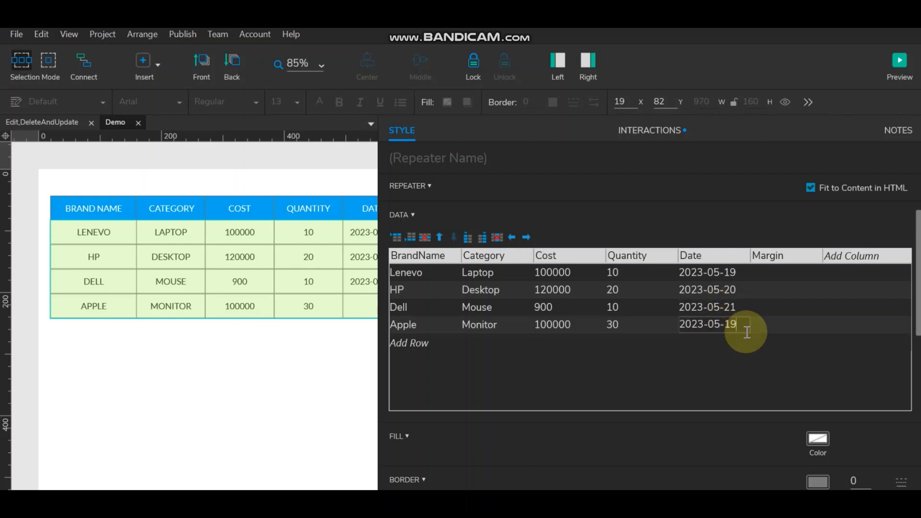
key("BackSpace")
key("BackSpace")
type("22")
left_click(763, 331)
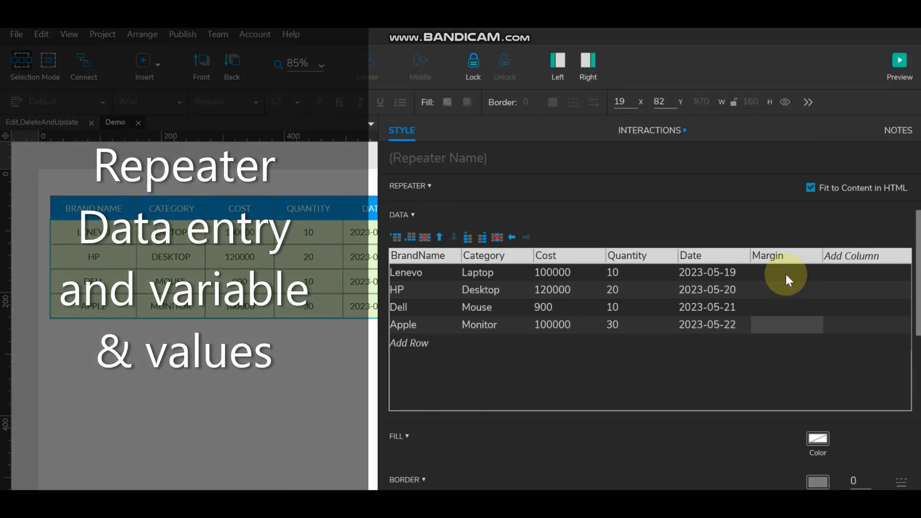
- Fill the dataset's Margin column with 10 for Lenevo, 05 for HP, 08 for Dell and 20 for Apple
left_click(785, 275)
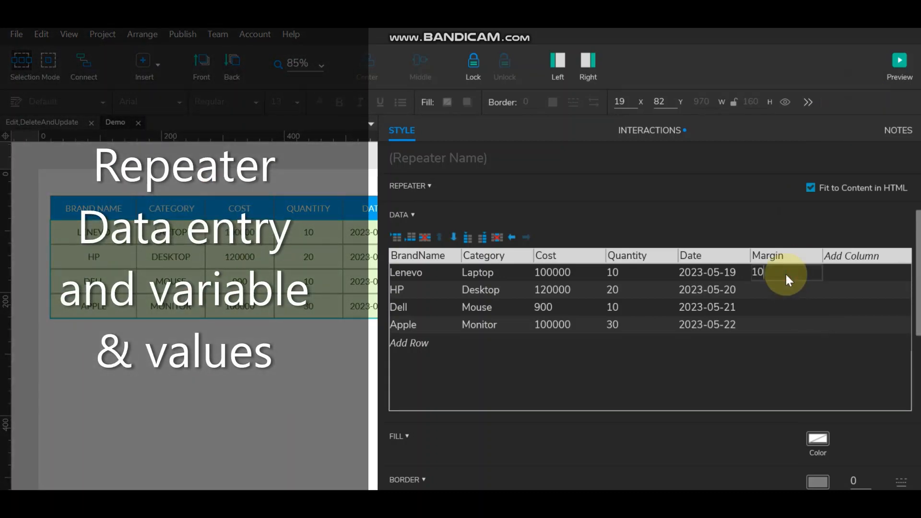
left_click(770, 294)
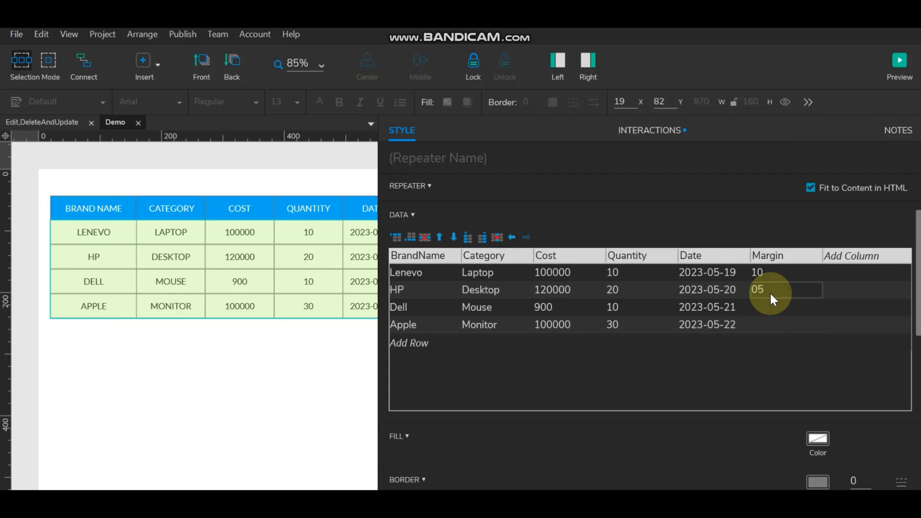
left_click(761, 301)
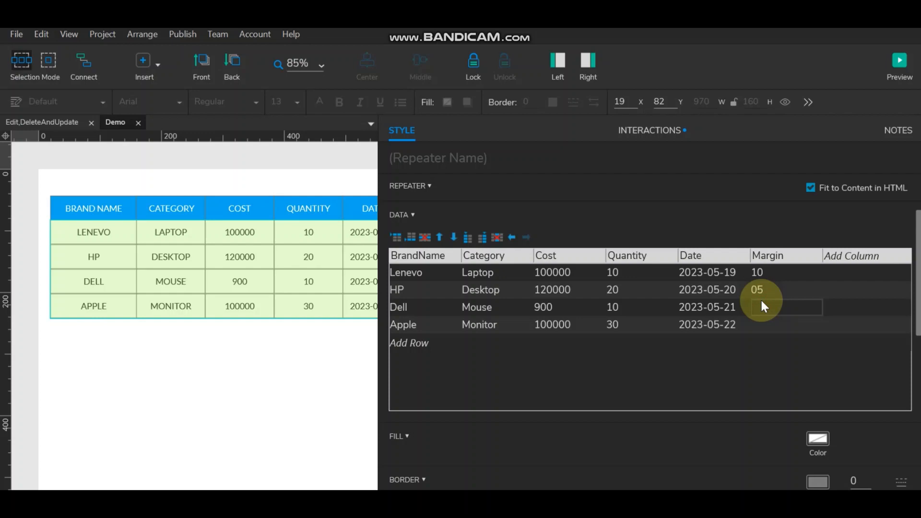
type("08")
left_click(766, 324)
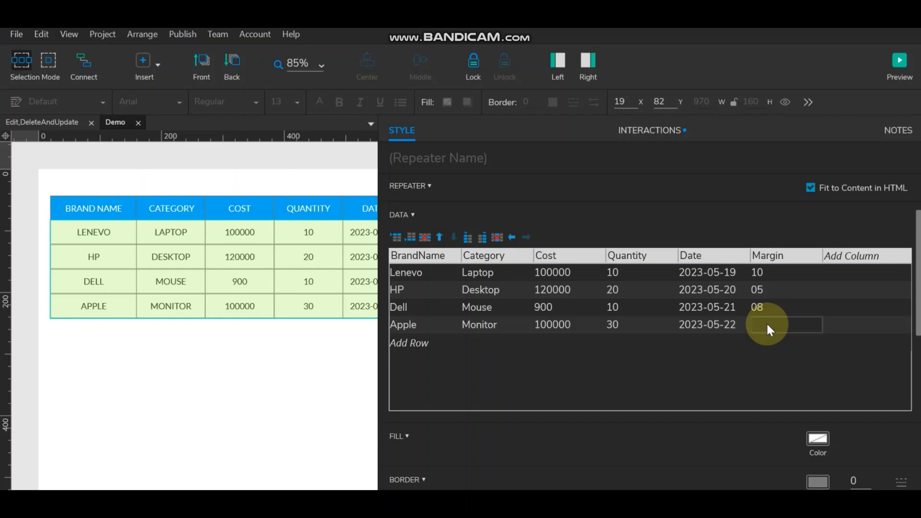
left_click(845, 337)
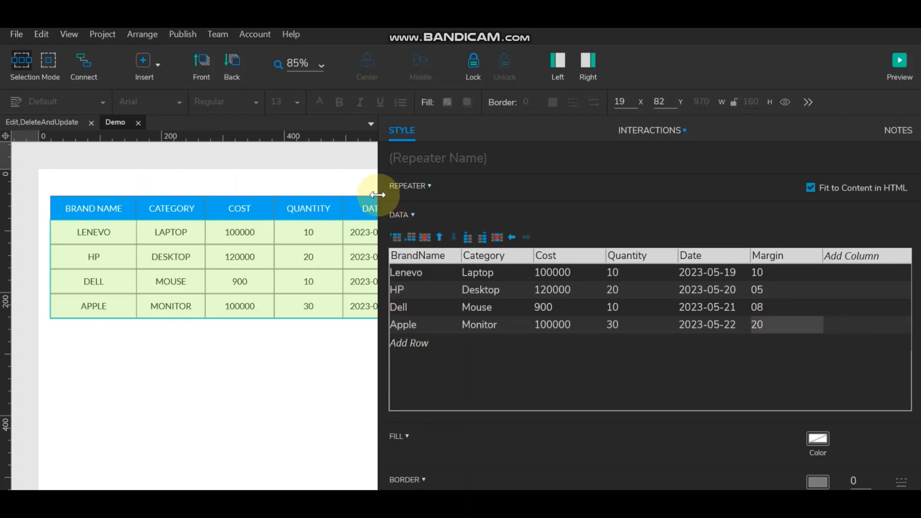
- Start the R_Sold Price value expression in the repeater's Item Loaded Set Text action with the dataset variable Item.Cost
left_click_drag(382, 199, 643, 200)
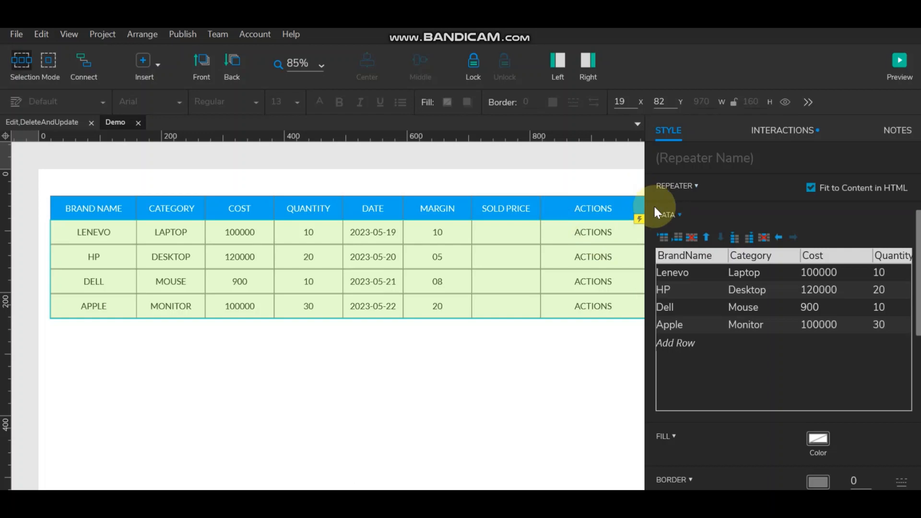
scroll(824, 227, "up", 2)
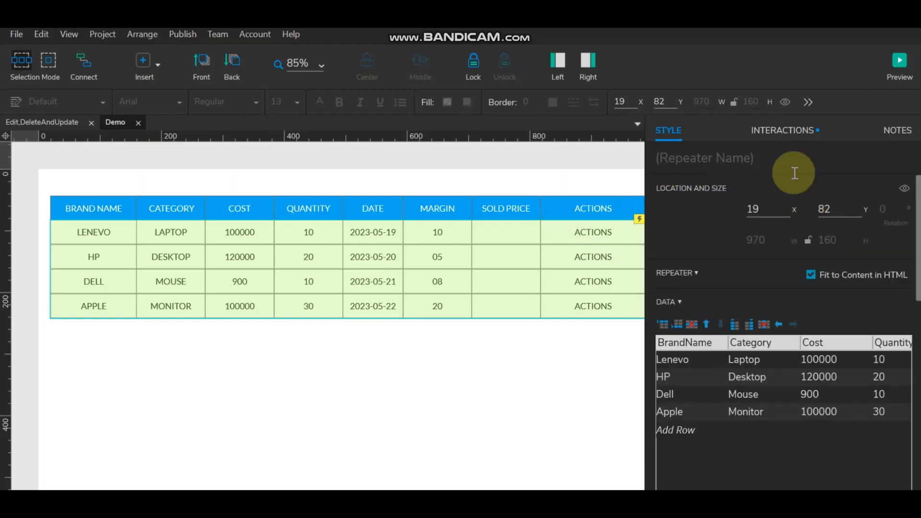
left_click(786, 130)
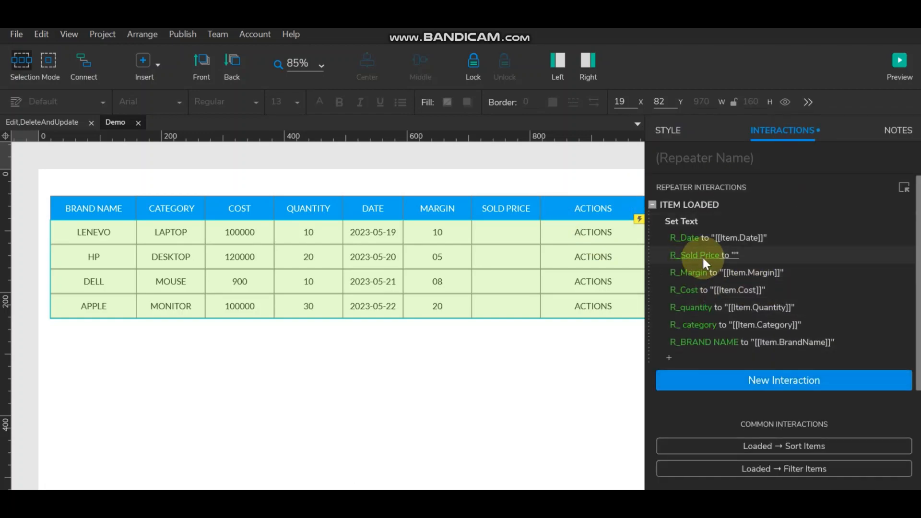
left_click(718, 254)
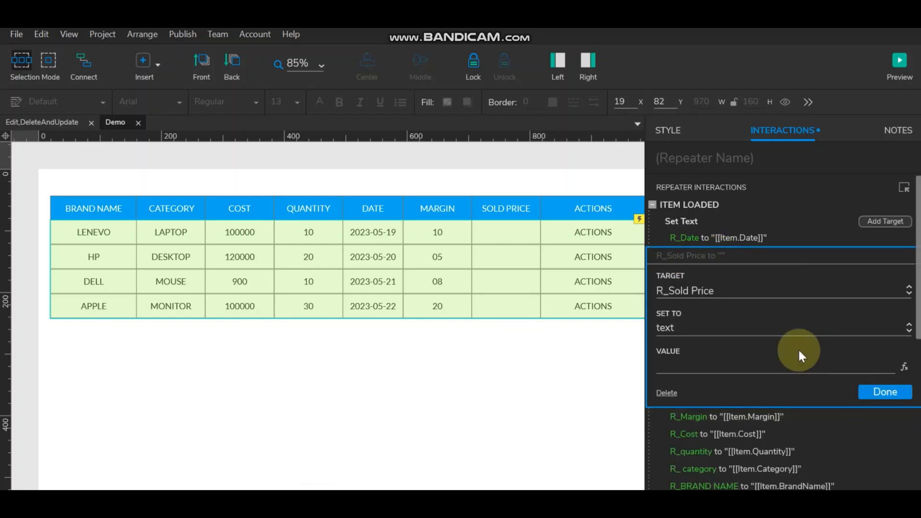
left_click(904, 367)
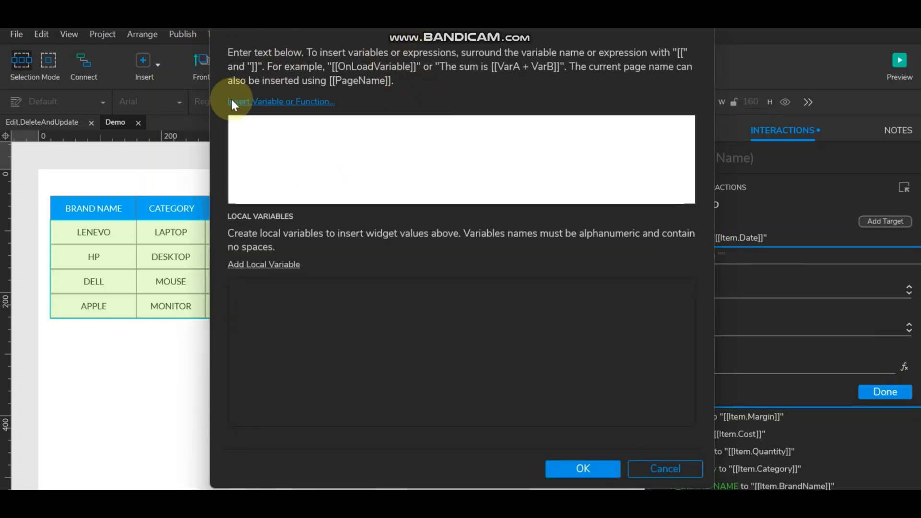
left_click(271, 102)
scroll(317, 283, "down", 2)
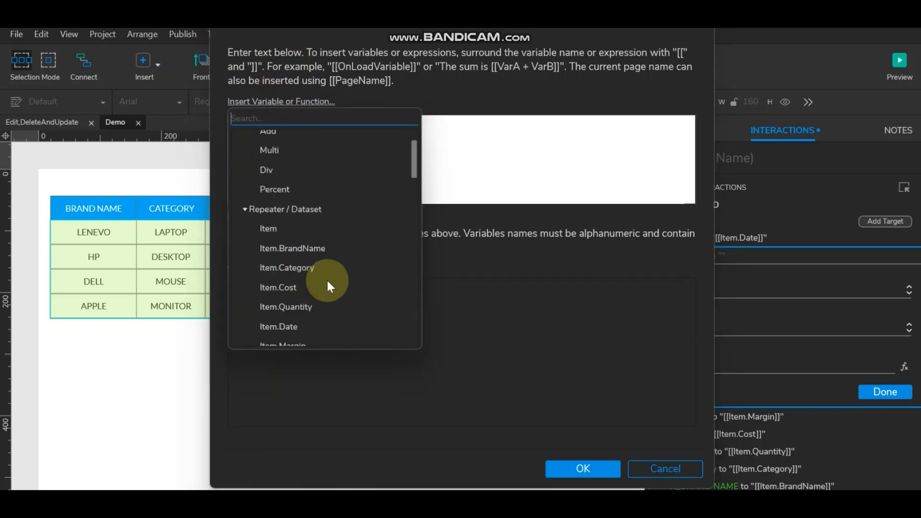
left_click(288, 286)
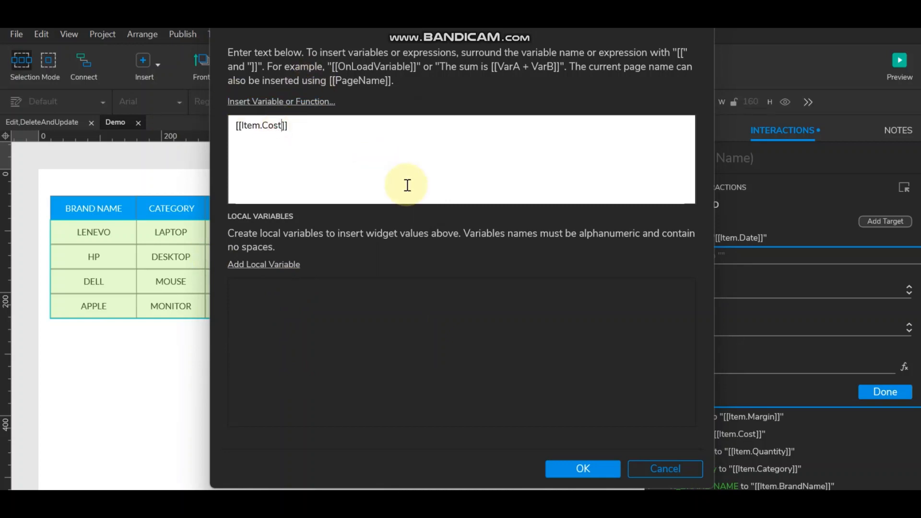
- Extend the R_Sold Price expression to [[Item.Cost*Item.Margin/100 +Item.Cost]] using the repeater's dataset variables
type("*")
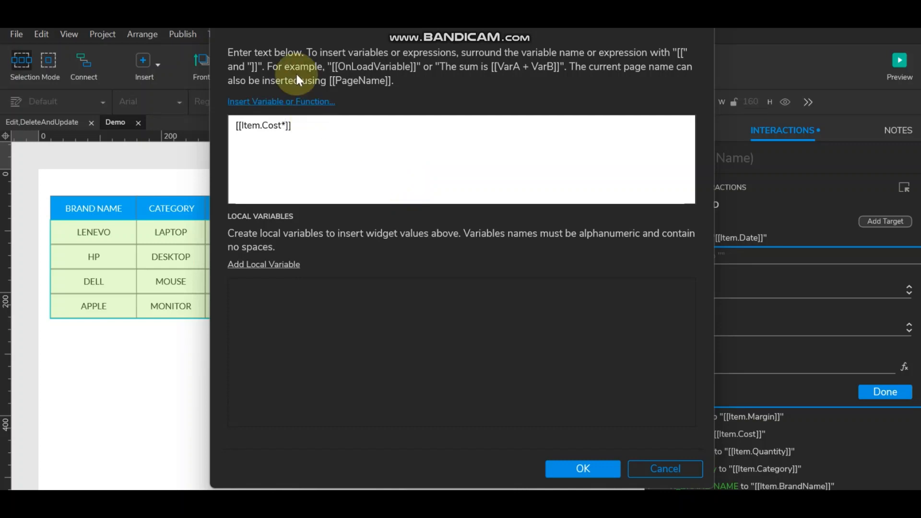
left_click(302, 101)
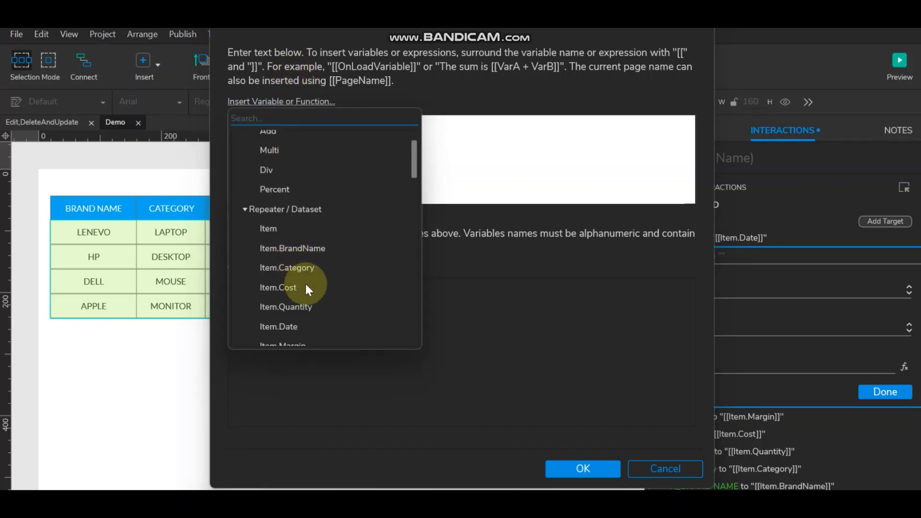
scroll(309, 309, "down", 2)
left_click(292, 259)
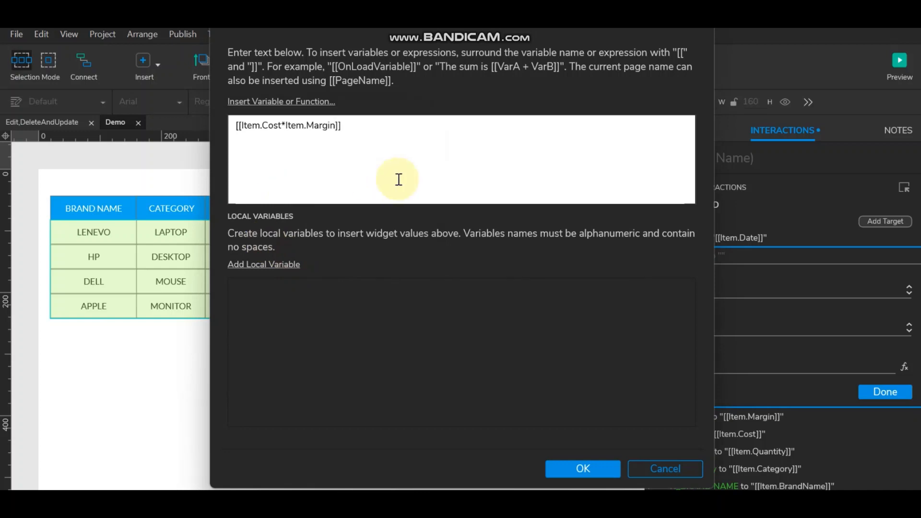
type("/100 +")
left_click(284, 100)
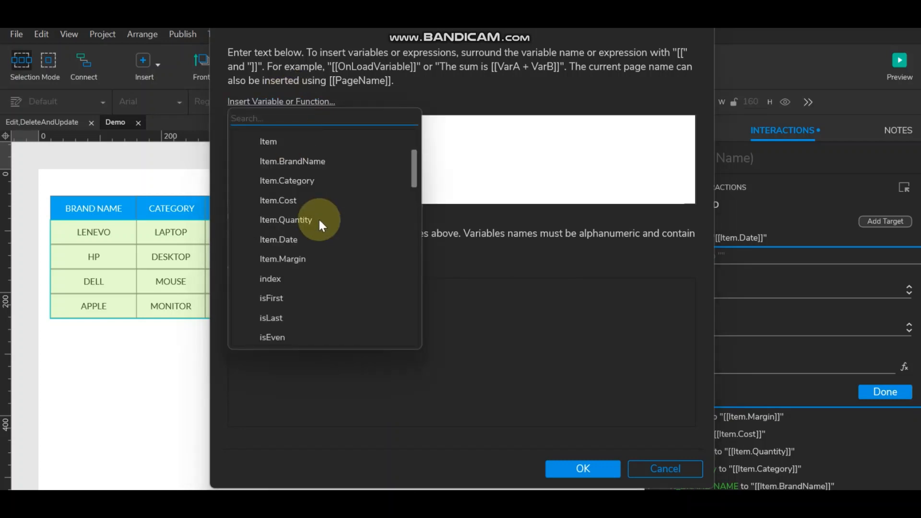
left_click(285, 200)
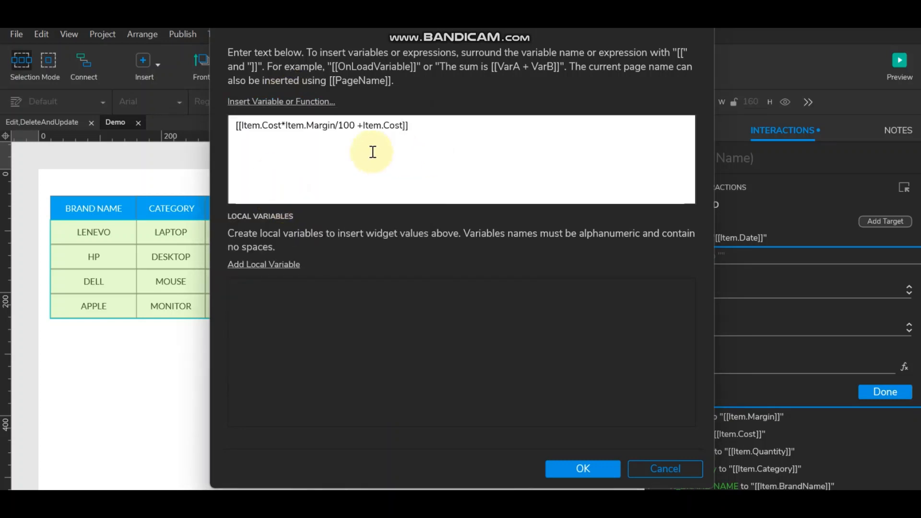
- Enclose the Item.Cost*Item.Margin/100 part of the Sold Price expression in double parentheses and accept the value
left_click(357, 126)
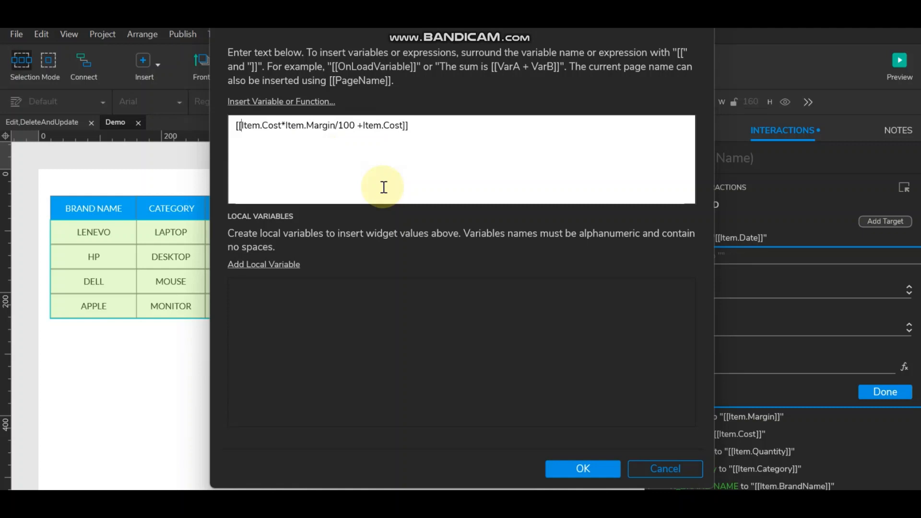
type("((")
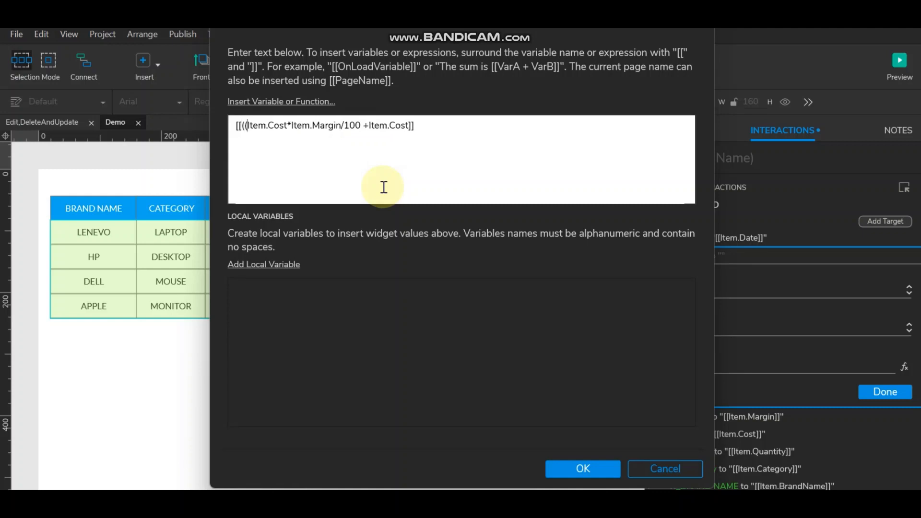
left_click(360, 126)
type("))")
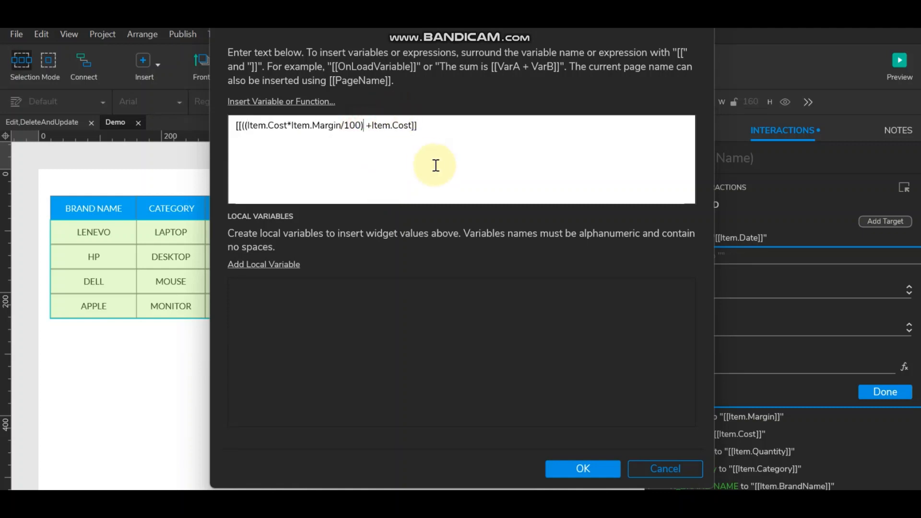
left_click(578, 468)
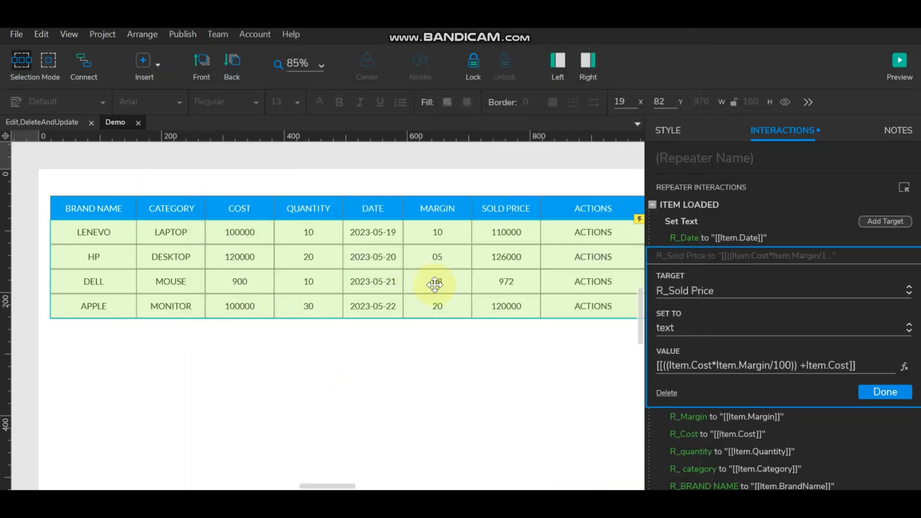
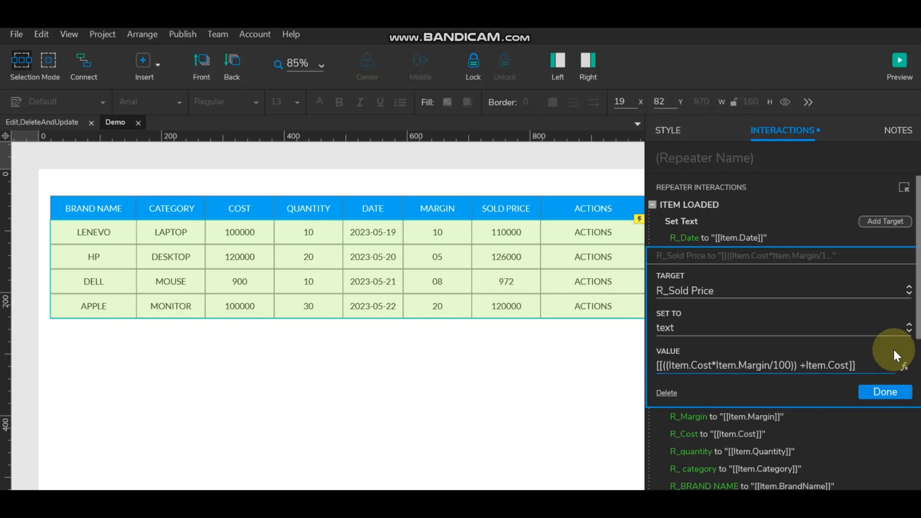
- Append "-/" to the R_Sold Price value and "%" to the R_Margin value in the Set Text action
type("-/")
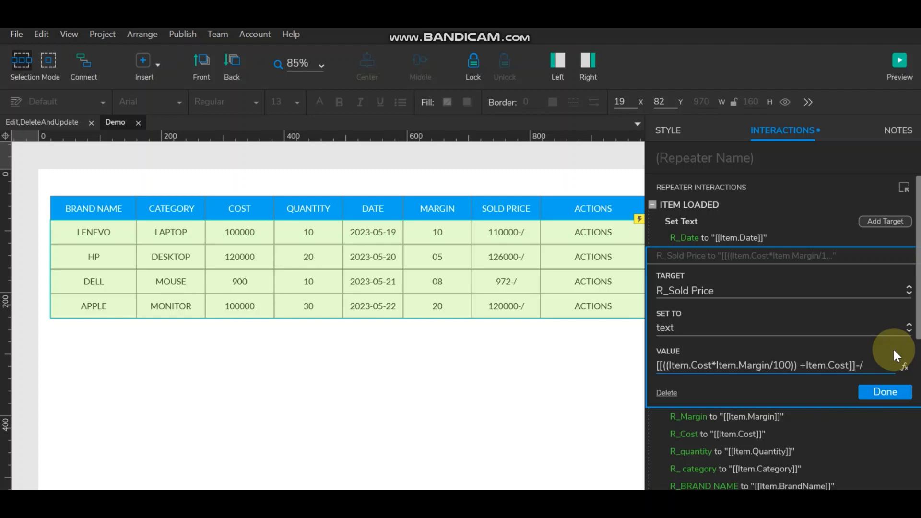
left_click(875, 392)
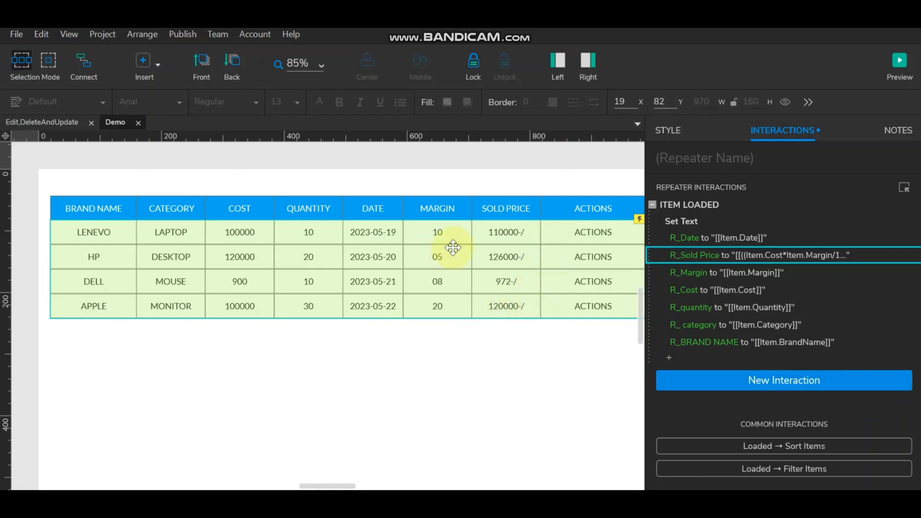
left_click(766, 272)
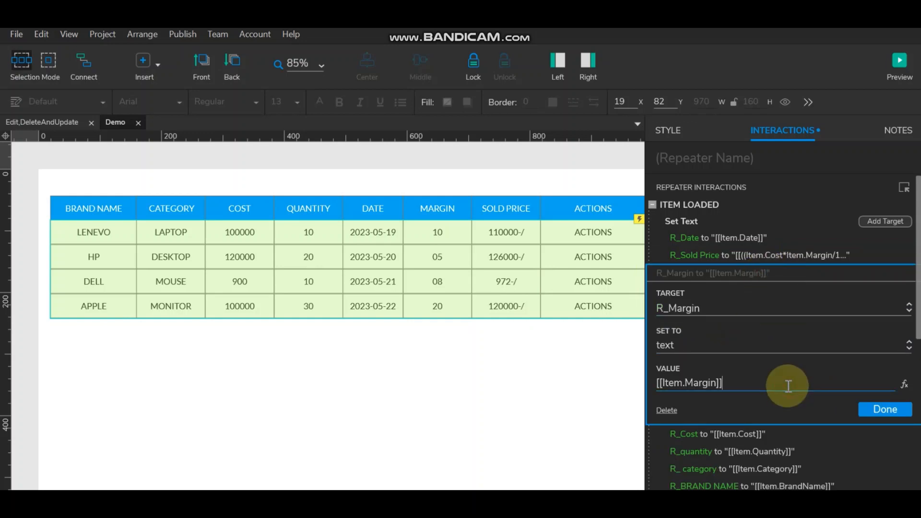
type("%")
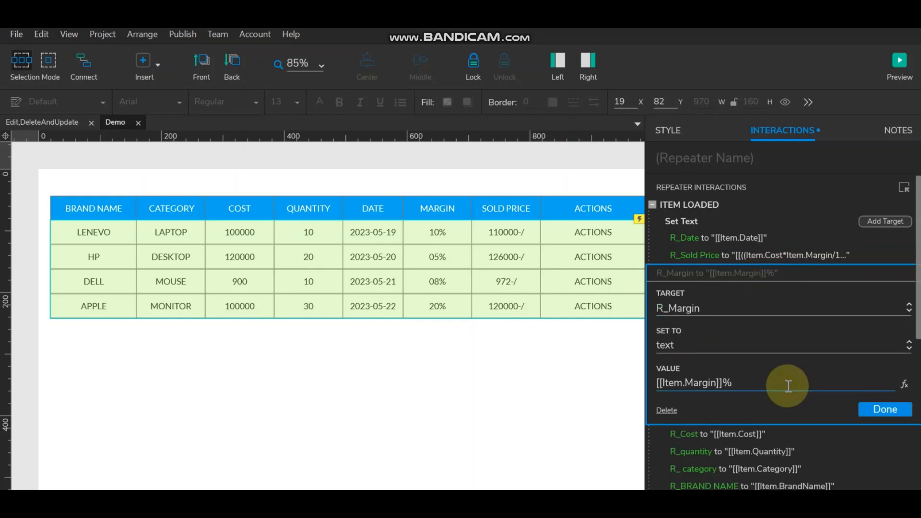
left_click(865, 409)
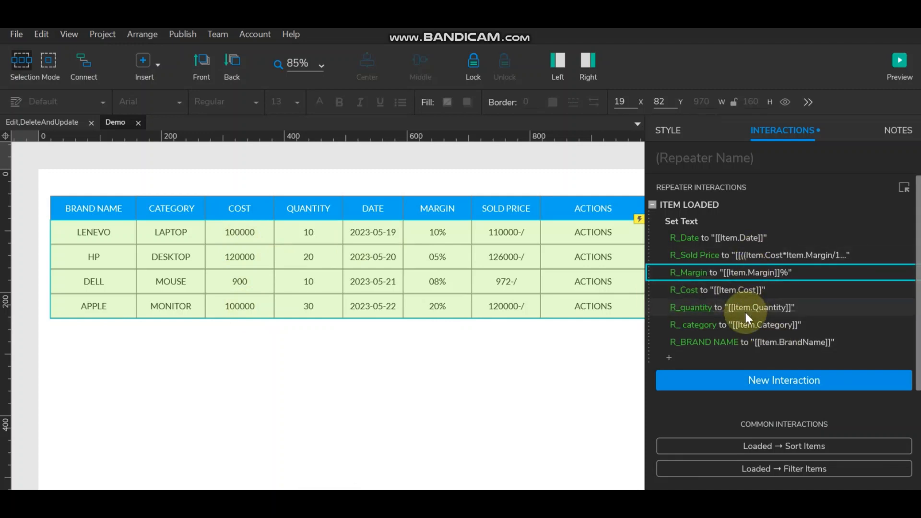
- Append "-/" to the R_Cost value so that it reads [[Item.Cost]]-/
left_click(739, 295)
left_click(745, 399)
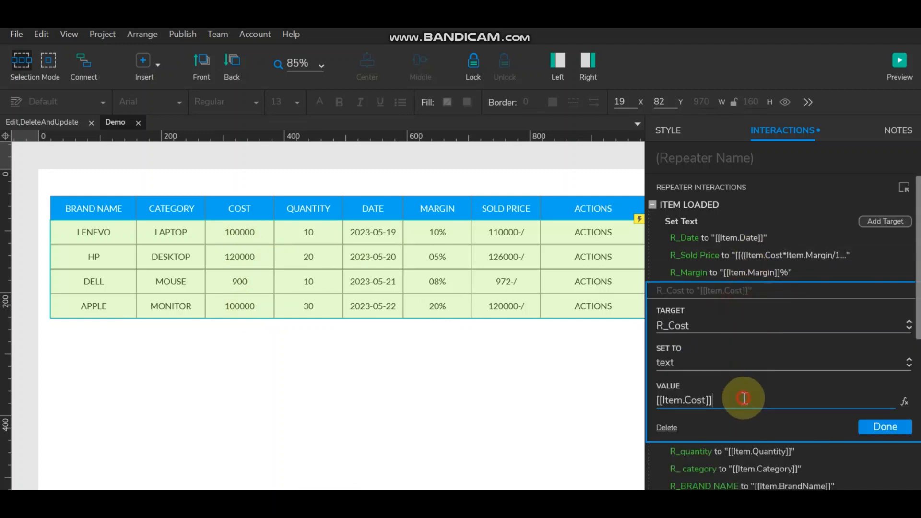
type("-/")
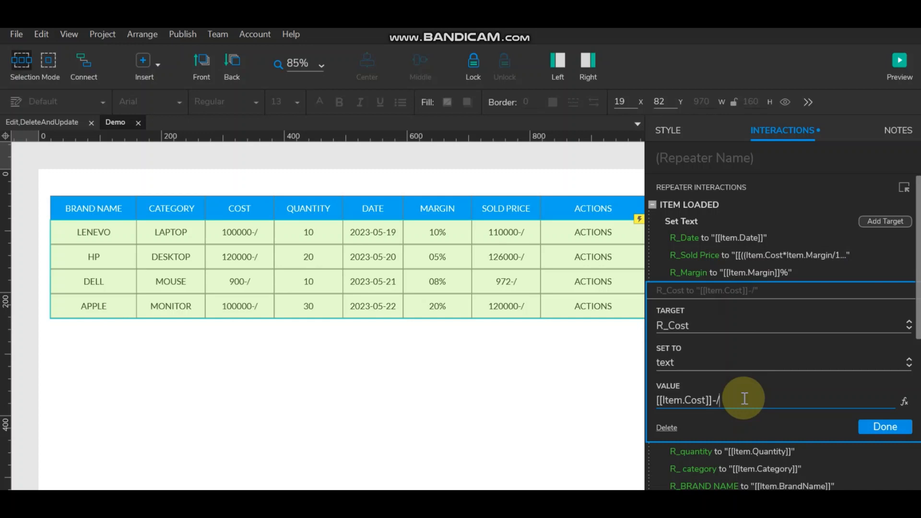
left_click(884, 425)
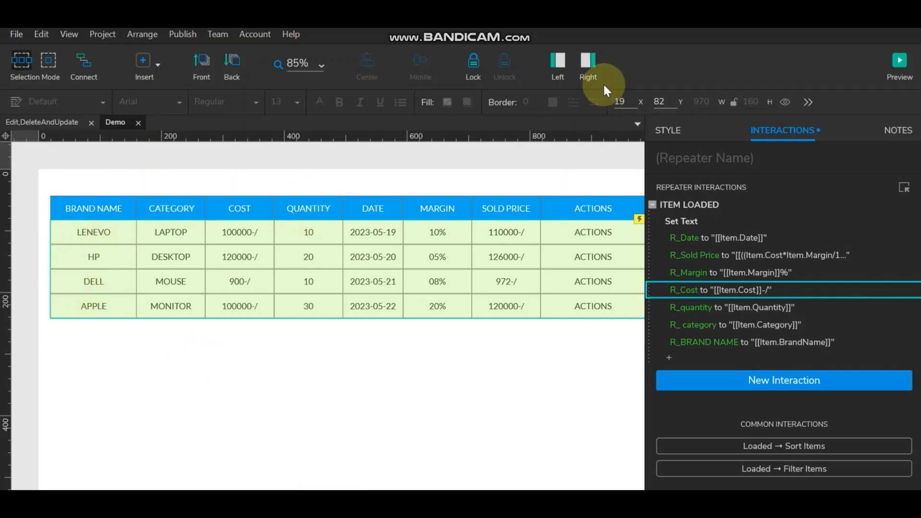
- Swap the properties pane for the widget libraries and search the Bootstrap_version1.0 library for "chec"
left_click(593, 60)
left_click(548, 63)
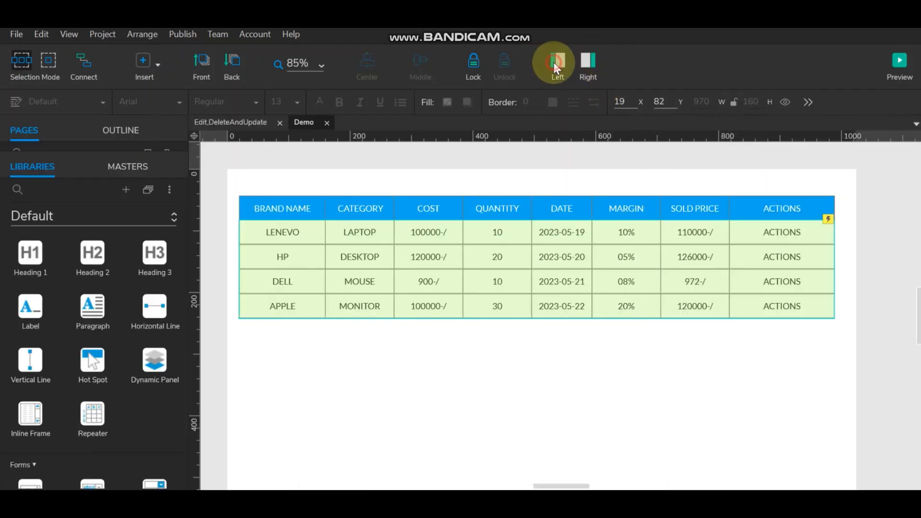
left_click(75, 217)
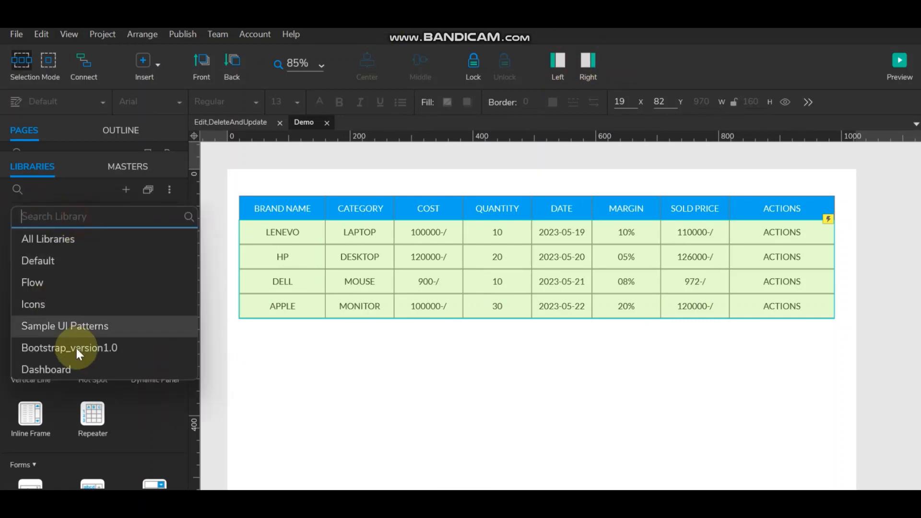
left_click(76, 352)
left_click(75, 192)
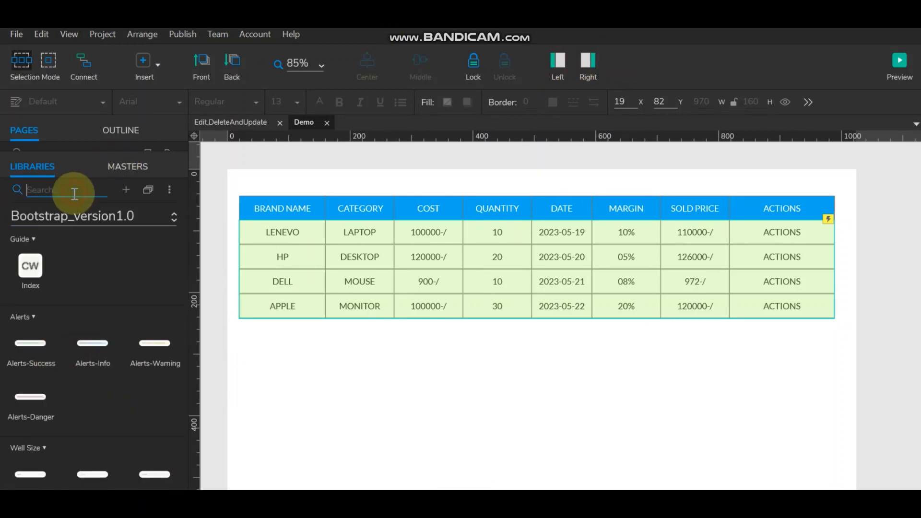
type("chec")
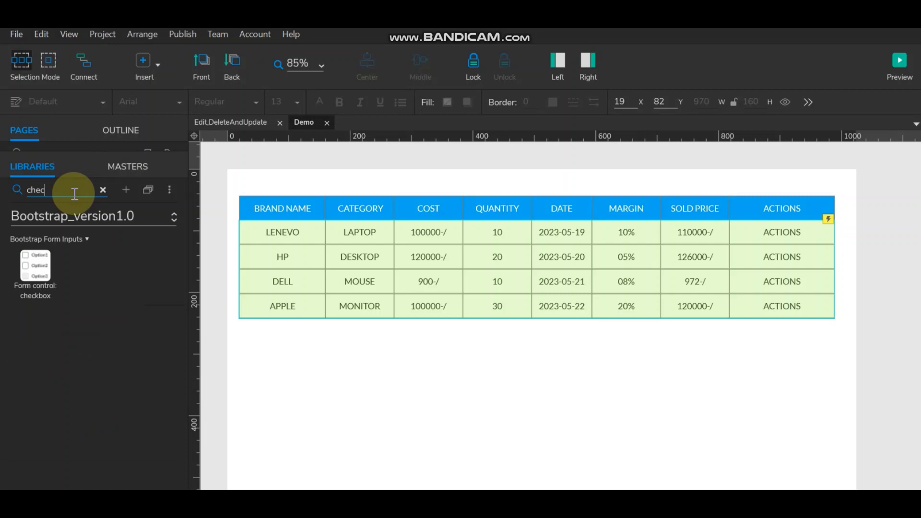
- Place the checkbox form control inside the repeater below the row, and delete Option3, Option2 and the Option1 label
double_click(268, 255)
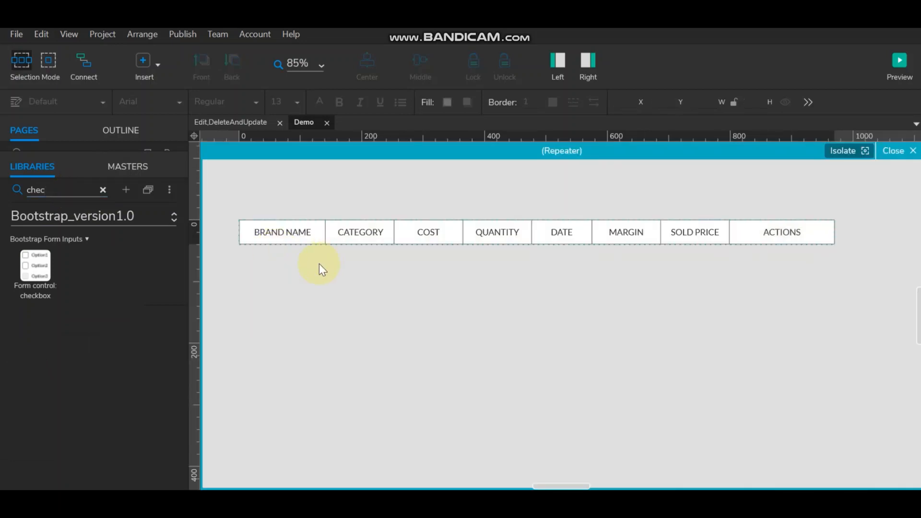
left_click_drag(26, 263, 283, 316)
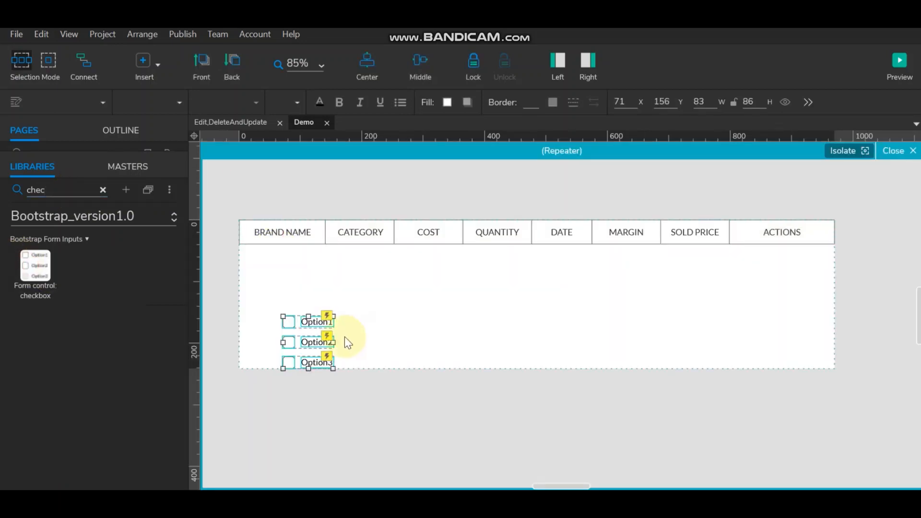
left_click(308, 362)
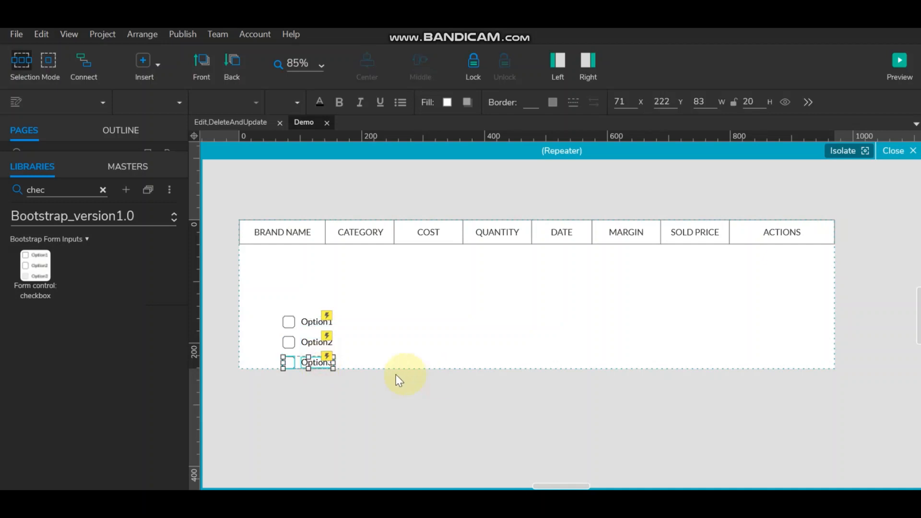
key("Delete")
left_click(316, 337)
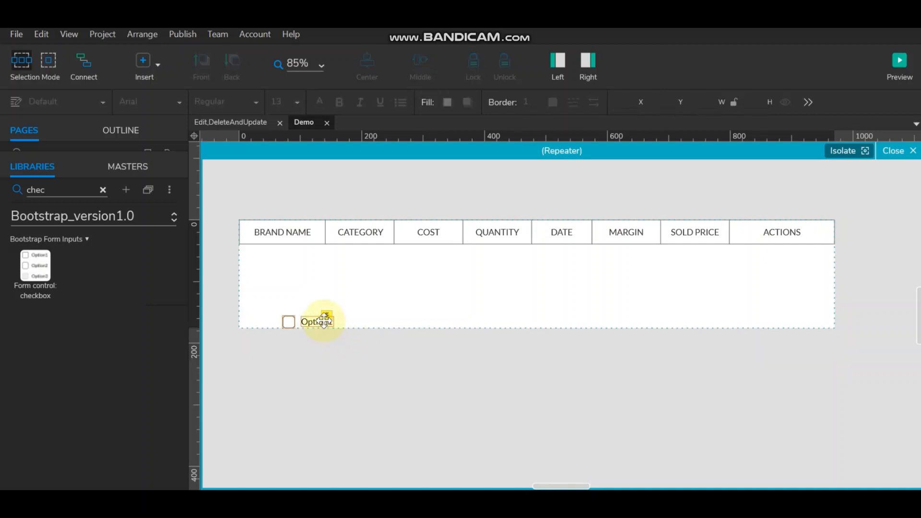
left_click_drag(325, 319, 325, 320)
left_click(320, 321)
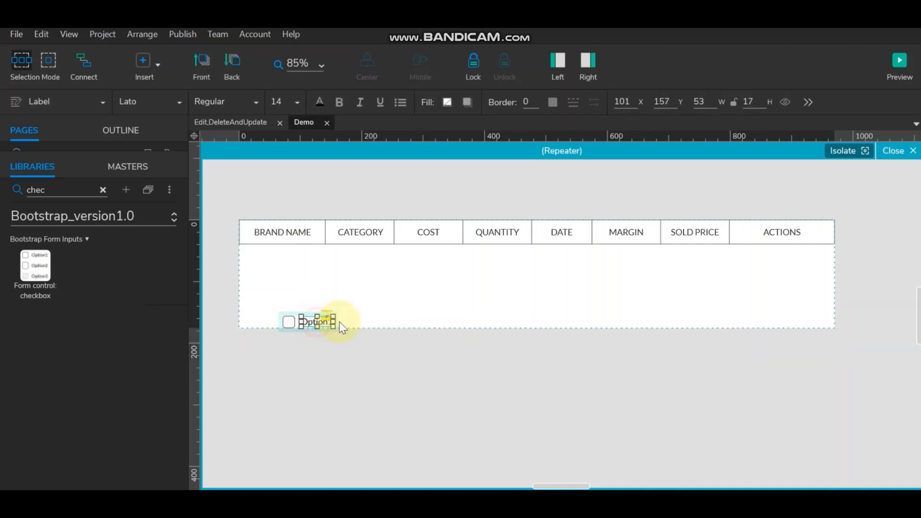
key("Delete")
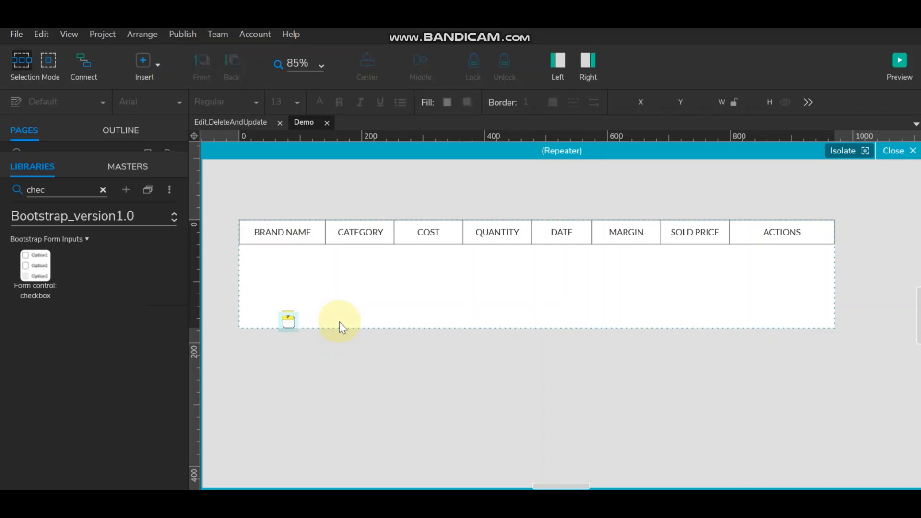
- Move the remaining checkbox square to the left edge of the BRAND NAME cell, at X 0, Y 10
left_click(290, 321)
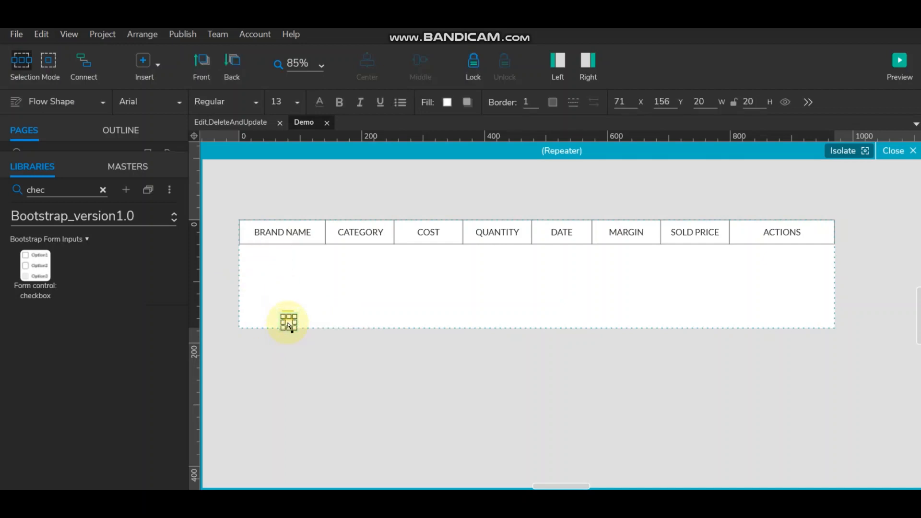
left_click_drag(289, 325, 246, 233)
scroll(245, 206, "up", 2)
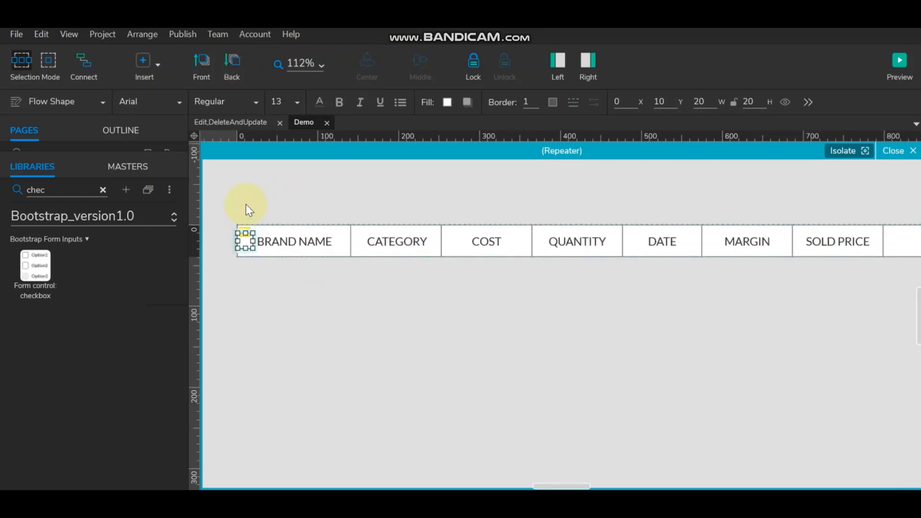
scroll(246, 204, "up", 2)
left_click(334, 302)
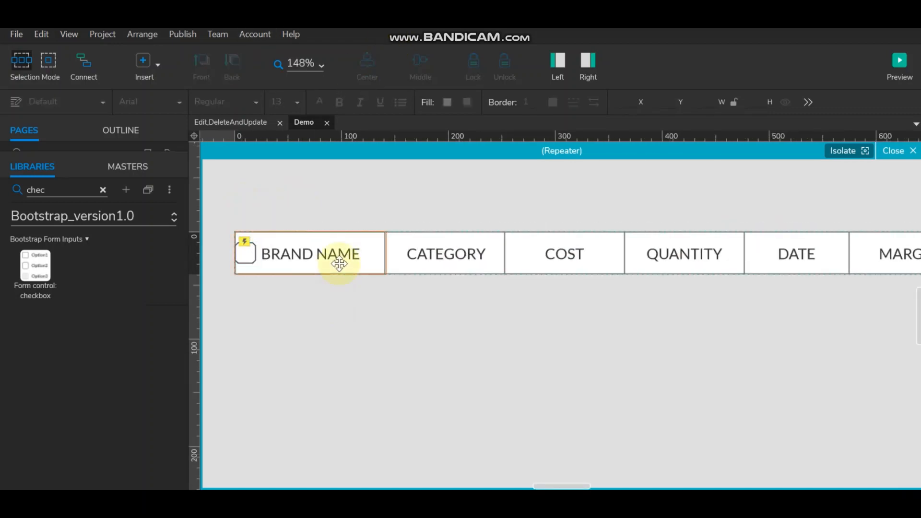
- Left-align the R_BRAND NAME cell's text and set its left padding to 30
left_click(338, 261)
left_click(586, 62)
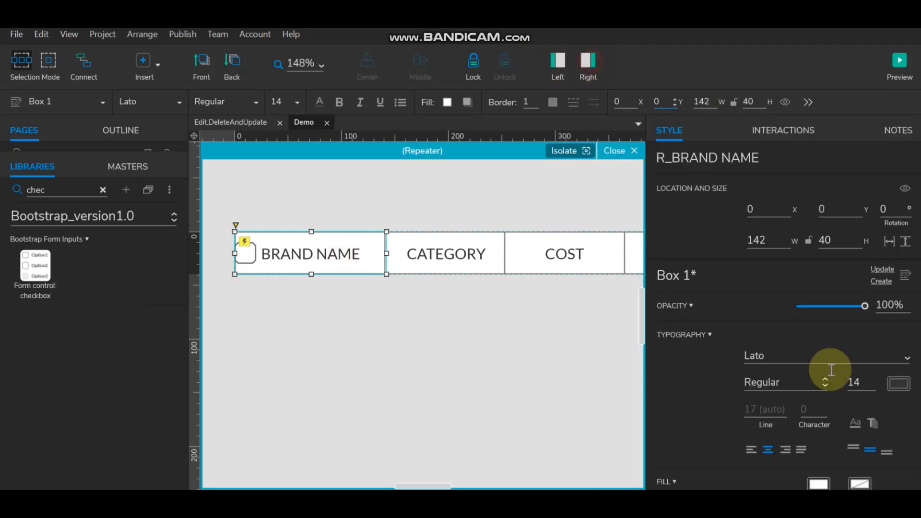
left_click(750, 449)
scroll(755, 445, "down", 5)
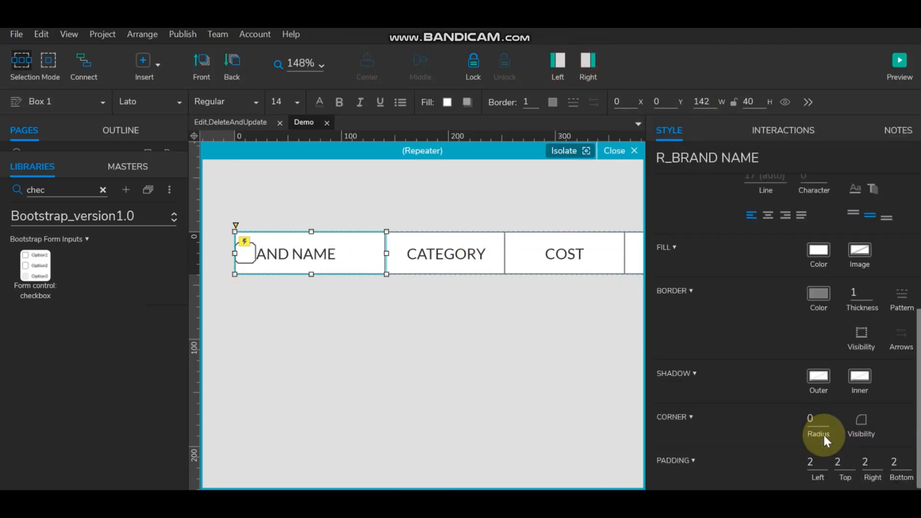
left_click(815, 460)
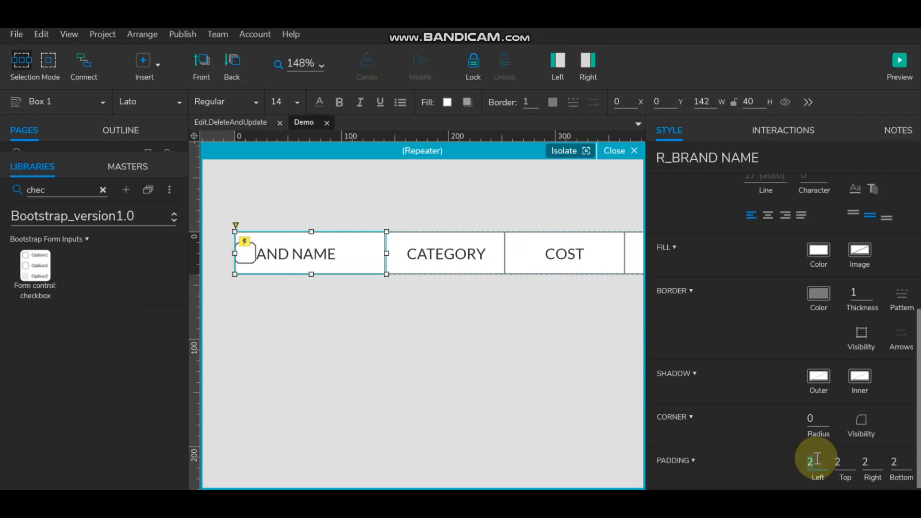
type("30")
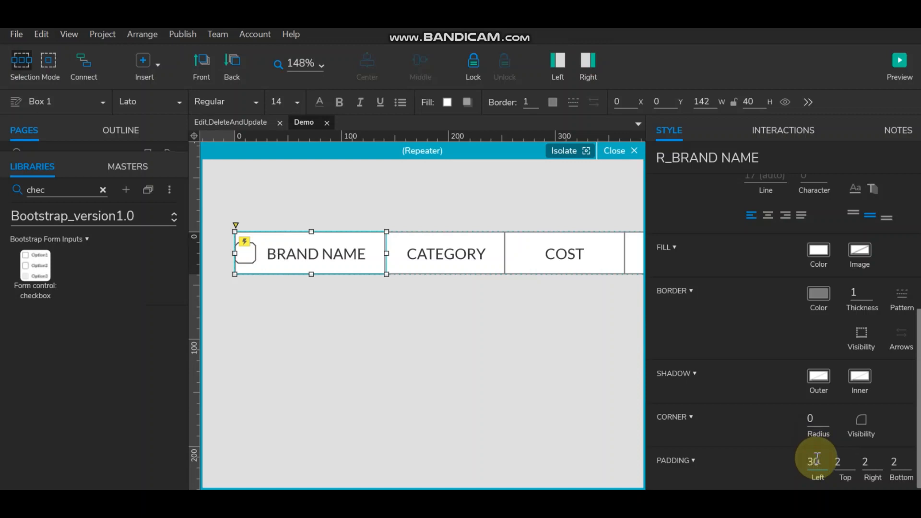
- Move the checkbox square inside the BRAND NAME cell to X 10, Y 10
left_click(335, 295)
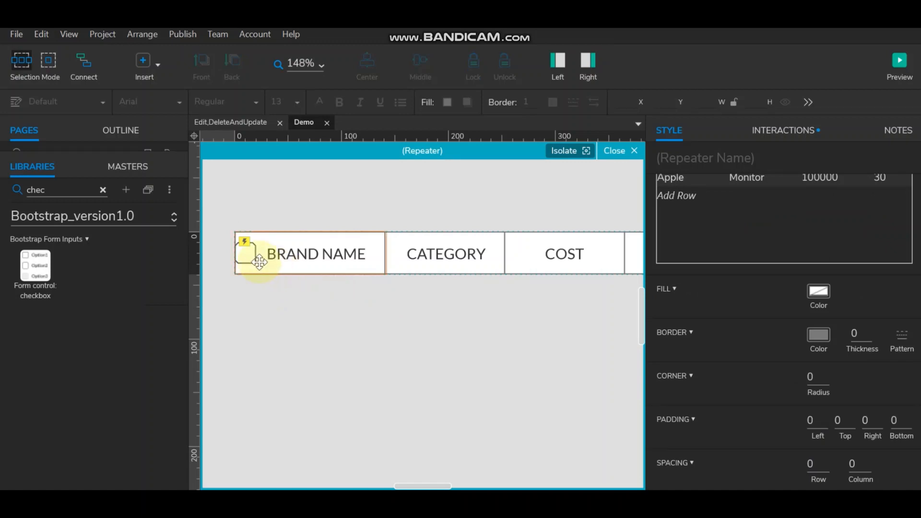
left_click(246, 255)
key("shift+Right")
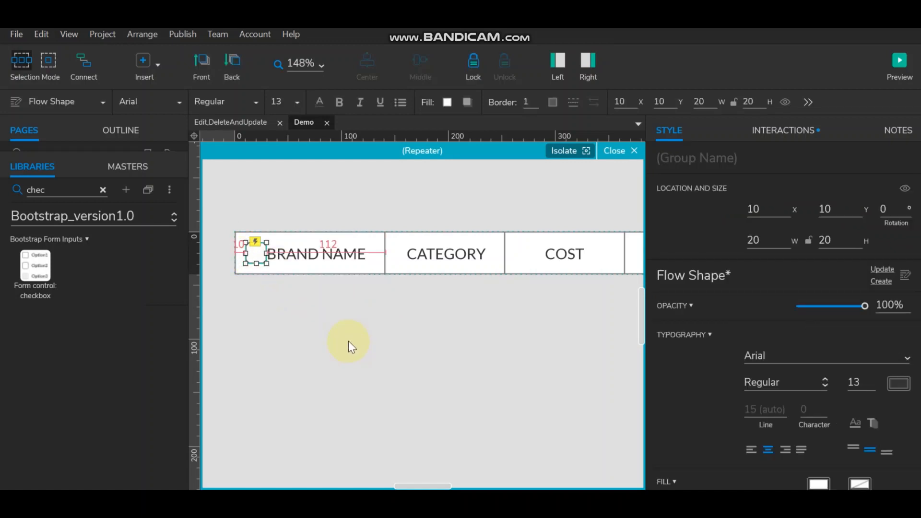
- Set the R_BRAND NAME cell's left padding to 34
left_click(290, 252)
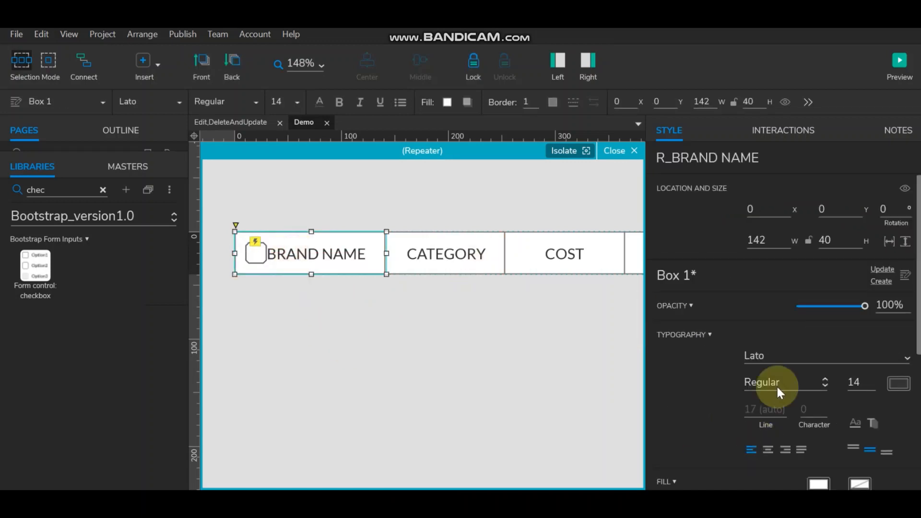
scroll(911, 414, "down", 5)
left_click(818, 463)
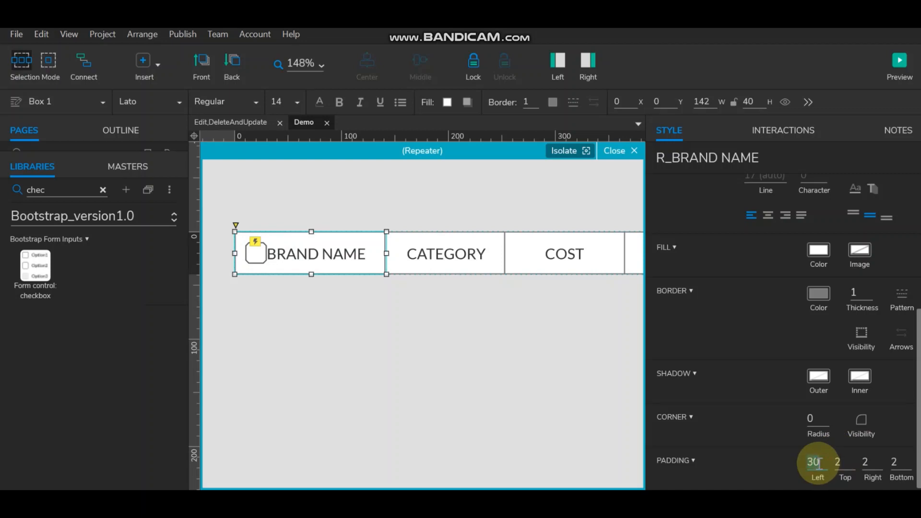
type("34")
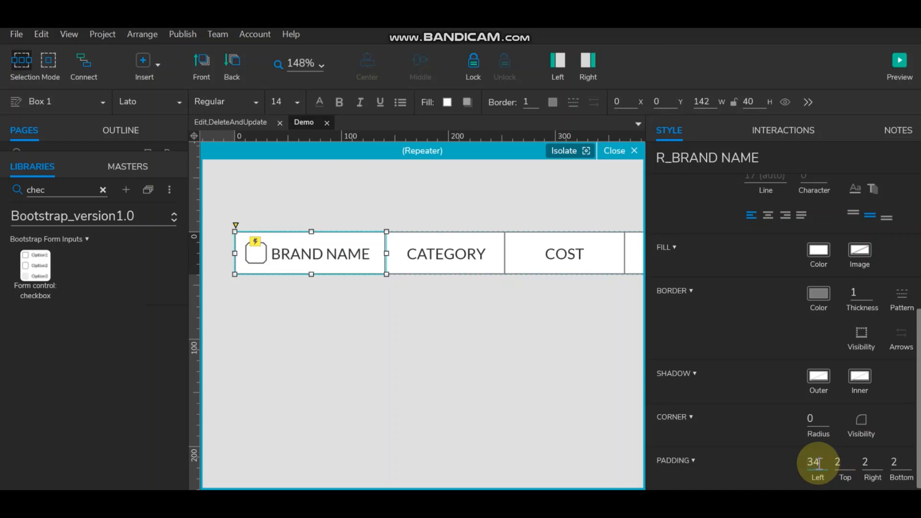
left_click(393, 321)
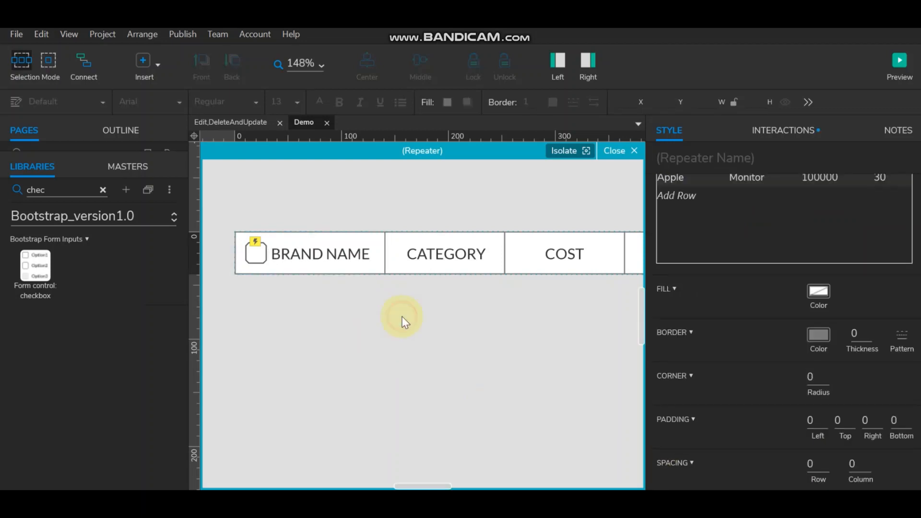
left_click(260, 252)
left_click(297, 261, "ctrl")
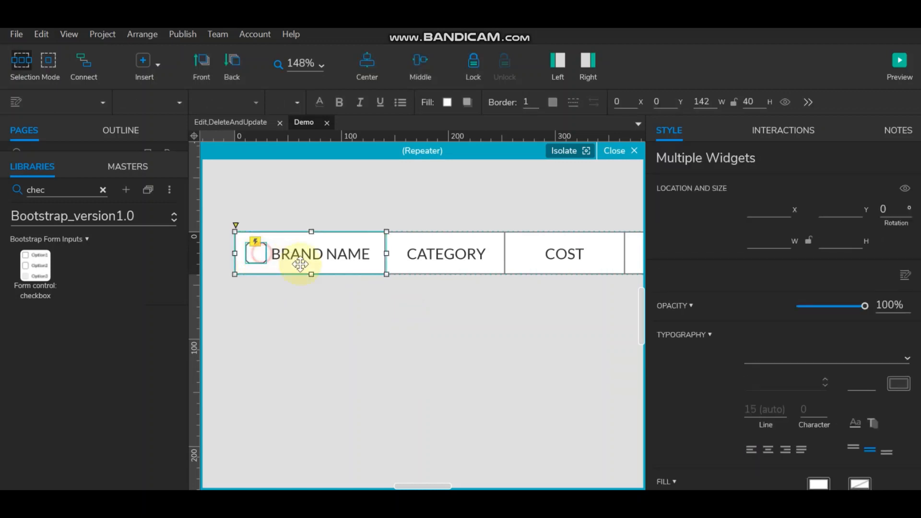
left_click(469, 70)
left_click(318, 173)
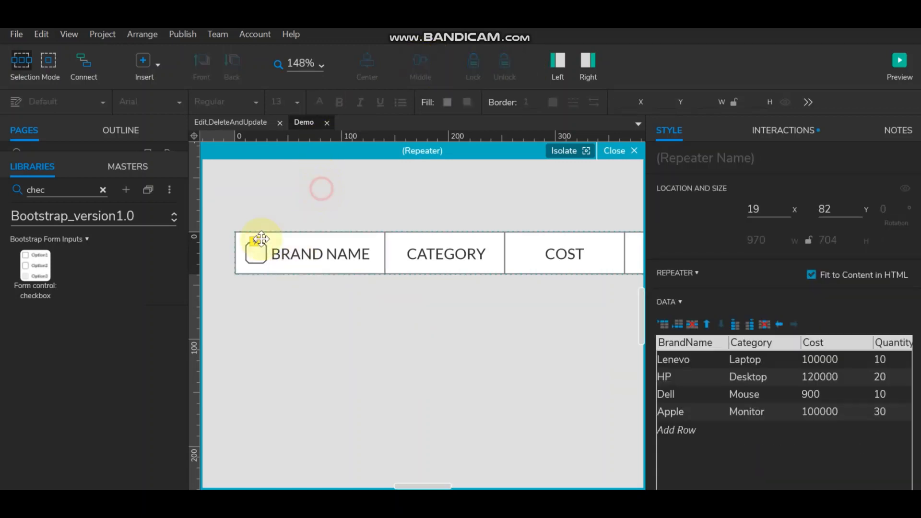
- Move Checkbox_1 out of its group to directly under the repeater in the outline, and delete the emptied group
left_click(243, 250)
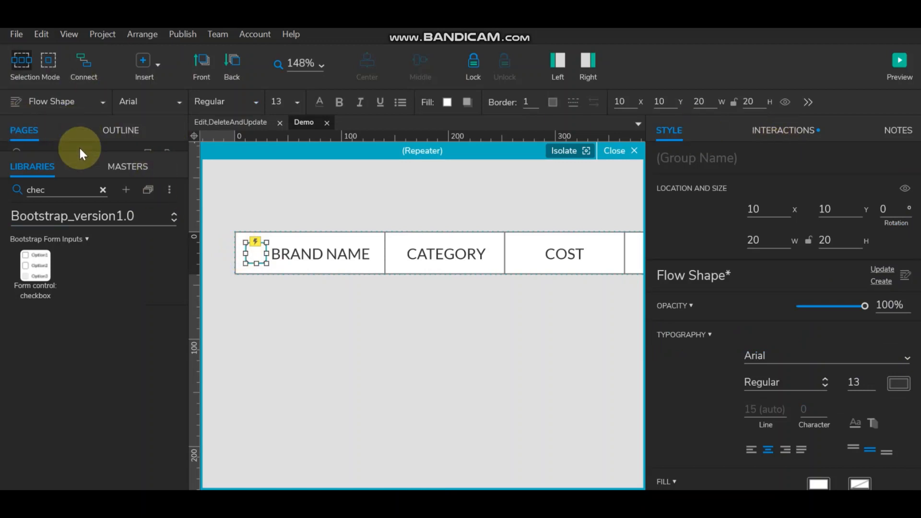
left_click_drag(76, 150, 76, 360)
left_click(122, 131)
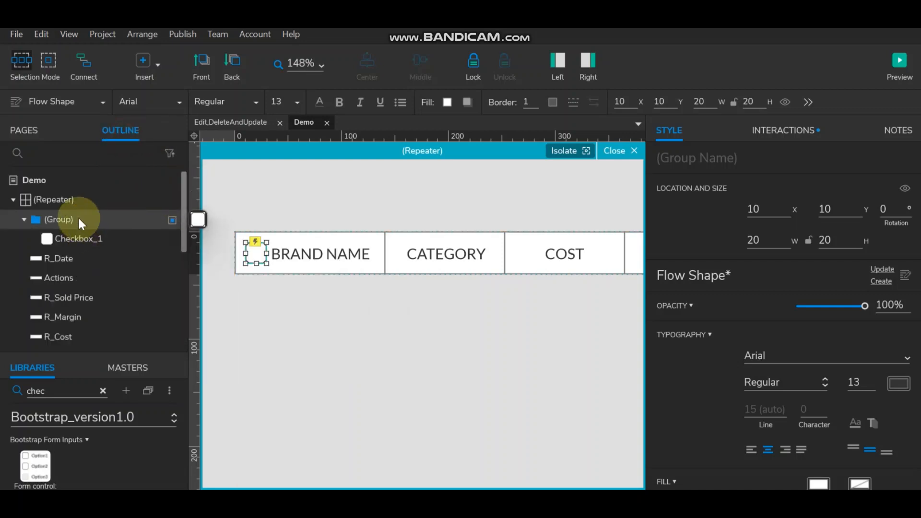
left_click(73, 237)
left_click_drag(73, 237, 42, 219)
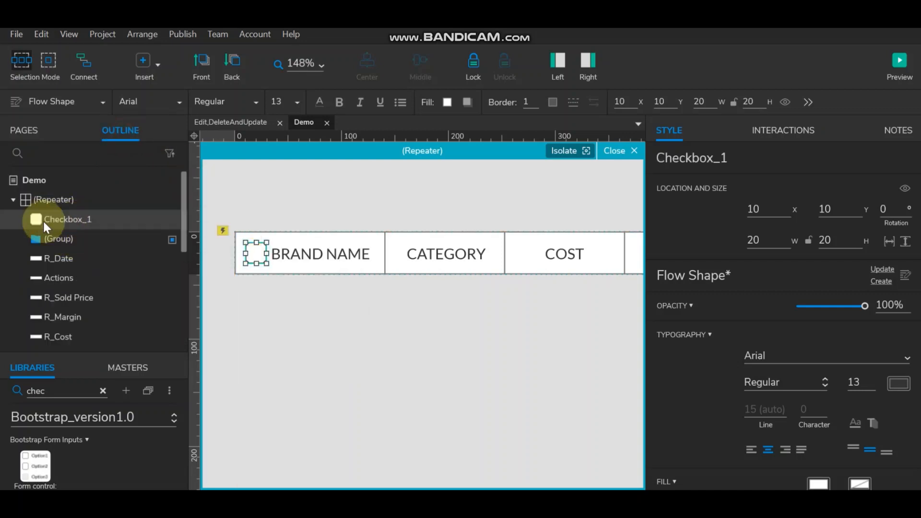
left_click(44, 237)
key("Delete")
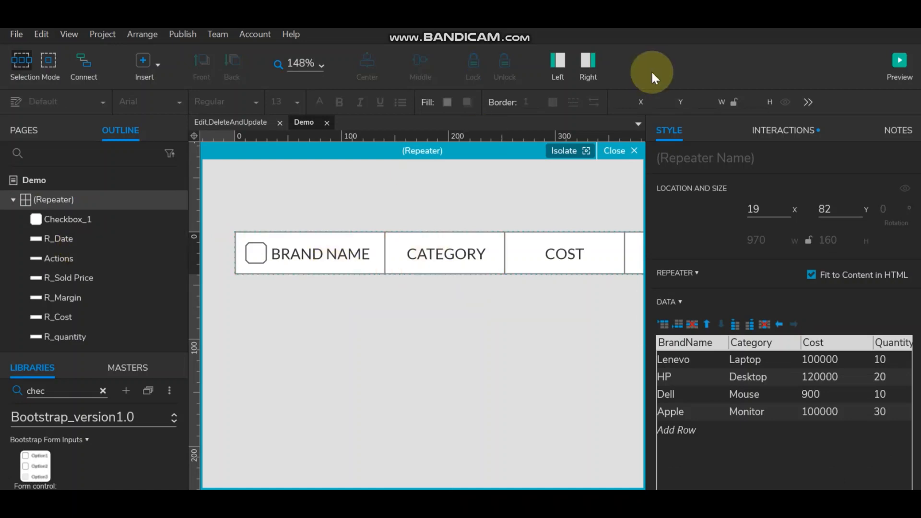
- Search the Bootstrap_version1.0 library for "bu" and place a Primary and a Danger button in the repeater below the row
left_click(589, 61)
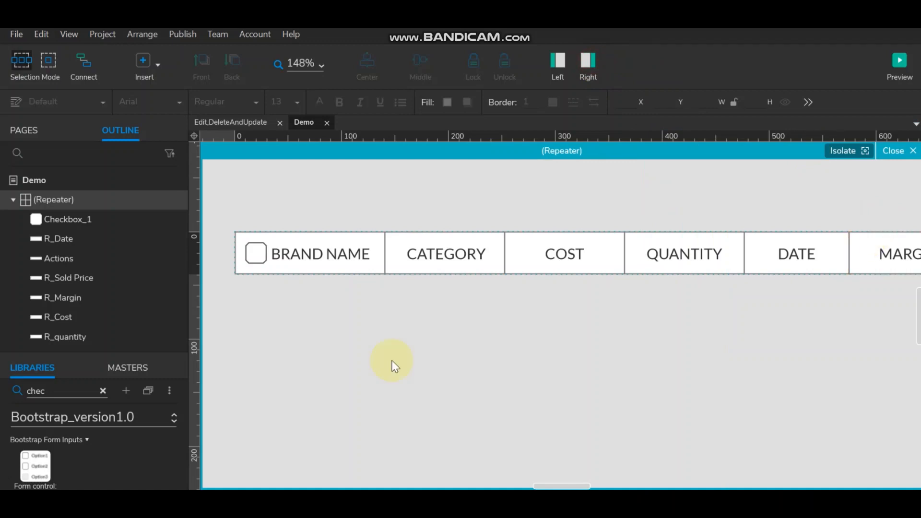
scroll(468, 371, "down", 1)
scroll(468, 370, "down", 1)
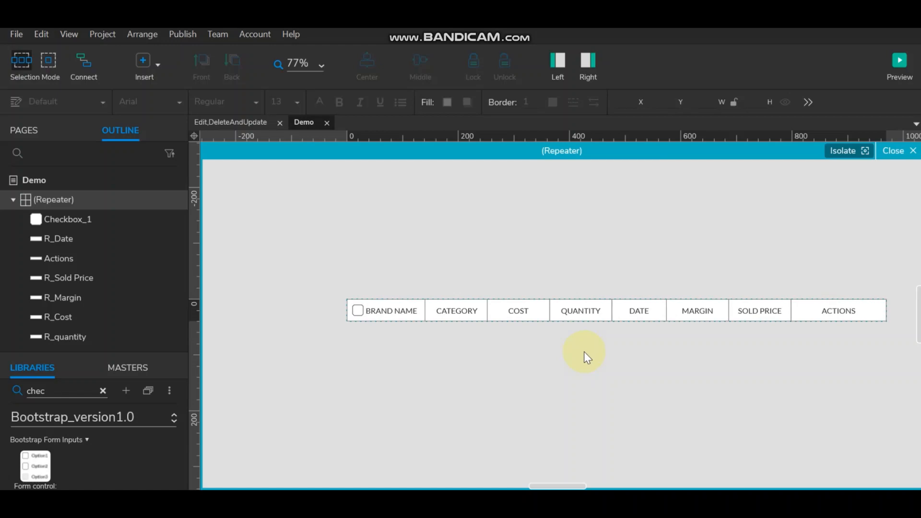
left_click_drag(97, 353, 107, 214)
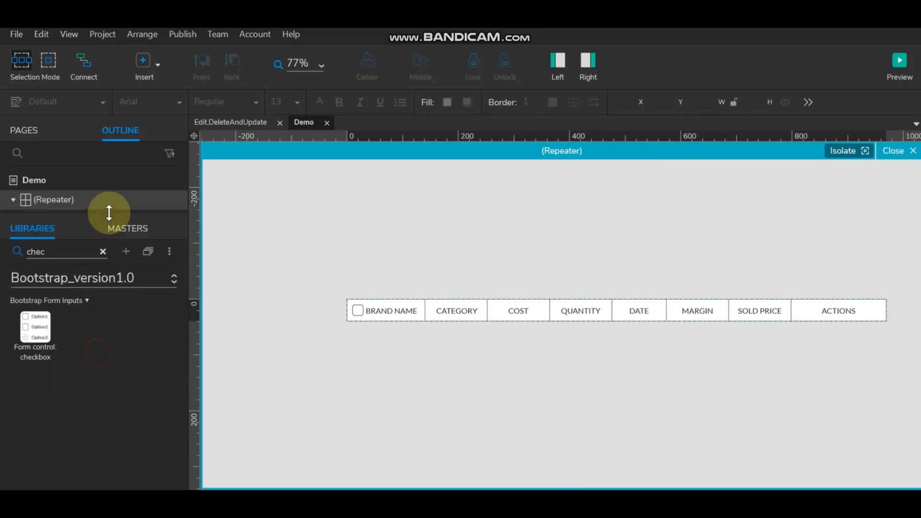
left_click_drag(56, 250, 3, 249)
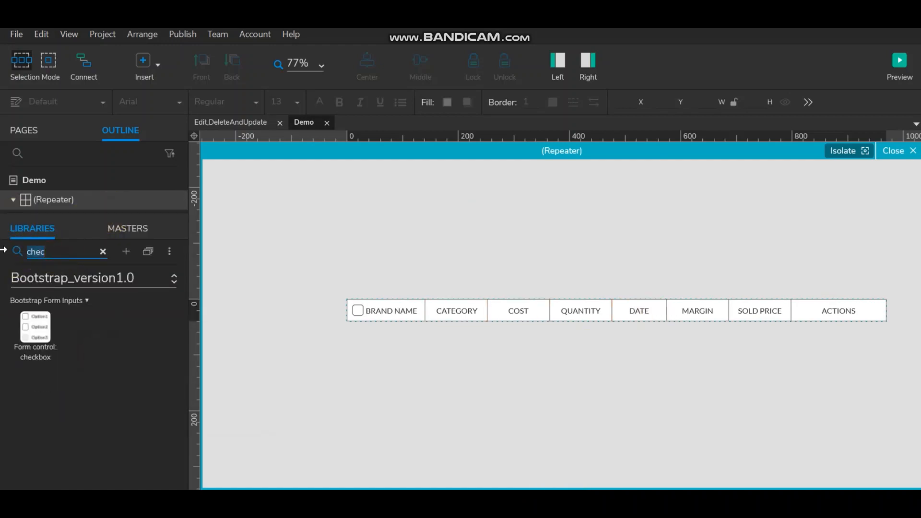
type("bu")
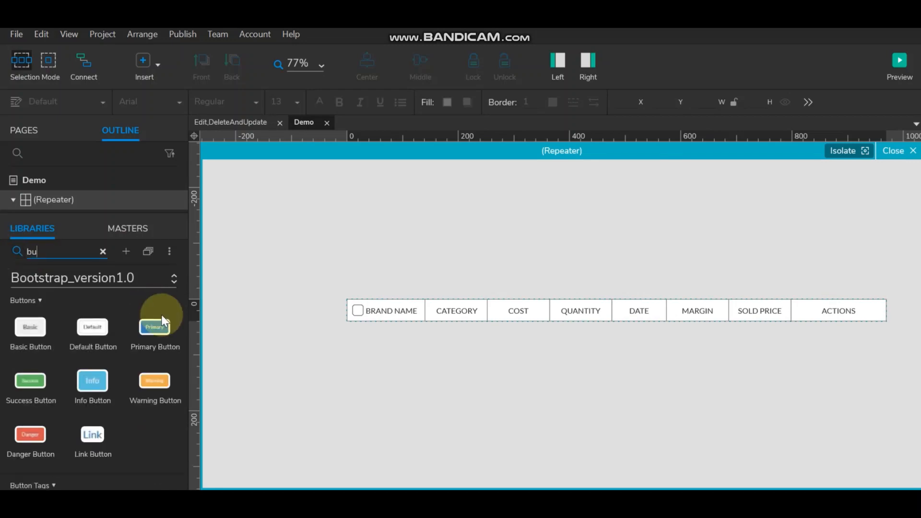
left_click_drag(161, 314, 745, 335)
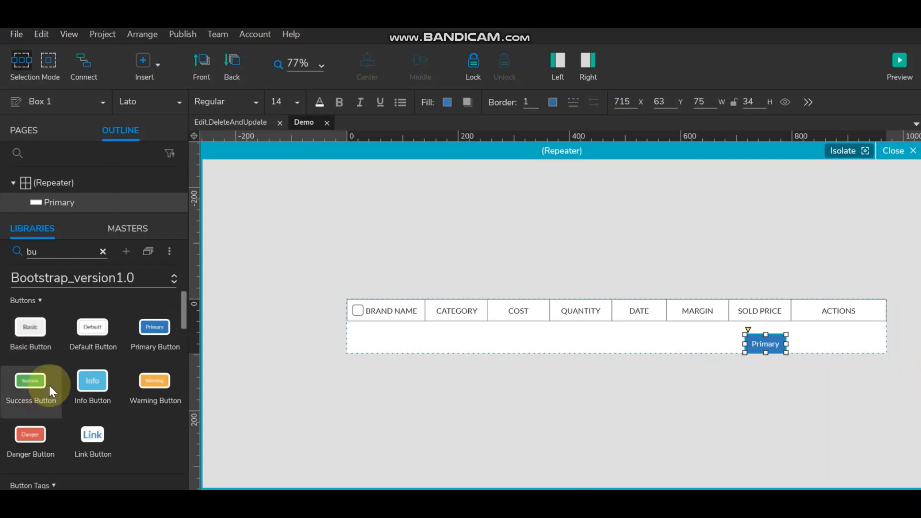
left_click_drag(34, 432, 698, 337)
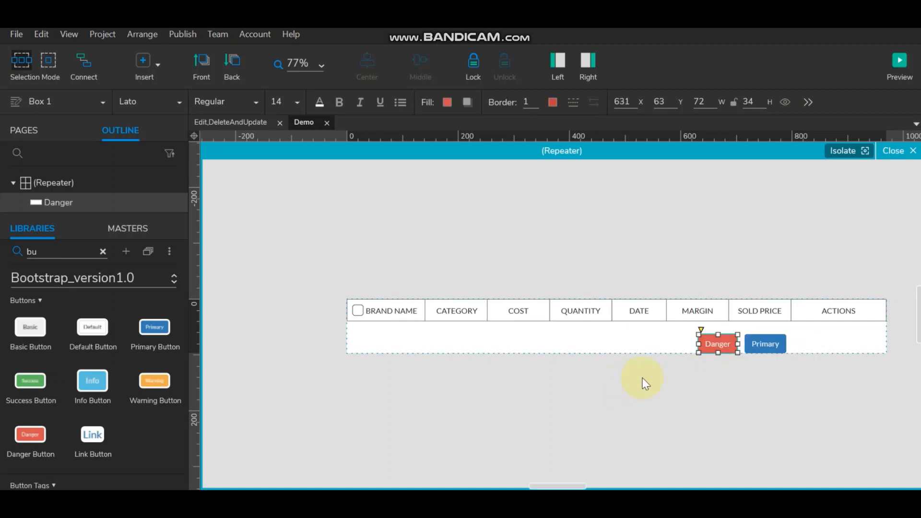
- Clear the text from the ACTIONS cell at the end of the repeater row
left_click(794, 386)
left_click_drag(810, 387, 638, 358)
double_click(663, 278)
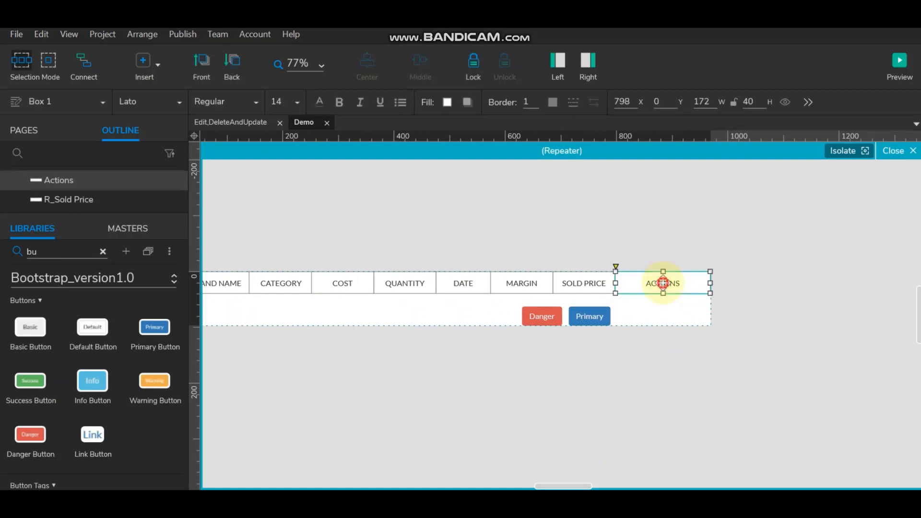
key("BackSpace")
left_click(734, 436)
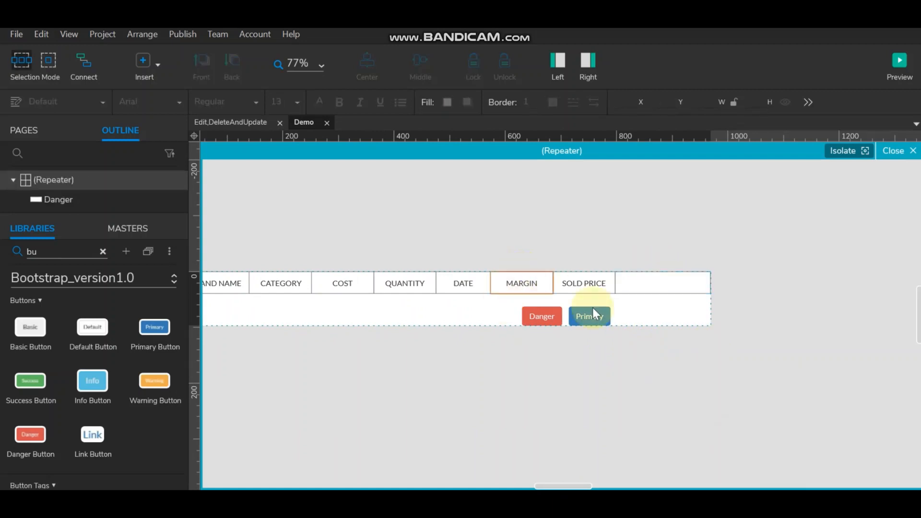
- Move the Primary and Danger buttons into the empty actions cell, with Danger at X 809, Y 3
left_click_drag(598, 314, 692, 287)
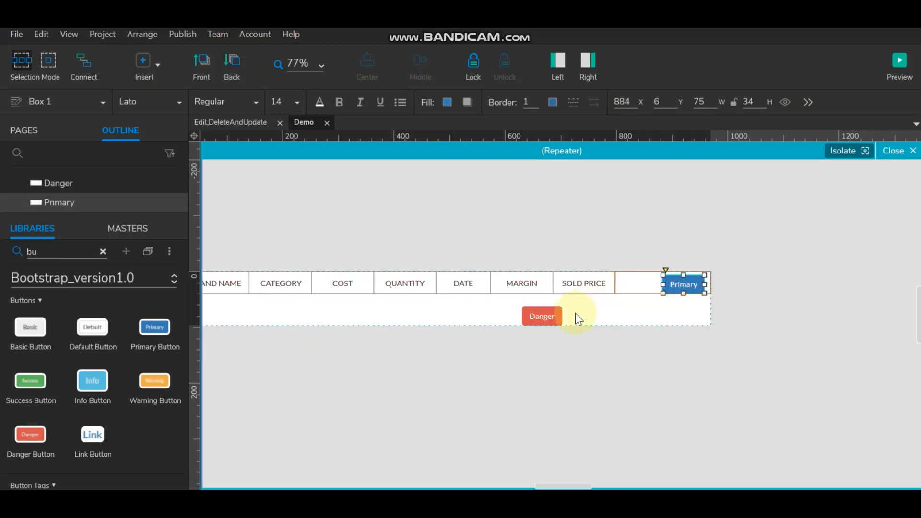
left_click_drag(539, 315, 637, 286)
scroll(703, 266, "up", 5)
scroll(702, 265, "up", 7)
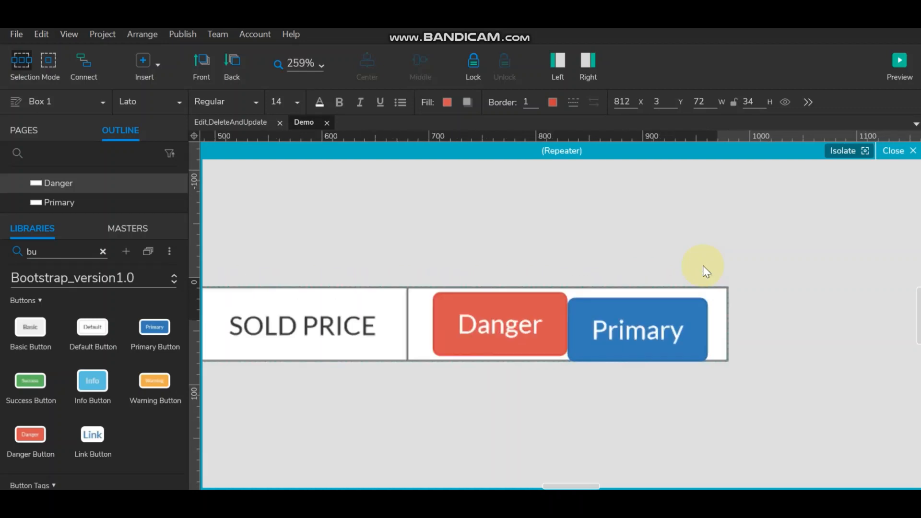
left_click(359, 357)
left_click_drag(357, 356, 335, 354)
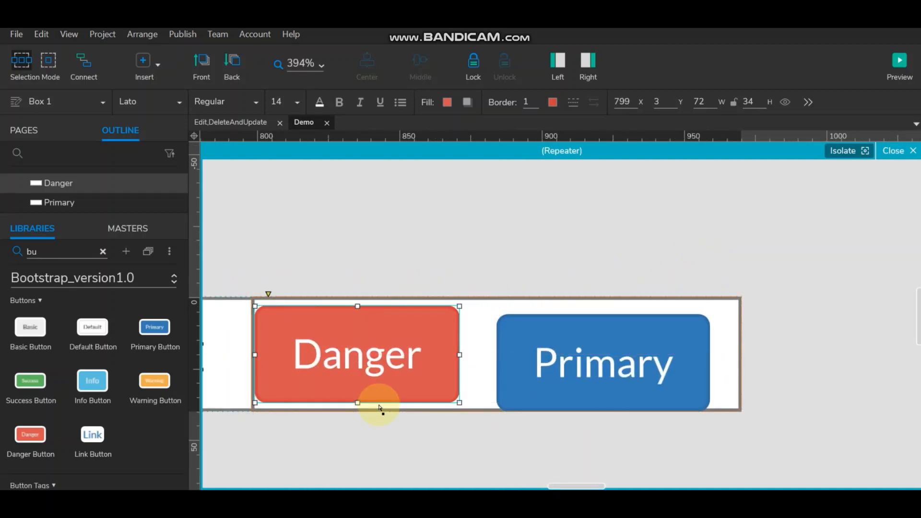
key("shift+Right")
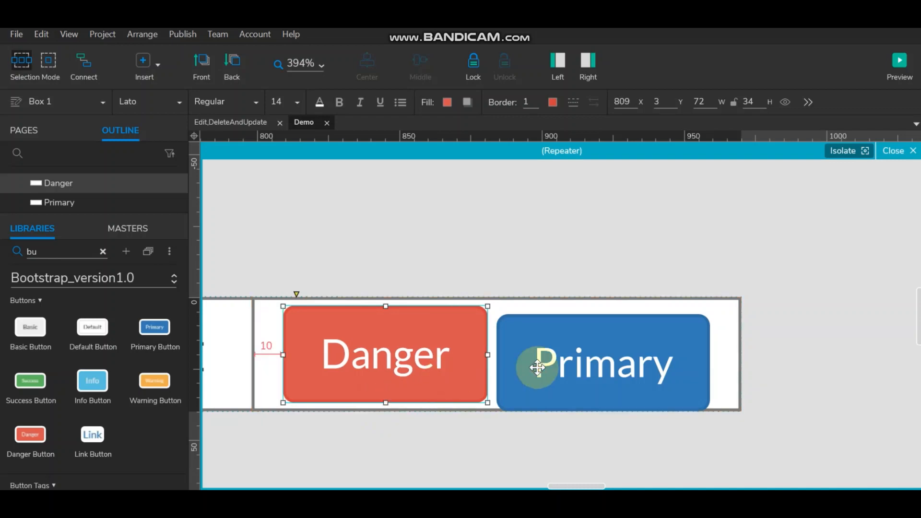
- Position the Primary button beside Danger in the actions cell, at X 888, Y 3
left_click_drag(535, 364, 537, 354)
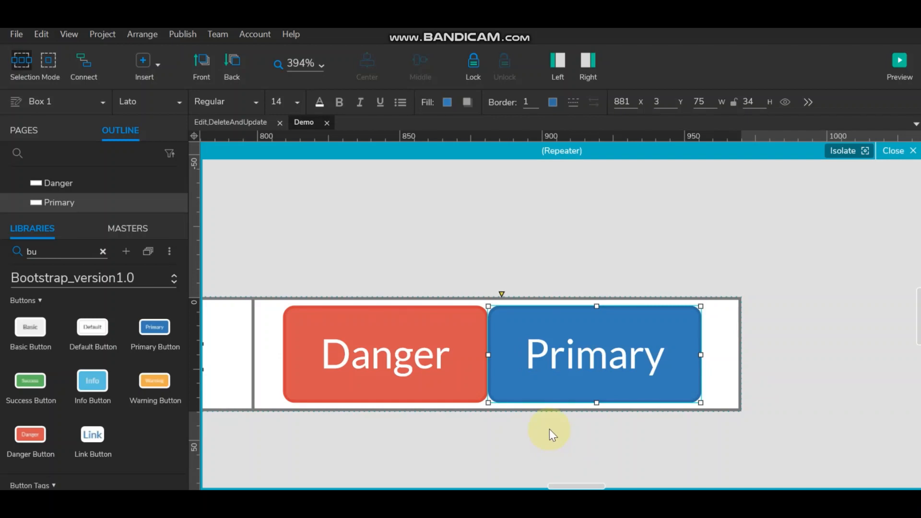
key("shift+Right")
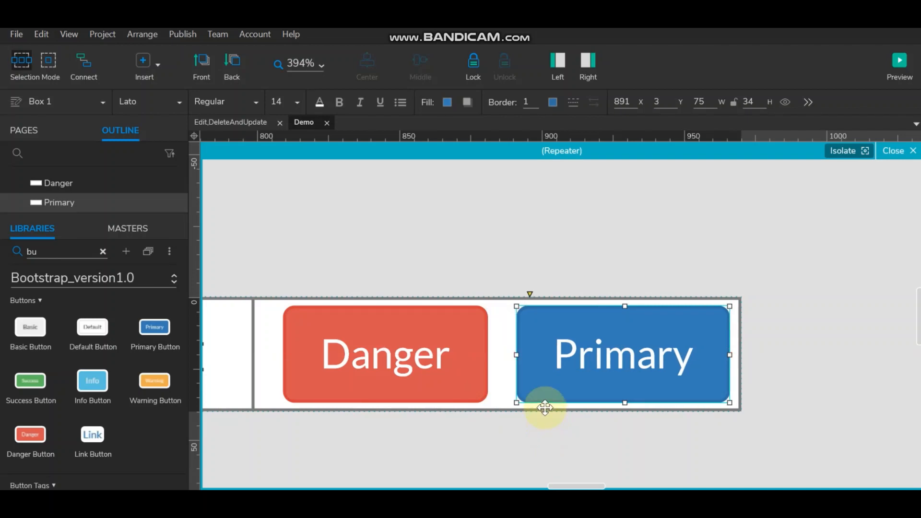
left_click_drag(562, 363, 566, 364)
key("Left")
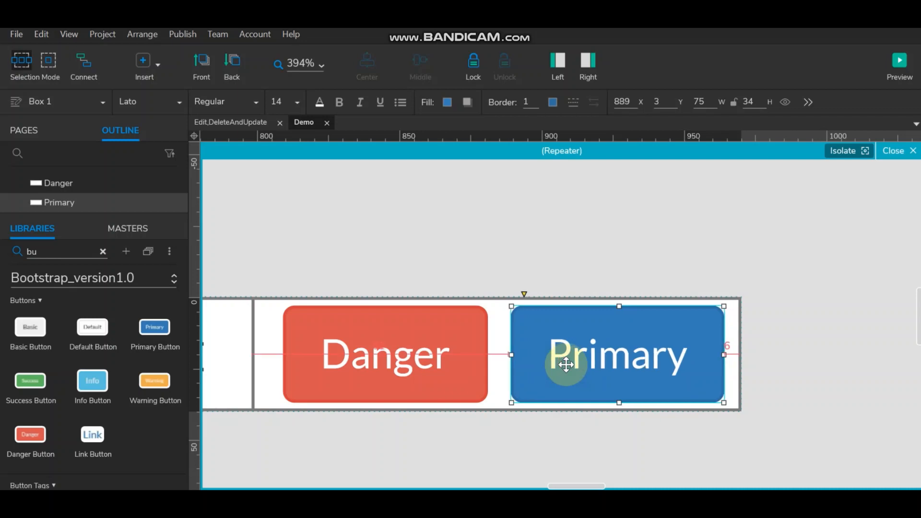
key("Left")
left_click(537, 439)
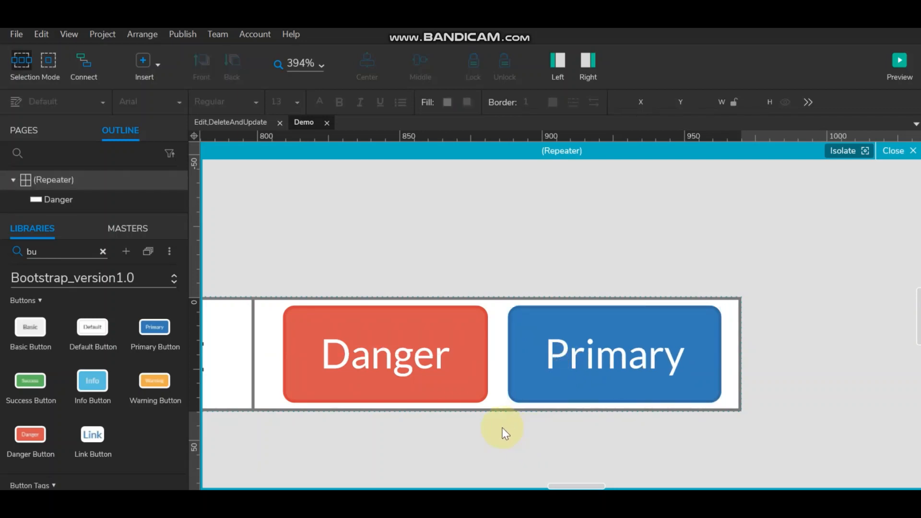
left_click(487, 407)
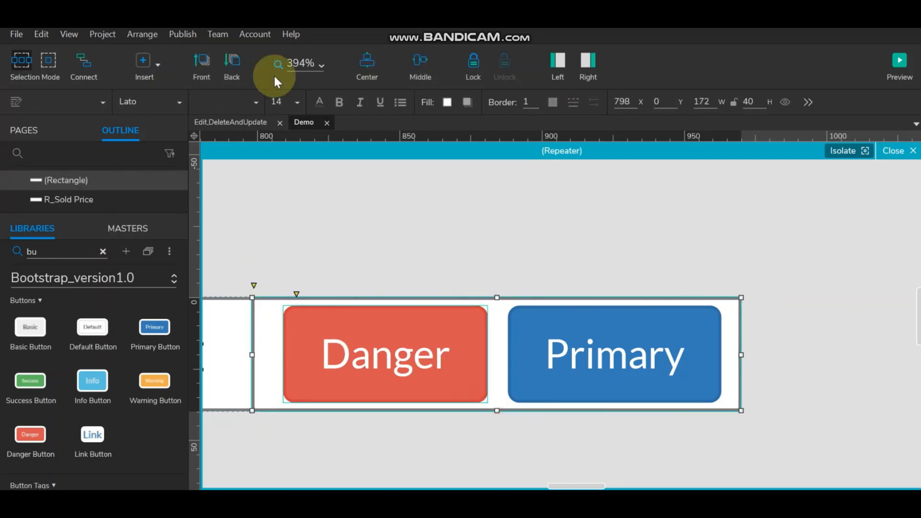
left_click(554, 366)
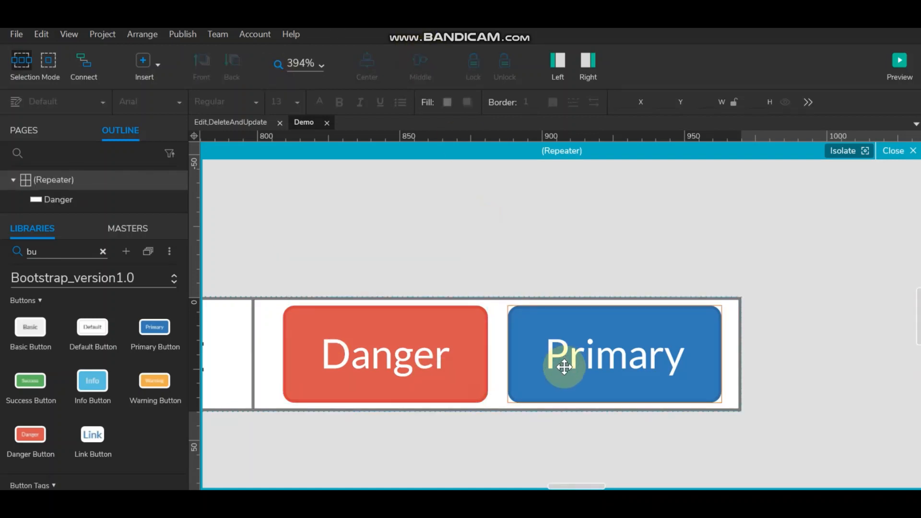
- Relabel the Primary button as Edit and the Danger button as Delete in the repeater row's actions cell
scroll(555, 365, "down", 3)
left_click(571, 366)
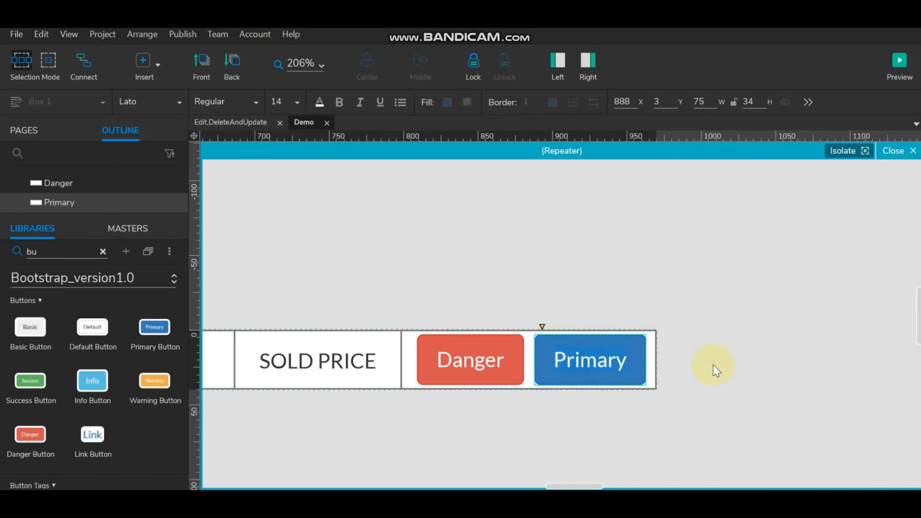
type("Edit")
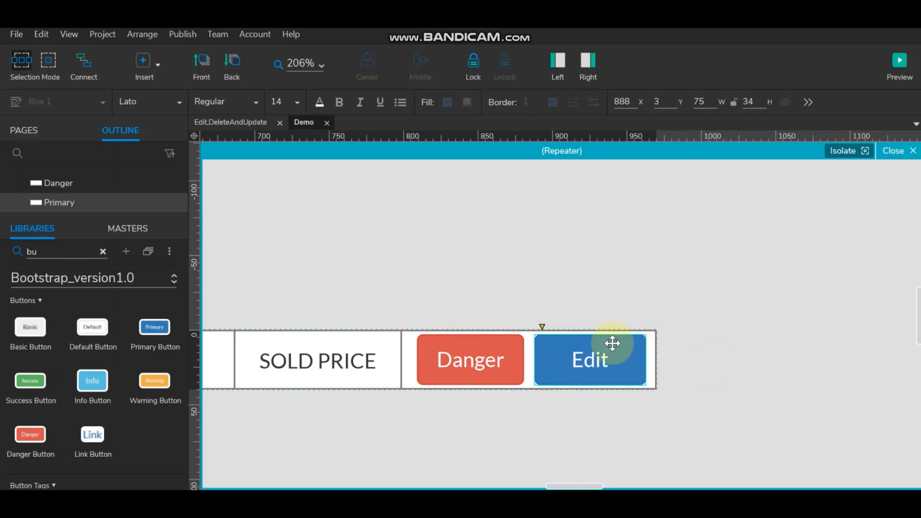
left_click(471, 365)
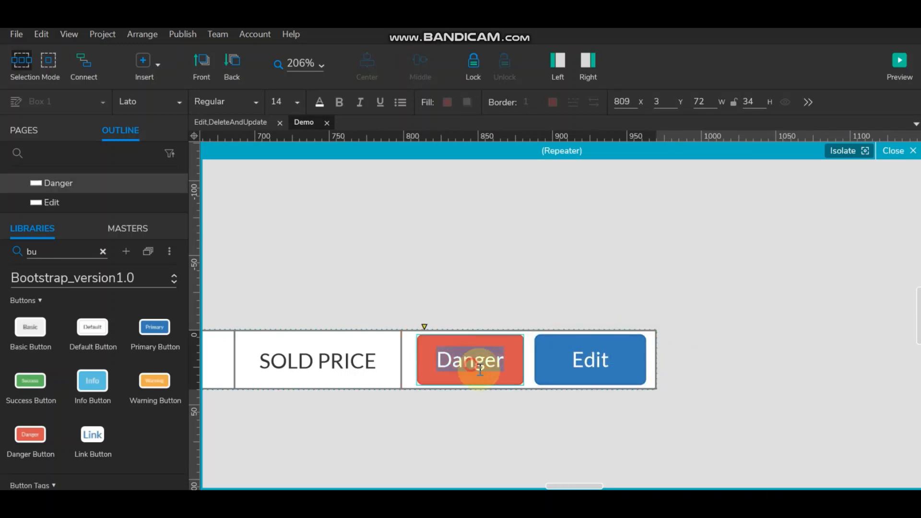
type("Del")
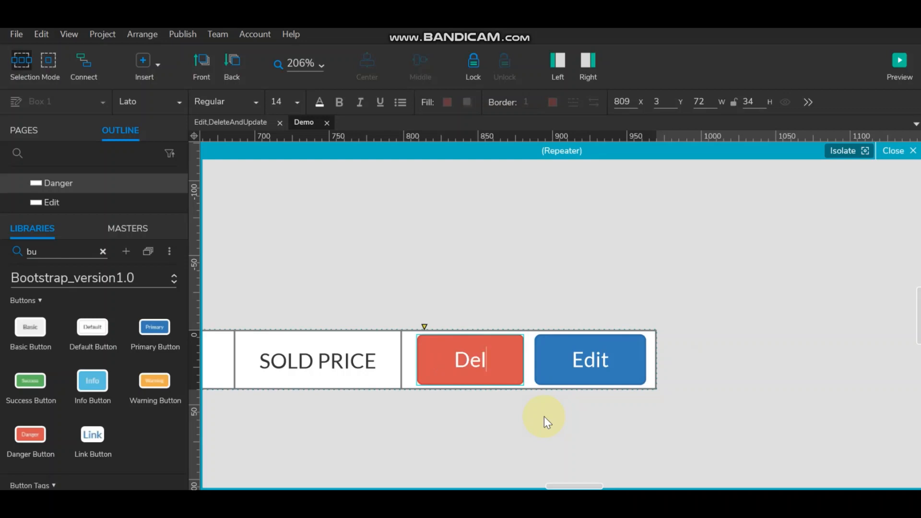
type("ete")
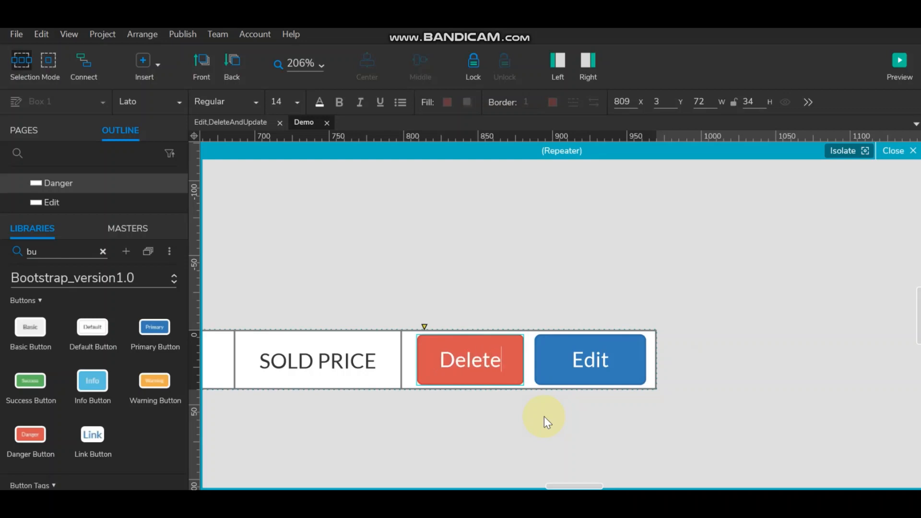
left_click(543, 417)
- Close the repeater's editing view and search the Bootstrap_version1.0 library for "modal"
scroll(509, 399, "down", 5)
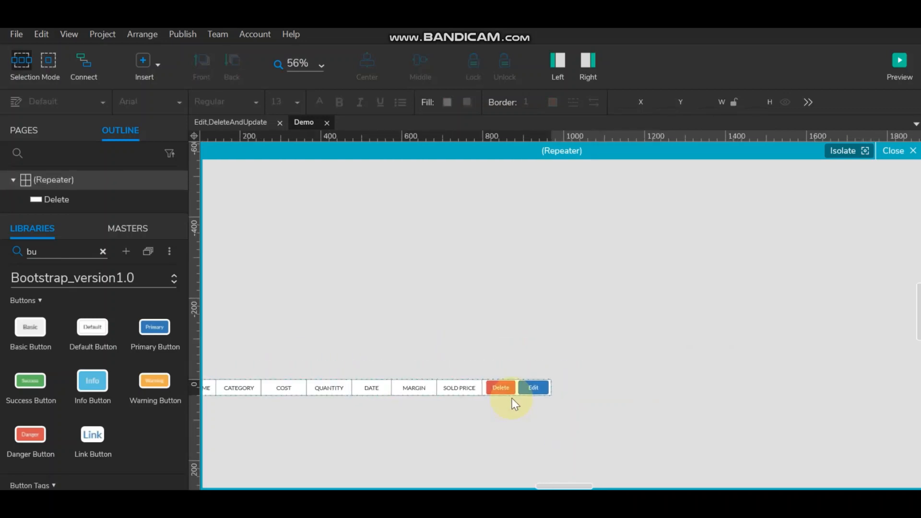
left_click_drag(386, 424, 571, 298)
scroll(594, 280, "up", 2)
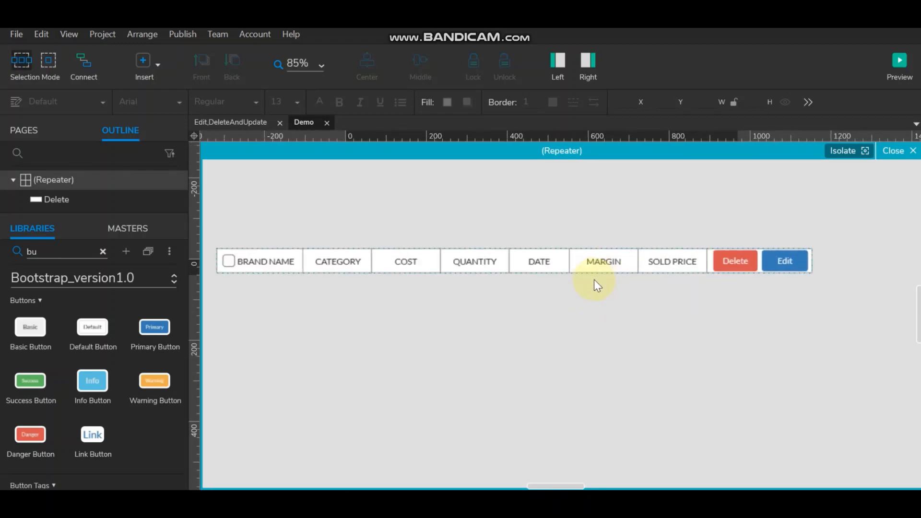
left_click(886, 150)
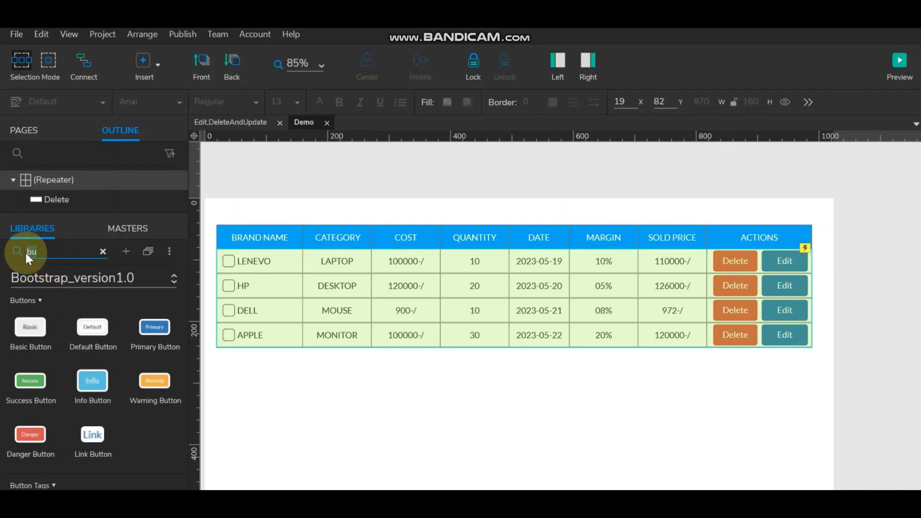
type("modal")
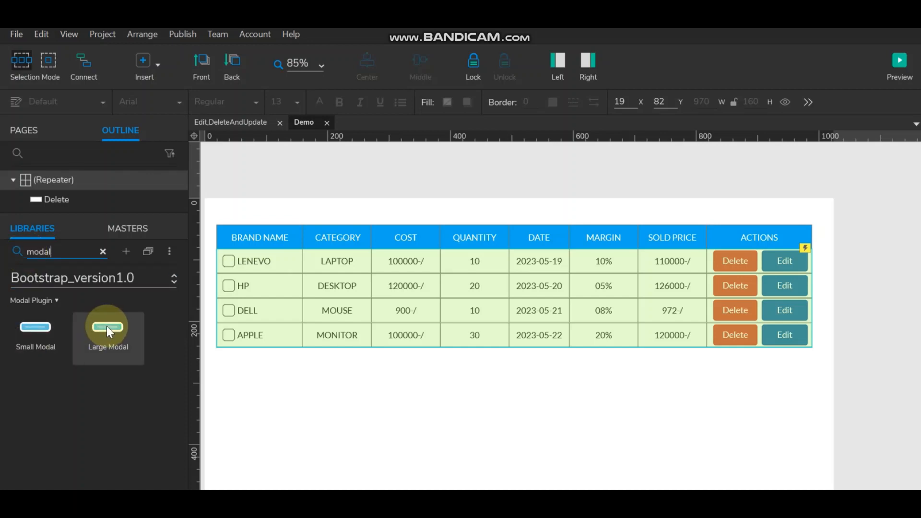
left_click_drag(36, 327, 408, 363)
scroll(452, 321, "down", 1)
left_click(452, 322)
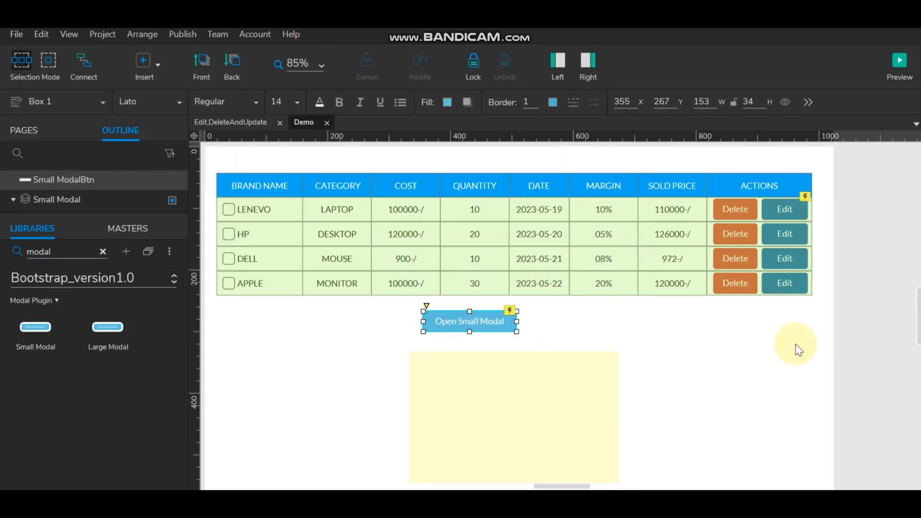
key("Delete")
left_click_drag(538, 384, 547, 353)
left_click(792, 101)
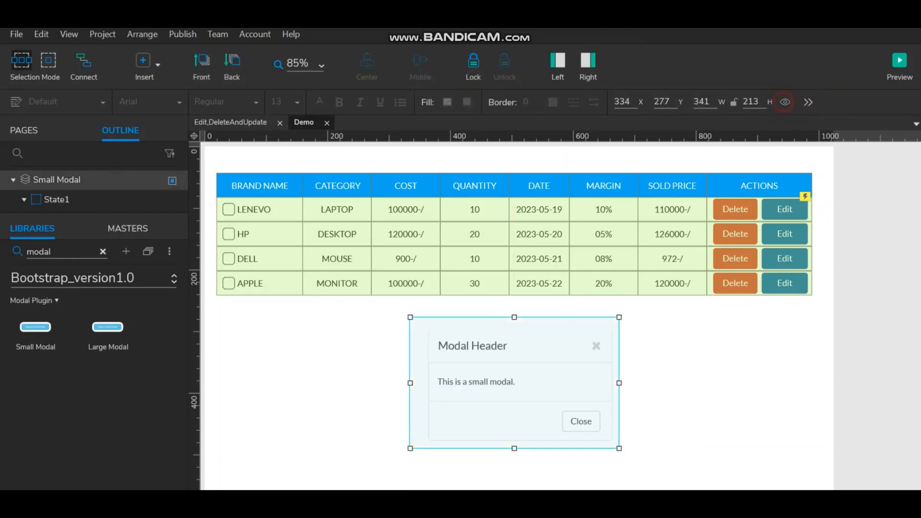
left_click(671, 375)
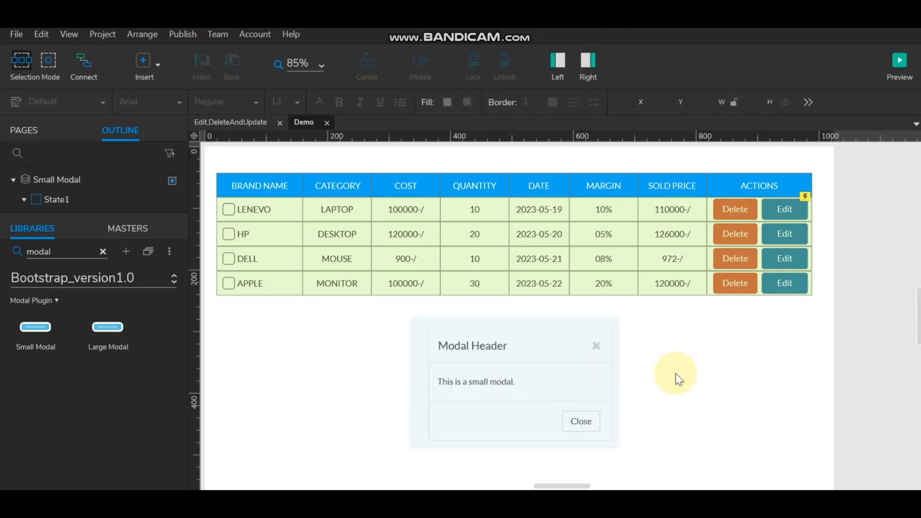
left_click(625, 387)
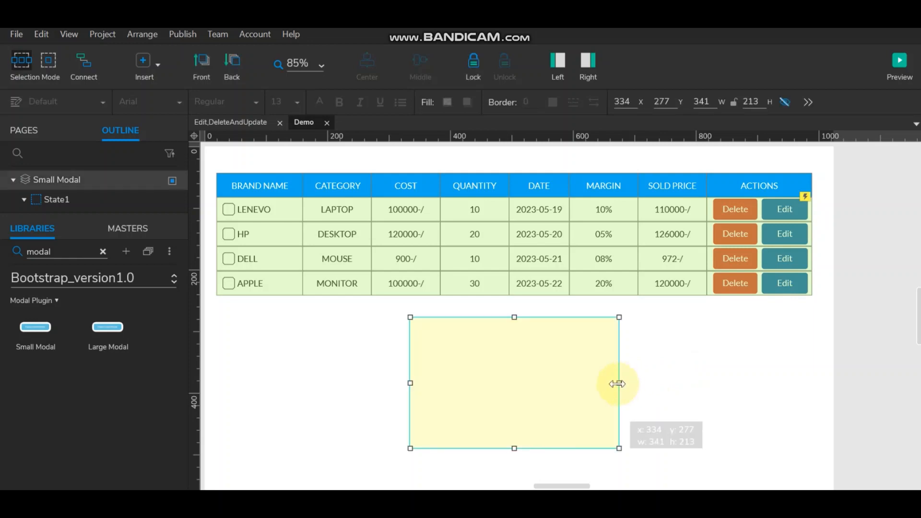
key("Delete")
- Place a Large Modal below the table, remove its Open Large Modal button, and make the modal panel visible at X 57, Y 272
left_click_drag(106, 326, 253, 315)
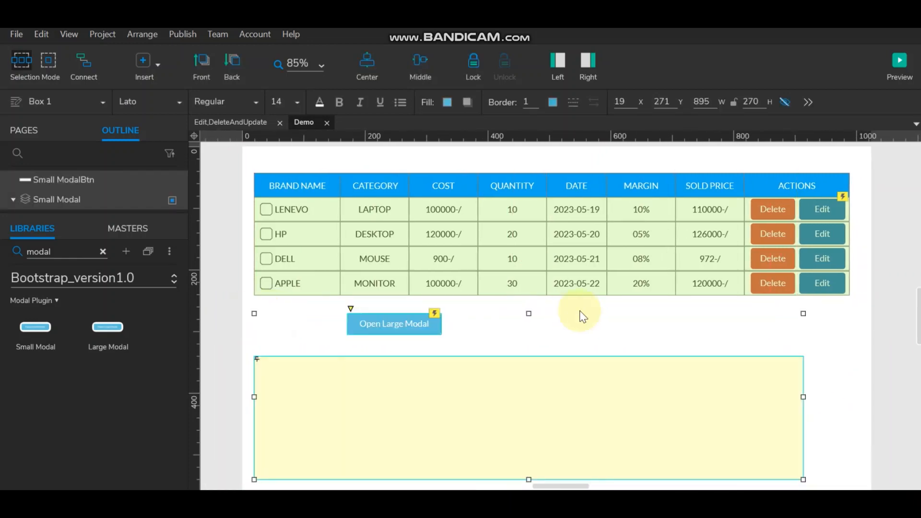
left_click(430, 324)
left_click(515, 331)
left_click_drag(492, 412, 517, 376)
left_click(784, 101)
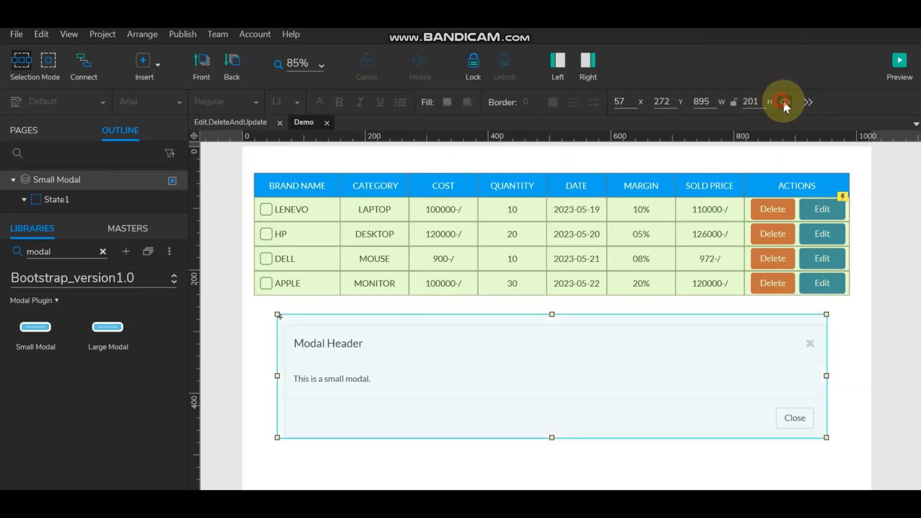
- Copy all eight header cells of the table, from BRAND NAME through ACTIONS
left_click(290, 185)
left_click(379, 186, "ctrl")
left_click(455, 181, "ctrl")
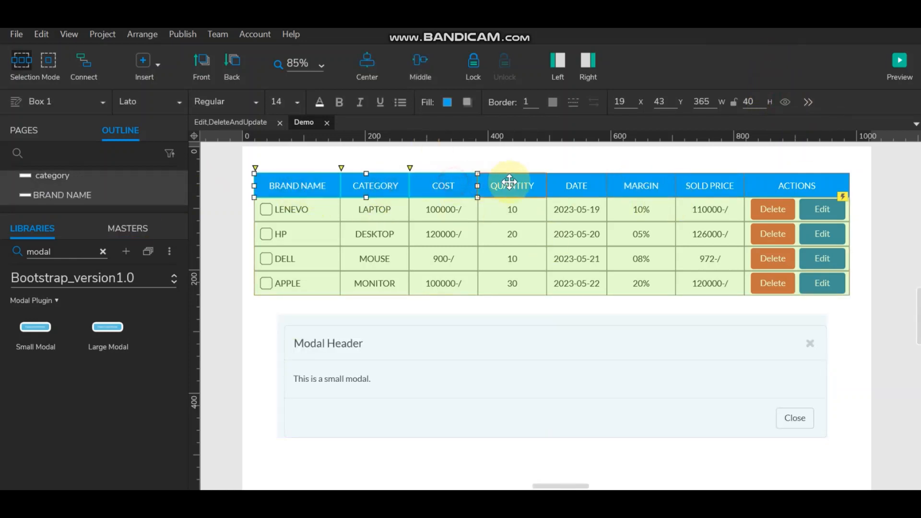
left_click(514, 181, "ctrl")
left_click(563, 181, "ctrl")
left_click(650, 181, "ctrl")
left_click(709, 181, "ctrl")
left_click(798, 183, "ctrl")
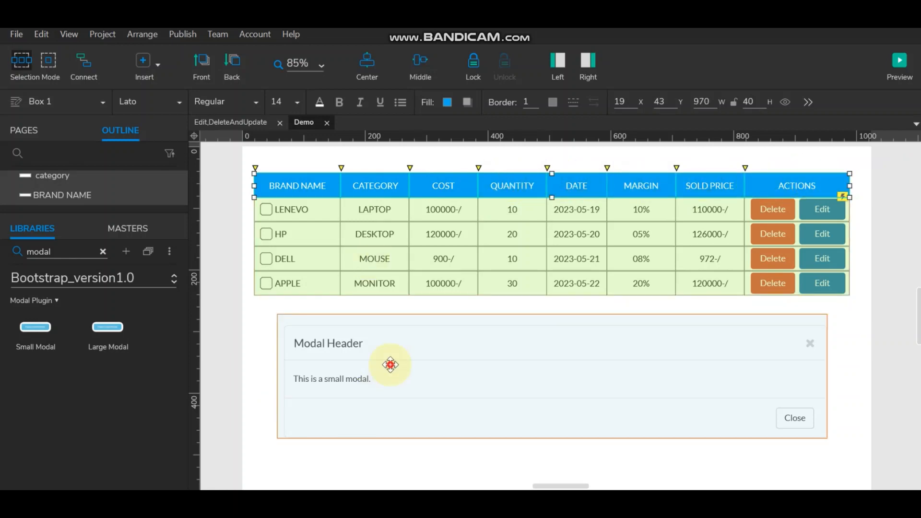
- Open the modal panel's State1 for editing and change its header text to "Edit/Update Product"
double_click(390, 360)
left_click(357, 341)
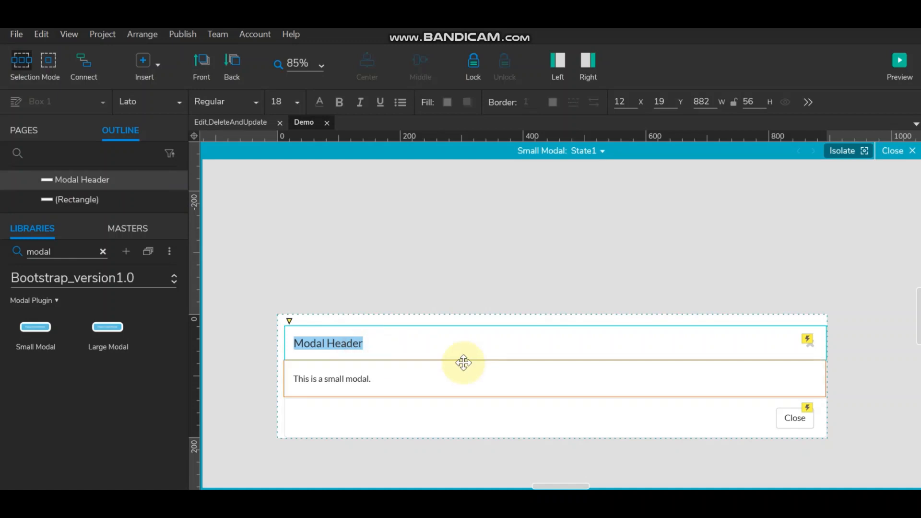
type("Edit/Update Product")
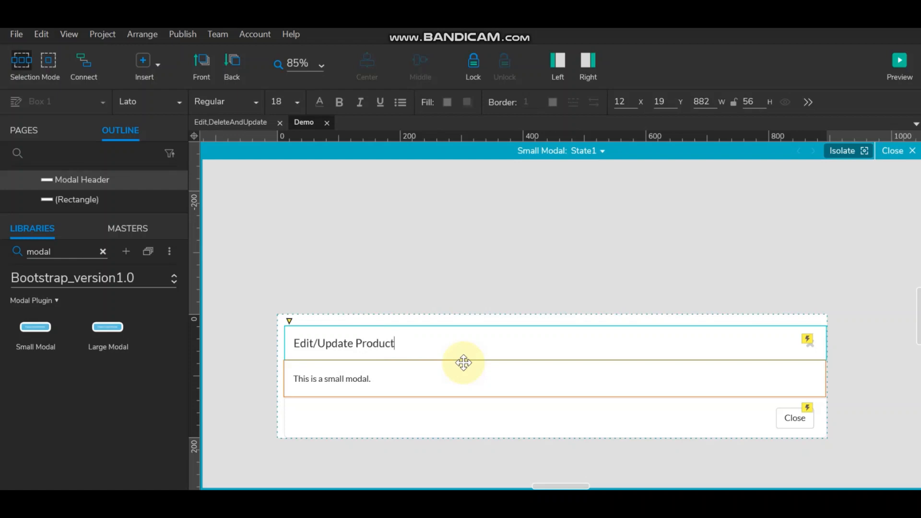
left_click(422, 207)
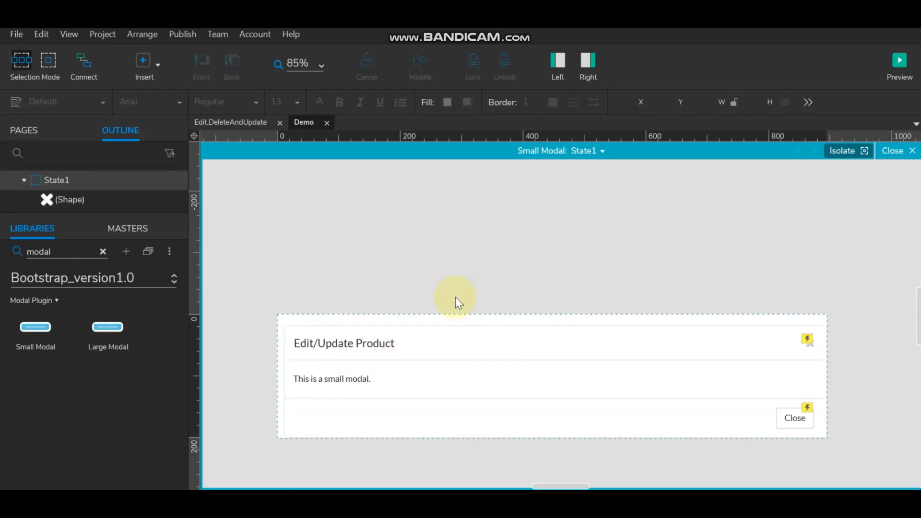
- Clear the placeholder sentence from the modal's body text area
scroll(455, 297, "down", 2)
left_click(411, 298)
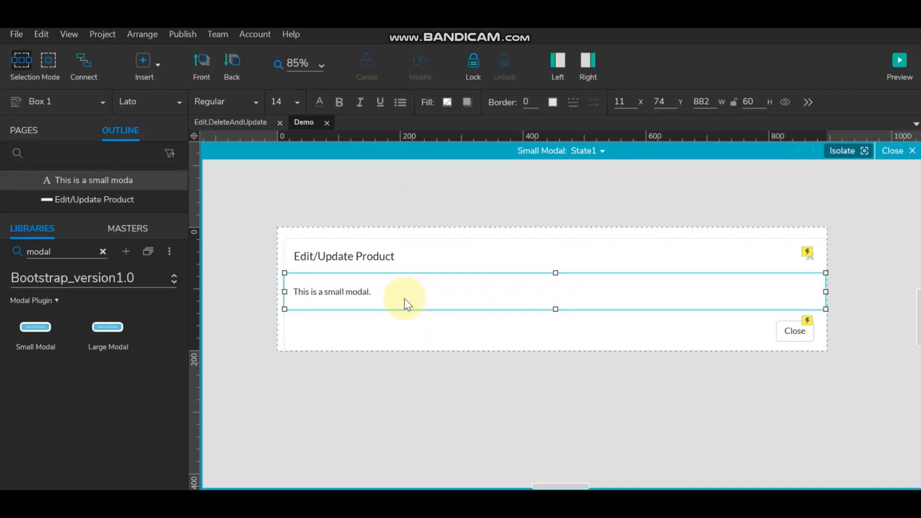
left_click(375, 295)
double_click(375, 295)
key("BackSpace")
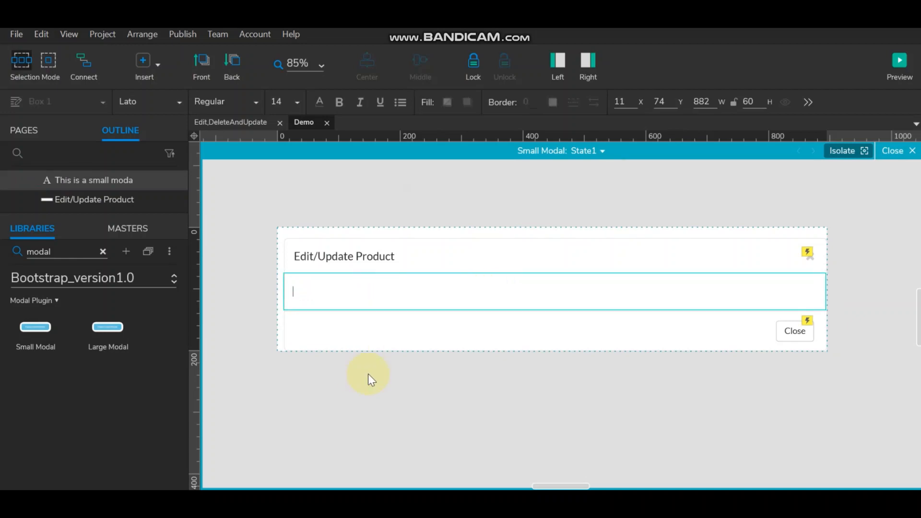
left_click(455, 377)
- Move the modal's footer rectangle down and extend the background rectangle to a height of 252
left_click(527, 338)
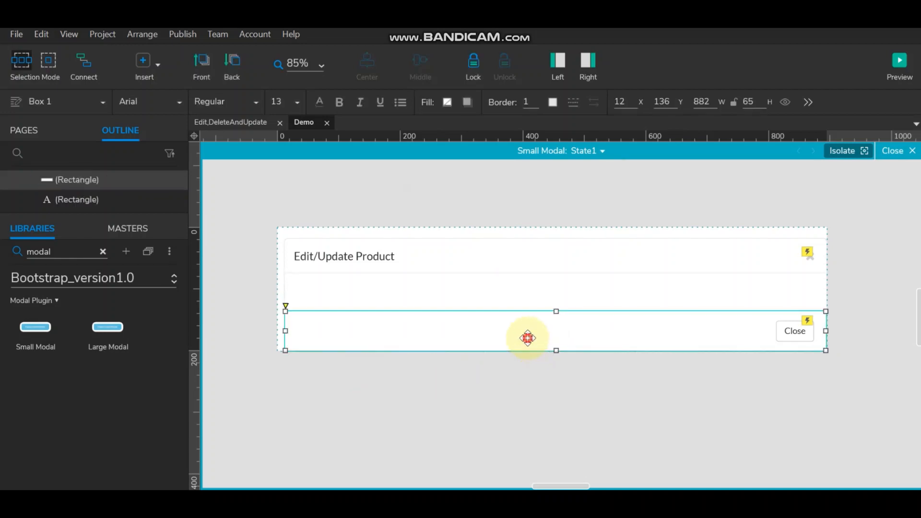
left_click_drag(555, 334, 557, 426)
left_click(558, 343)
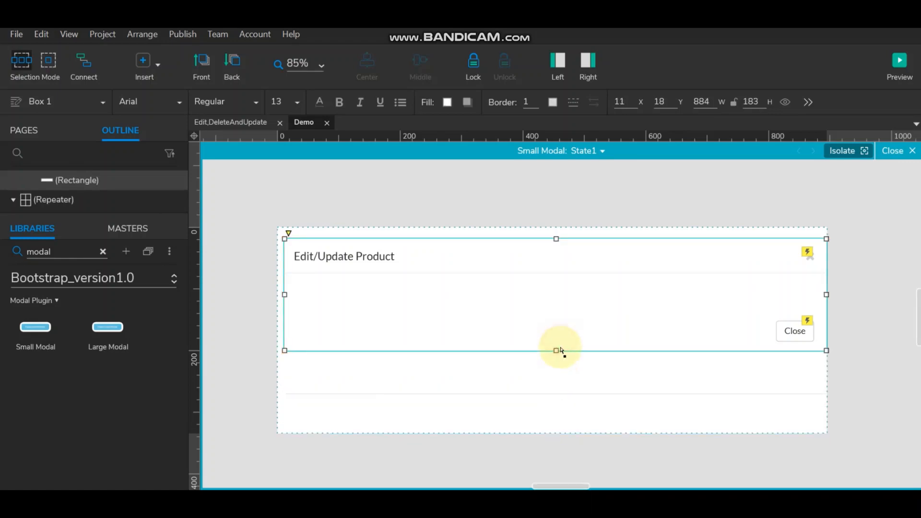
left_click_drag(556, 349, 554, 390)
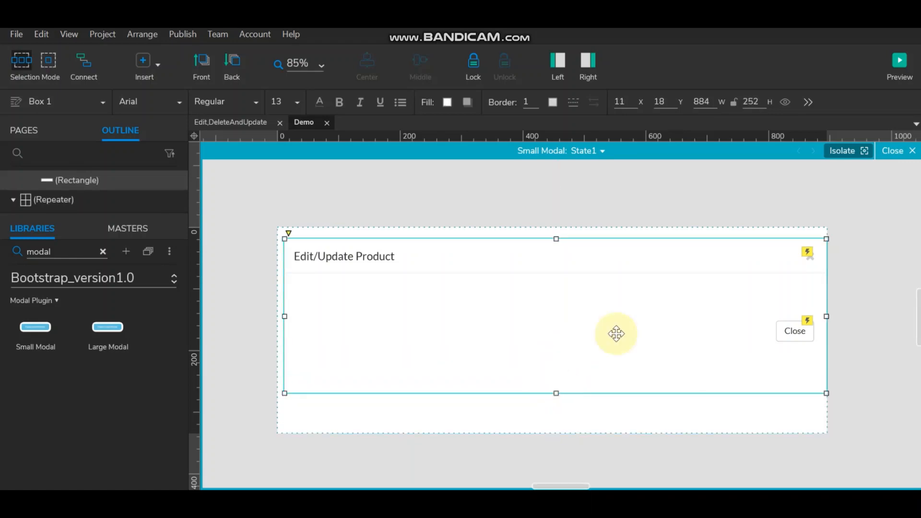
- Delete the modal's Close button and paste the copied header cells under the modal title at X 27, Y 84
left_click(805, 331)
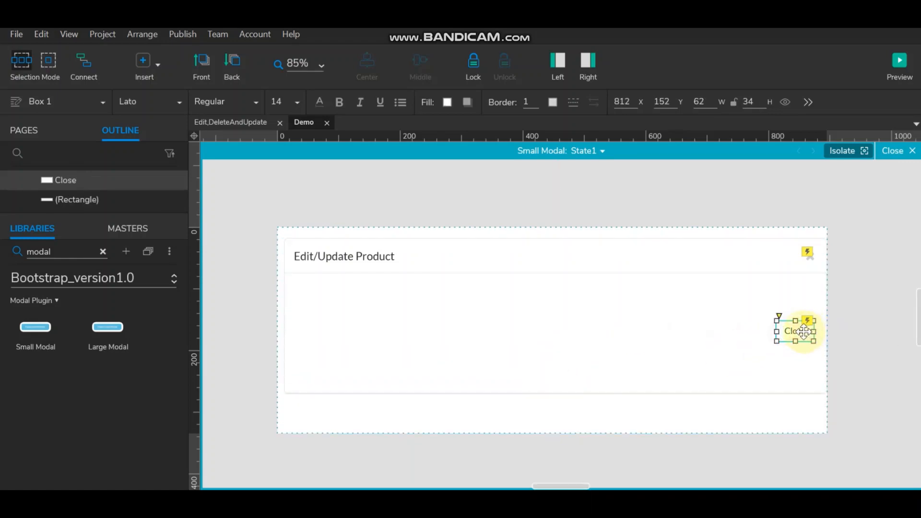
key("Delete")
left_click(887, 281)
key("ctrl+v")
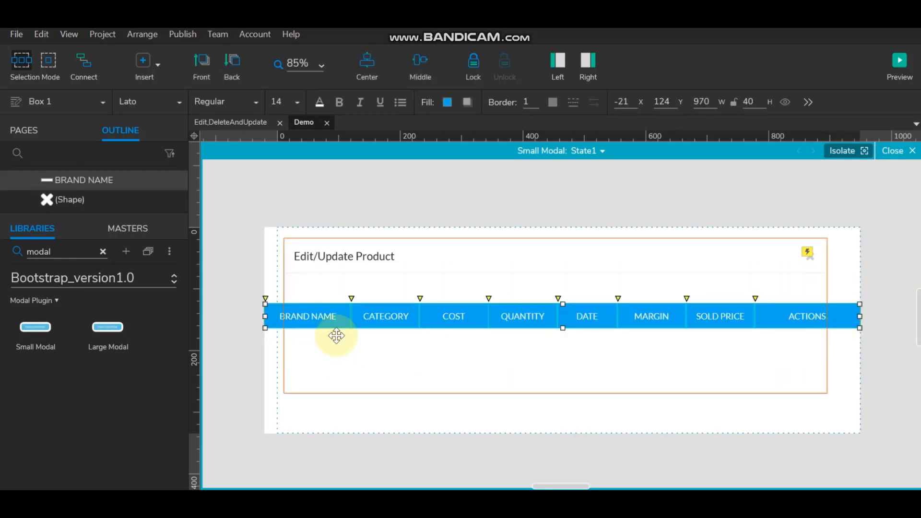
left_click_drag(339, 317, 368, 295)
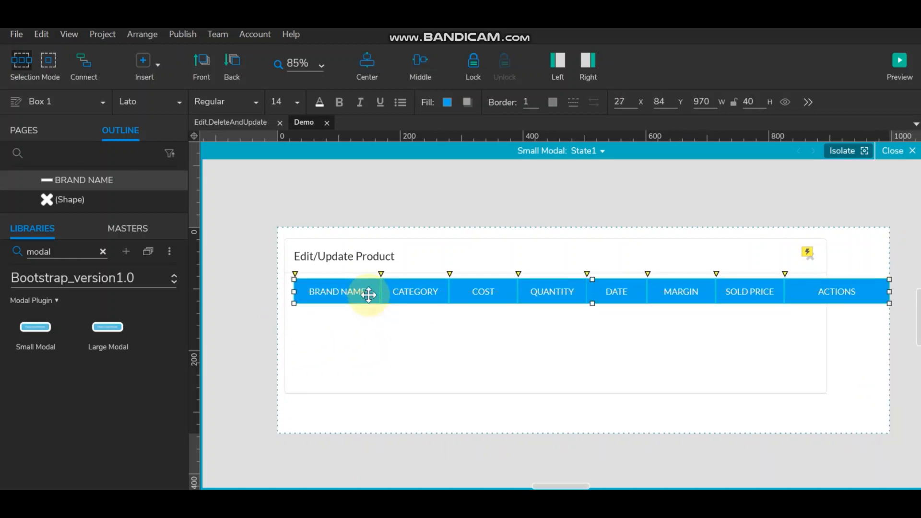
- Clear the widget library search to look for another widget
left_click(102, 251)
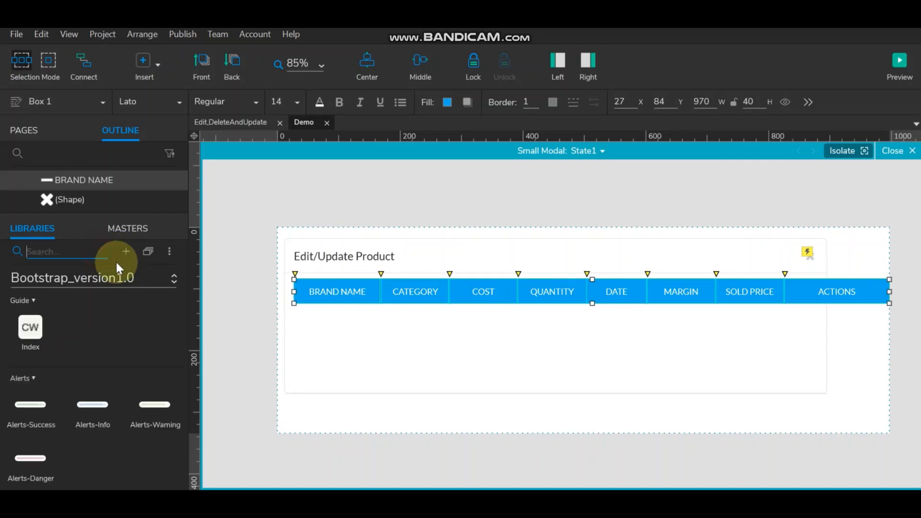
left_click(76, 252)
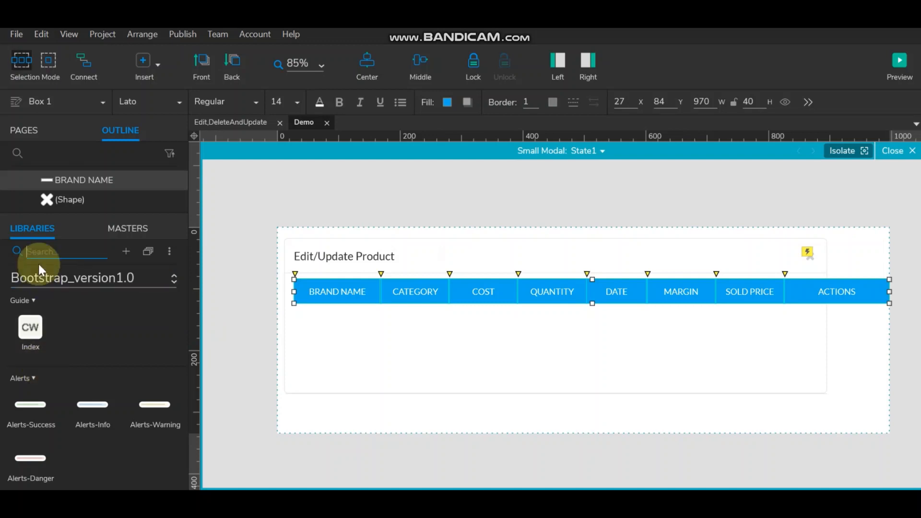
- Find the "Form control: input" widget in the Bootstrap library and place it below the header row at X 27, Y 143
type("form")
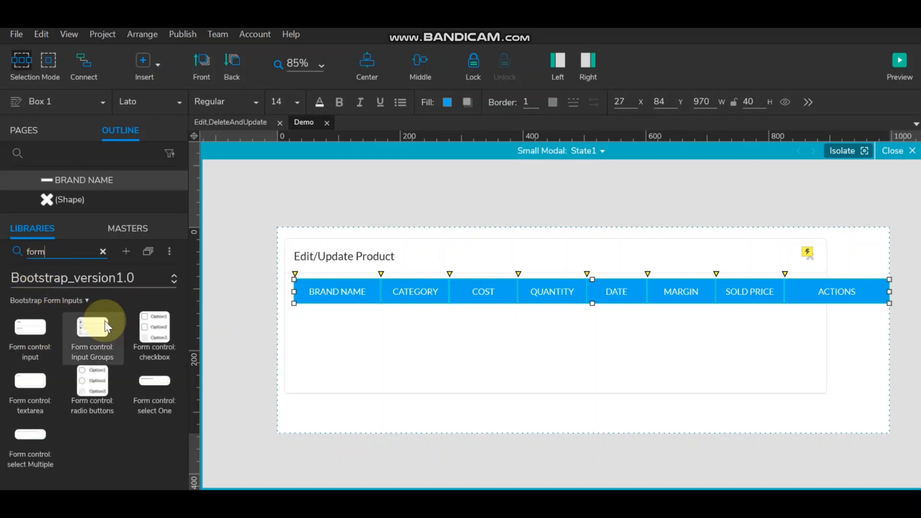
left_click_drag(30, 329, 334, 328)
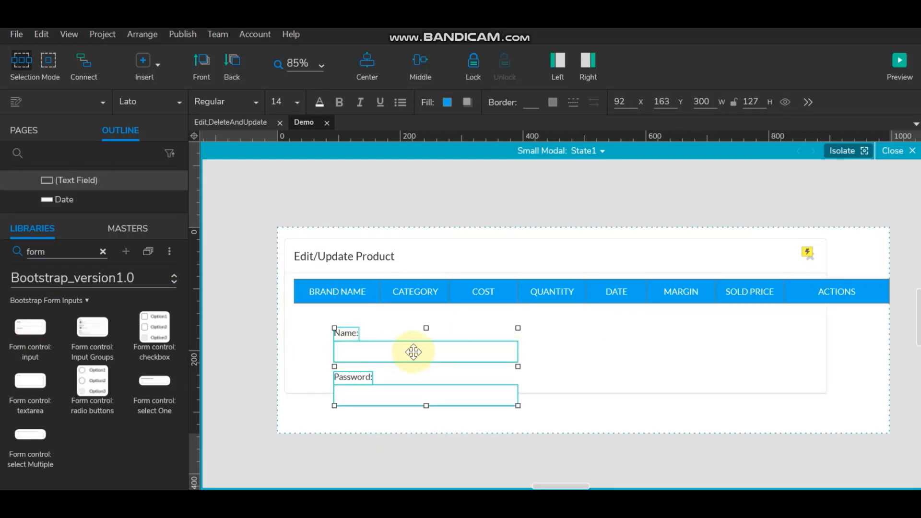
left_click_drag(411, 355, 354, 347)
- Delete the Password label and its text field from the inserted form control
left_click(301, 364)
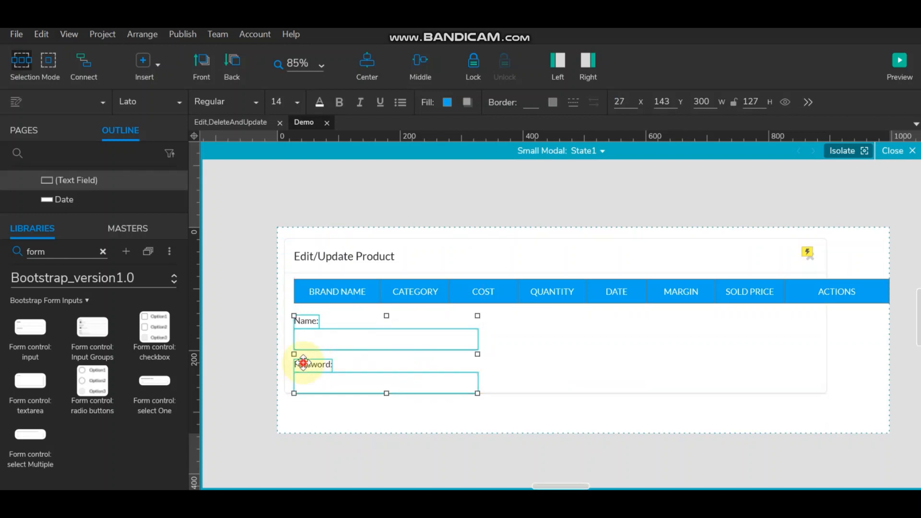
left_click(325, 379, "shift")
key("Delete")
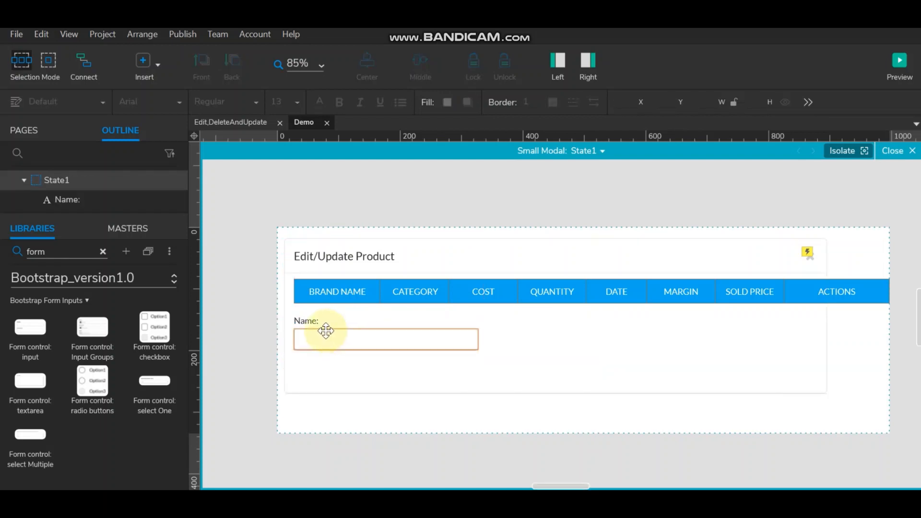
- Replace the "Name:" label's text with "BRAND NAME" copied from the first header cell, pasted as plain text
left_click(308, 318)
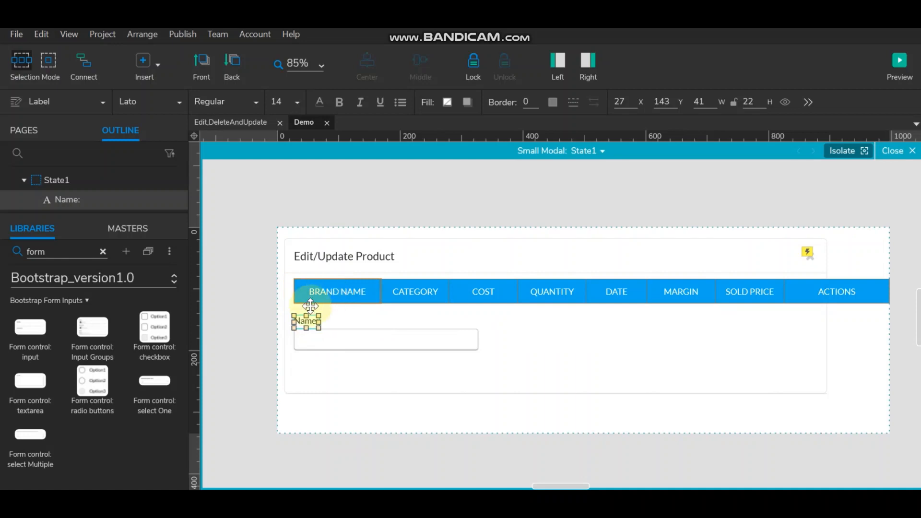
left_click(337, 294)
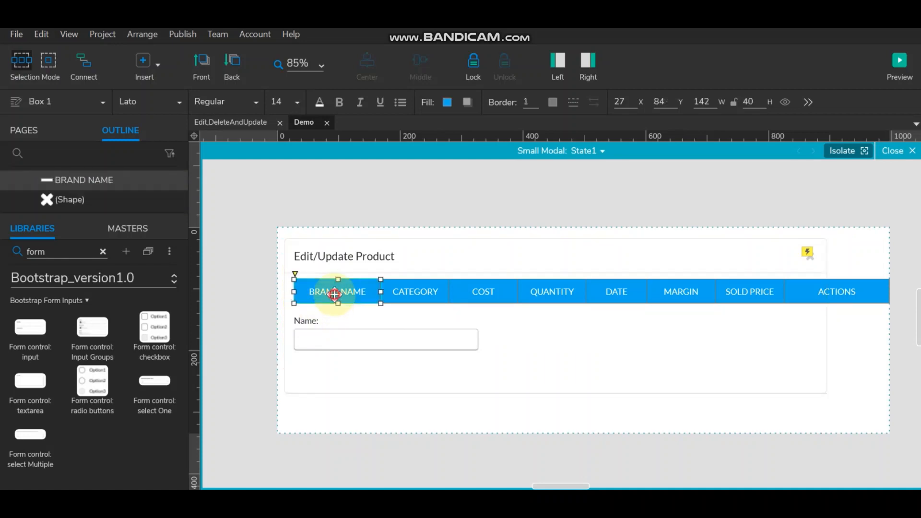
left_click(314, 325)
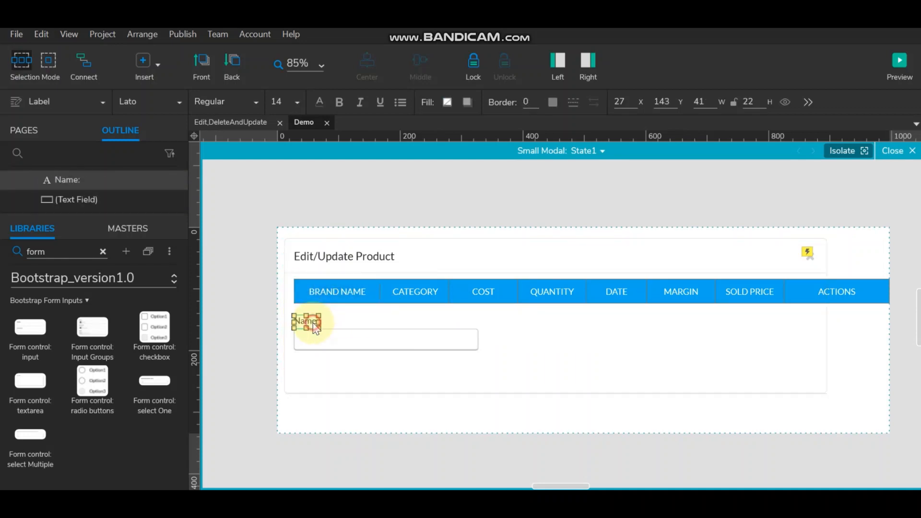
double_click(314, 323)
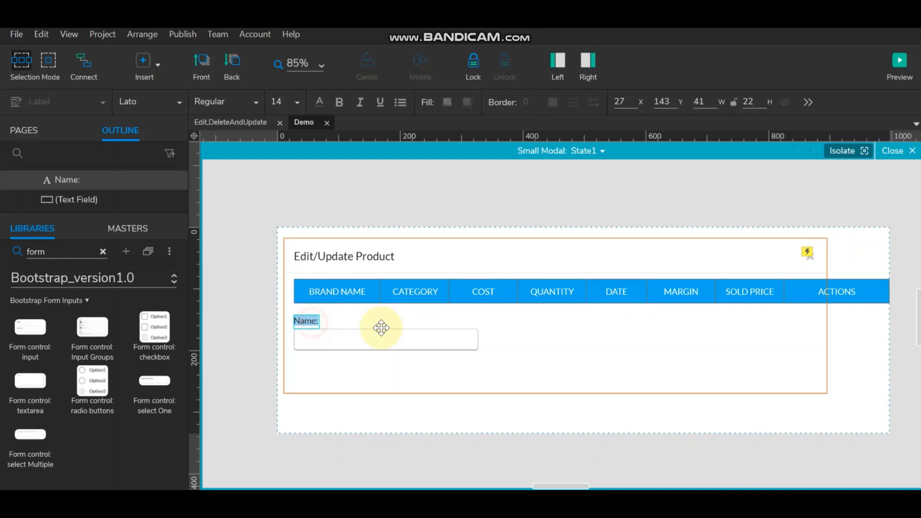
right_click(313, 321)
left_click(344, 377)
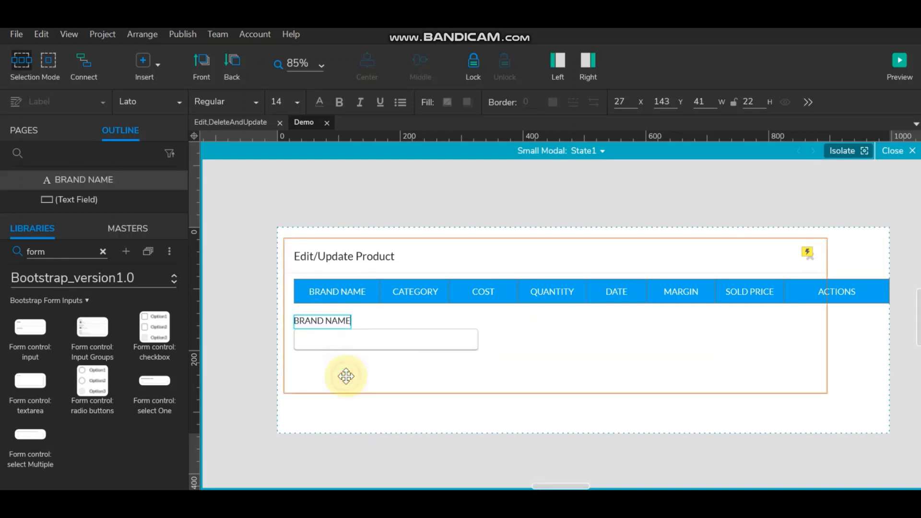
left_click(368, 453)
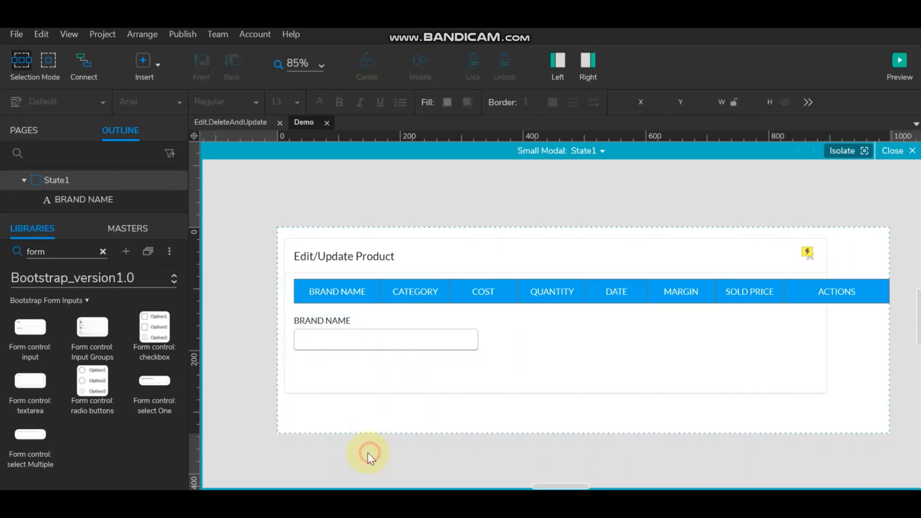
- Narrow the text field under the BRAND NAME label to a width of about 196
left_click(333, 339)
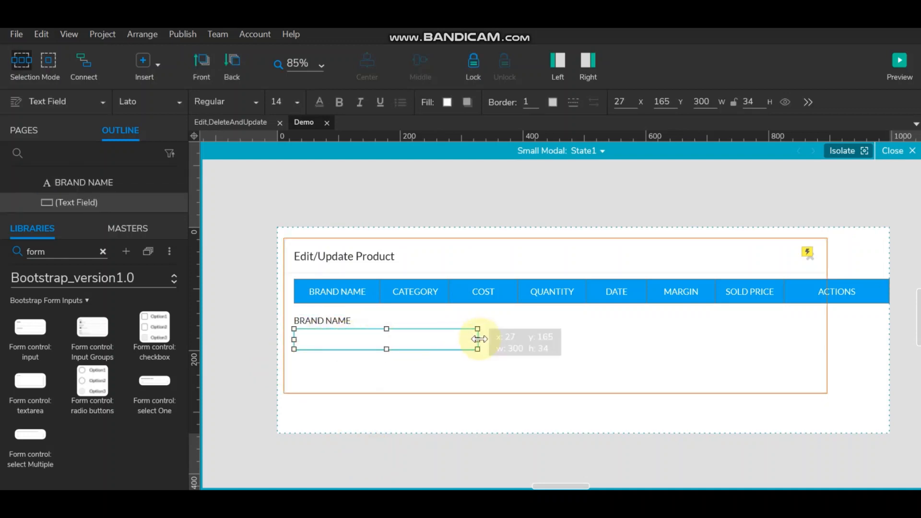
left_click_drag(477, 339, 415, 344)
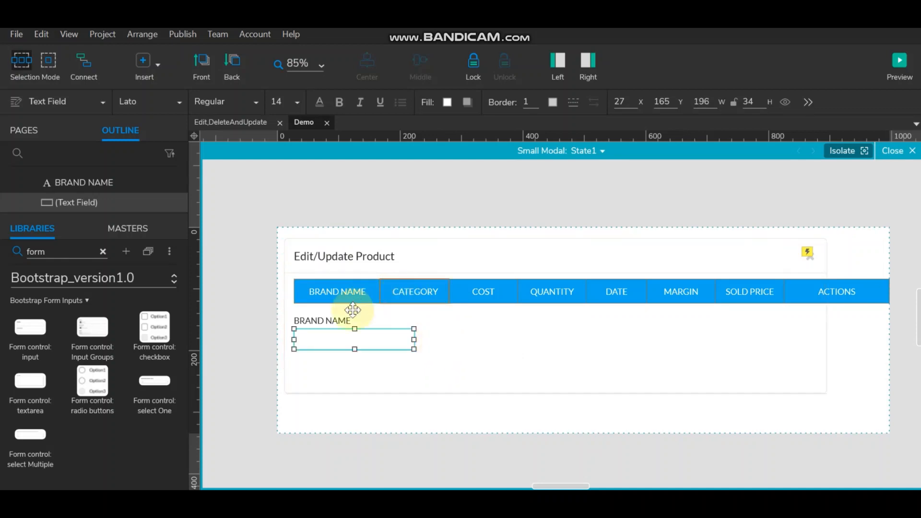
left_click(333, 321)
left_click(341, 338, "ctrl")
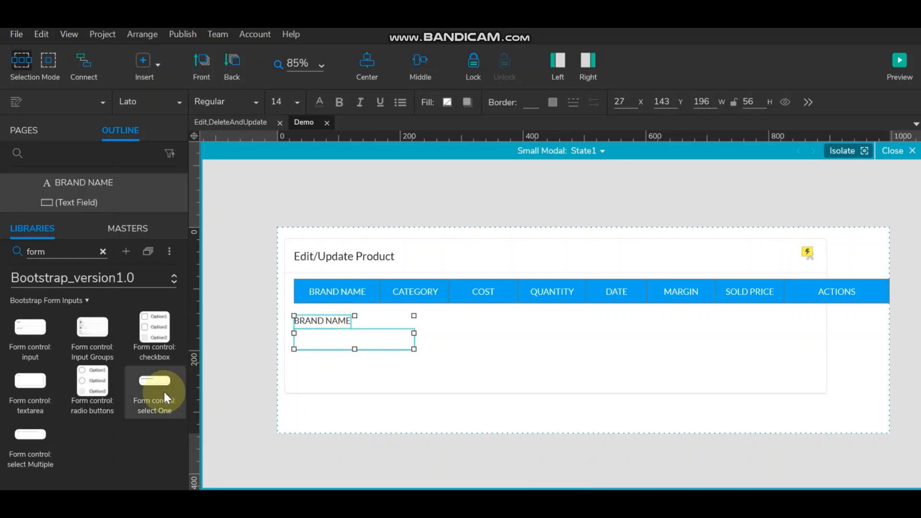
- Place a "Form control: select One" widget beside the brand name field and middle-align its label with the BRAND NAME label
left_click_drag(157, 386, 419, 312)
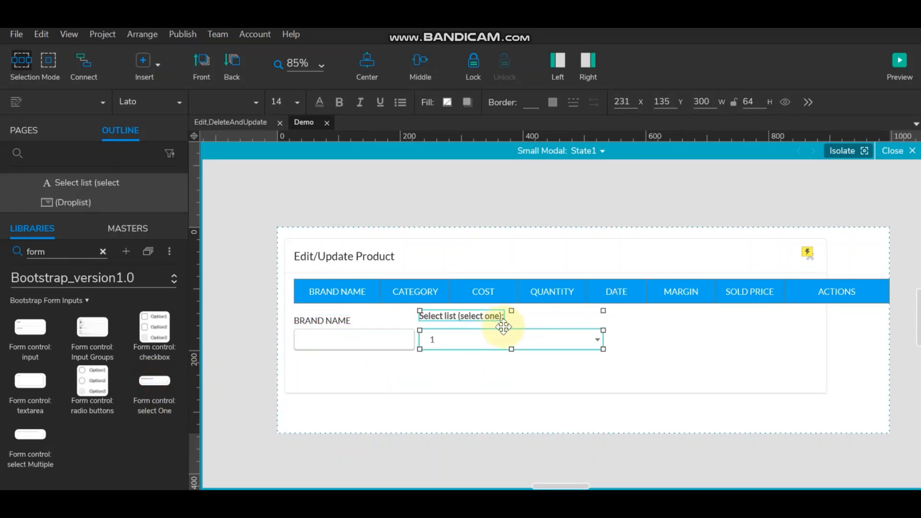
left_click(328, 320)
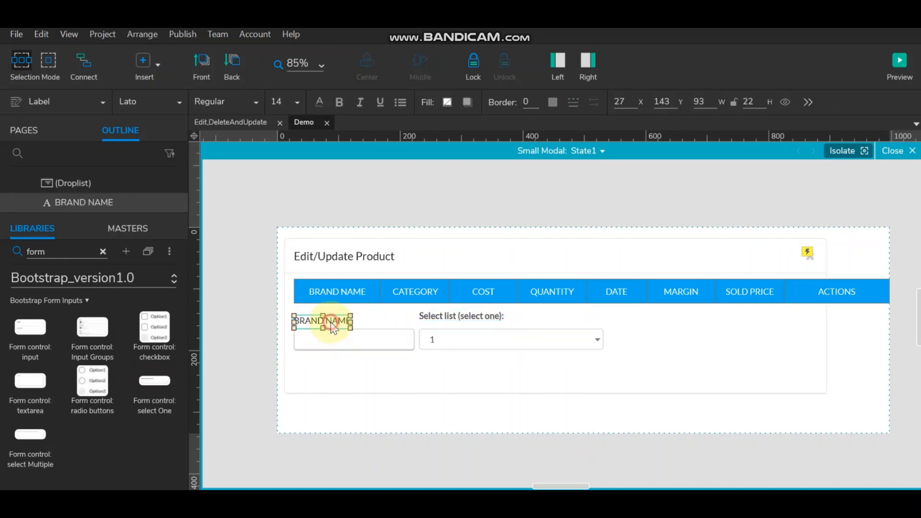
left_click(436, 315, "shift")
left_click(416, 64)
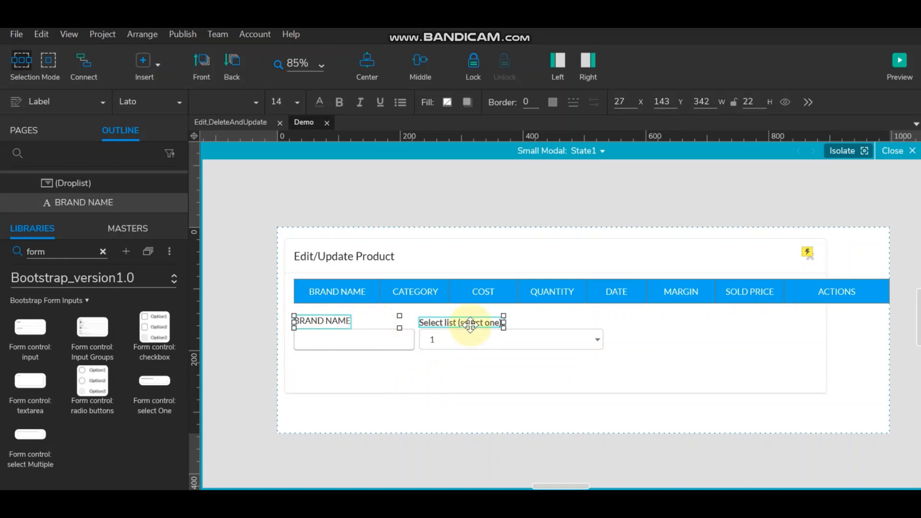
- Set both the BRAND NAME label and the select list label to regular font weight
left_click(337, 103)
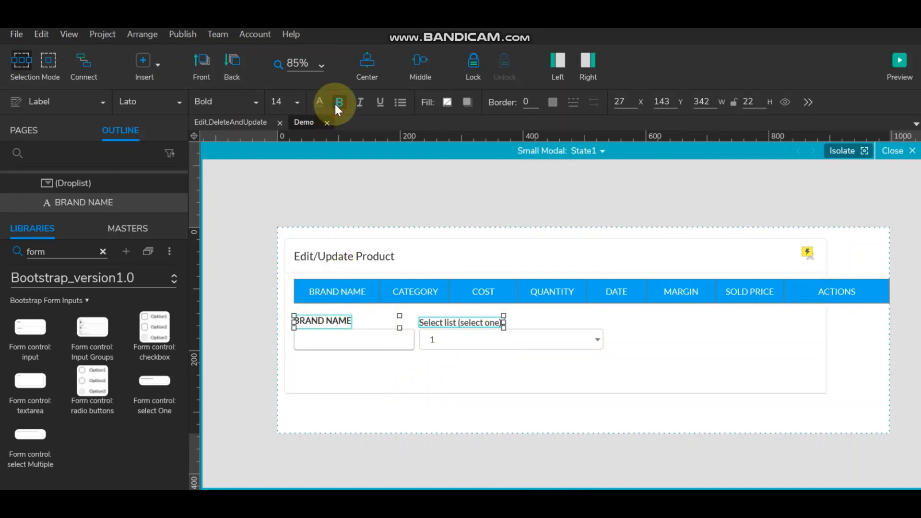
left_click(337, 104)
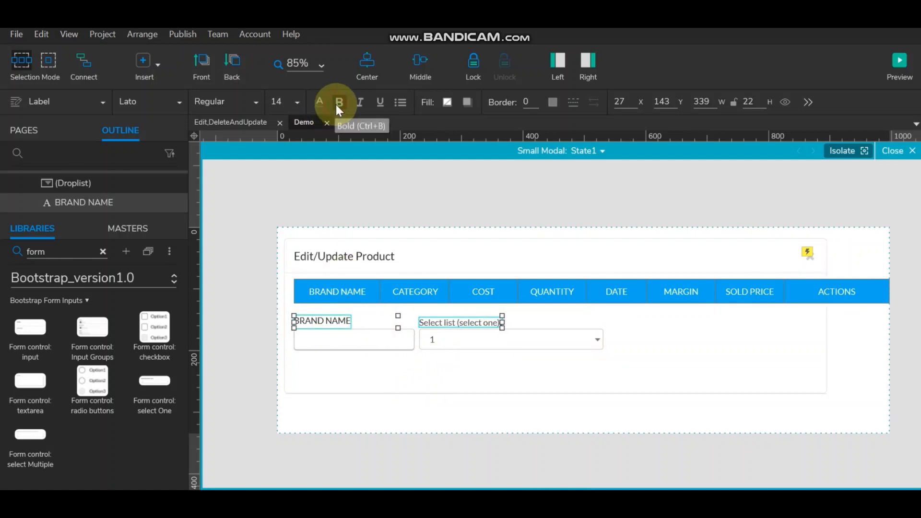
left_click(456, 329)
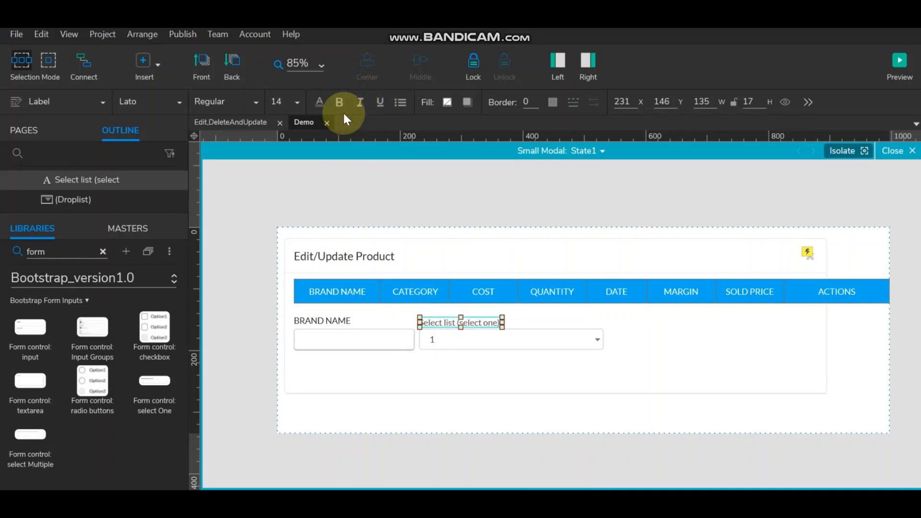
left_click(411, 192)
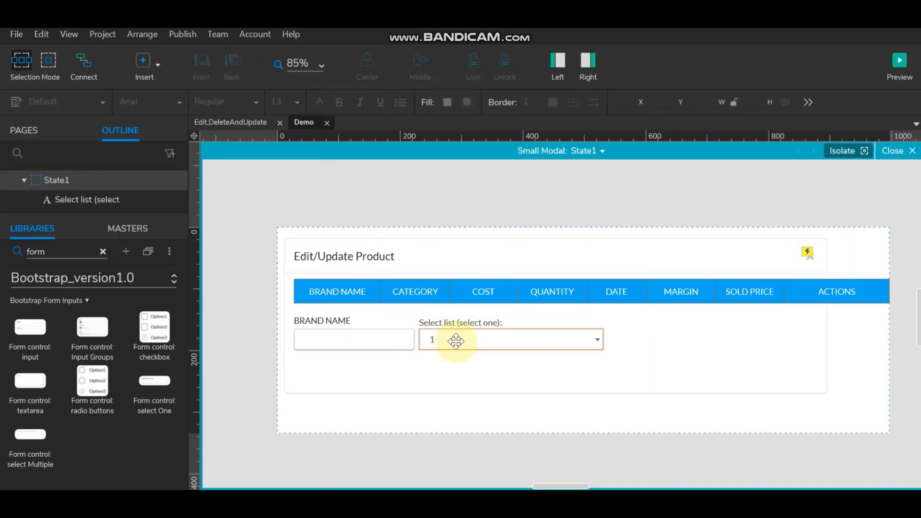
- Replace the select list label's text with "category" copied from the CATEGORY header cell, pasted as plain text
left_click(416, 293)
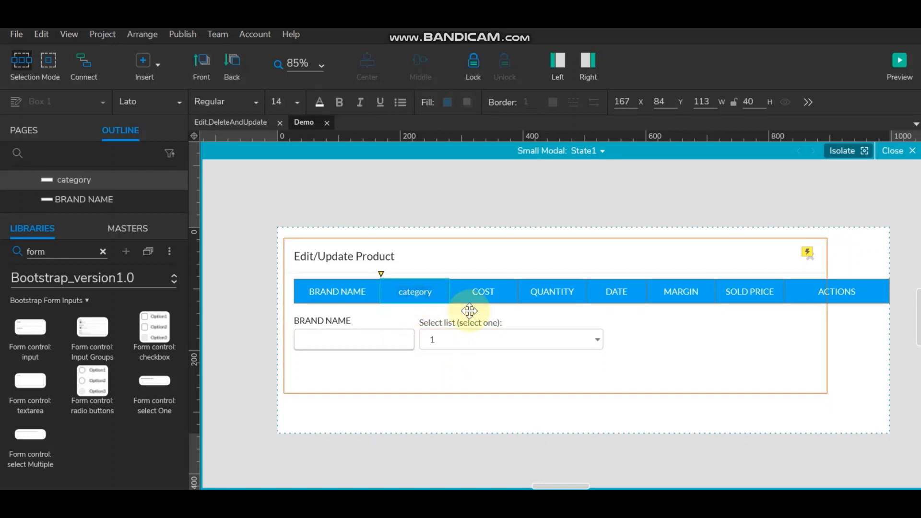
double_click(468, 327)
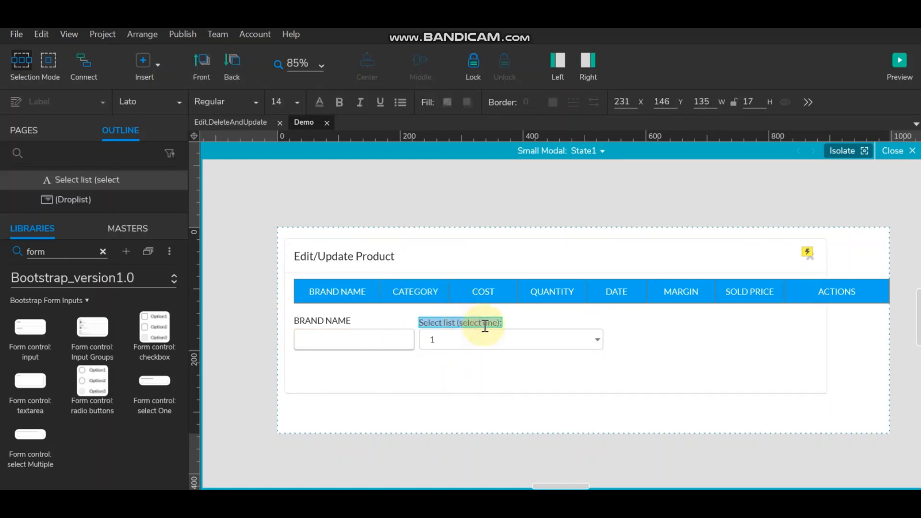
right_click(485, 322)
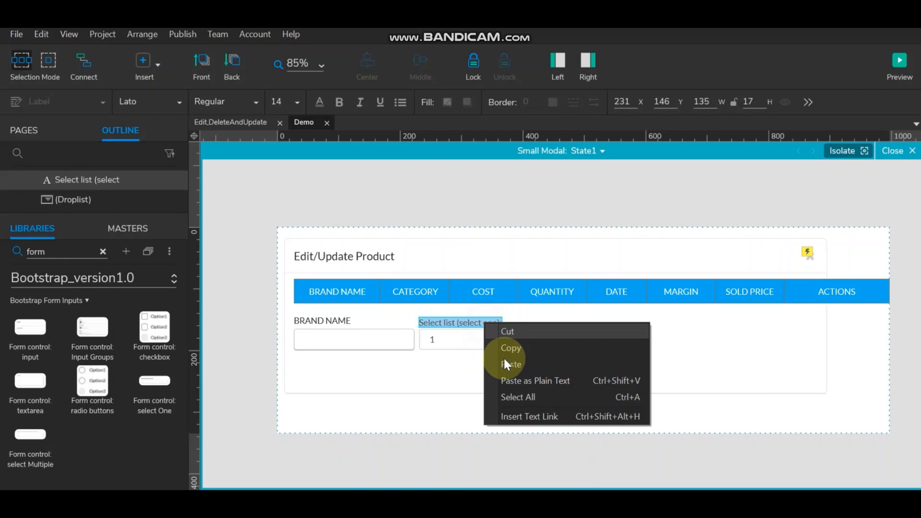
left_click(507, 380)
left_click(515, 454)
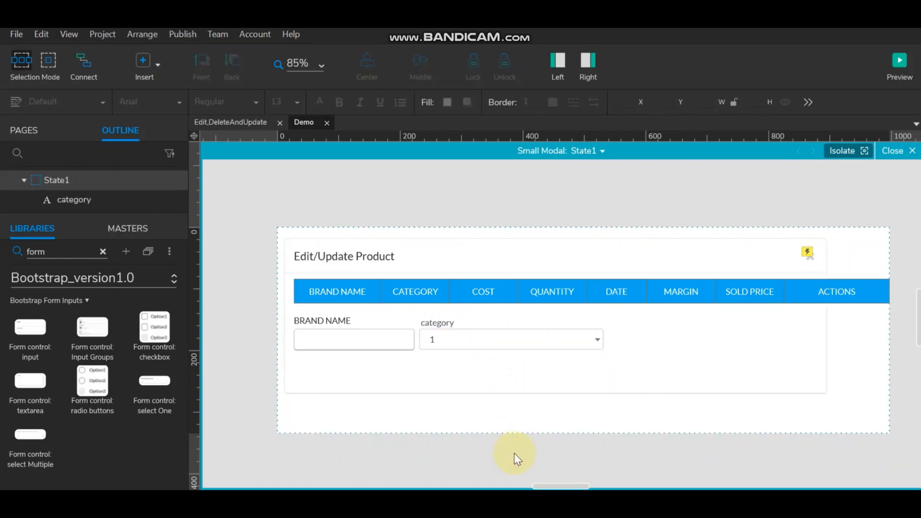
- Set the category droplist's width to 196 to match the brand name text field
left_click(497, 292)
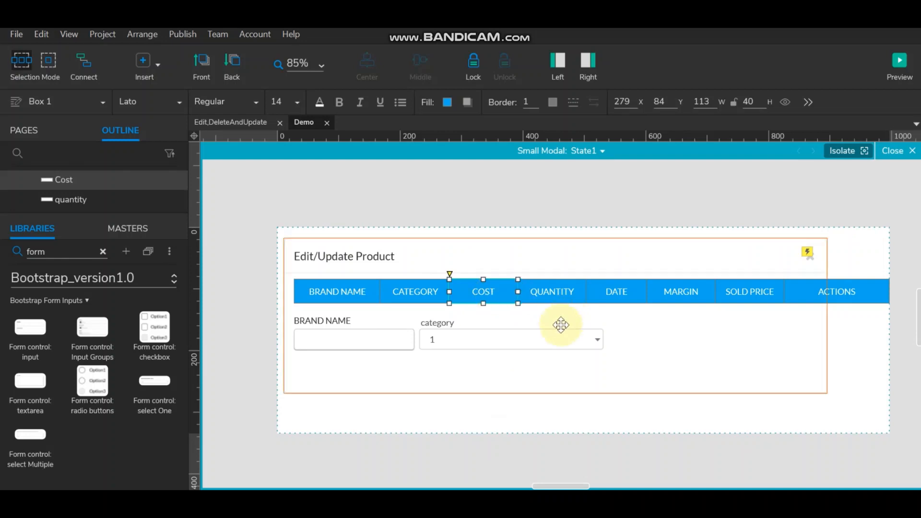
left_click(375, 346)
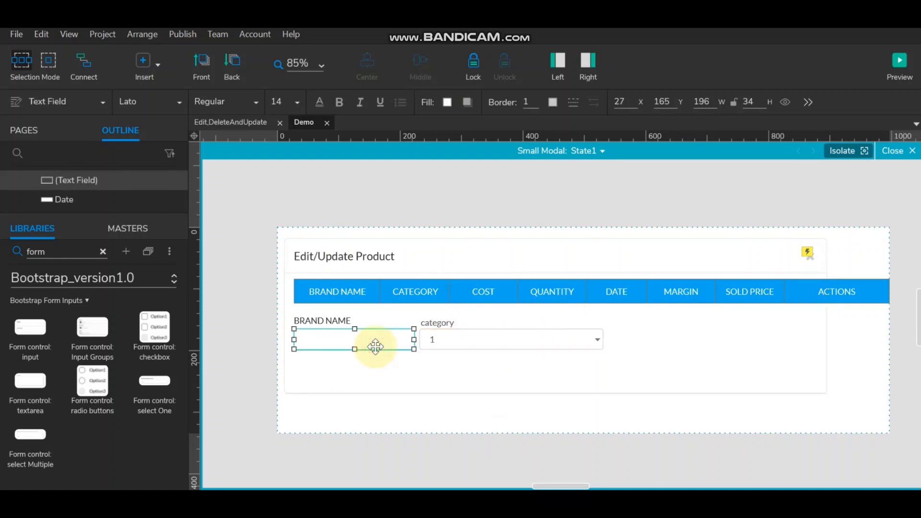
left_click(531, 344)
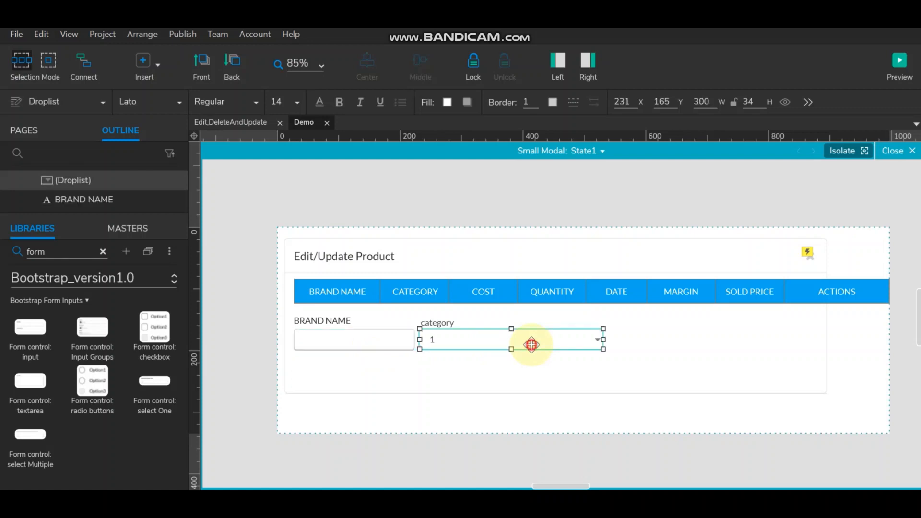
left_click(705, 102)
type("195")
key("Return")
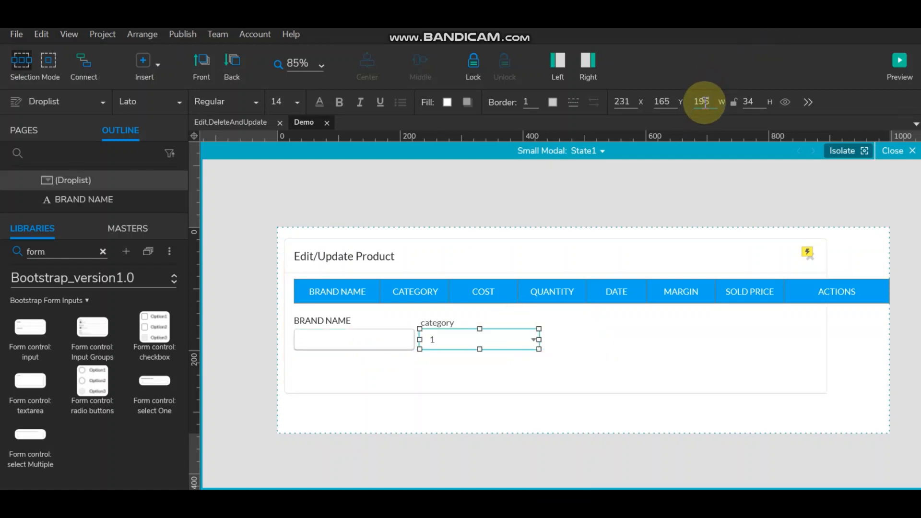
left_click(520, 468)
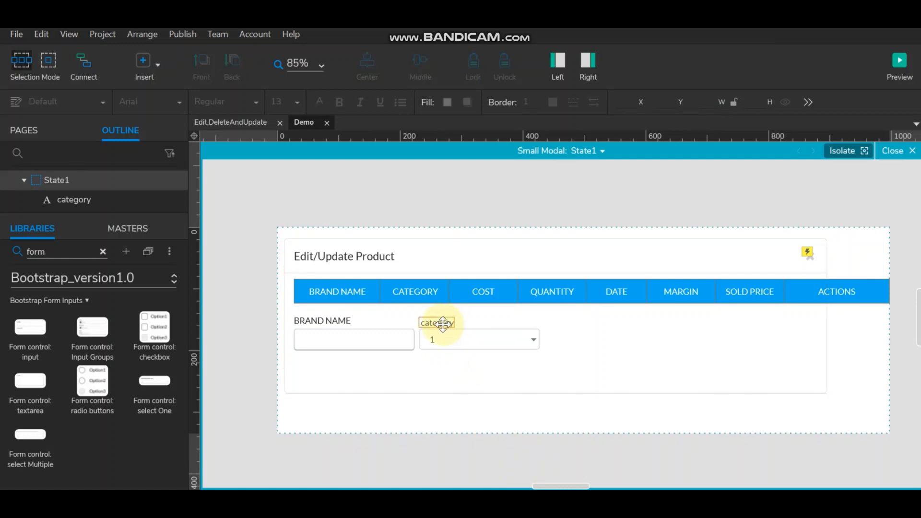
left_click(438, 323)
left_click(426, 291)
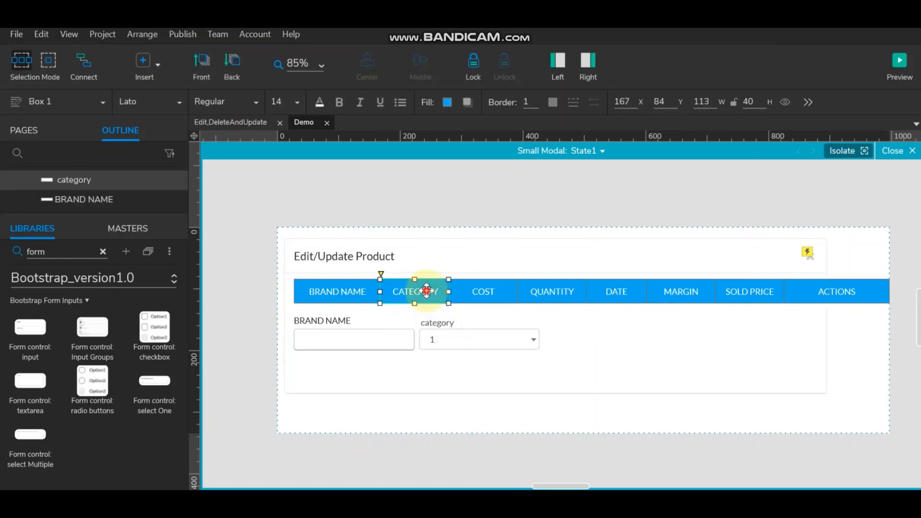
left_click(427, 291)
left_click(344, 453)
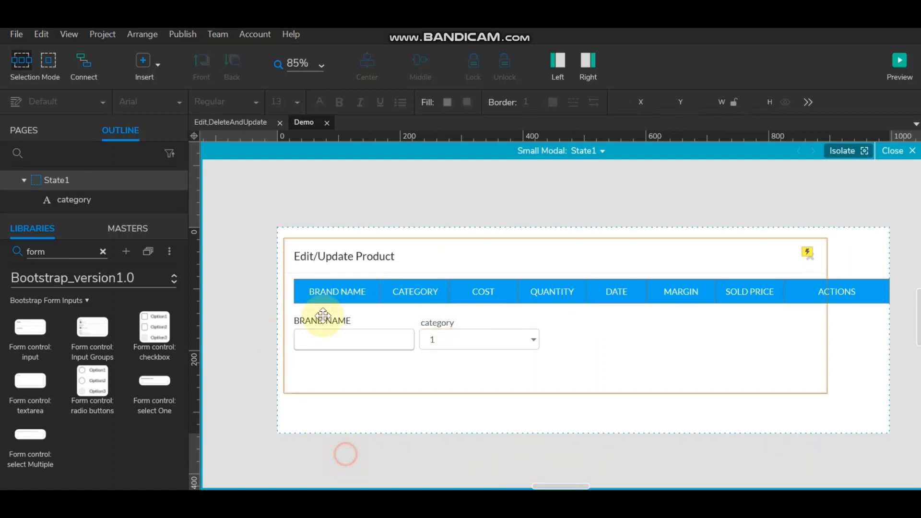
- Move the category label and droplist together to X 243, leaving a gap of 20 from the brand name field
left_click(434, 323)
left_click(460, 342, "shift")
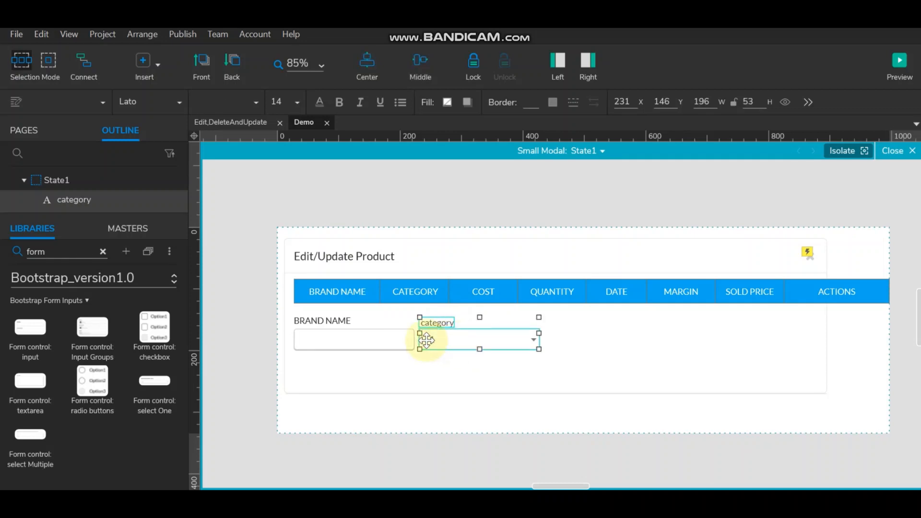
left_click_drag(426, 340, 427, 340)
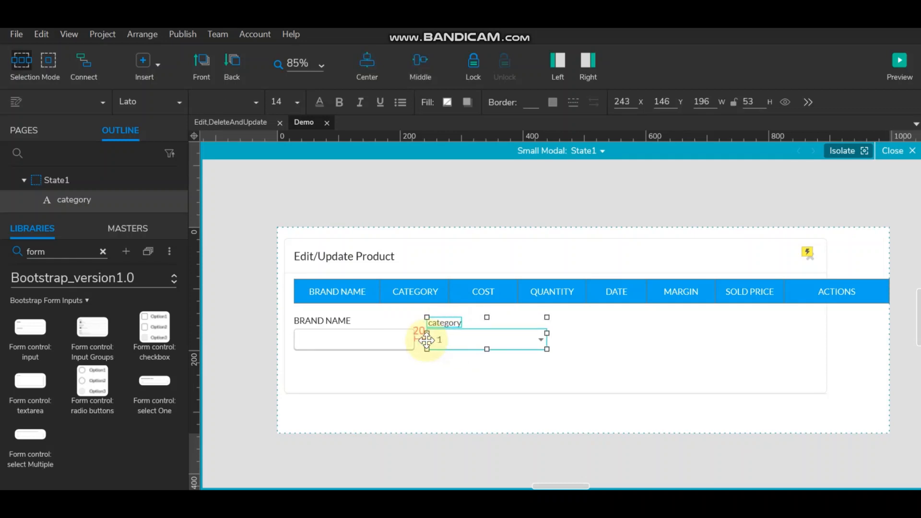
- Duplicate the BRAND NAME label and text field to X 459, with a gap of 20 after the category droplist
left_click(329, 322)
left_click(344, 345, "shift")
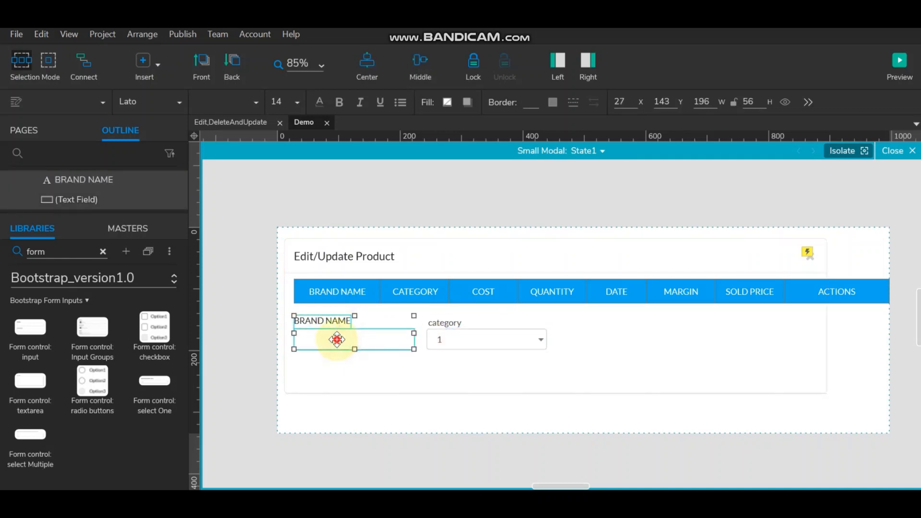
left_click_drag(337, 340, 522, 318)
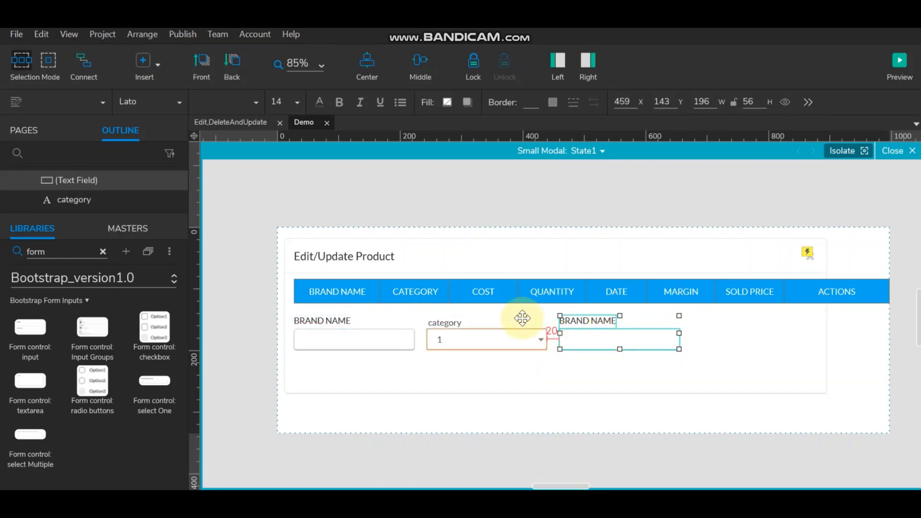
- Replace the text of the copied BRAND NAME label in the third column with "Purchase Price"
left_click(486, 286)
double_click(590, 321)
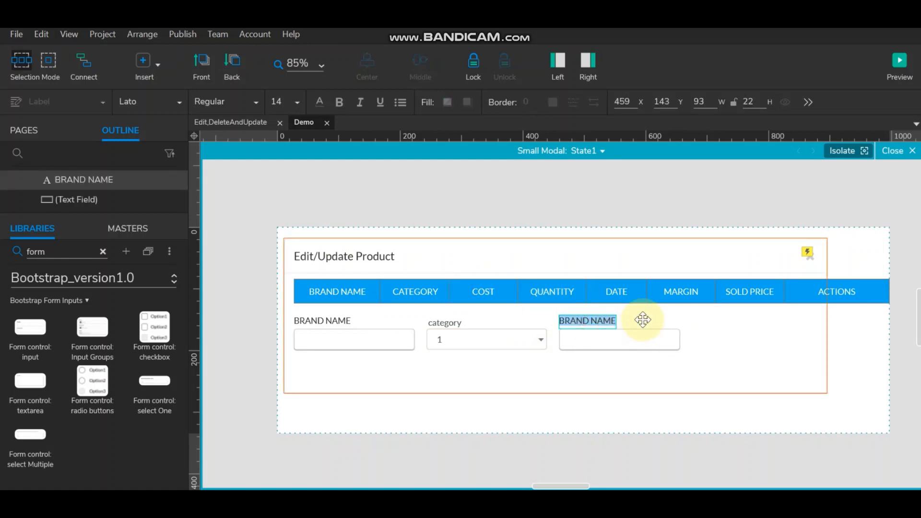
type("Purchase Price")
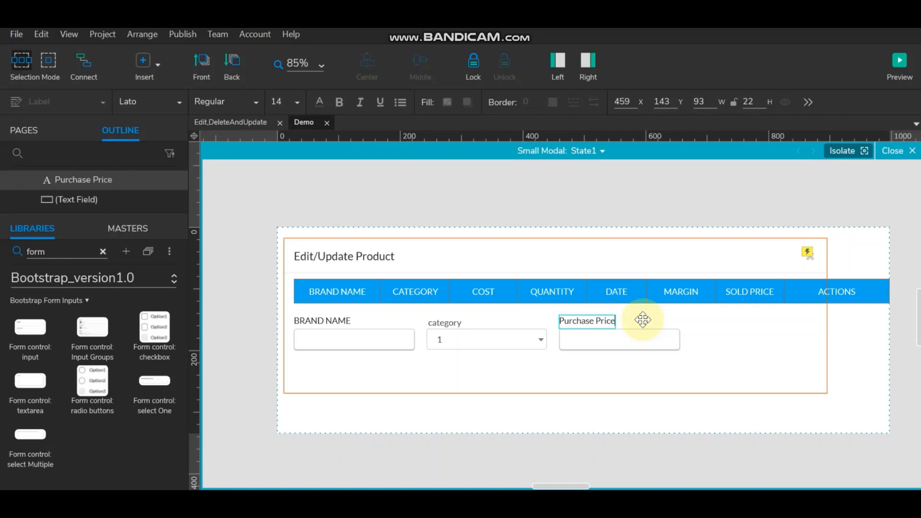
left_click(616, 436)
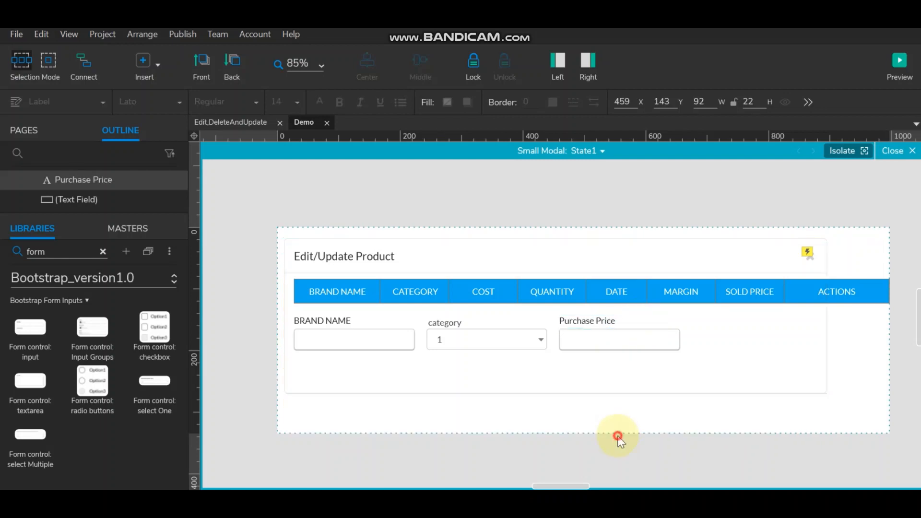
- Duplicate the Purchase Price label and text field to X 27, Y 220, below the brand name field
left_click(582, 321)
left_click(585, 344, "shift")
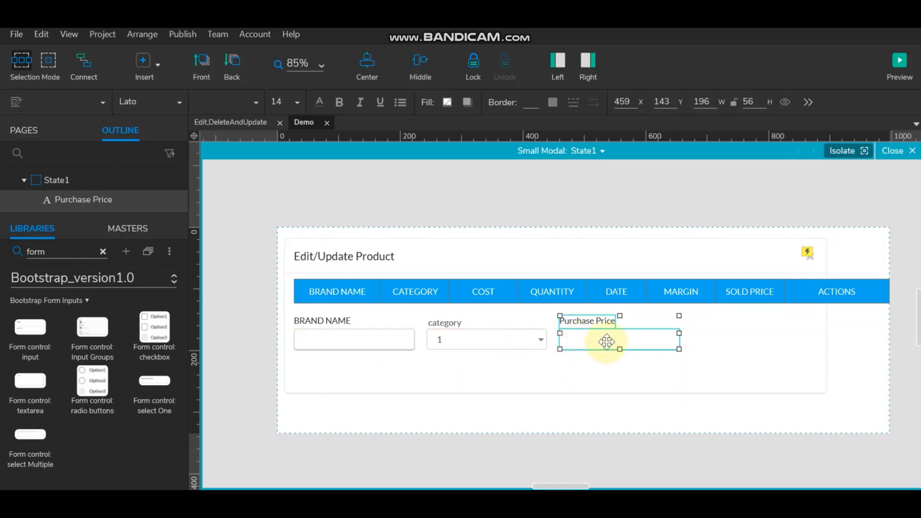
left_click_drag(594, 343, 343, 386)
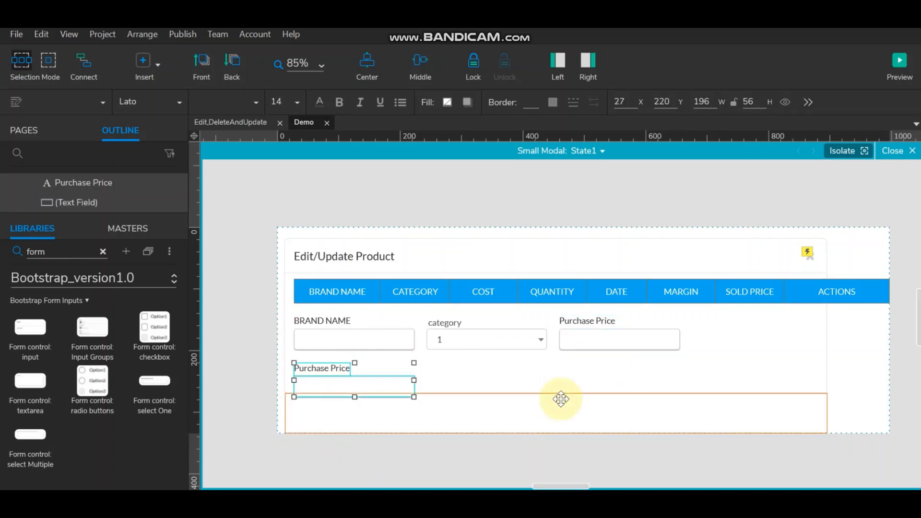
- Change the second-row label's text to "Purchase quantity", pasting "quantity" as plain text from the QUANTITY header cell
left_click(559, 294)
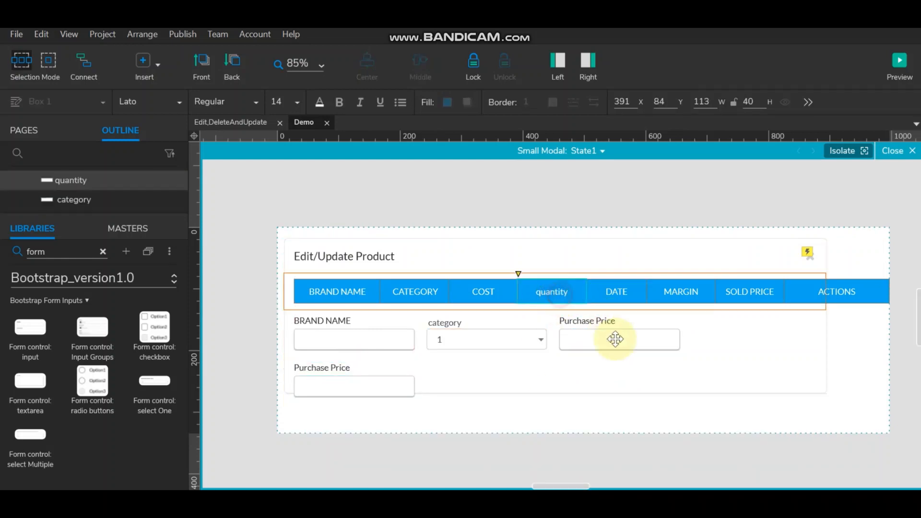
left_click(344, 371)
left_click(338, 370)
left_click(336, 367)
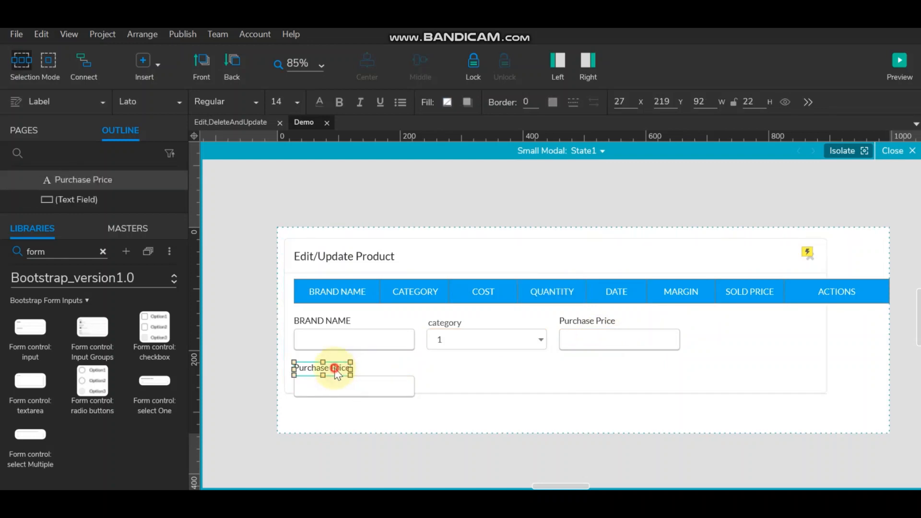
double_click(334, 368)
left_click_drag(331, 368, 387, 368)
type("quantity")
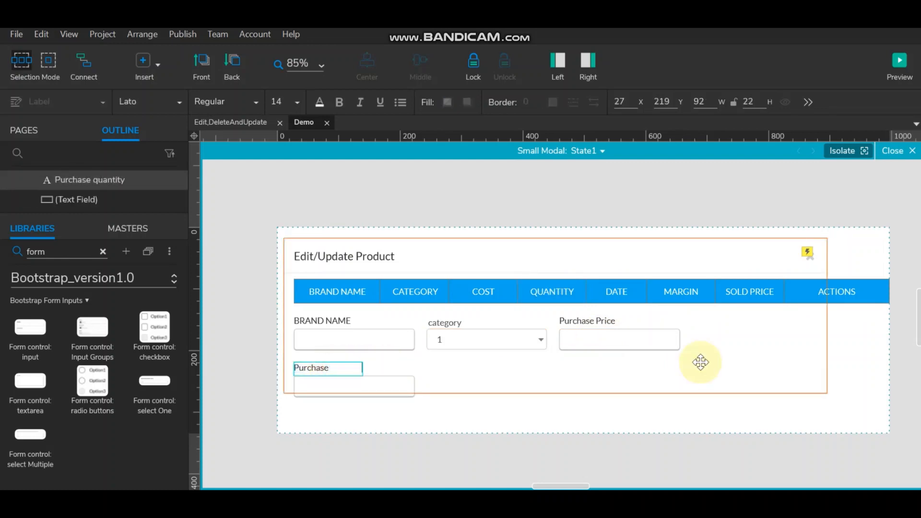
key("ctrl+z")
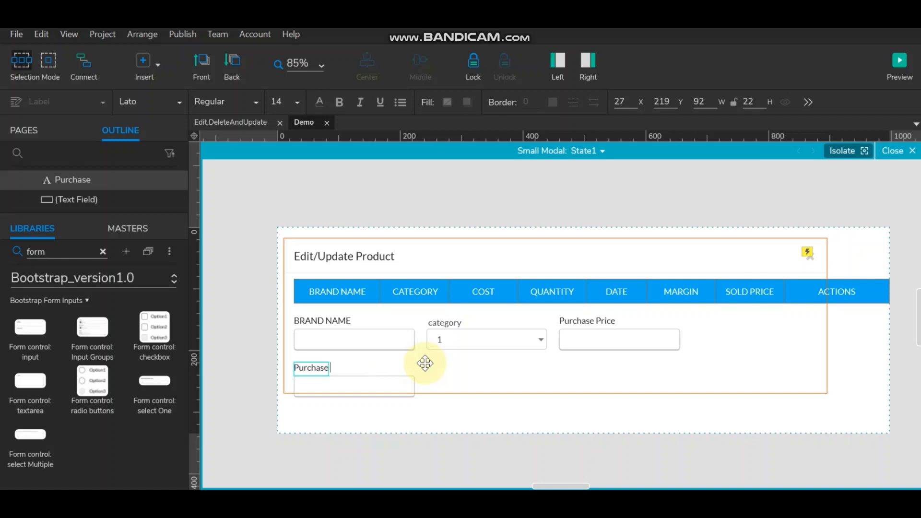
right_click(330, 367)
left_click(384, 428)
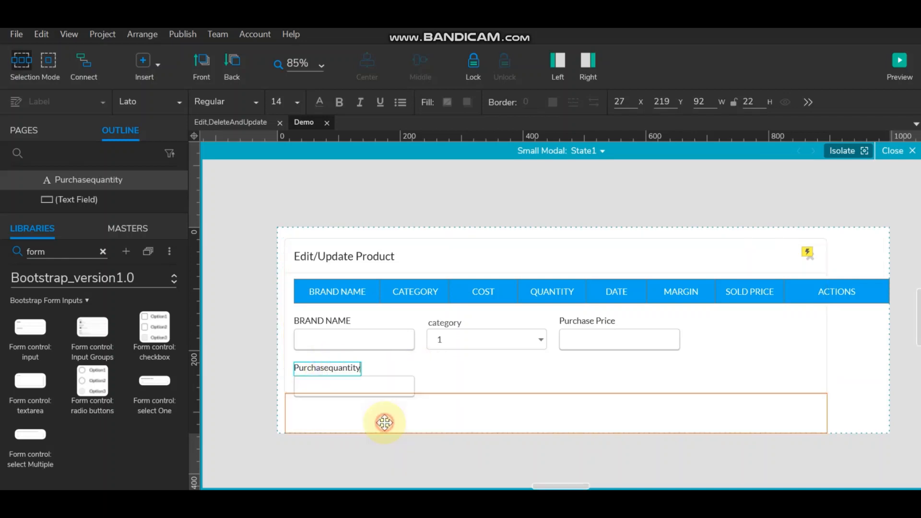
left_click(329, 369)
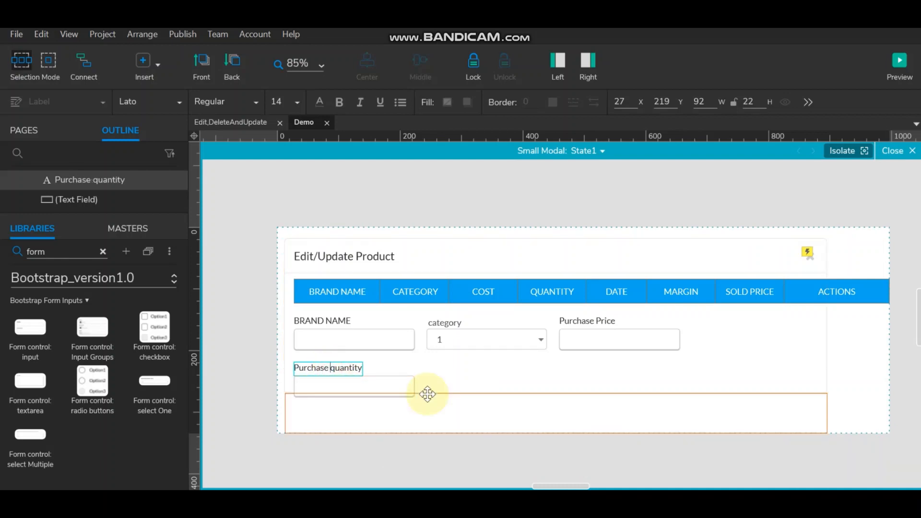
left_click(489, 378)
- Duplicate the Purchase quantity label and text field to X 243, Y 219, below the category droplist
left_click(350, 367)
left_click(384, 388, "ctrl")
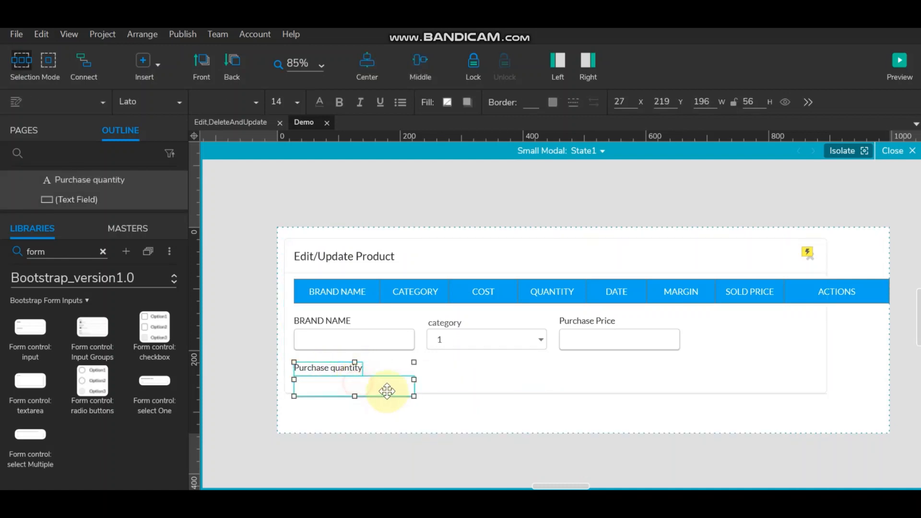
left_click_drag(384, 388, 517, 390)
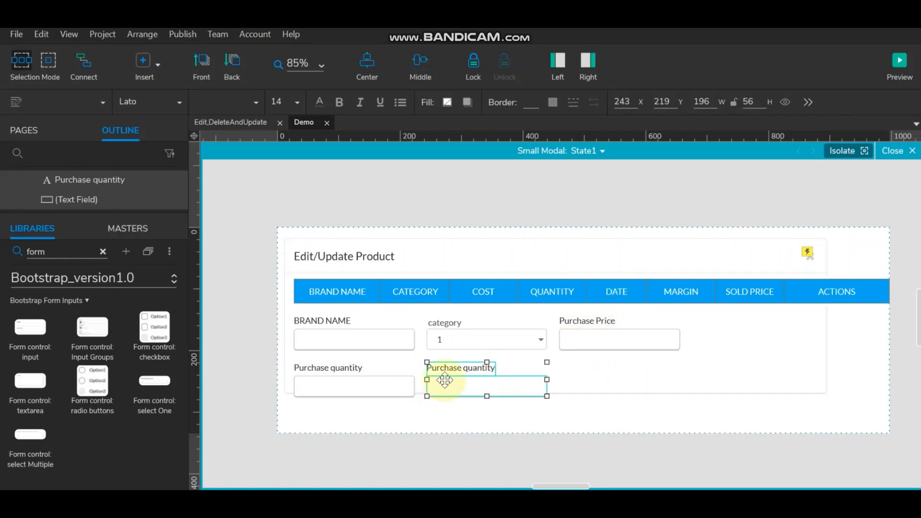
- Change the copied label to "Purchase Date" and duplicate that label and its text field to X 462, Y 219
left_click(460, 367)
double_click(459, 368)
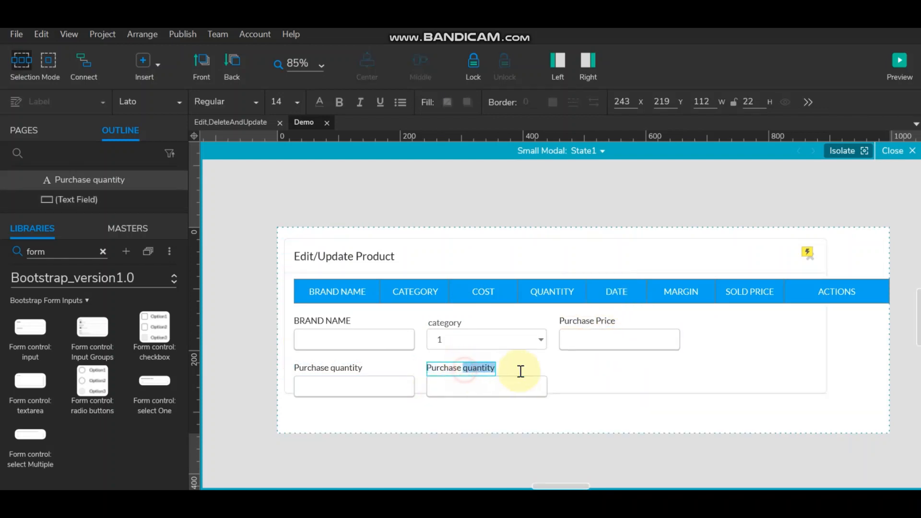
type("Purchase Date")
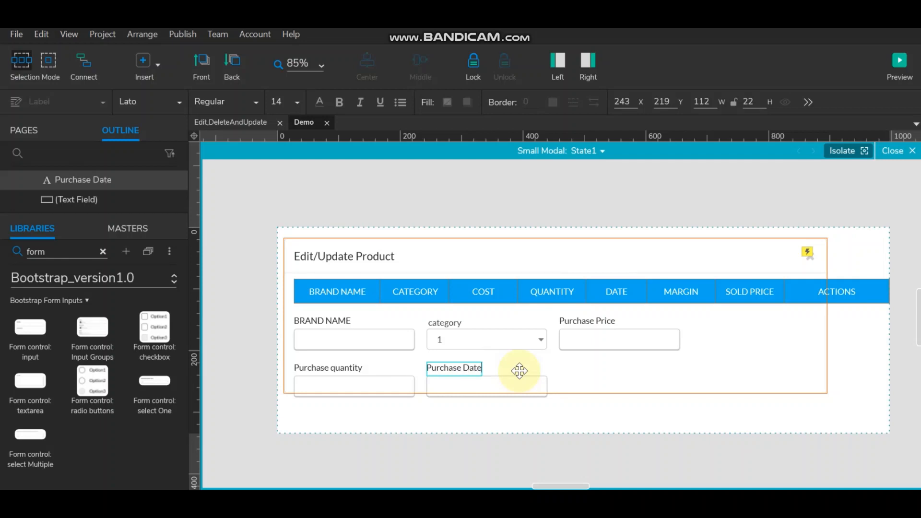
left_click(499, 462)
left_click_drag(475, 382, 625, 382)
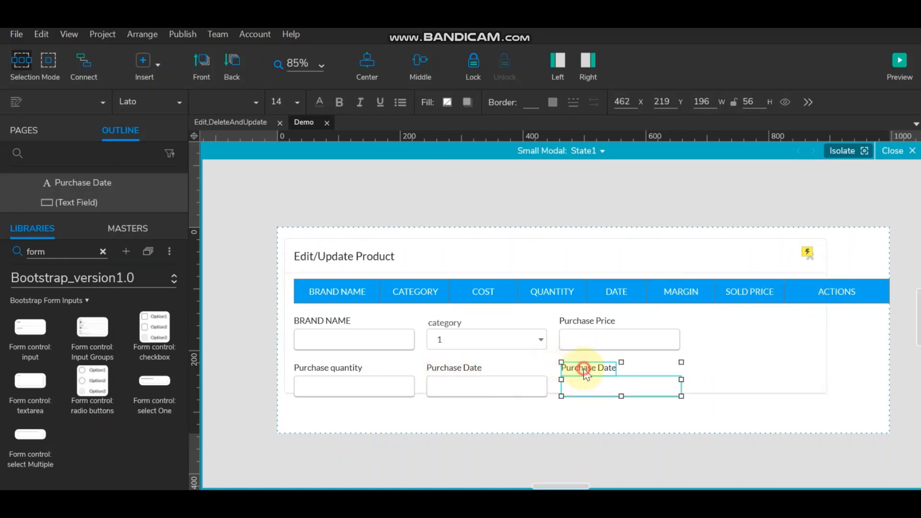
- Change the text of the copied Purchase Date label in the third column to "Selling Date"
double_click(599, 371)
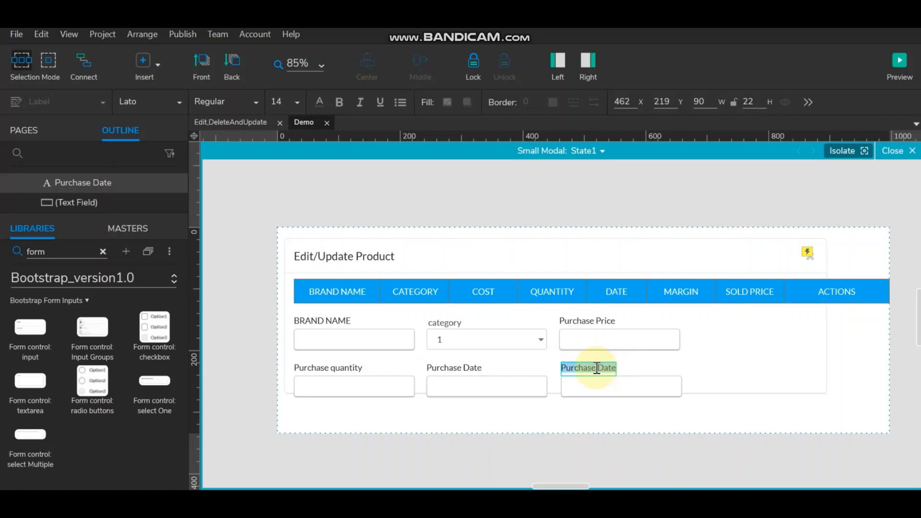
left_click(597, 368)
left_click_drag(597, 368, 559, 370)
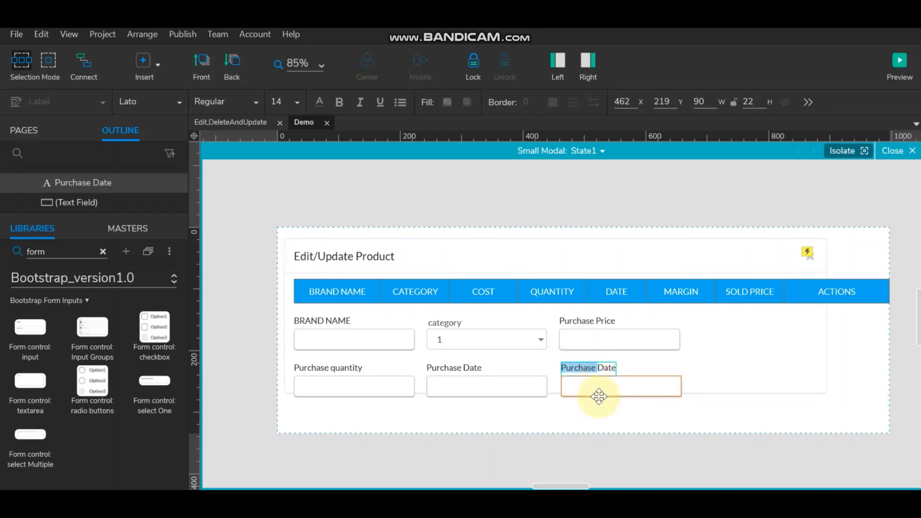
type("Selling")
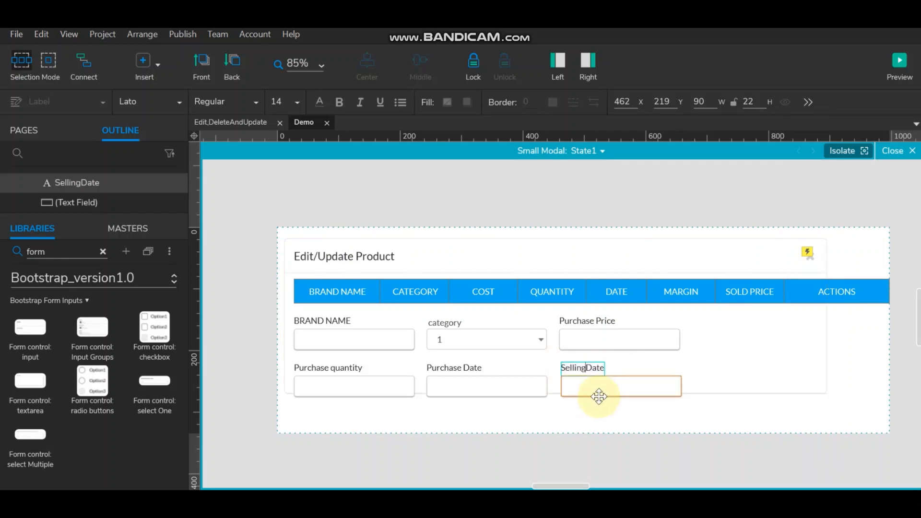
left_click(585, 368)
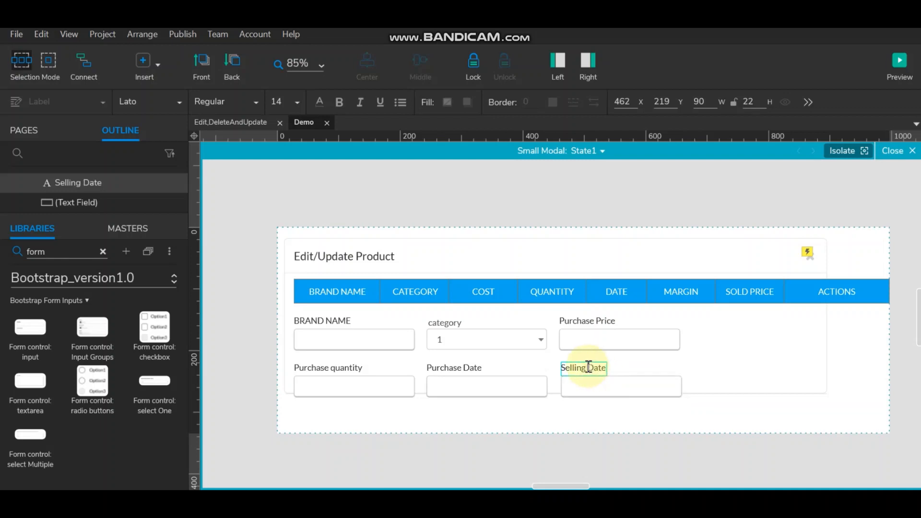
- Replace the whole text of the second row's third label with "Margin"
left_click_drag(588, 367, 612, 367)
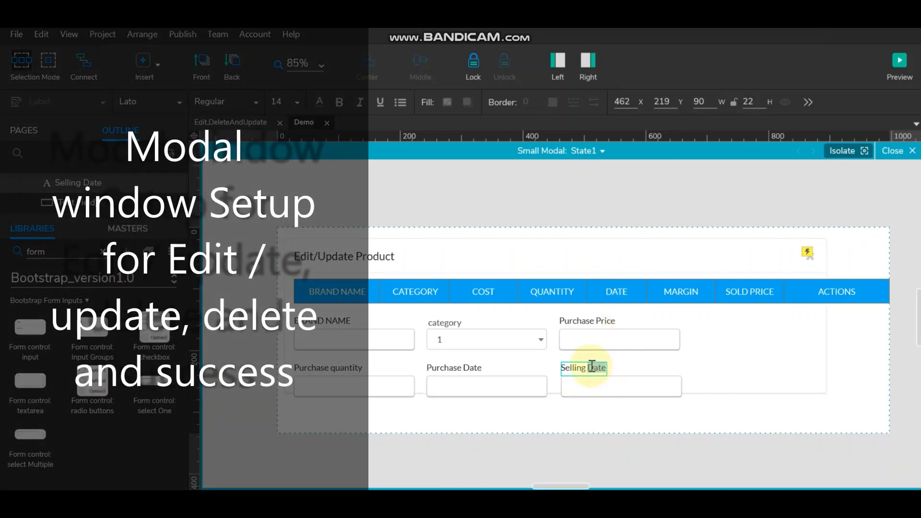
left_click(590, 365)
double_click(591, 367)
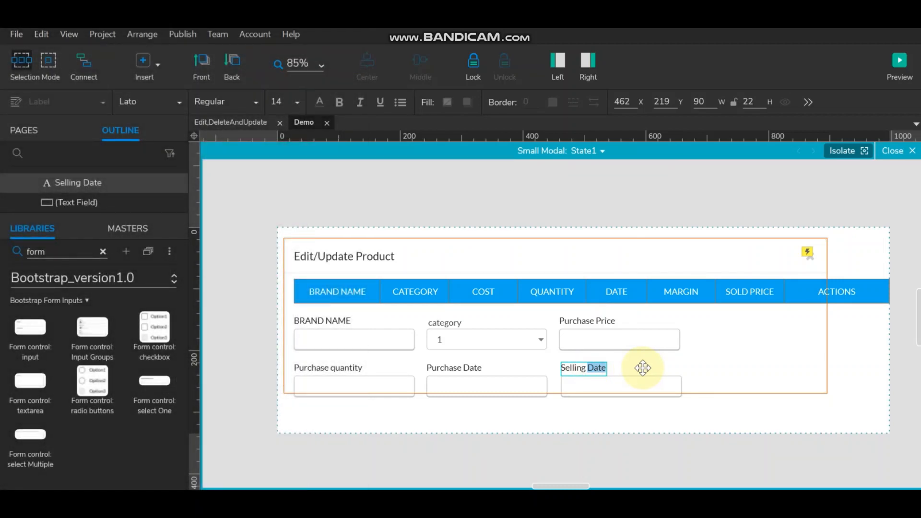
key("BackSpace")
key("BackSpace")
key("BackSpace")
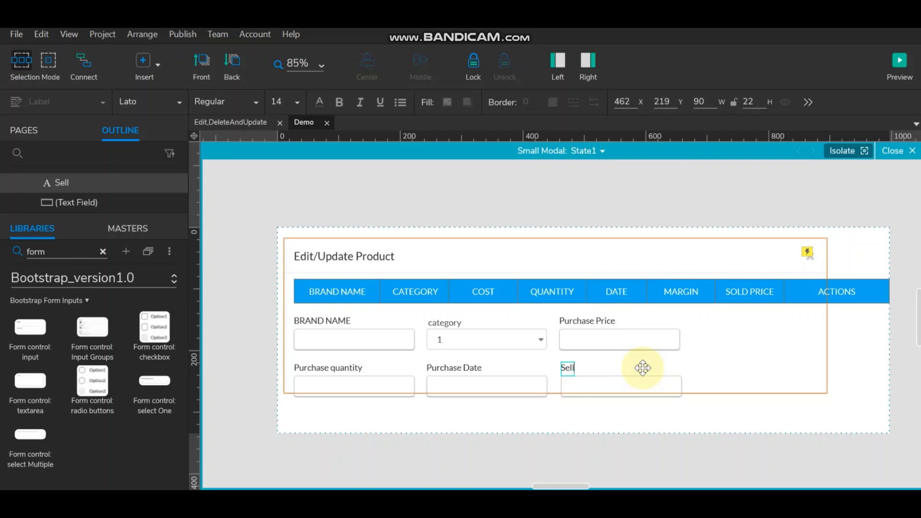
key("BackSpace")
key("BackSpace")
type("M")
left_click(503, 476)
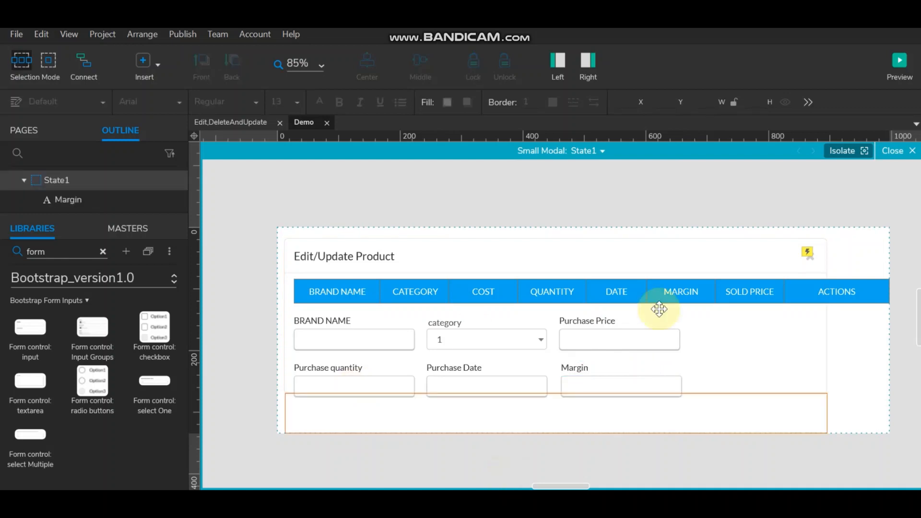
- Extend the modal's background rectangle downward to a height of 328
left_click(743, 367)
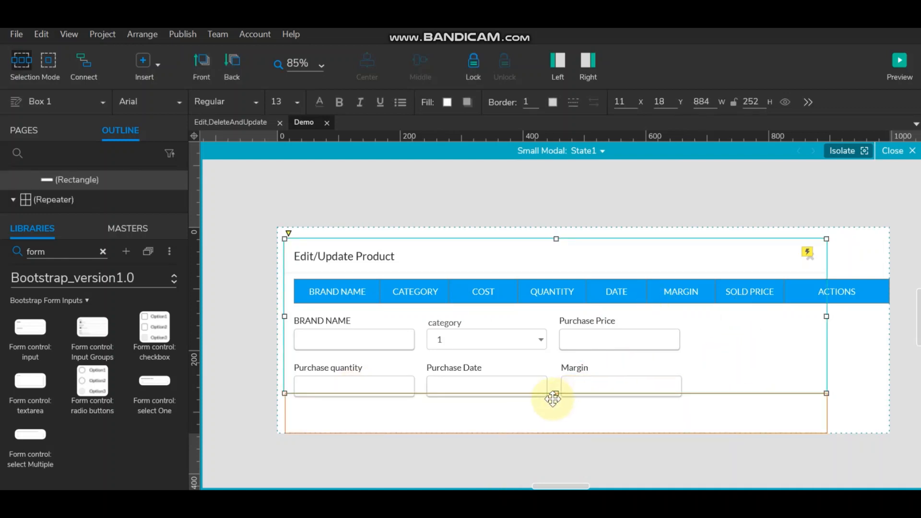
left_click_drag(556, 393, 555, 421)
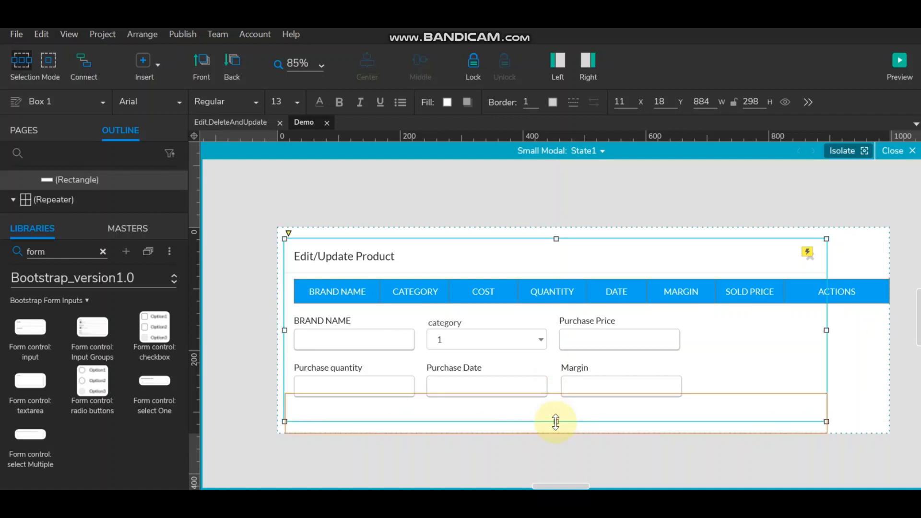
left_click(821, 460)
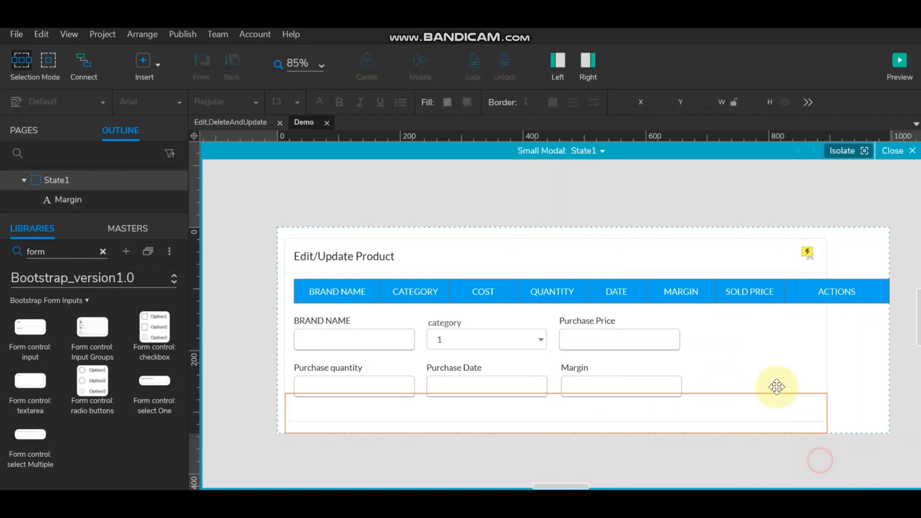
left_click(763, 405)
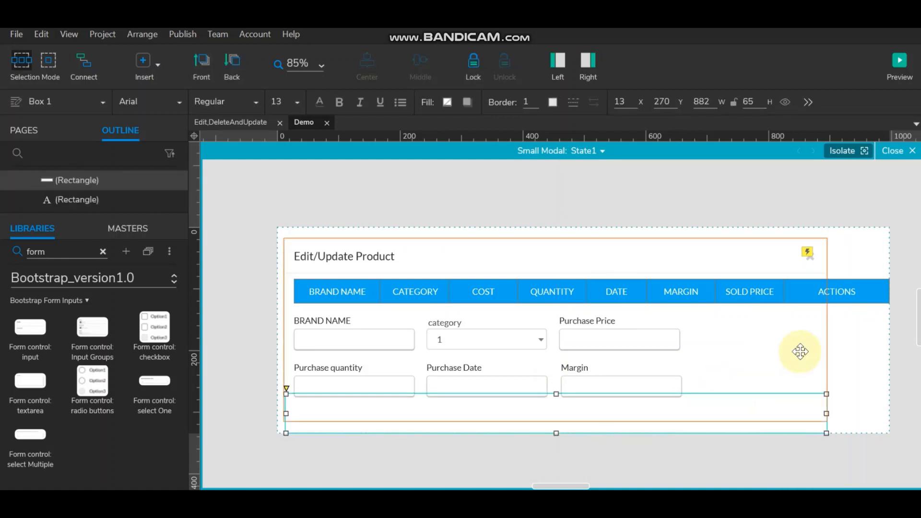
left_click(799, 351)
left_click_drag(556, 422, 556, 438)
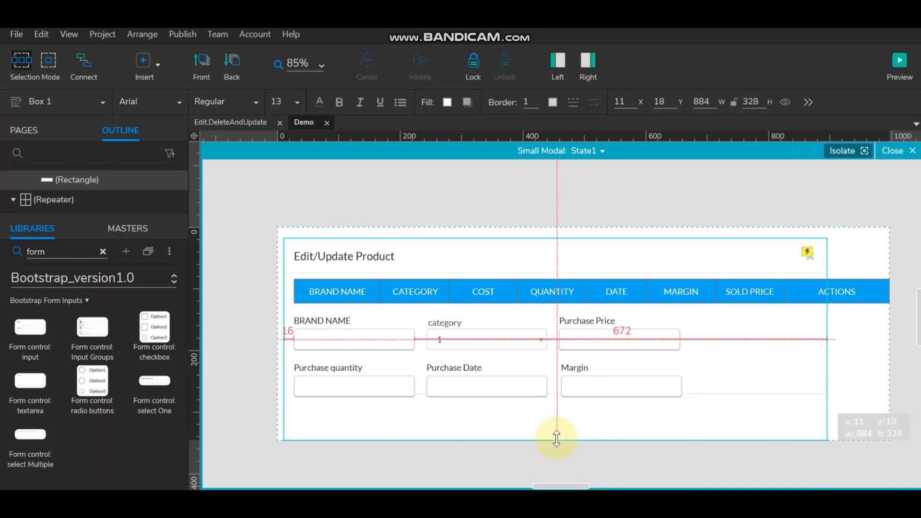
- Move the modal's footer rectangle down to X 11, Y 291, clear of the second row of fields
left_click(695, 411)
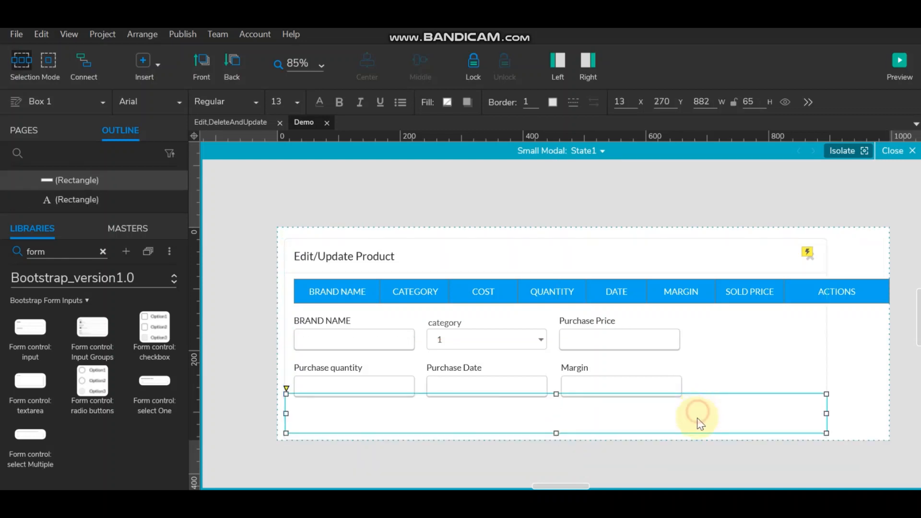
left_click(722, 465)
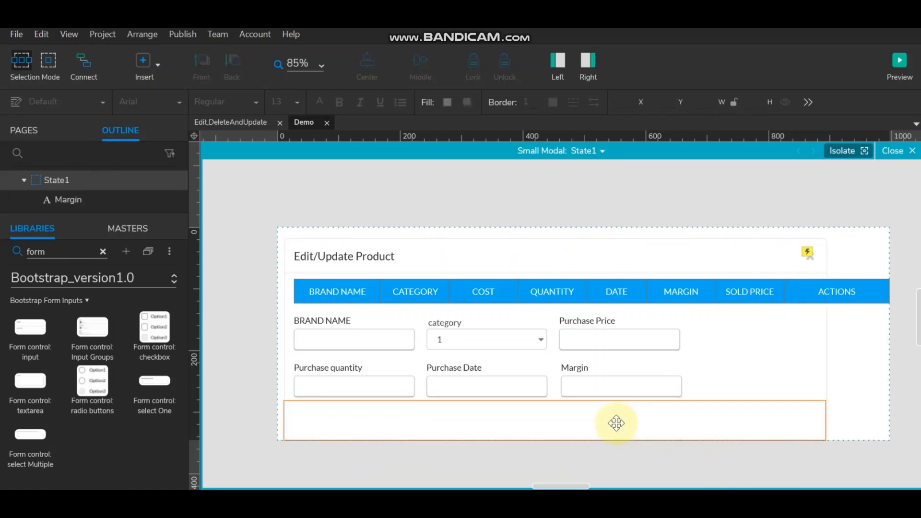
left_click(616, 423)
key("shift+Down")
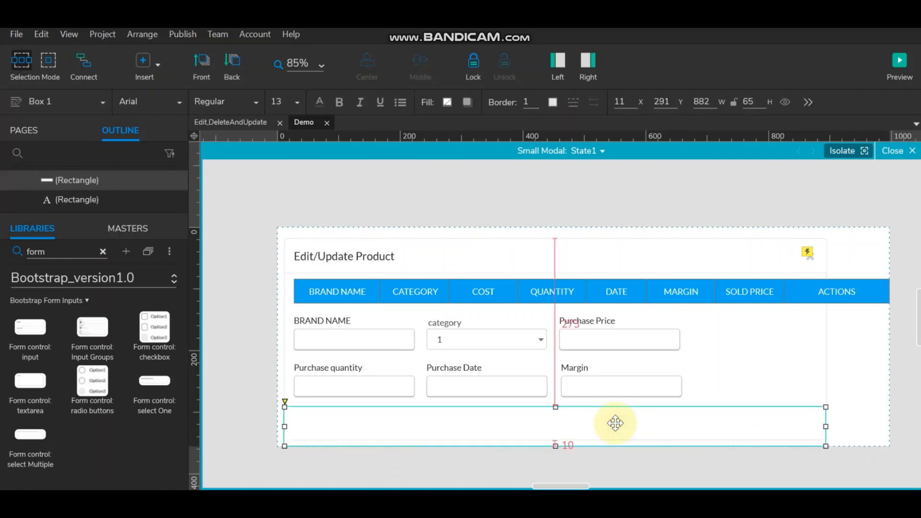
left_click(767, 382)
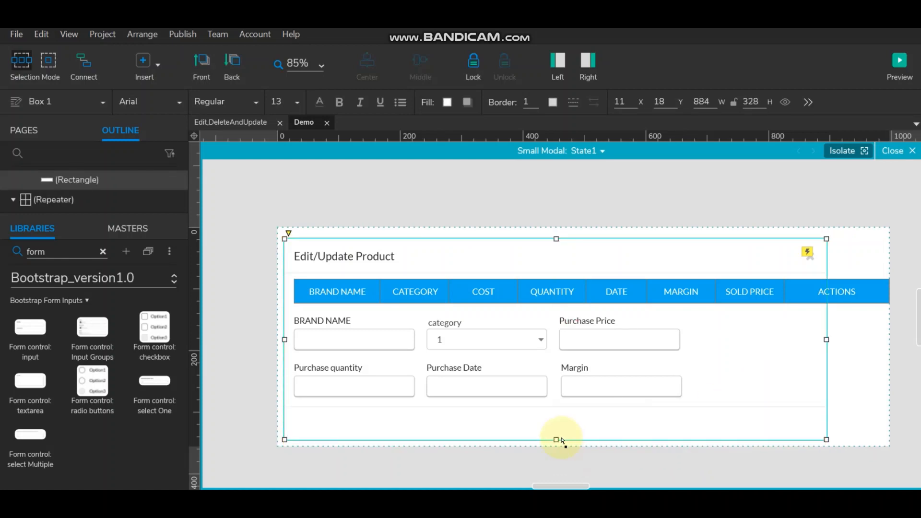
left_click(631, 474)
- Delete all the blue table header cells, from BRAND NAME through ACTIONS, from the modal
left_click(329, 289)
left_click(410, 289, "ctrl")
left_click(472, 289, "ctrl")
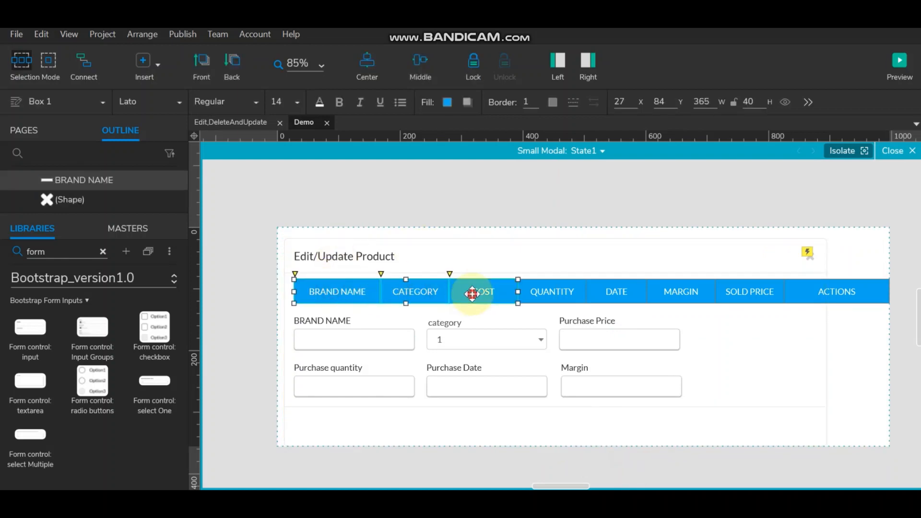
left_click(566, 291, "ctrl")
left_click(617, 291, "ctrl")
left_click(681, 291, "ctrl")
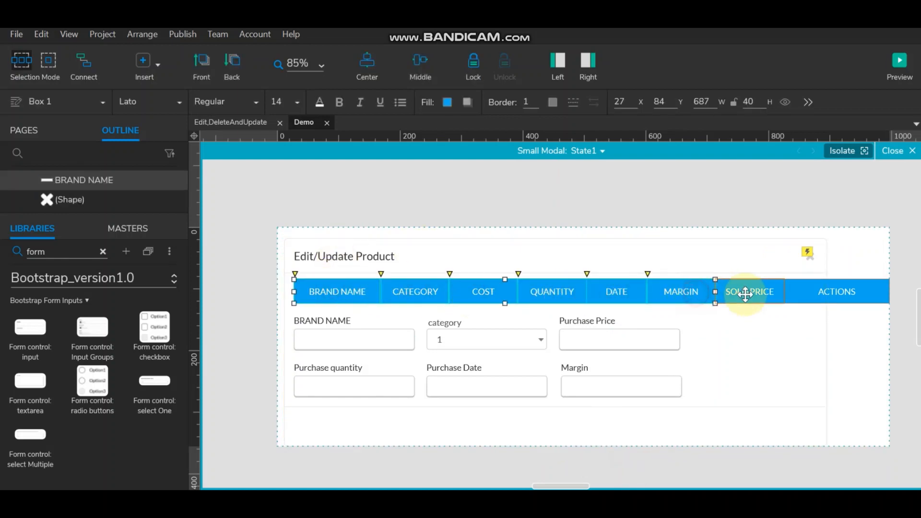
left_click(748, 291, "ctrl")
left_click(842, 297, "ctrl")
key("Delete")
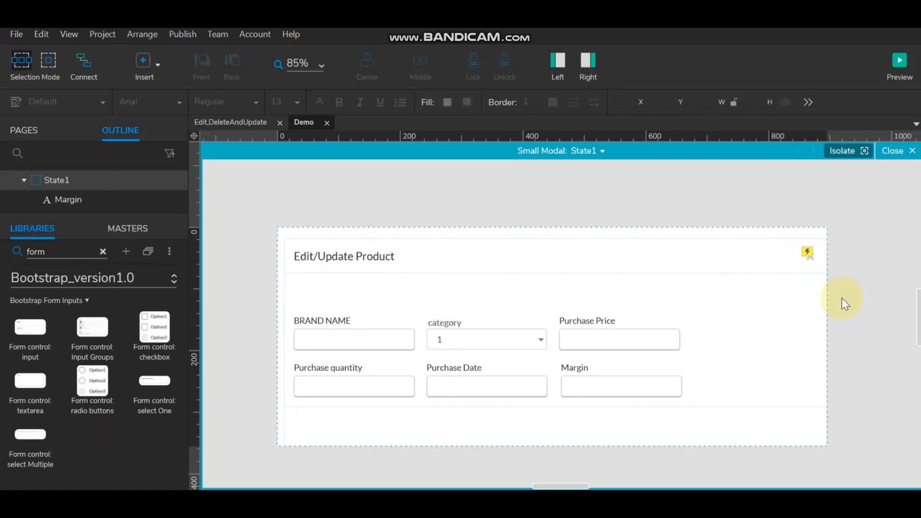
- Delete the empty rectangle under the modal's title bar and lock the modal's background rectangle
left_click(341, 286)
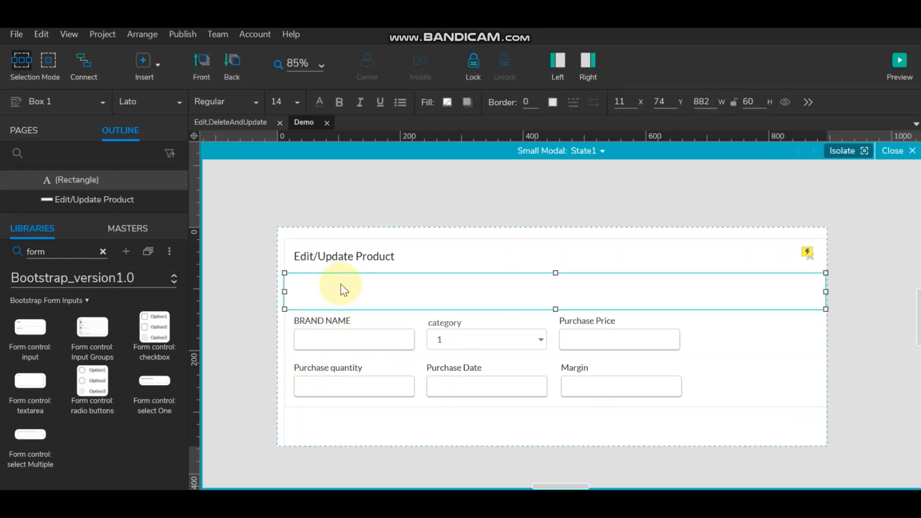
key("Delete")
left_click(341, 284)
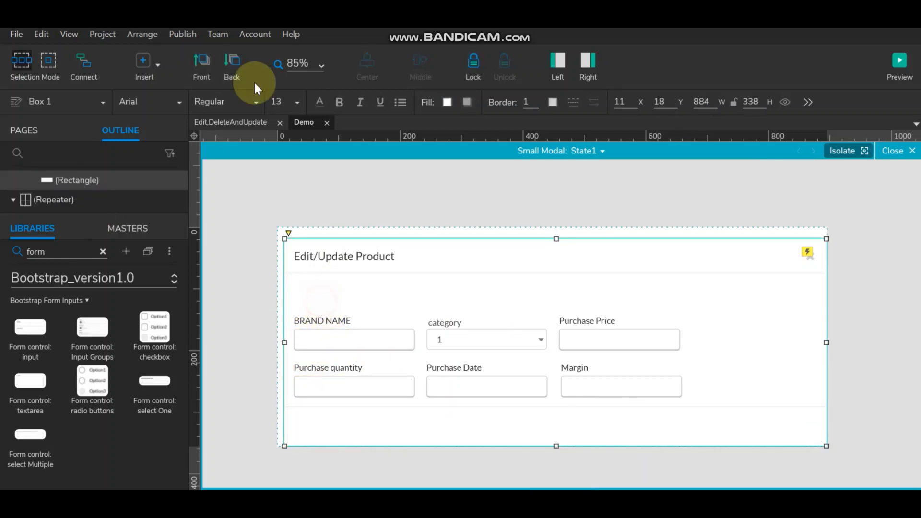
left_click(468, 72)
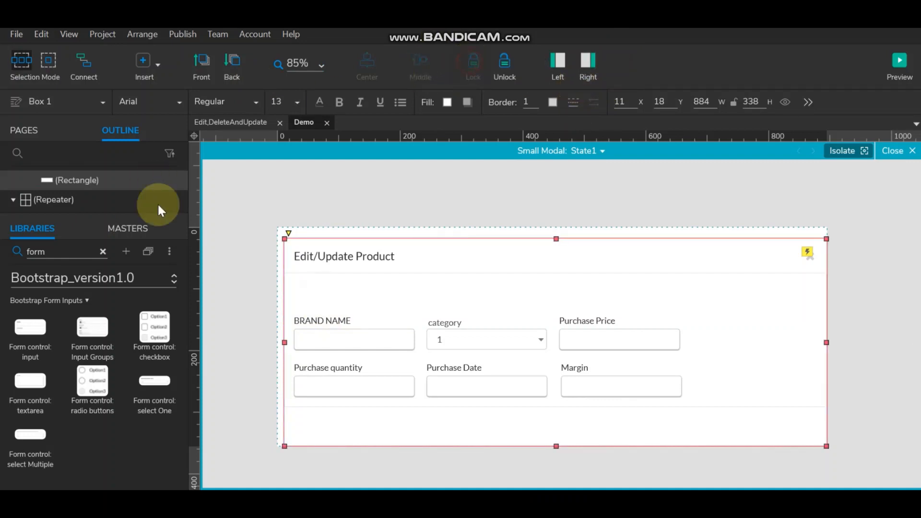
left_click(259, 232)
- Move both rows of labels and inputs together to X 137, Y 108, centred horizontally in the modal
left_click_drag(292, 304, 679, 400)
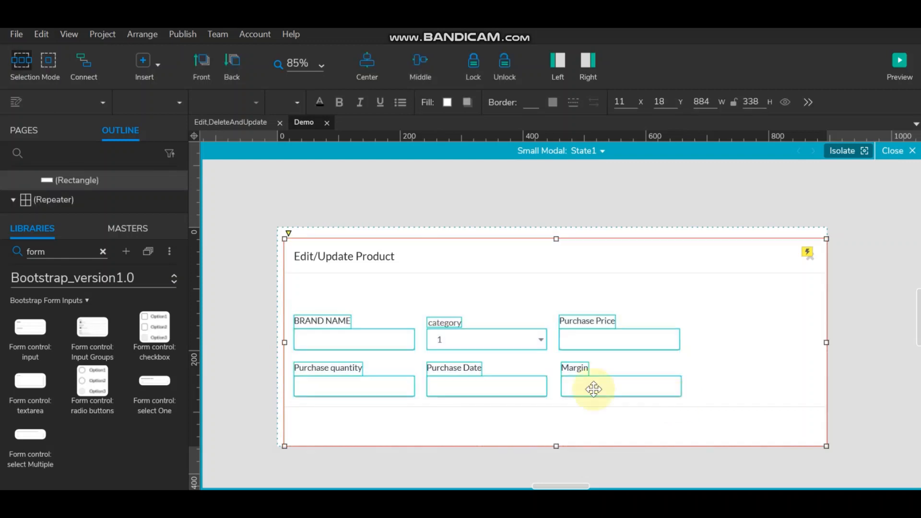
left_click_drag(477, 333, 539, 302)
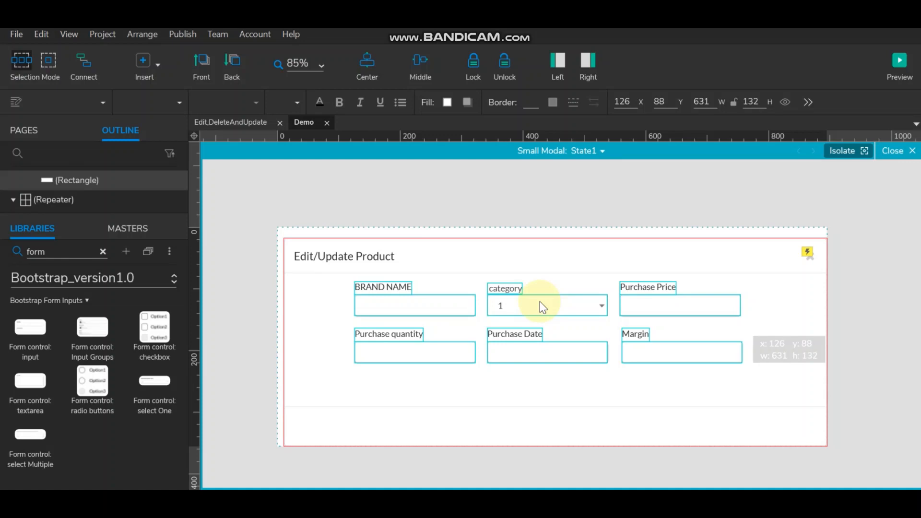
left_click_drag(540, 302, 542, 307)
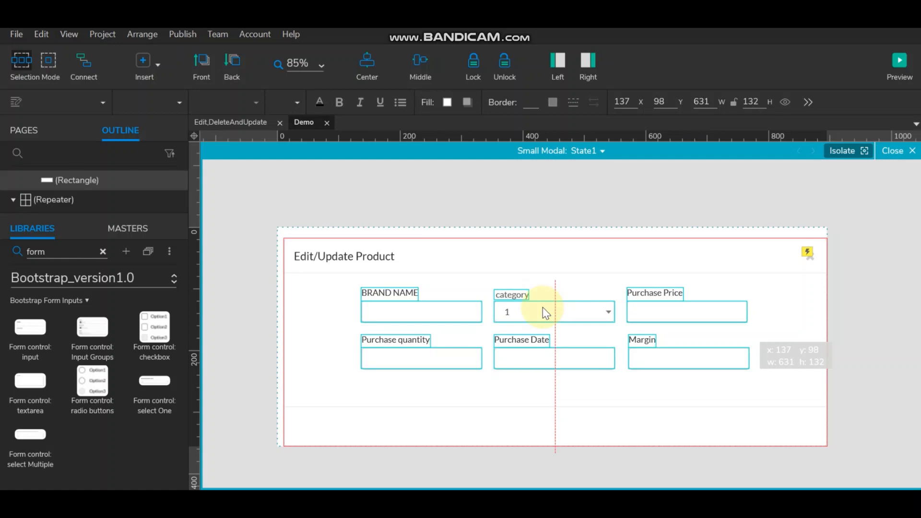
left_click_drag(542, 307, 542, 313)
left_click(863, 293)
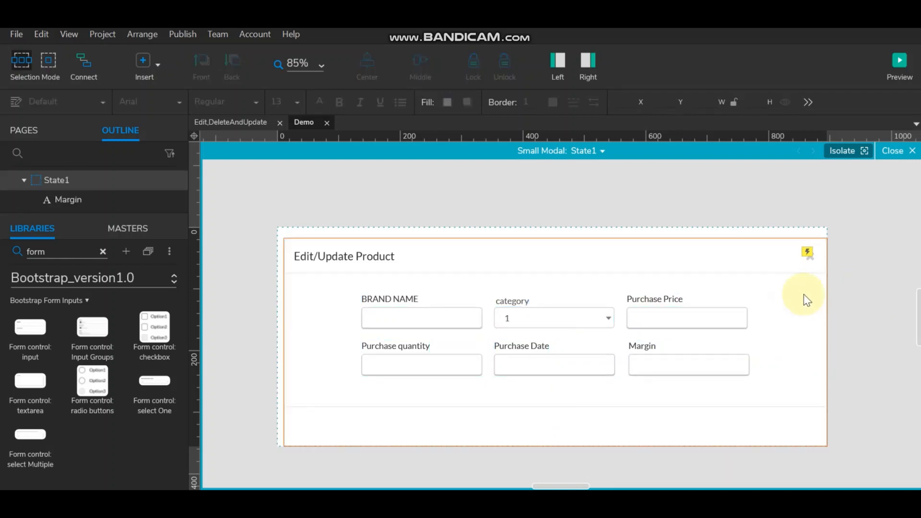
- Align the first-row Brand Name and Purchase Price text fields vertically by their middles
left_click(426, 324)
left_click(587, 321, "shift")
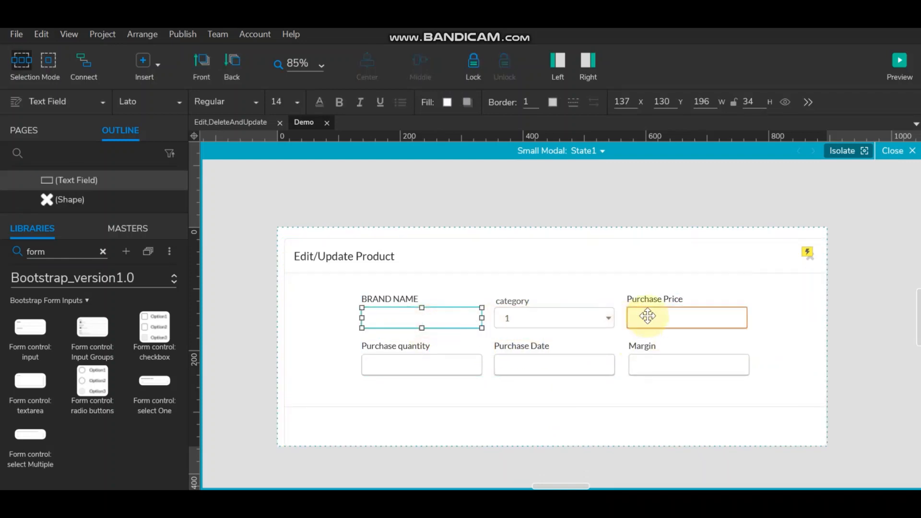
left_click(645, 316, "shift")
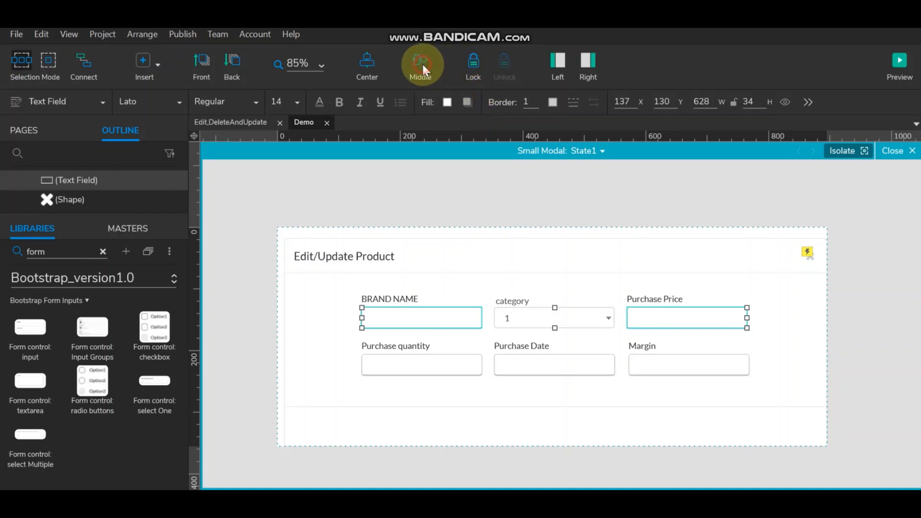
left_click(866, 334)
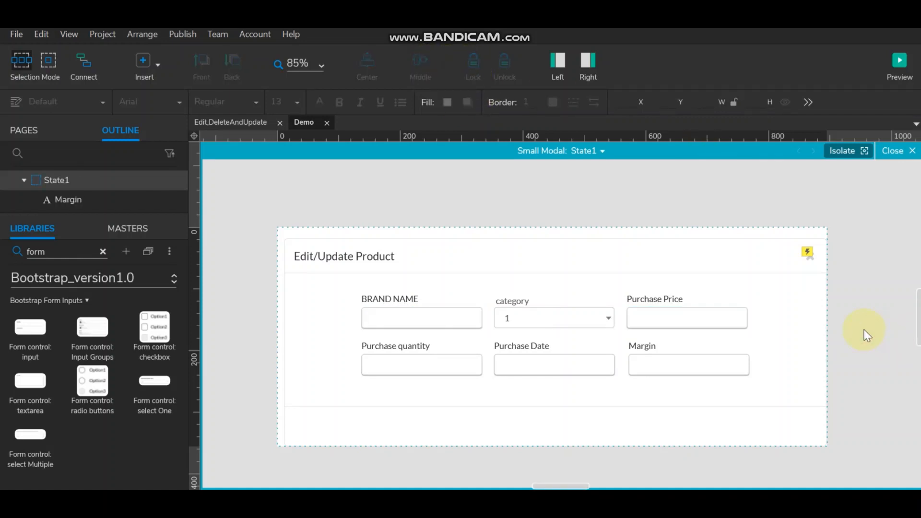
- Capitalize the label above the droplist so it reads "Category"
left_click(515, 301)
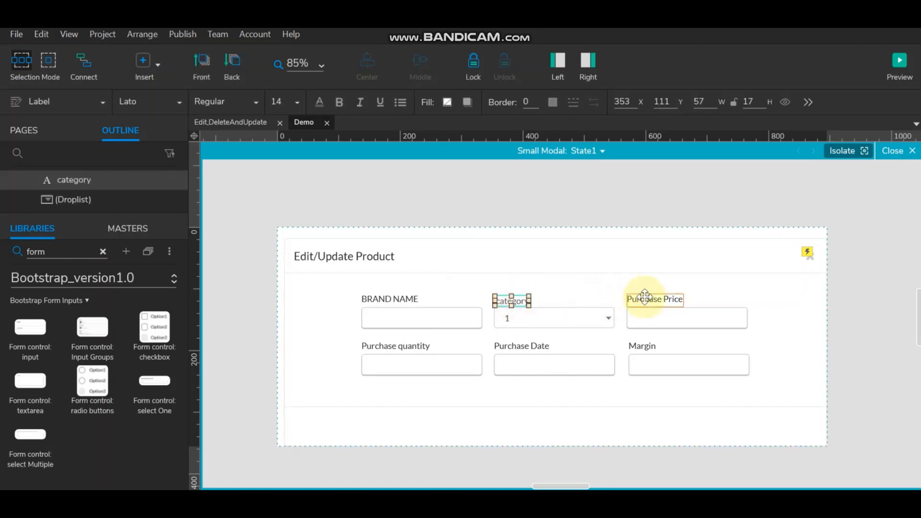
left_click(644, 297)
left_click(508, 302)
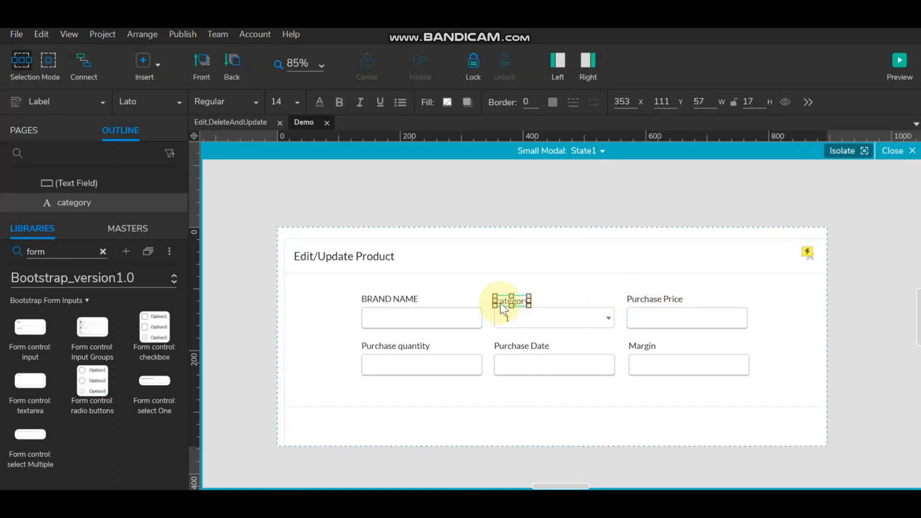
double_click(510, 302)
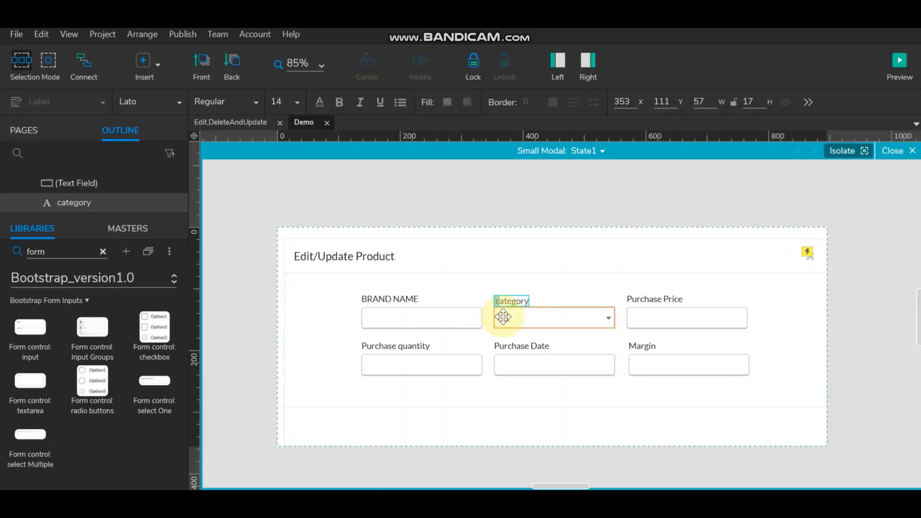
left_click(884, 298)
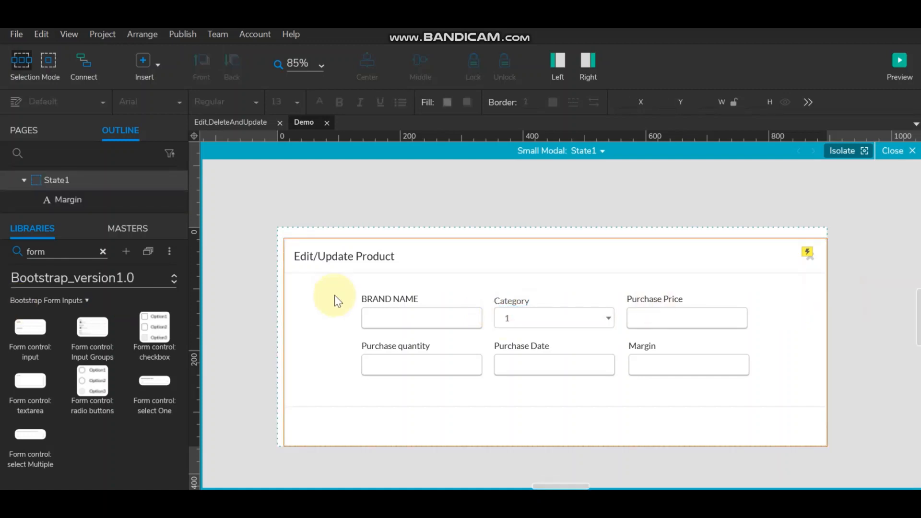
- Change the all-caps label above the first text field to "Brand Name"
double_click(410, 296)
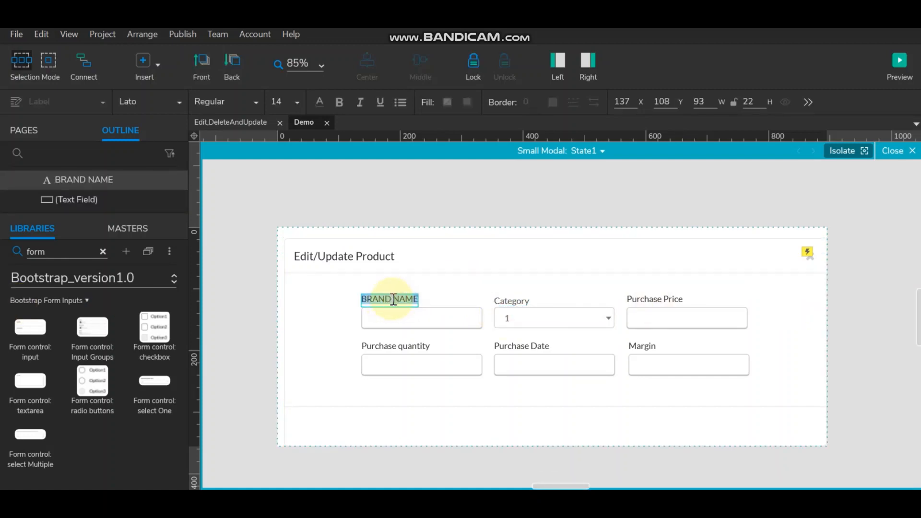
left_click_drag(393, 300, 364, 300)
type("Brand")
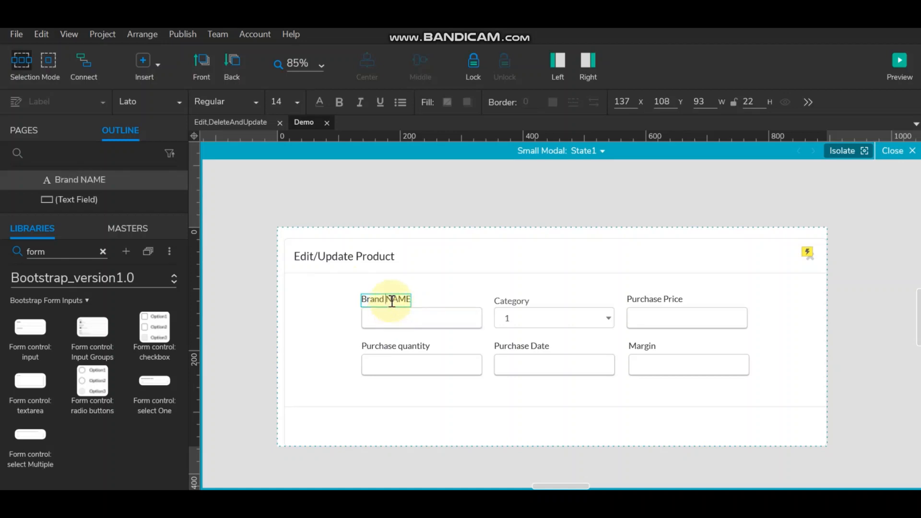
left_click_drag(392, 301, 411, 299)
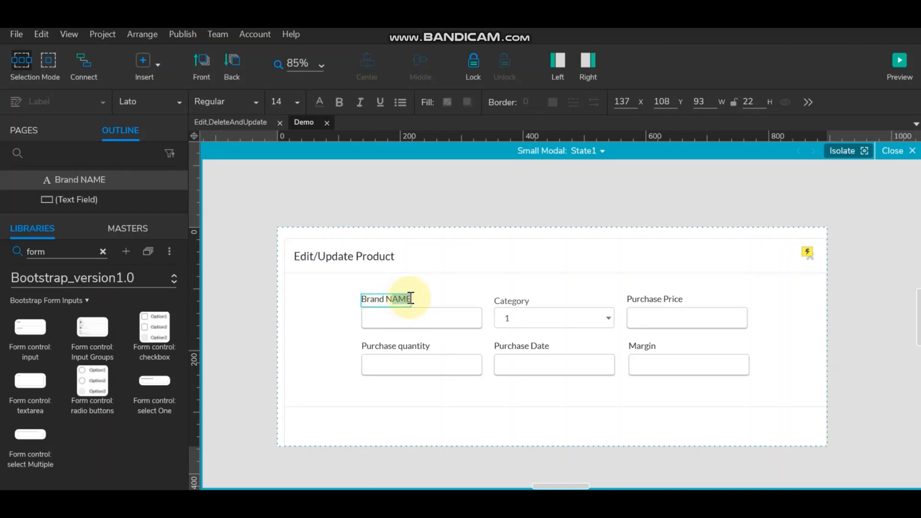
type("Name")
left_click(245, 355)
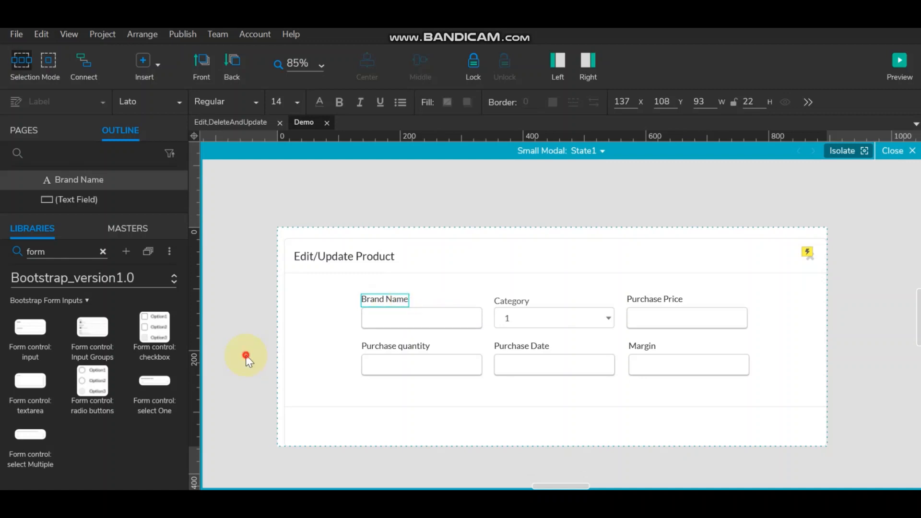
- Search the library for "button" and place a Primary Button in the modal's footer at X 793, Y 307, labelled "UPDATE"
left_click(578, 369)
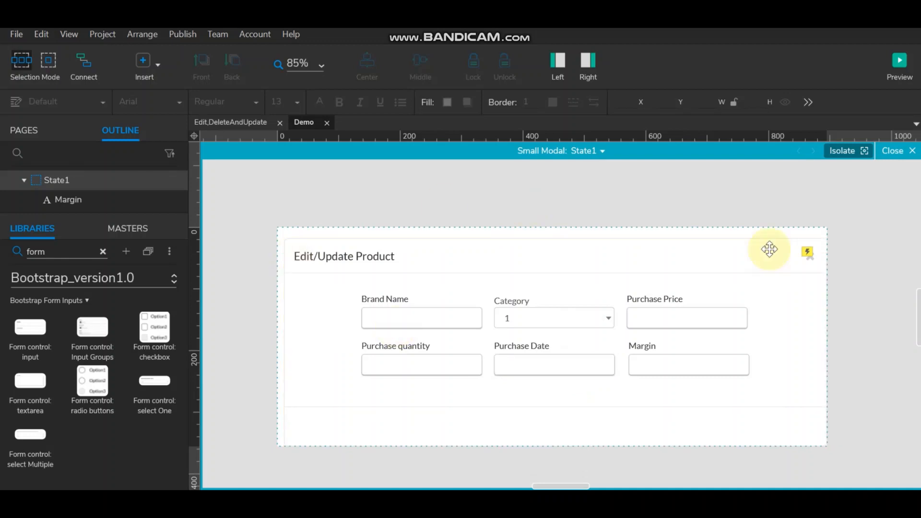
left_click_drag(51, 250, 3, 253)
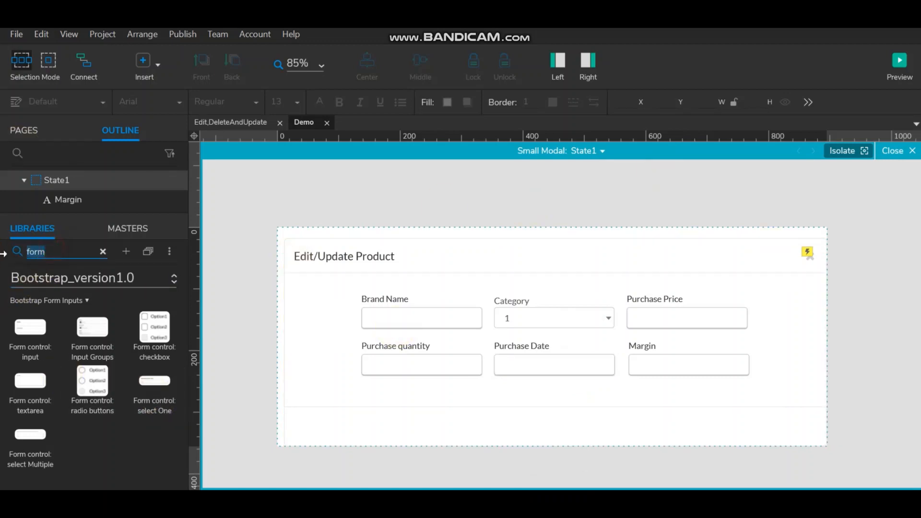
type("button")
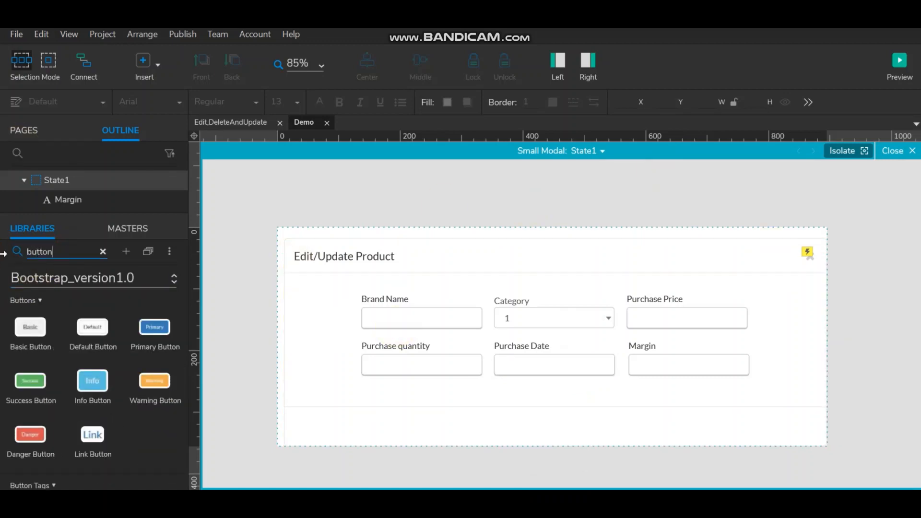
left_click_drag(154, 326, 764, 417)
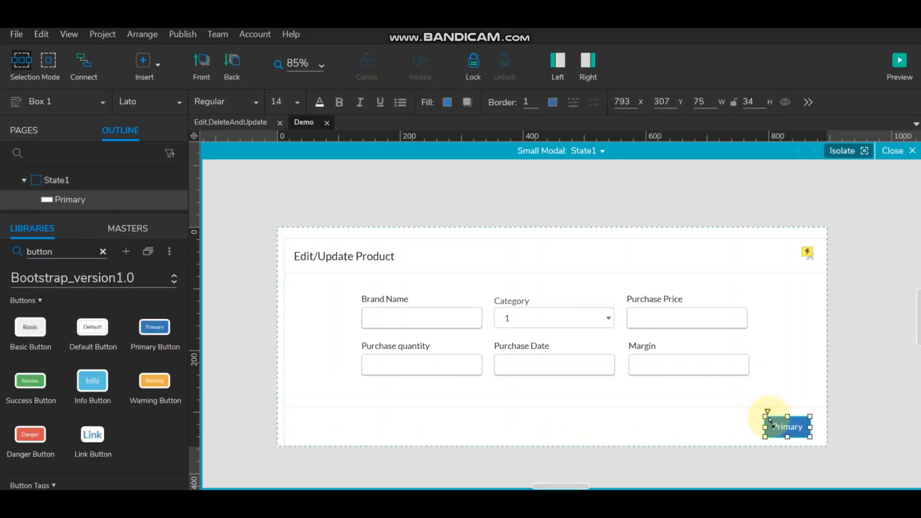
left_click(797, 453)
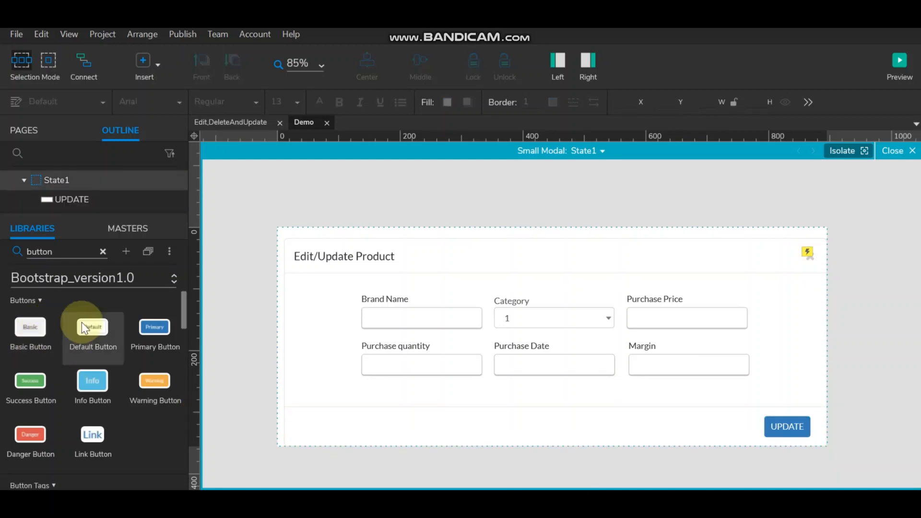
- Place a Default Button beside the UPDATE button at X 712, Y 307 and label it "CANCEL"
left_click_drag(81, 322, 716, 425)
double_click(735, 427)
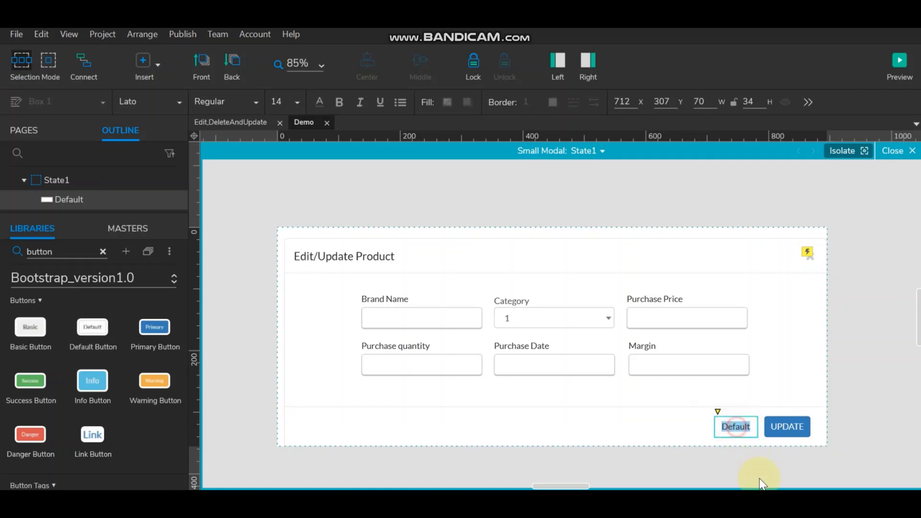
type("cancel")
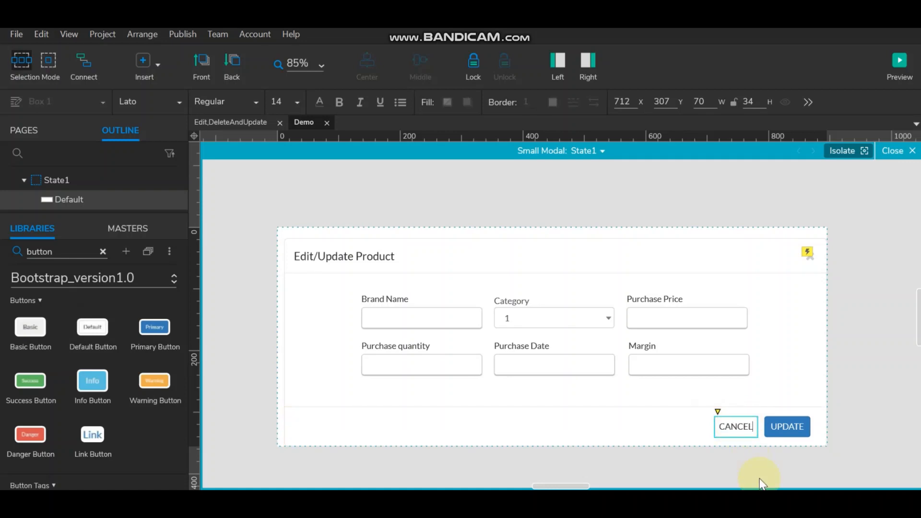
left_click(767, 477)
- Align the CANCEL and UPDATE buttons vertically by their middles
left_click(767, 426)
left_click(735, 426, "shift")
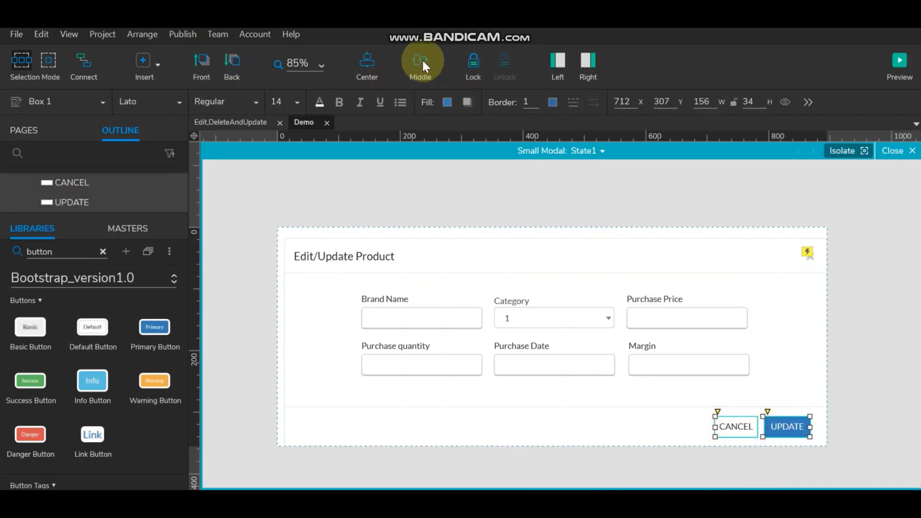
left_click(614, 188)
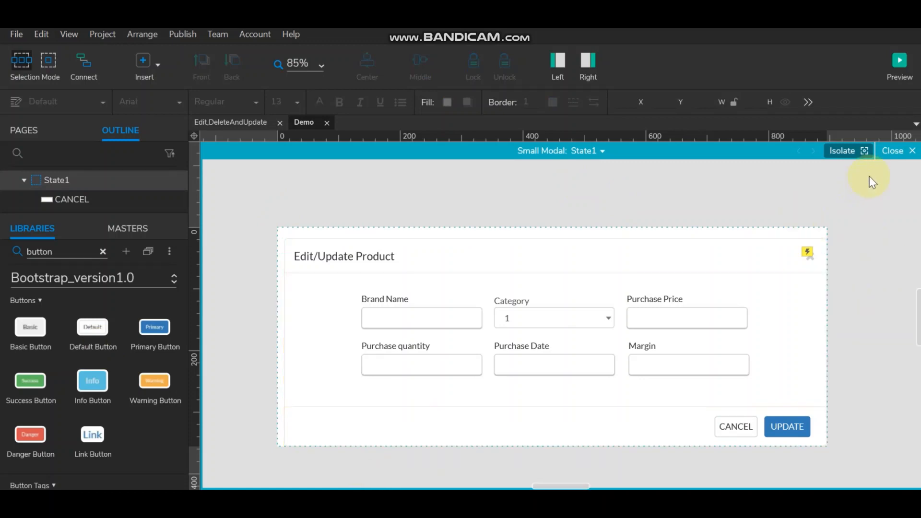
- Rename the Small Modal's State1 to "Edit/Update" and duplicate it as a new state named "Delete"
left_click(590, 151)
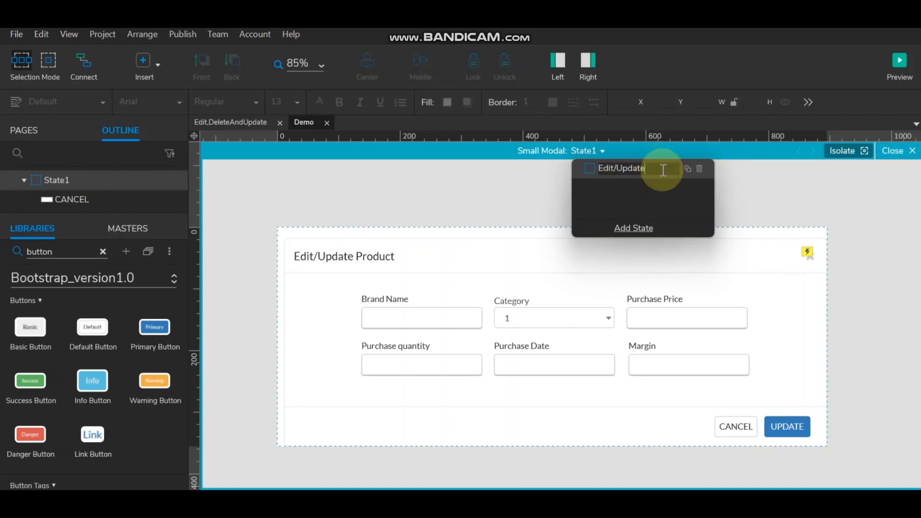
left_click(688, 168)
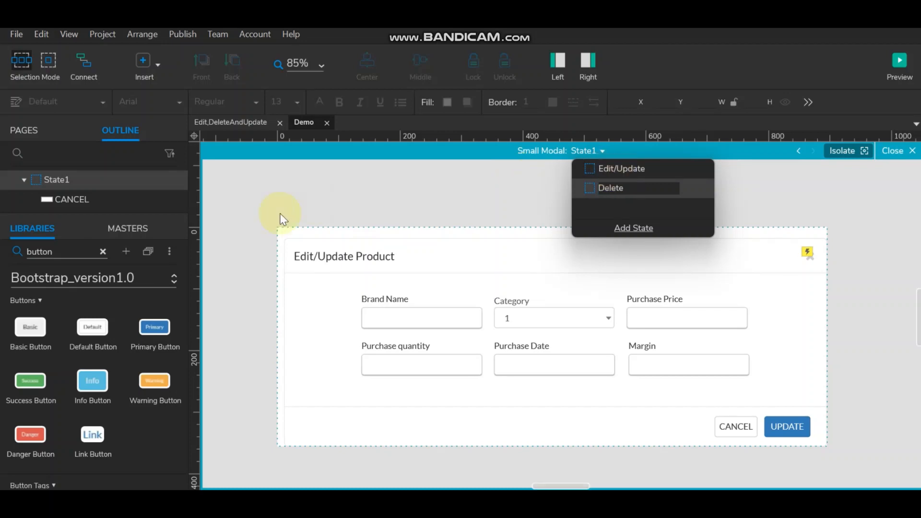
left_click(371, 193)
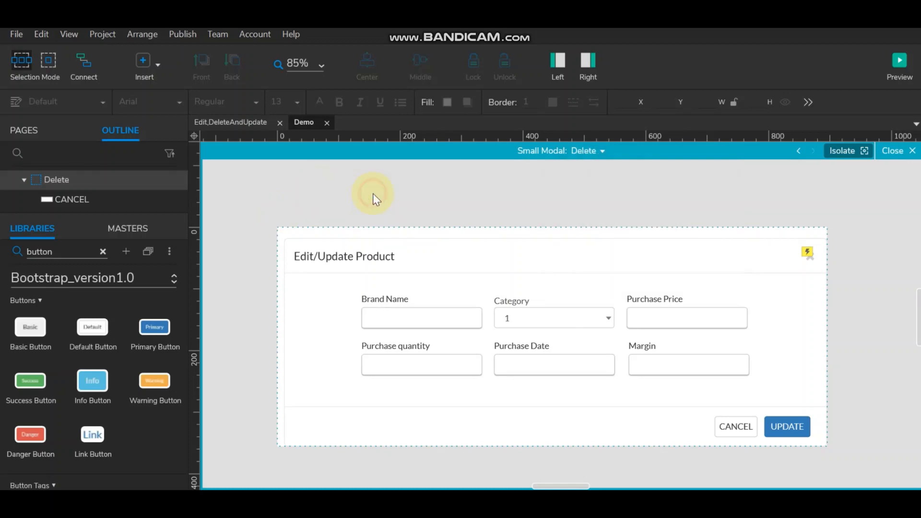
- Compare the Small Modal's Edit/Update and Delete states, ending with the Delete state open for editing
left_click(601, 151)
left_click(605, 166)
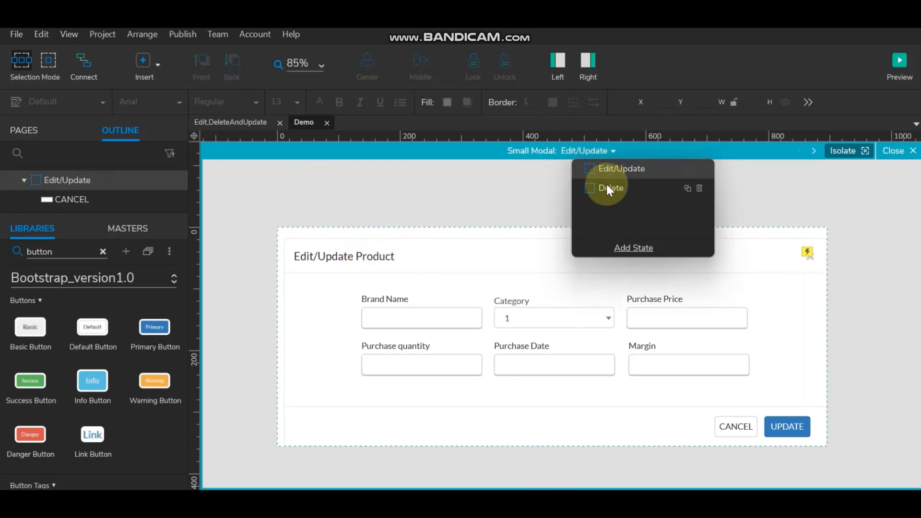
left_click(605, 187)
left_click(462, 185)
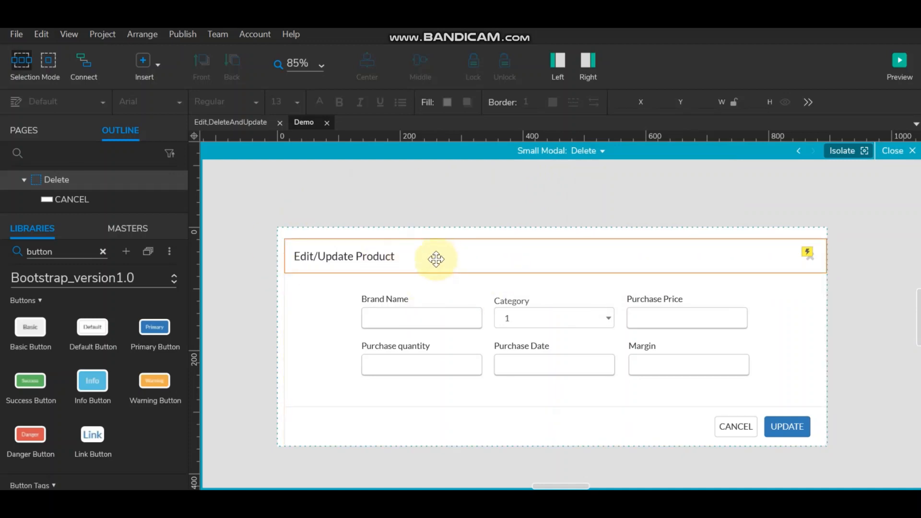
- Delete the "Edit/Update Product" header and all six form fields with their labels from the Small Modal's Delete state
left_click(405, 259)
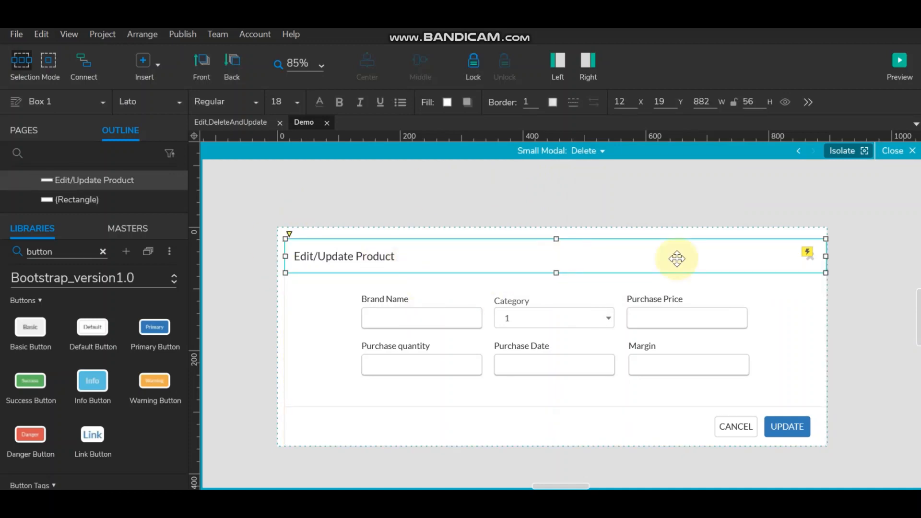
key("Delete")
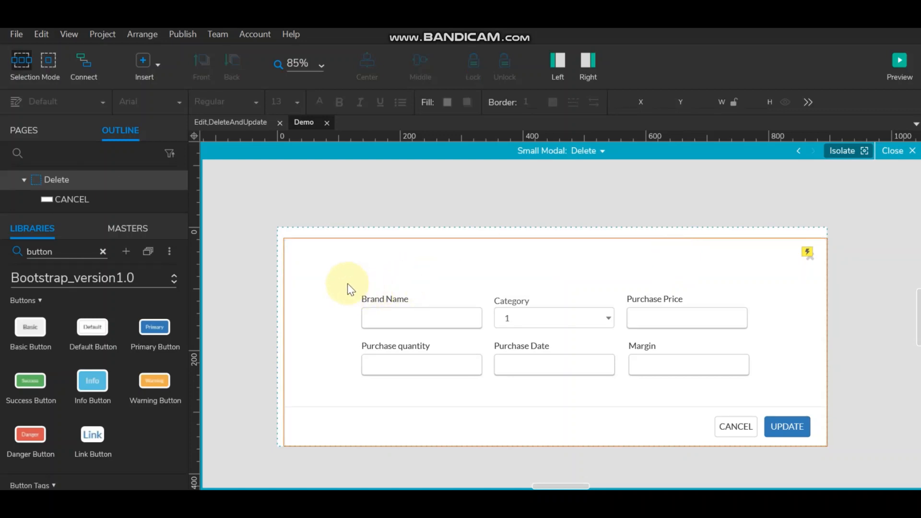
left_click_drag(346, 282, 761, 390)
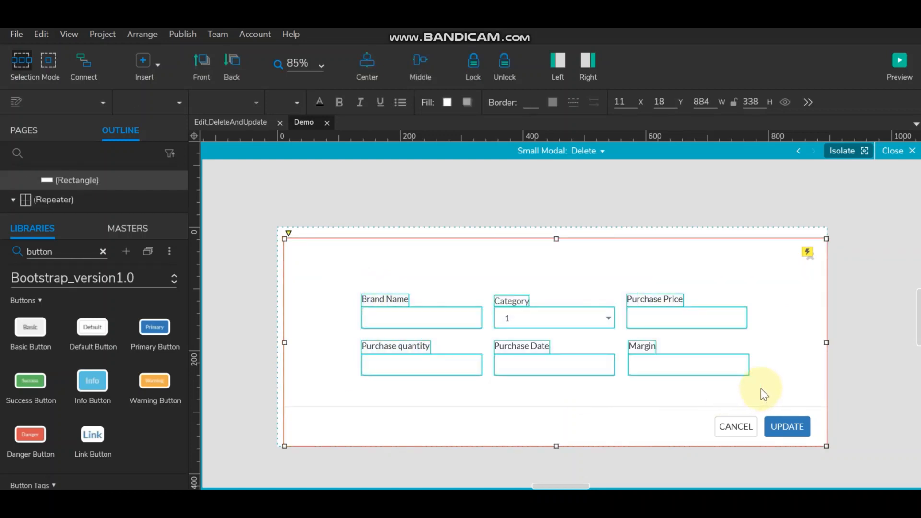
left_click(234, 274)
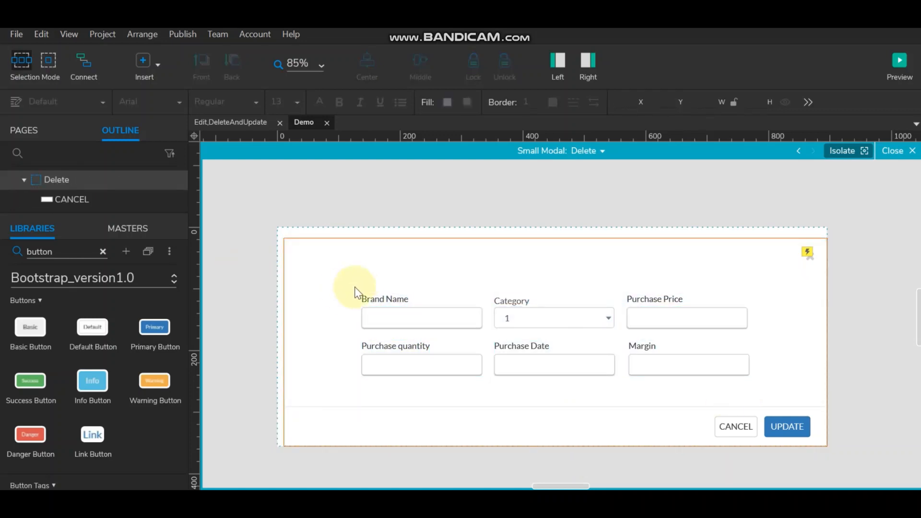
left_click_drag(358, 284, 761, 384)
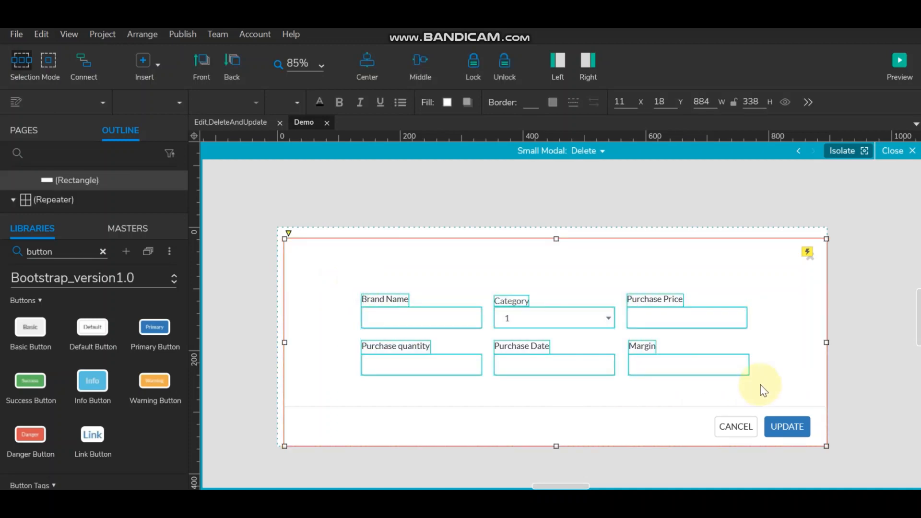
key("Delete")
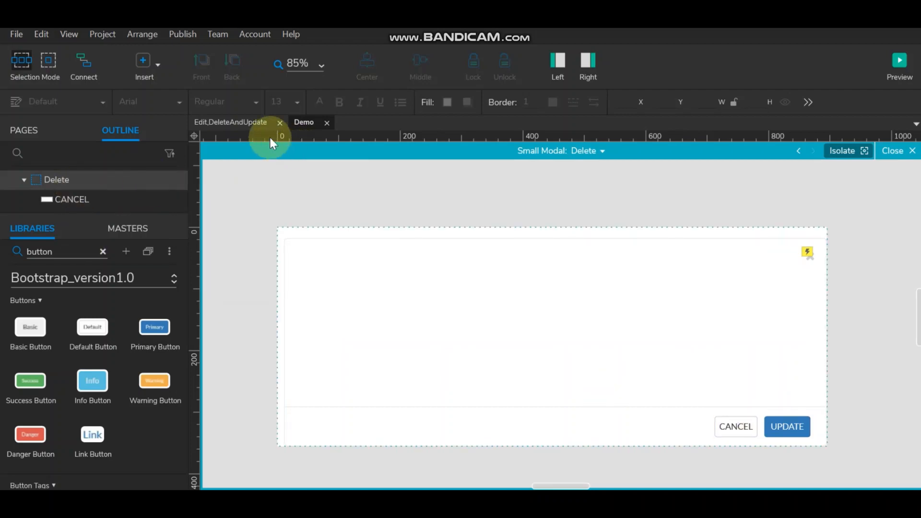
- Copy all widgets of the delete confirmation card from the Modal's Delete state on the Edit,DeleteAndUpdate page
left_click(234, 126)
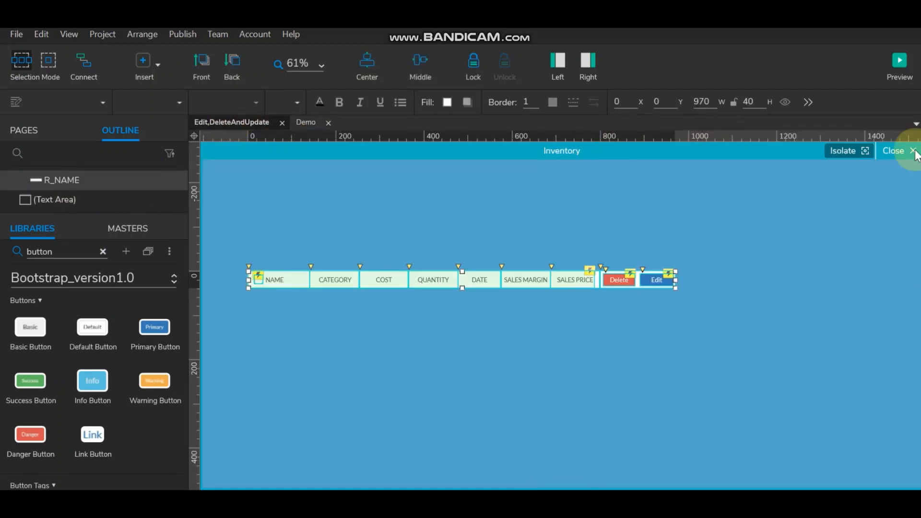
left_click(896, 151)
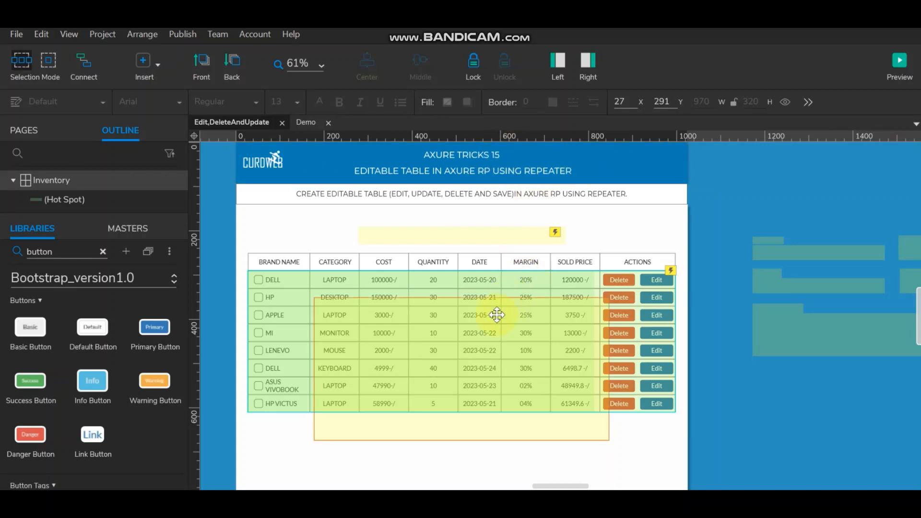
double_click(449, 336)
left_click(594, 149)
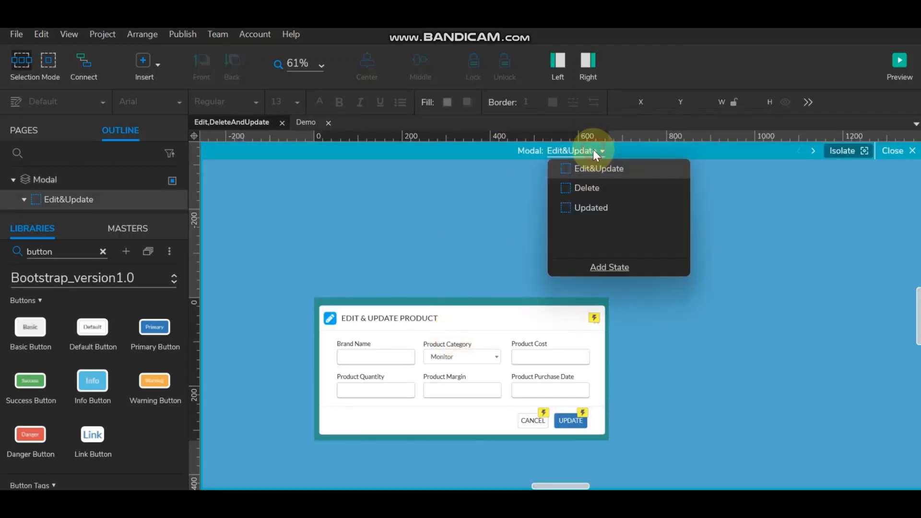
left_click(592, 185)
left_click(385, 244)
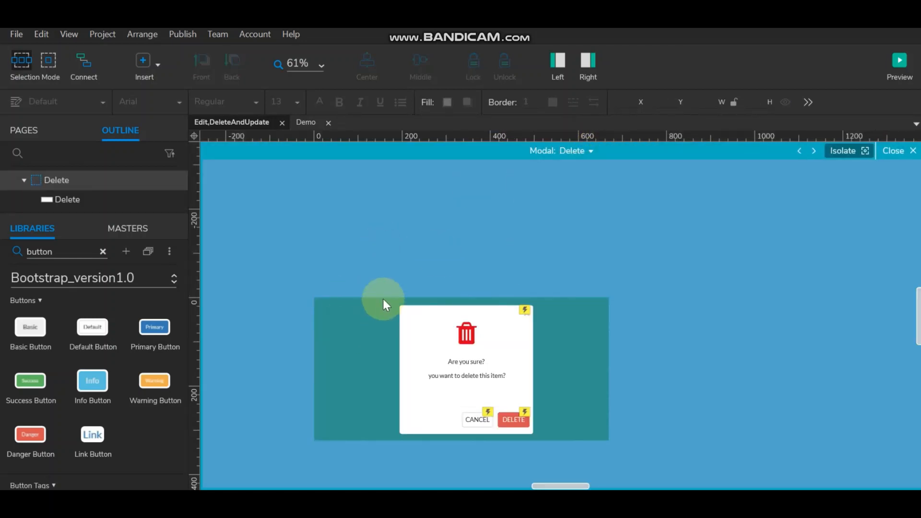
left_click_drag(390, 301, 538, 442)
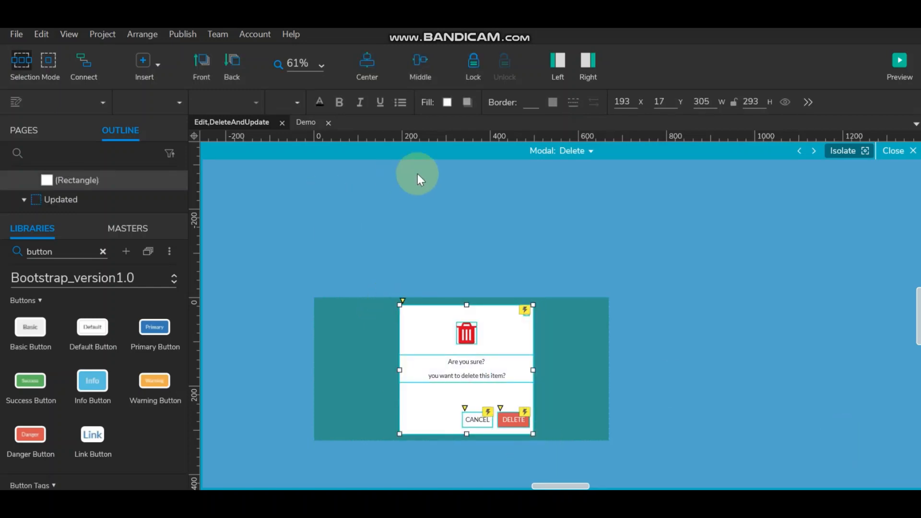
- Clear the Demo page's Small Modal Delete state of its remaining widgets, unlocking the background rectangle to delete it too
left_click(306, 123)
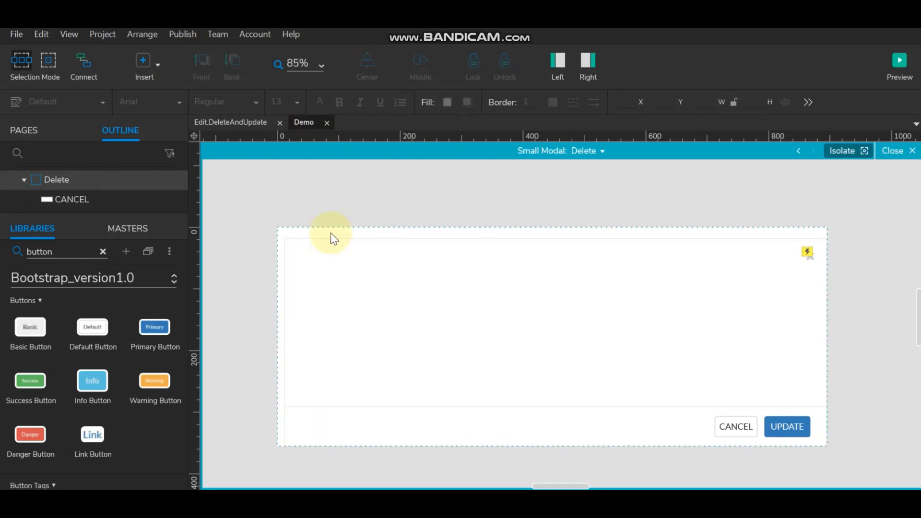
left_click_drag(280, 232, 831, 458)
key("Delete")
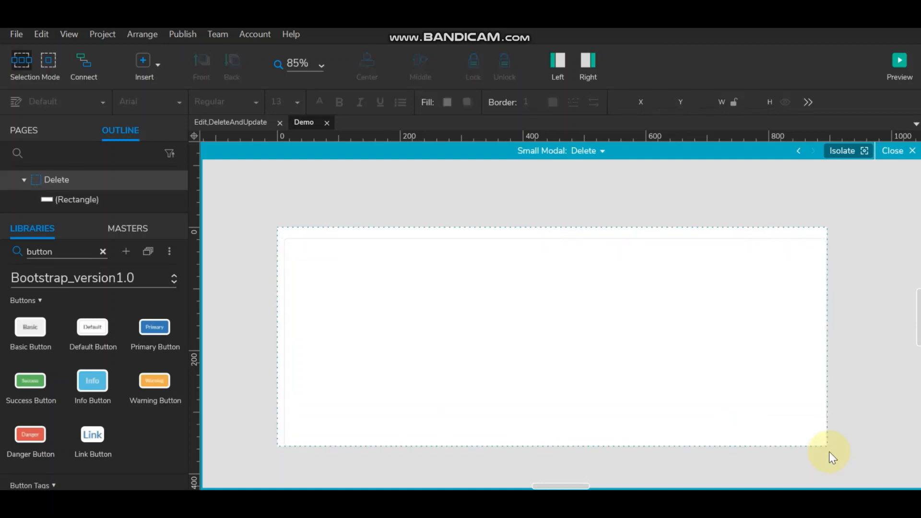
left_click(553, 312)
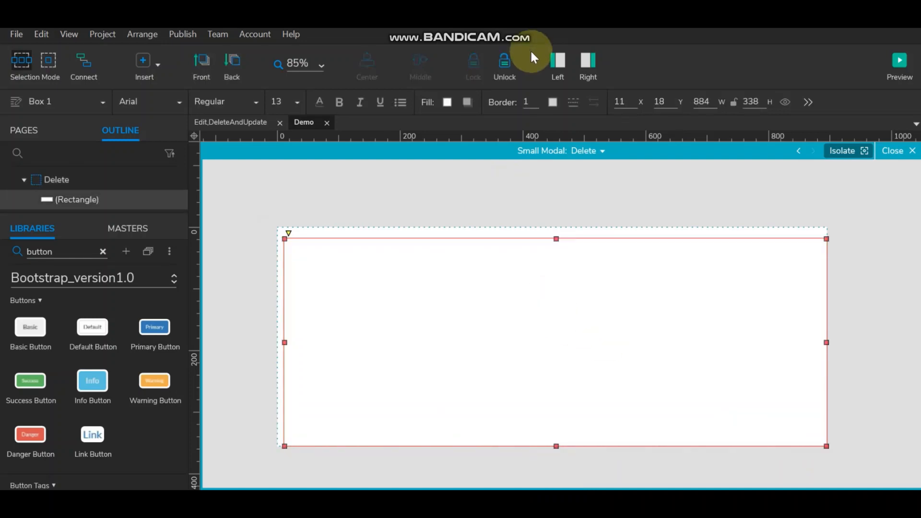
left_click(504, 63)
key("Delete")
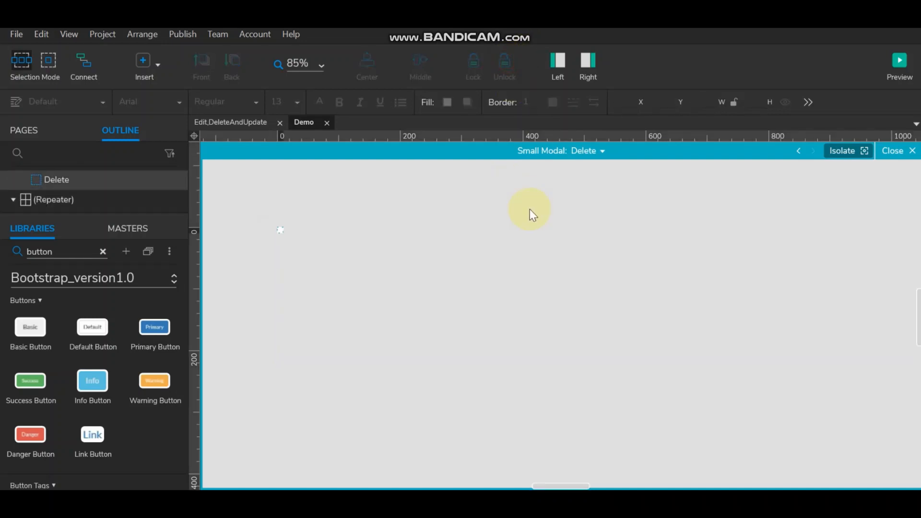
- Paste the copied delete confirmation card into the Small Modal's Delete state and position it at X 0, Y 0
key("ctrl+v")
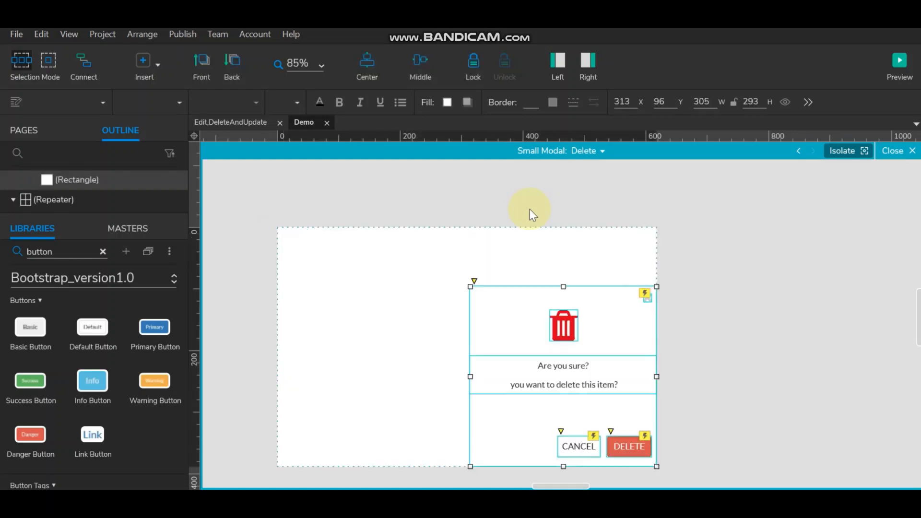
left_click(623, 102)
type("0")
left_click(658, 101)
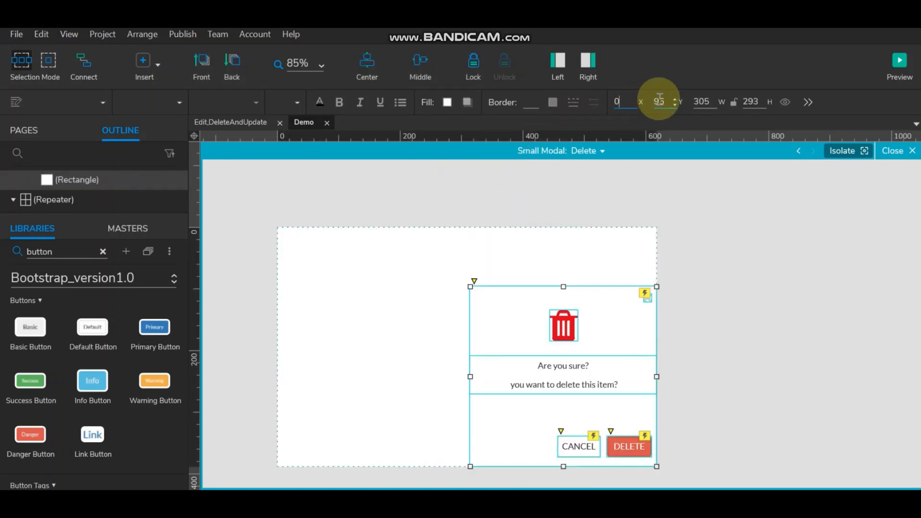
type("0")
key("Return")
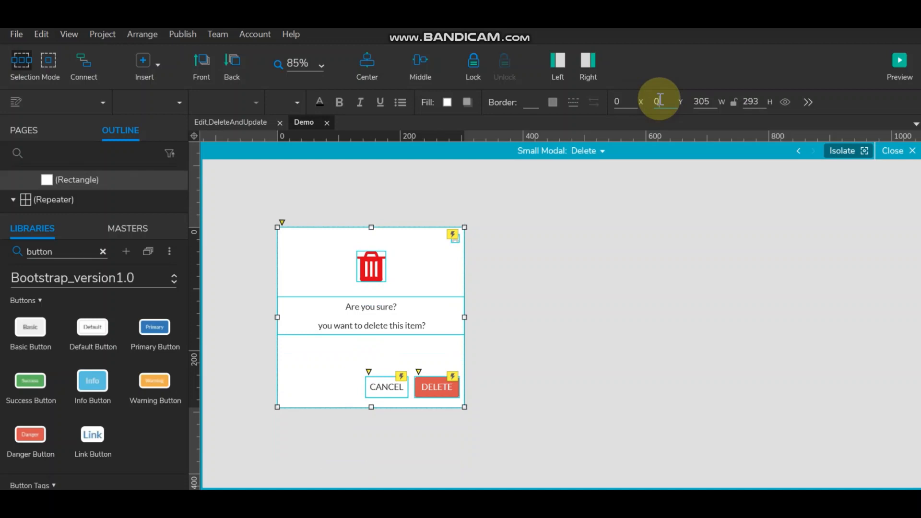
left_click(554, 336)
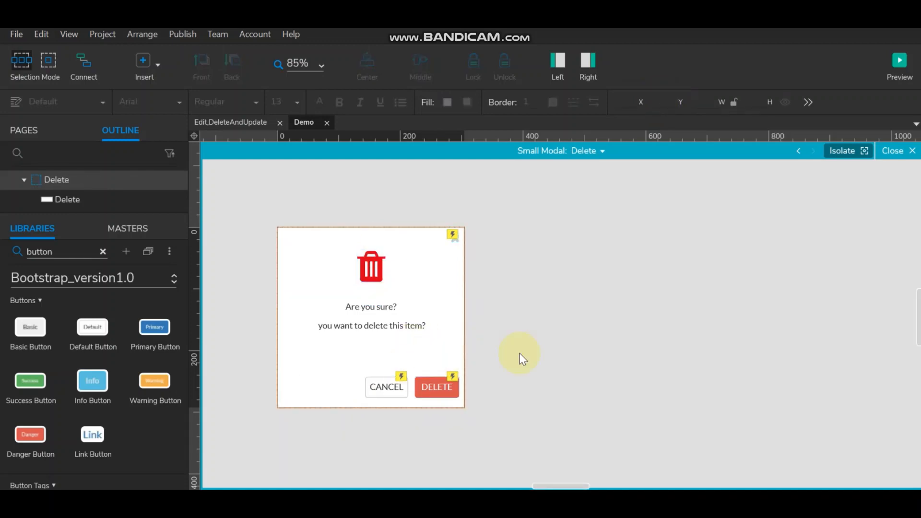
- Duplicate the Small Modal's Delete state and name the new state "Success"
left_click(596, 152)
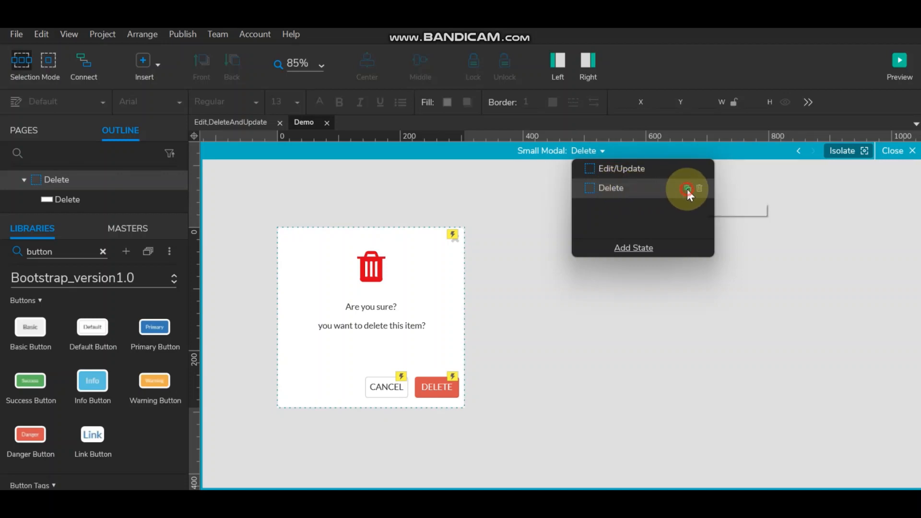
left_click(686, 189)
type("U")
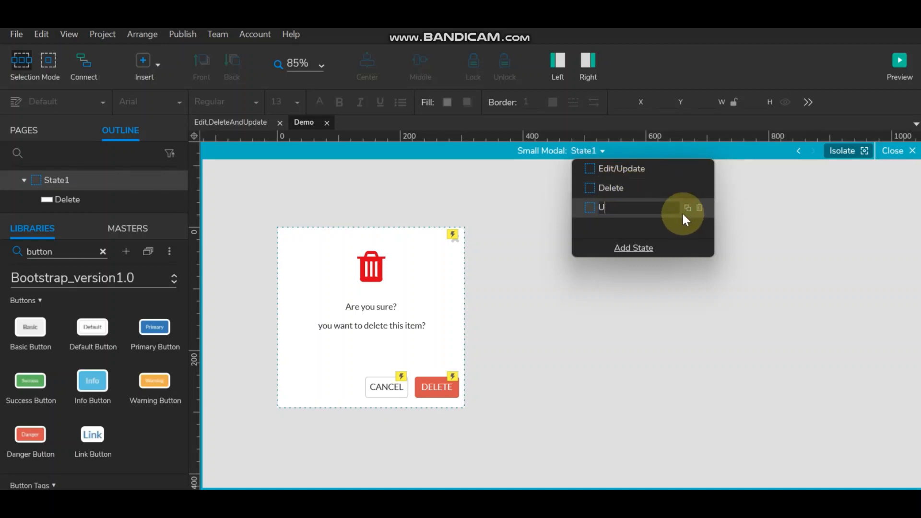
type("pdate")
key("BackSpace")
key("BackSpace")
key("BackSpace")
key("BackSpace")
key("BackSpace")
key("BackSpace")
type("Success")
left_click(614, 334)
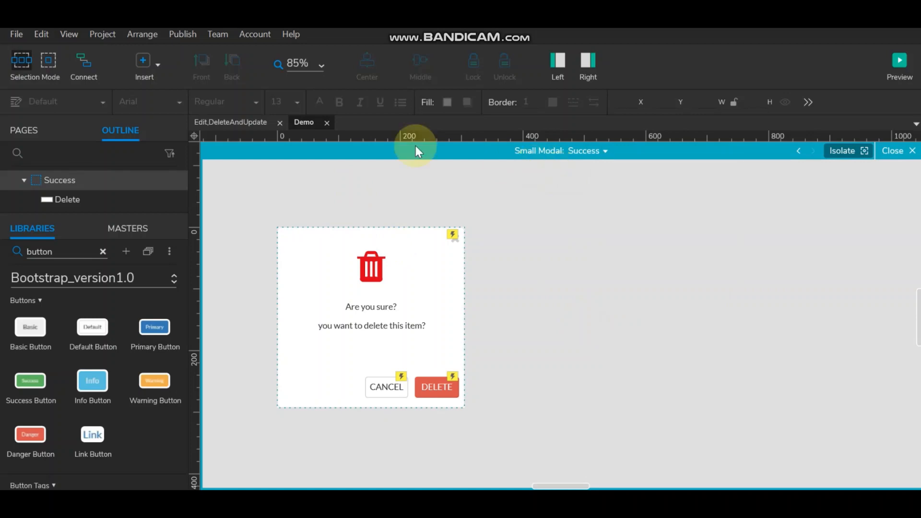
- Copy all widgets of the "Product Updated Successfully!" card from the Modal's Updated state on the Edit,DeleteAndUpdate page
left_click(605, 150)
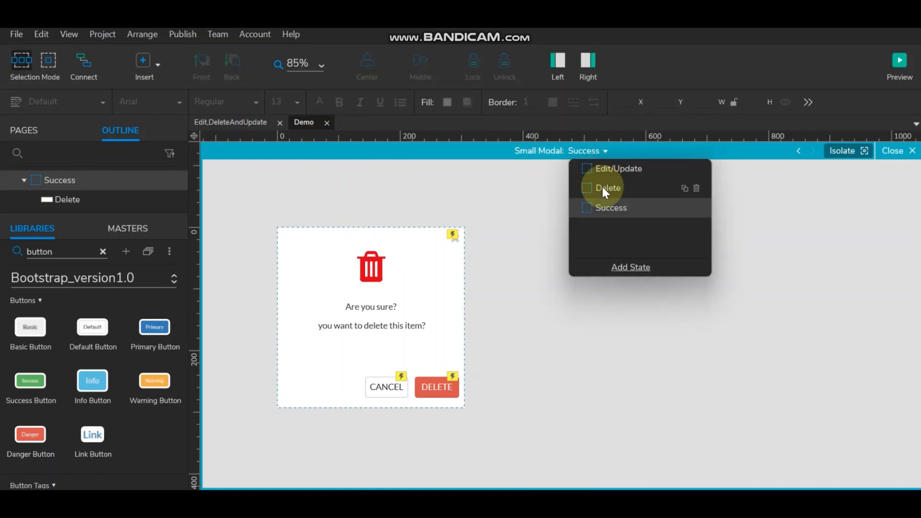
left_click(237, 121)
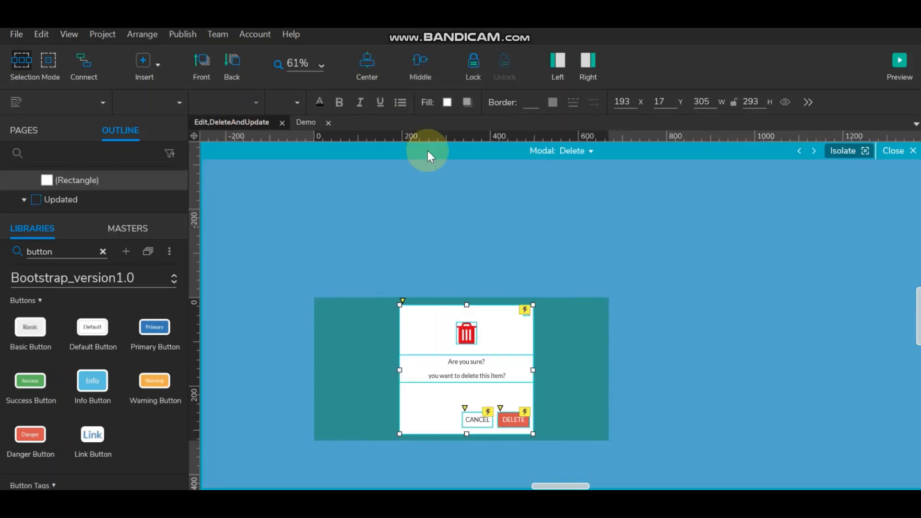
left_click(576, 153)
left_click(611, 207)
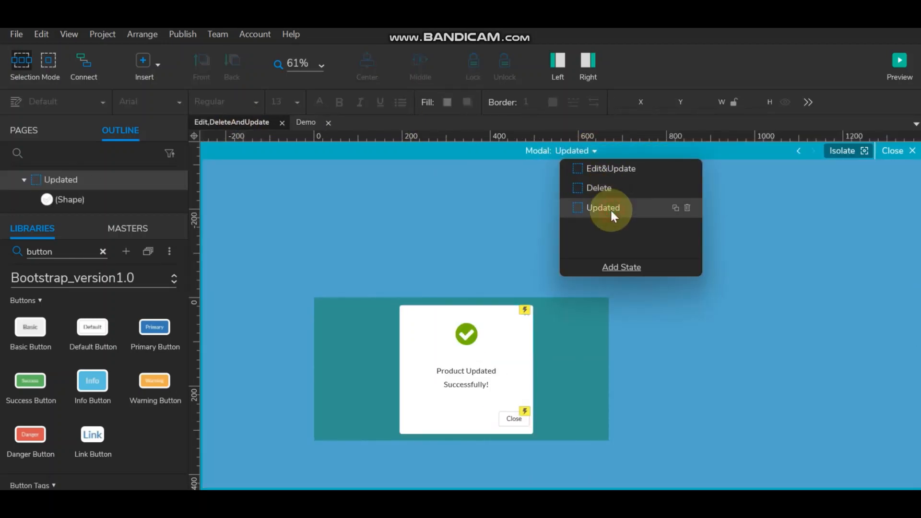
left_click(438, 200)
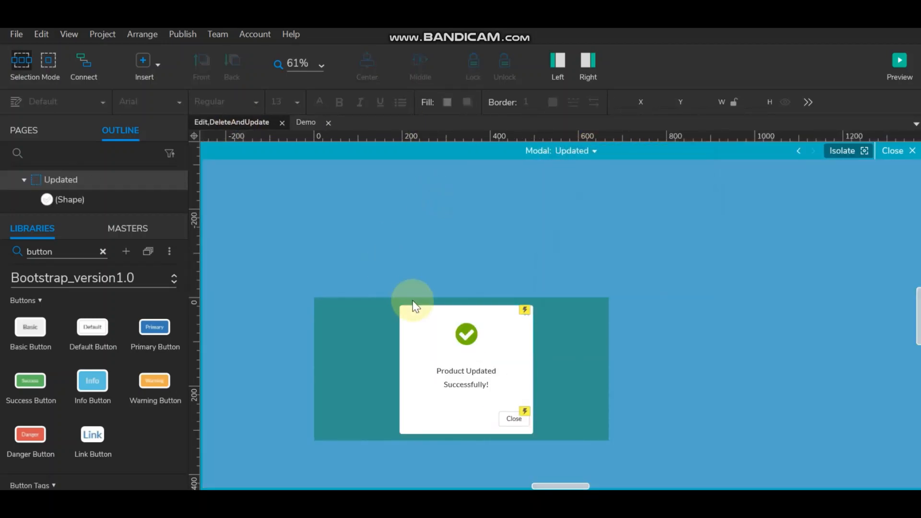
left_click(537, 438)
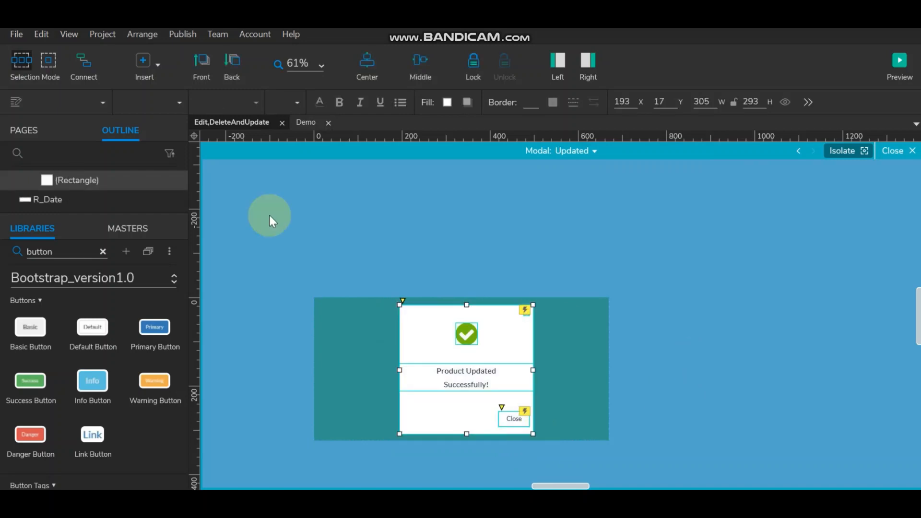
- Replace the Small Modal's Success state content on the Demo page with the copied success card, positioned at X 0, Y 0
left_click(316, 124)
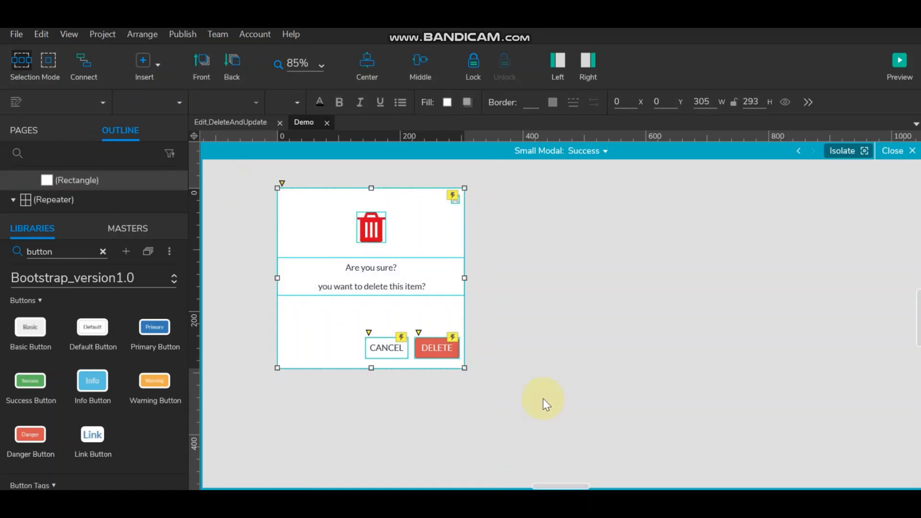
key("ctrl+v")
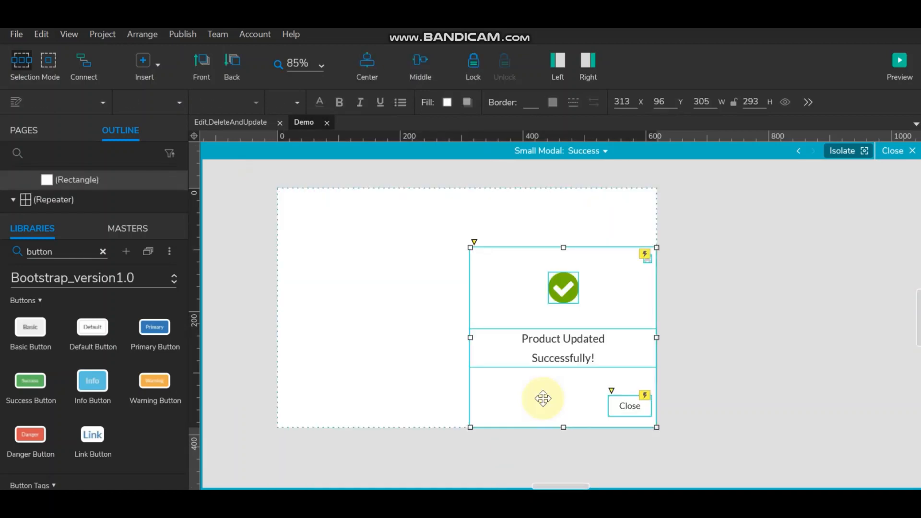
left_click(629, 101)
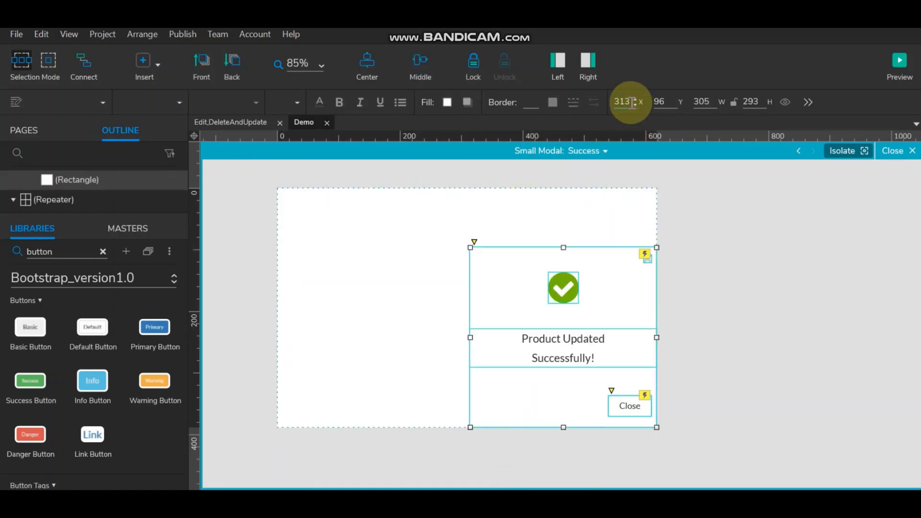
type("0")
left_click(661, 102)
type("0")
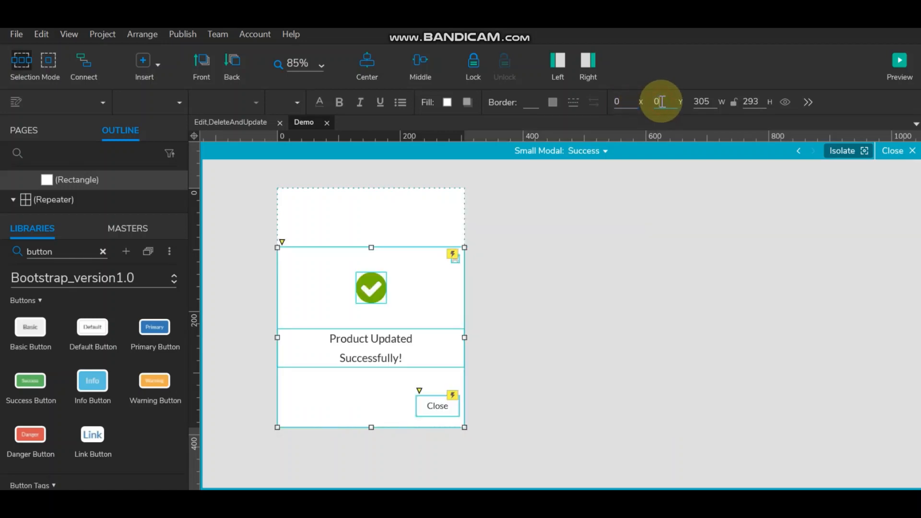
key("Return")
left_click(516, 301)
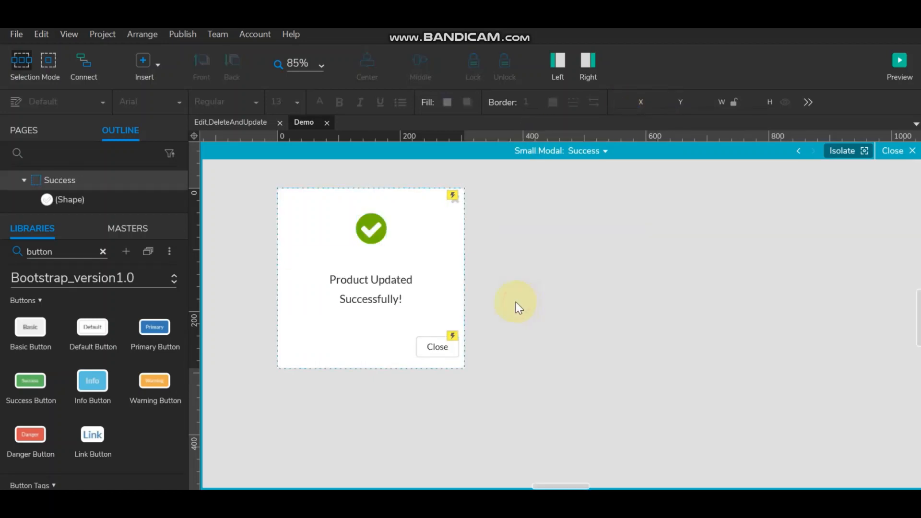
- Close the Small Modal's state editing and return to the Demo page with the product table
left_click(899, 151)
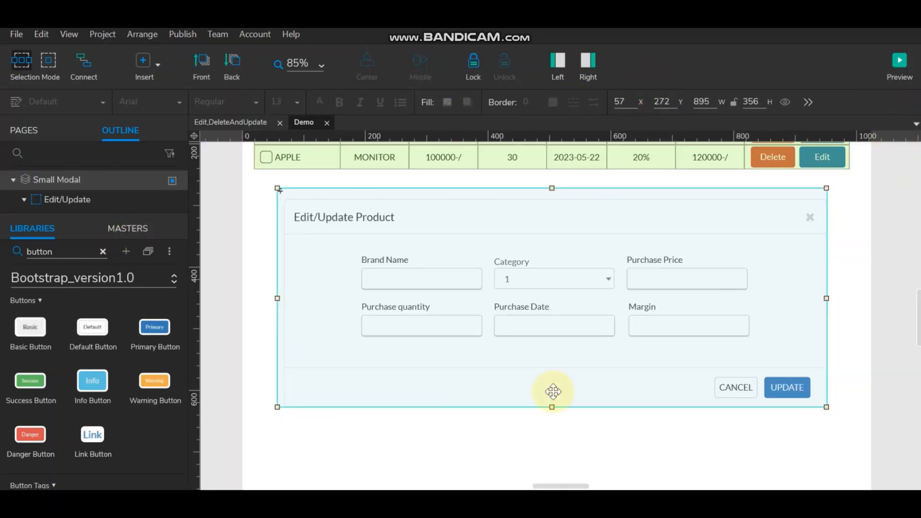
scroll(494, 359, "up", 3)
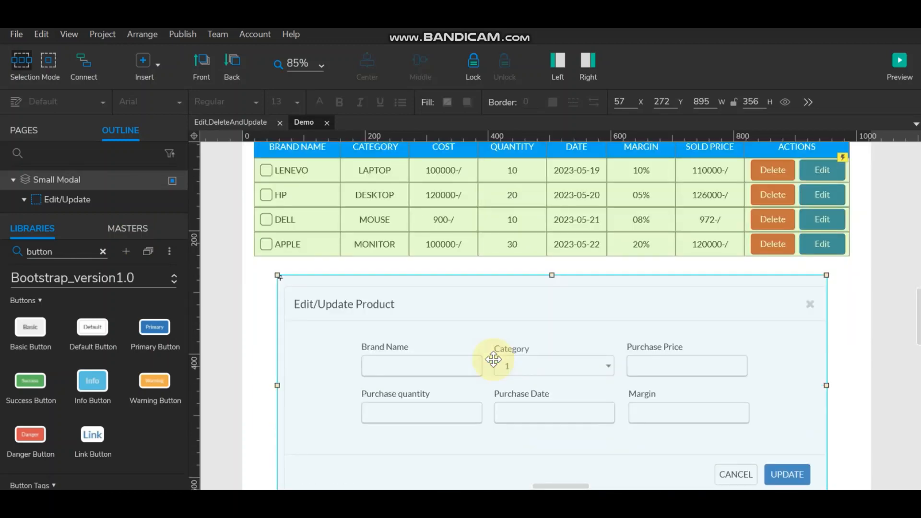
scroll(493, 360, "down", 2)
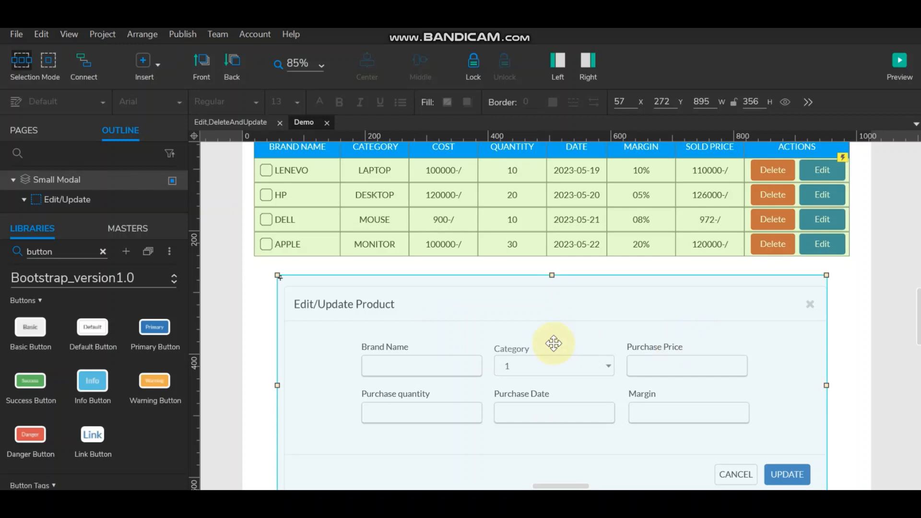
- Preview the Demo page and dismiss the Edit/Update Product modal over the table
scroll(553, 344, "up", 2)
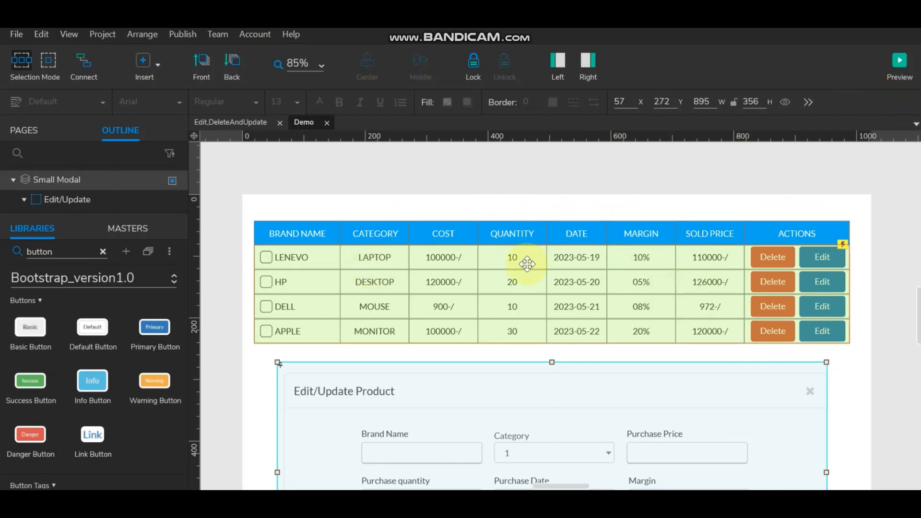
scroll(523, 274, "down", 3)
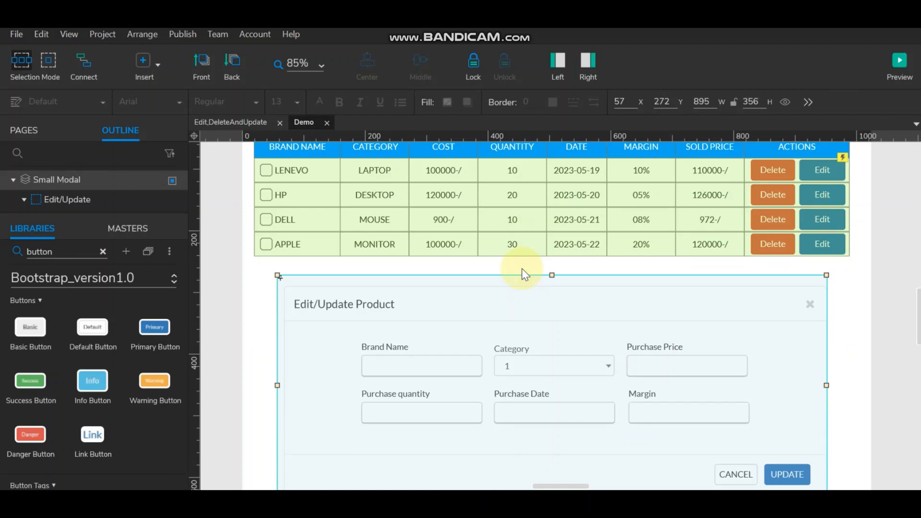
scroll(522, 272, "up", 3)
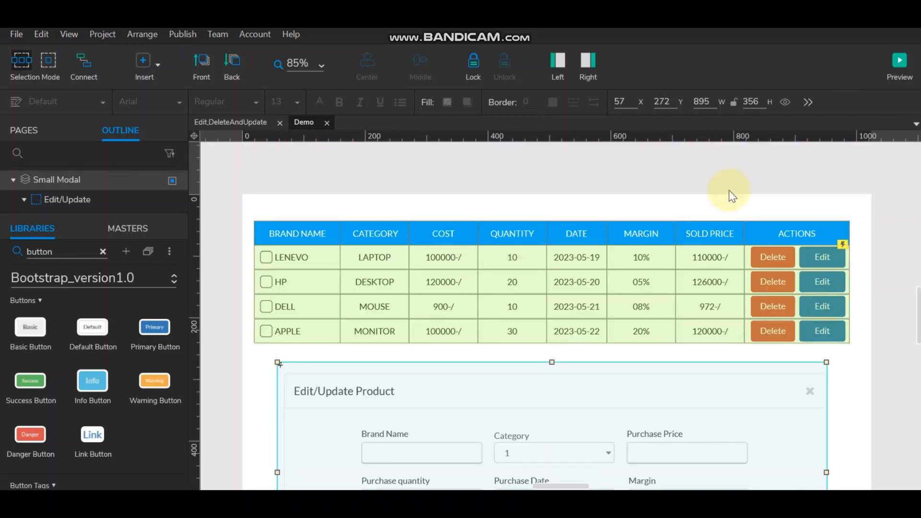
left_click(898, 64)
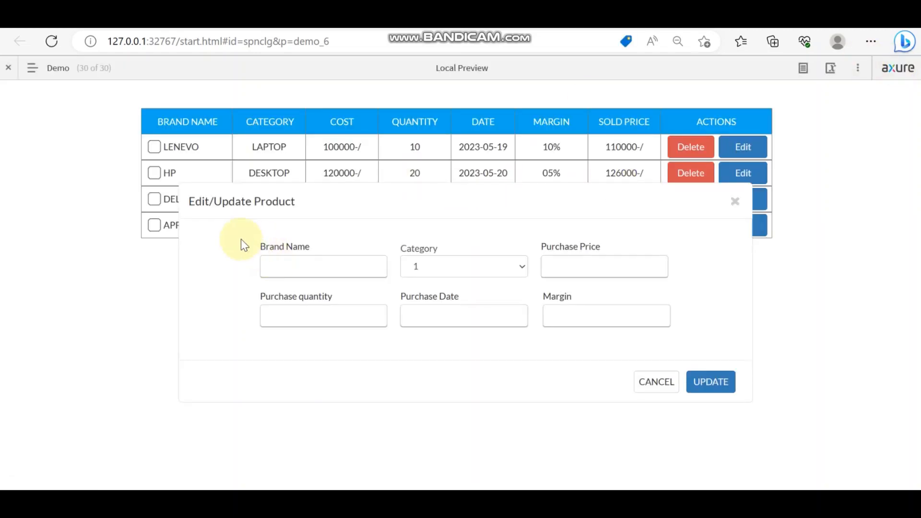
left_click(735, 201)
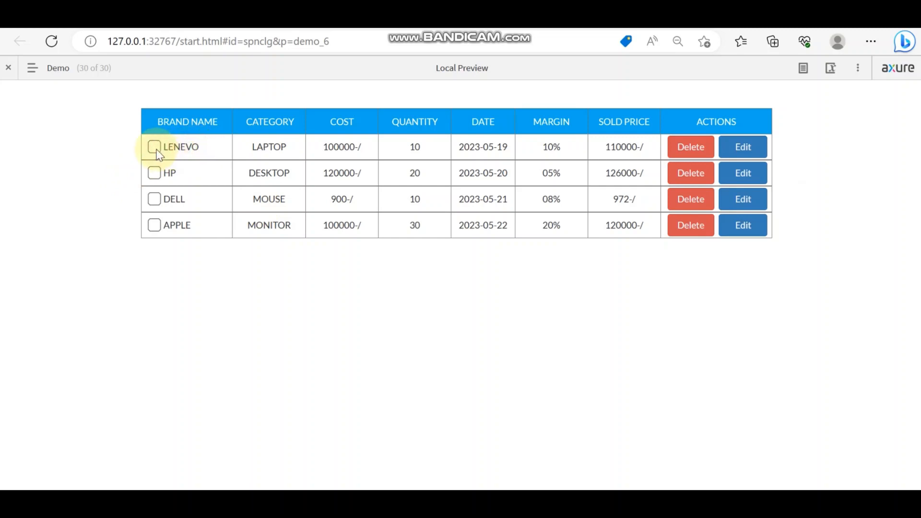
- Test the row checkboxes and Edit buttons of the product table in the preview, and return to Axure
left_click(154, 175)
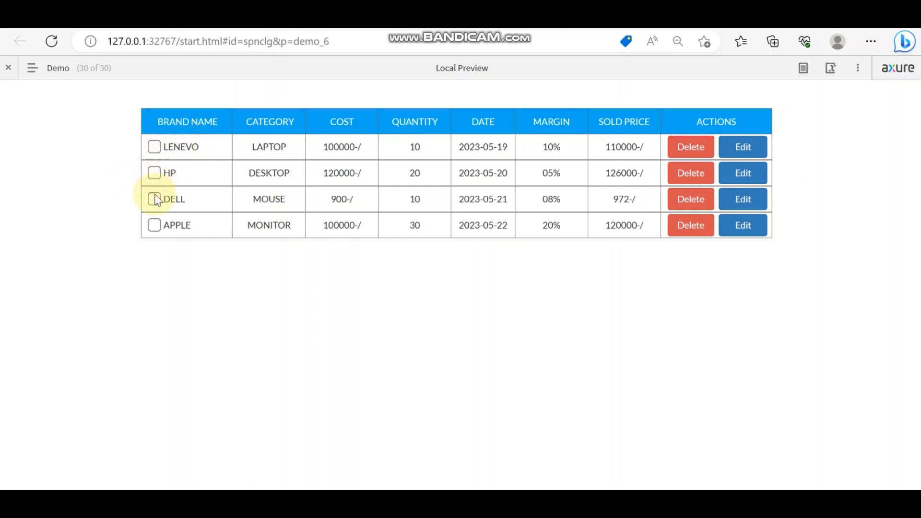
left_click(155, 199)
left_click(154, 226)
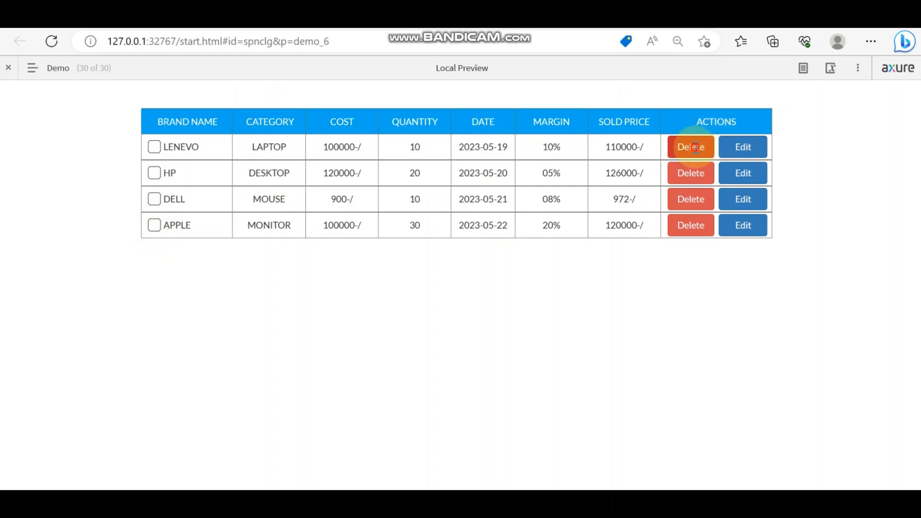
left_click(743, 147)
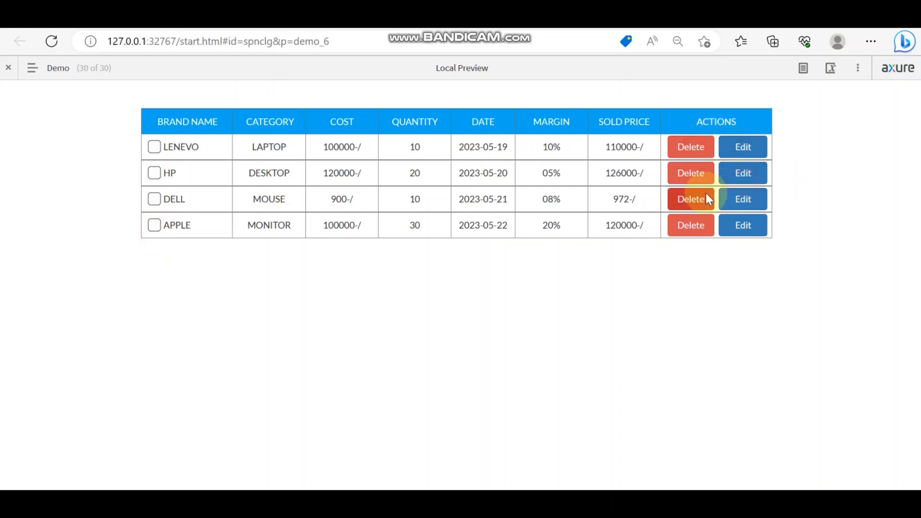
left_click(738, 198)
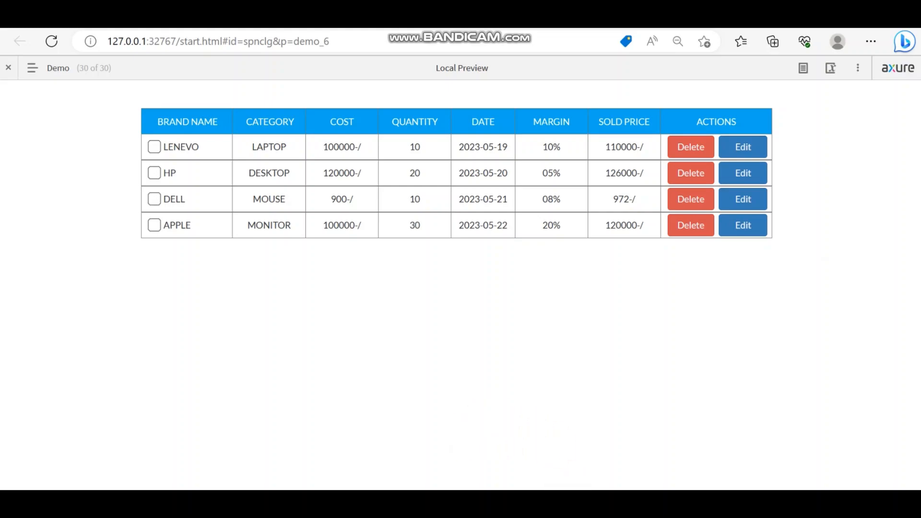
key("alt+Tab")
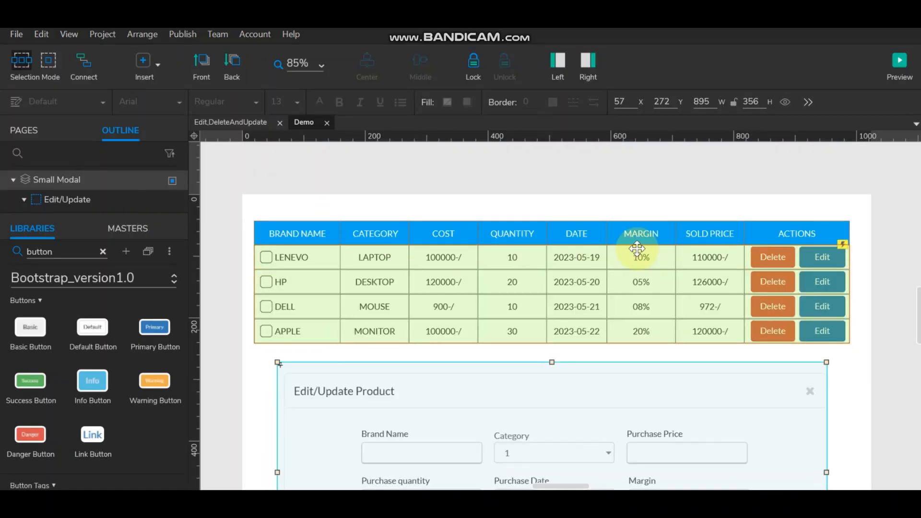
- Add a Selected event to the checkbox beside BRAND NAME inside the product table's repeater
double_click(303, 263)
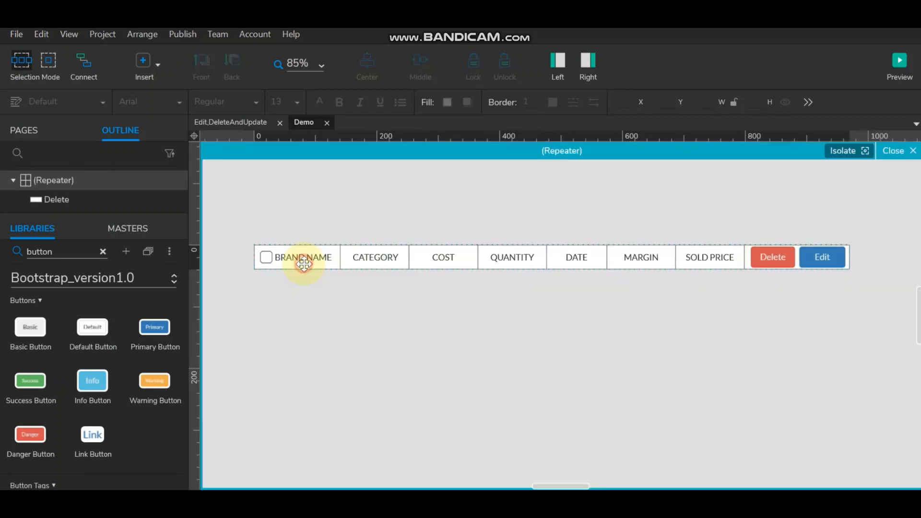
left_click(264, 260)
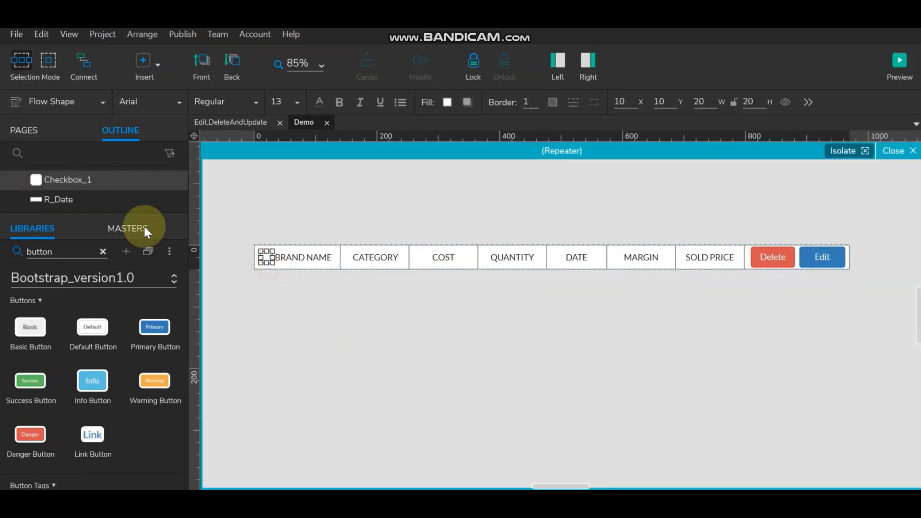
left_click(586, 59)
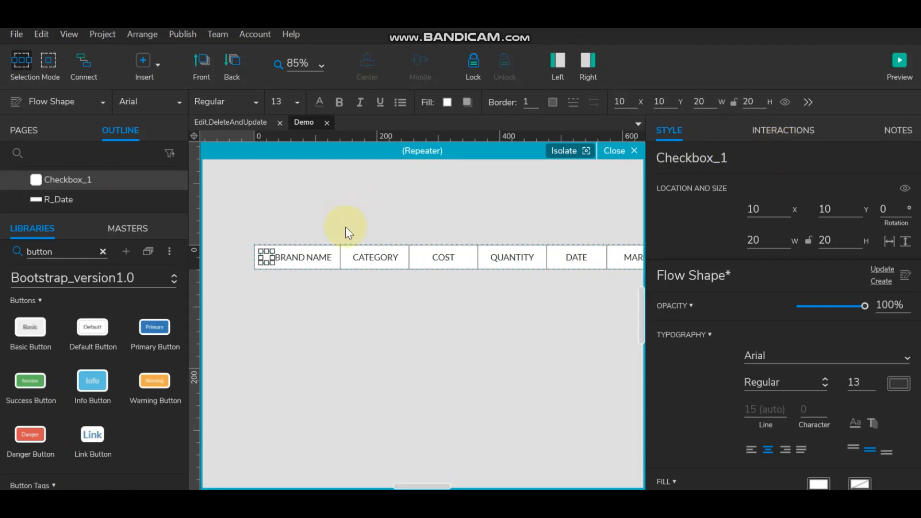
left_click(332, 314)
left_click(265, 257)
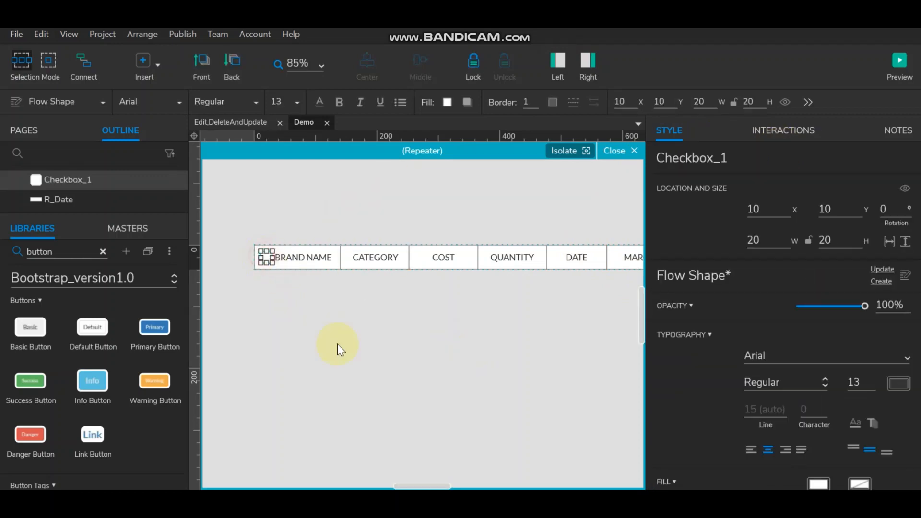
left_click(792, 130)
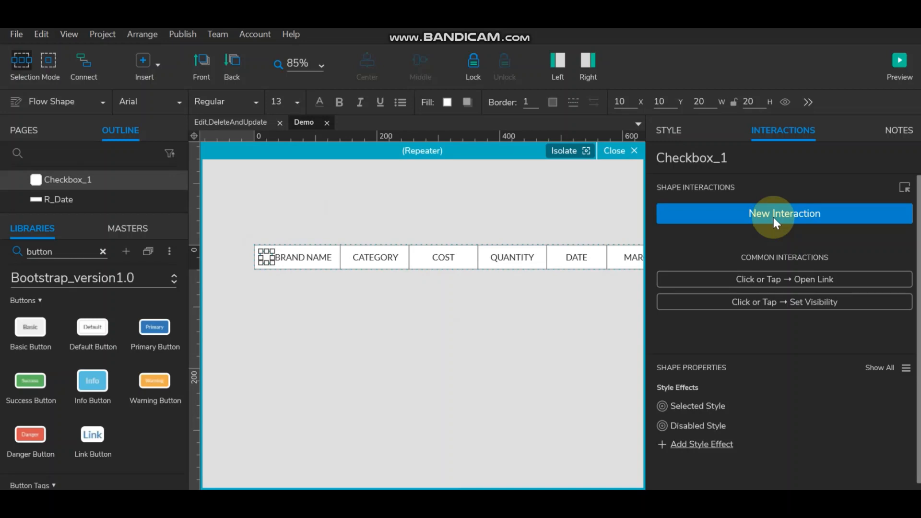
left_click(857, 214)
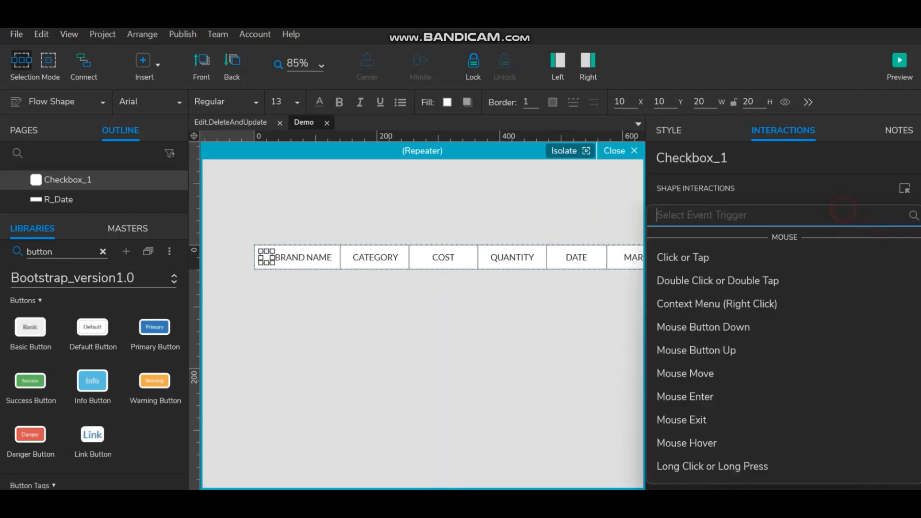
scroll(835, 369, "down", 10)
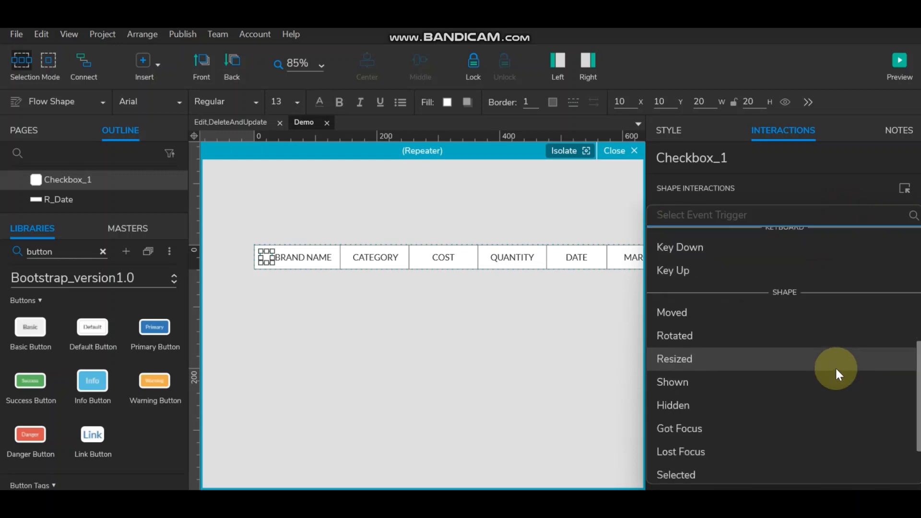
left_click(821, 395)
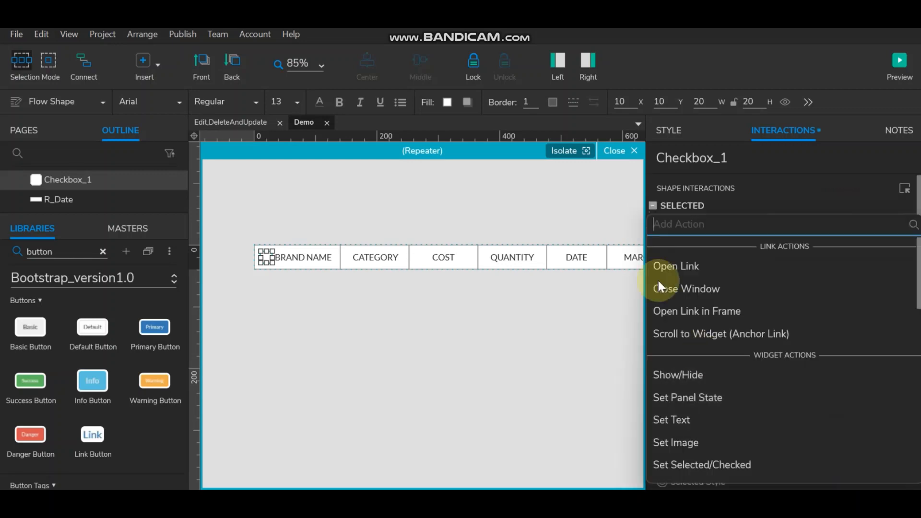
left_click(697, 205)
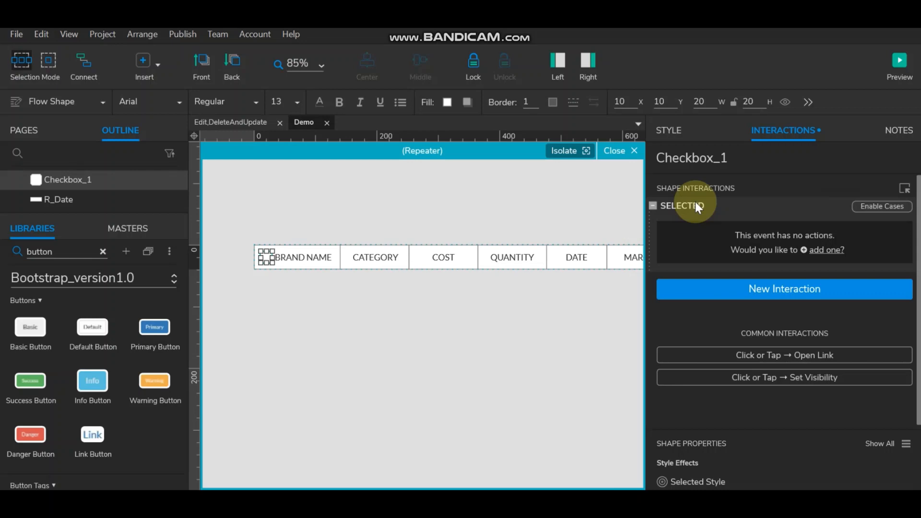
- Add Case 1 to the checkbox's Selected event with the condition that text on This equals empty text
left_click(870, 205)
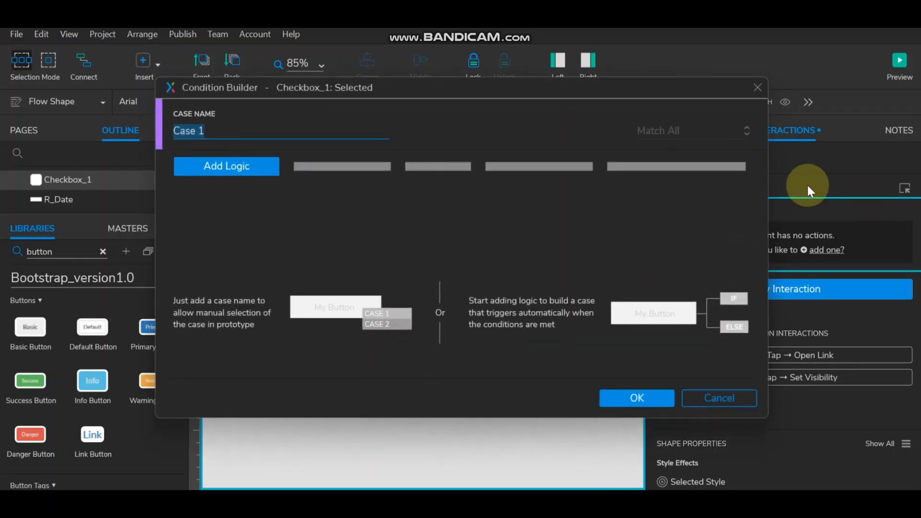
left_click(229, 169)
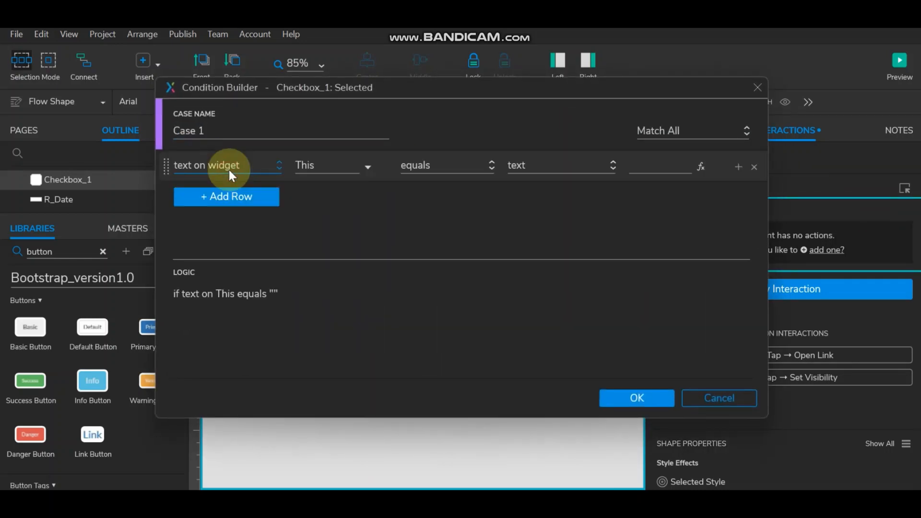
left_click(229, 166)
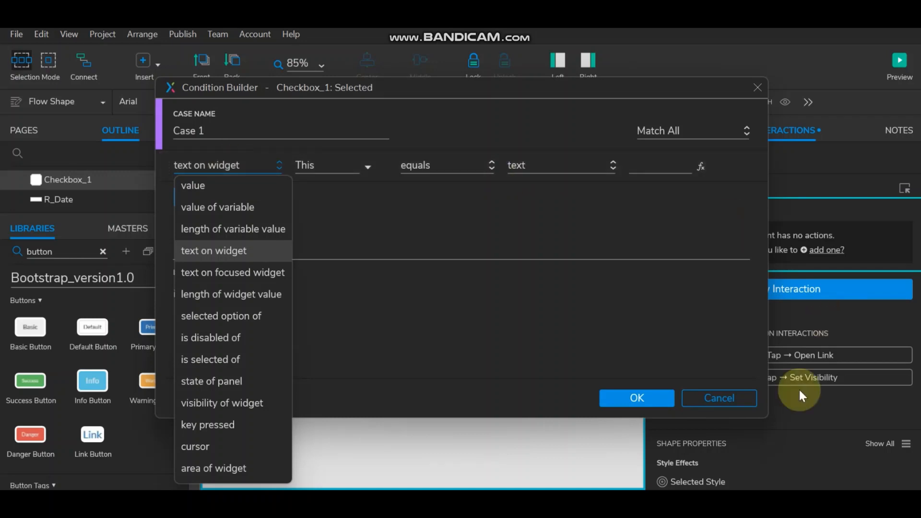
left_click(653, 391)
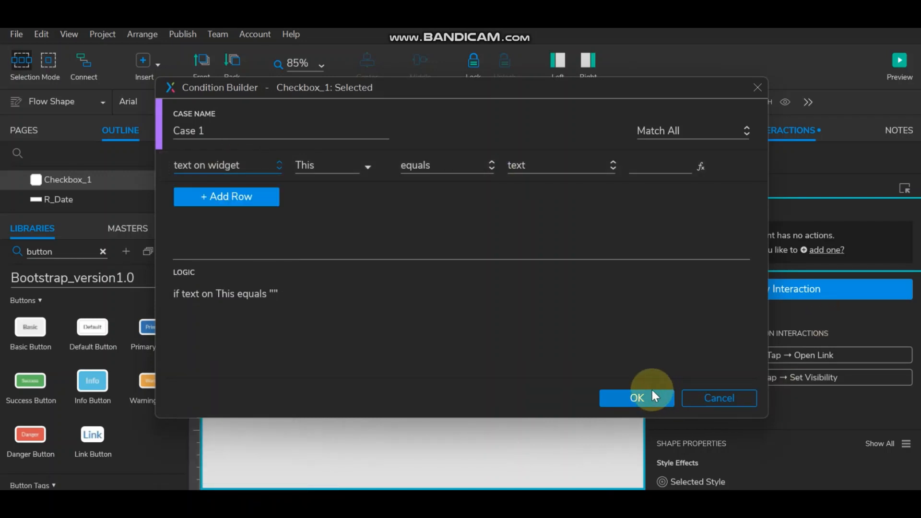
left_click(652, 390)
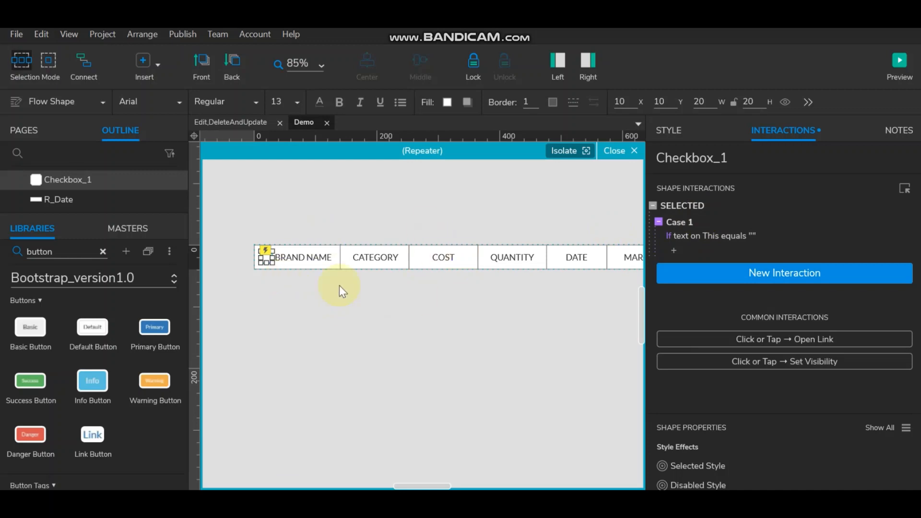
- Remove the text condition from Case 1 of the checkbox's Selected event, keeping the case without logic
left_click(555, 62)
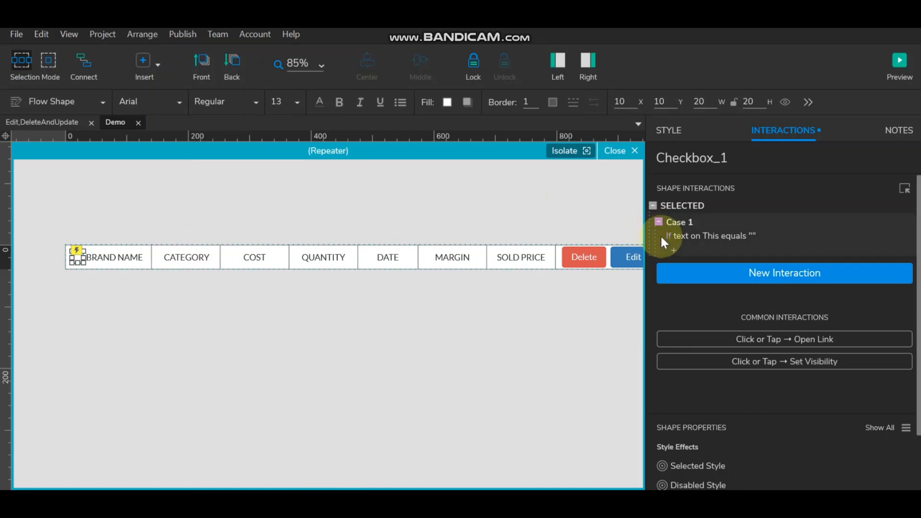
left_click(147, 301)
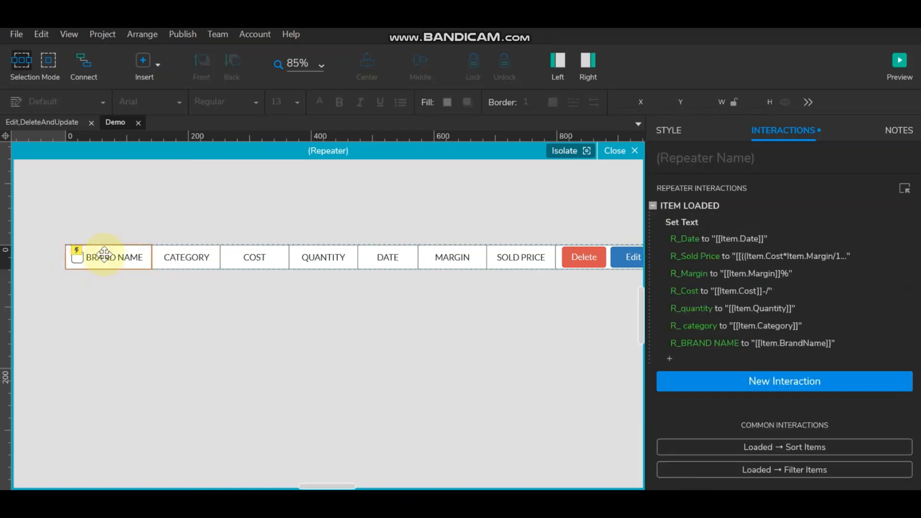
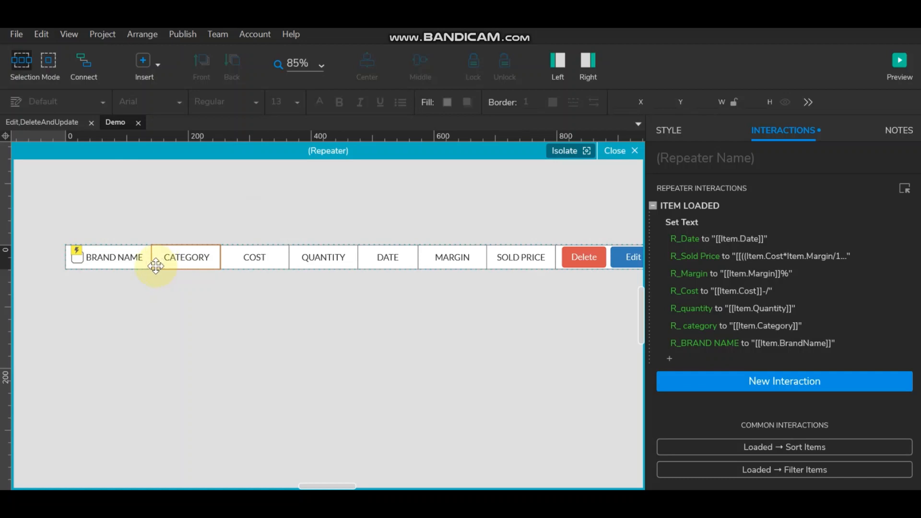
left_click(77, 257)
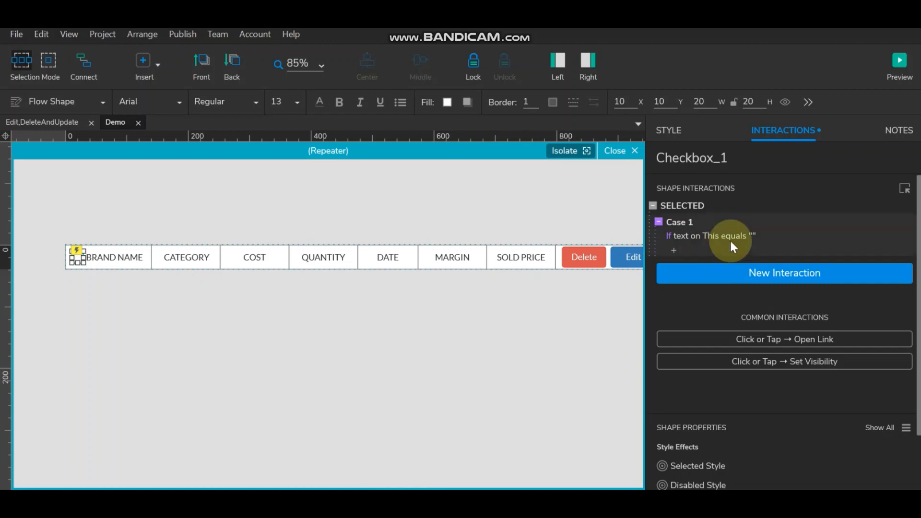
left_click(681, 210)
double_click(681, 210)
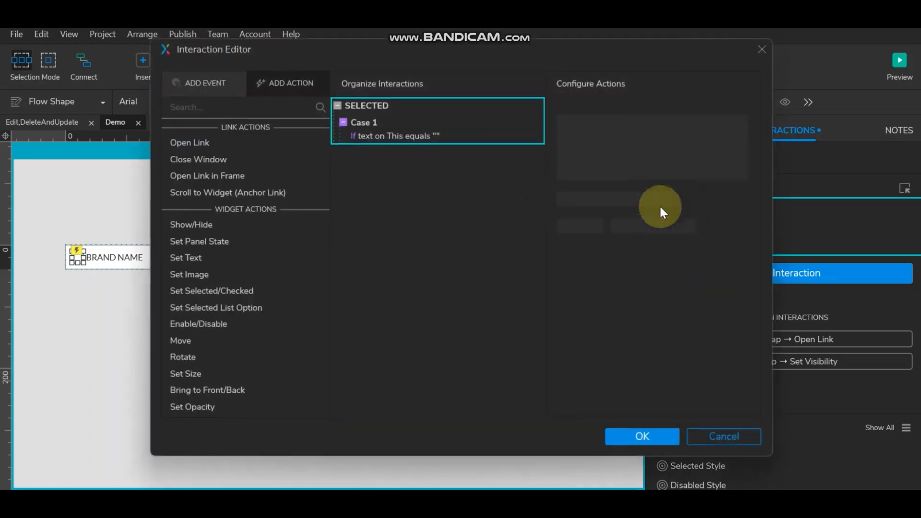
left_click(369, 135)
left_click(369, 135)
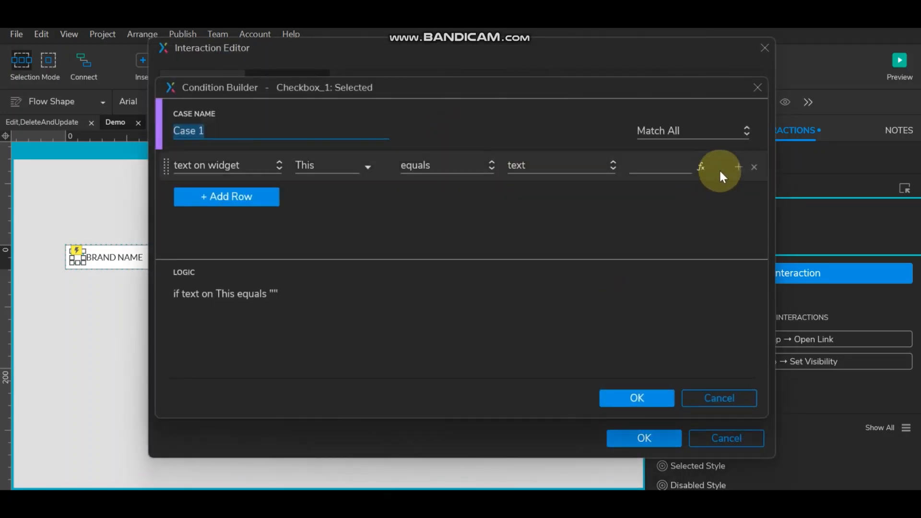
left_click(753, 168)
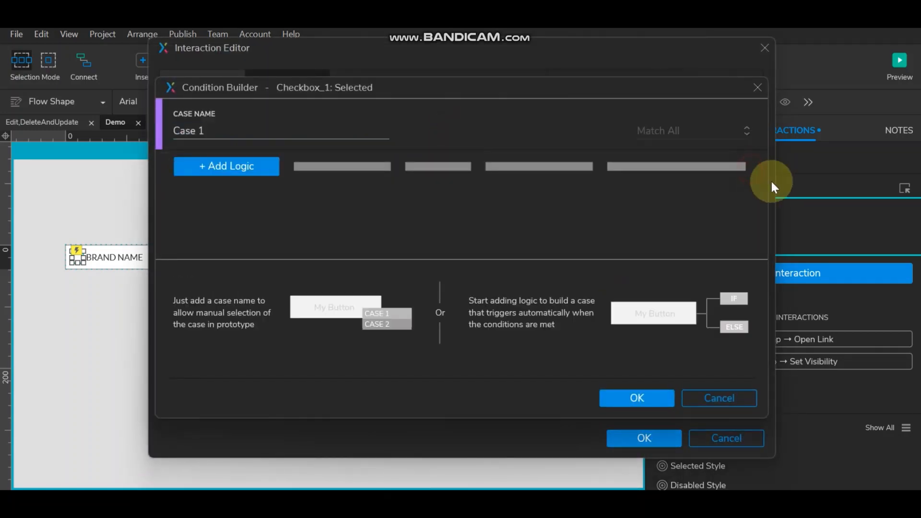
left_click(652, 397)
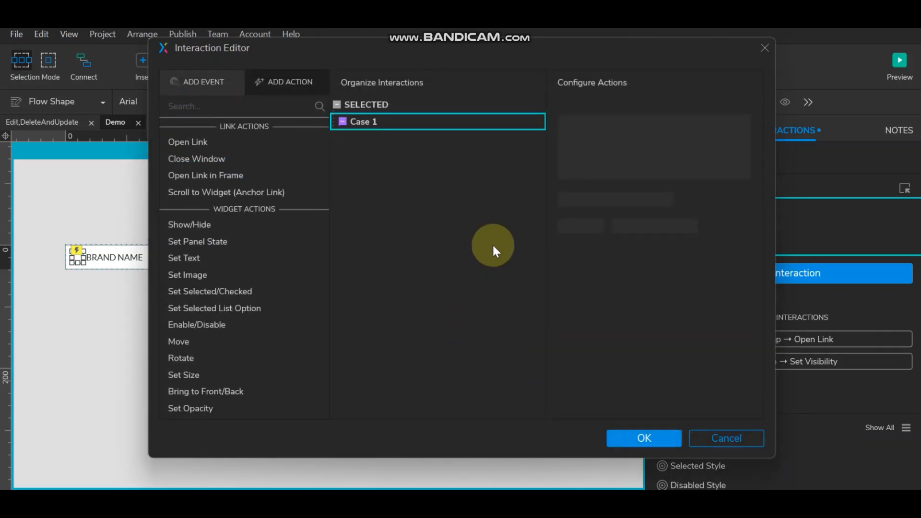
- Add a Mark Rows action to Case 1 targeting the repeater, with the row option This
scroll(252, 324, "down", 4)
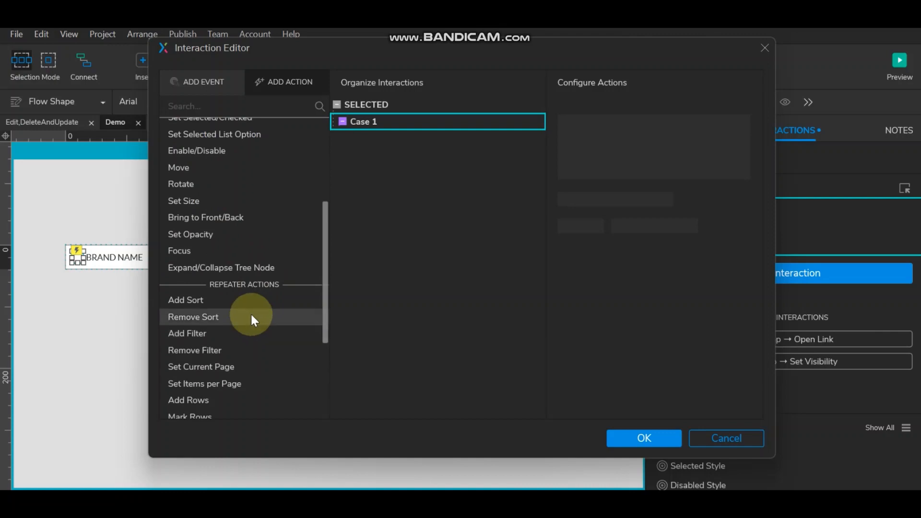
scroll(250, 312, "down", 2)
left_click(232, 324)
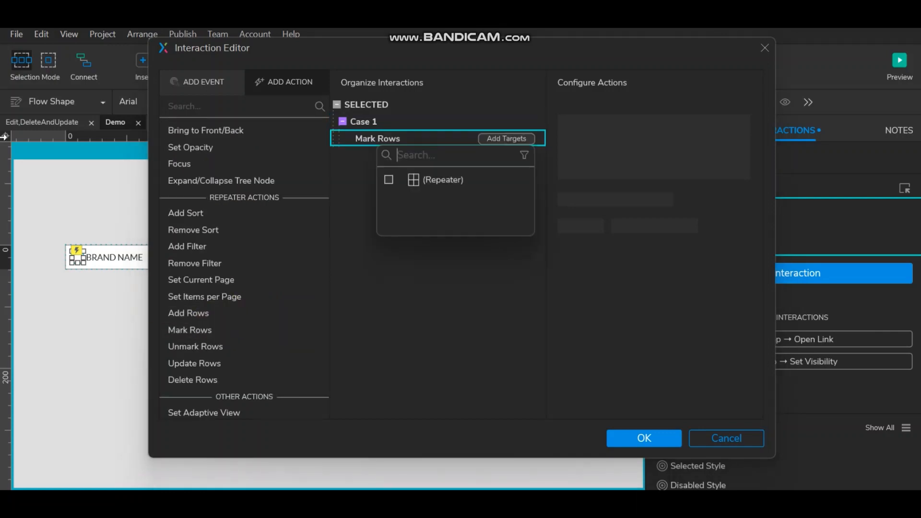
left_click(387, 179)
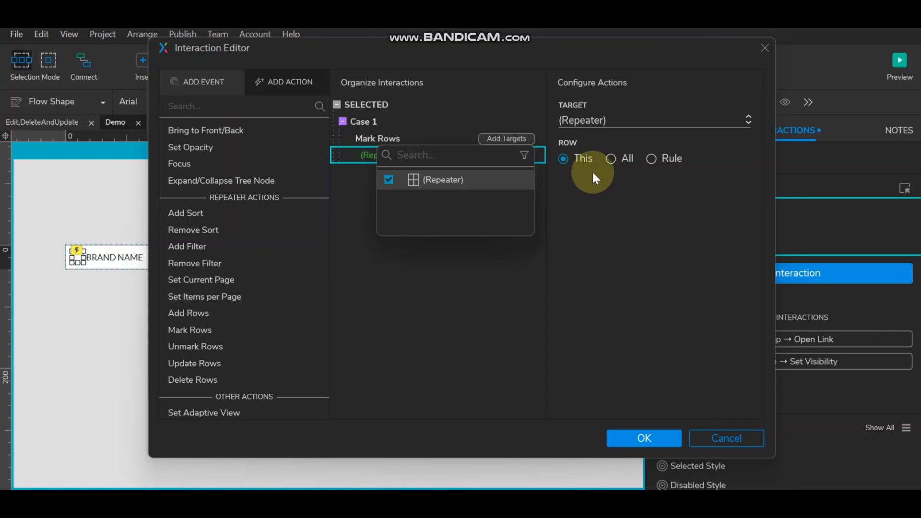
- Confirm the checkbox's Mark Rows interaction and add an Unselected event to the same checkbox
left_click(605, 194)
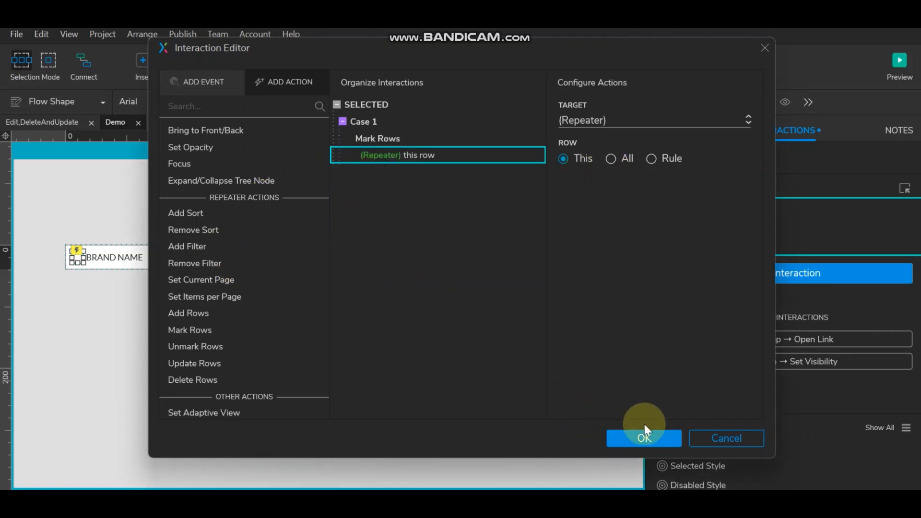
left_click(640, 439)
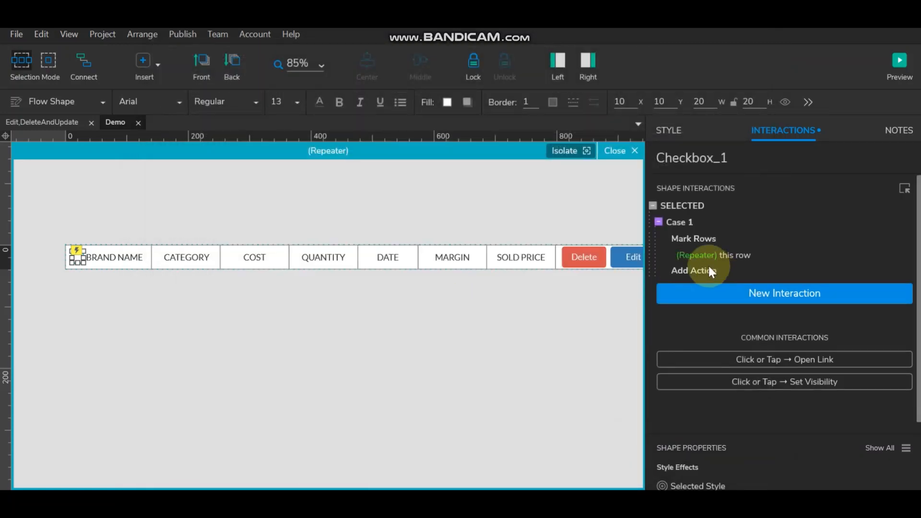
left_click(760, 293)
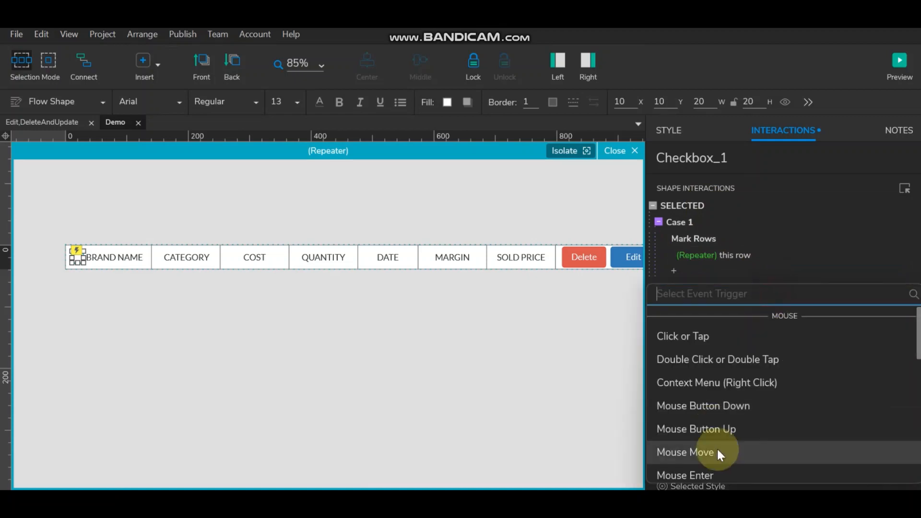
scroll(718, 431, "down", 5)
scroll(718, 430, "down", 1)
left_click(716, 428)
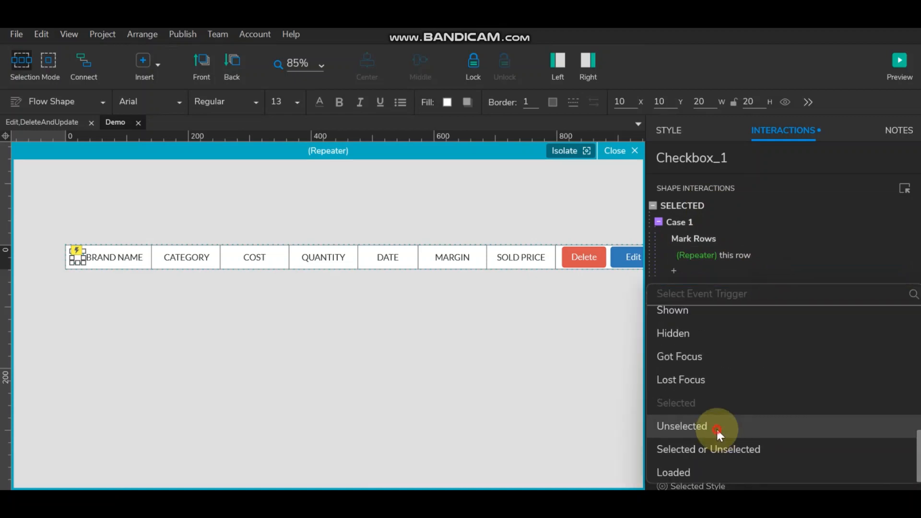
- Add an Unmark Rows action to the checkbox's Unselected event, targeting the repeater with the row option This
double_click(702, 283)
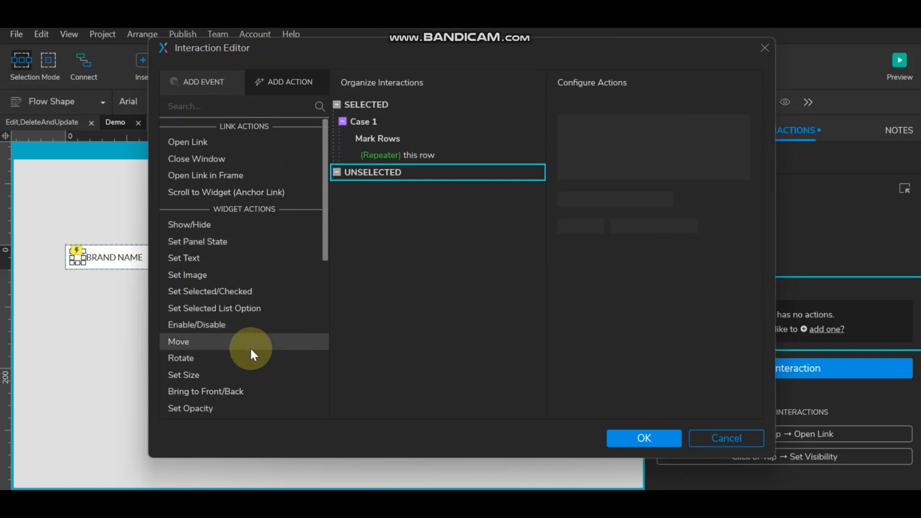
scroll(250, 349, "down", 2)
scroll(262, 321, "down", 2)
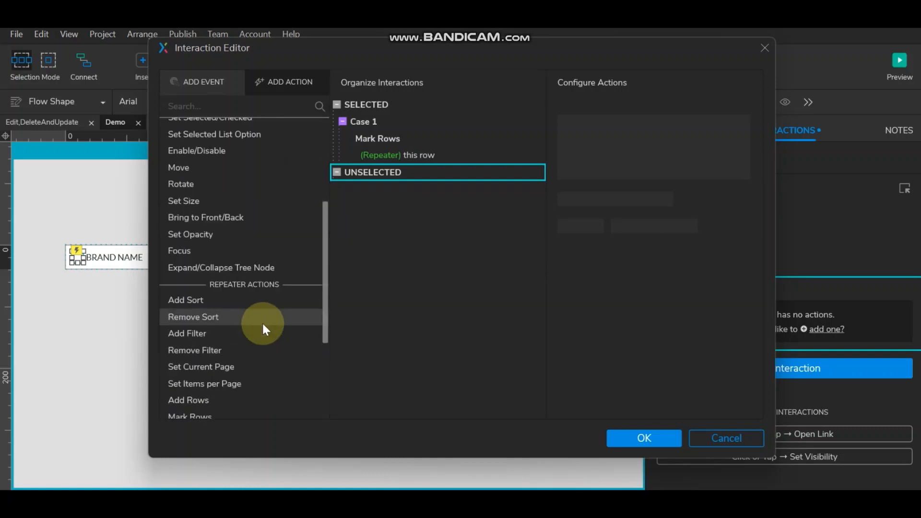
scroll(262, 322, "down", 2)
left_click(251, 346)
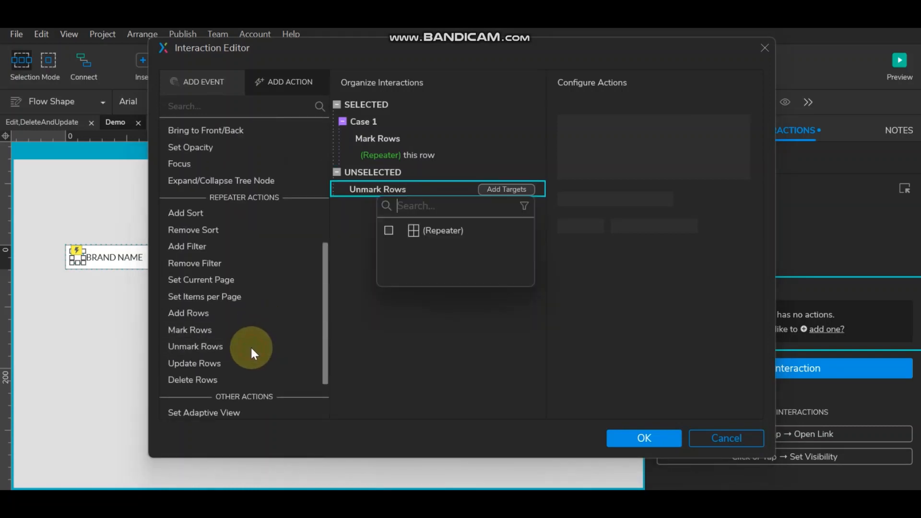
left_click(388, 229)
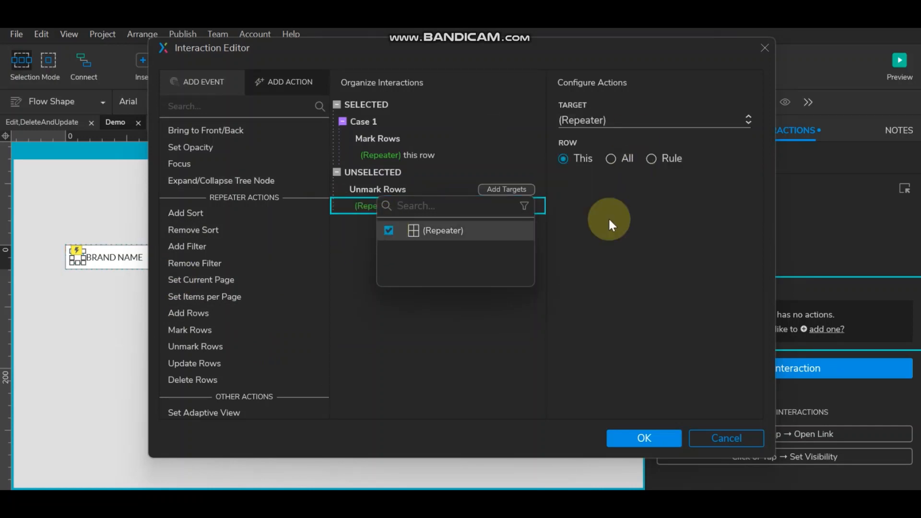
left_click(602, 230)
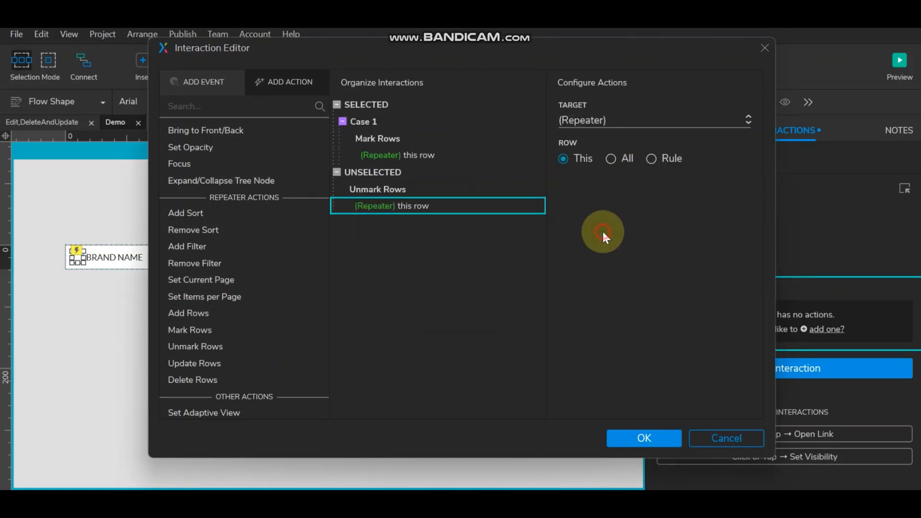
left_click(642, 437)
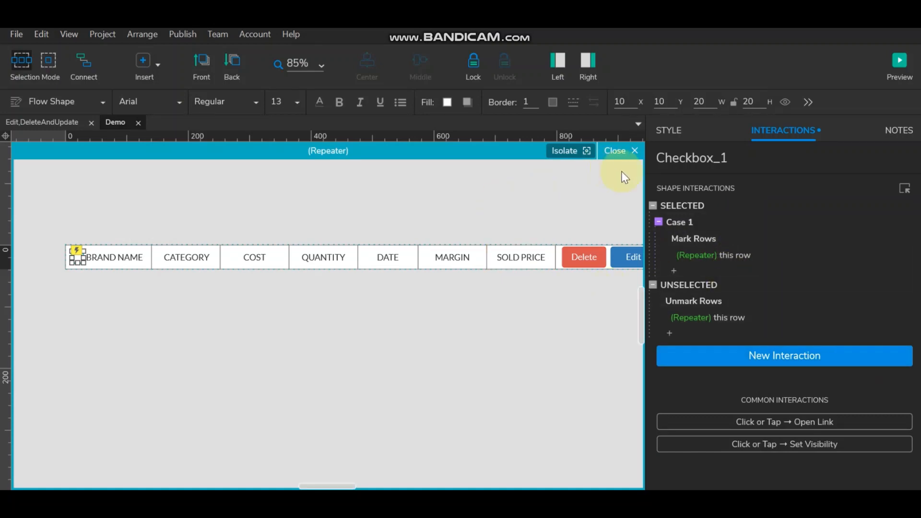
- Add a Loaded event to the checkbox without choosing an action for it
left_click(775, 355)
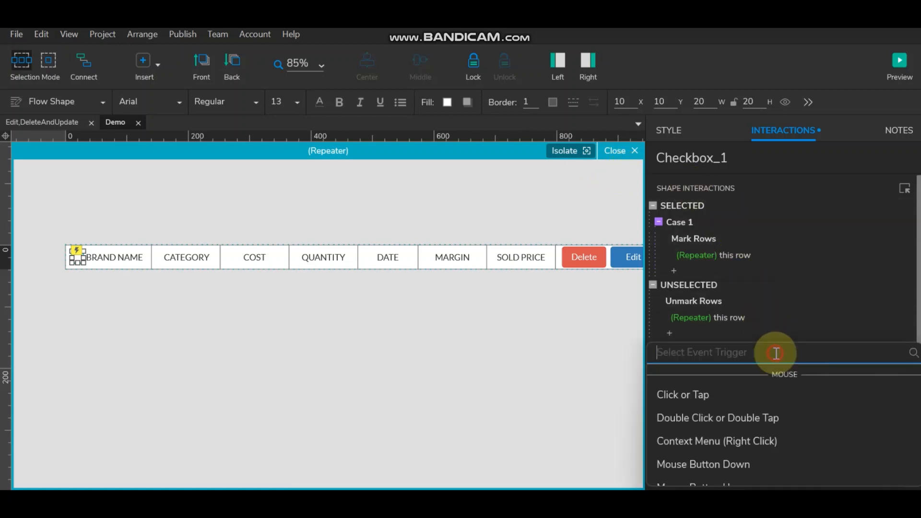
scroll(758, 442, "down", 5)
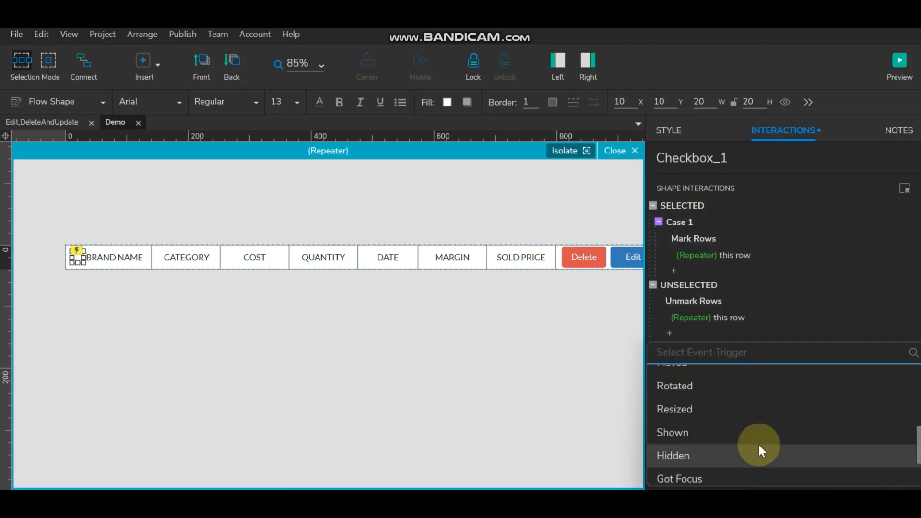
scroll(758, 451, "down", 3)
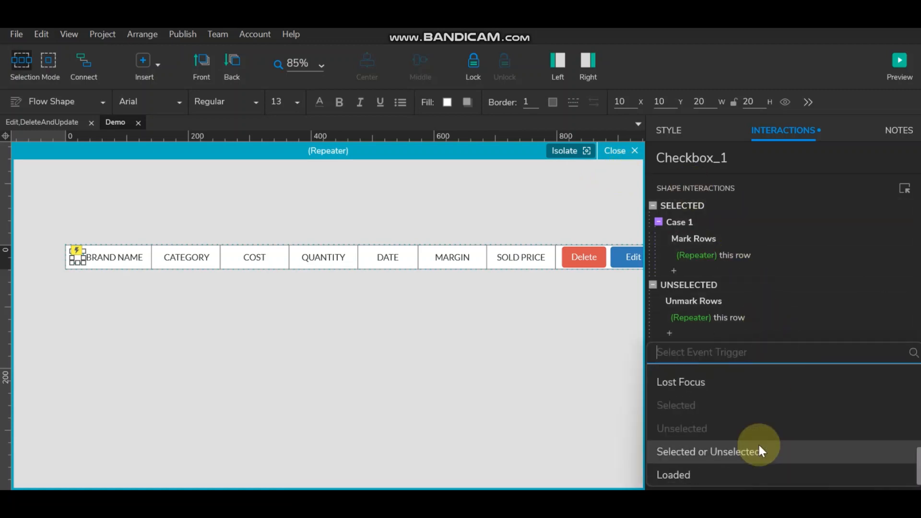
left_click(744, 473)
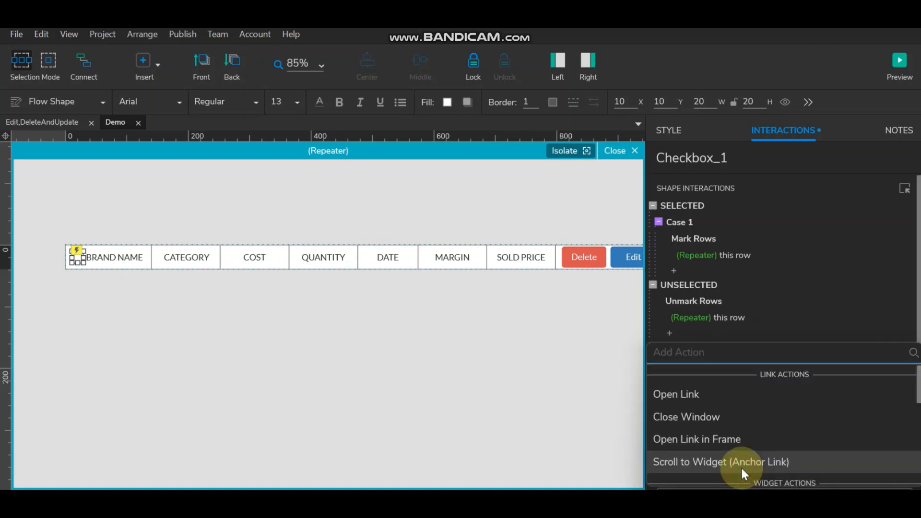
left_click(762, 332)
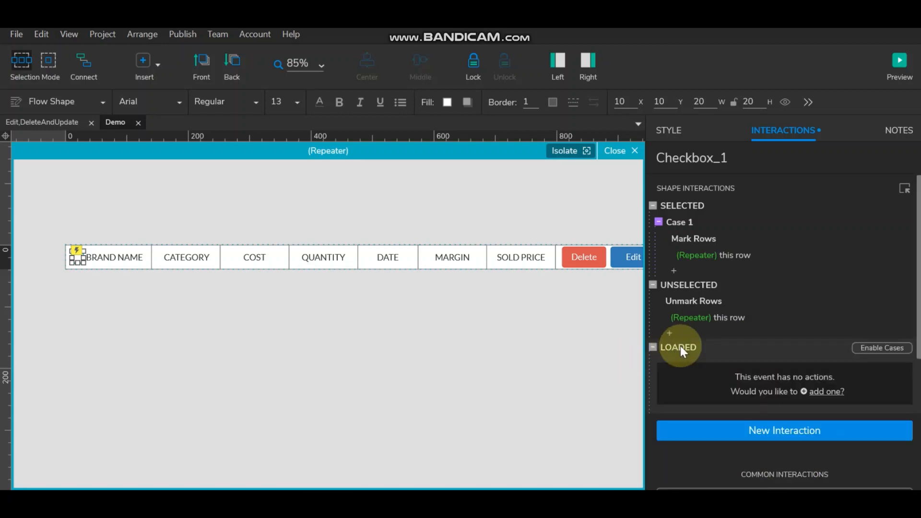
- Add Case 1 to the checkbox's Loaded event with the condition that value [[Item.isMarked]] equals value true
left_click(871, 348)
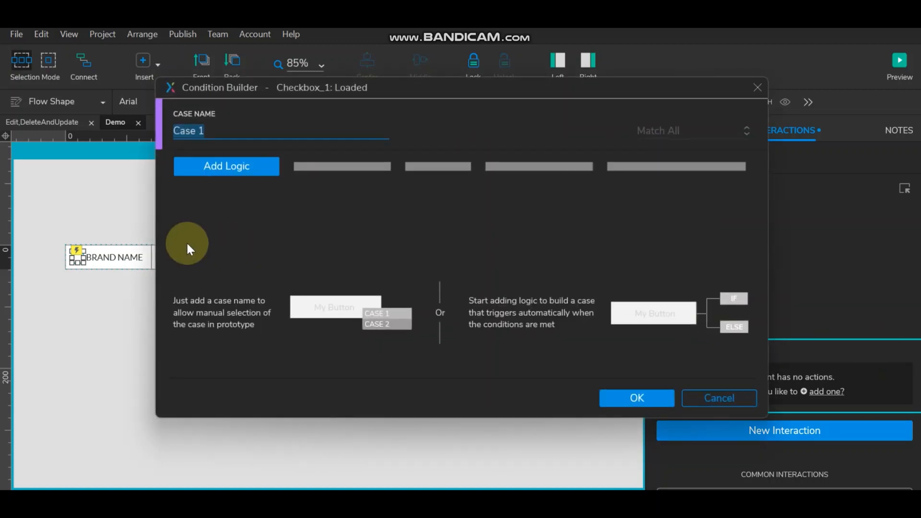
left_click(229, 166)
left_click(226, 165)
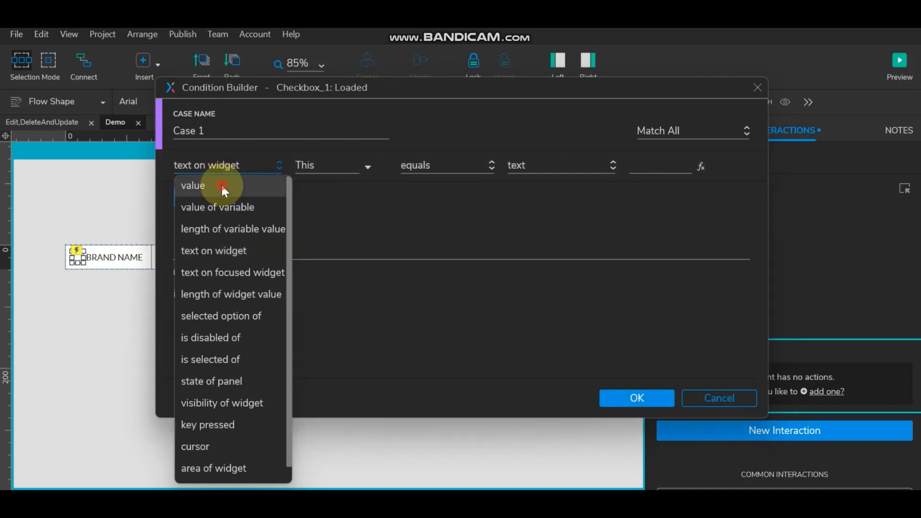
left_click(222, 186)
left_click(368, 167)
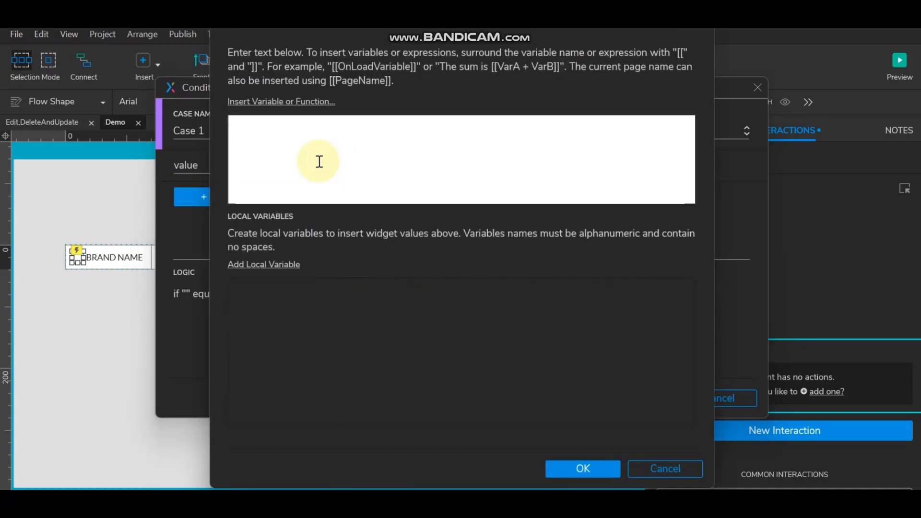
left_click(290, 102)
scroll(335, 228, "down", 4)
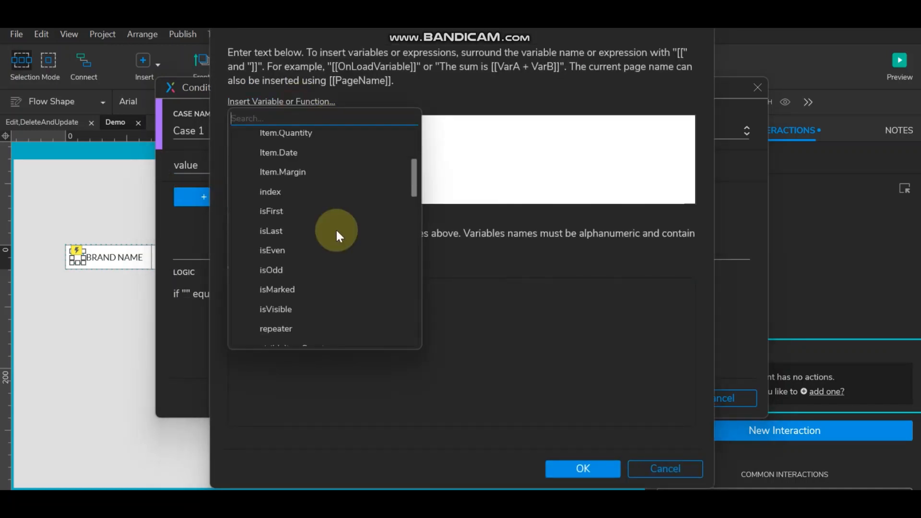
left_click(286, 289)
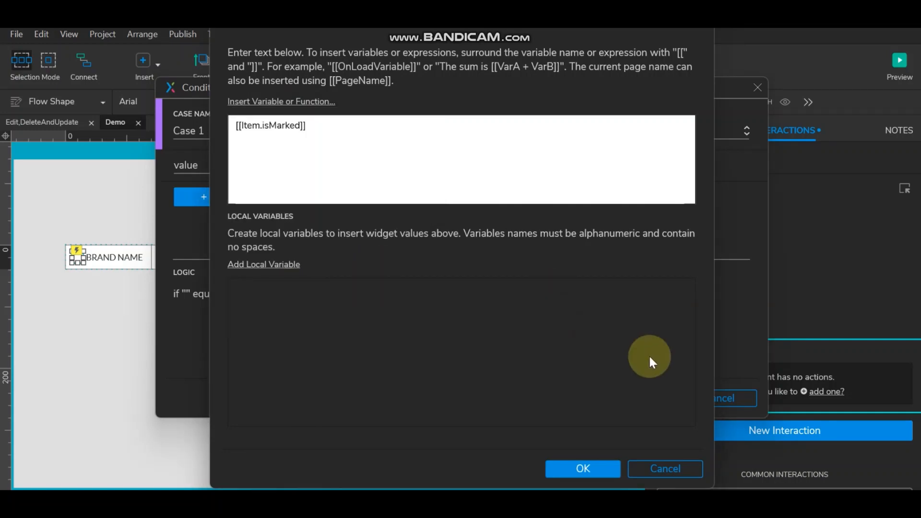
left_click(602, 468)
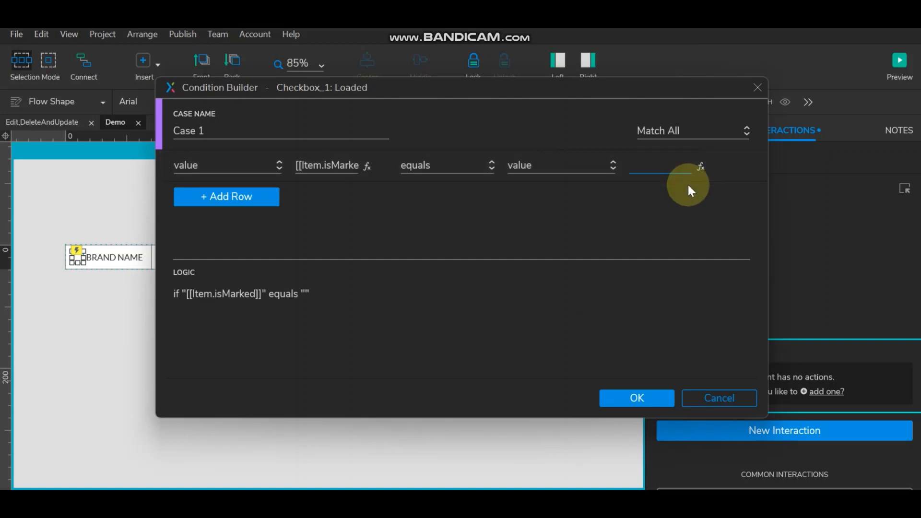
type("true")
left_click(646, 392)
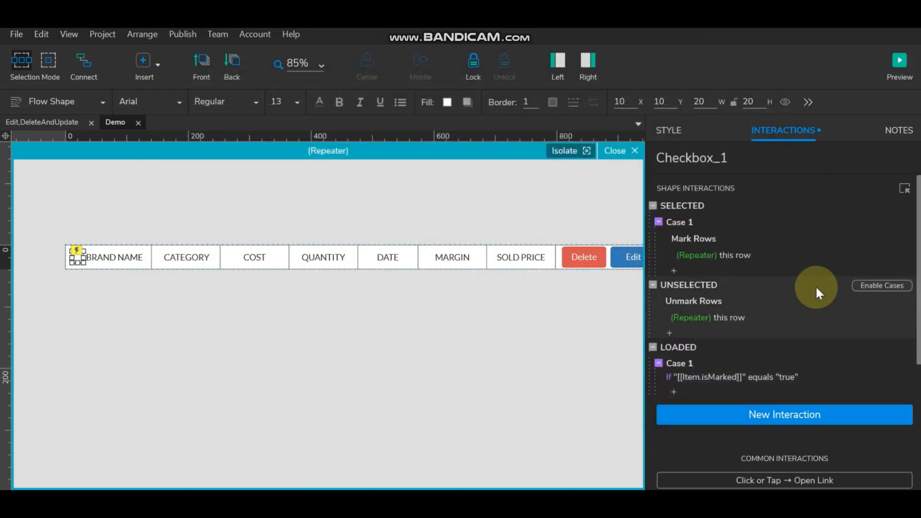
- Add a Set Selected/Checked action to Case 1 of the Loaded event, setting This to the value true
scroll(818, 277, "down", 4)
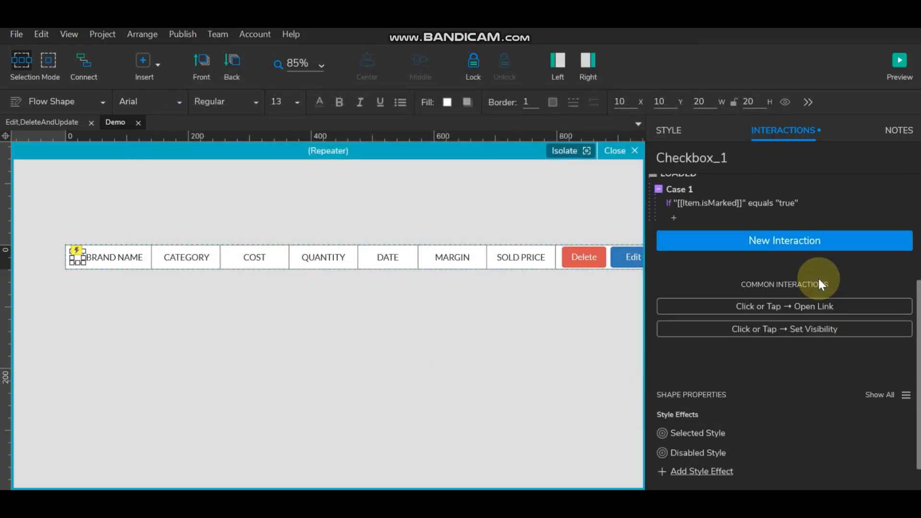
scroll(818, 278, "up", 2)
double_click(689, 260)
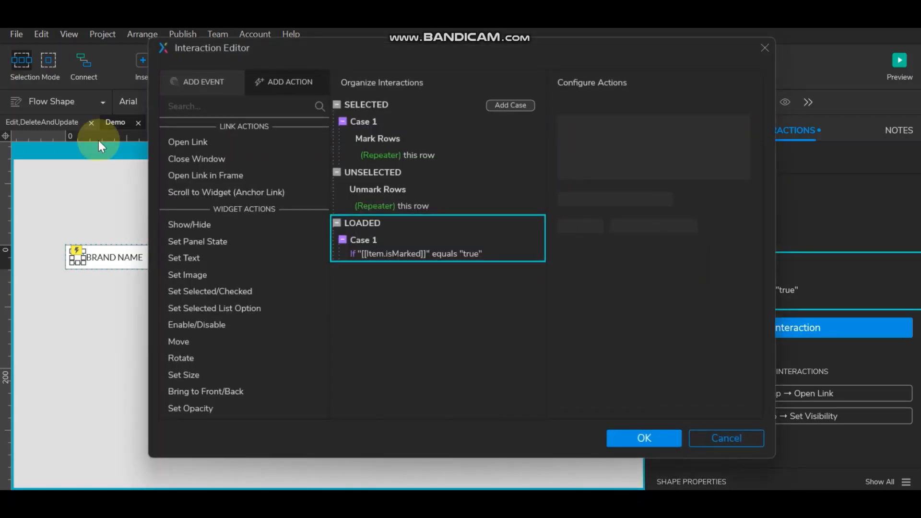
left_click(242, 292)
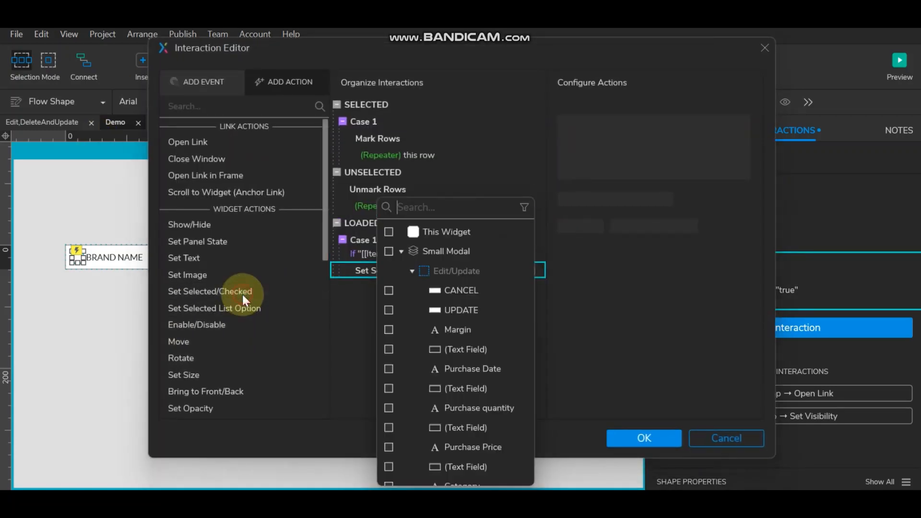
left_click(389, 230)
left_click(628, 248)
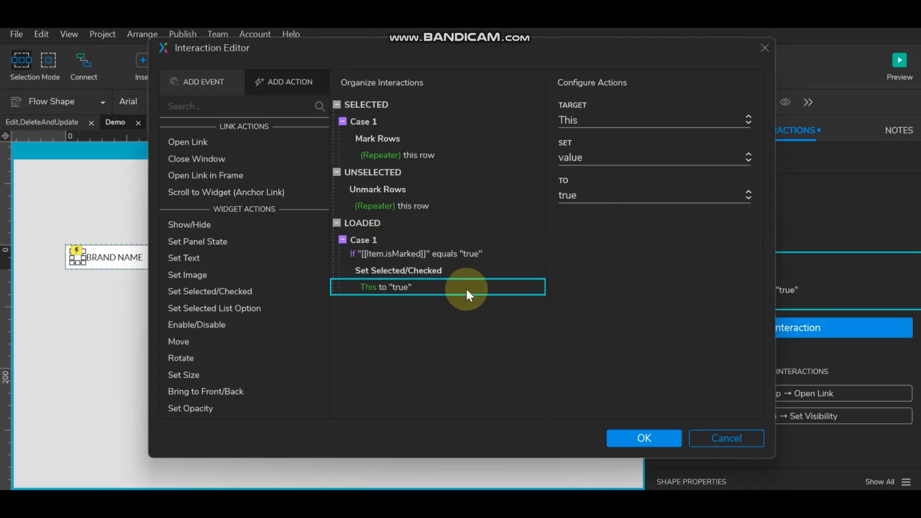
left_click(631, 438)
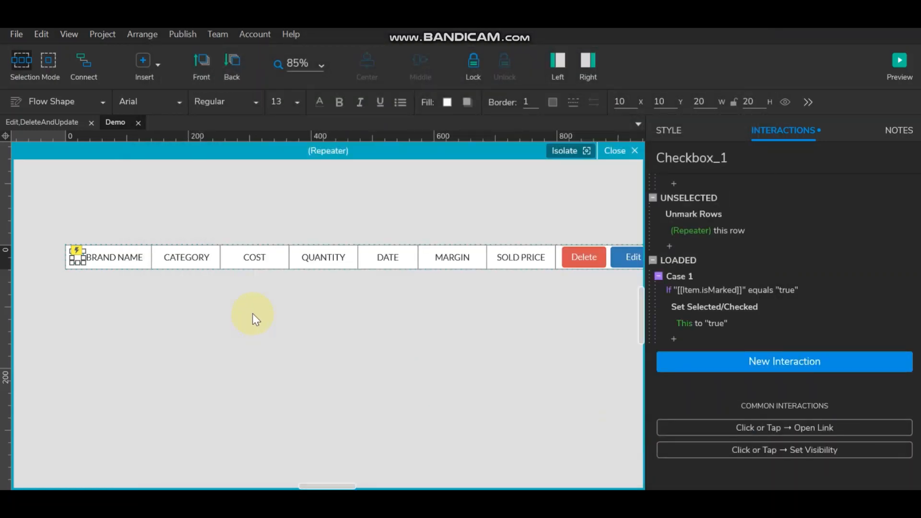
scroll(789, 259, "up", 2)
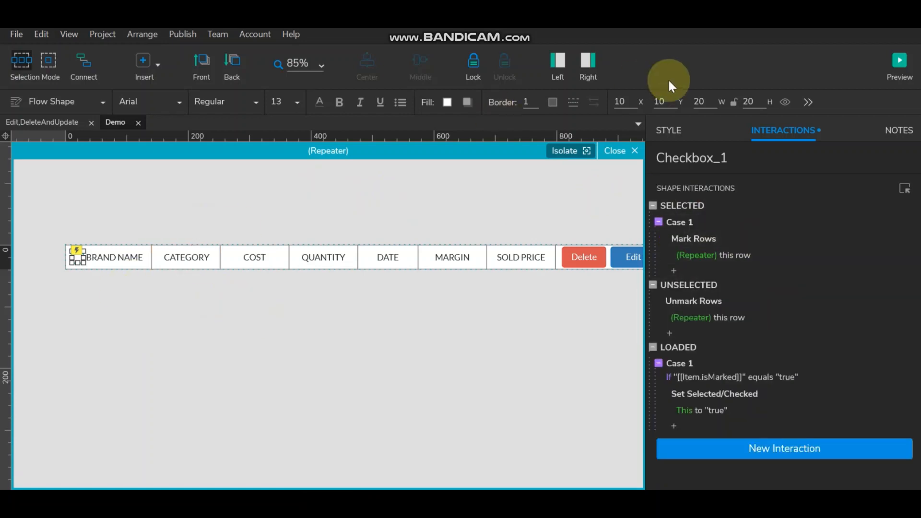
- Preview the prototype in the browser, close the Edit/Update Product modal, try selecting the LENEVO and HP rows, and return to Axure
left_click(901, 65)
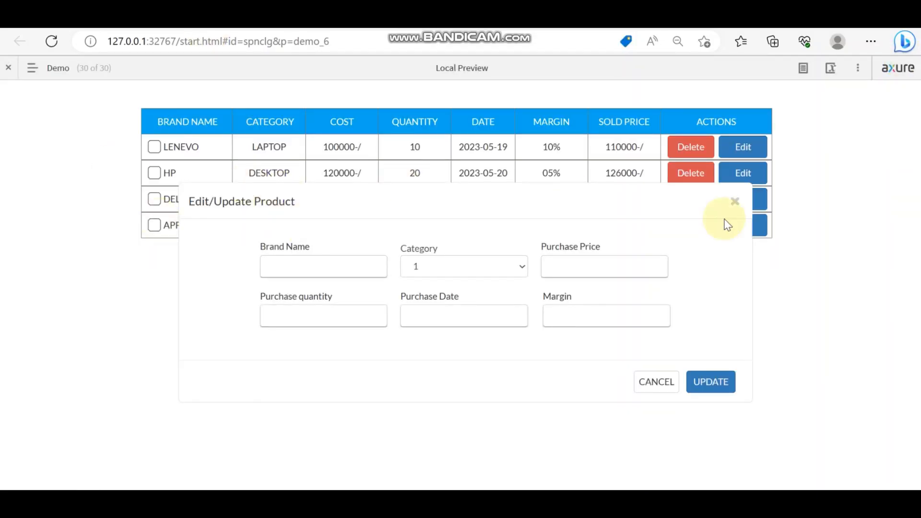
left_click(733, 201)
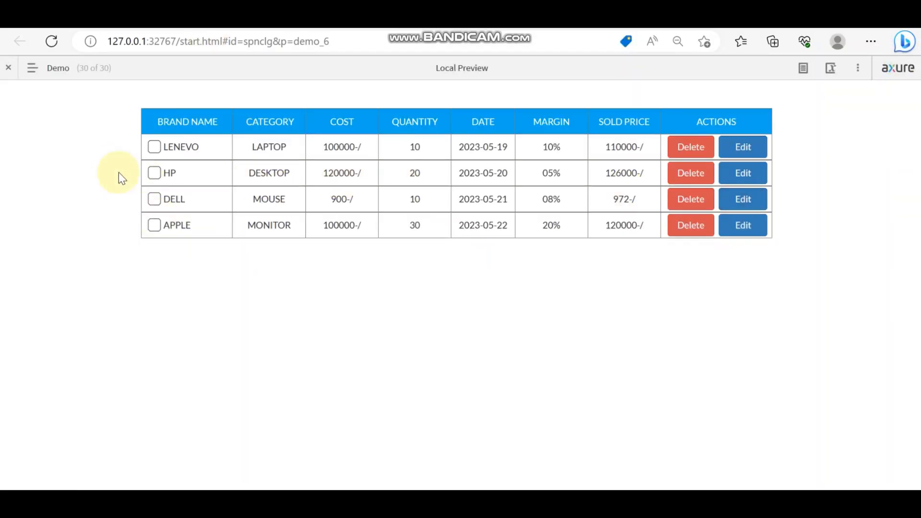
double_click(187, 152)
left_click(181, 174)
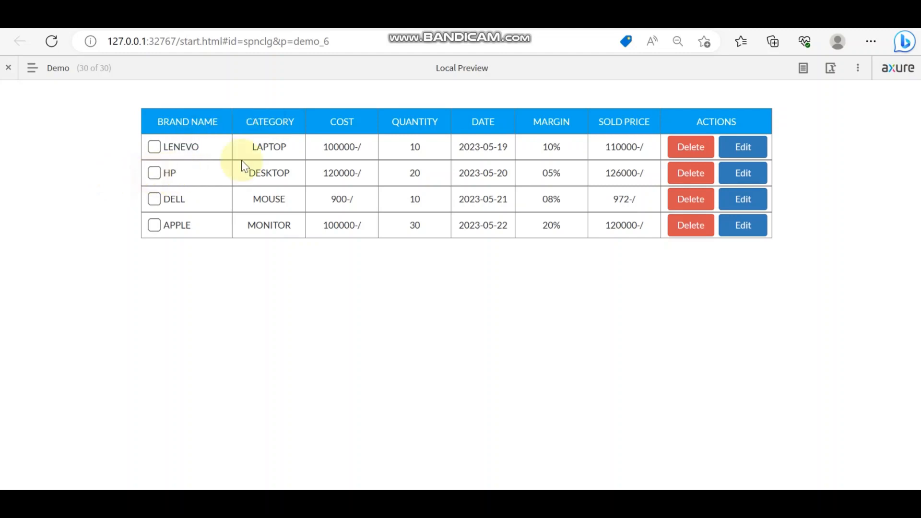
left_click(607, 501)
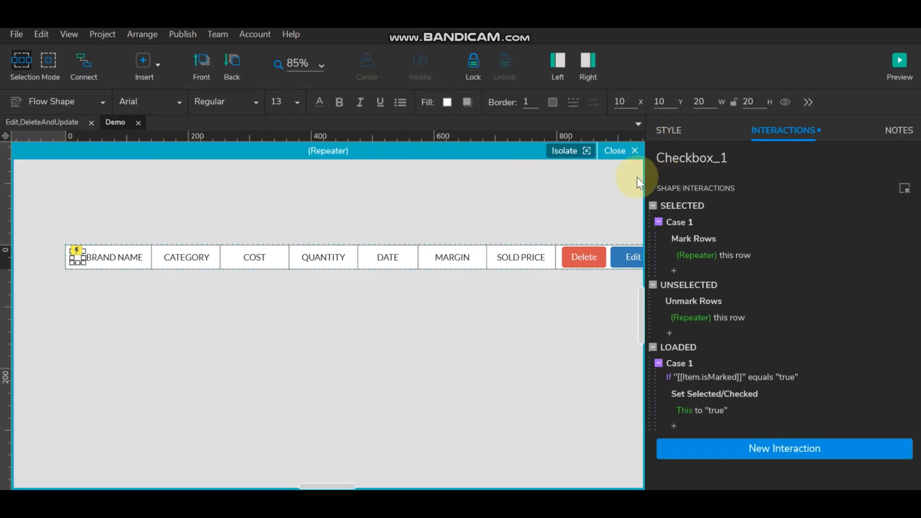
- Place a Hot Spot from the Default library at position 0, 0 of the repeater row, about 575 wide and 100 high
left_click_drag(644, 177, 691, 177)
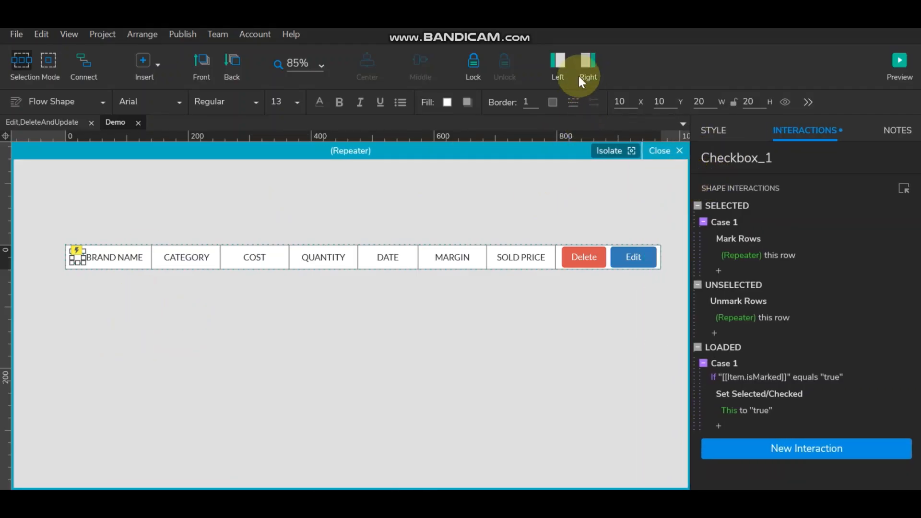
left_click(557, 65)
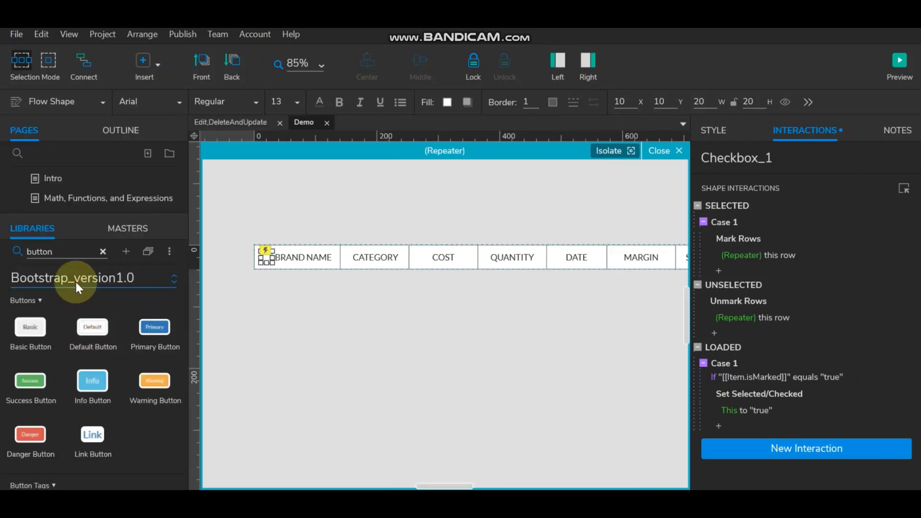
left_click(105, 253)
left_click(53, 281)
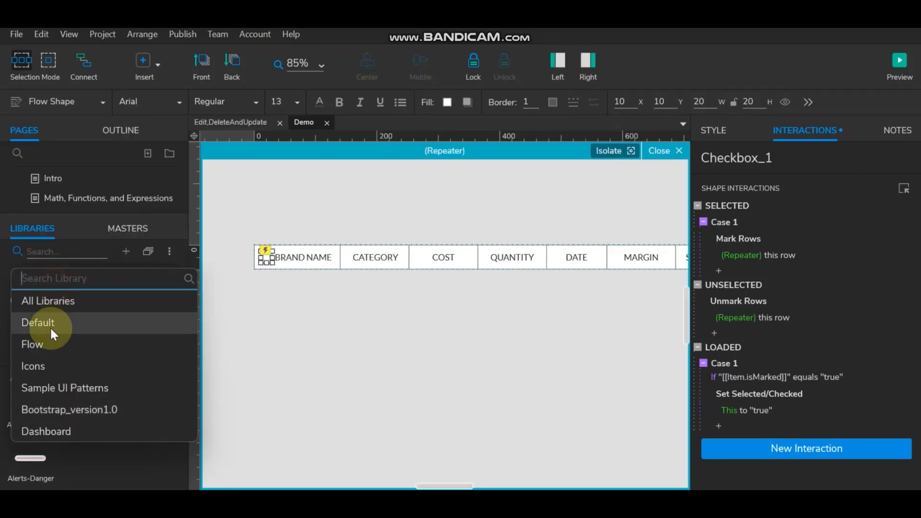
left_click(49, 326)
scroll(53, 427, "down", 4)
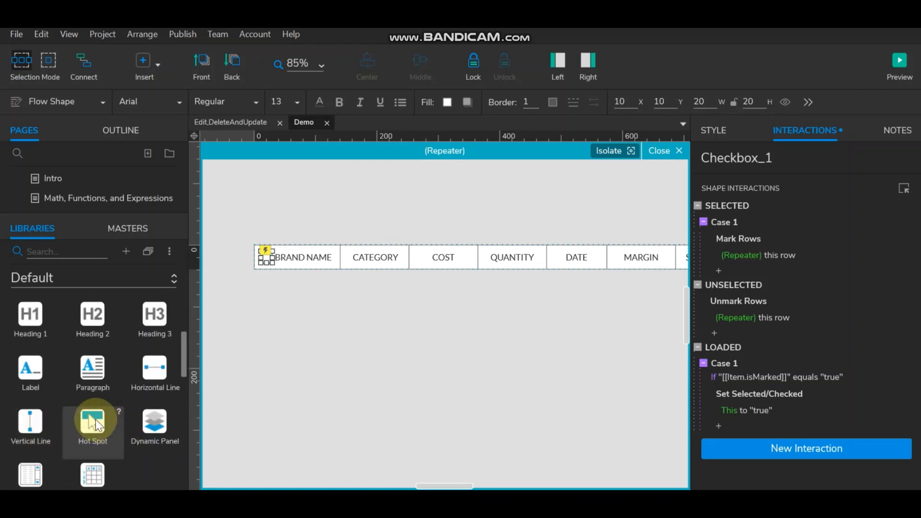
left_click_drag(95, 419, 607, 276)
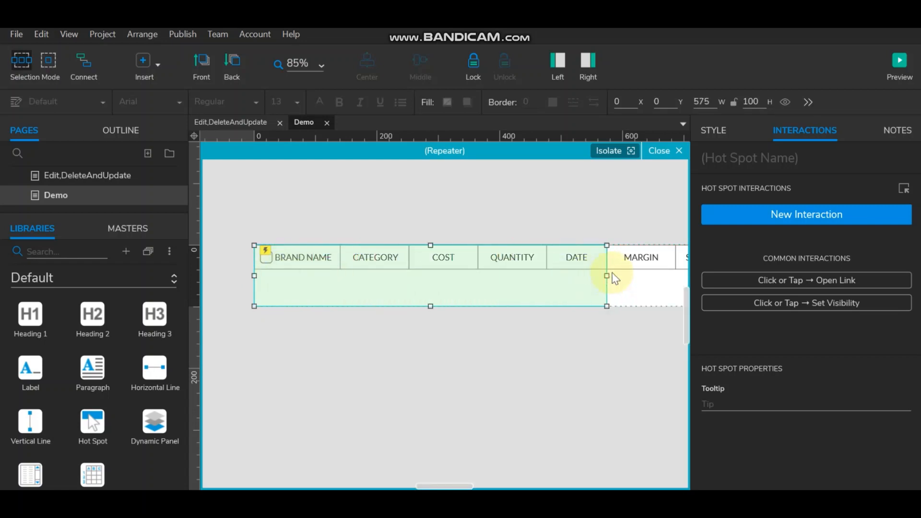
- Resize the hot spot to 799 by 40 so it covers the row from the checkbox through the SOLD PRICE cell
left_click(564, 63)
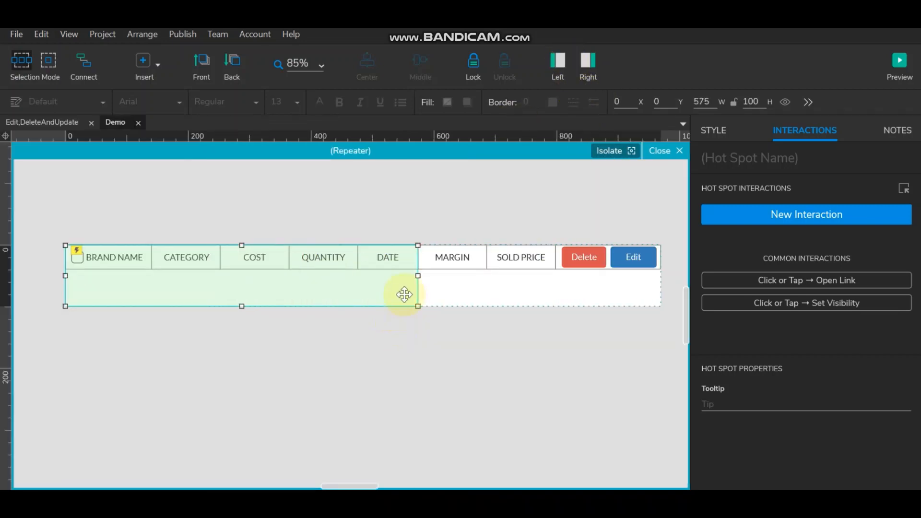
left_click_drag(418, 276, 555, 275)
left_click_drag(312, 306, 310, 269)
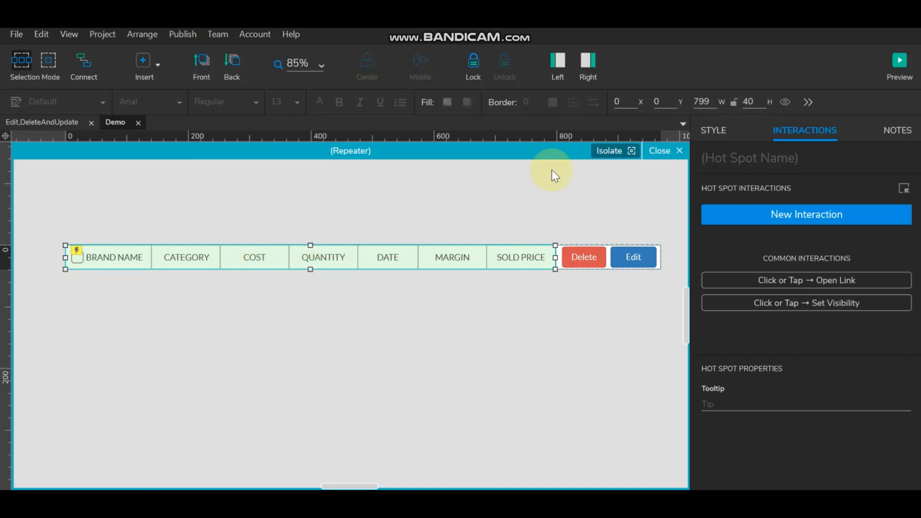
- Add a Click or Tap interaction to the hot spot with a Set Selected/Checked action that sets Checkbox_1 to toggle
left_click(812, 208)
left_click(741, 266)
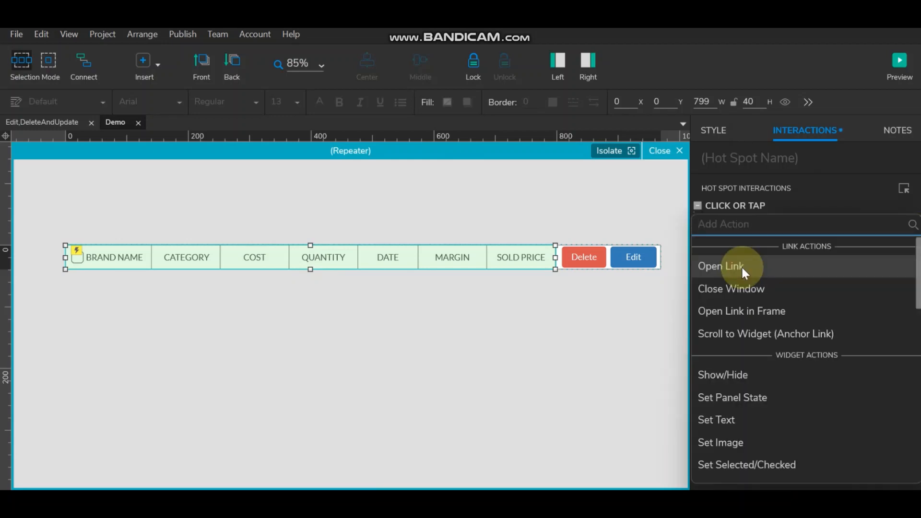
scroll(765, 406, "down", 2)
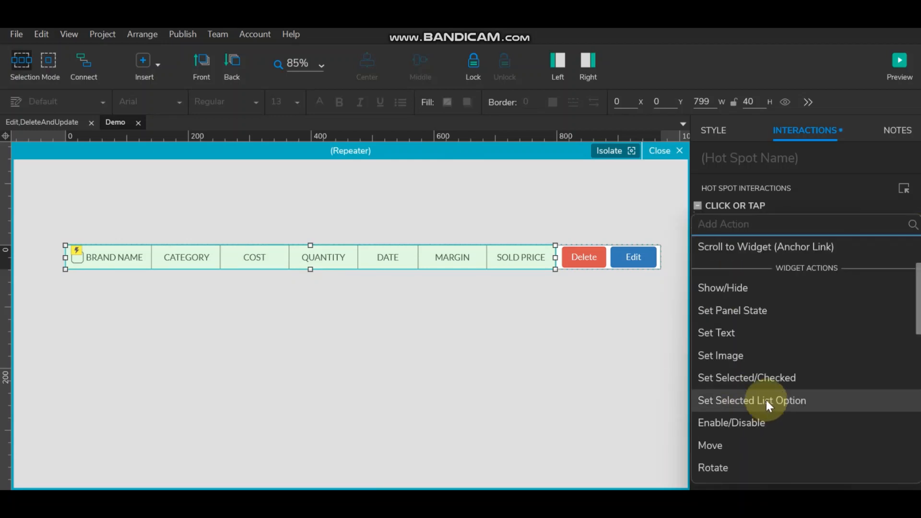
left_click(764, 378)
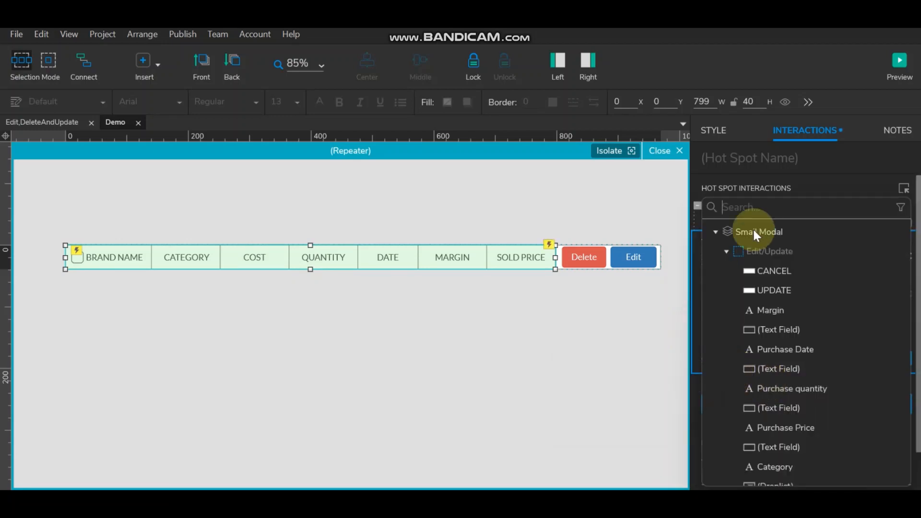
type("ch")
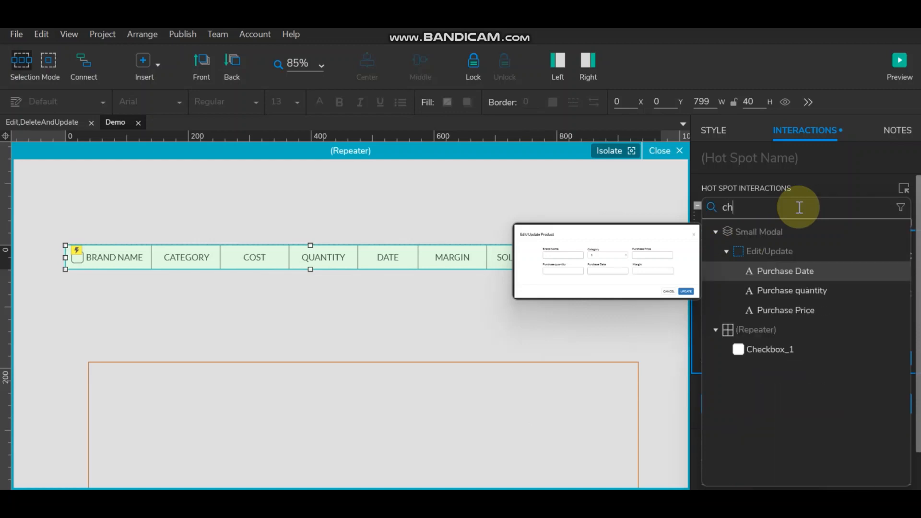
type("e")
left_click(795, 249)
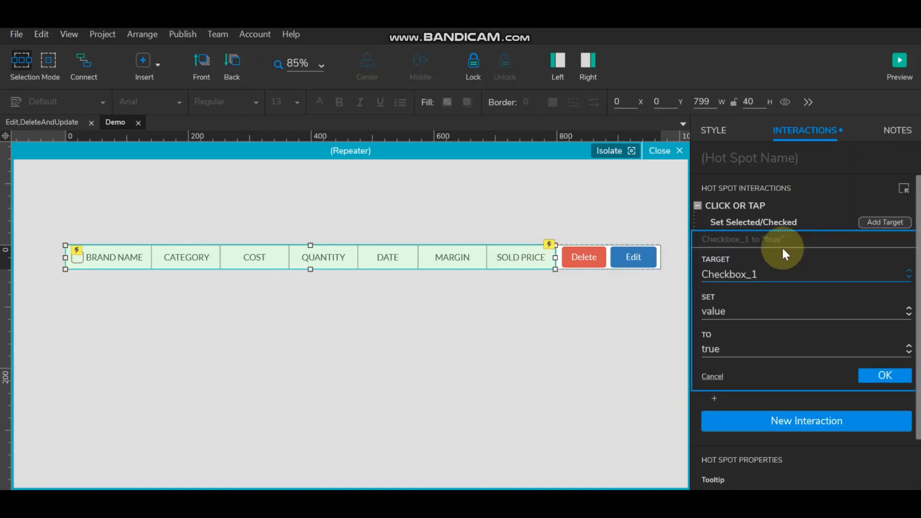
left_click(736, 349)
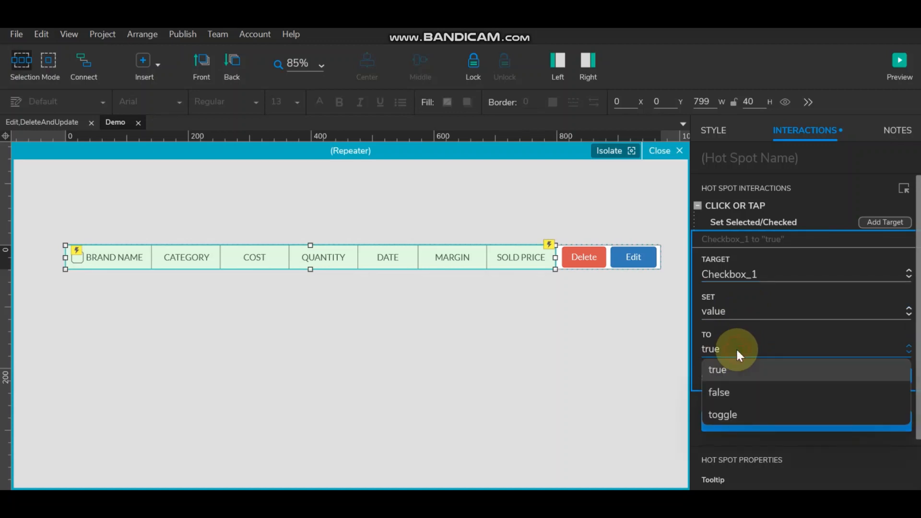
left_click(734, 414)
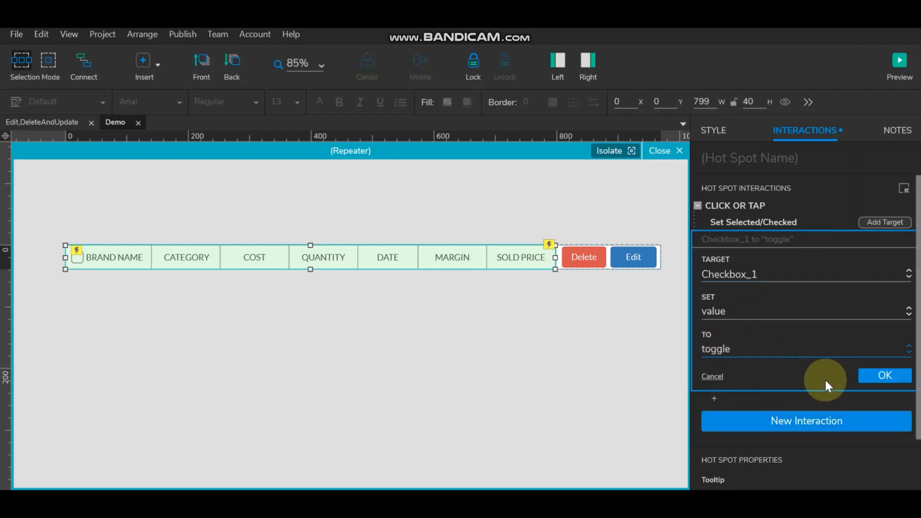
left_click(884, 375)
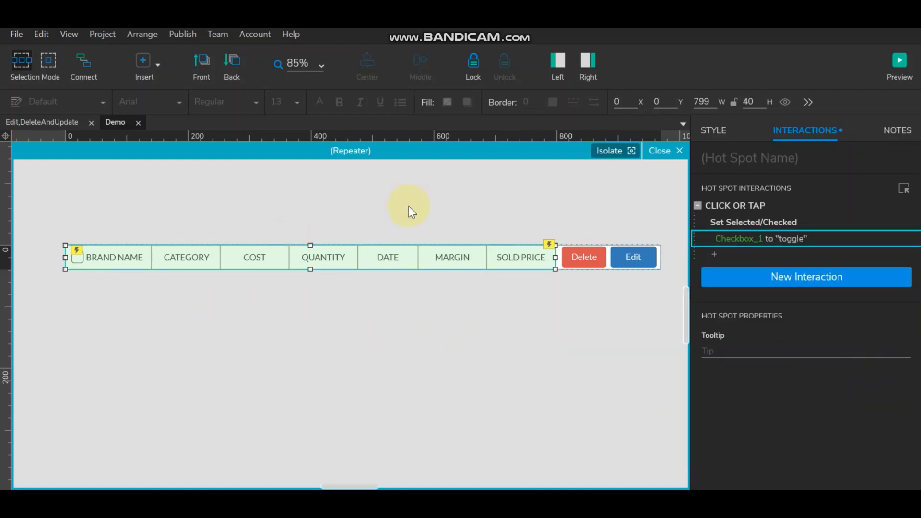
- Preview the prototype in the browser, close the Edit/Update Product modal, and toggle all four rows' checkboxes through their category cells
left_click(504, 317)
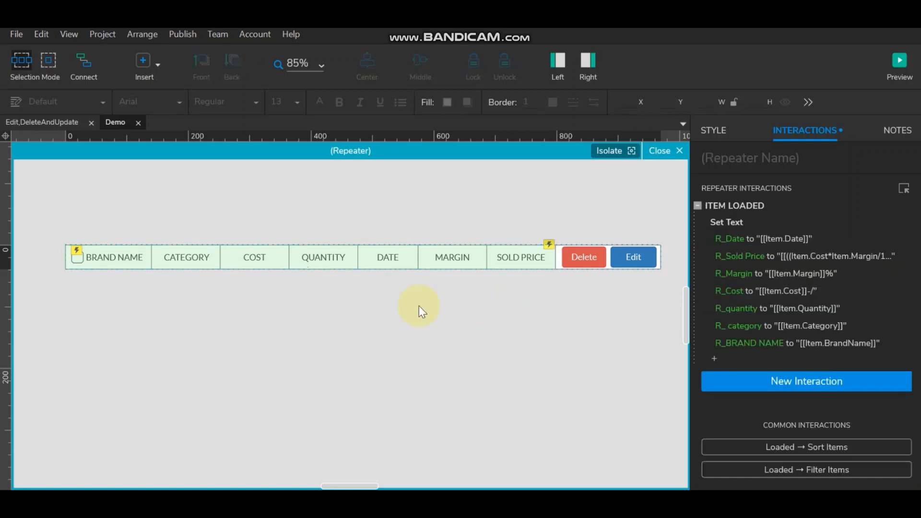
left_click(905, 66)
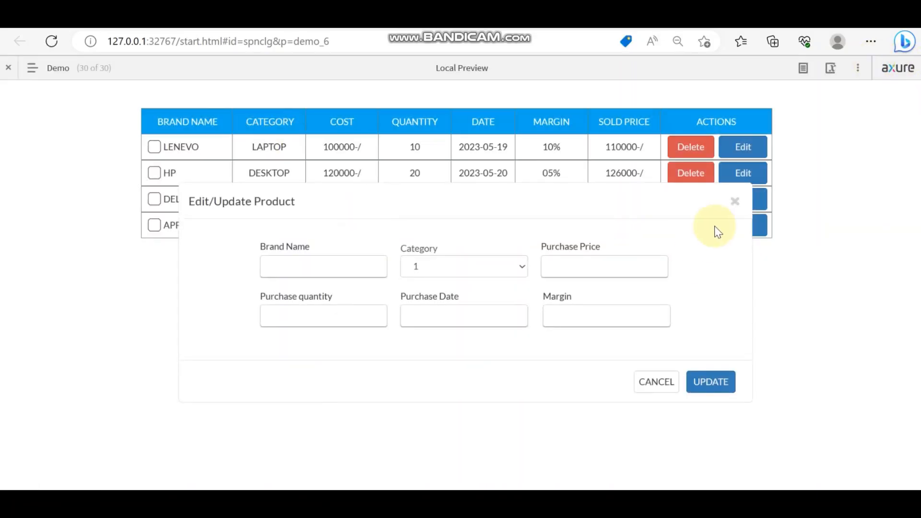
left_click(734, 201)
left_click(259, 147)
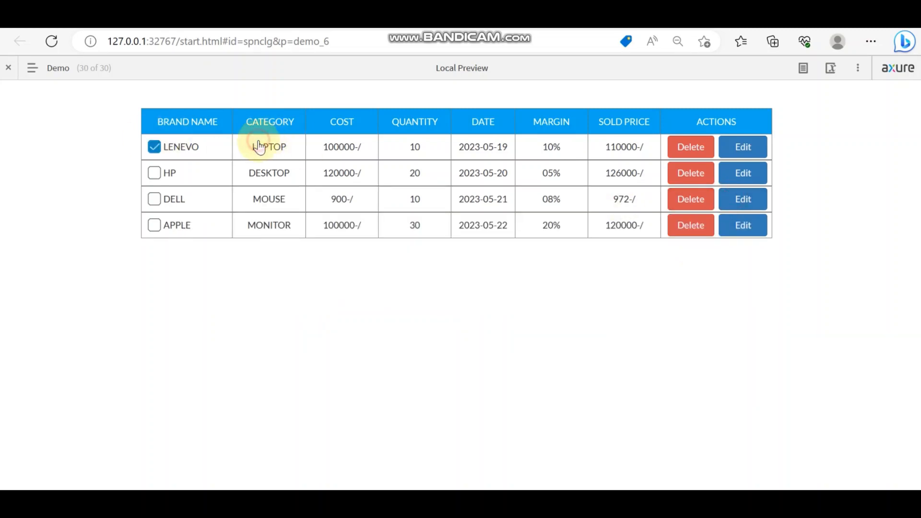
left_click(259, 147)
left_click(259, 146)
left_click(254, 175)
left_click(253, 171)
left_click(253, 171)
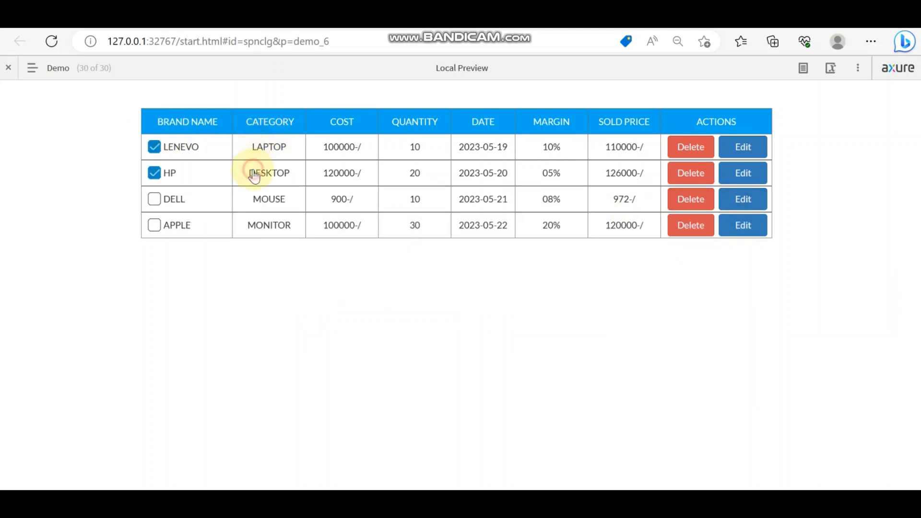
left_click(254, 196)
left_click(254, 196)
left_click(254, 196)
left_click(255, 227)
left_click(255, 227)
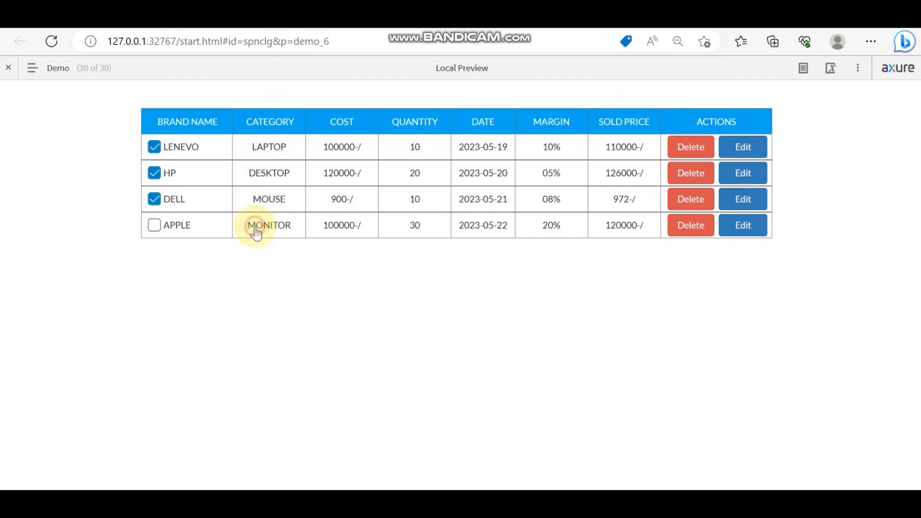
left_click(255, 226)
left_click(261, 145)
left_click(263, 169)
left_click(265, 201)
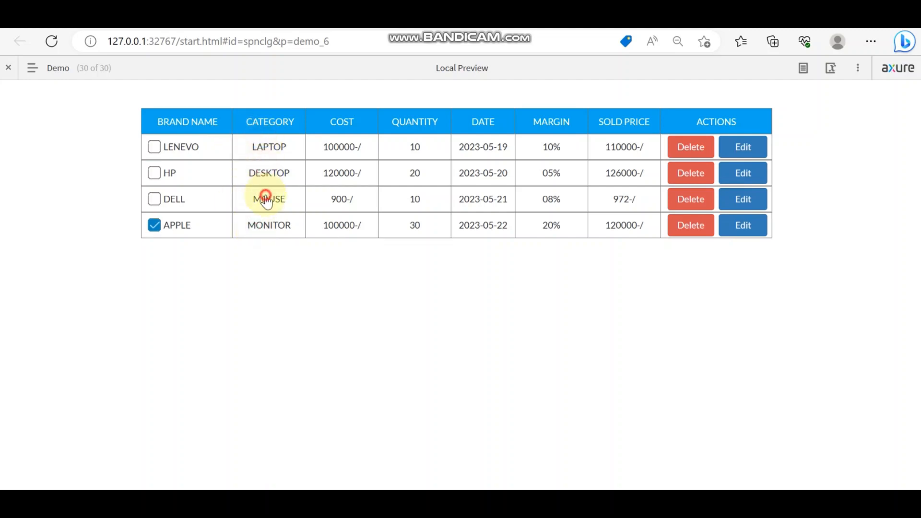
left_click(267, 221)
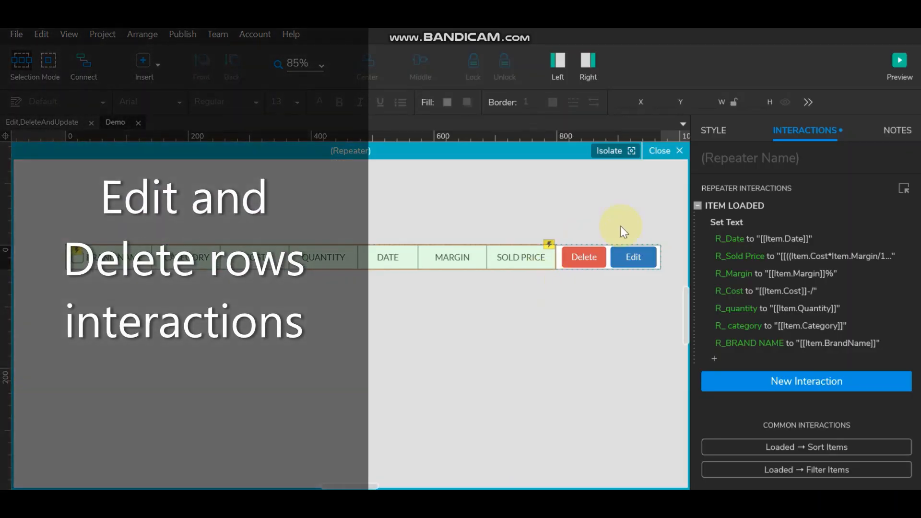
- Reduce the height of the repeater's Delete and Edit buttons together to 27
left_click(633, 257)
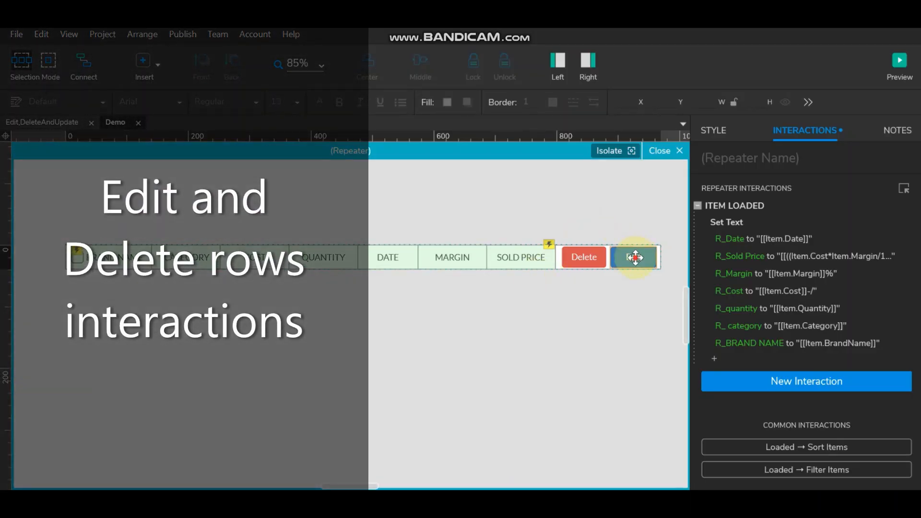
left_click(583, 261)
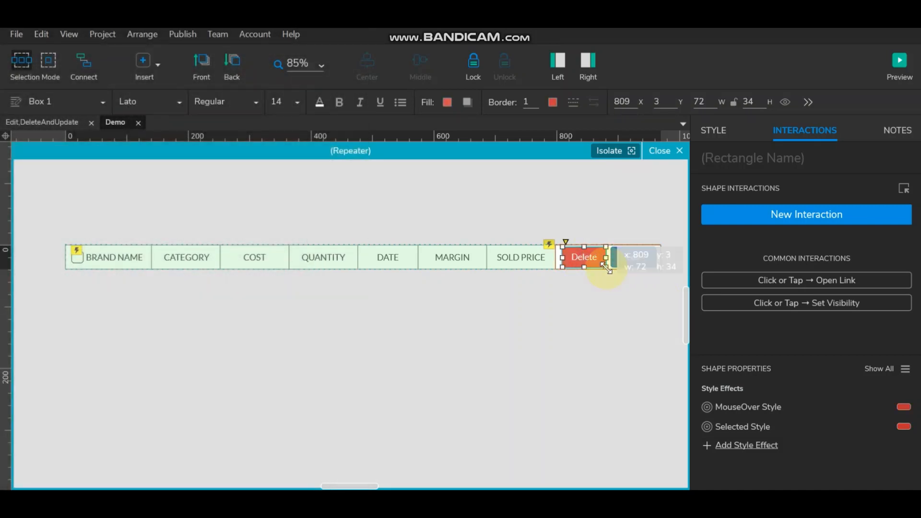
left_click(640, 264, "ctrl")
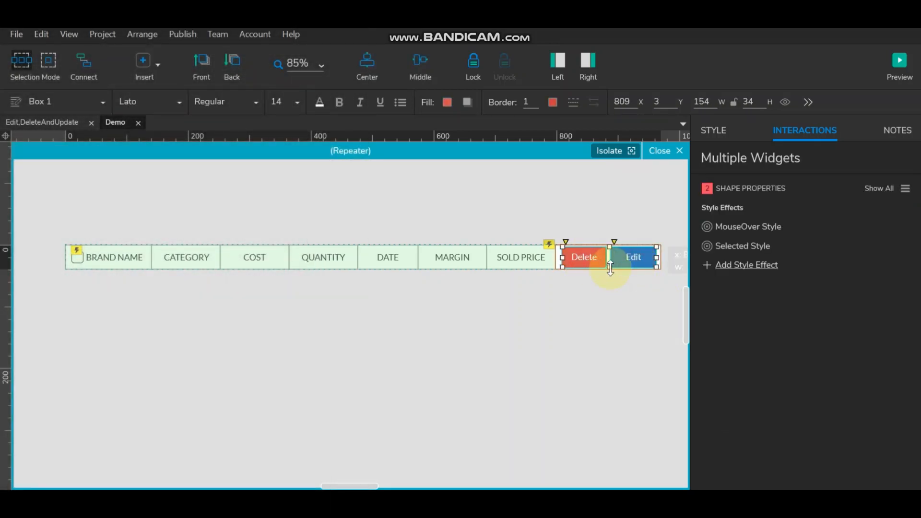
left_click_drag(610, 268, 611, 267)
left_click(577, 300)
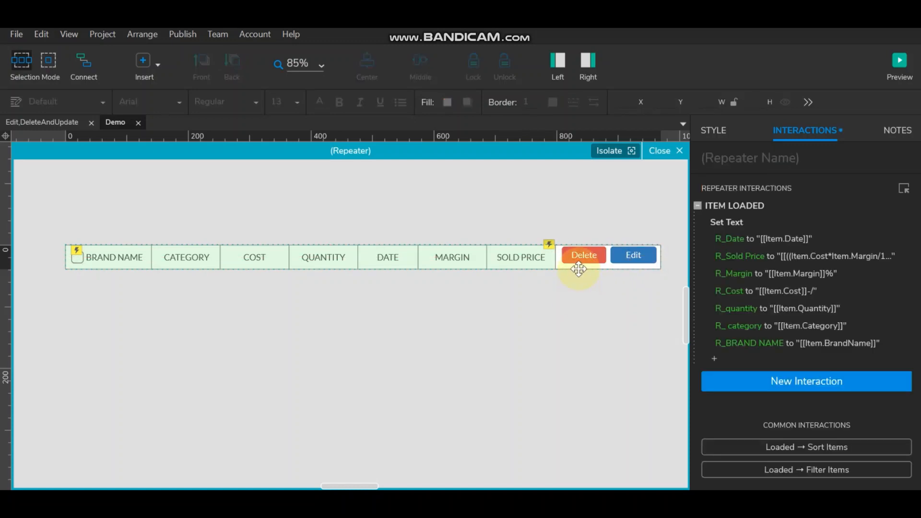
- Align the Delete and Edit buttons vertically to the middle of their row cell
left_click(578, 267)
left_click(628, 255, "ctrl")
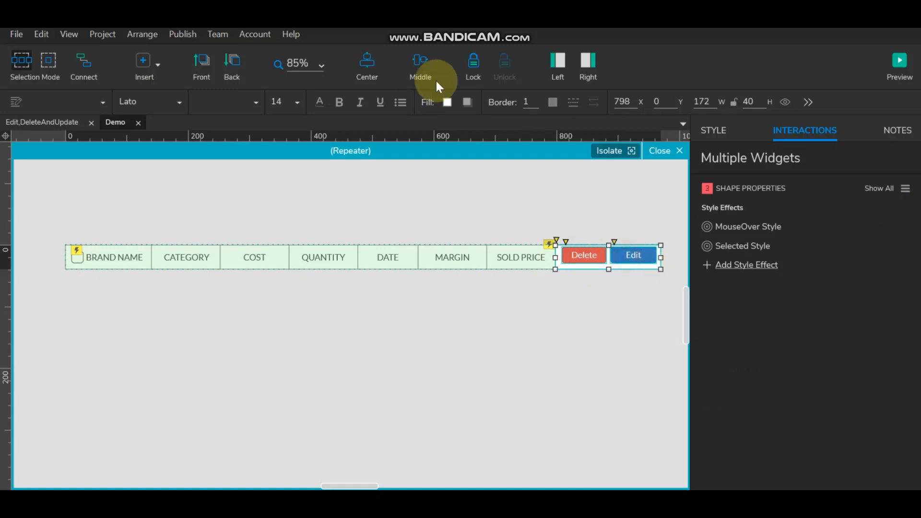
left_click(628, 316)
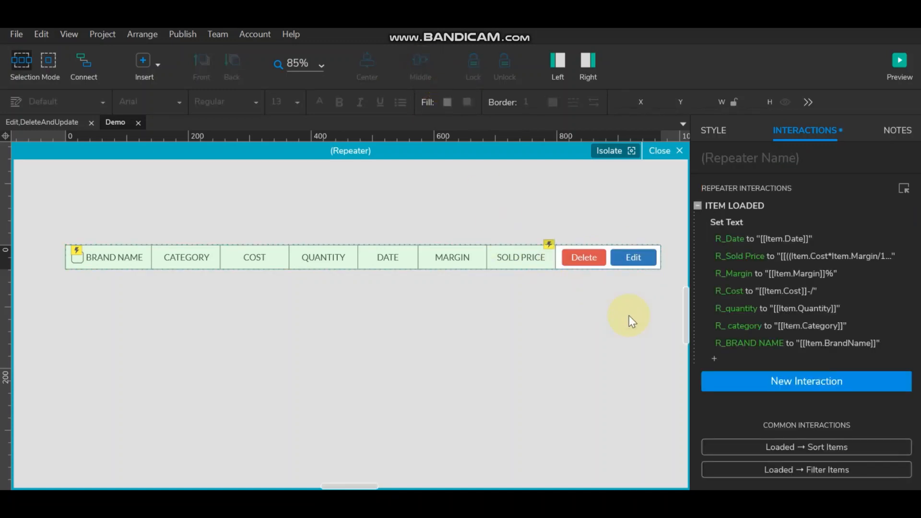
- Close the repeater and rename the Small Modal dynamic panel to Modal
left_click(643, 259)
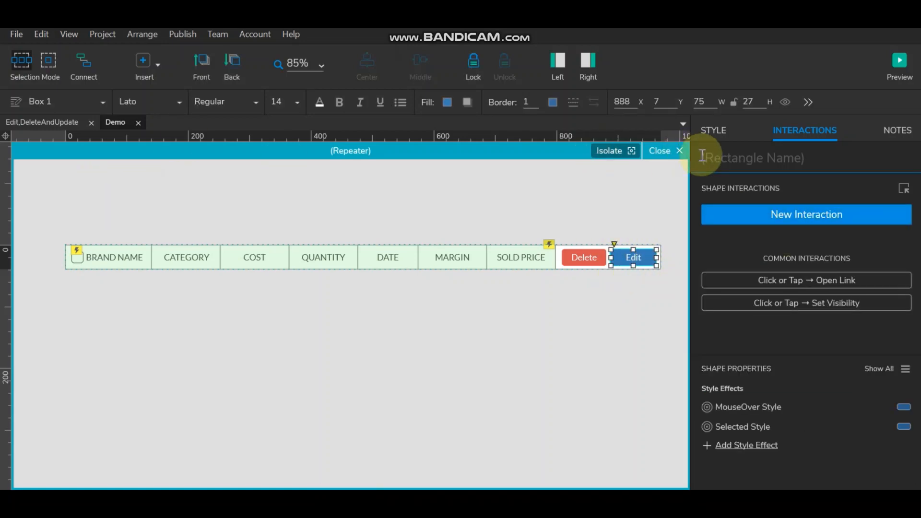
left_click(665, 151)
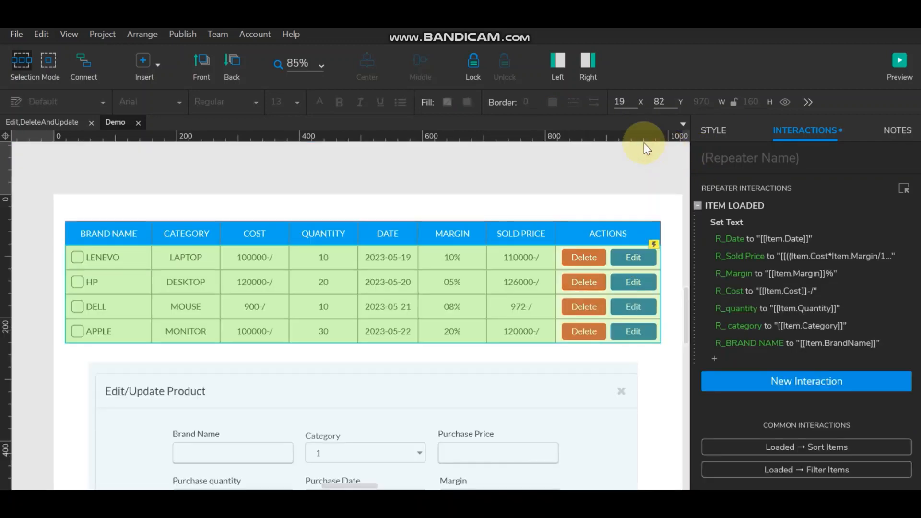
left_click(314, 407)
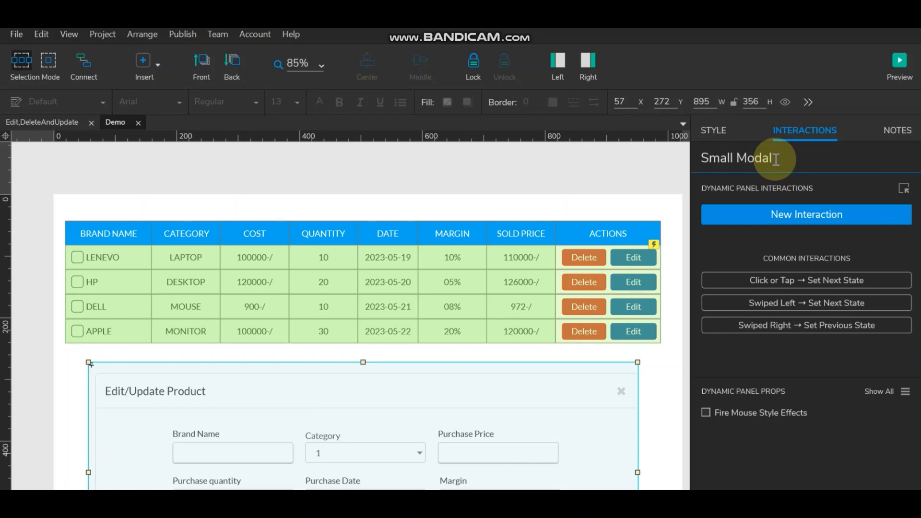
left_click_drag(702, 158, 485, 160)
key("BackSpace")
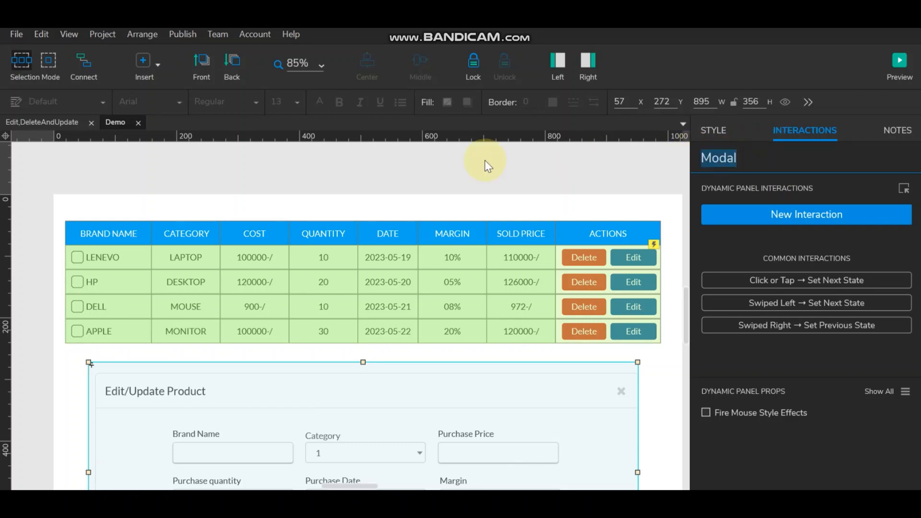
- Add a Click or Tap interaction to the repeater's Edit button that shows the Modal panel
double_click(454, 250)
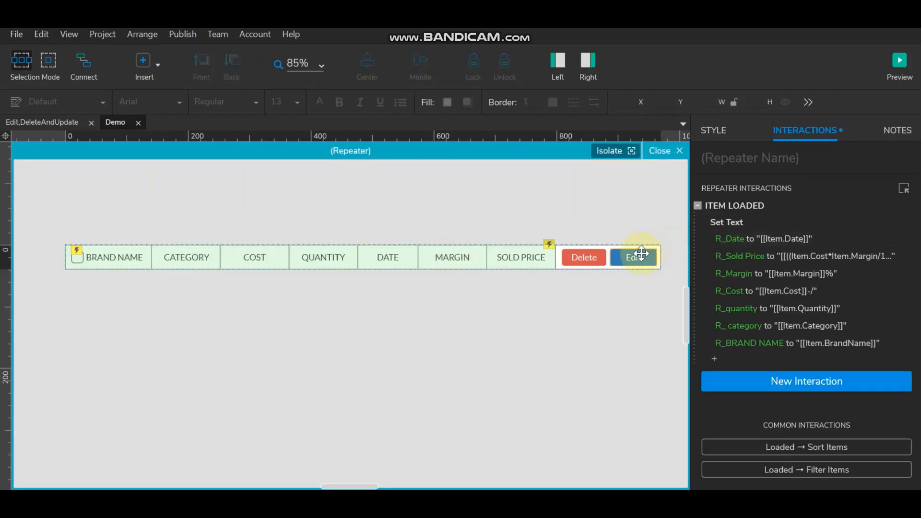
left_click(641, 253)
left_click(809, 215)
left_click(723, 260)
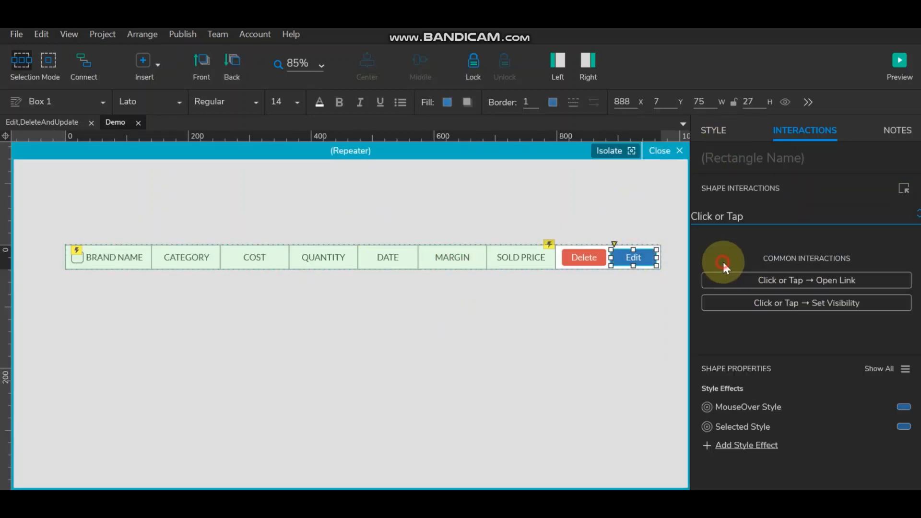
left_click(738, 377)
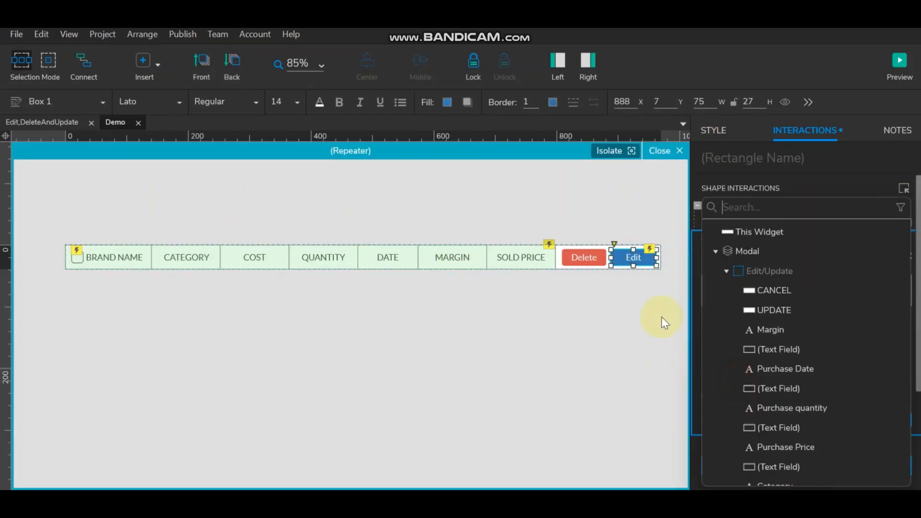
type("Modal")
left_click(752, 229)
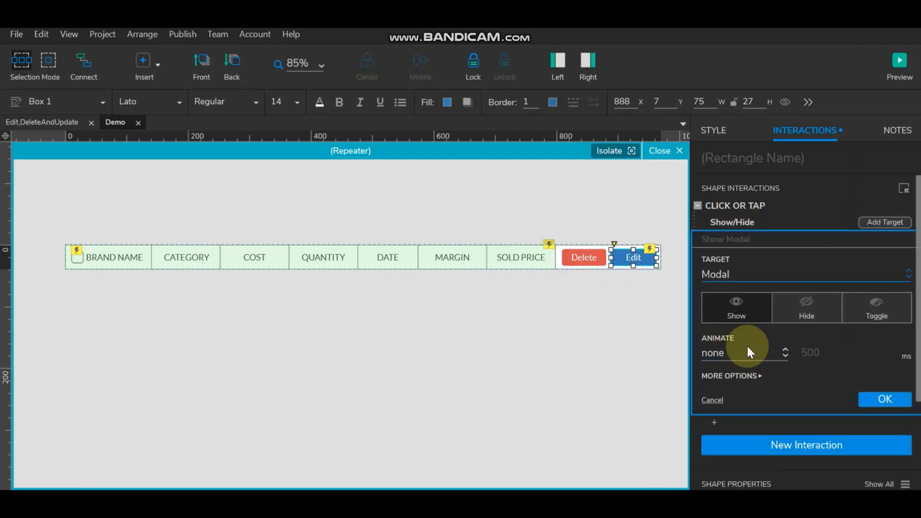
- Configure the Edit button's Show Modal action with a 500 ms fade and treat as lightbox
left_click(747, 348)
left_click(744, 374)
scroll(815, 345, "down", 2)
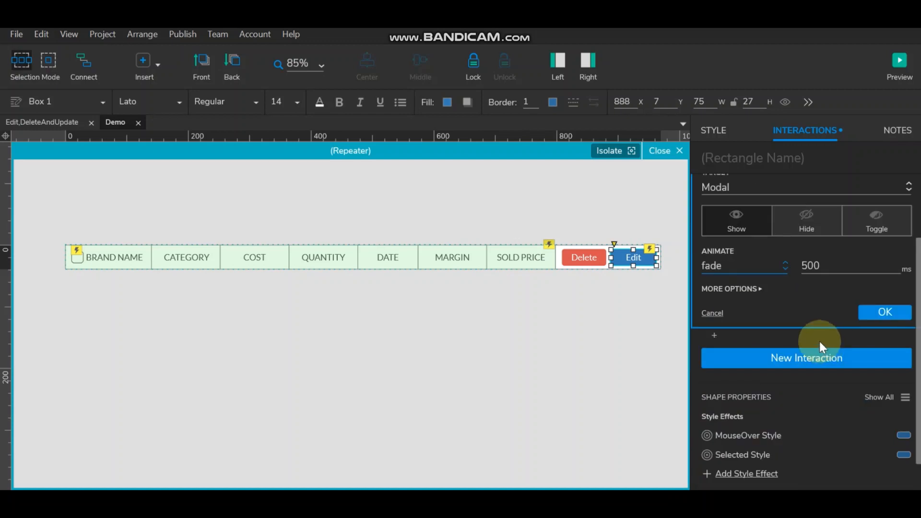
left_click(760, 290)
left_click(734, 337)
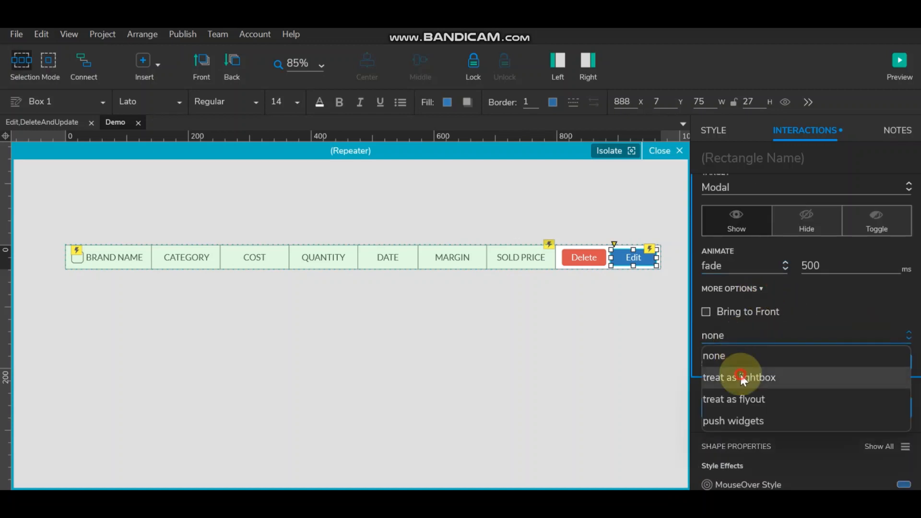
left_click(741, 376)
left_click(892, 382)
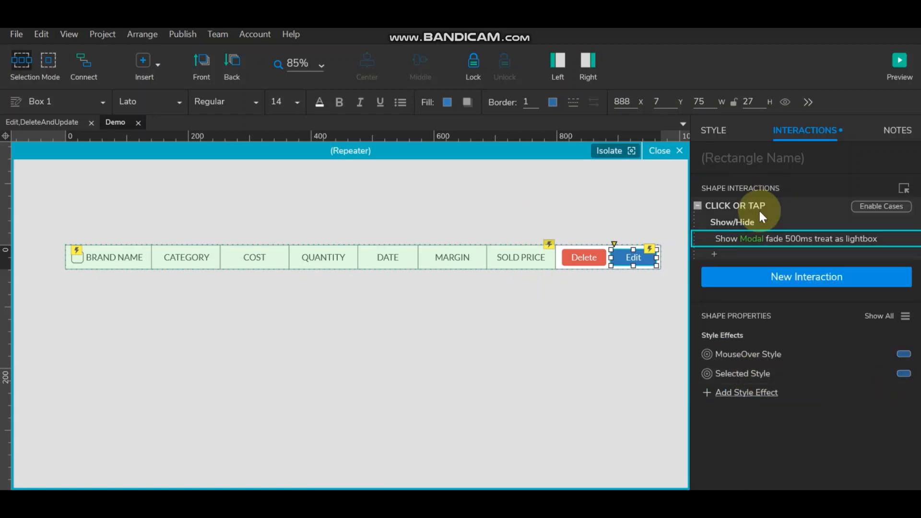
- Add a Set Panel State action to the Edit button's Click or Tap event, setting Modal to Edit/Update
left_click(737, 206)
double_click(739, 207)
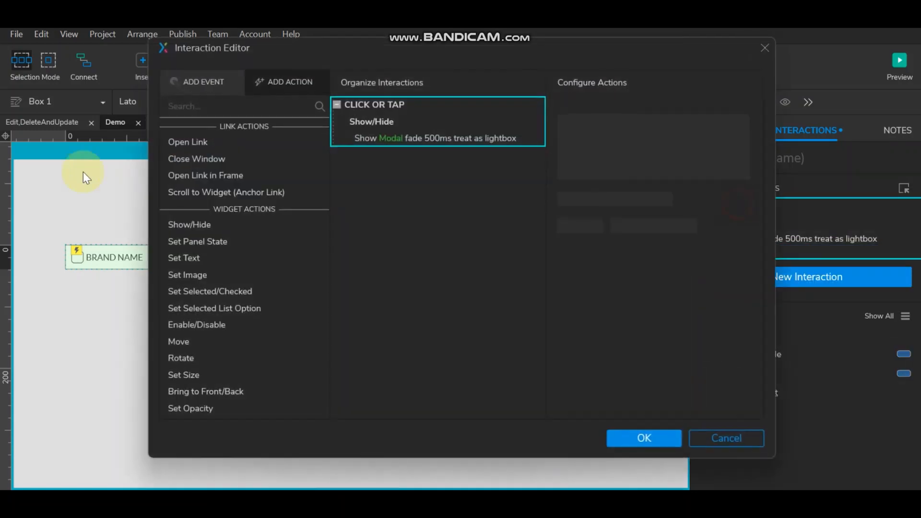
left_click(363, 121)
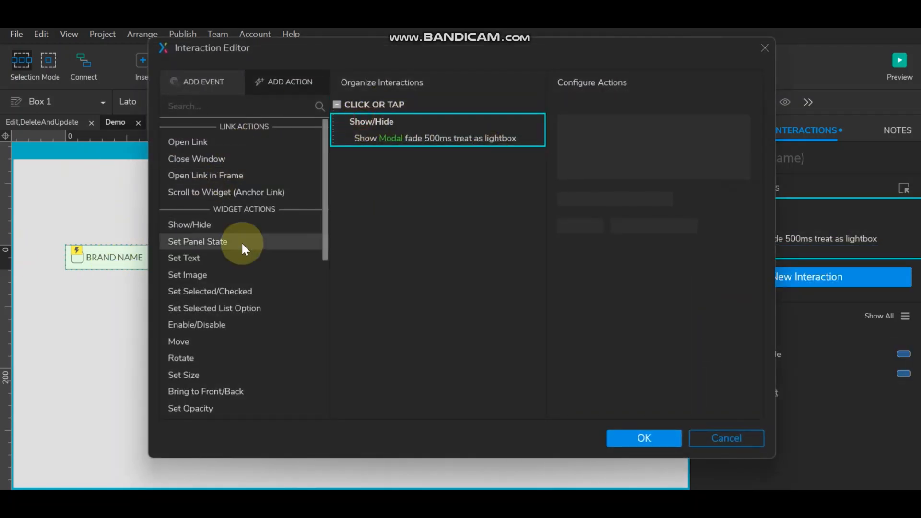
left_click(217, 242)
mouse_move(440, 196)
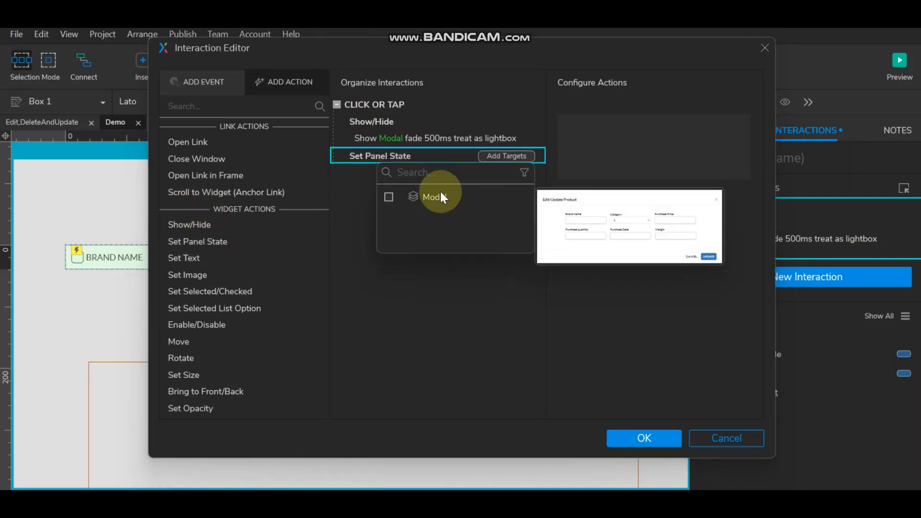
left_click(389, 197)
left_click(646, 153)
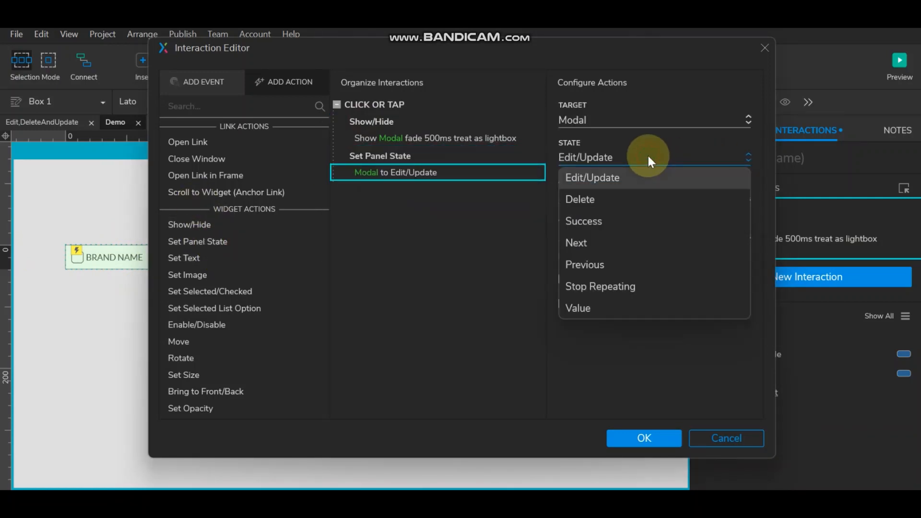
left_click(617, 176)
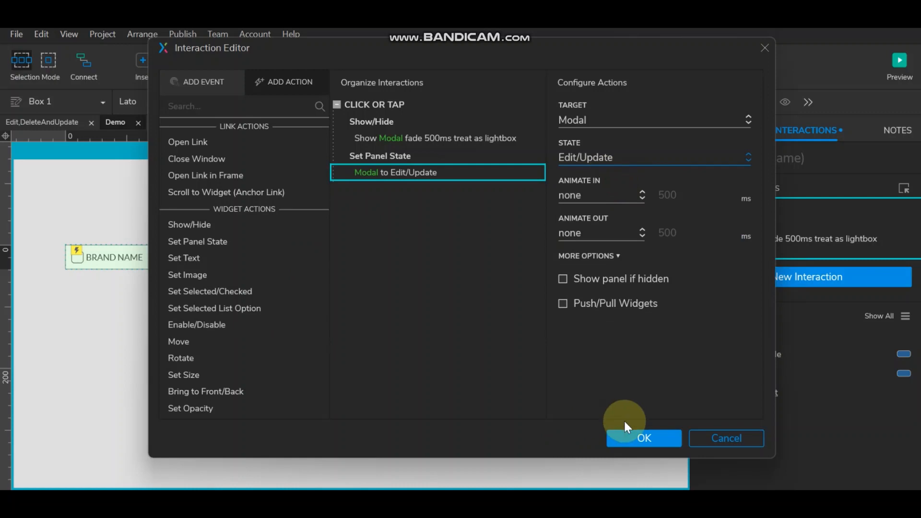
left_click(626, 438)
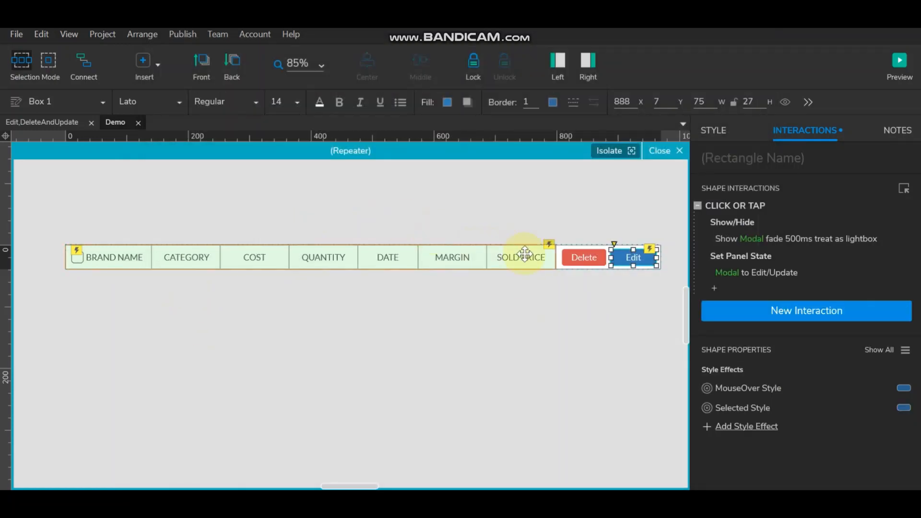
- Copy the Edit button's Click or Tap interaction to the repeater's Delete button
left_click(583, 259)
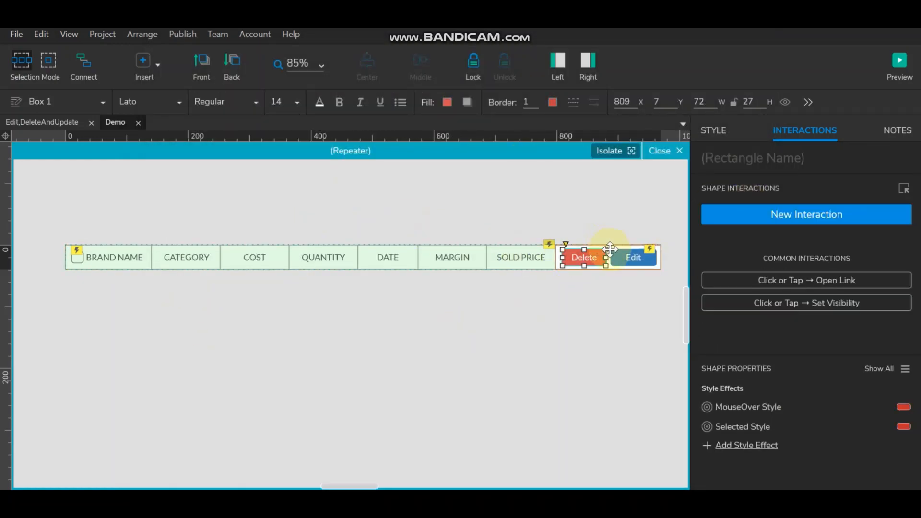
left_click(620, 255)
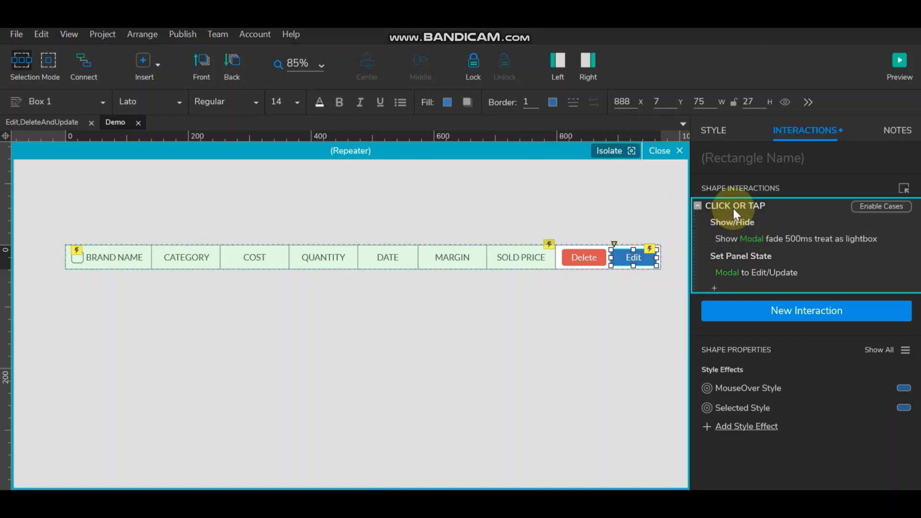
left_click(584, 257)
key("ctrl+v")
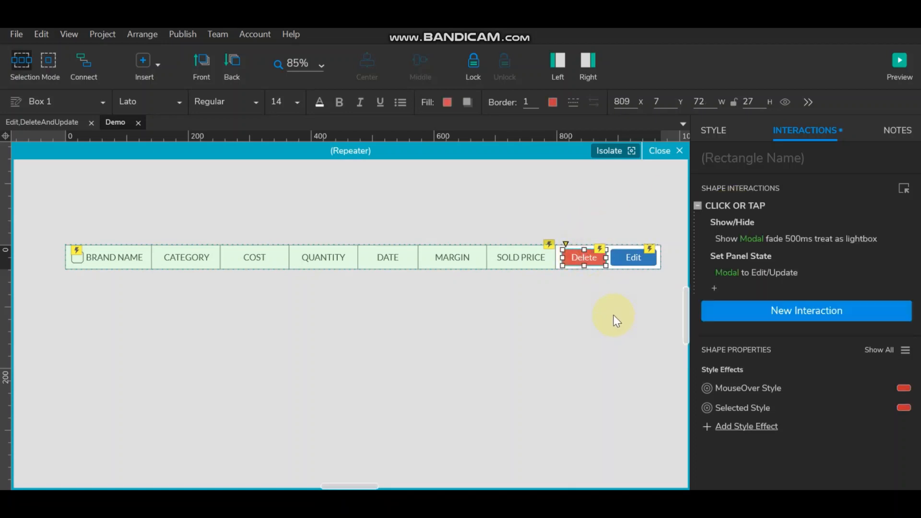
- Change the Delete button's Set Panel State action so that Modal goes to the Delete state
left_click(763, 268)
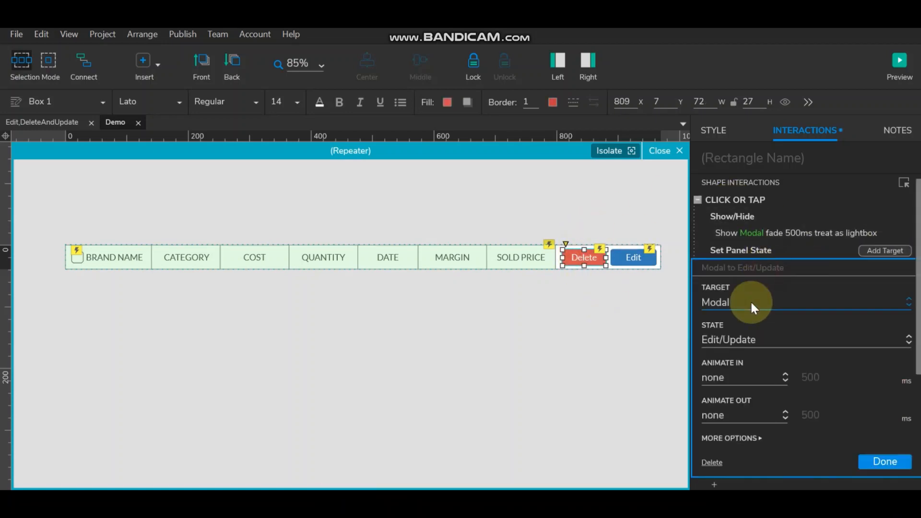
left_click(750, 341)
left_click(750, 374)
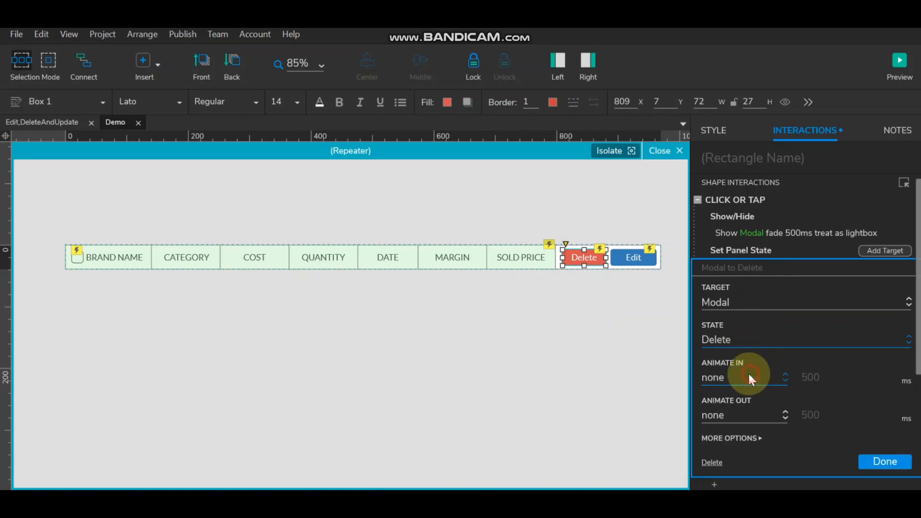
left_click(875, 462)
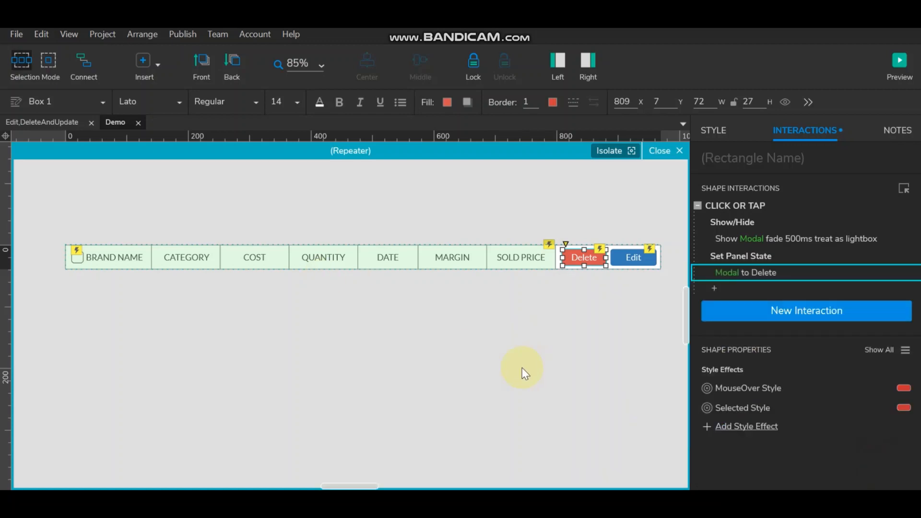
- Close the repeater and open the Modal panel's Edit/Update state for editing
left_click(665, 152)
scroll(422, 398, "down", 2)
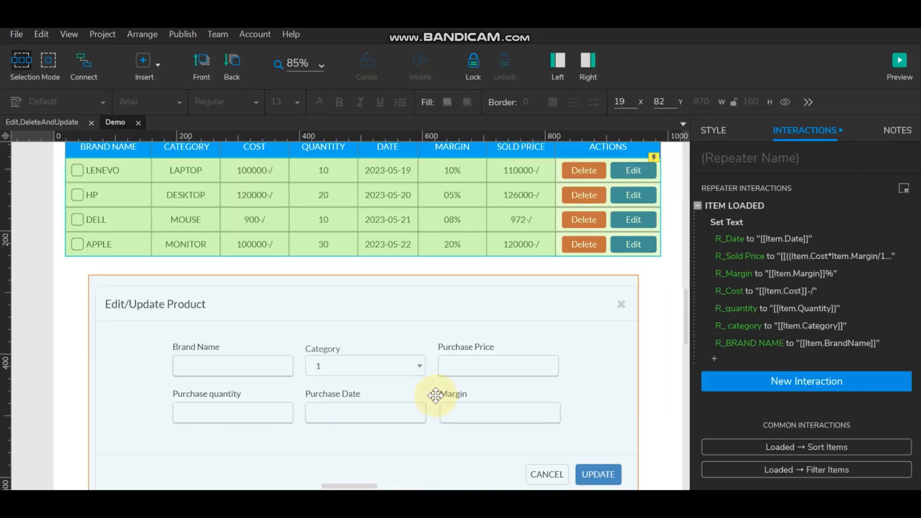
scroll(269, 353, "up", 2)
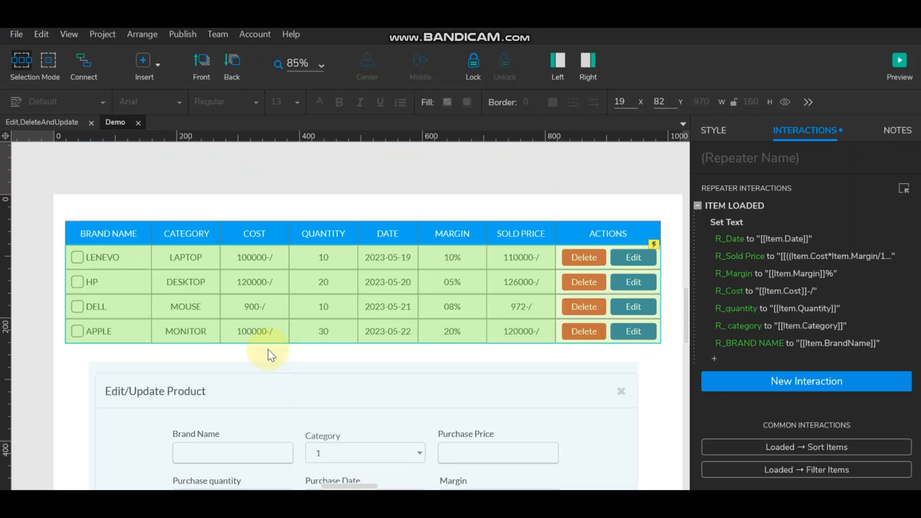
scroll(230, 353, "down", 2)
double_click(269, 343)
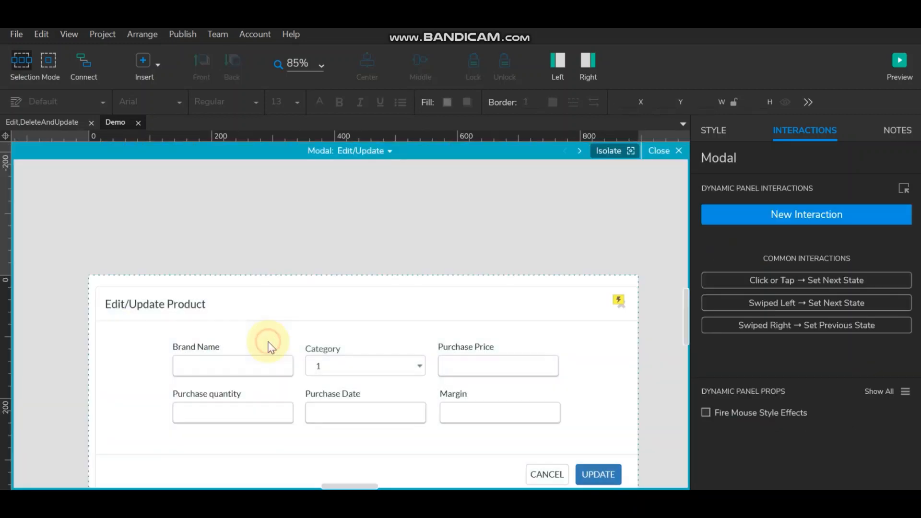
scroll(442, 313, "down", 2)
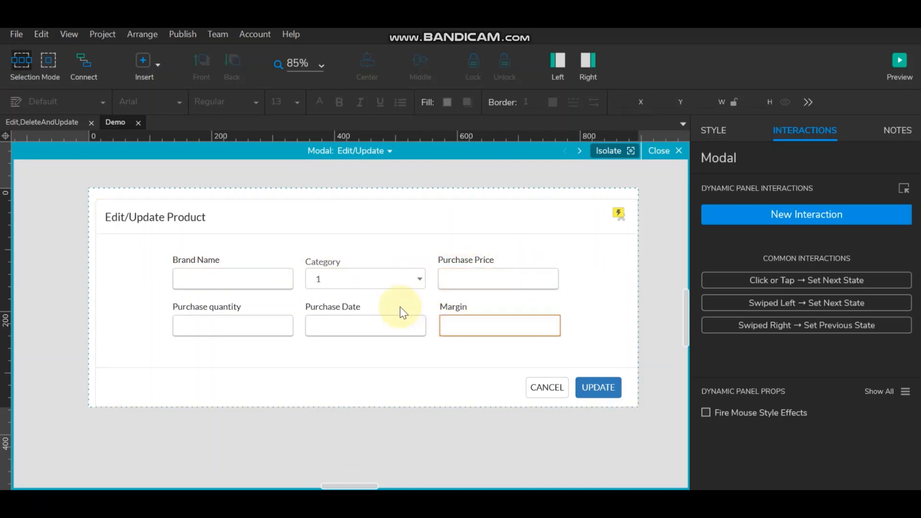
- Add a Click or Tap event without any actions to the UPDATE button of the Edit/Update Product modal
left_click(602, 386)
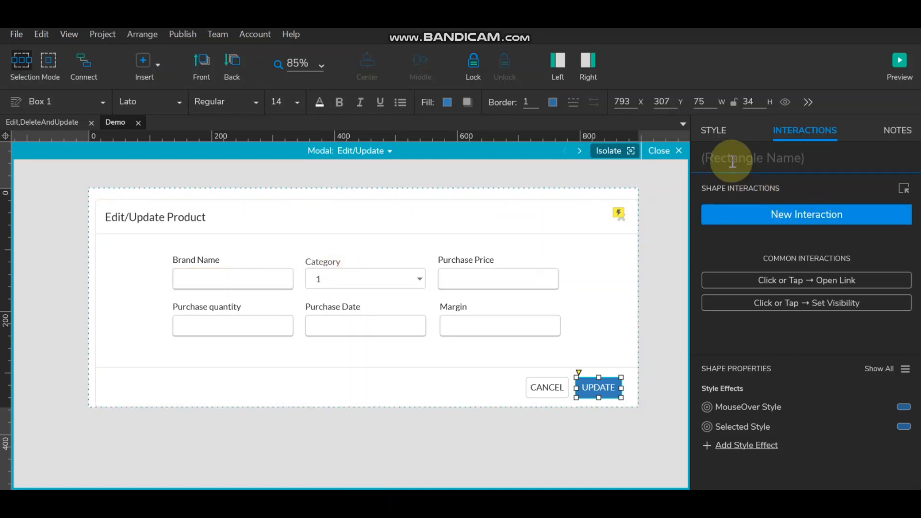
left_click(785, 214)
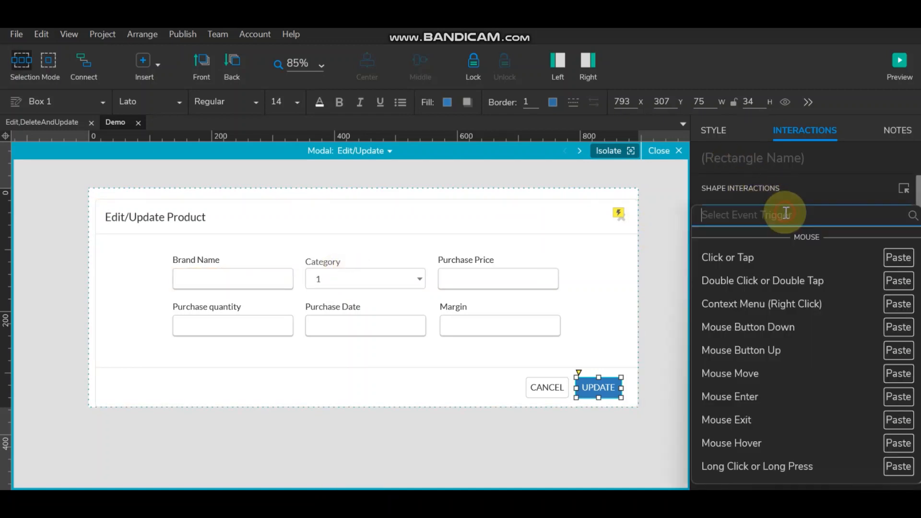
left_click(741, 259)
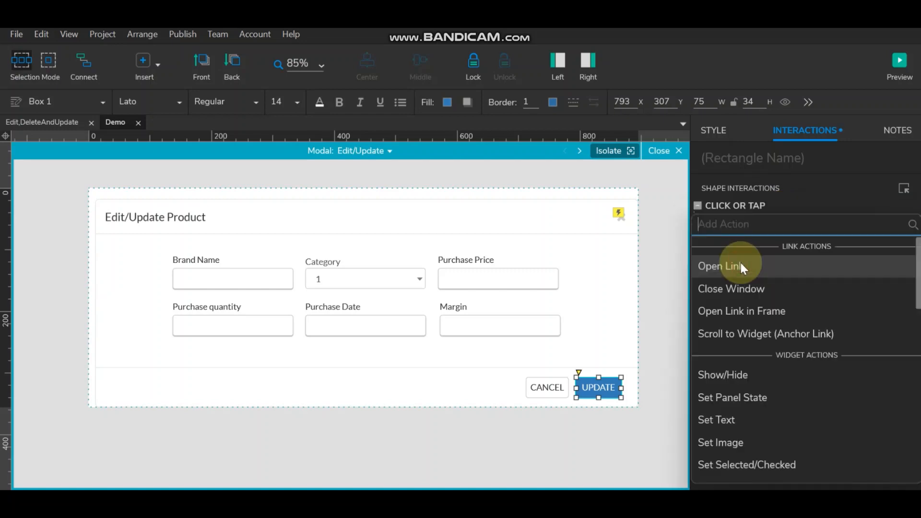
double_click(736, 201)
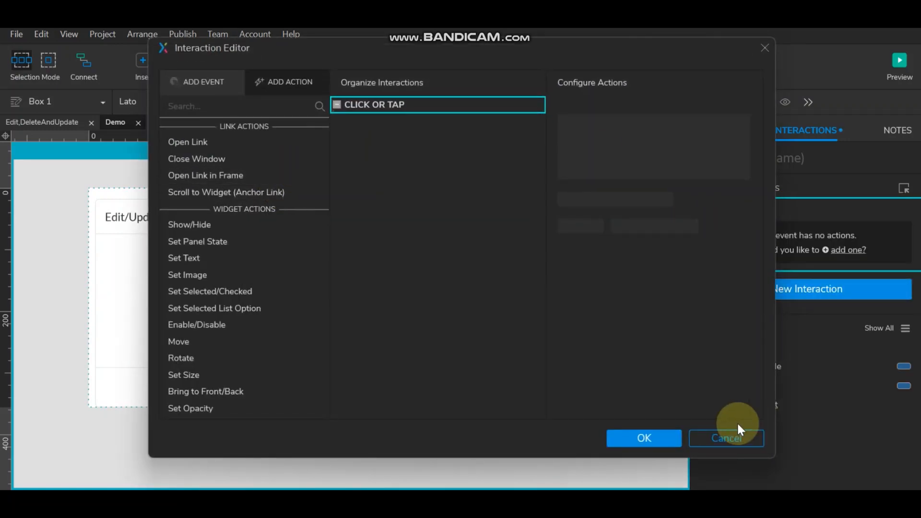
left_click(648, 437)
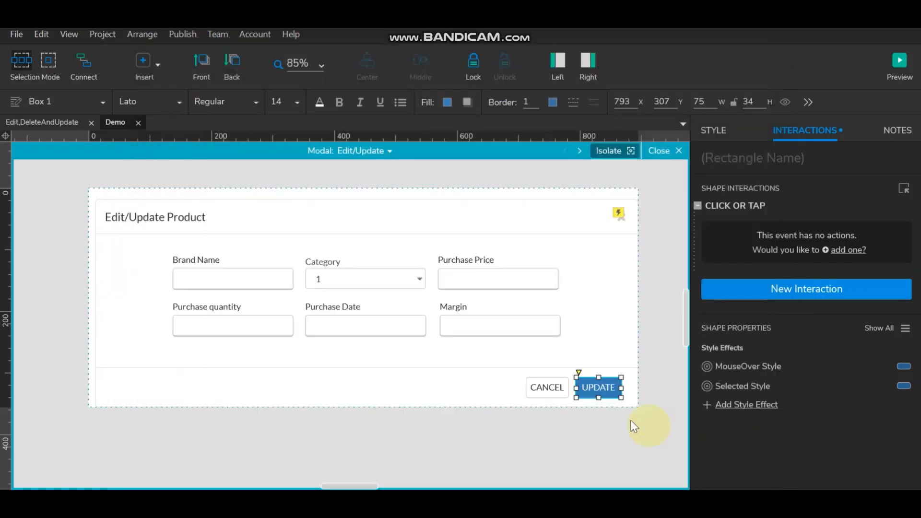
- Name the text field under the Brand Name label M_Brand Name
left_click(218, 274)
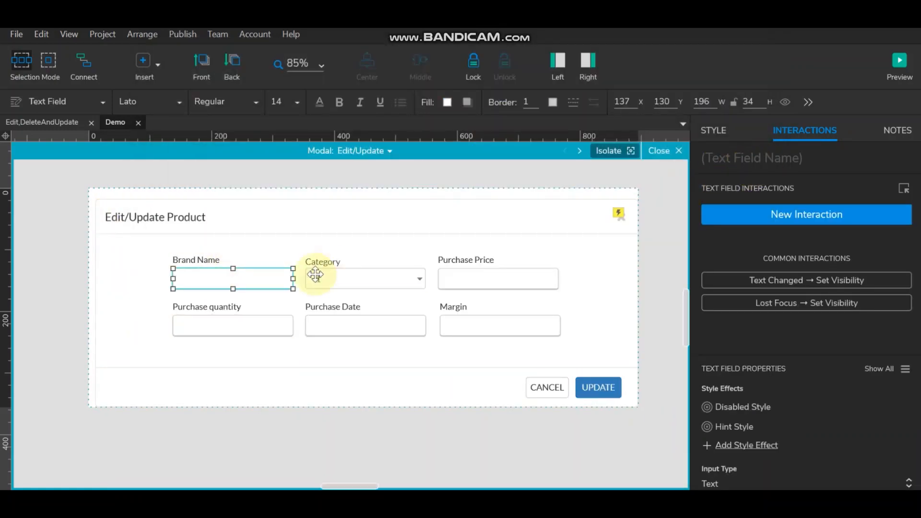
left_click(734, 160)
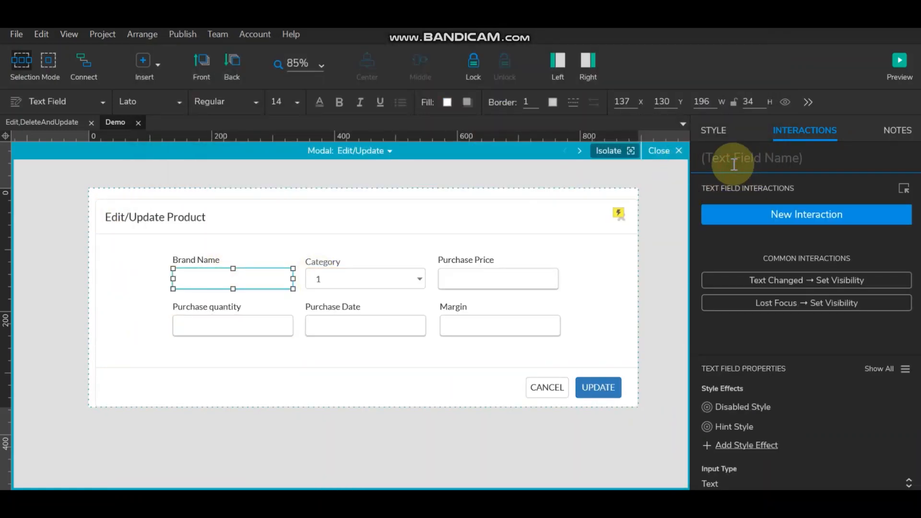
type("M_")
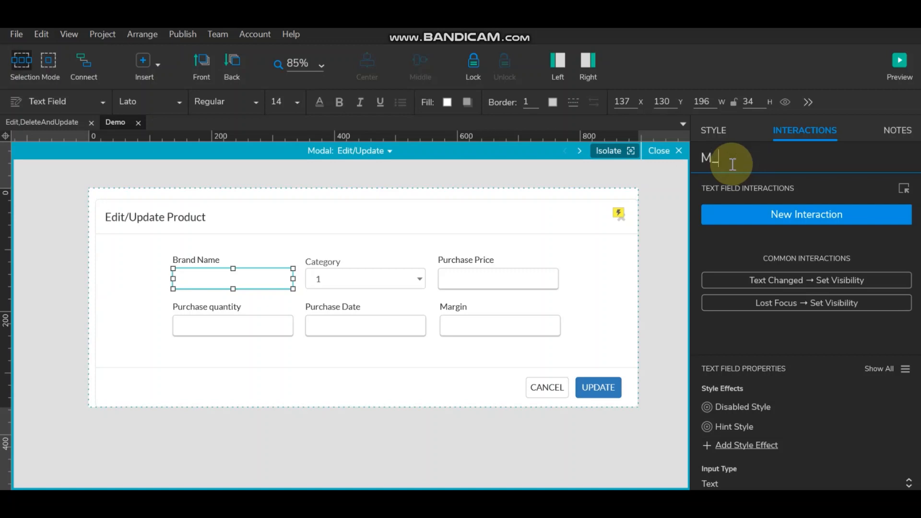
double_click(206, 260)
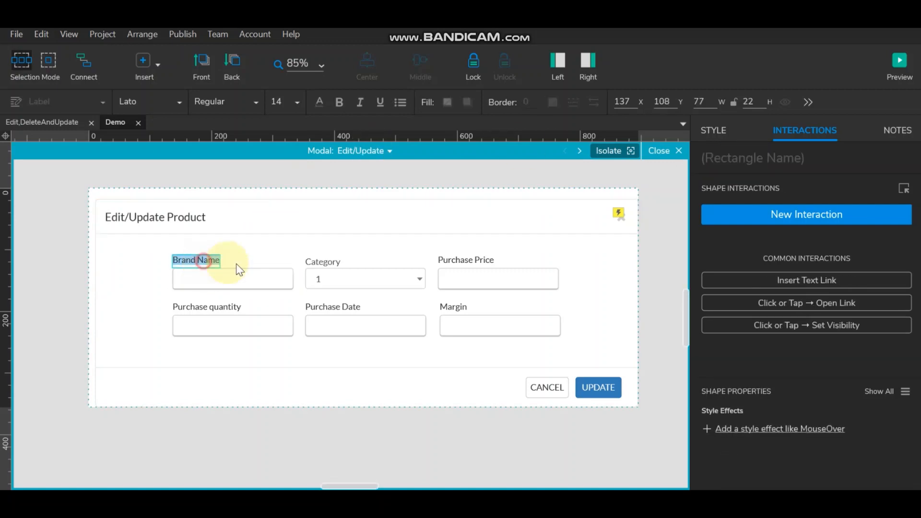
left_click(247, 271)
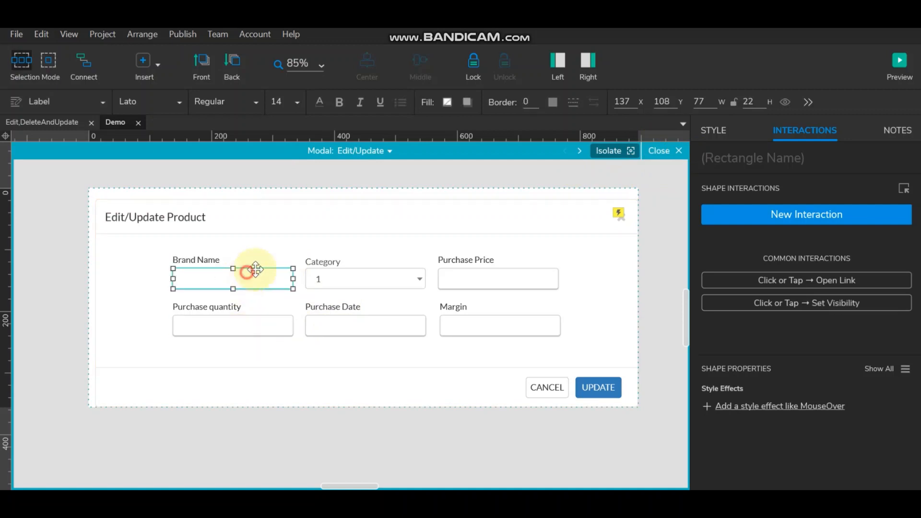
left_click(745, 171)
type("_Brand Name")
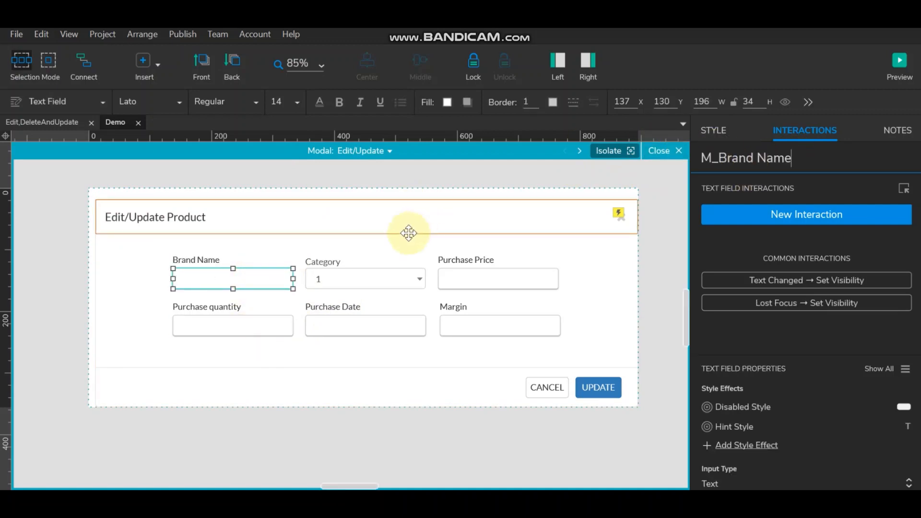
- Name the droplist under the Category label M_Category
left_click(346, 280)
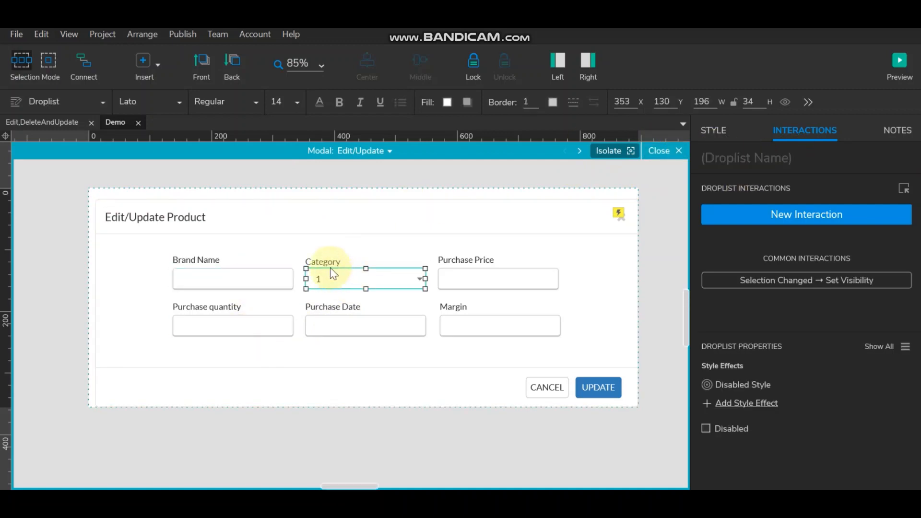
left_click(330, 265)
double_click(330, 265)
key("ctrl+c")
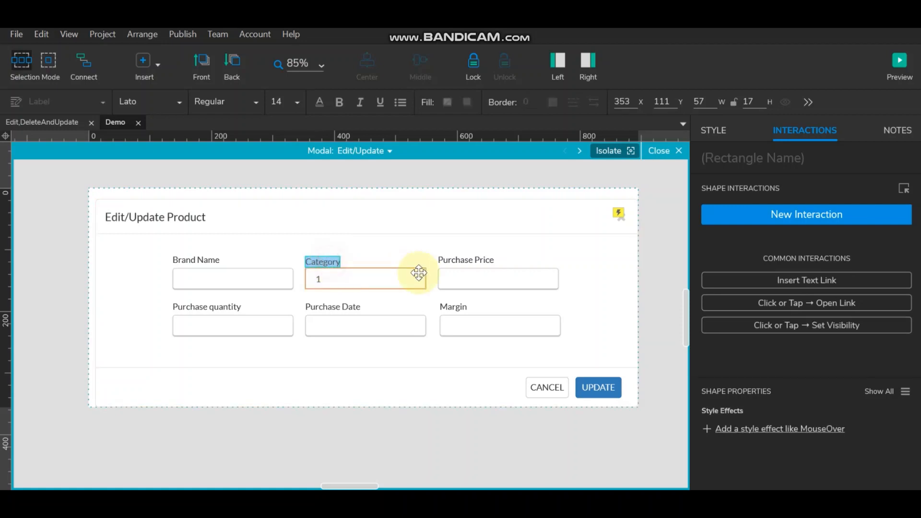
left_click(388, 274)
left_click(745, 161)
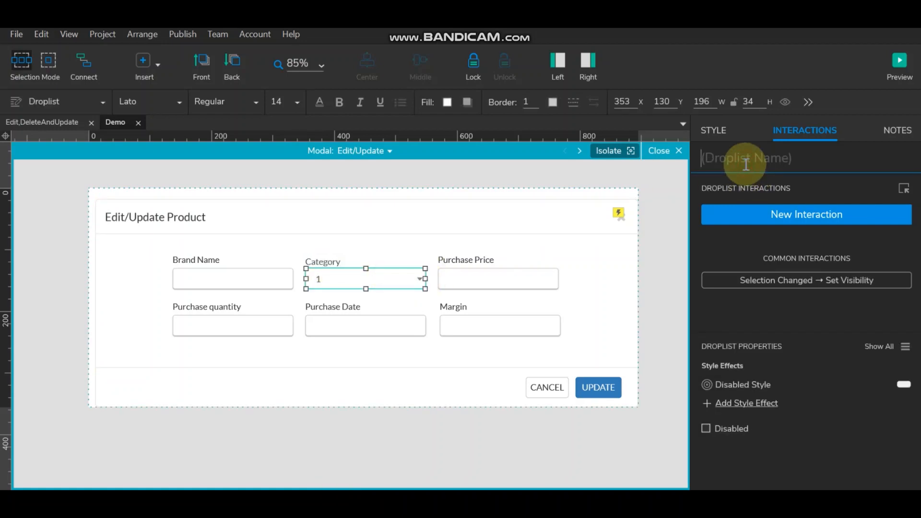
type("M_")
key("ctrl+v")
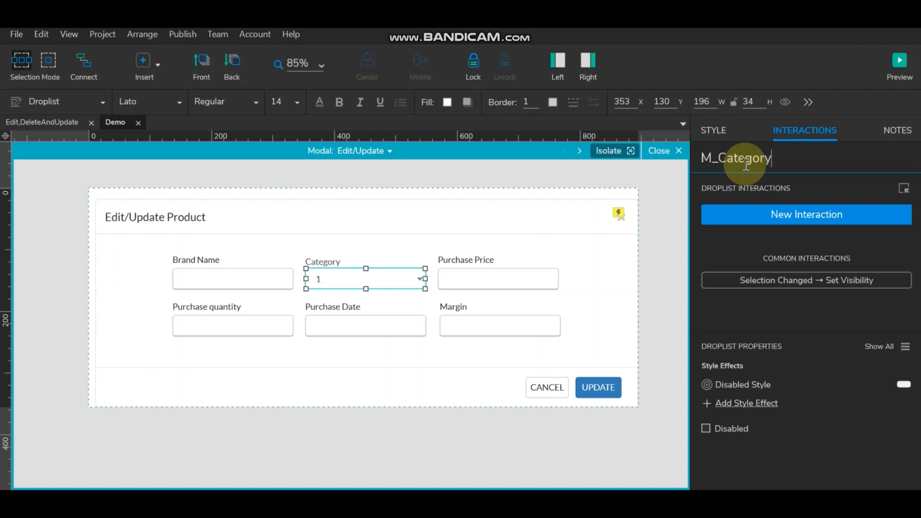
- Name the text field under the Purchase Price label M_Purchase Price
left_click(459, 275)
double_click(473, 259)
key("ctrl+c")
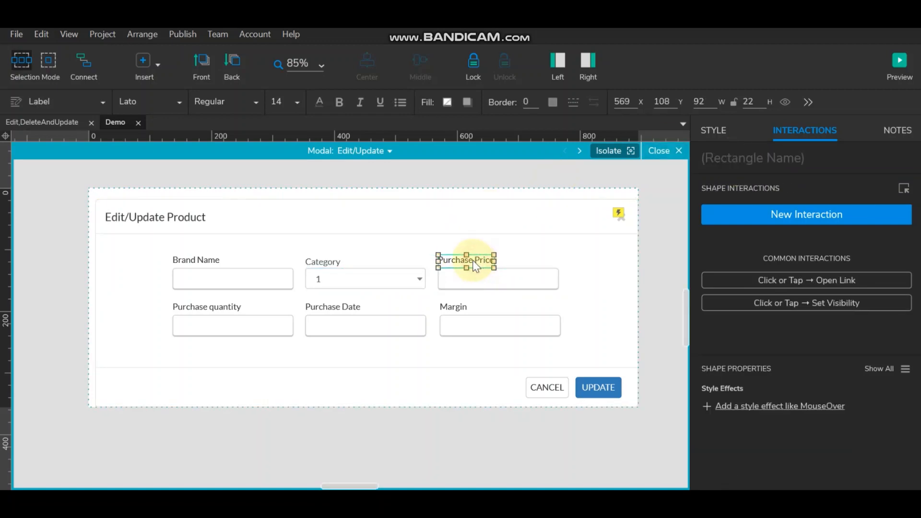
left_click(508, 278)
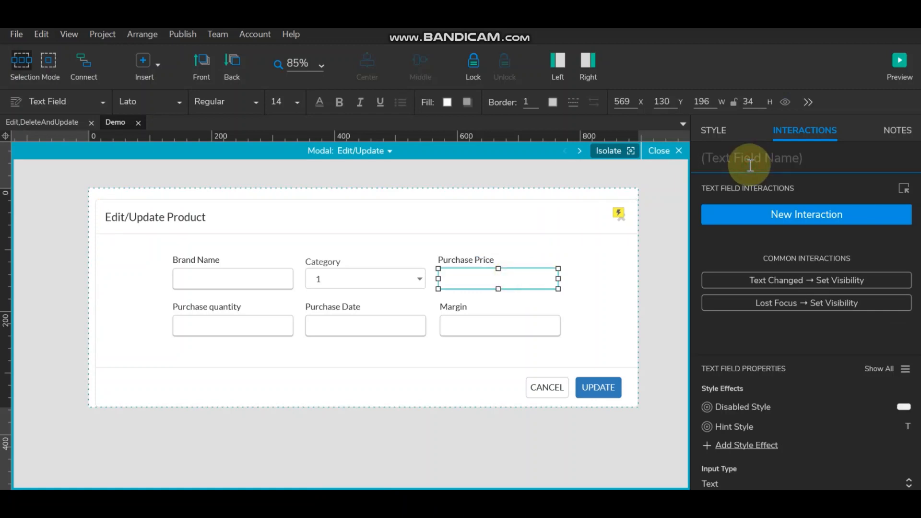
type("M_")
key("ctrl+v")
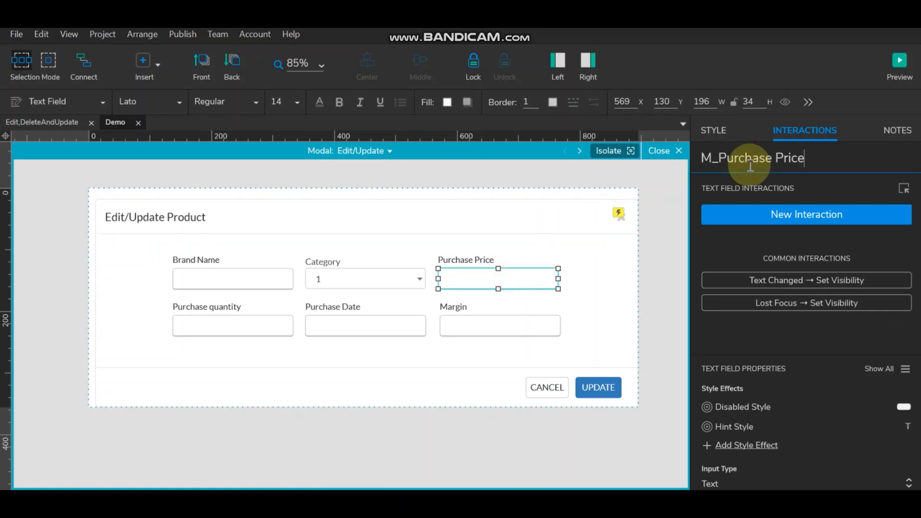
- Name the text field under the Purchase quantity label M_Purchase quantity
double_click(223, 308)
key("ctrl+c")
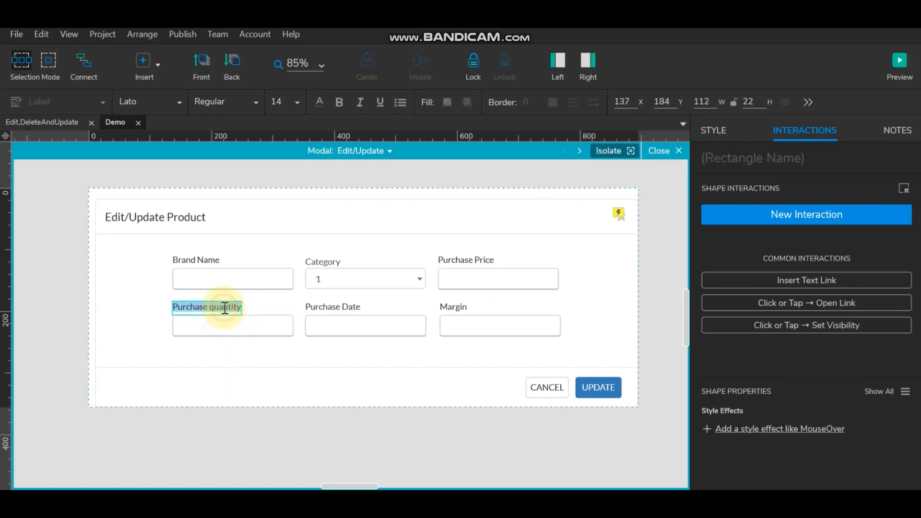
left_click(263, 331)
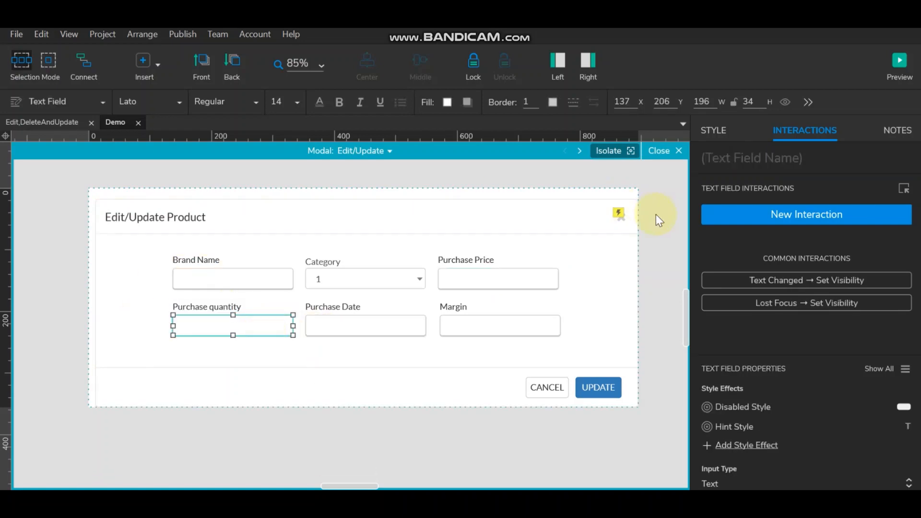
left_click(708, 164)
type("M")
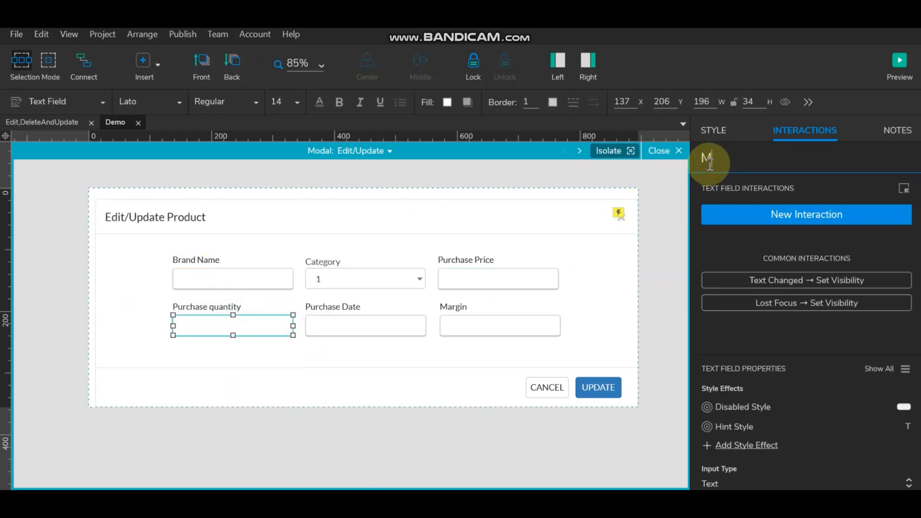
type("_")
key("ctrl+v")
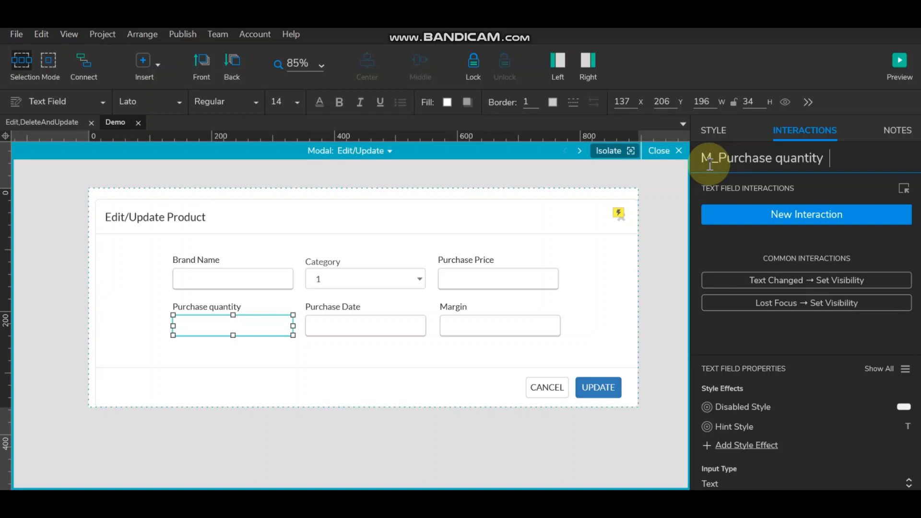
- Name the text field under the Purchase Date label M_Purchase Date
left_click(335, 308)
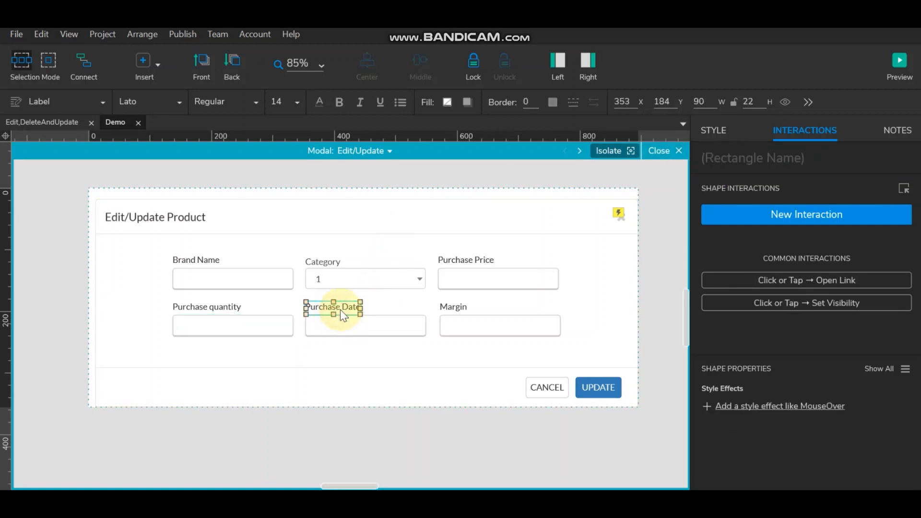
left_click(340, 310)
key("ctrl+c")
left_click(394, 437)
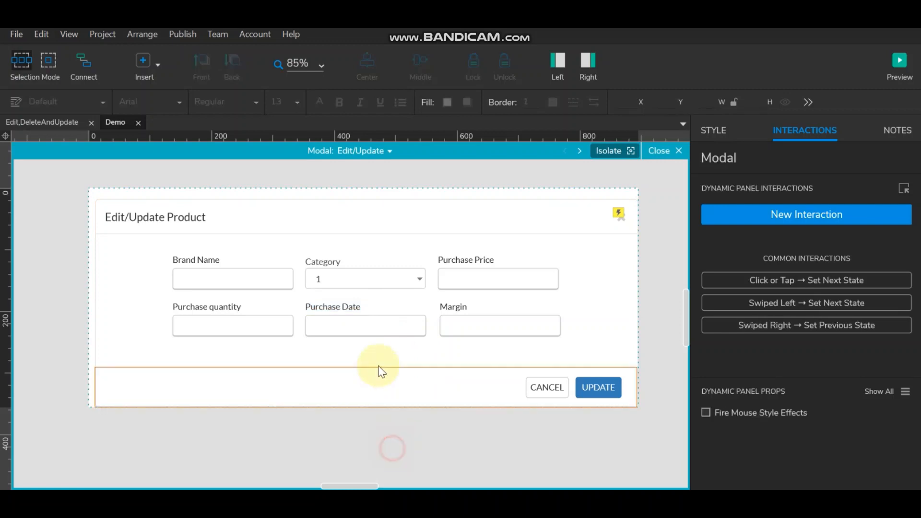
left_click(372, 325)
left_click(754, 157)
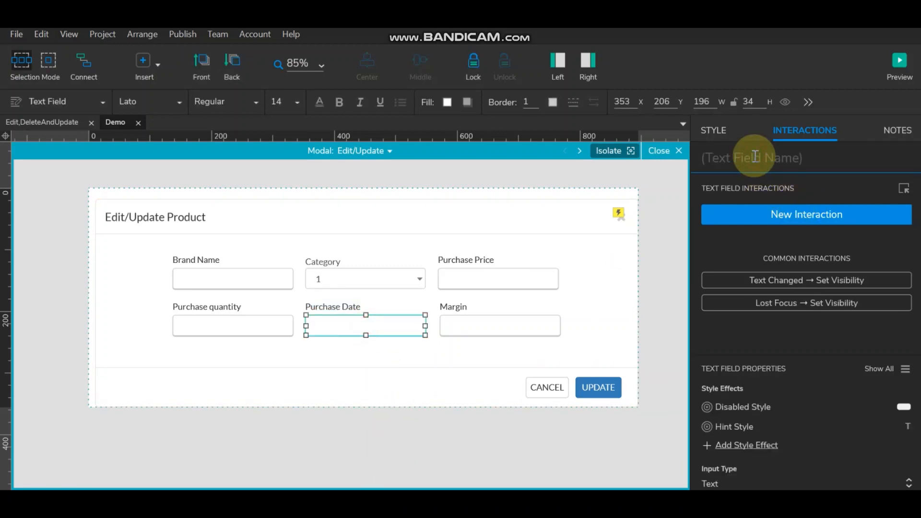
type("M_")
key("ctrl+v")
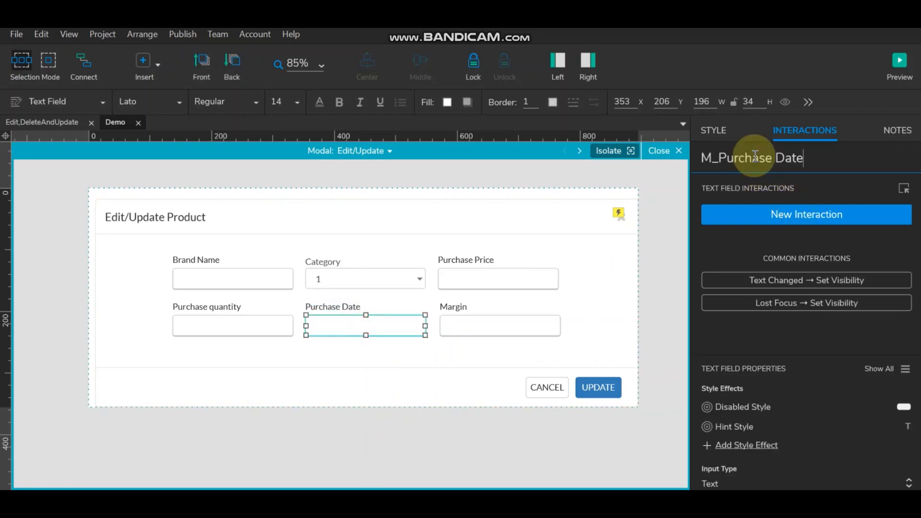
- Name the text field under the Margin label M_Margin
left_click(451, 306)
left_click(448, 304)
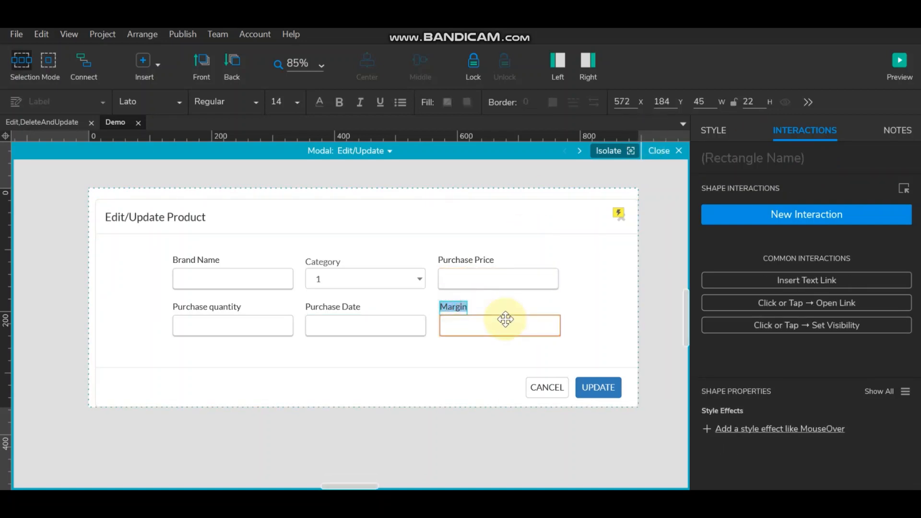
left_click(500, 324)
left_click(772, 160)
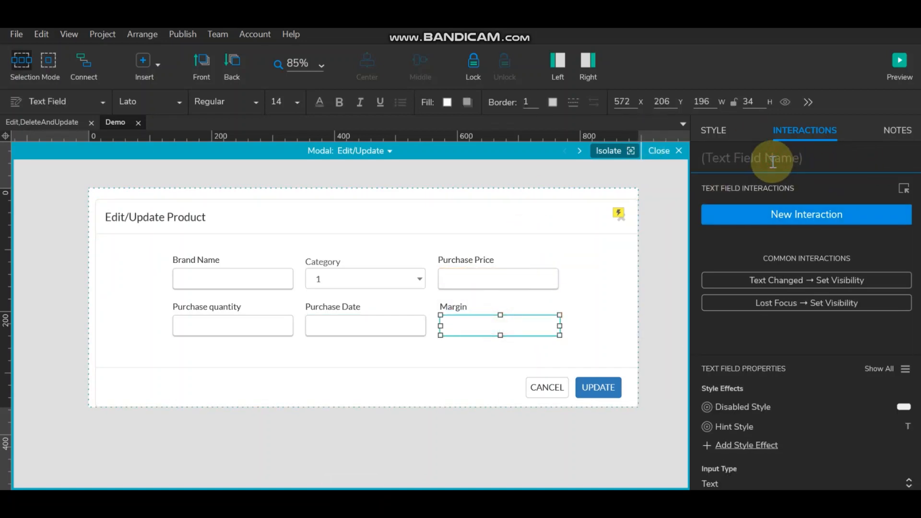
type("M_Margin")
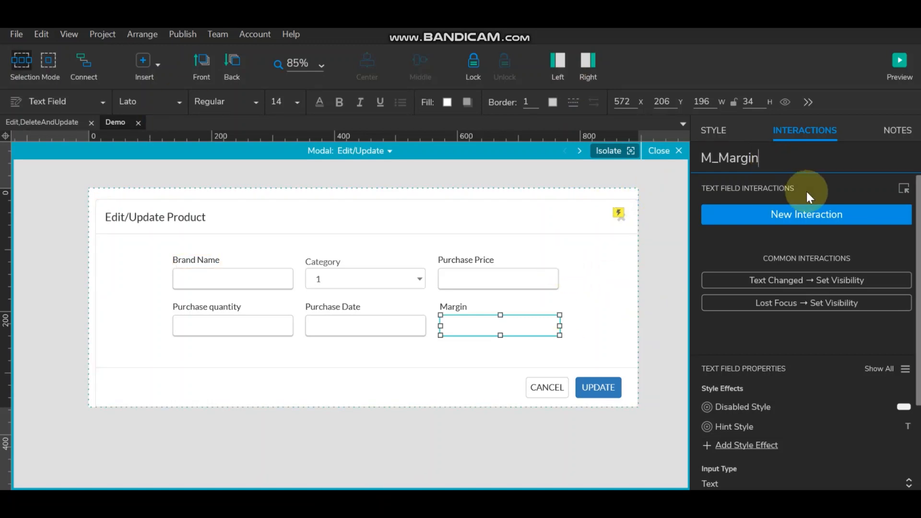
left_click(651, 239)
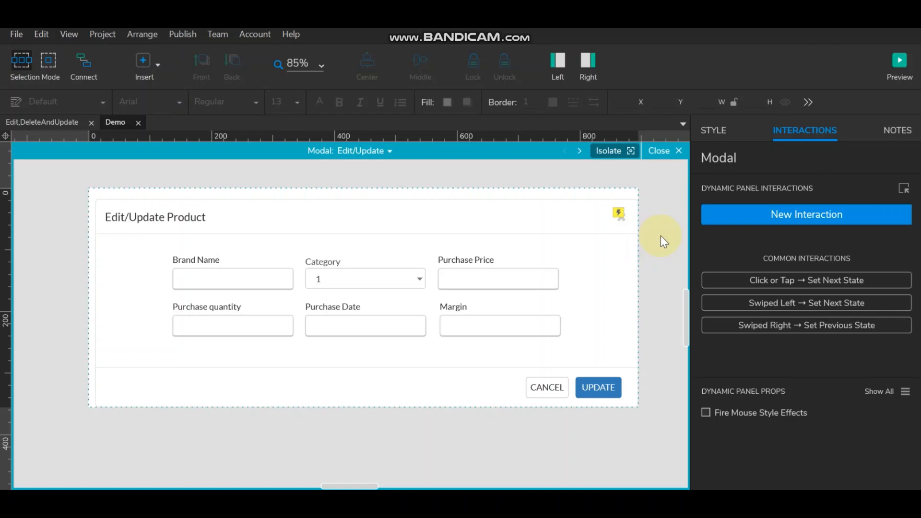
- Add a Click or Tap event to the modal's UPDATE button and open it in the Interaction Editor
left_click(596, 387)
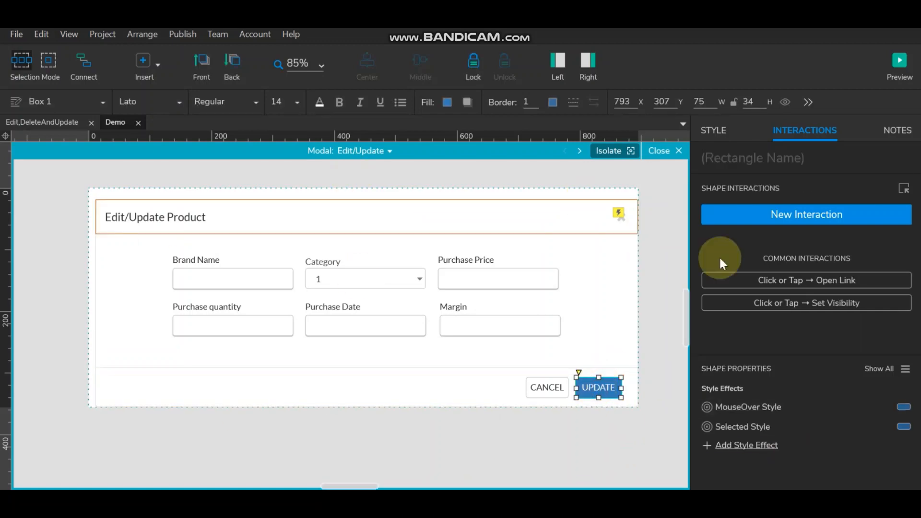
left_click(805, 211)
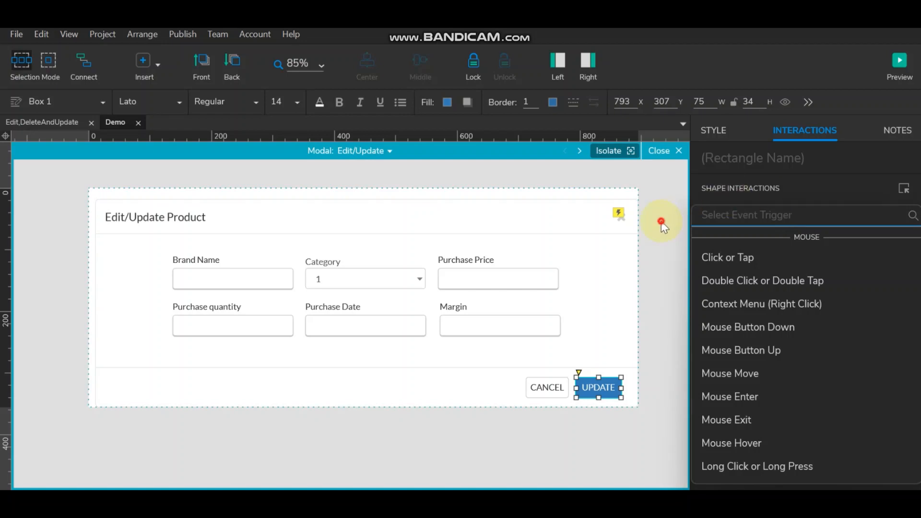
left_click(661, 222)
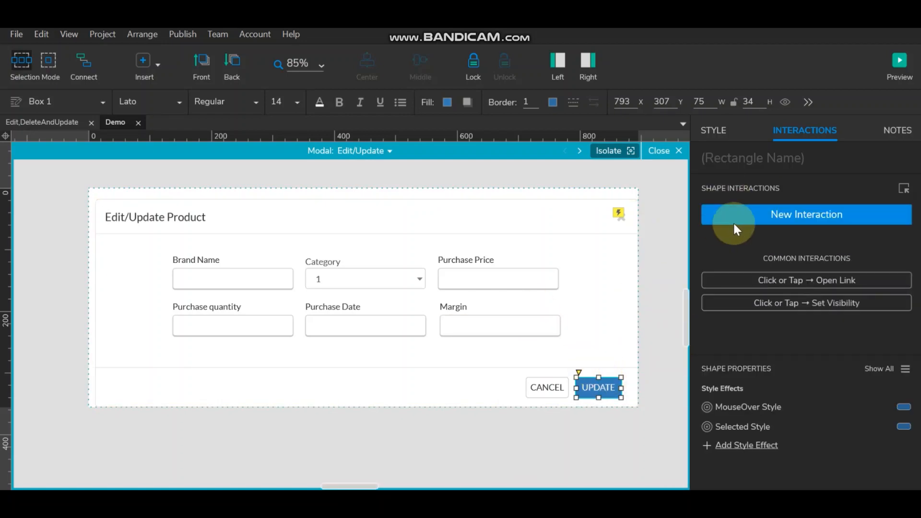
left_click(766, 215)
left_click(724, 258)
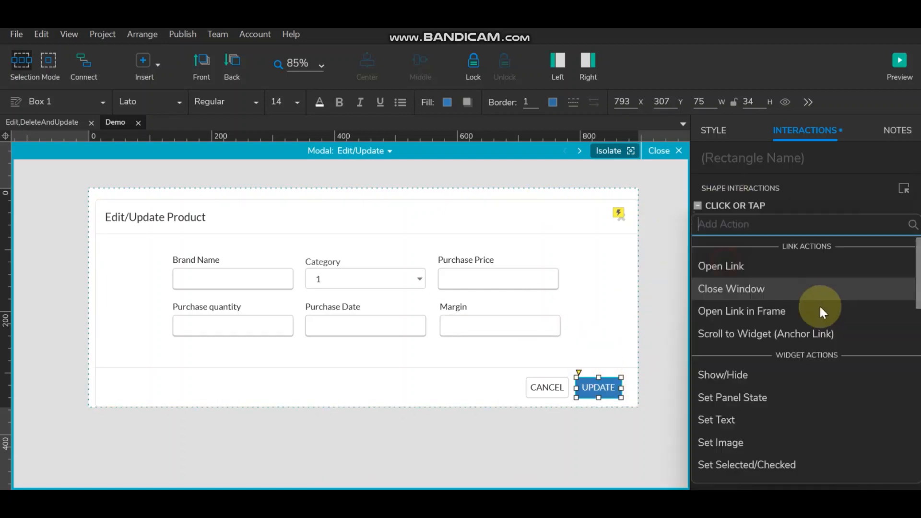
double_click(738, 206)
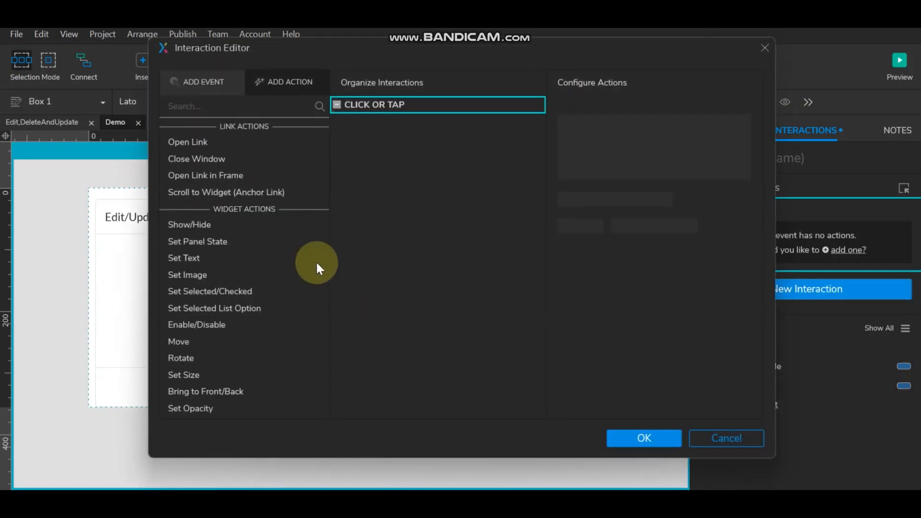
- Add an Update Rows action to the event, targeting the repeater's marked rows
scroll(276, 352, "down", 5)
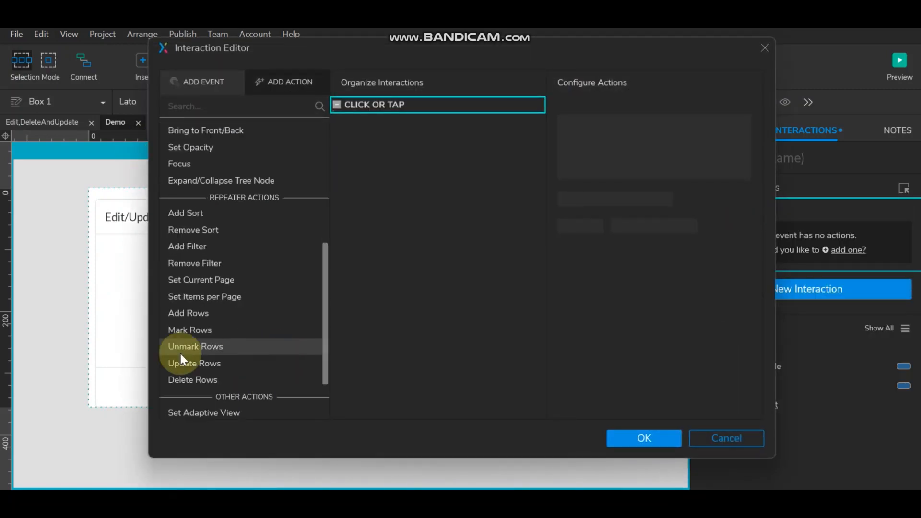
left_click(217, 368)
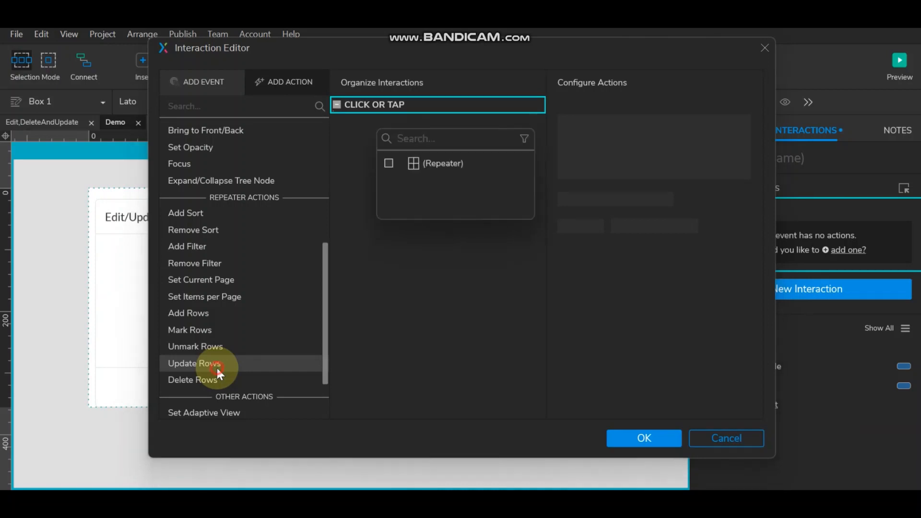
left_click(390, 163)
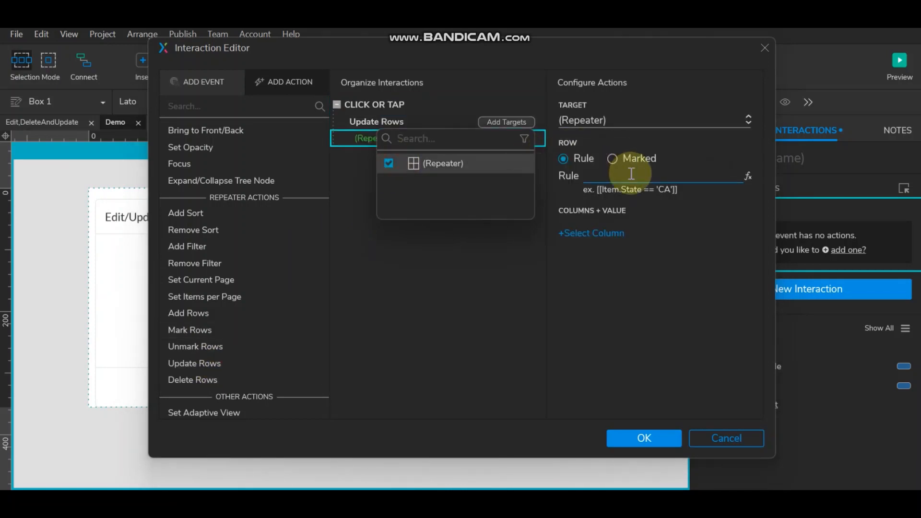
left_click(614, 158)
left_click(614, 157)
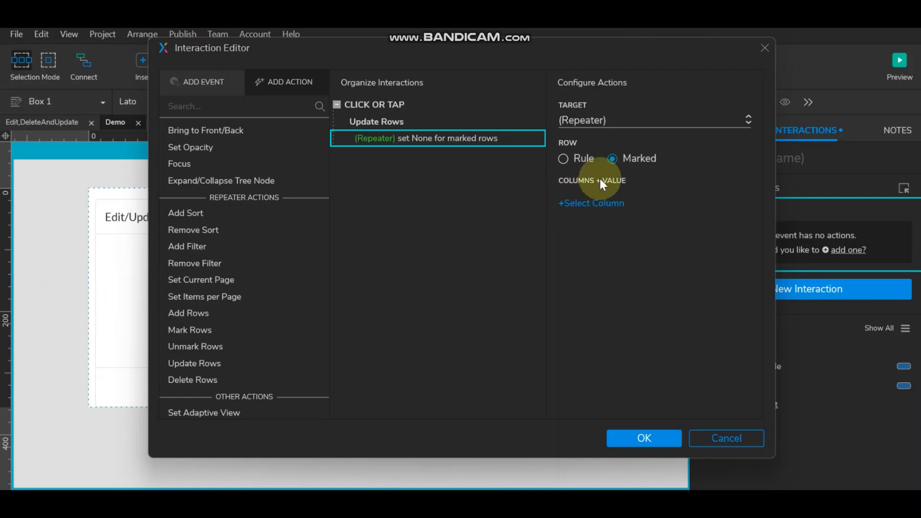
- Add the BrandName column to the update and set its value to a local variable LVAR1 holding the text on M_Brand Name
left_click(594, 203)
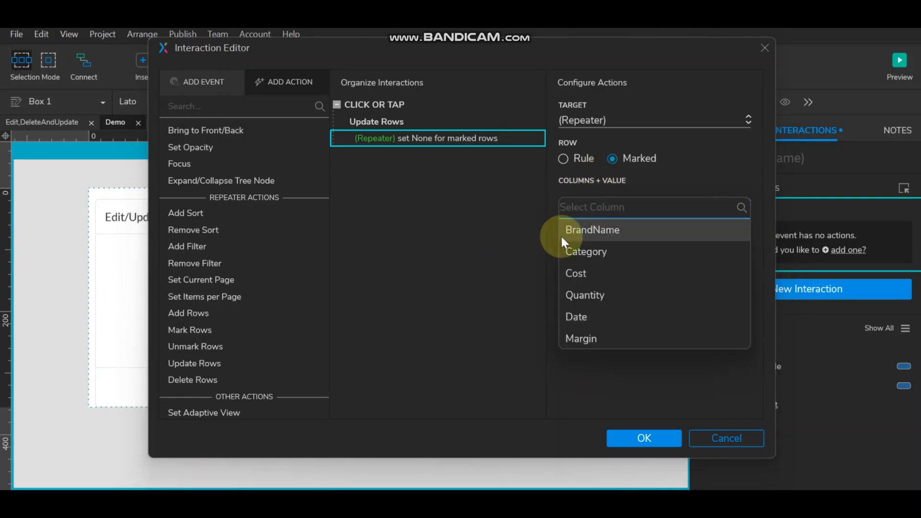
left_click(602, 232)
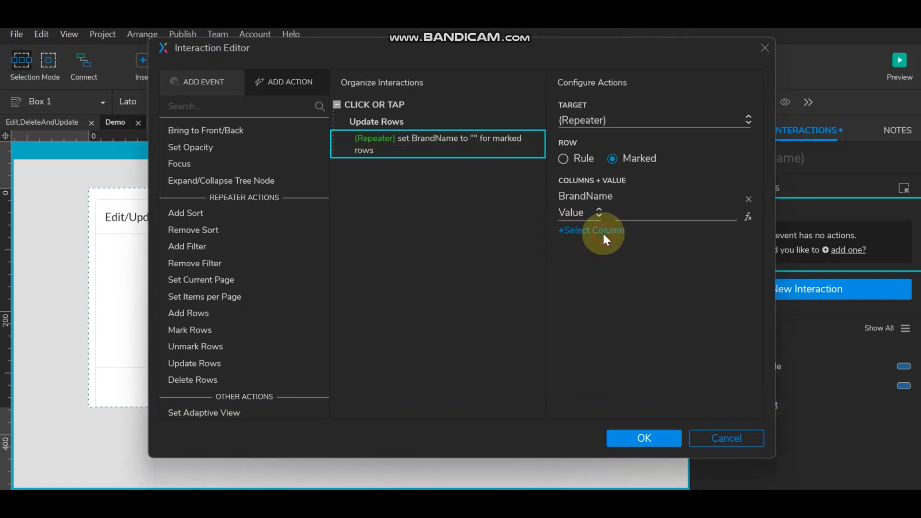
left_click(748, 216)
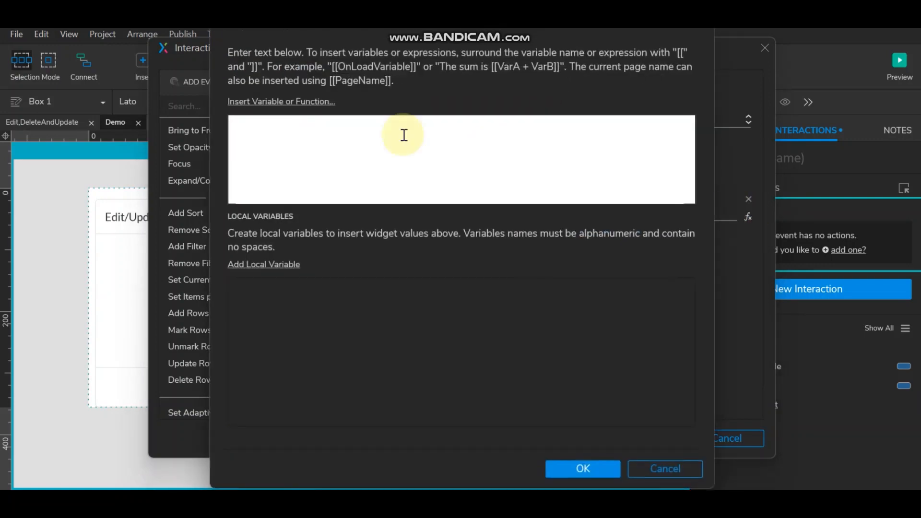
left_click(259, 264)
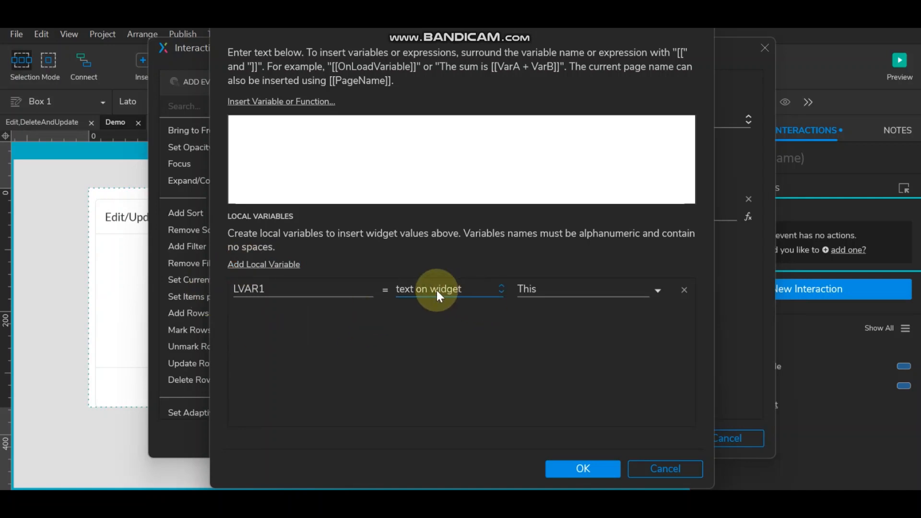
left_click(556, 290)
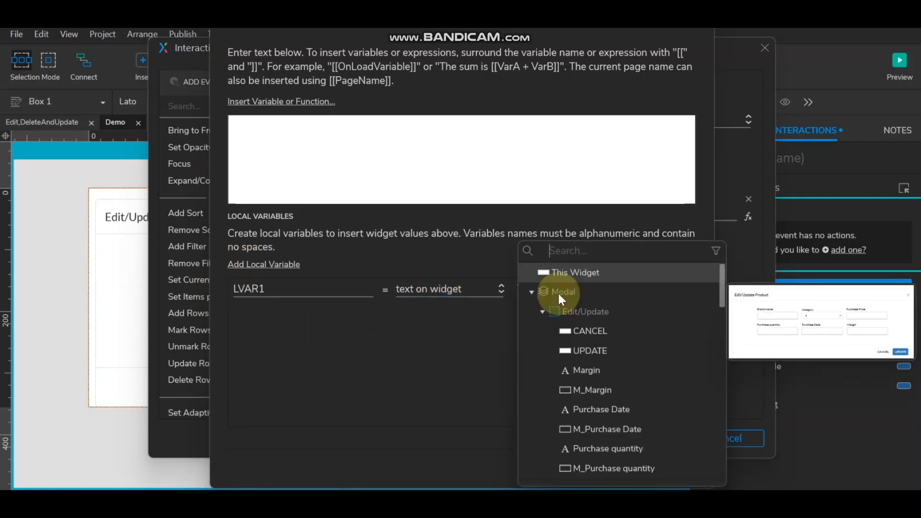
type("M_")
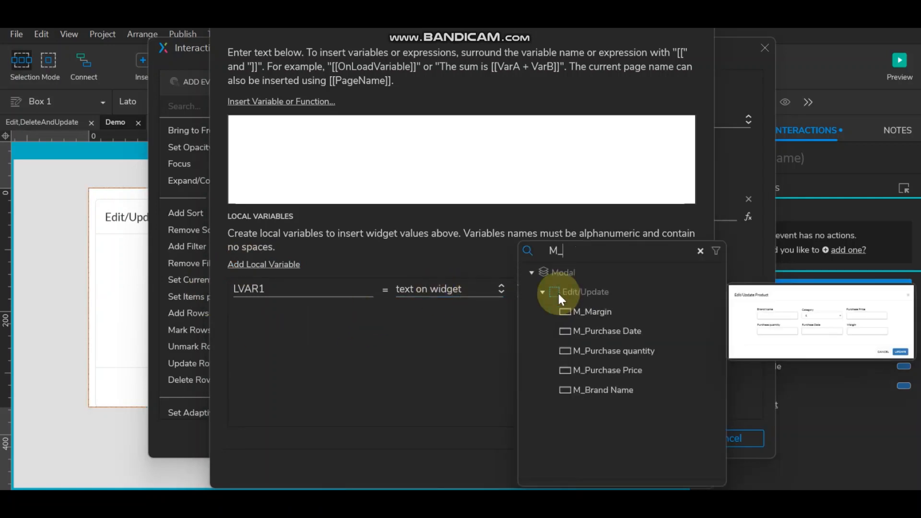
left_click(601, 388)
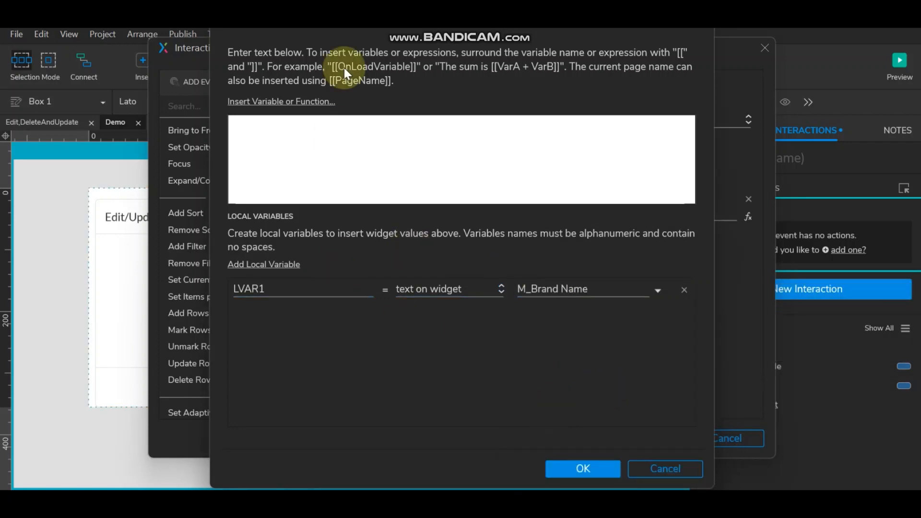
left_click(312, 100)
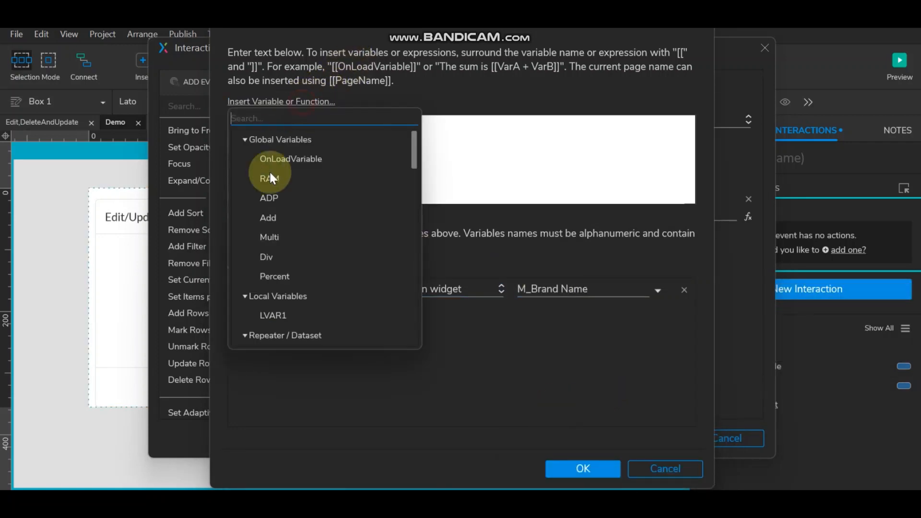
left_click(275, 316)
left_click(592, 469)
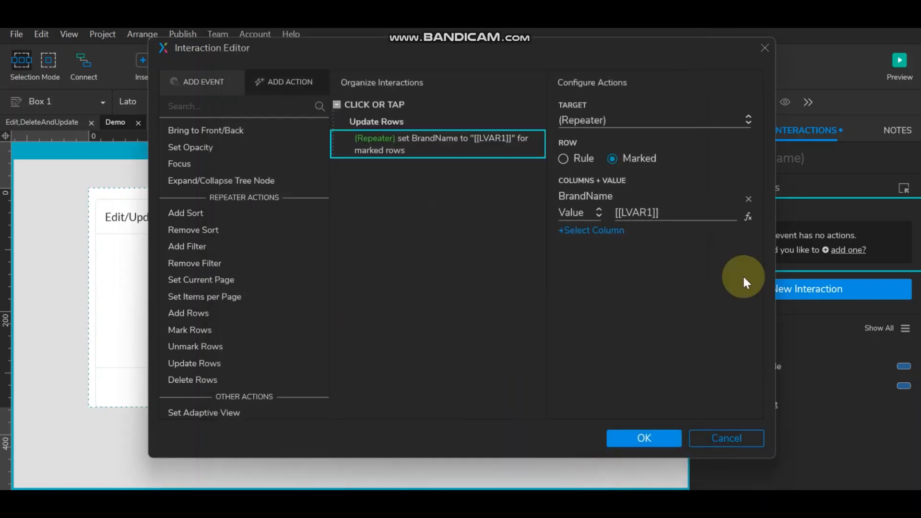
- Add the Category column and set its value to a local variable LVAR1 holding the selected option of M_Category
left_click(589, 231)
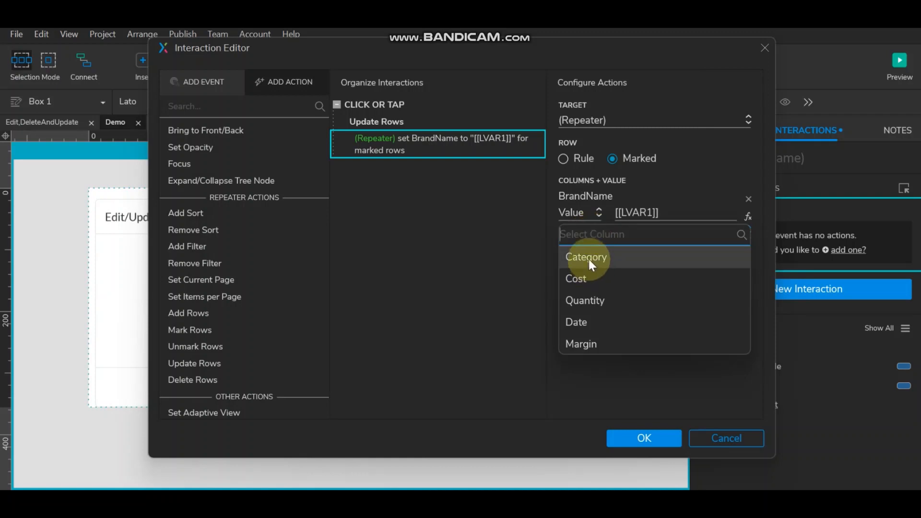
left_click(588, 259)
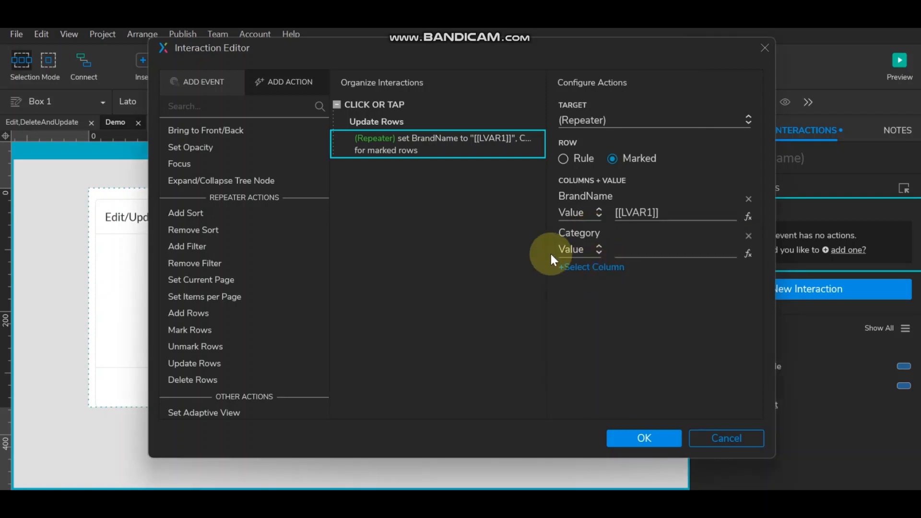
left_click(748, 254)
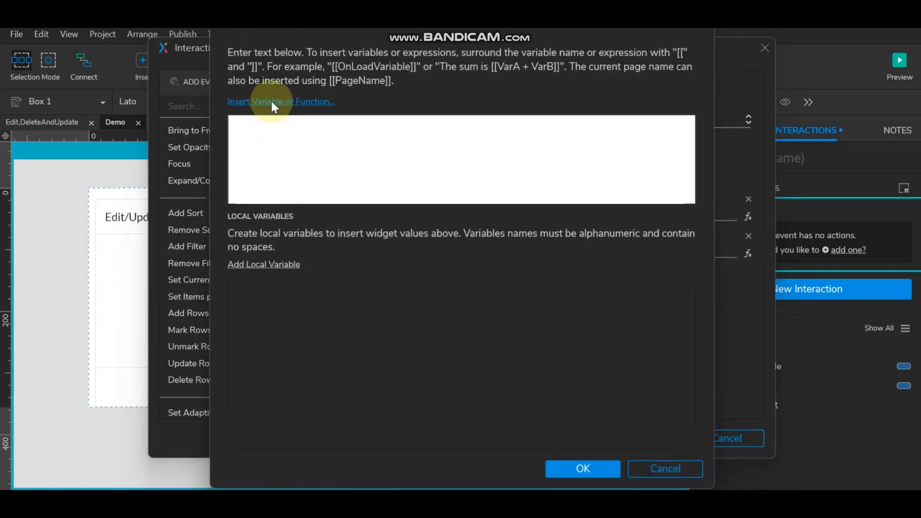
left_click(264, 264)
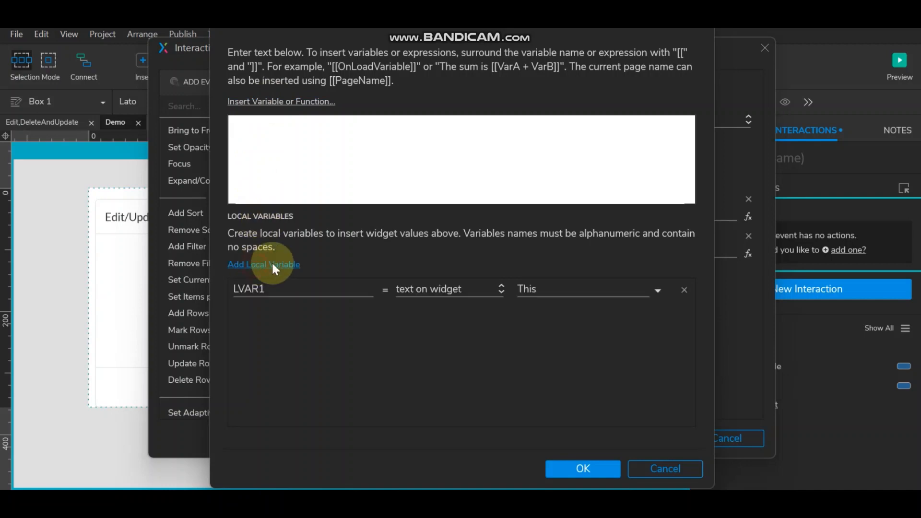
left_click(496, 291)
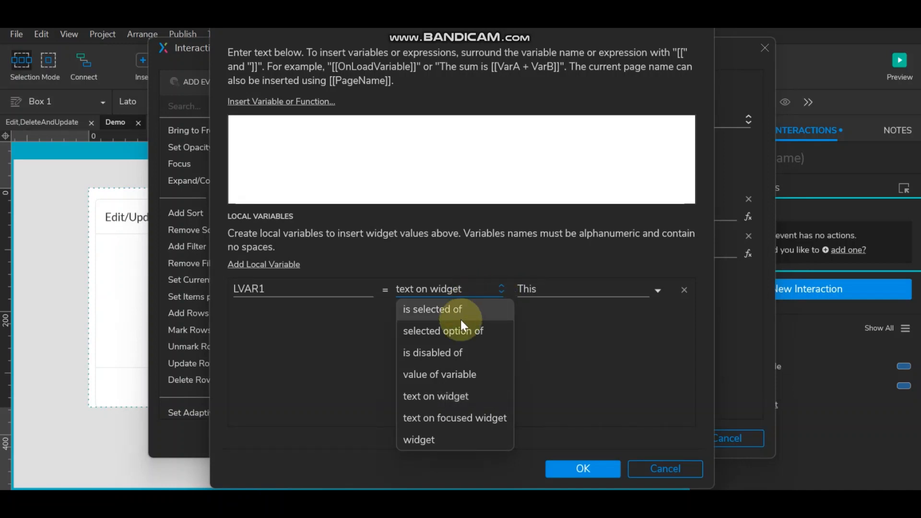
left_click(458, 340)
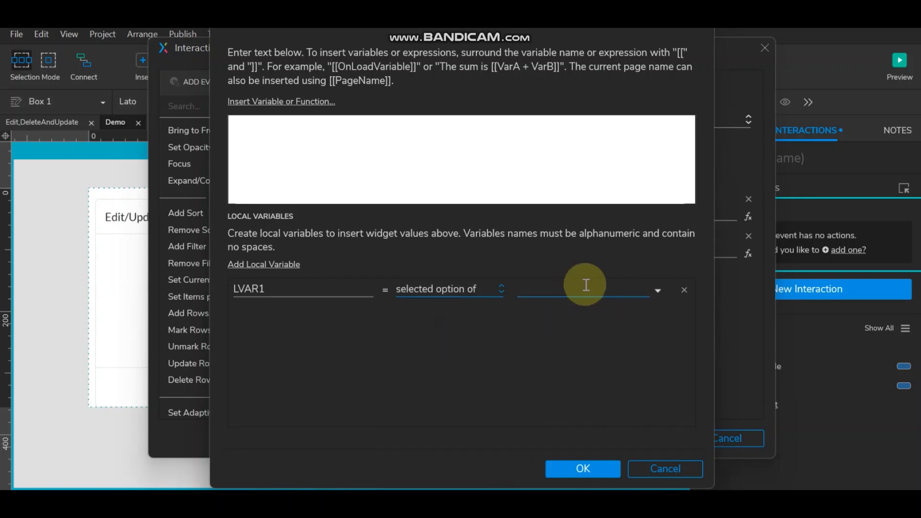
left_click(657, 291)
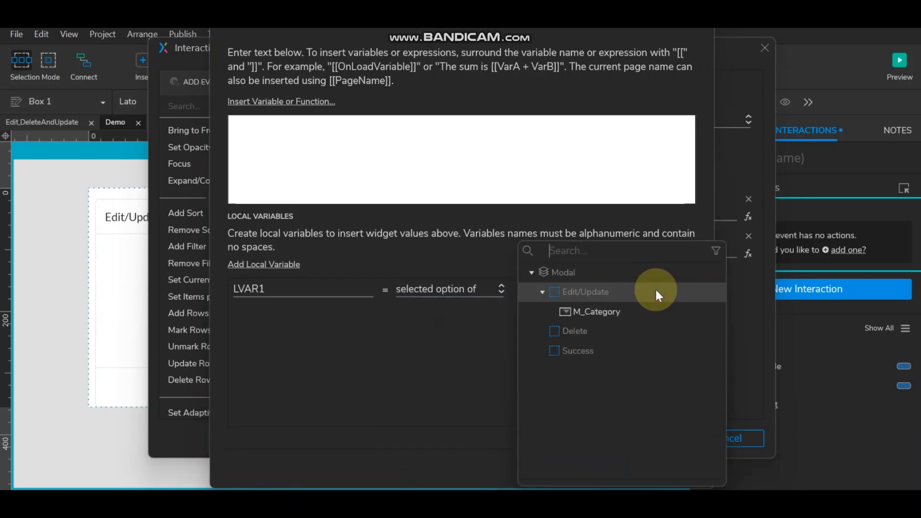
left_click(603, 310)
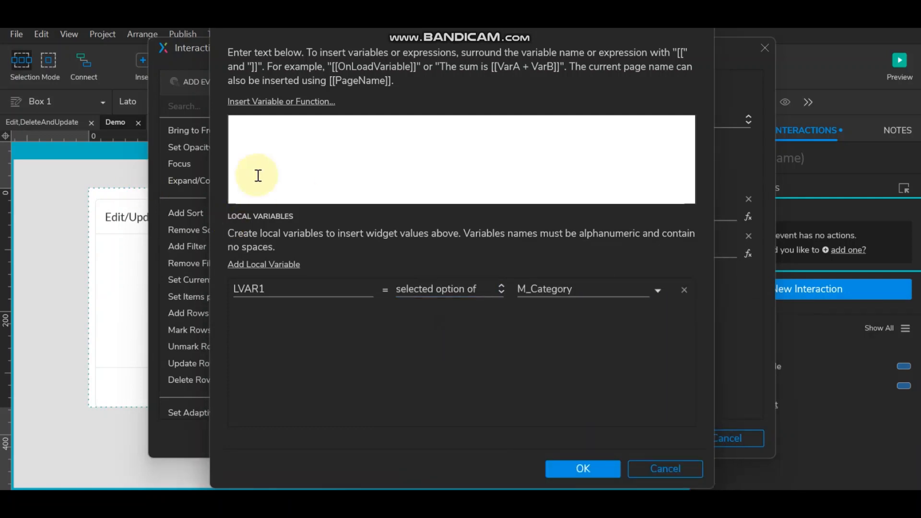
left_click(282, 101)
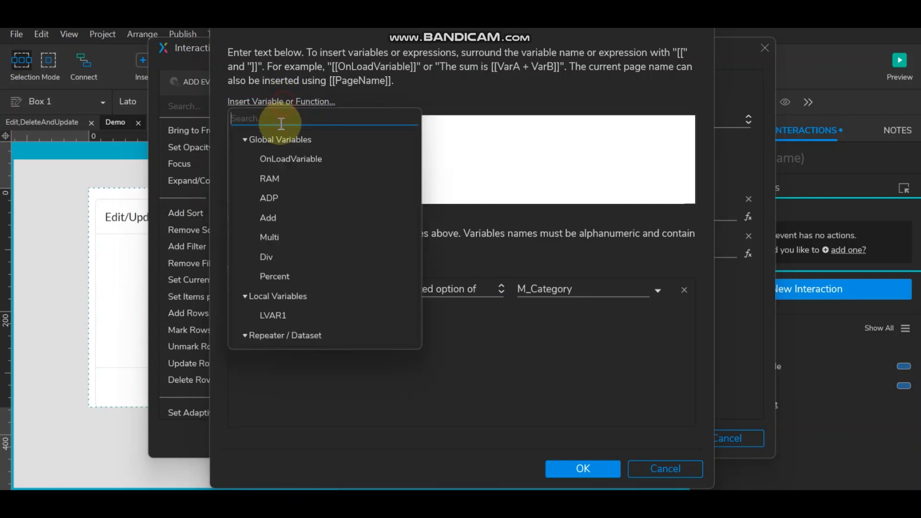
left_click(274, 315)
left_click(582, 469)
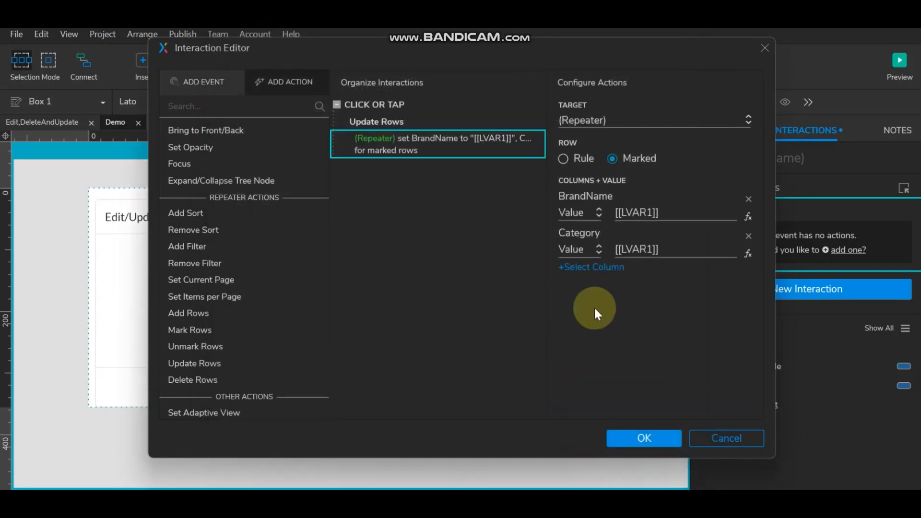
- Add the Cost column and set its value to a local variable LVAR1 holding the text on M_Purchase Price
left_click(596, 266)
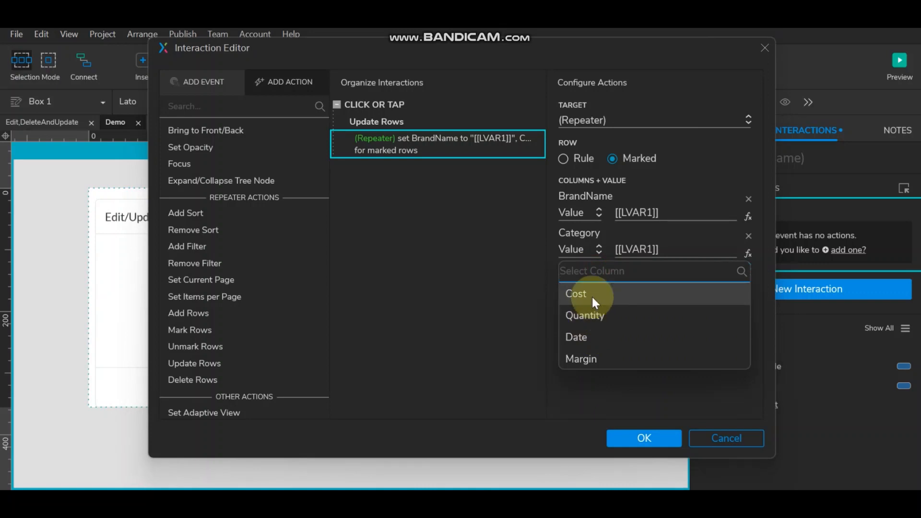
left_click(591, 294)
left_click(747, 291)
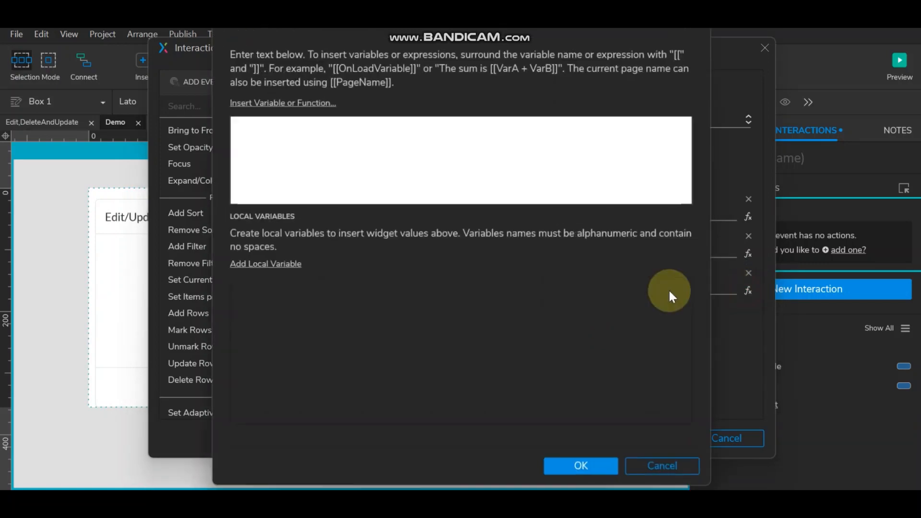
left_click(256, 264)
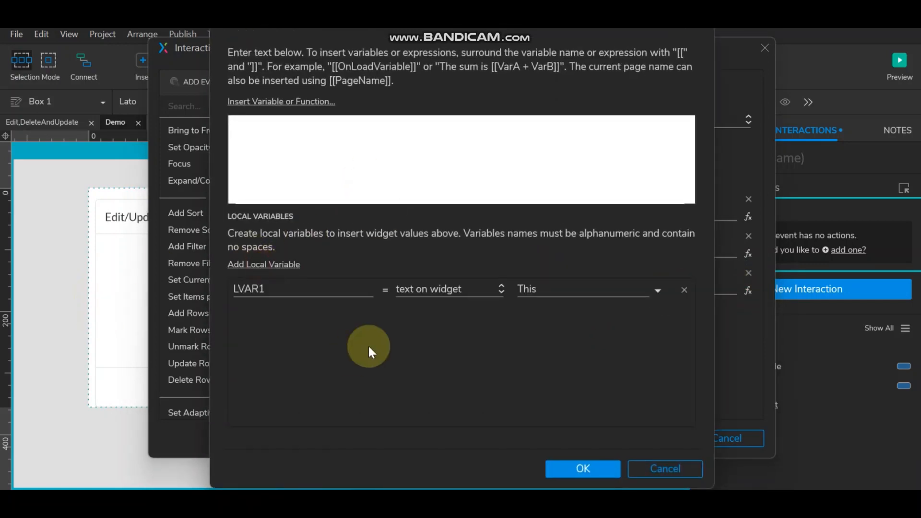
left_click(581, 290)
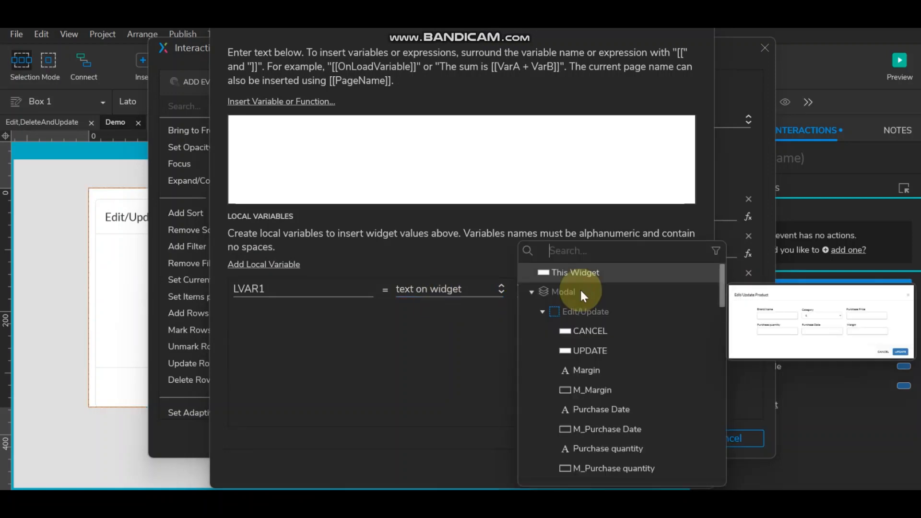
type("M_")
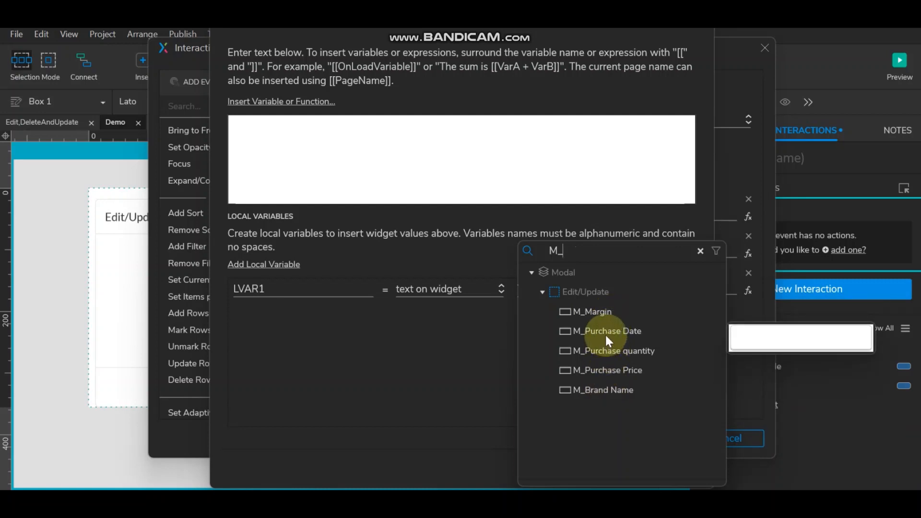
left_click(608, 371)
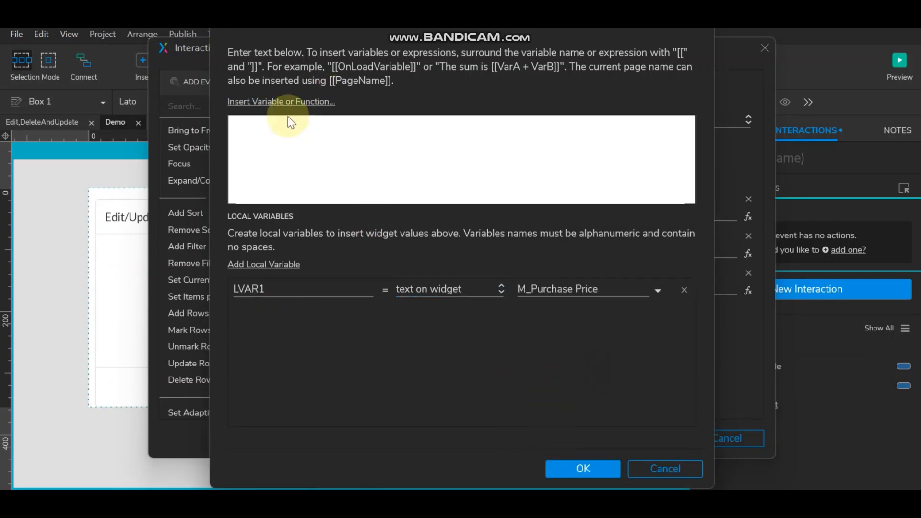
left_click(294, 101)
left_click(273, 315)
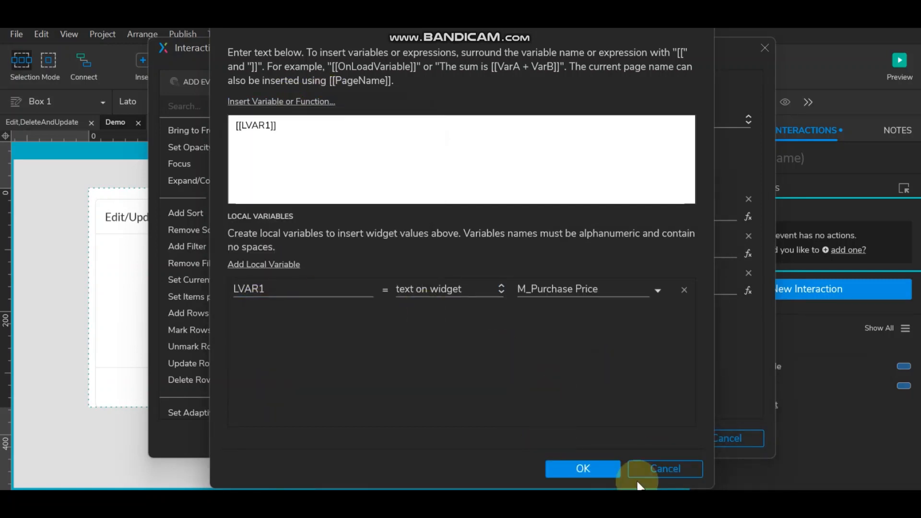
- Confirm the Cost value, and add the Quantity column with value [[LVAR1]], where LVAR1 is the text on widget M_Purchase quantity
left_click(583, 469)
left_click(602, 302)
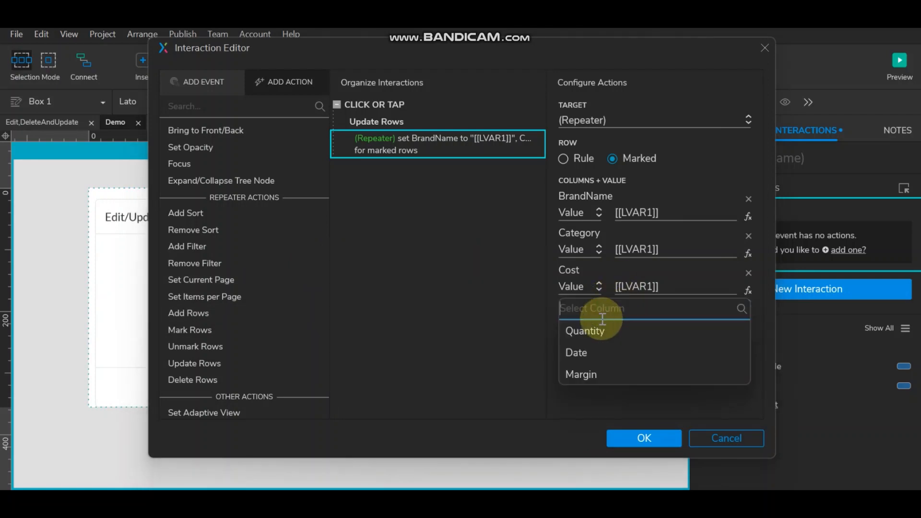
left_click(595, 328)
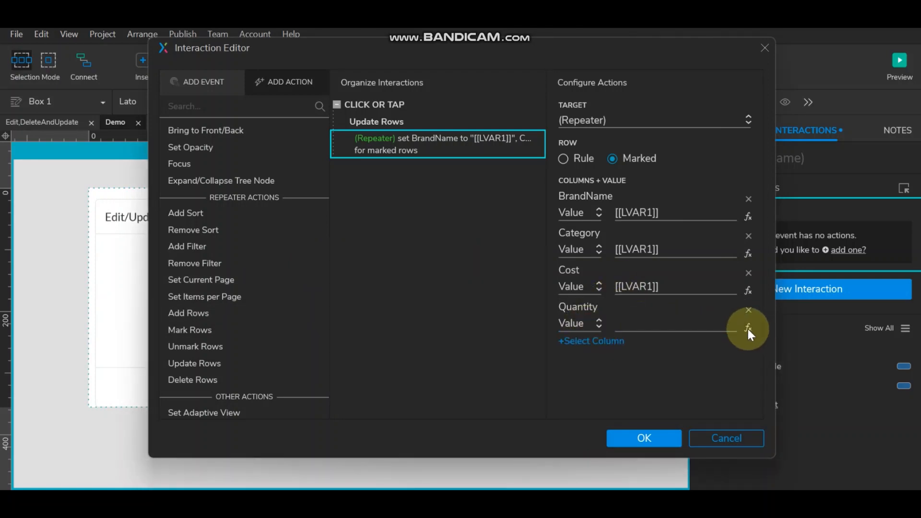
left_click(748, 327)
left_click(262, 269)
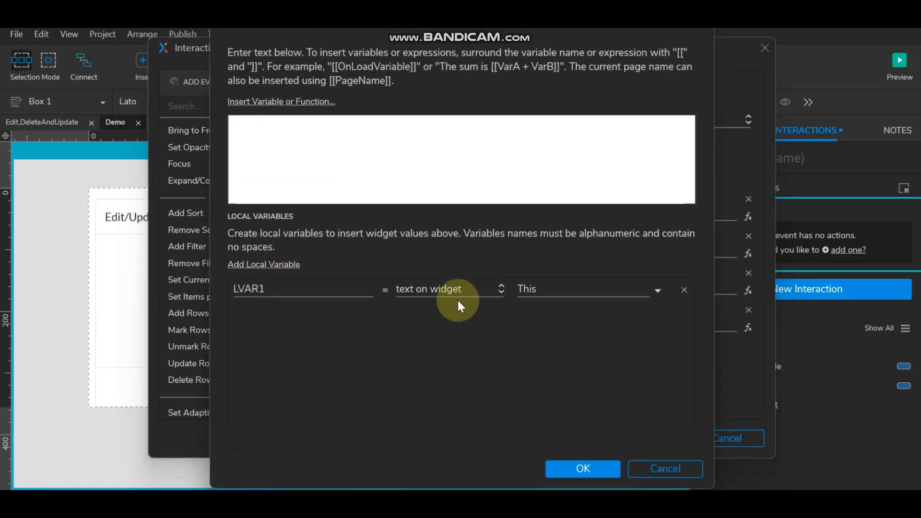
left_click(554, 290)
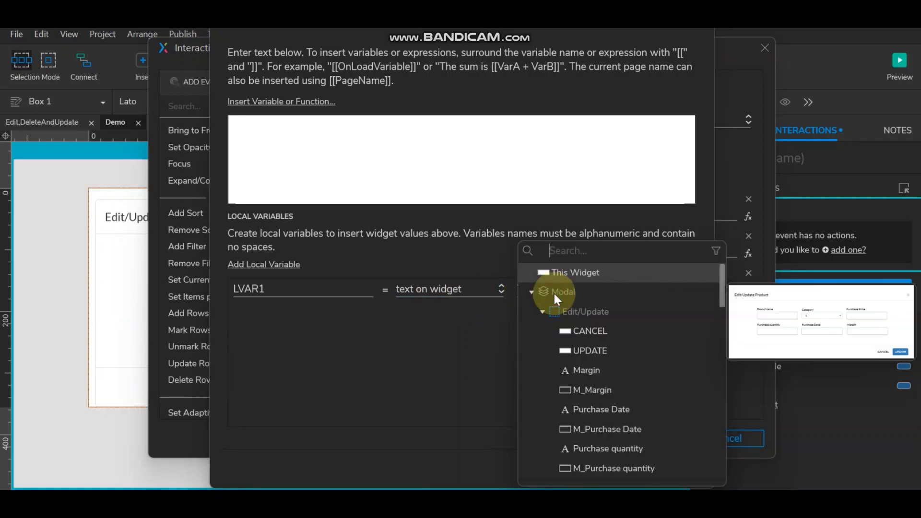
type("M_")
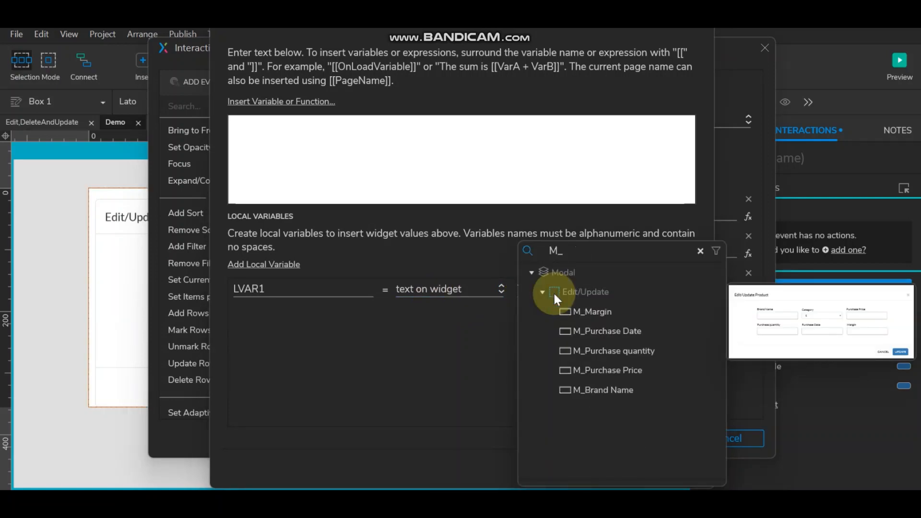
left_click(621, 350)
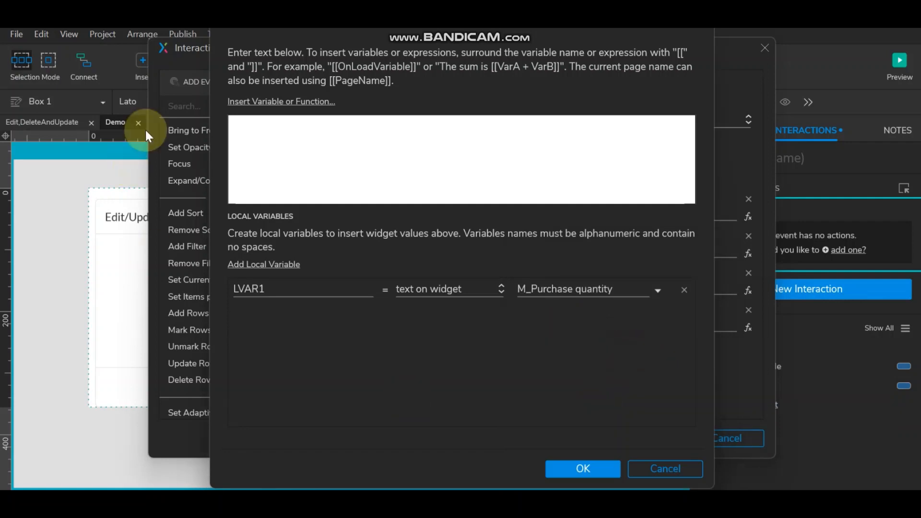
left_click(274, 101)
scroll(283, 254, "down", 3)
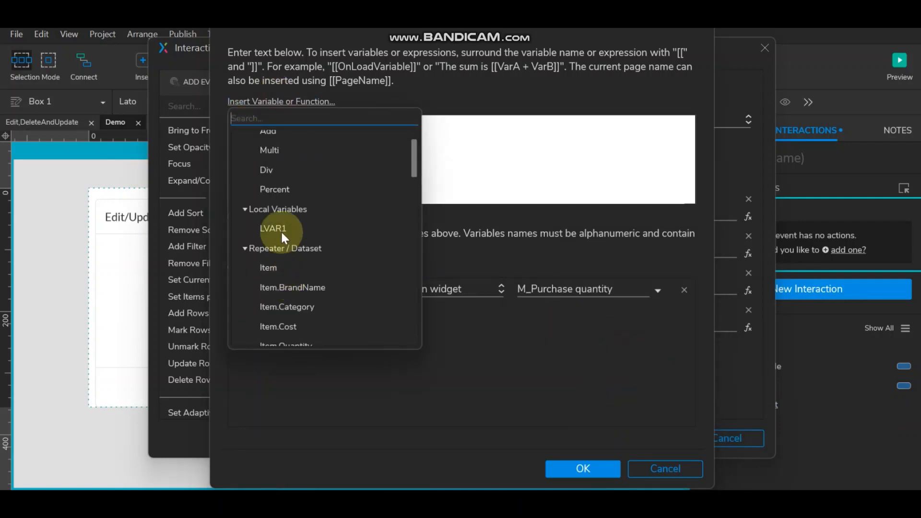
left_click(280, 225)
left_click(550, 467)
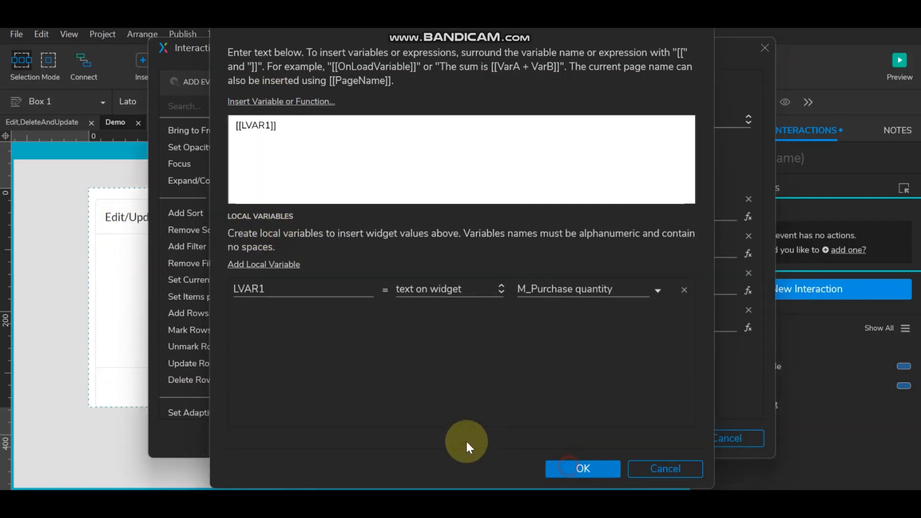
- Add the Date column to the row update with value [[LVAR1]], where LVAR1 is the text on widget M_Purchase Date
left_click(599, 341)
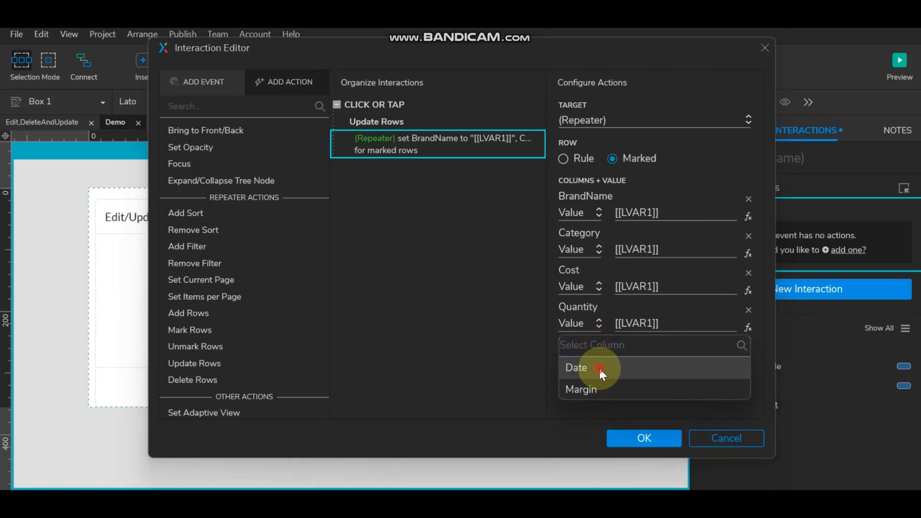
left_click(599, 366)
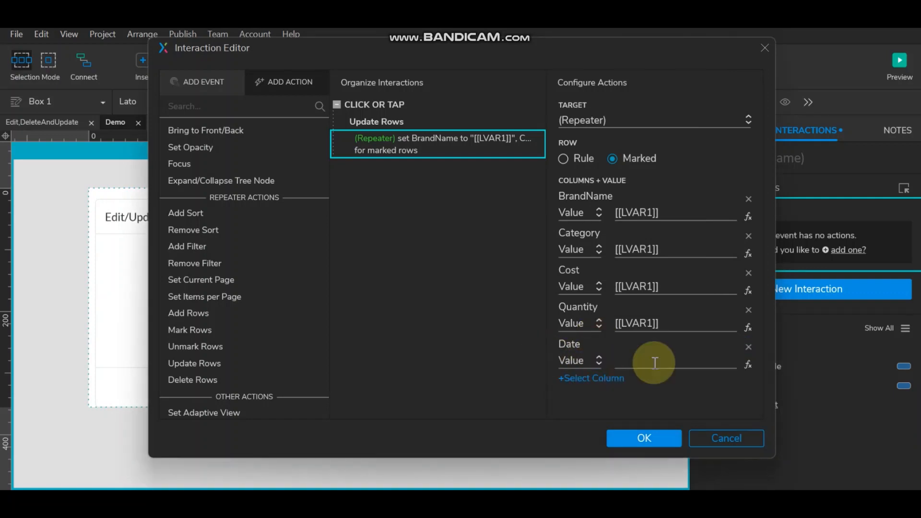
left_click(748, 365)
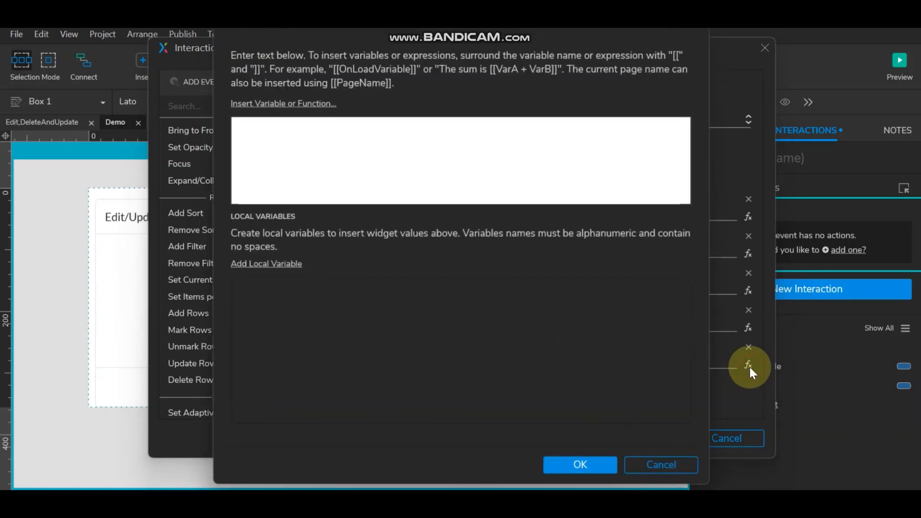
left_click(279, 265)
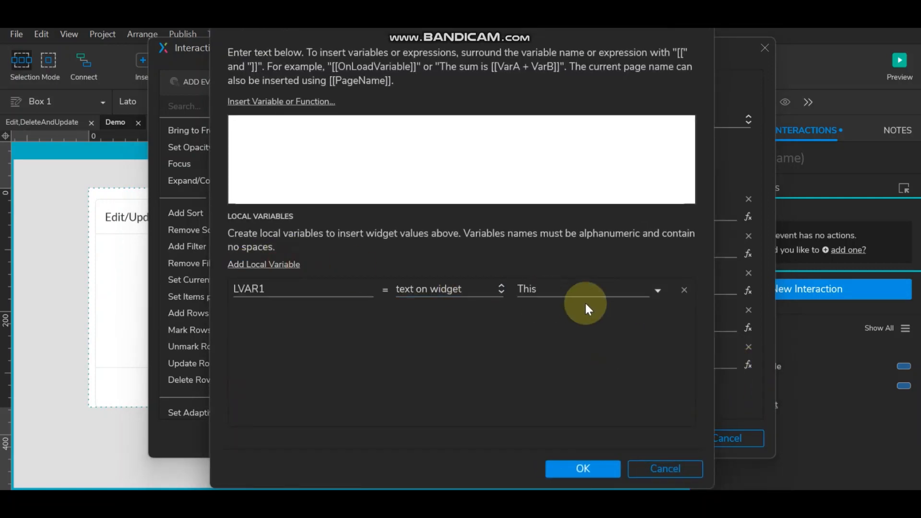
left_click(572, 292)
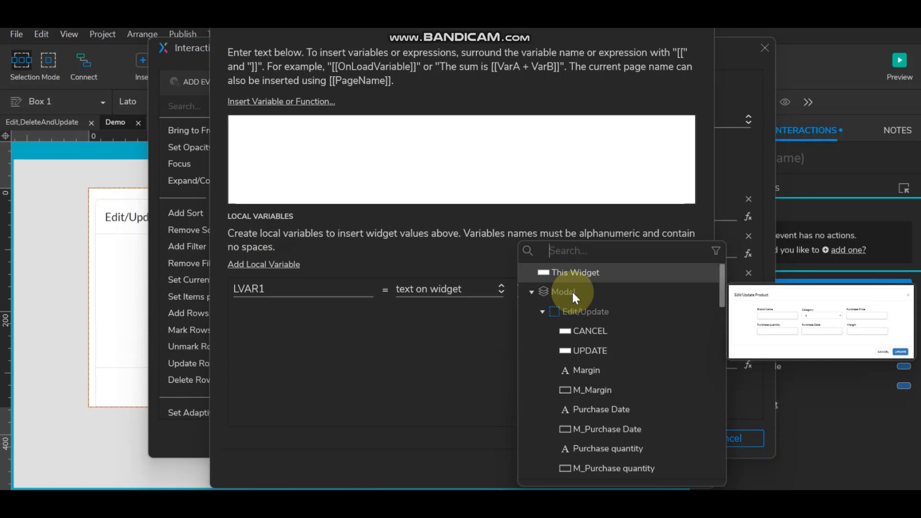
type("M")
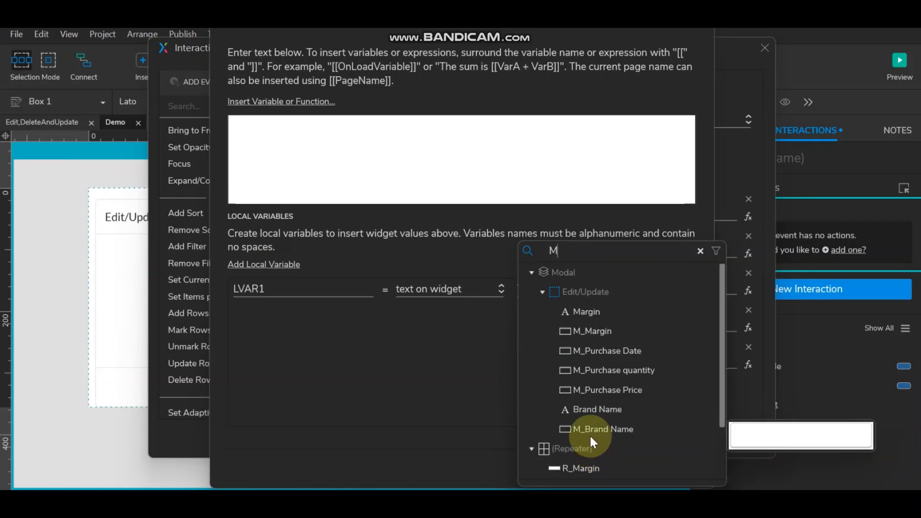
left_click(606, 350)
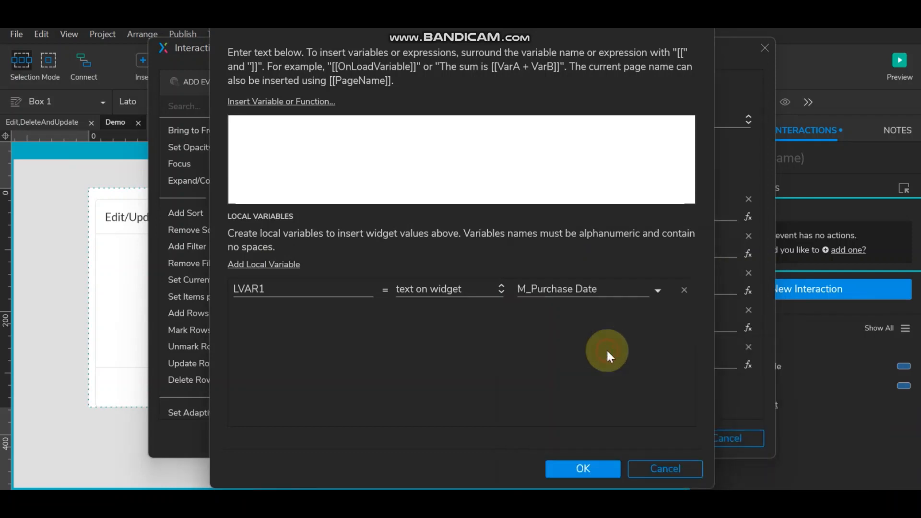
left_click(298, 101)
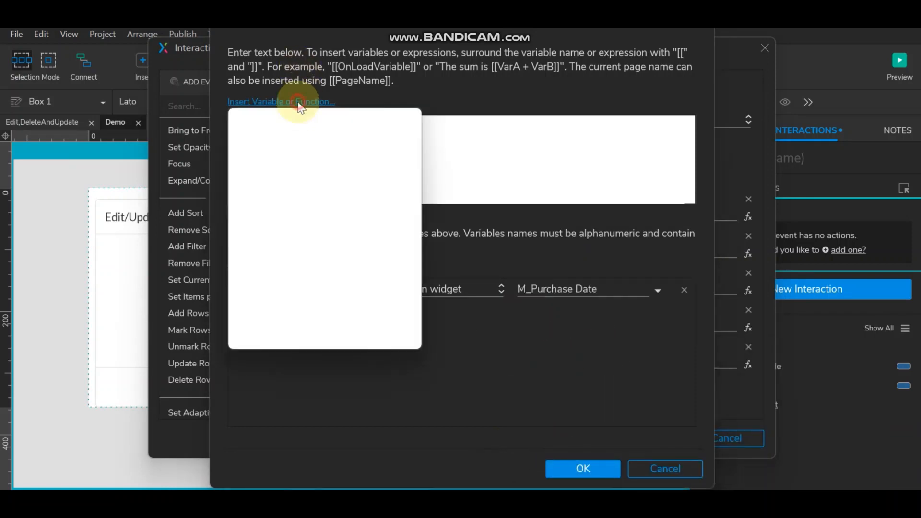
left_click(288, 318)
left_click(566, 464)
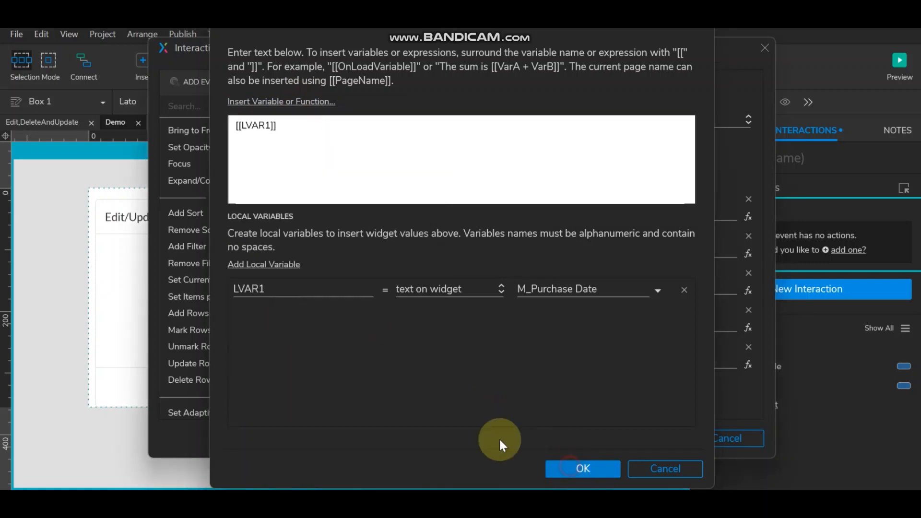
- Add the Margin column to the row update with value [[LVAR1]], where LVAR1 is the text on widget M_Margin
left_click(585, 381)
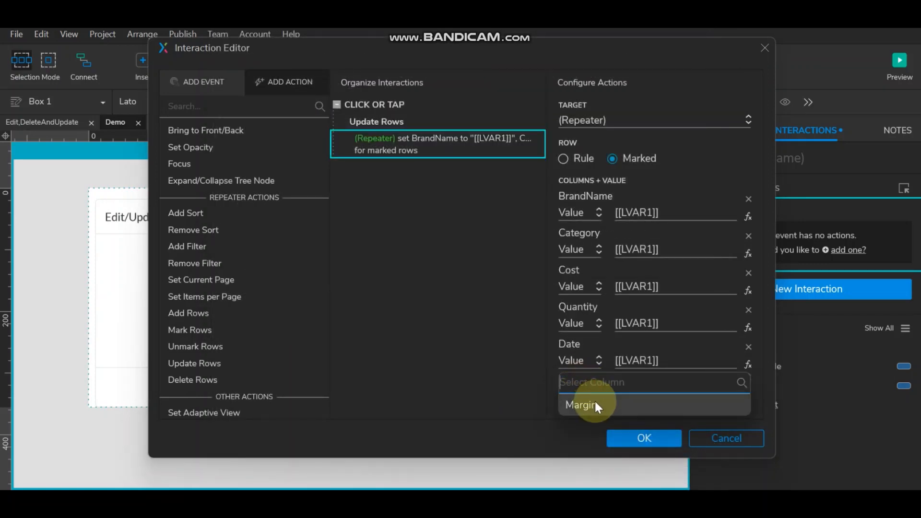
left_click(594, 404)
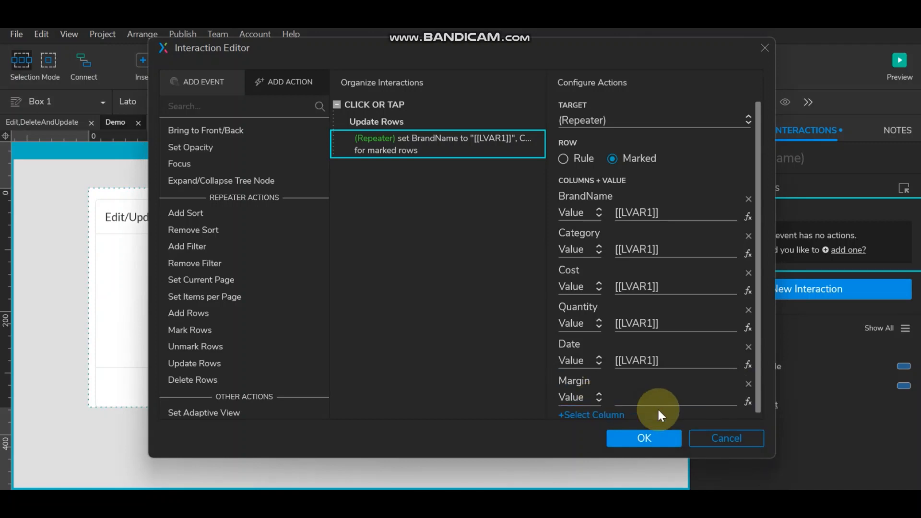
scroll(751, 399, "down", 1)
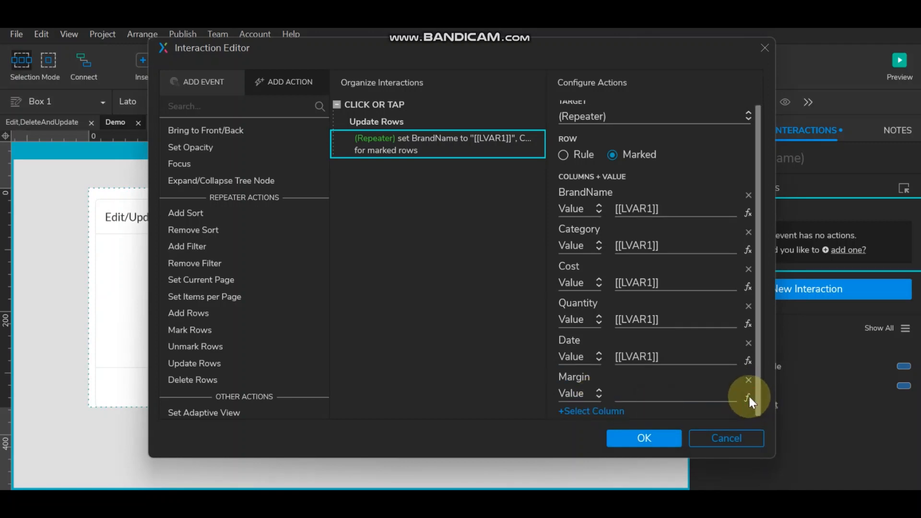
left_click(748, 398)
left_click(259, 264)
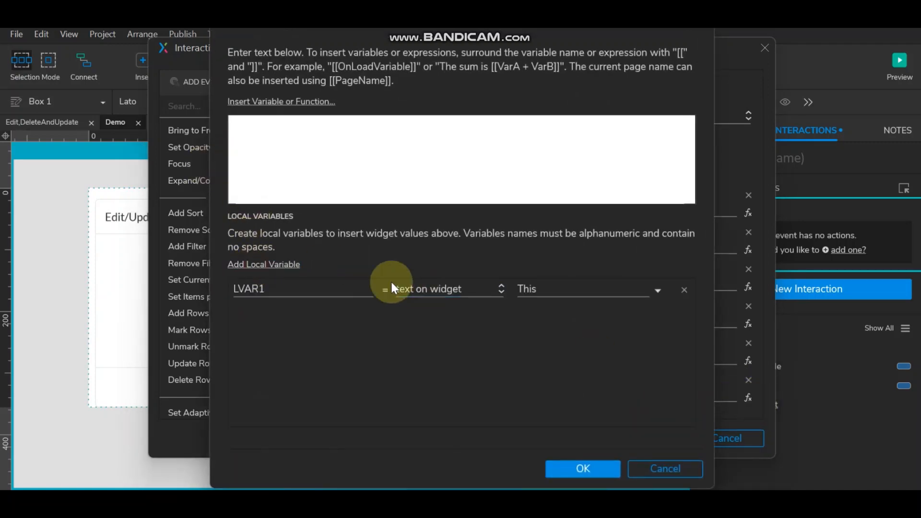
left_click(571, 289)
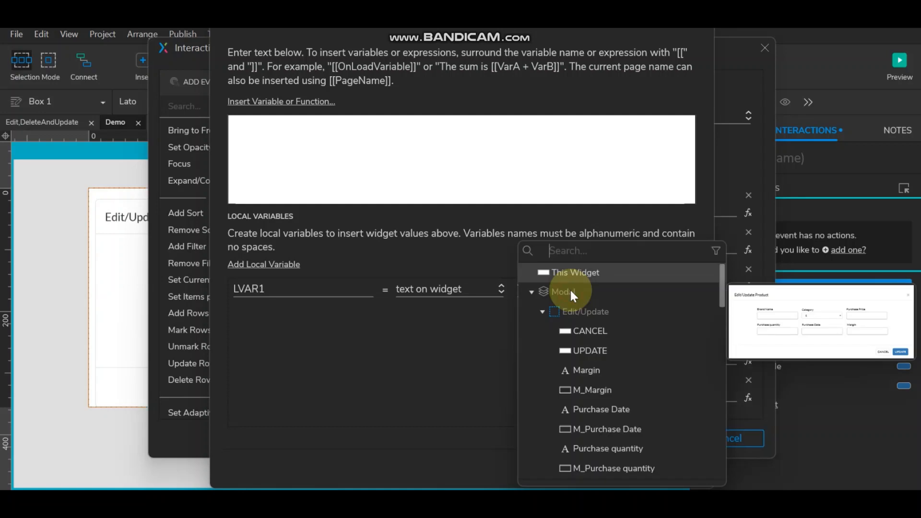
type("M")
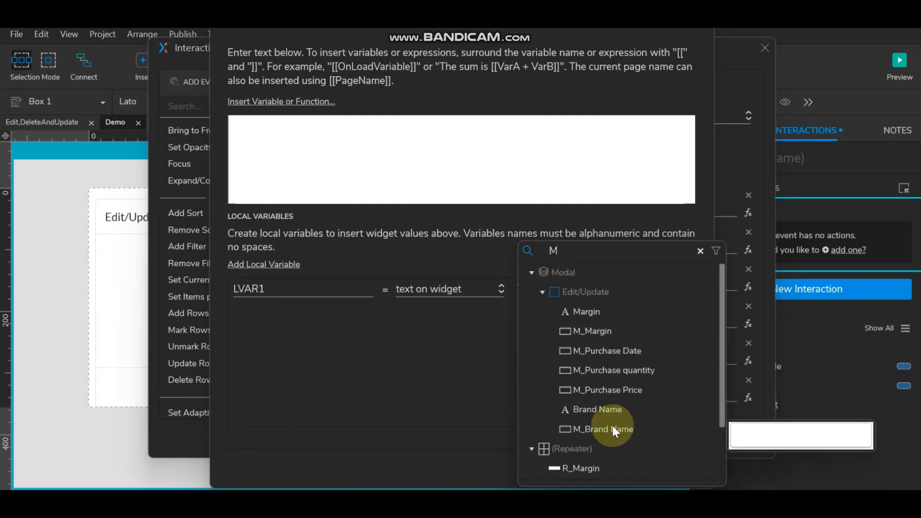
left_click(600, 330)
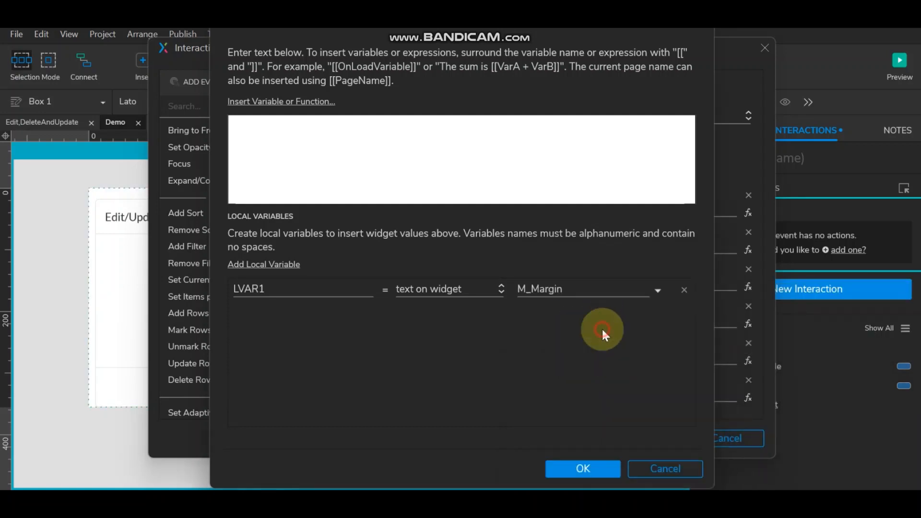
left_click(231, 102)
left_click(285, 314)
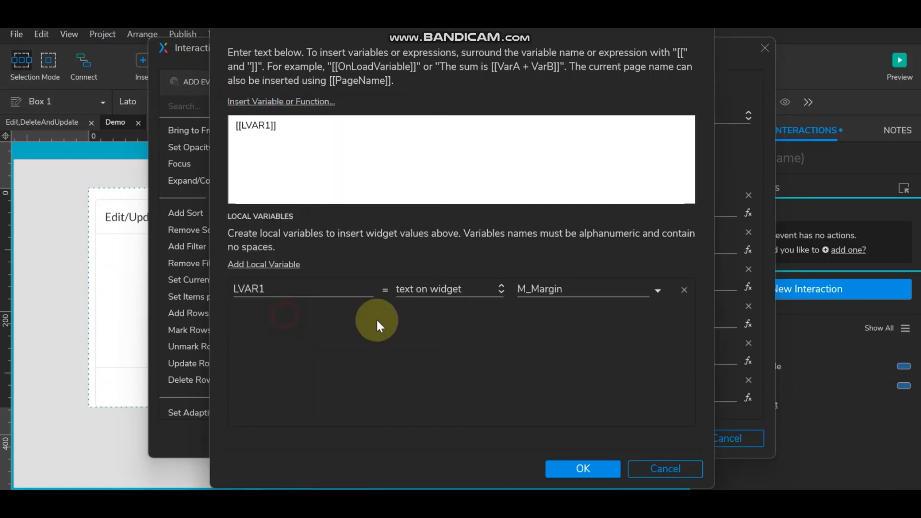
left_click(618, 461)
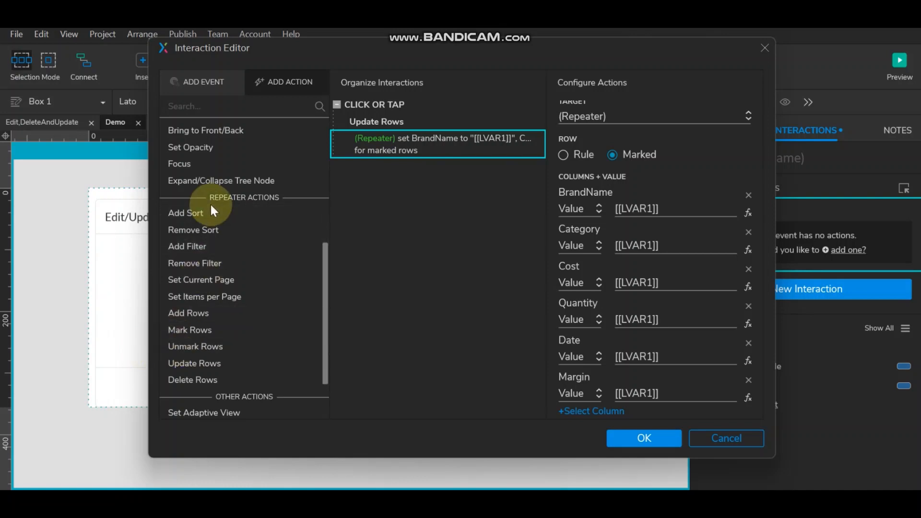
- Add a Set Panel State action that switches Modal to the Success state, and save the UPDATE button's interactions
scroll(230, 199, "up", 5)
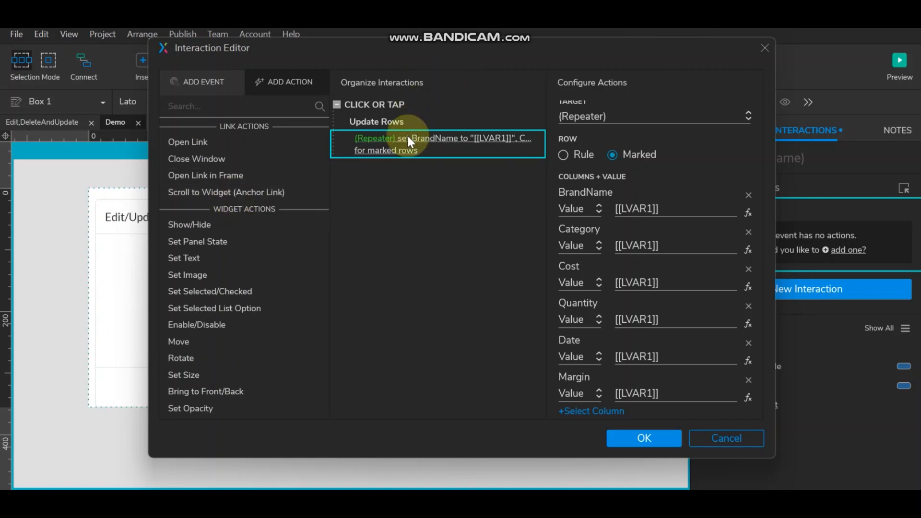
left_click(219, 248)
left_click(387, 208)
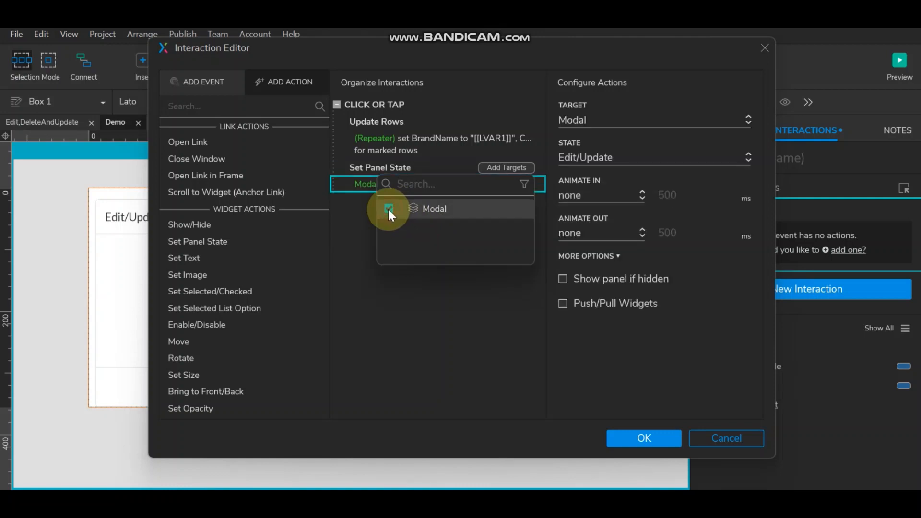
left_click(605, 150)
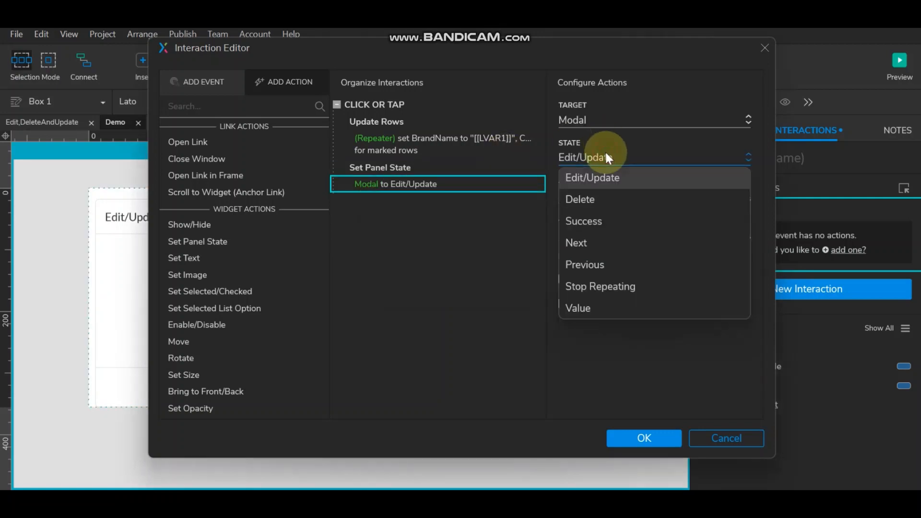
left_click(599, 218)
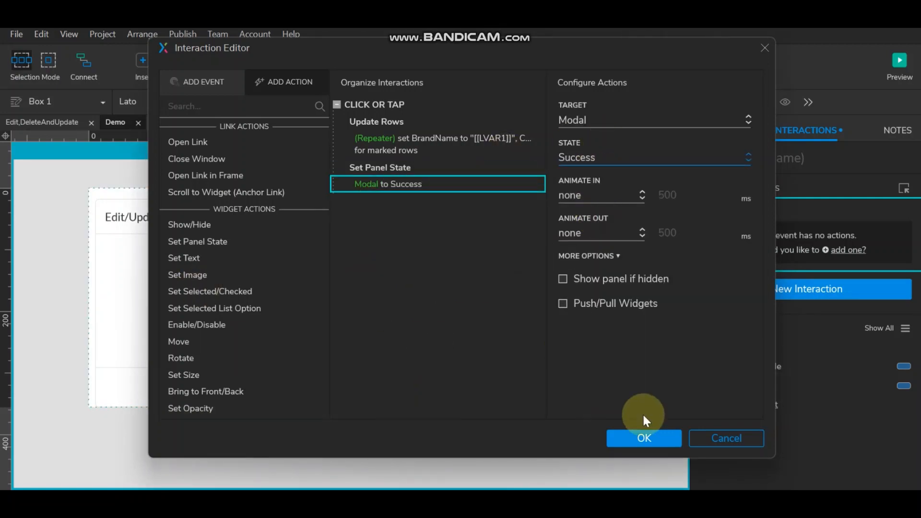
left_click(642, 436)
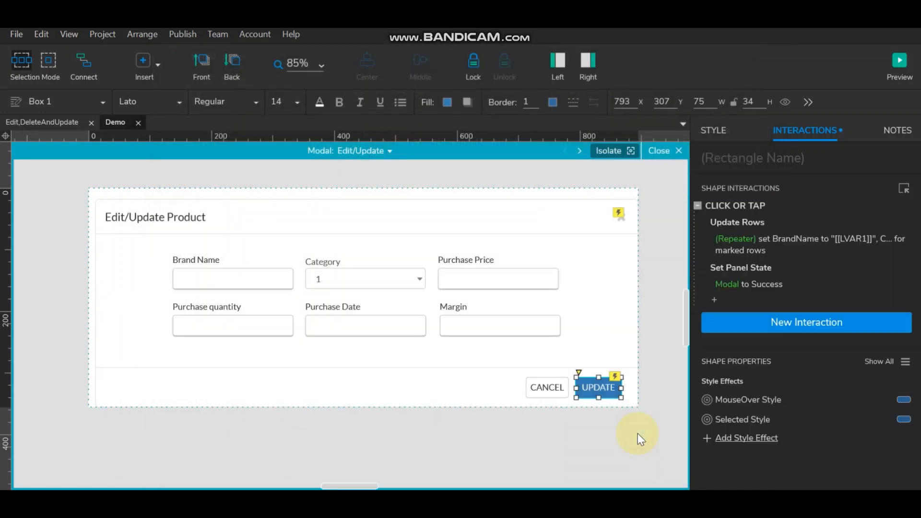
- Copy the Hide Modal interaction from the Edit/Update dialog's close icon to the CANCEL button
left_click(547, 387)
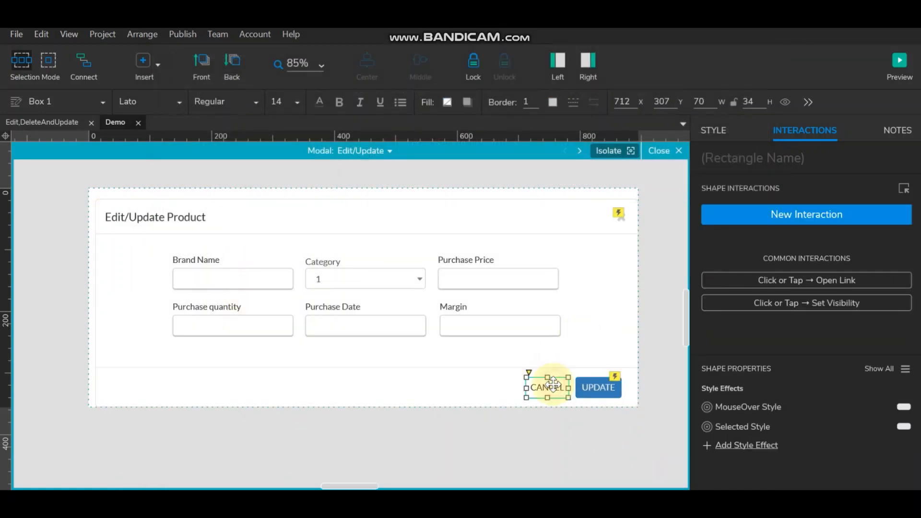
left_click(620, 217)
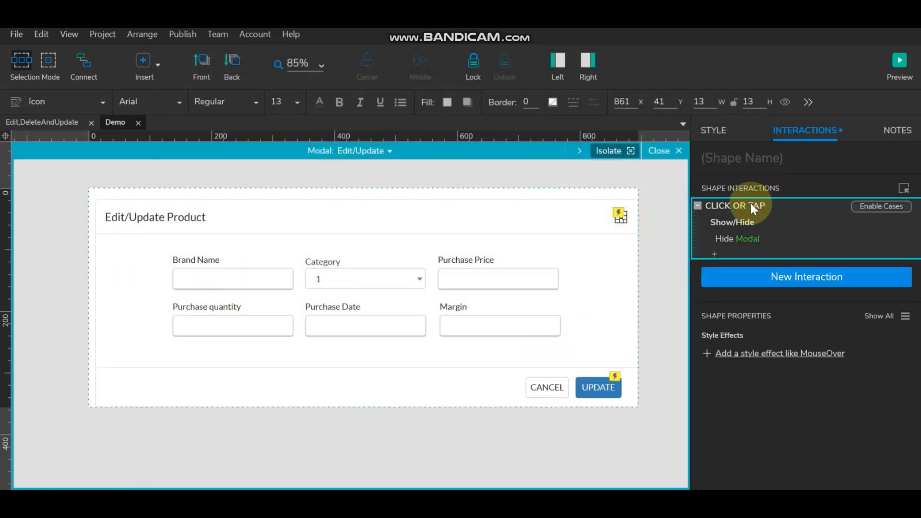
left_click(560, 386)
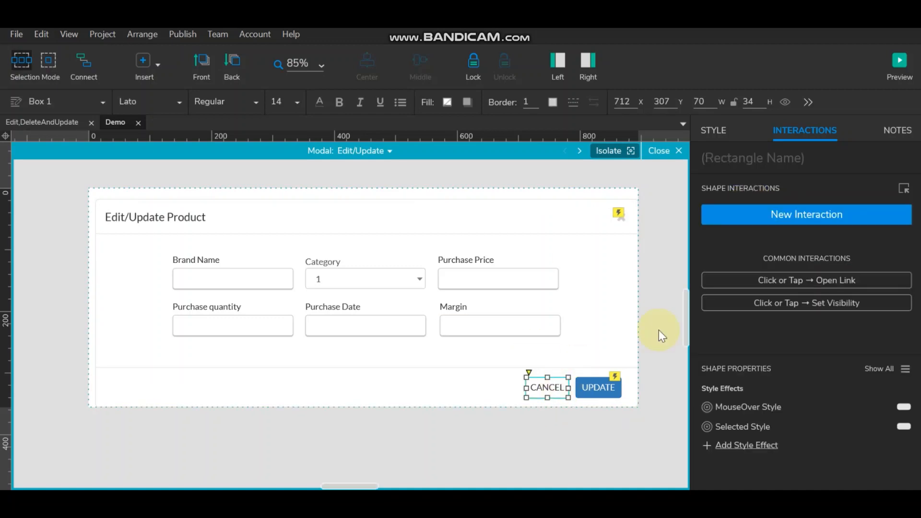
key("ctrl+v")
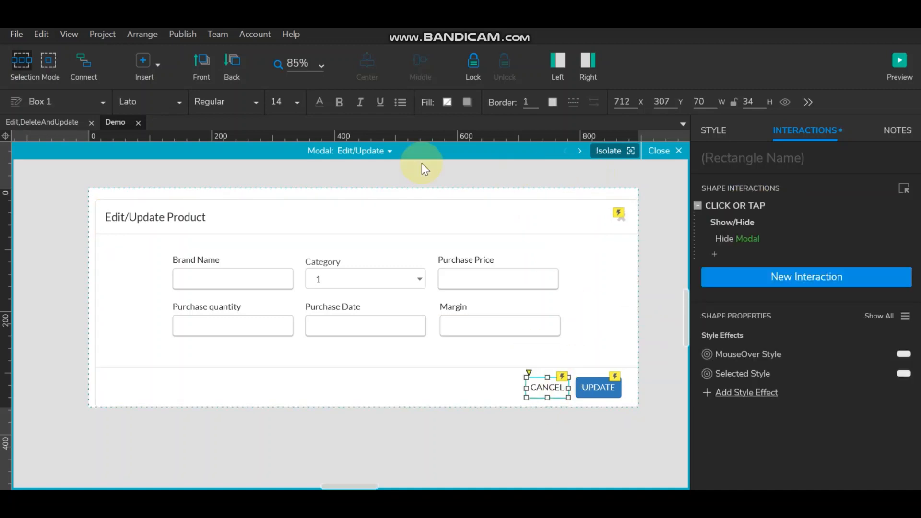
- Switch Modal to its Delete state and remove the existing Click or Tap interaction from the DELETE button
left_click(384, 150)
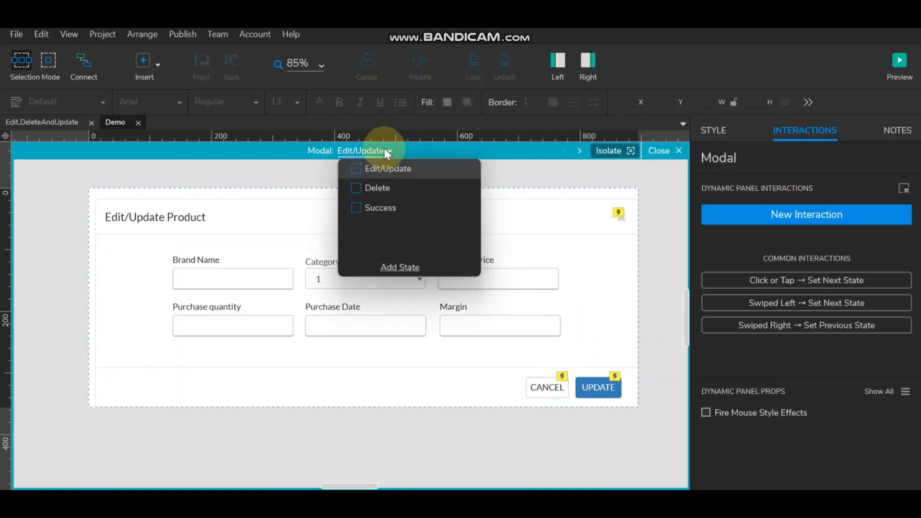
left_click(374, 189)
left_click(359, 338)
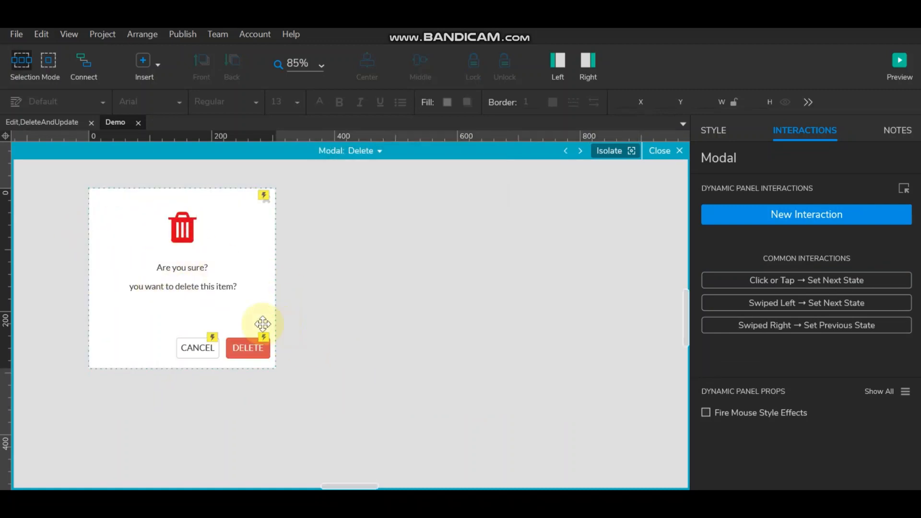
left_click(197, 346)
left_click(247, 343, "shift")
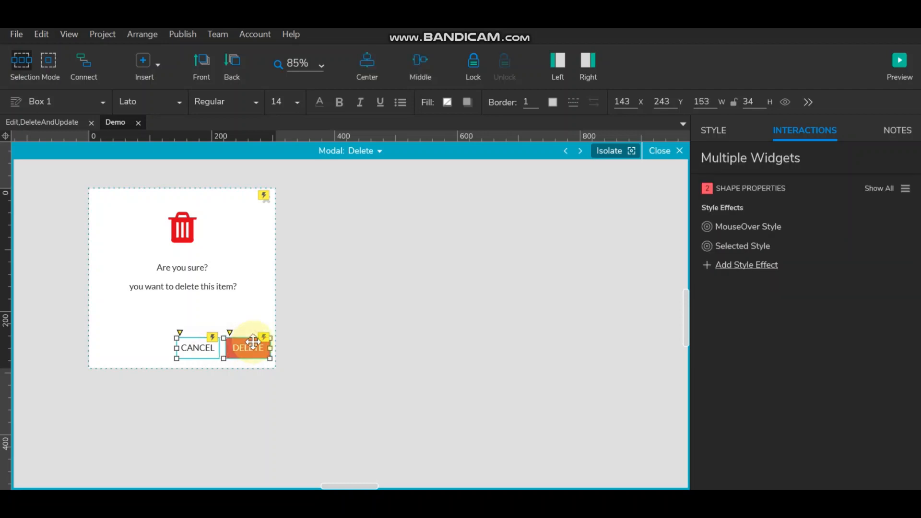
left_click(309, 359)
left_click(247, 346)
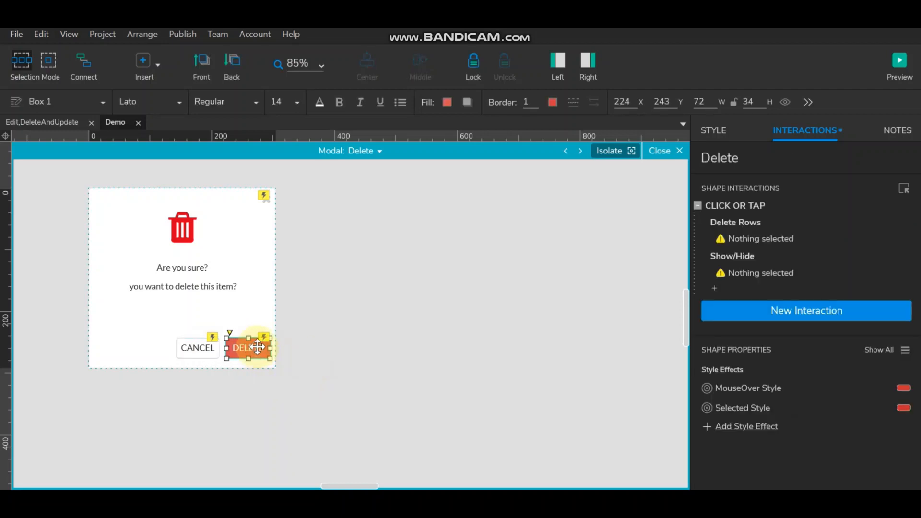
left_click(739, 206)
key("Delete")
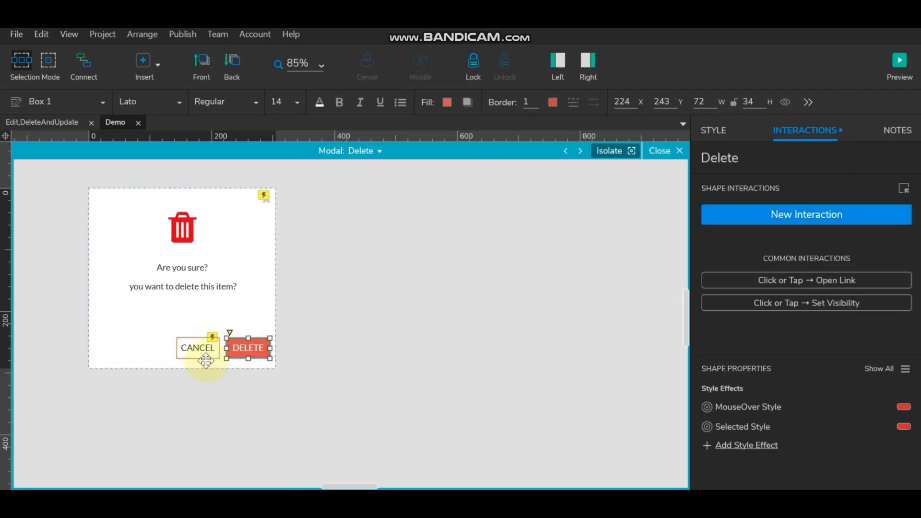
- Remove the existing Click or Tap interaction from the Delete dialog's CANCEL button
left_click(198, 347)
left_click(732, 198)
key("Delete")
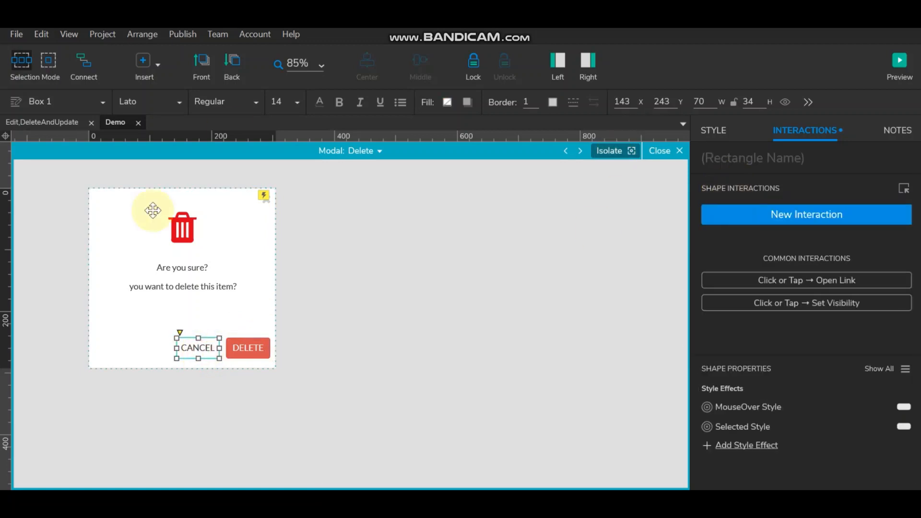
left_click(343, 278)
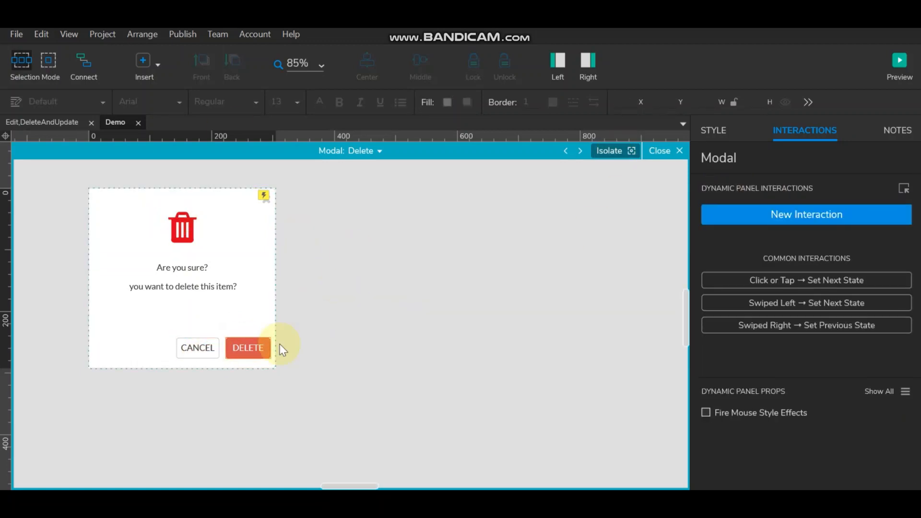
- Give the DELETE button a Click or Tap interaction with a Delete Rows action on the repeater's marked rows
left_click(247, 347)
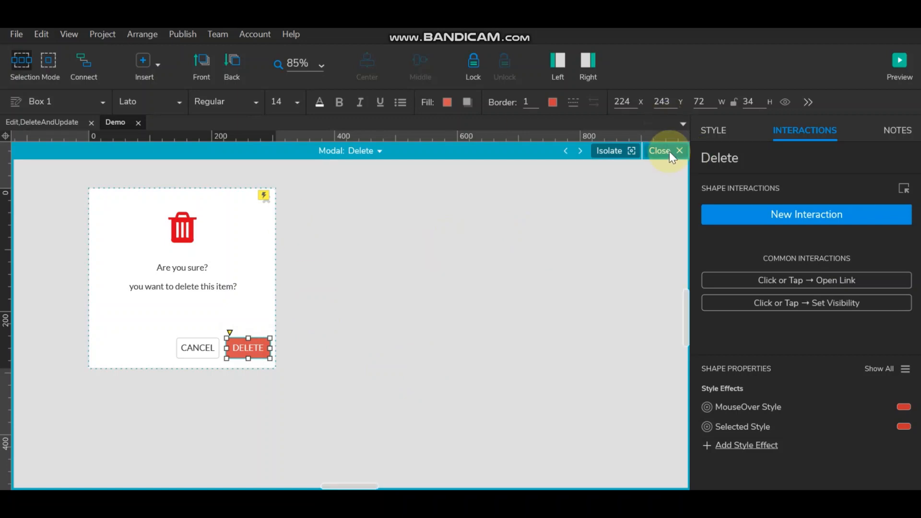
left_click(796, 214)
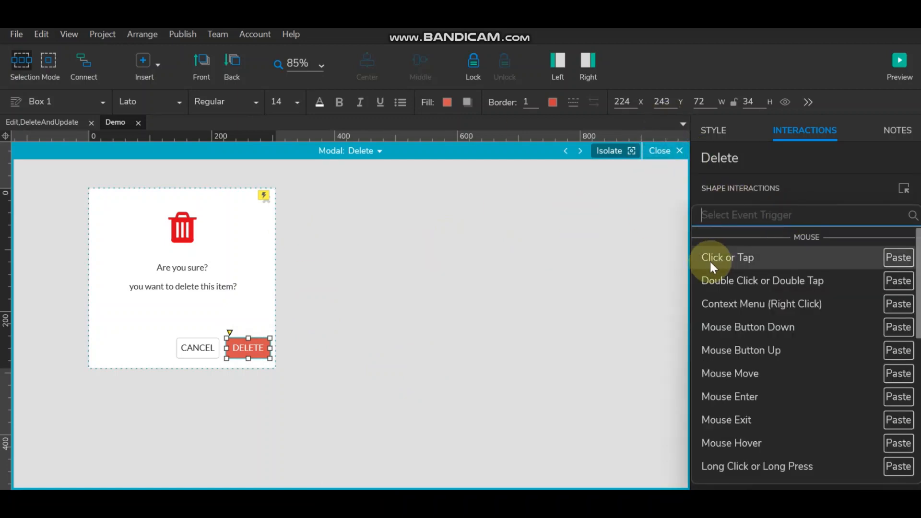
left_click(710, 259)
left_click(722, 201)
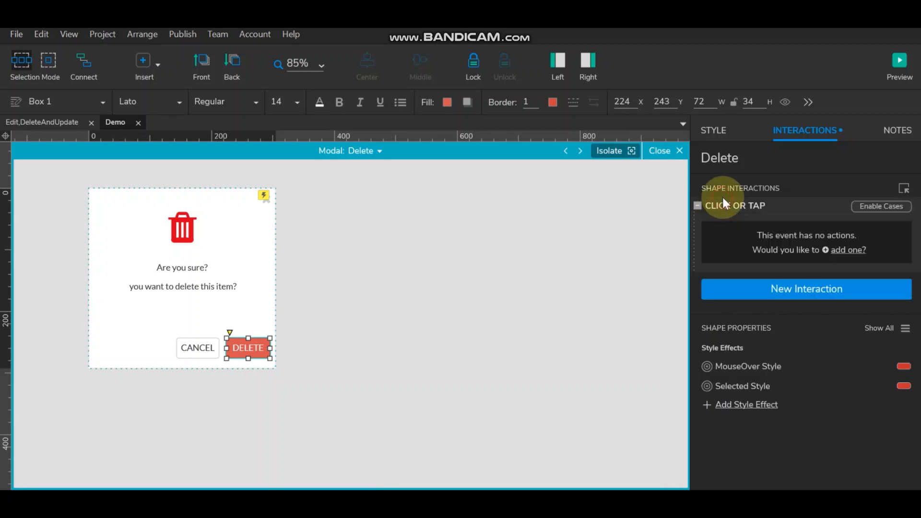
double_click(722, 205)
left_click_drag(445, 56, 591, 53)
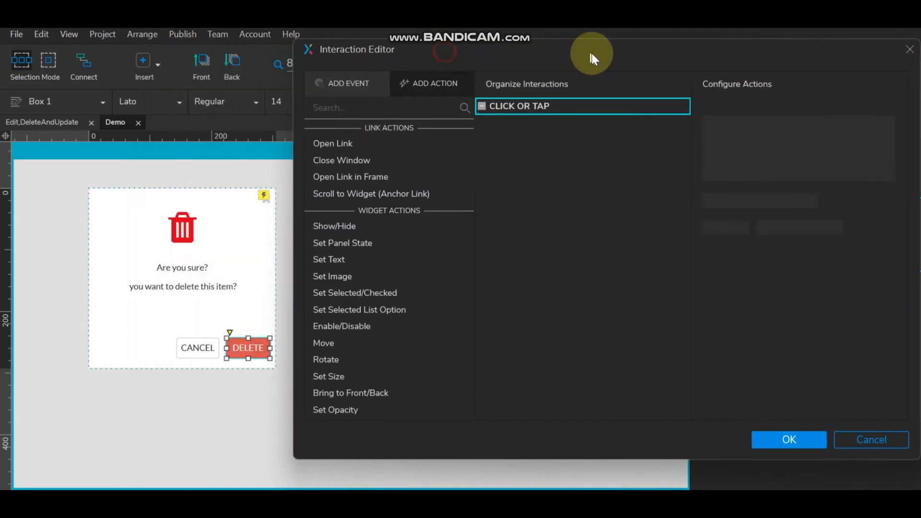
scroll(410, 370, "down", 5)
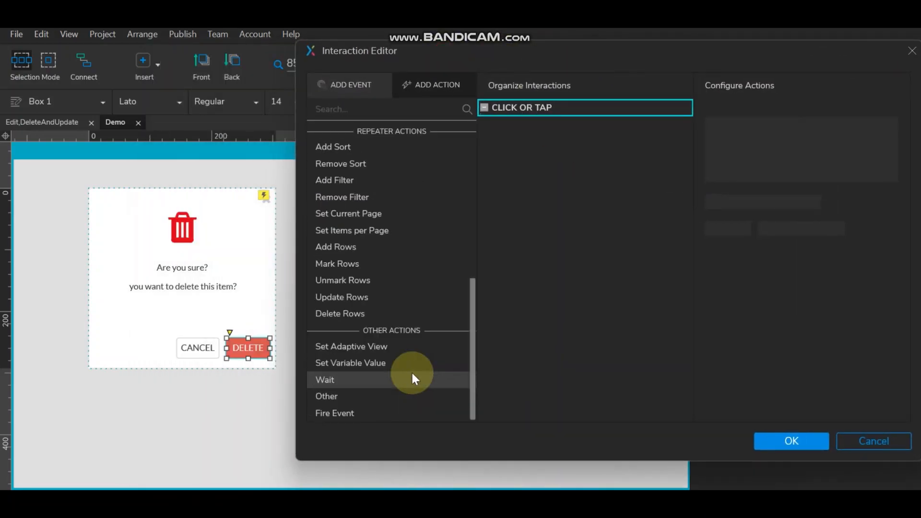
left_click(361, 312)
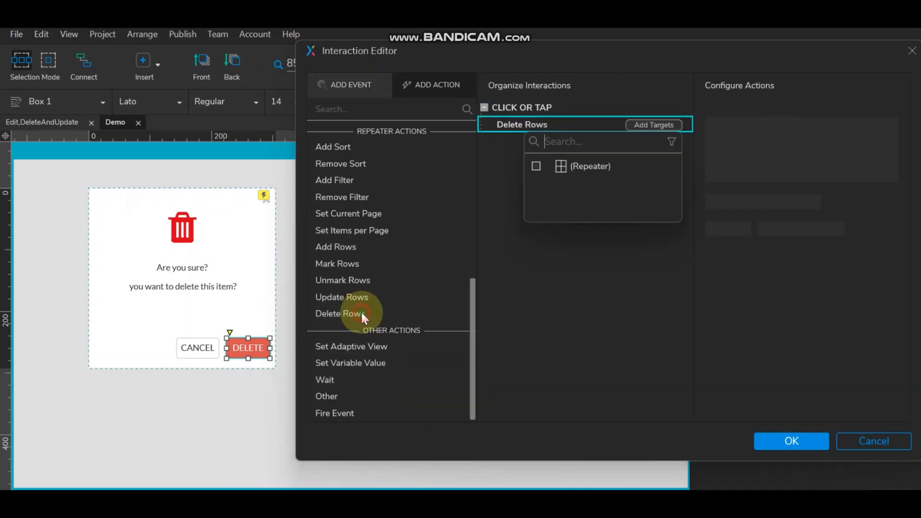
left_click(536, 165)
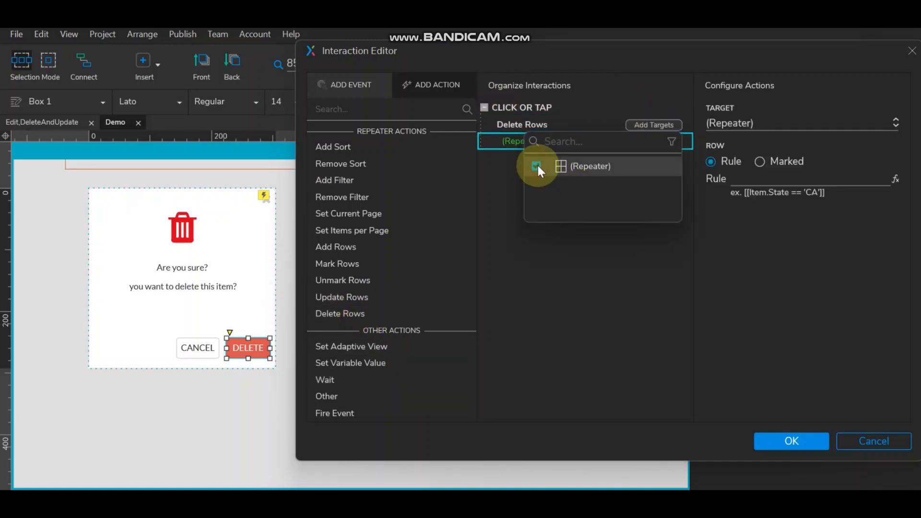
left_click(762, 162)
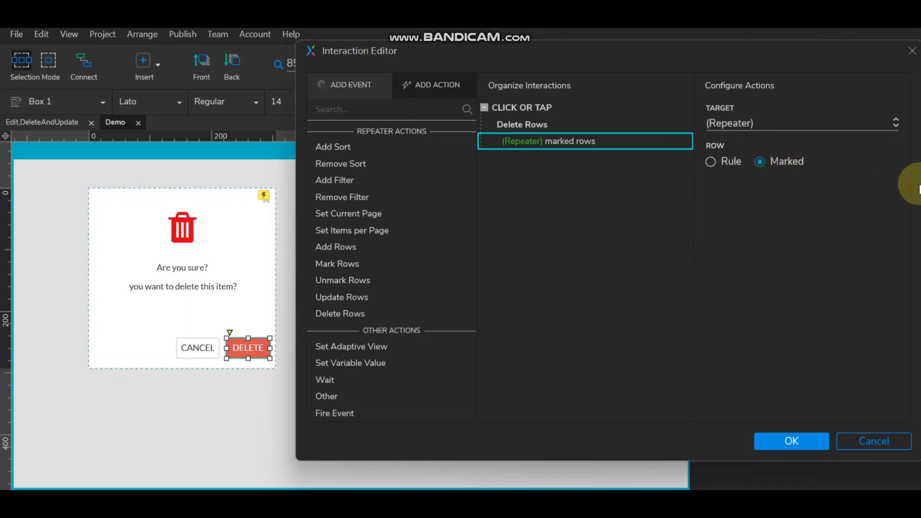
left_click(793, 440)
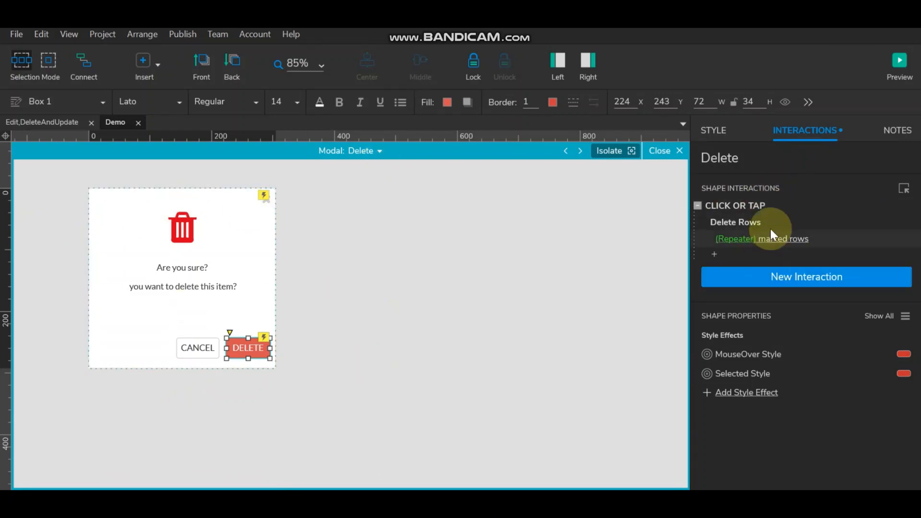
- Add a Show/Hide action that hides Modal to the DELETE button's Click or Tap interaction
double_click(714, 205)
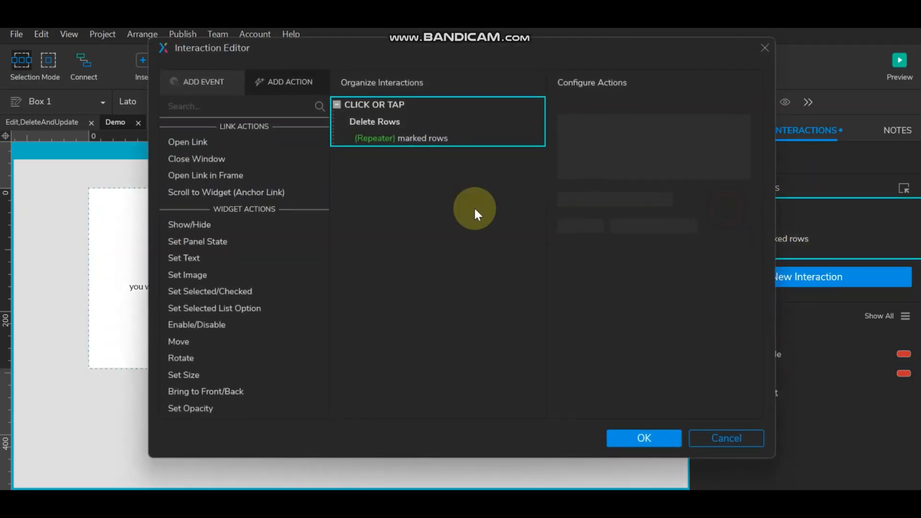
left_click(222, 222)
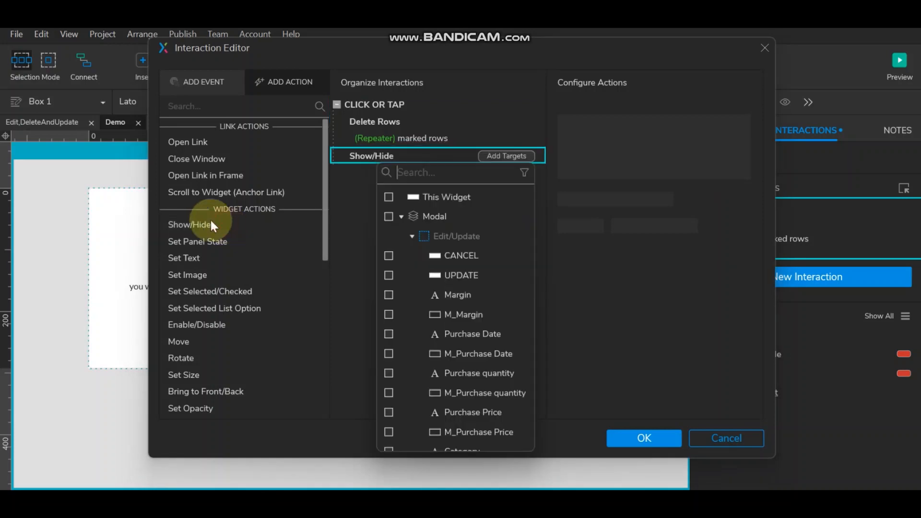
left_click(389, 216)
left_click(657, 152)
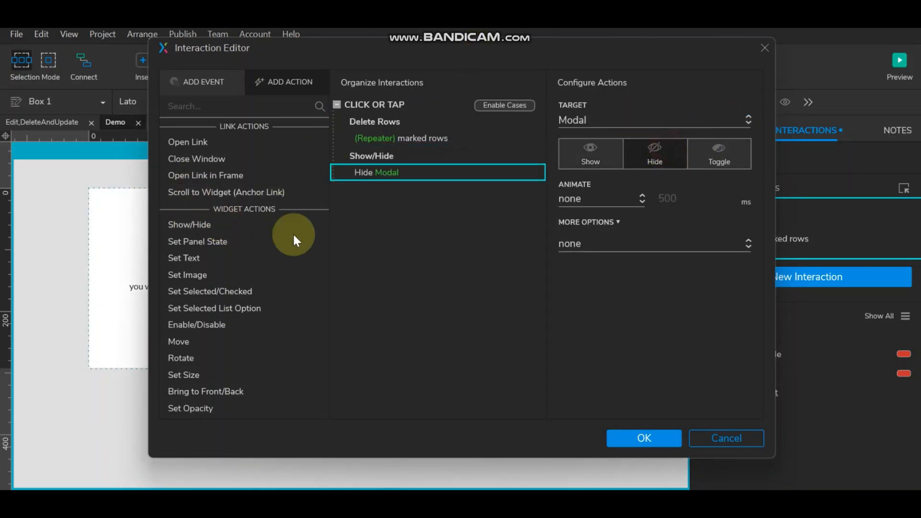
left_click(645, 437)
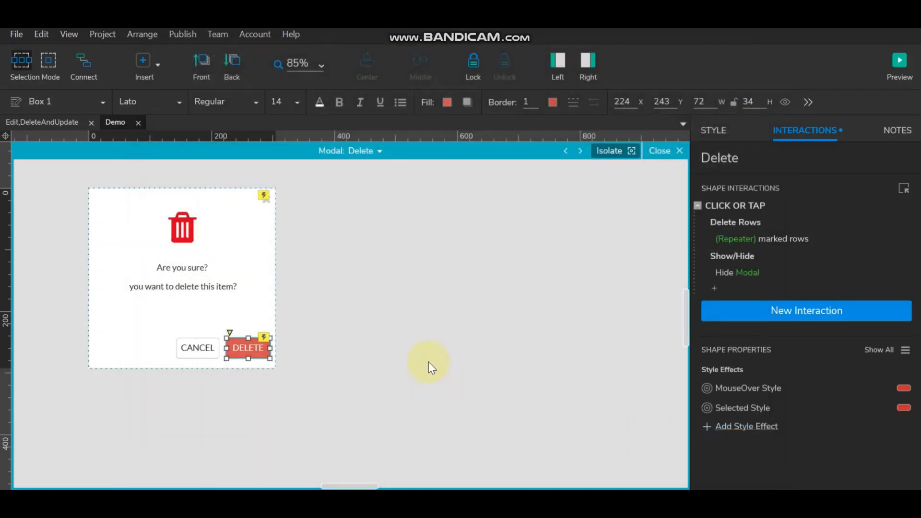
- Target the Delete dialog's close icon at Modal with Hide, and copy that Click or Tap interaction to the CANCEL button
left_click(186, 347)
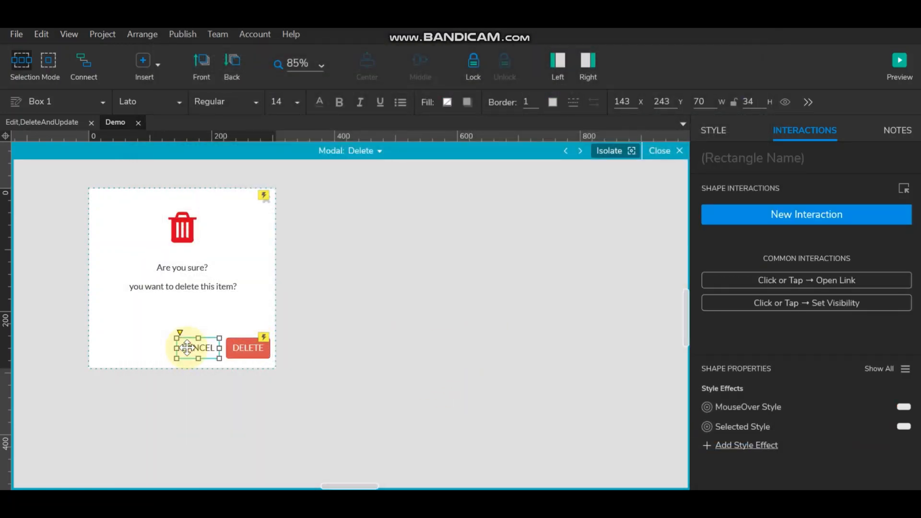
left_click(262, 198)
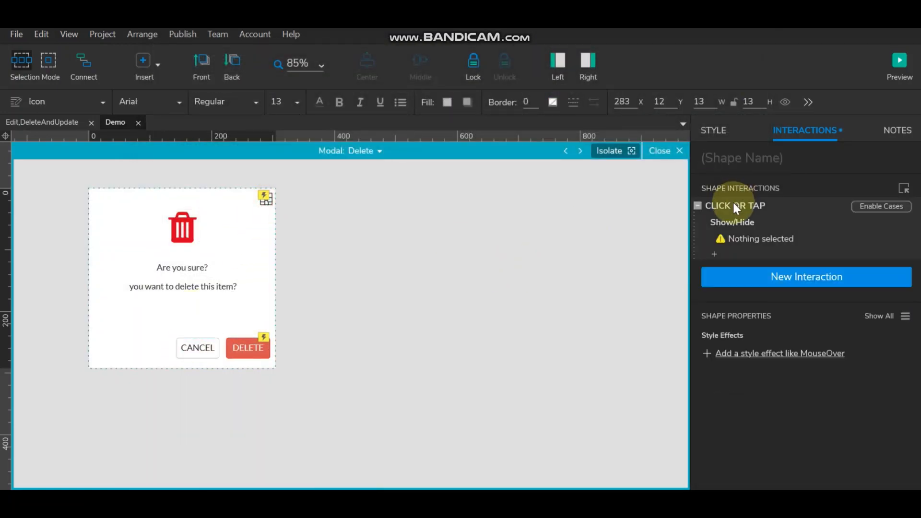
left_click(738, 239)
left_click(736, 267)
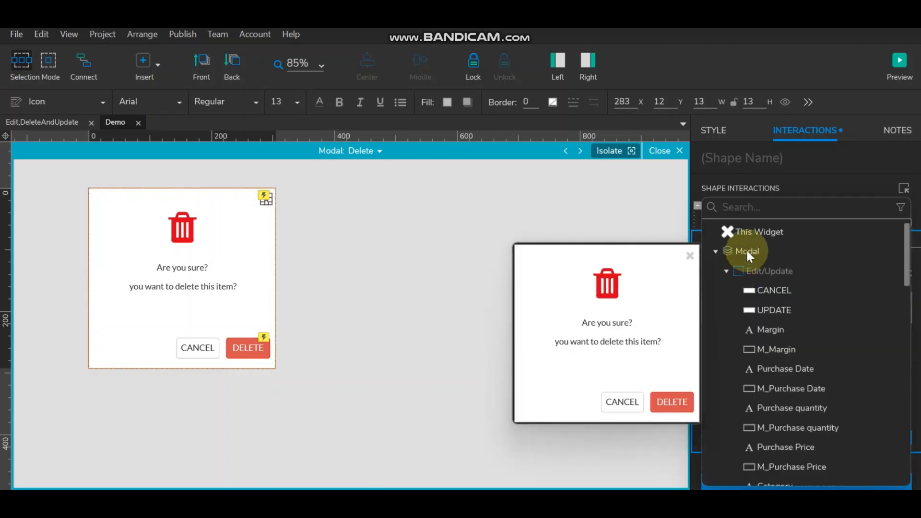
left_click(748, 253)
left_click(883, 398)
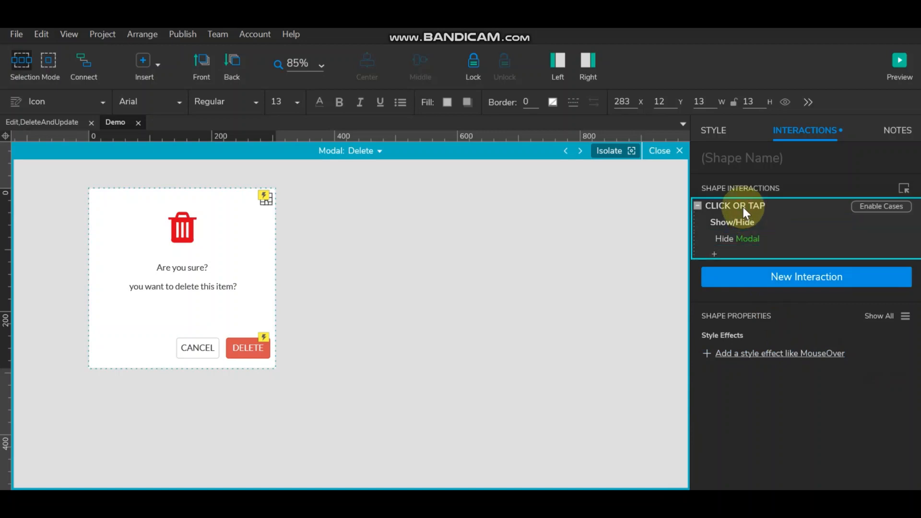
left_click(195, 348)
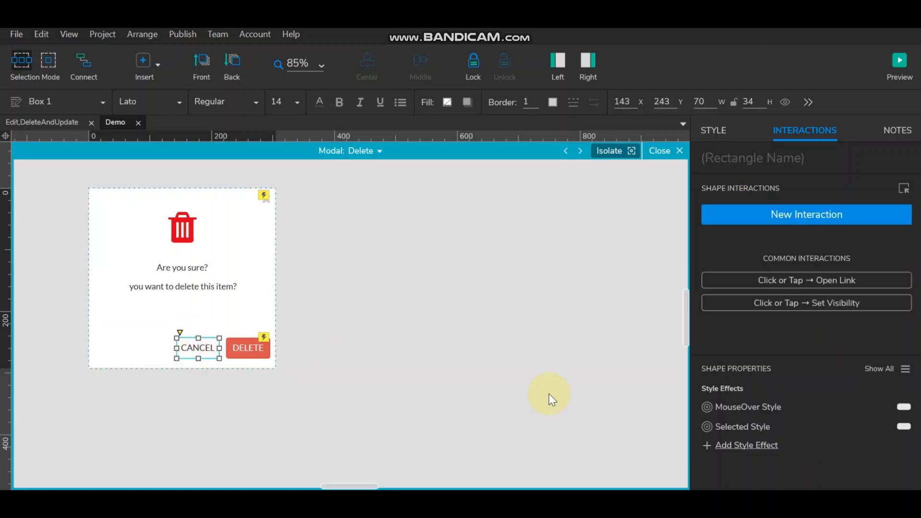
left_click(518, 340)
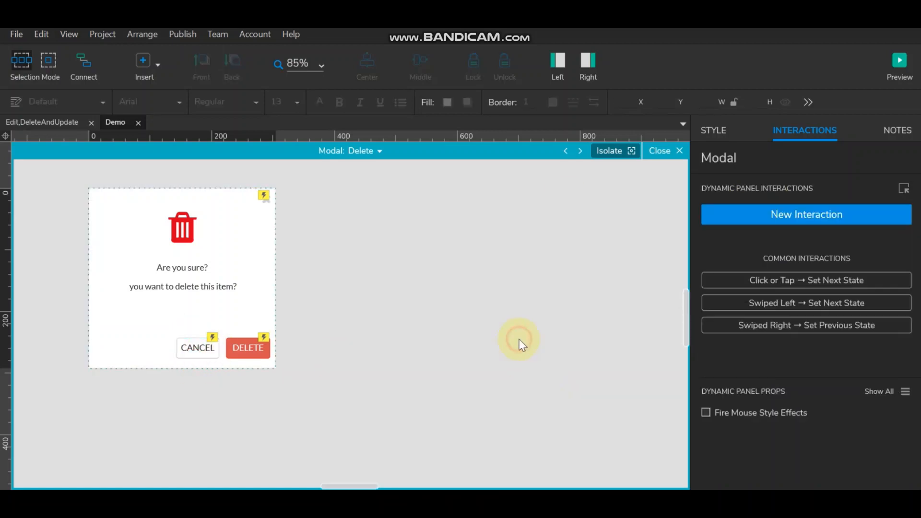
- Switch Modal to its Success state and set the close icon's Show/Hide action to hide Modal
left_click(369, 156)
left_click(387, 208)
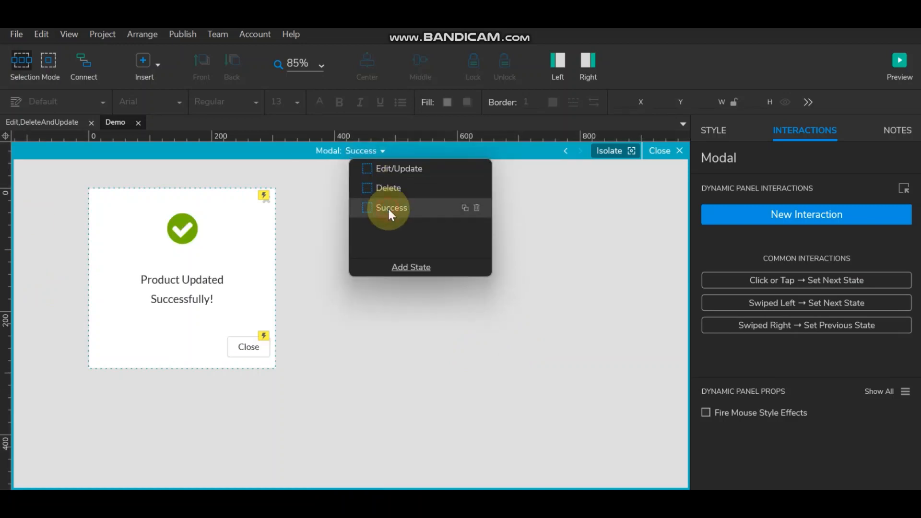
left_click(264, 196)
left_click(791, 226)
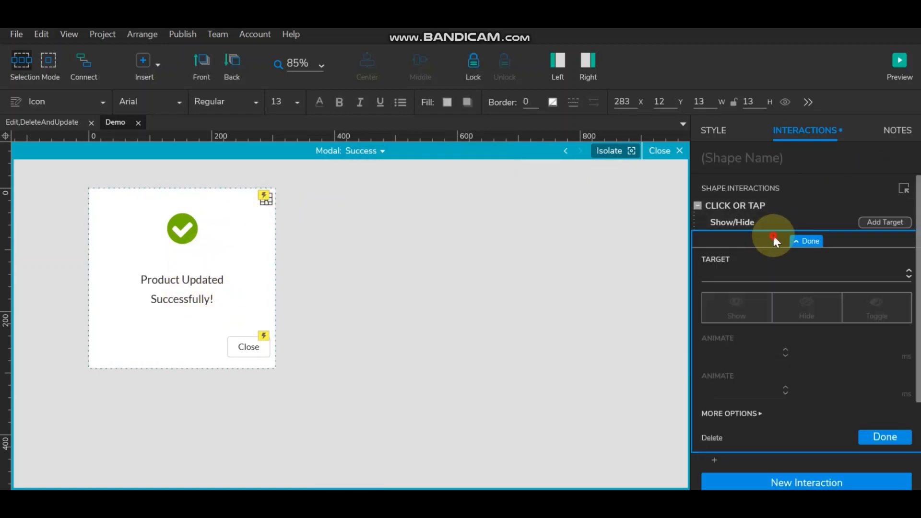
left_click(734, 279)
left_click(750, 255)
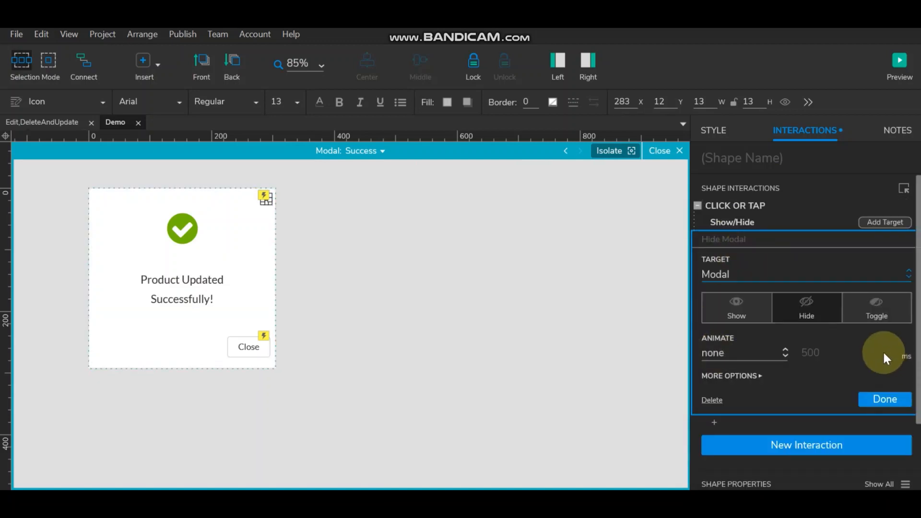
left_click(885, 398)
- Set the Success dialog's Close button to hide Modal, and leave the dynamic panel's editing view
left_click(247, 343)
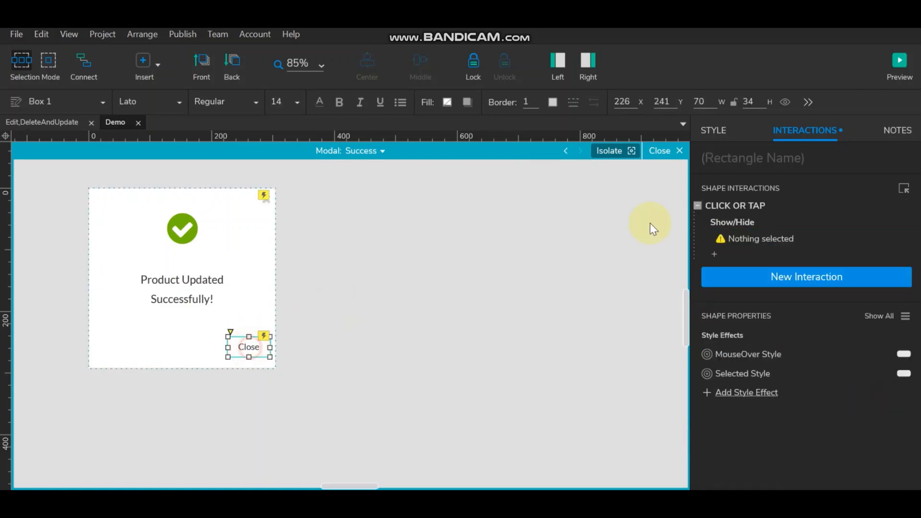
left_click(733, 238)
left_click(787, 273)
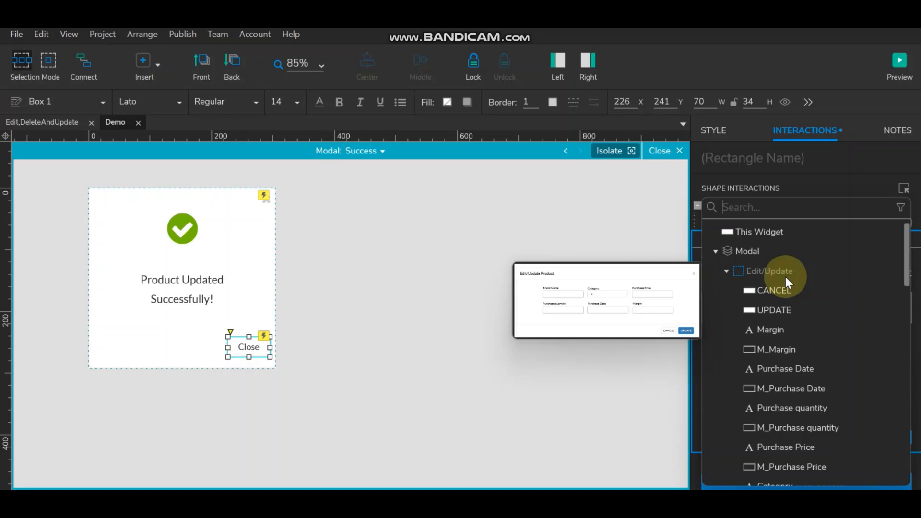
left_click(774, 250)
left_click(884, 398)
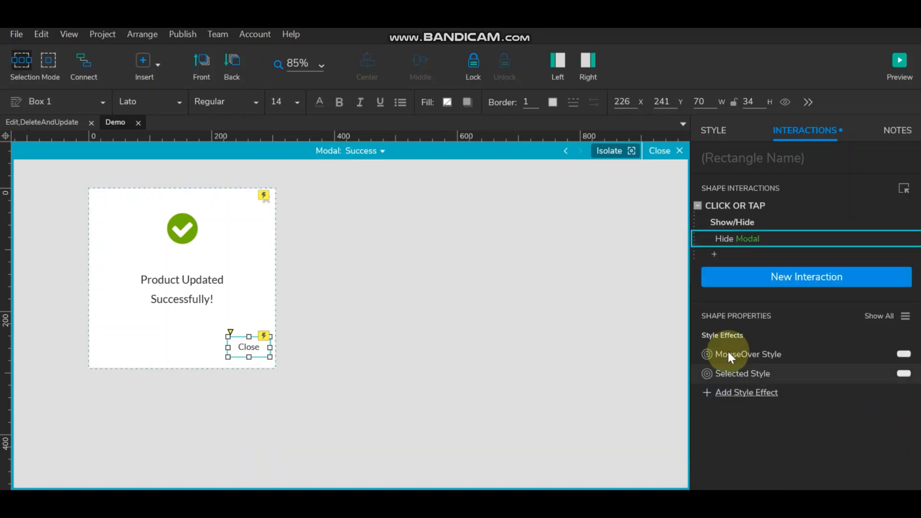
left_click(668, 150)
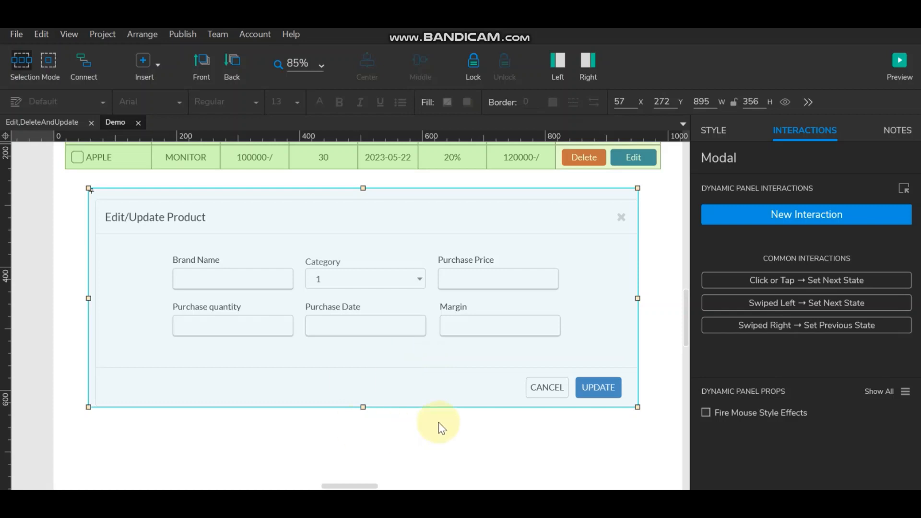
- Reopen Modal's Edit/Update state and review the interactions on the CANCEL and UPDATE buttons
double_click(471, 374)
left_click(539, 388)
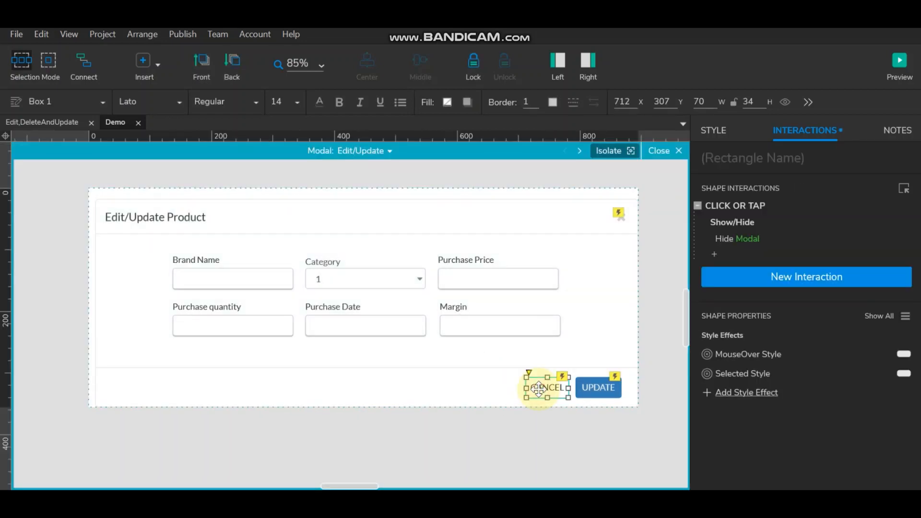
left_click(598, 388)
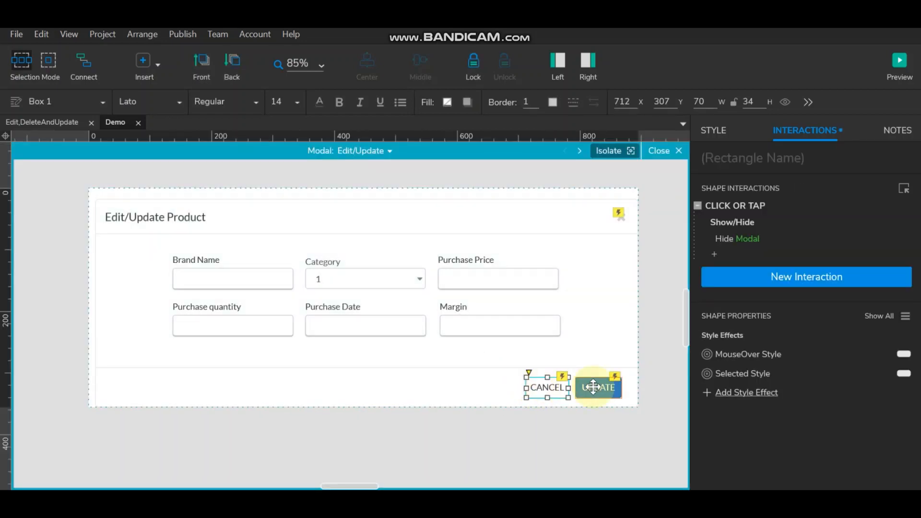
- Check the interaction on the Edit/Update dialog's close icon and leave Modal's editing view
left_click(615, 222)
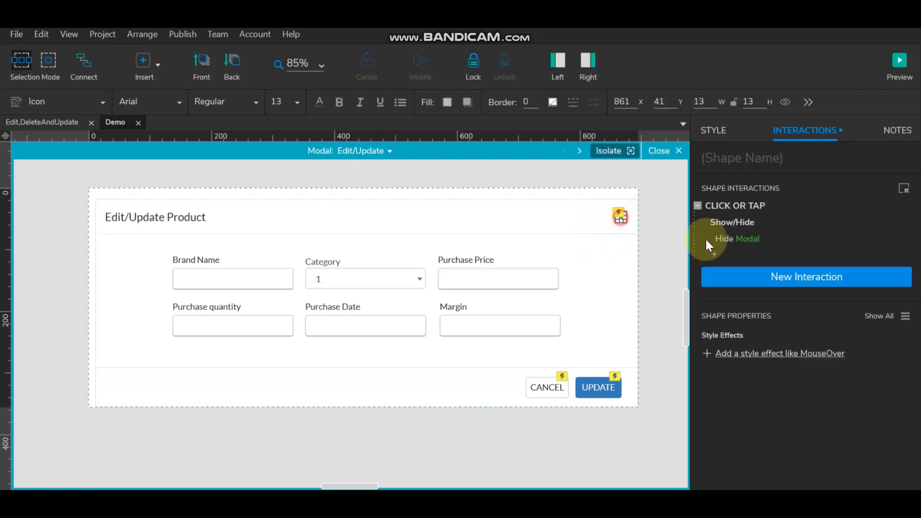
left_click(660, 151)
left_click(322, 408)
scroll(324, 406, "up", 2)
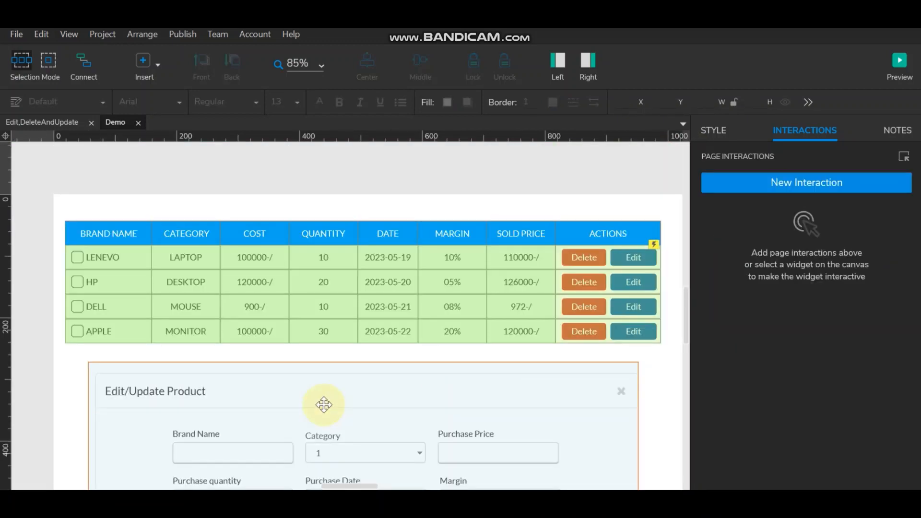
- Set the Modal dynamic panel to hidden and move it up so it overlaps the product table
left_click(404, 402)
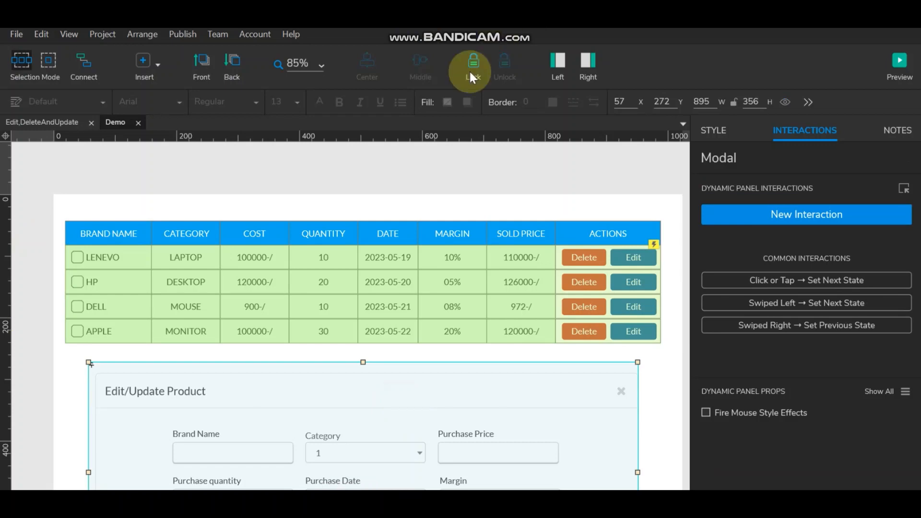
left_click(785, 101)
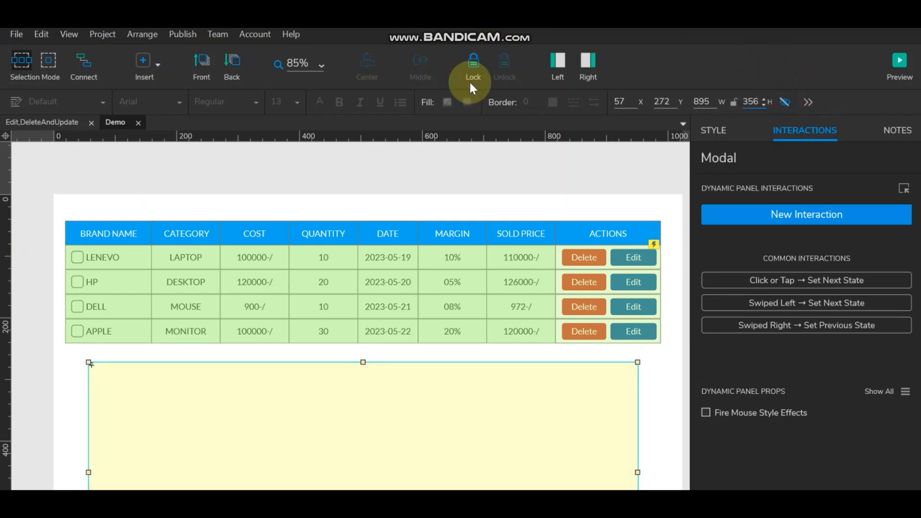
left_click_drag(353, 435, 355, 304)
left_click(521, 204)
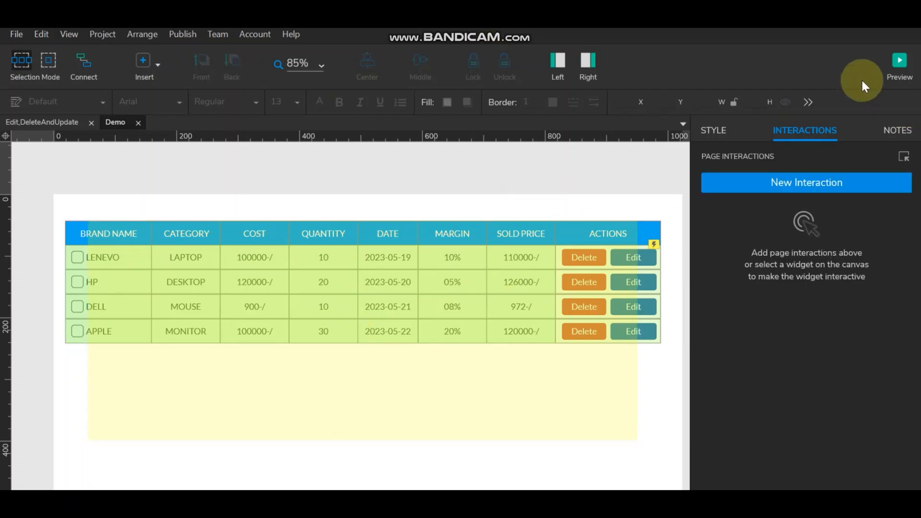
- Preview the page and fill the LENEVO row's edit form with Brand Name hp, Purchase Price 23000 and Purchase quantity 4
left_click(899, 65)
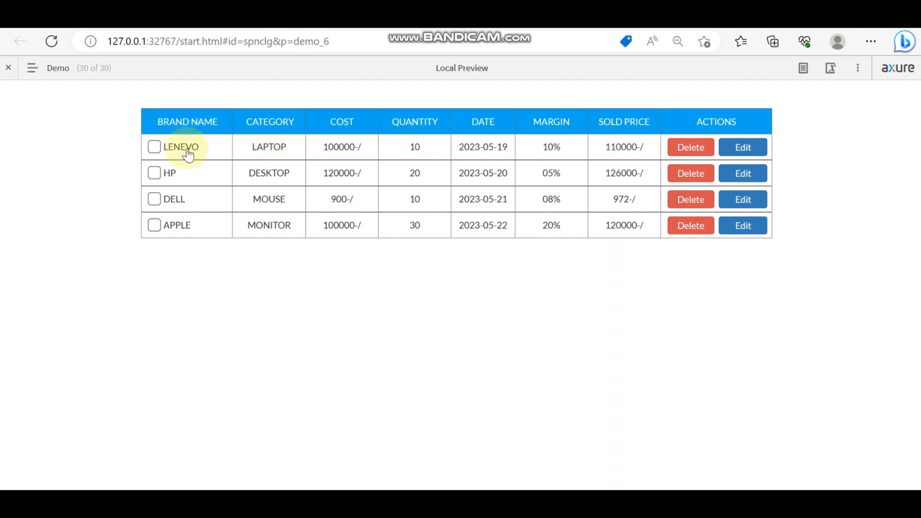
left_click(746, 149)
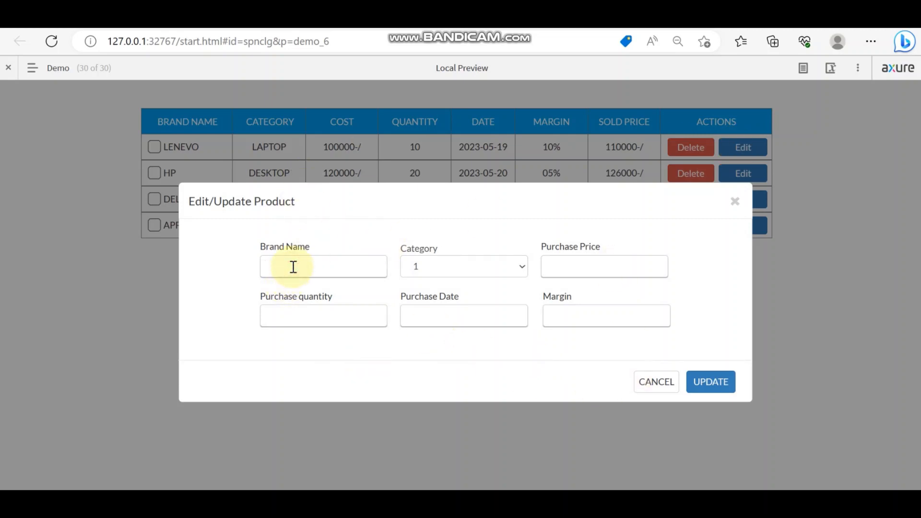
left_click(486, 267)
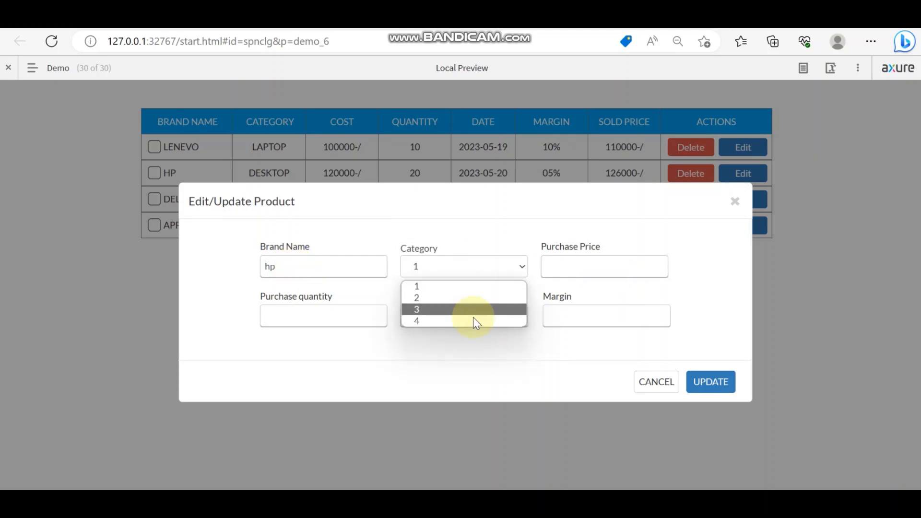
left_click(593, 267)
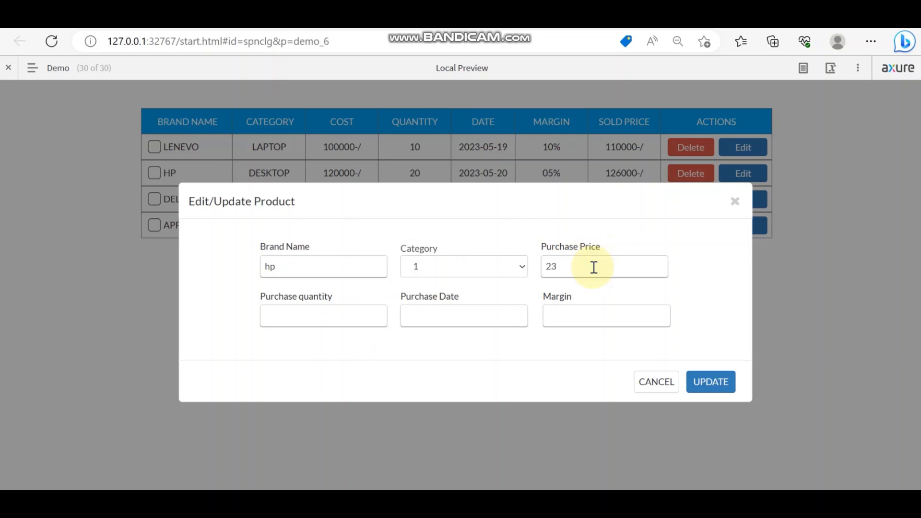
left_click(318, 313)
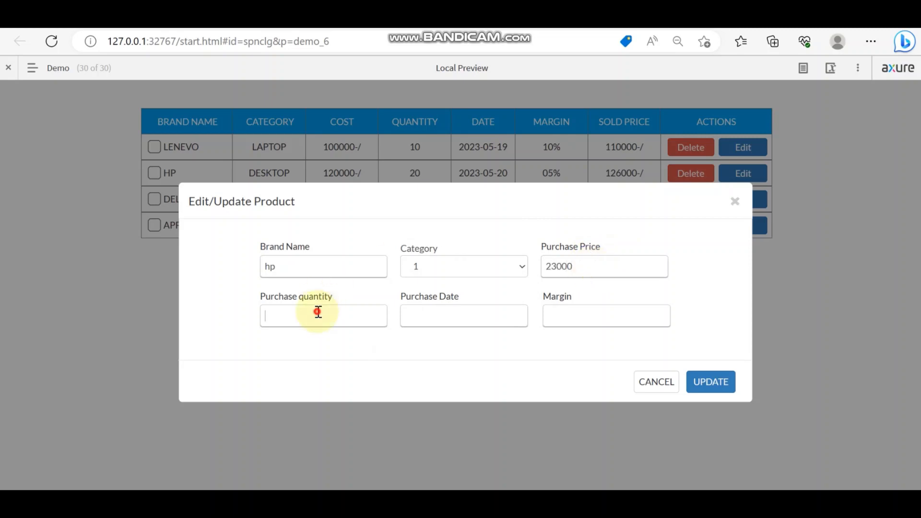
left_click(430, 308)
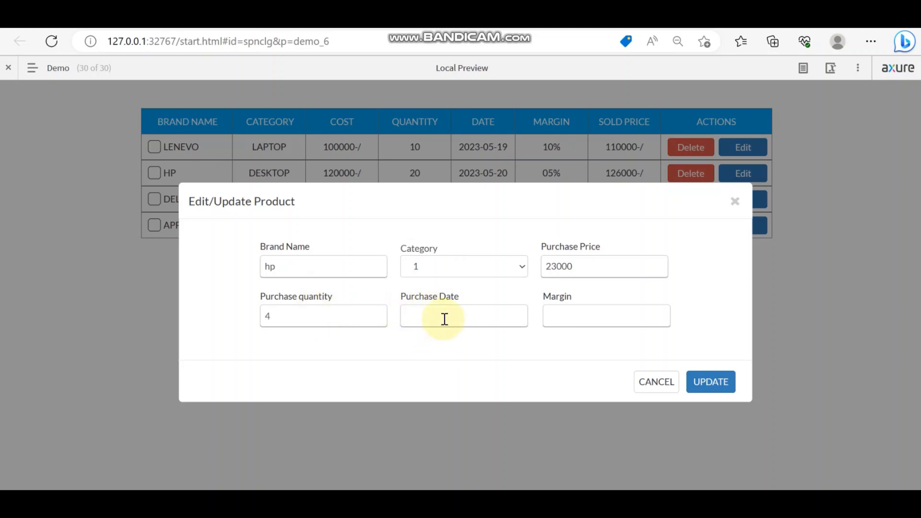
- Set Margin to 8 in the previewed edit form, submit the update, and close the success dialog
left_click(584, 319)
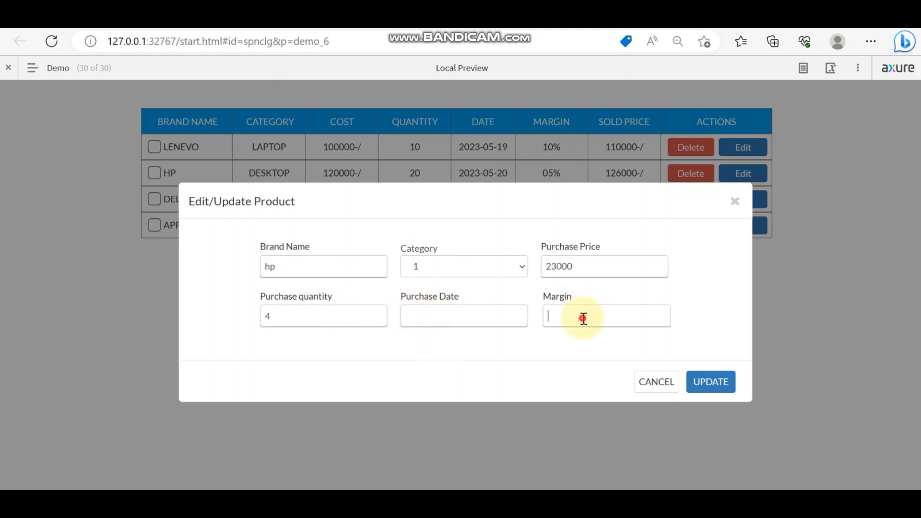
type("34")
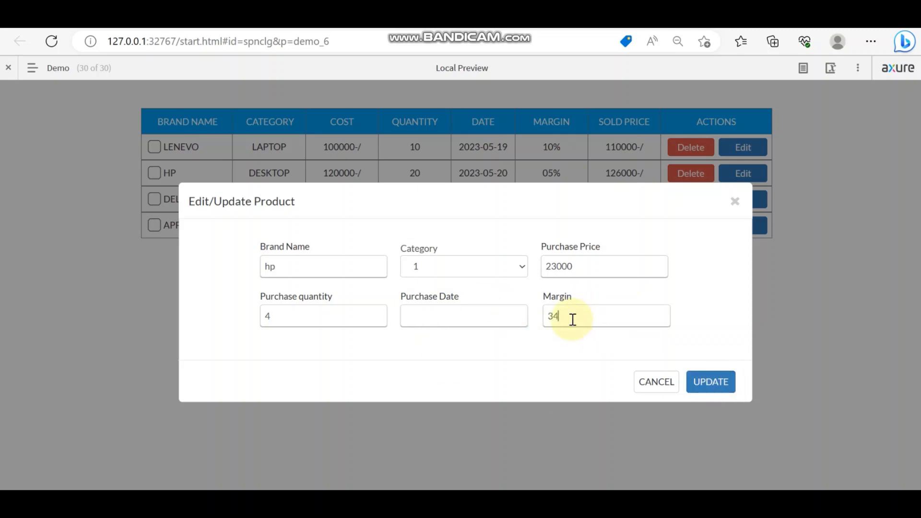
key("BackSpace")
key("BackSpace")
type("8")
left_click(712, 382)
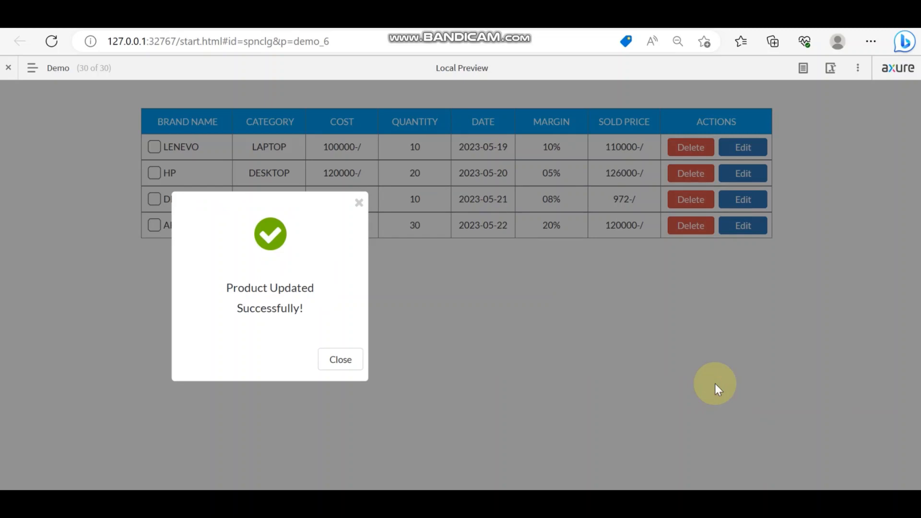
left_click(333, 360)
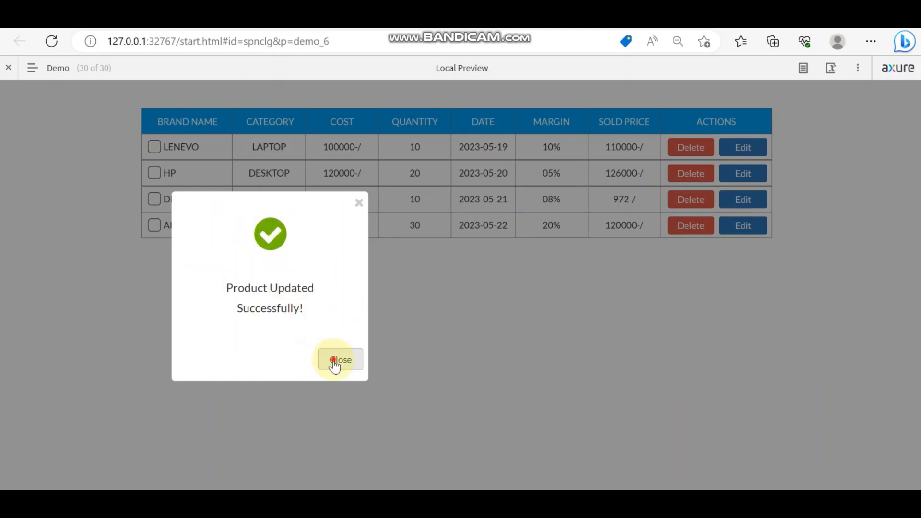
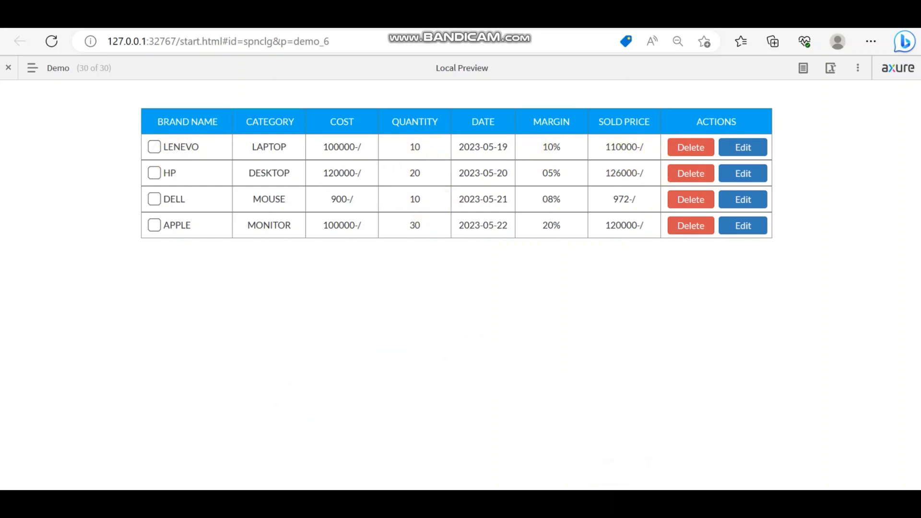
- Switch back to Axure RP, reopen Modal, and unlock the white background rectangle in its Edit/Update state
left_click(594, 501)
double_click(373, 366)
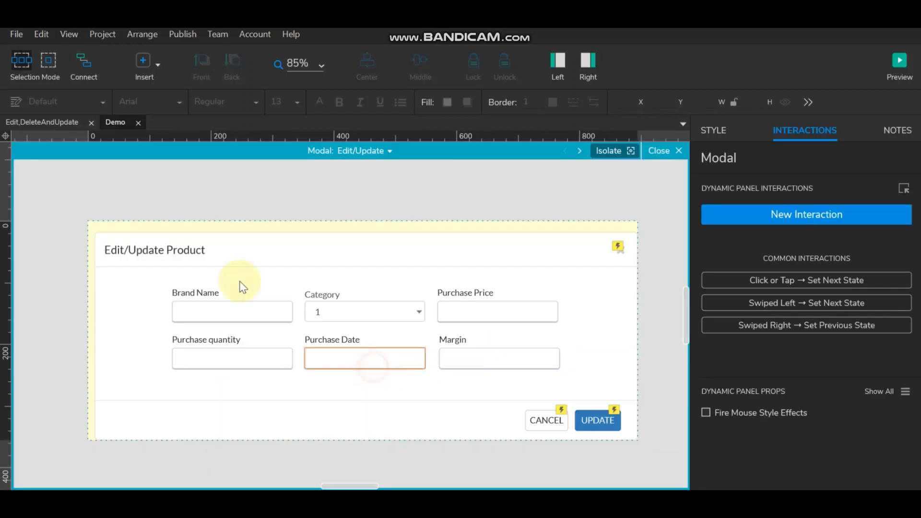
left_click(392, 149)
left_click(386, 187)
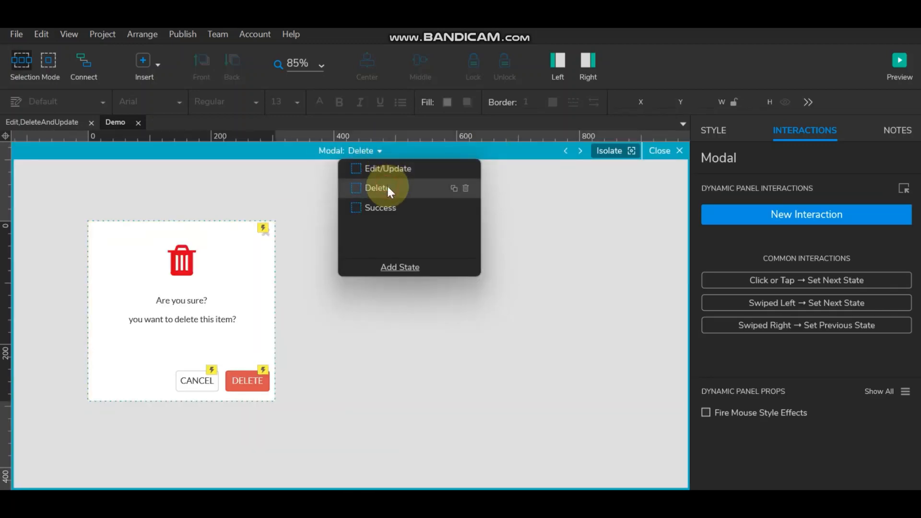
left_click(384, 208)
left_click(391, 168)
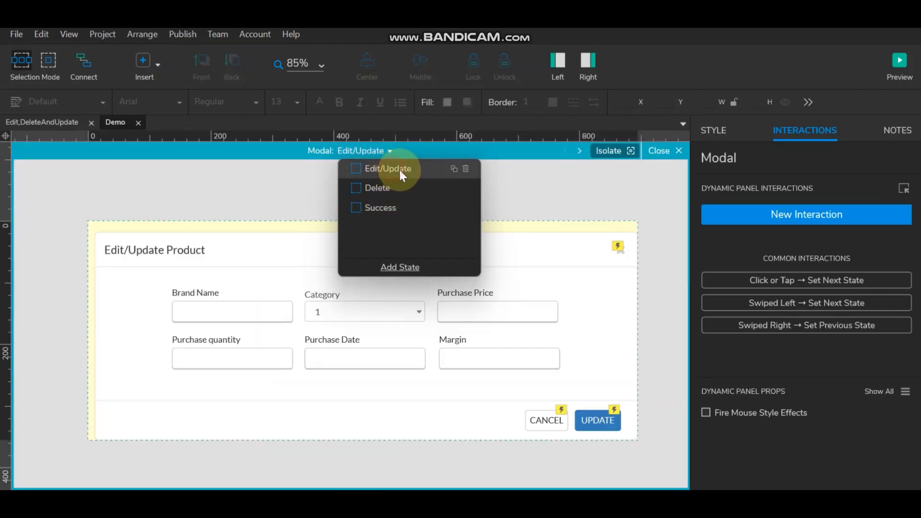
left_click(119, 293)
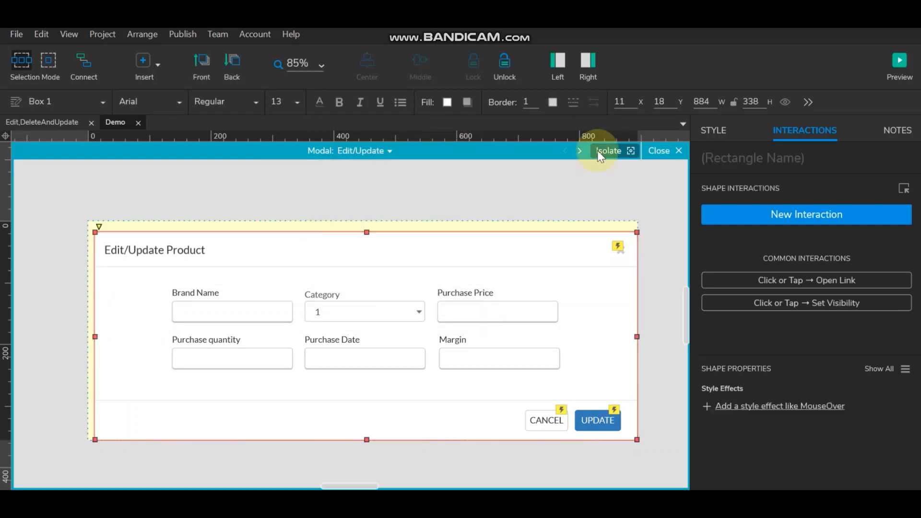
left_click(510, 68)
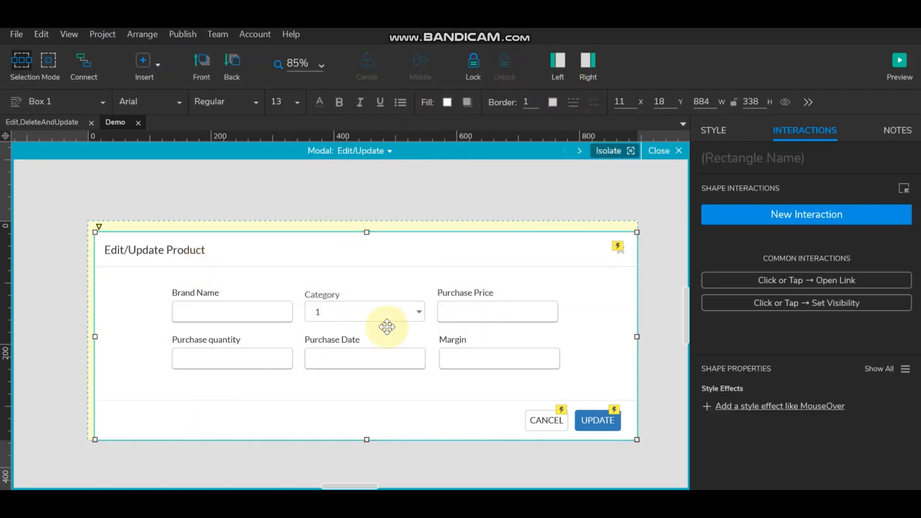
- Paste a copy of the Edit/Update background rectangle into Modal's Delete state
left_click(378, 152)
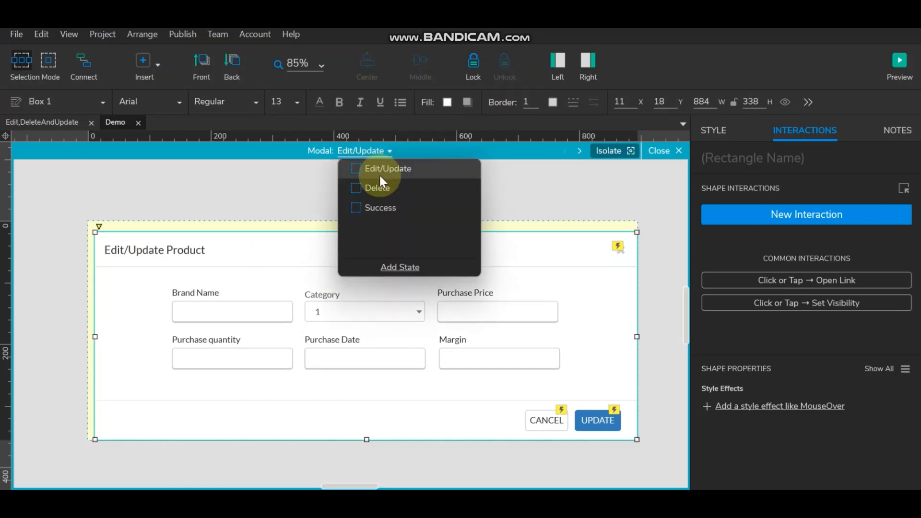
left_click(376, 187)
left_click(243, 179)
key("ctrl+v")
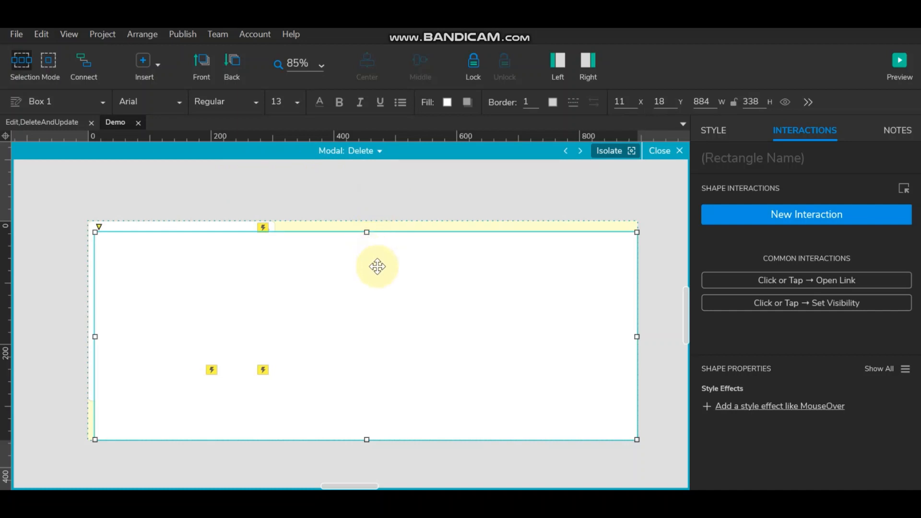
- Reorder the pasted rectangle to the back of the Delete state, behind all the delete dialog's widgets
left_click(556, 61)
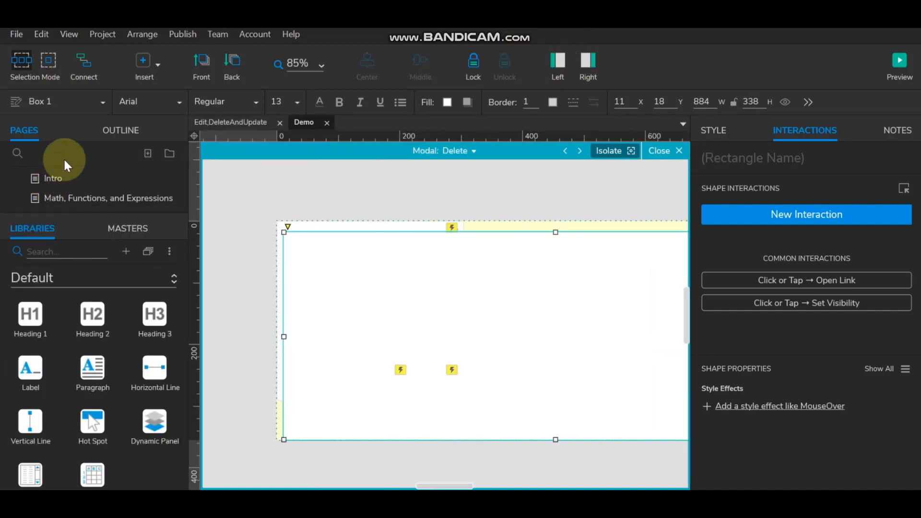
left_click_drag(71, 214, 67, 400)
left_click(111, 133)
left_click(407, 257)
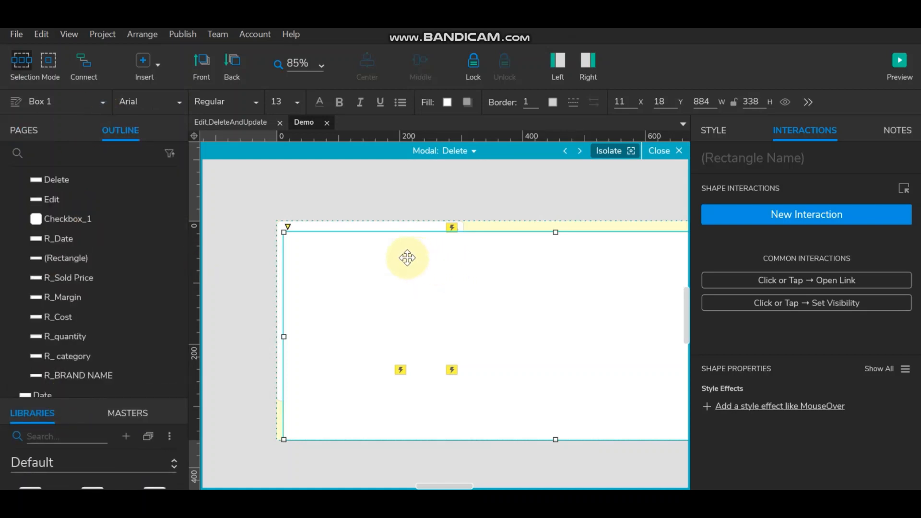
left_click(142, 249)
scroll(139, 249, "up", 3)
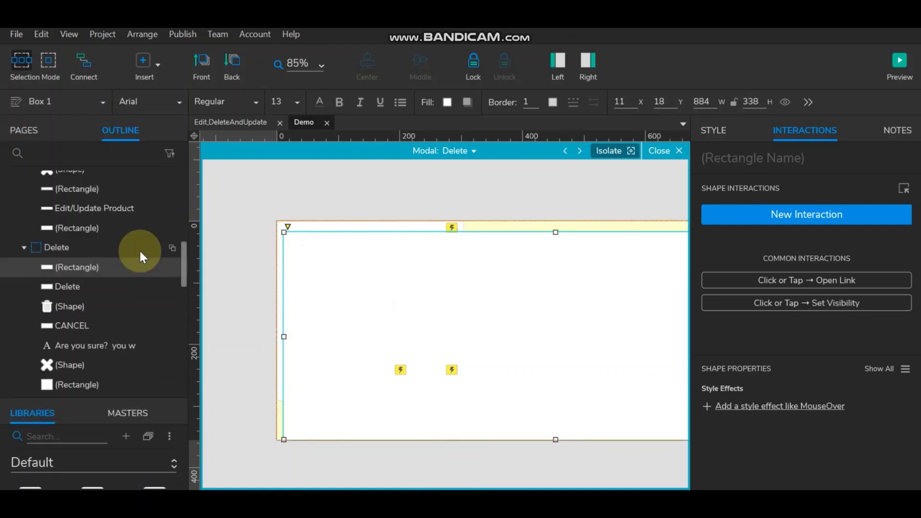
mouse_move(99, 288)
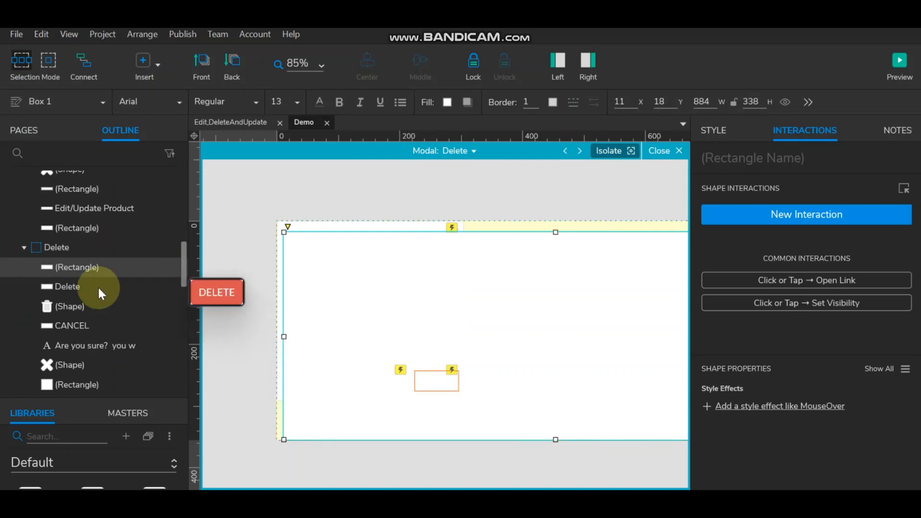
scroll(98, 286, "down", 3)
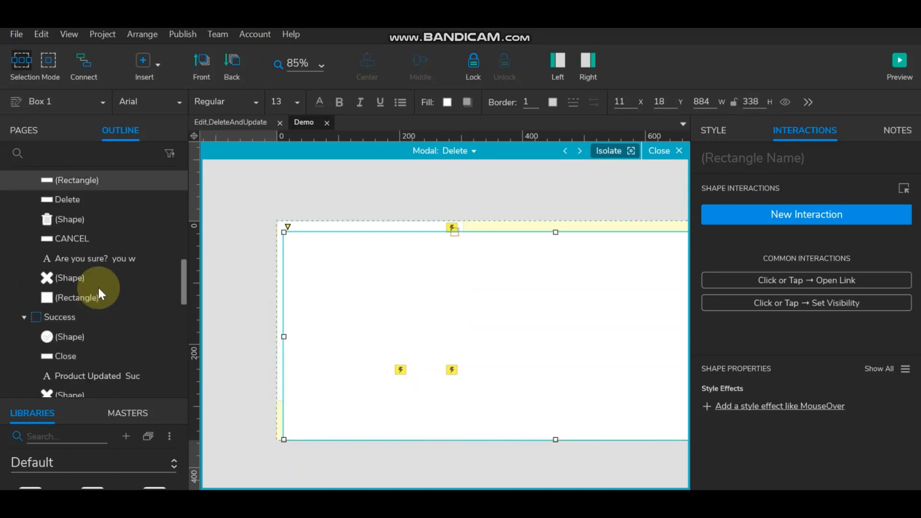
mouse_move(82, 187)
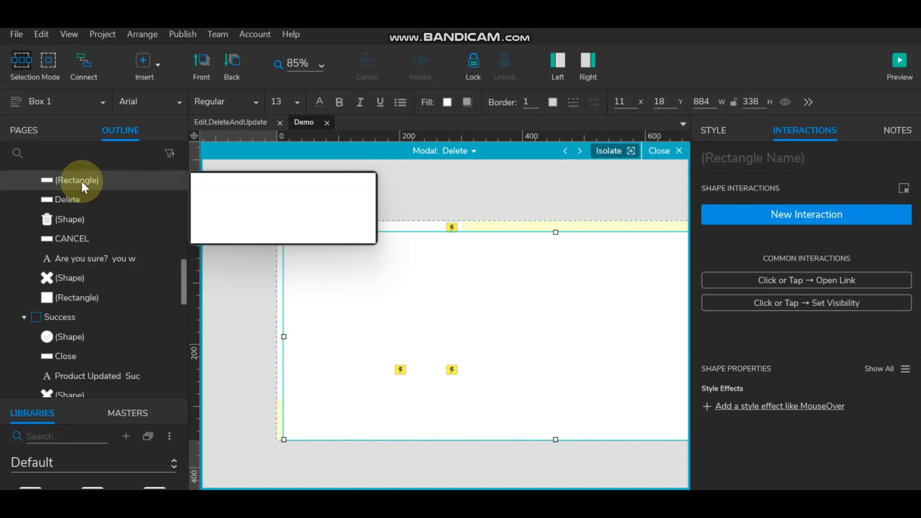
left_click_drag(81, 181, 37, 304)
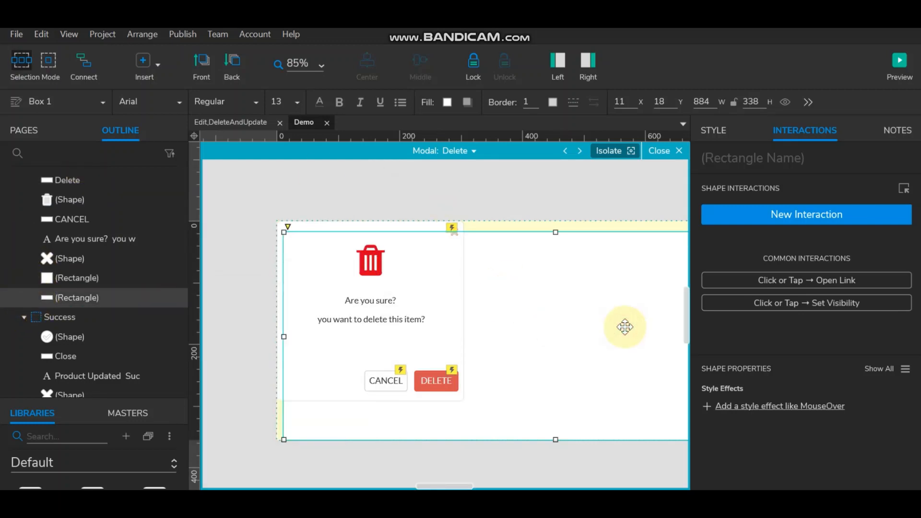
- Group all the delete dialog's widgets, leaving the large background rectangle out of the group
left_click(587, 60)
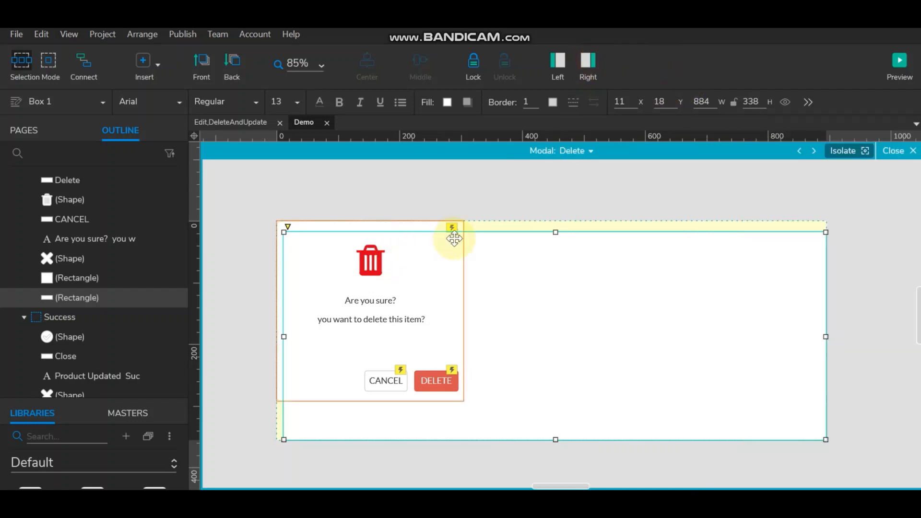
left_click_drag(473, 214, 254, 409)
left_click(573, 361, "ctrl")
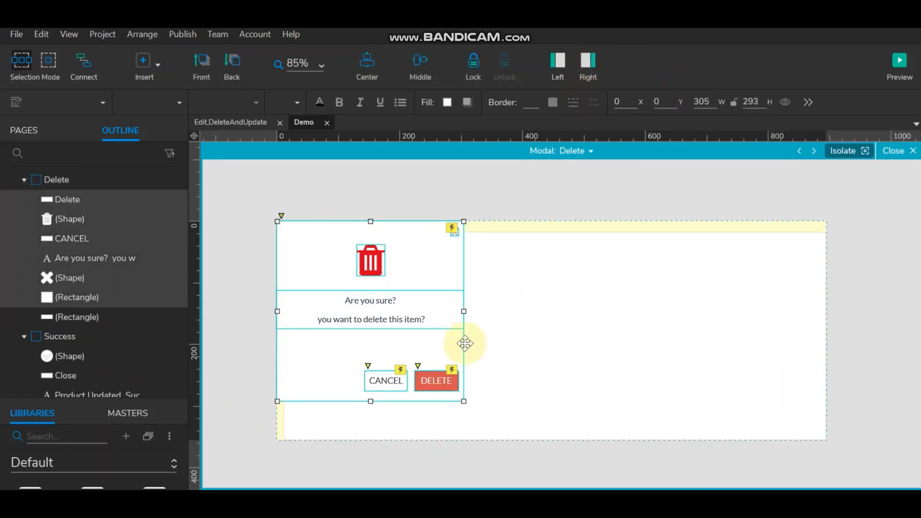
right_click(411, 274)
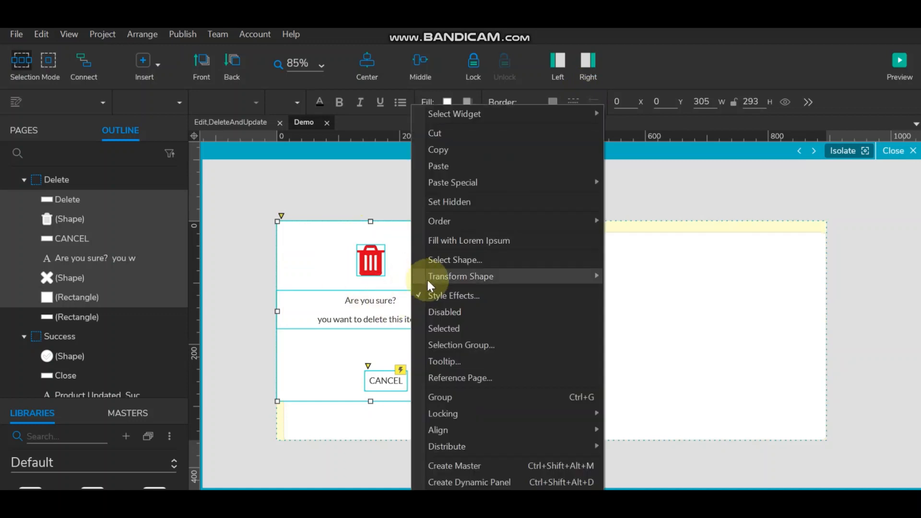
left_click(454, 396)
left_click(569, 188)
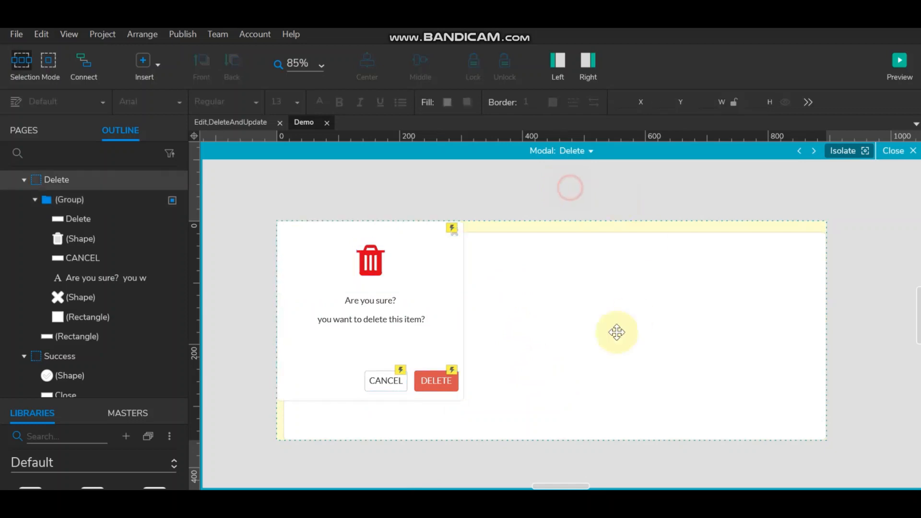
- Align the delete dialog's group and the large background rectangle to each other by middle and center
left_click(613, 333)
left_click(415, 272, "ctrl")
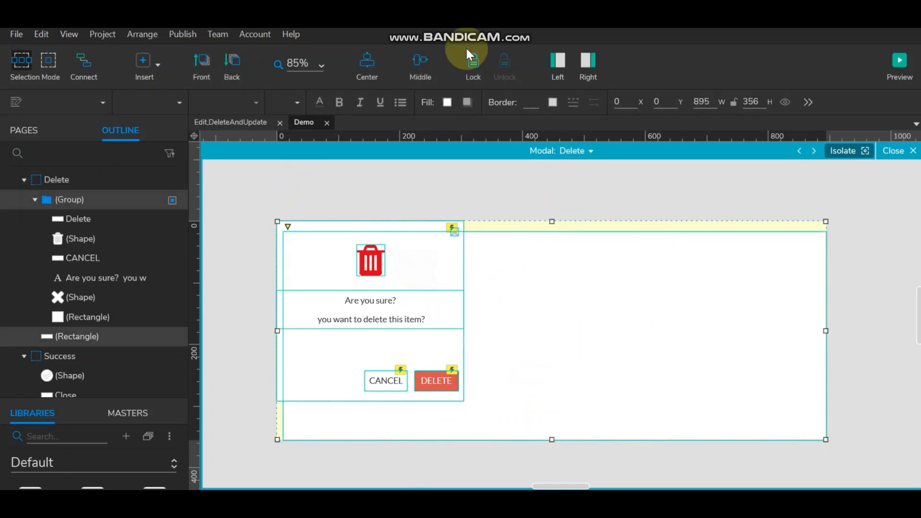
left_click(418, 61)
left_click(361, 62)
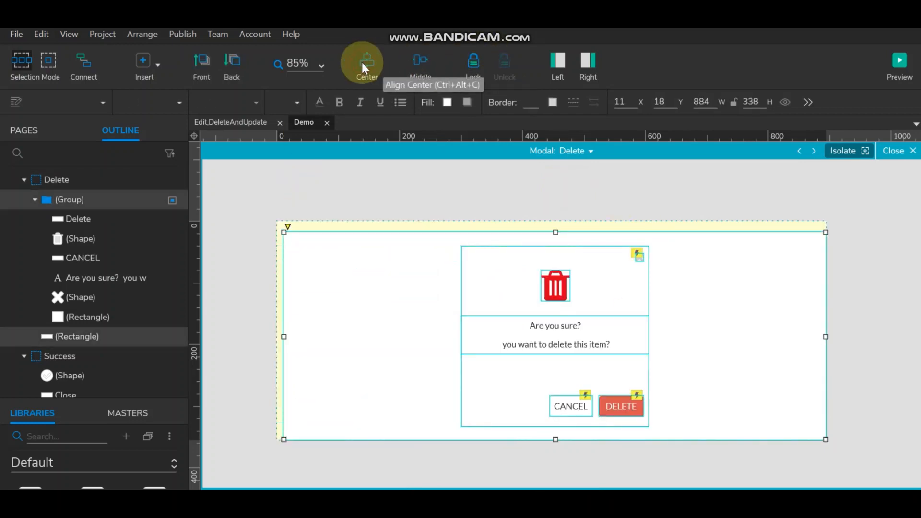
left_click(589, 183)
- Make the Delete state's background rectangle transparent by setting its fill opacity to 0%
left_click(770, 273)
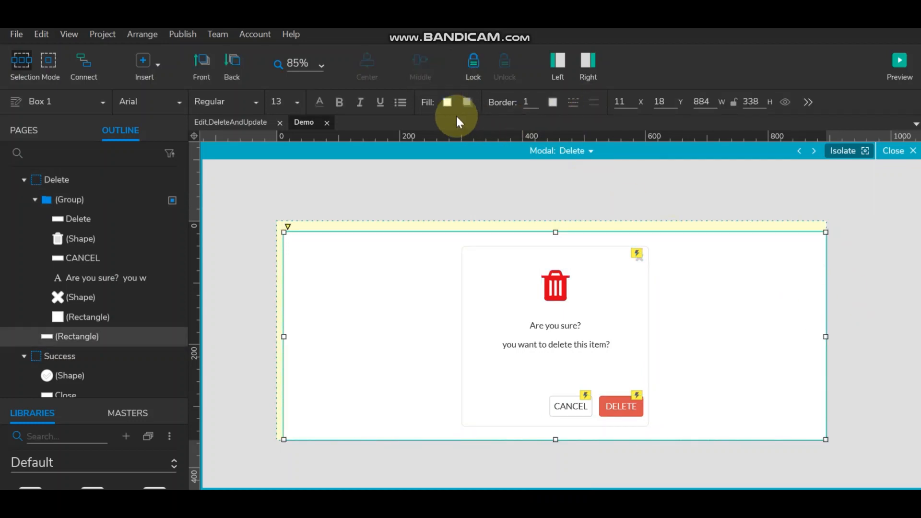
left_click(447, 102)
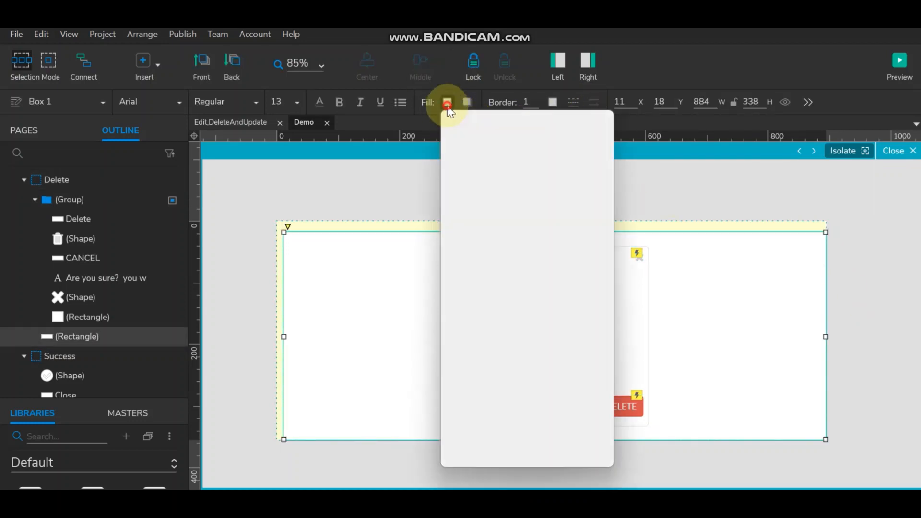
left_click(455, 316)
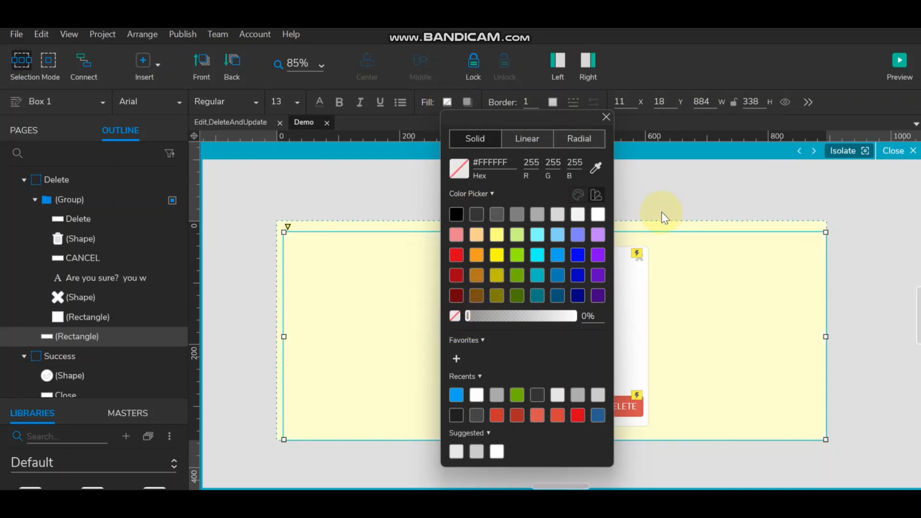
left_click(668, 197)
- Paste a copy of the Delete state's transparent background rectangle into Modal's Success state
left_click(756, 292)
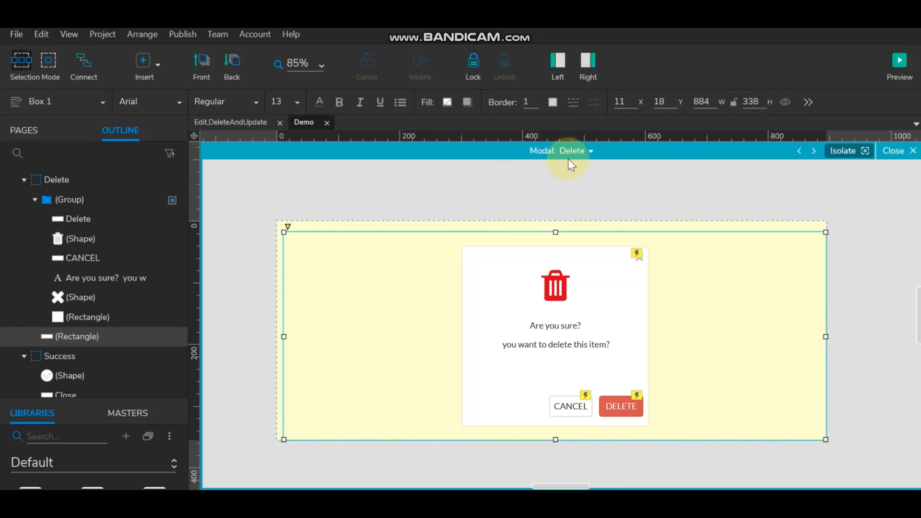
left_click(582, 151)
left_click(598, 207)
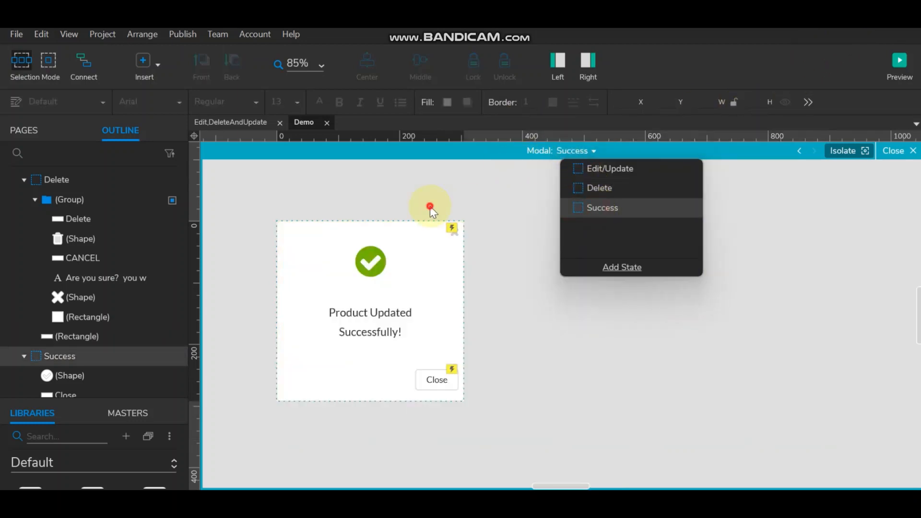
key("ctrl+v")
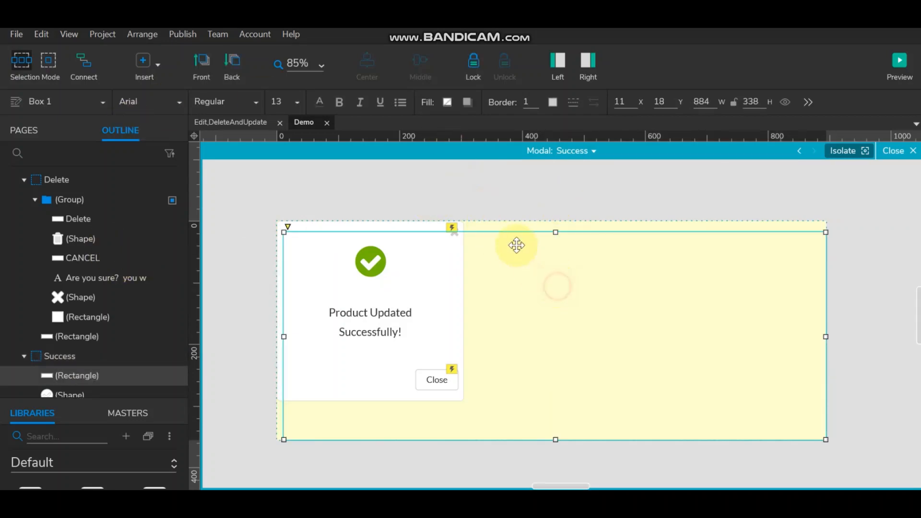
- Group all the success dialog's widgets, leaving the large transparent rectangle out of the group
left_click_drag(475, 212, 255, 412)
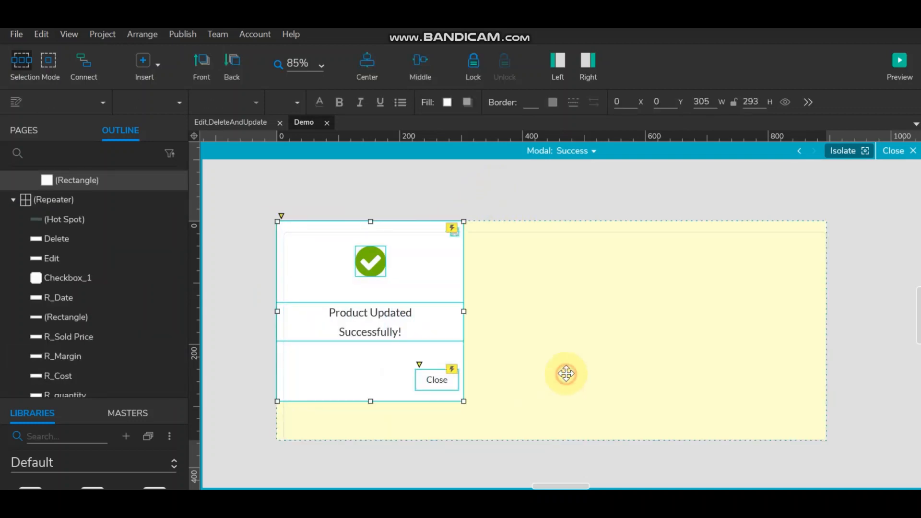
right_click(416, 254)
left_click(490, 398)
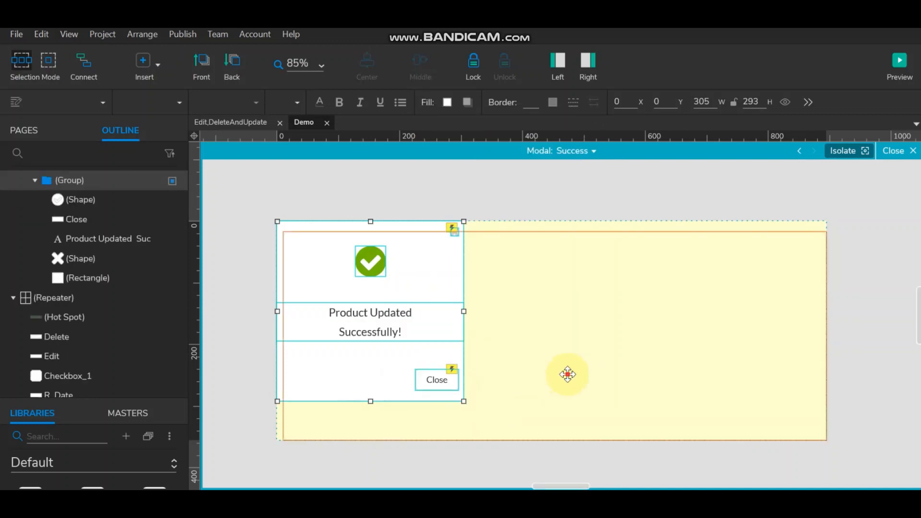
left_click(566, 373)
left_click(551, 198)
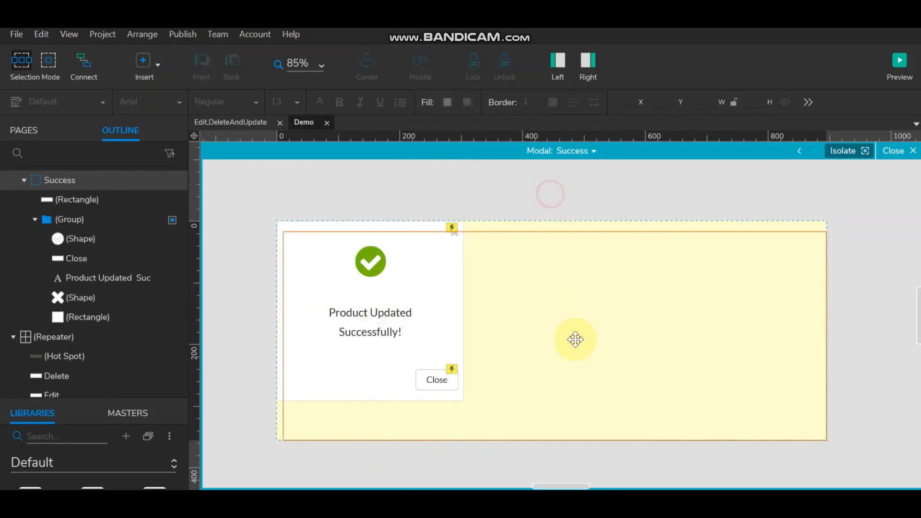
- Move the large transparent rectangle to the end of the success dialog's group, behind its other widgets
left_click(575, 340)
left_click(373, 272)
left_click(420, 268)
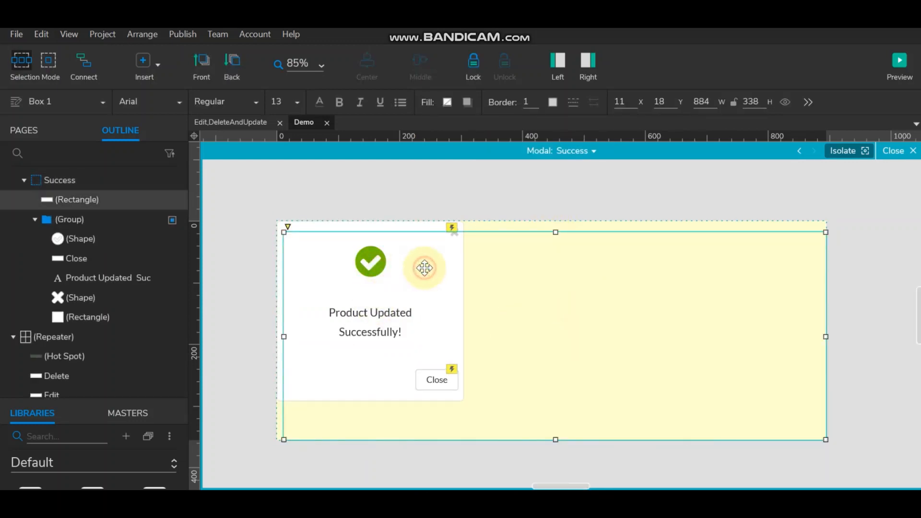
left_click(38, 217)
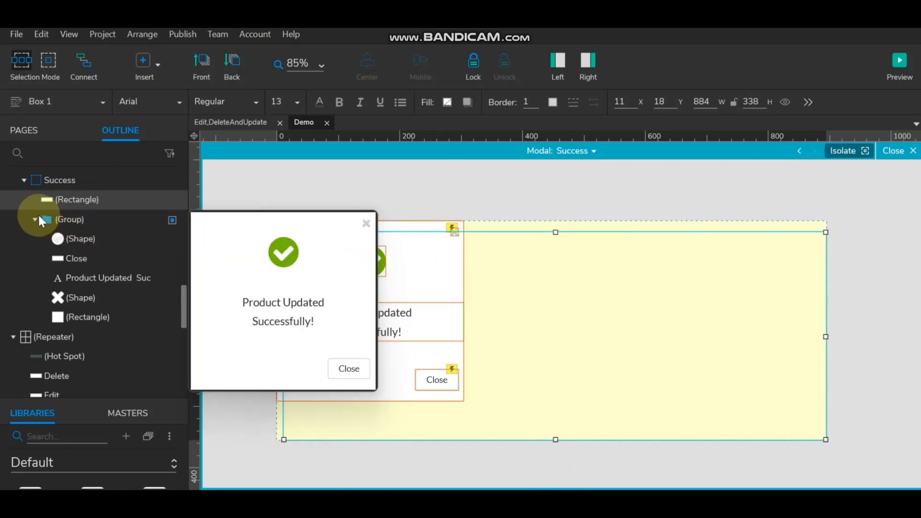
left_click(34, 219)
left_click_drag(69, 199, 65, 218)
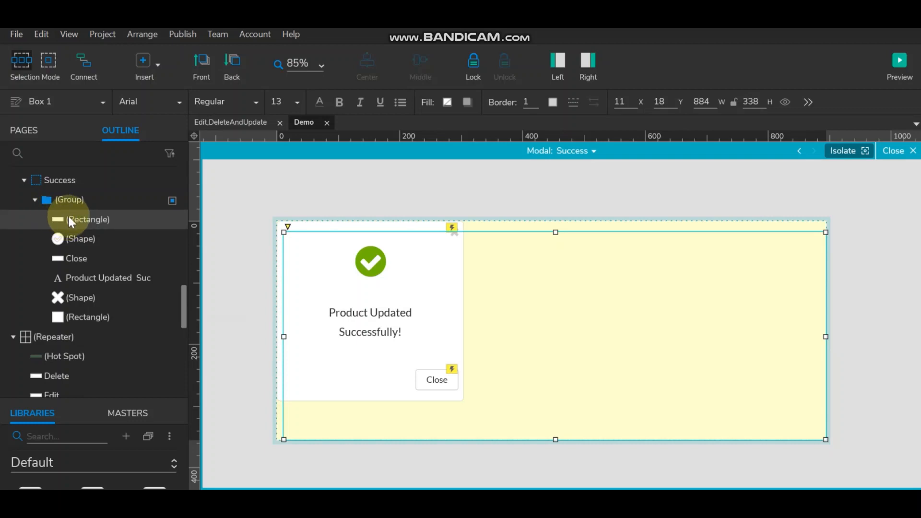
left_click_drag(68, 217, 93, 317)
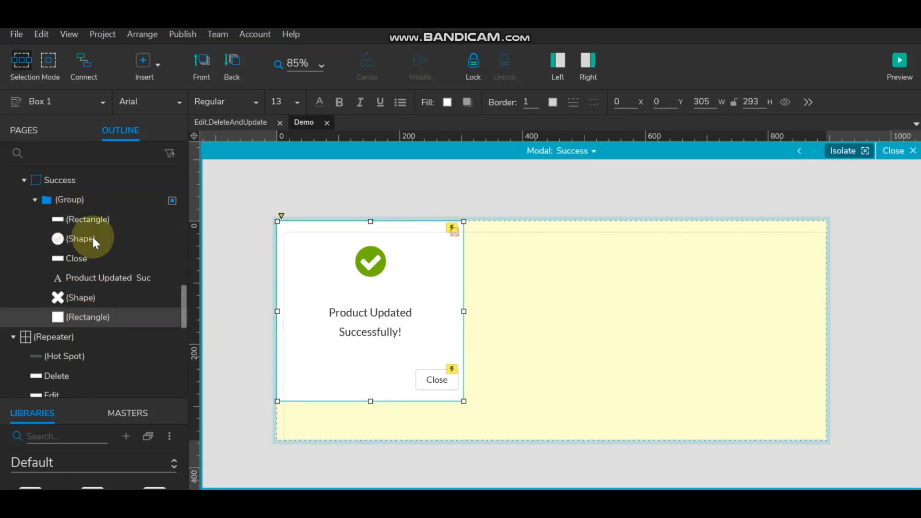
left_click(88, 218)
left_click_drag(89, 225, 50, 328)
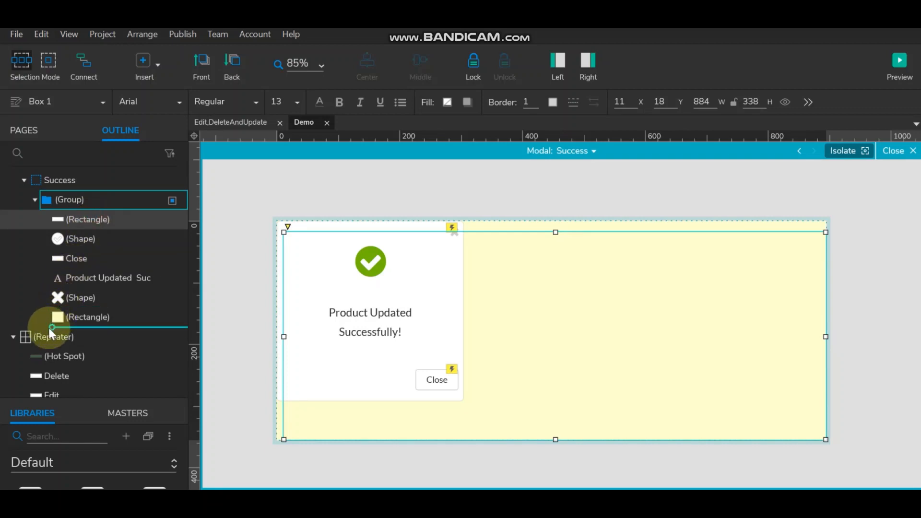
left_click_drag(49, 328, 48, 326)
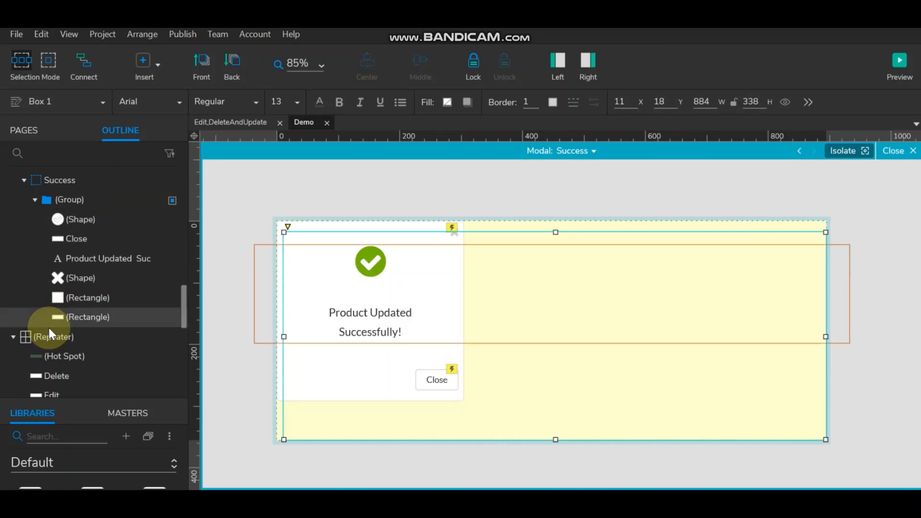
- Take the large transparent rectangle out of the success dialog's group and place it directly below the group in the Success state
left_click(71, 296)
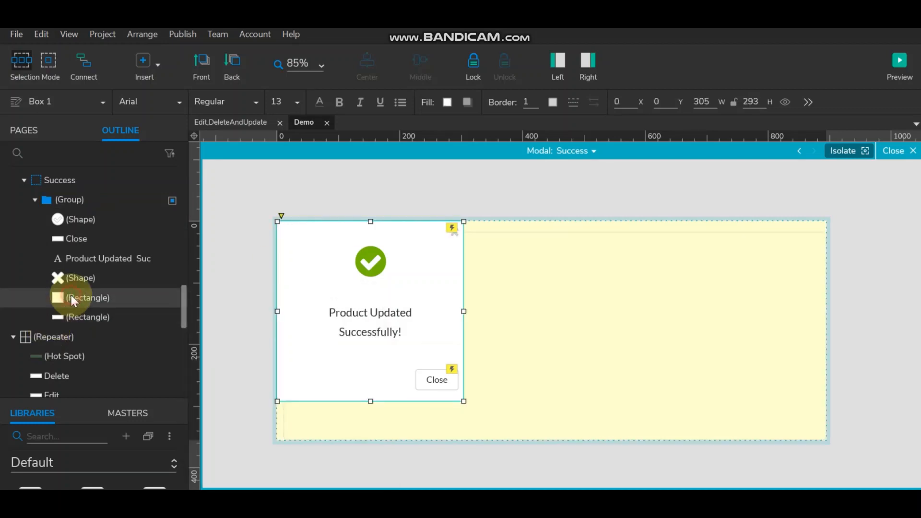
left_click(73, 278)
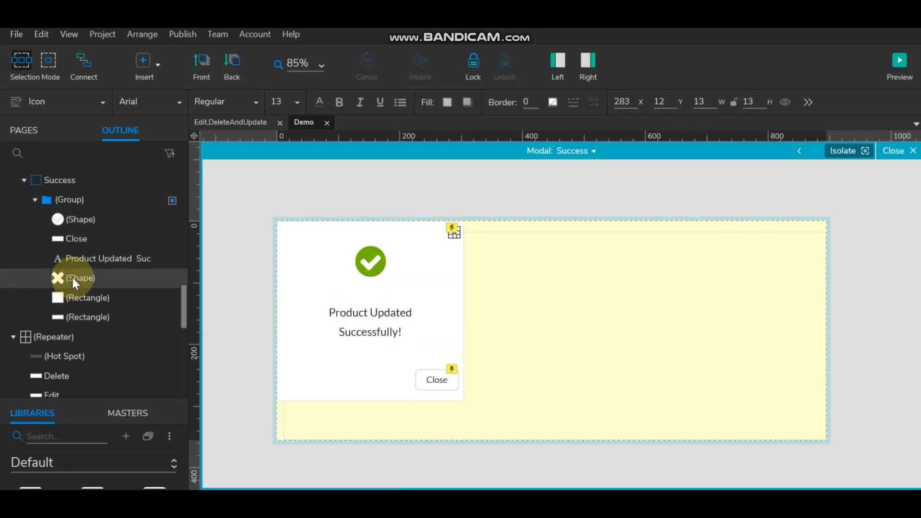
left_click(39, 198)
left_click(33, 199)
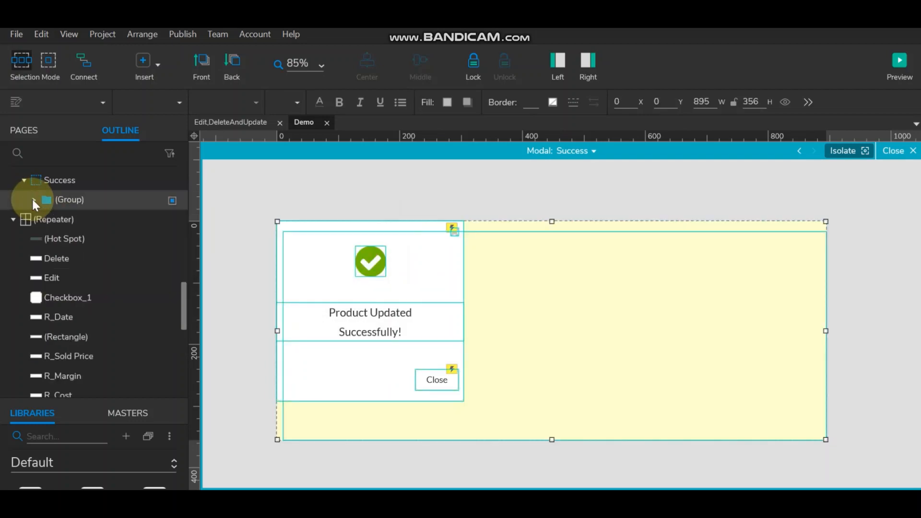
left_click(32, 197)
left_click(88, 317)
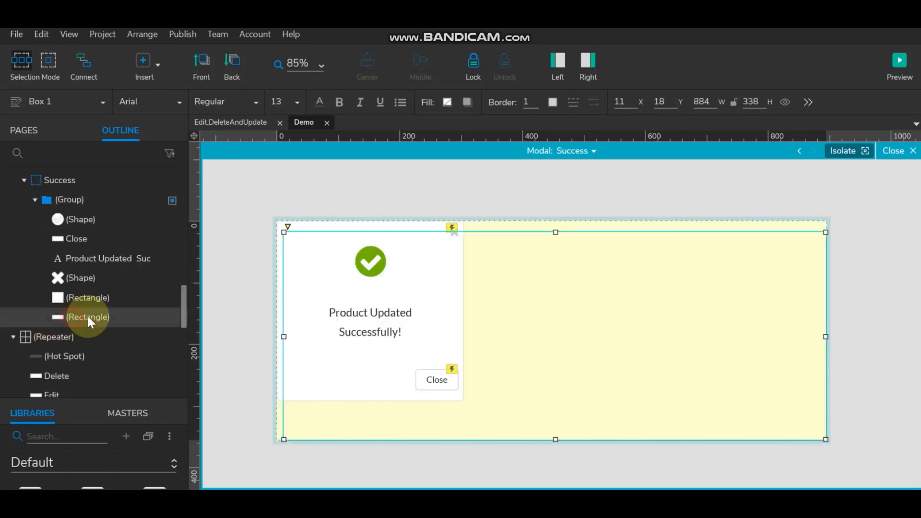
left_click_drag(88, 317, 37, 320)
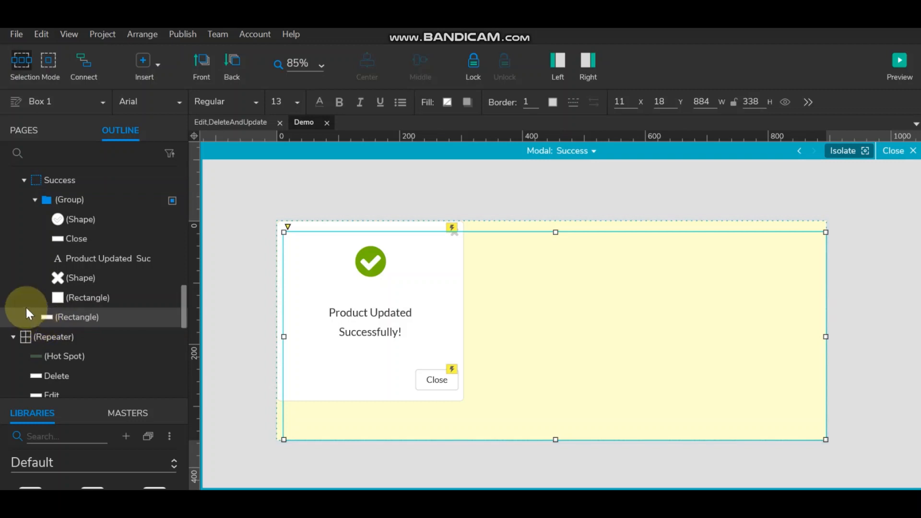
- Align the success dialog's group and the large transparent rectangle to each other by center and middle
left_click(34, 199)
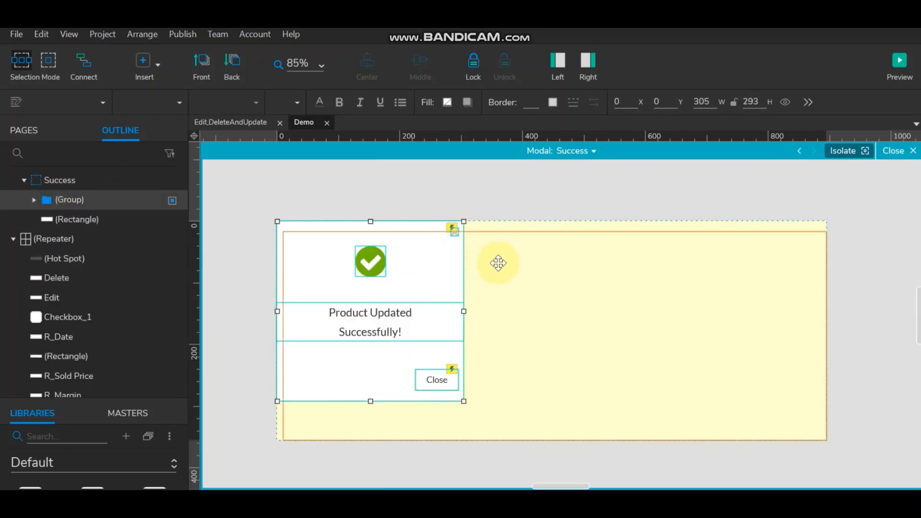
left_click(582, 263, "shift")
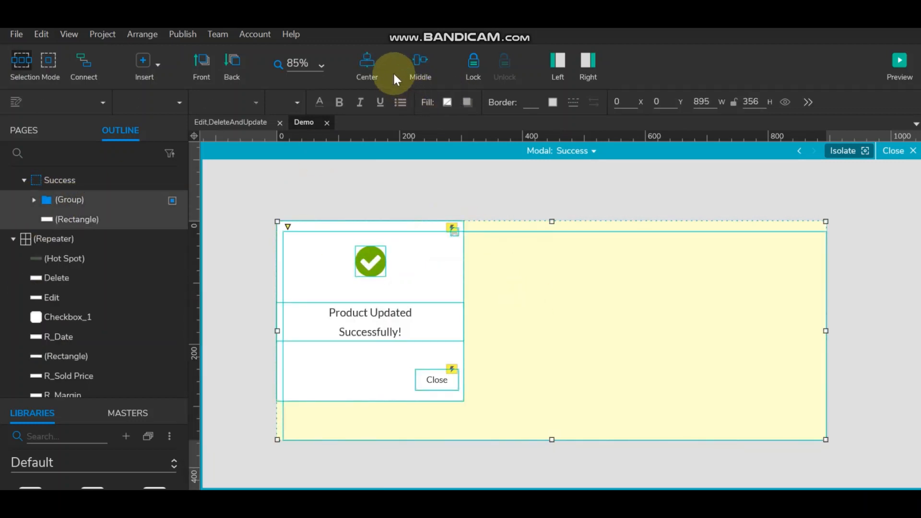
left_click(360, 72)
left_click(413, 62)
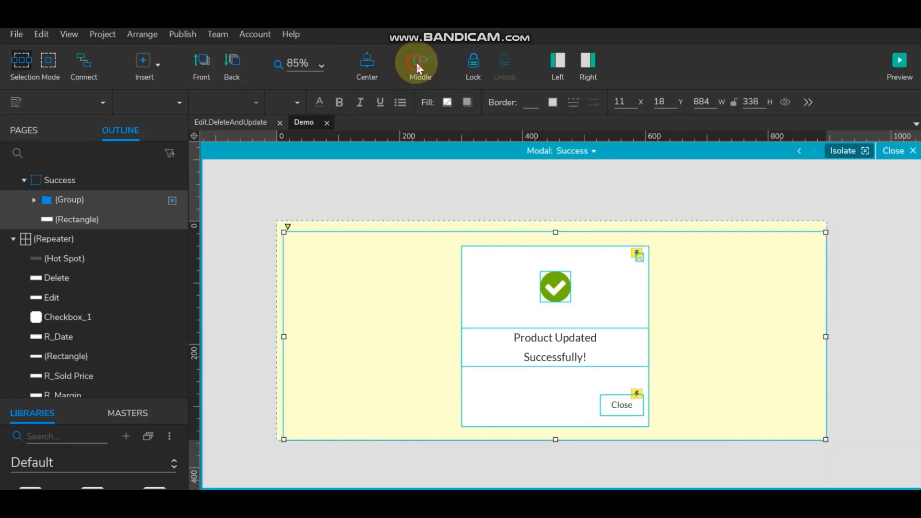
left_click(666, 171)
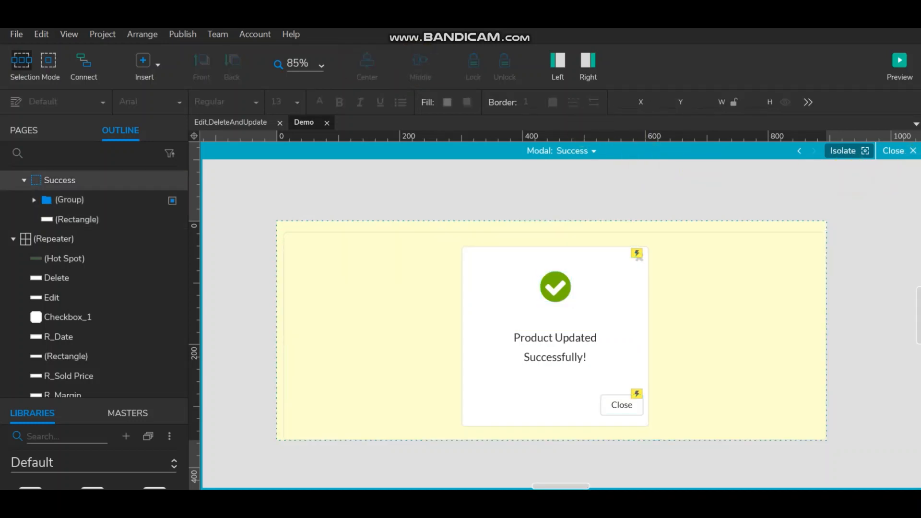
- Switch Modal back to its Edit/Update state and close it, then select the repeater along with it on the page
left_click(591, 150)
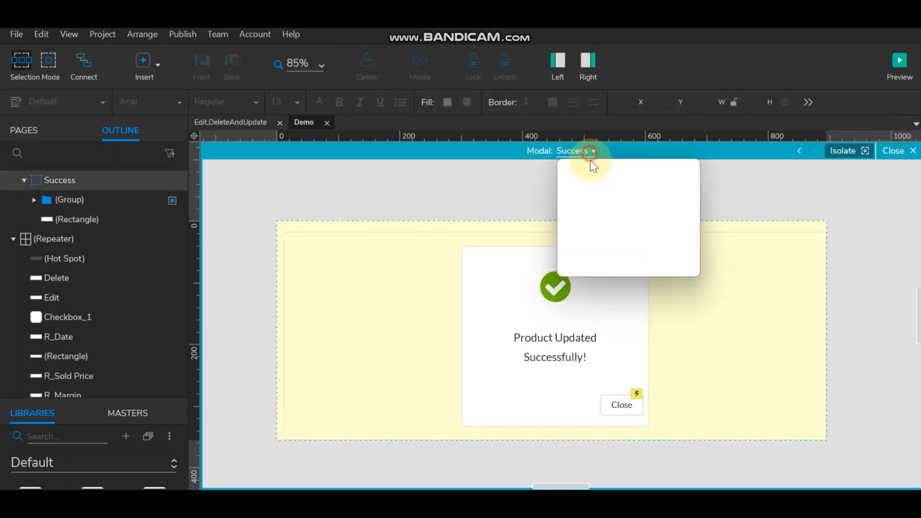
left_click(591, 187)
left_click(597, 168)
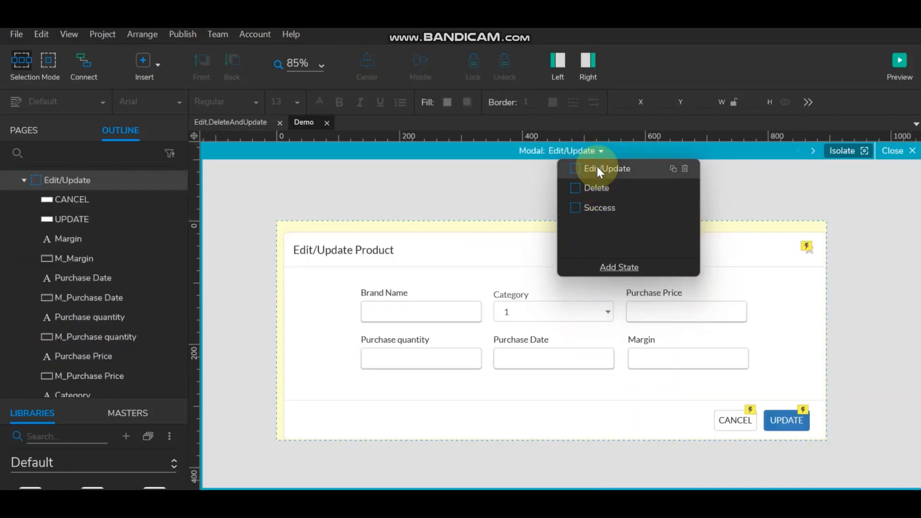
left_click(899, 151)
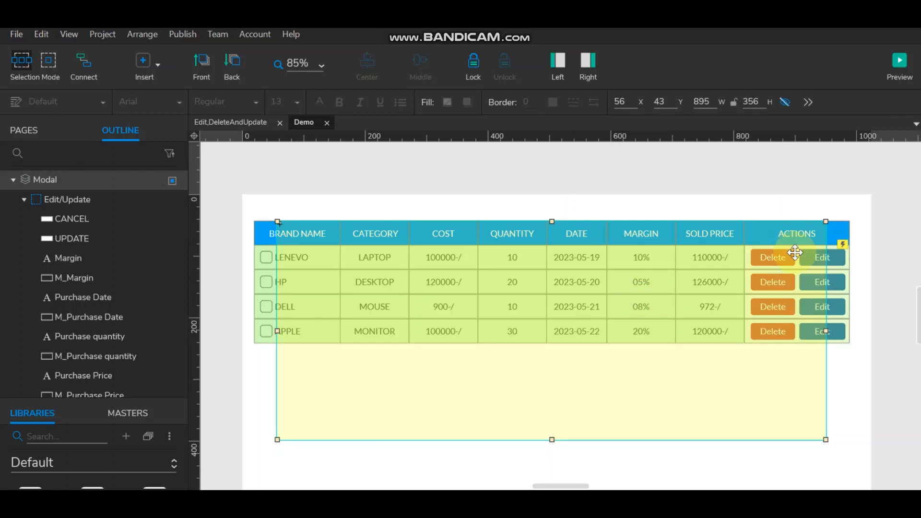
left_click(840, 257)
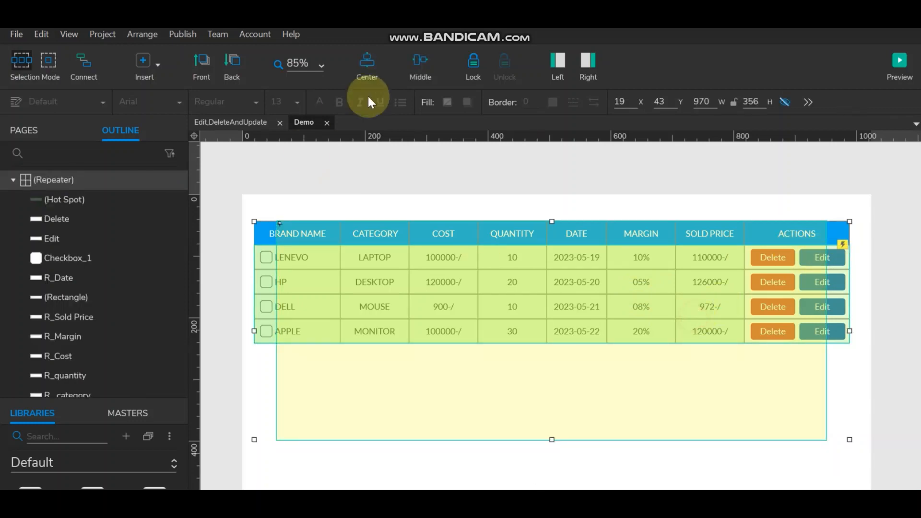
- Set the input type of the Purchase Date text field in the modal's Edit/Update state to Date, and close the modal
double_click(494, 303)
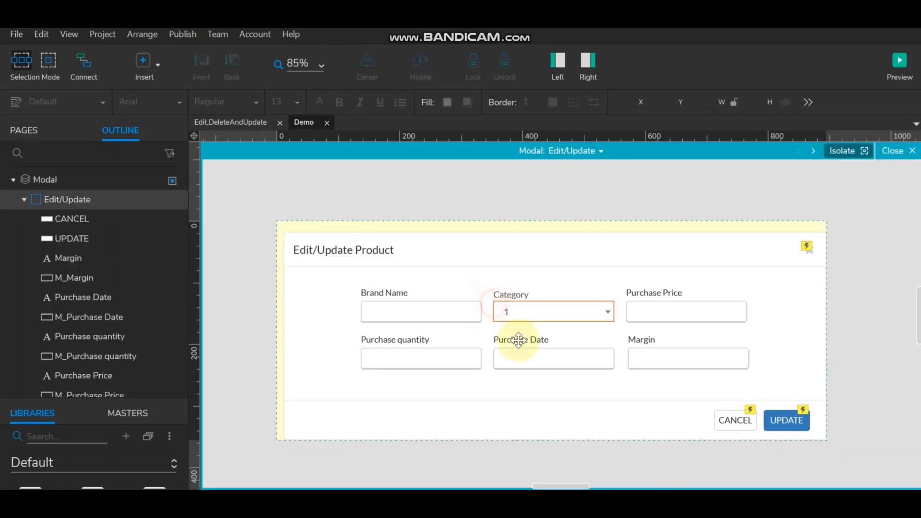
left_click(541, 357)
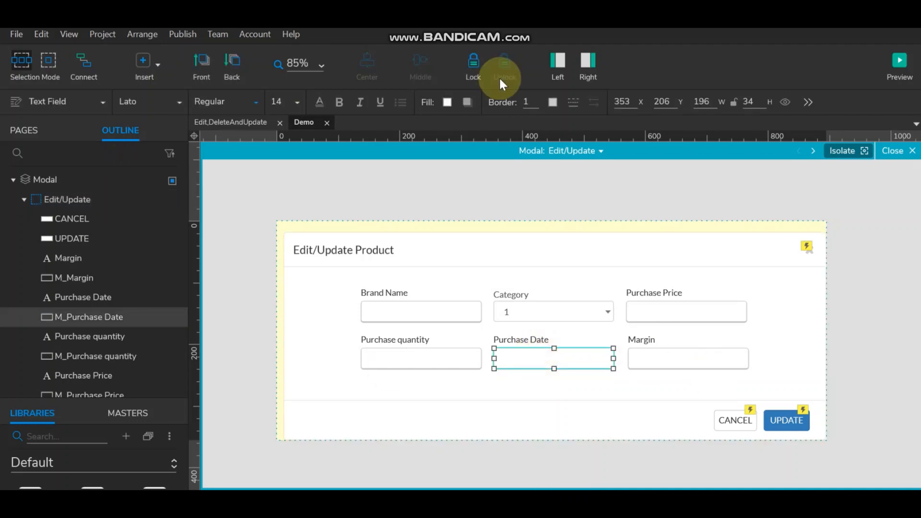
left_click(554, 63)
left_click(589, 62)
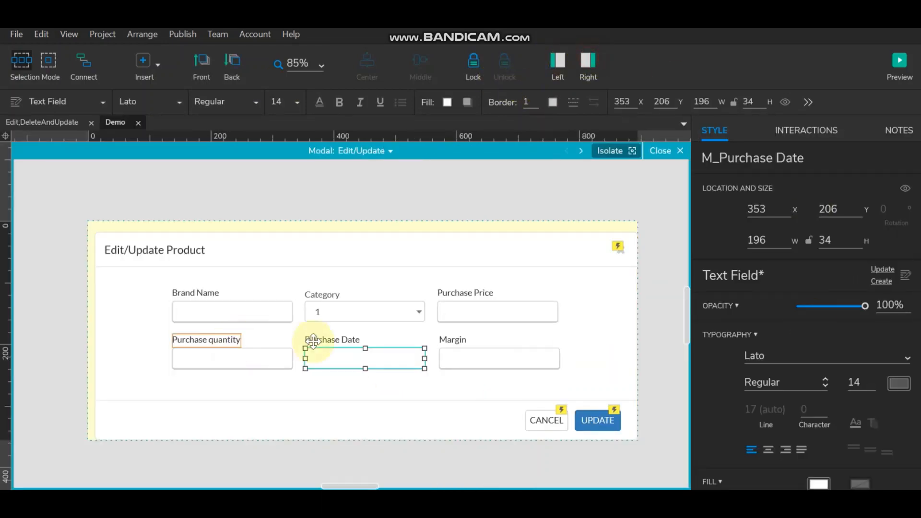
left_click(804, 130)
scroll(738, 408, "down", 3)
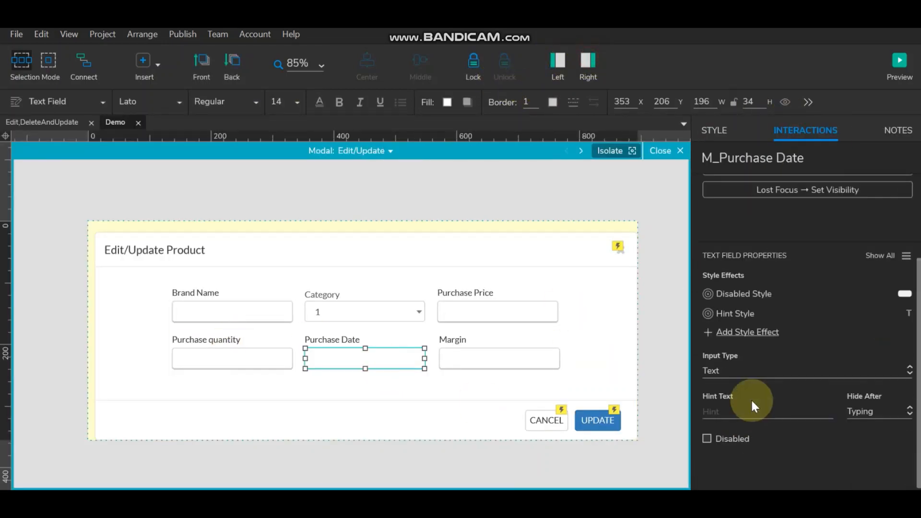
left_click(730, 372)
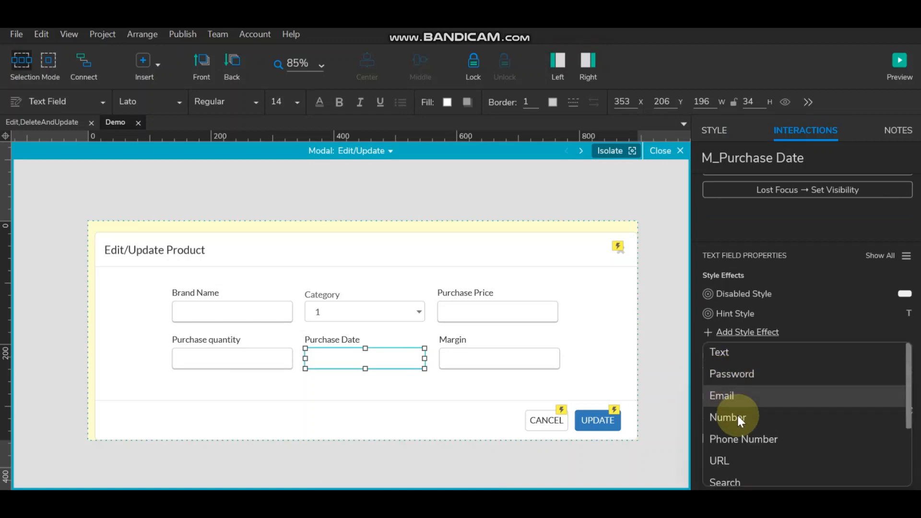
scroll(742, 446, "down", 3)
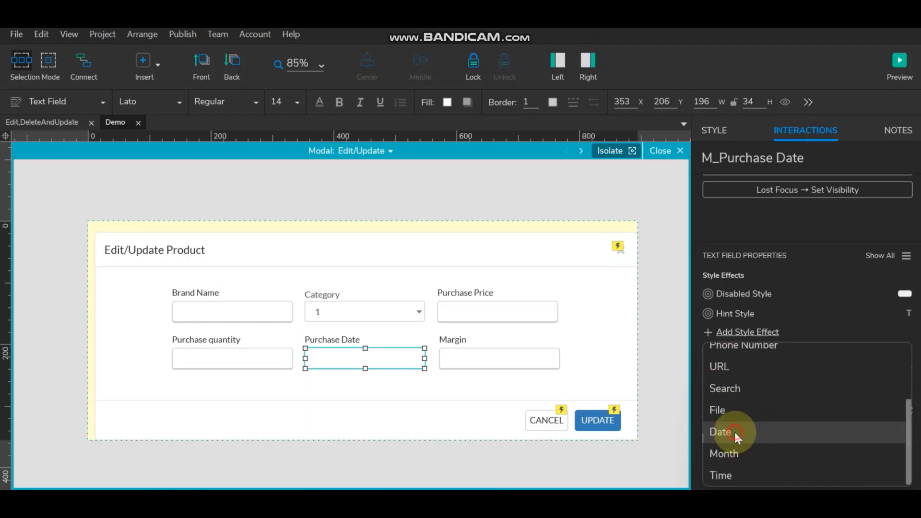
left_click(734, 430)
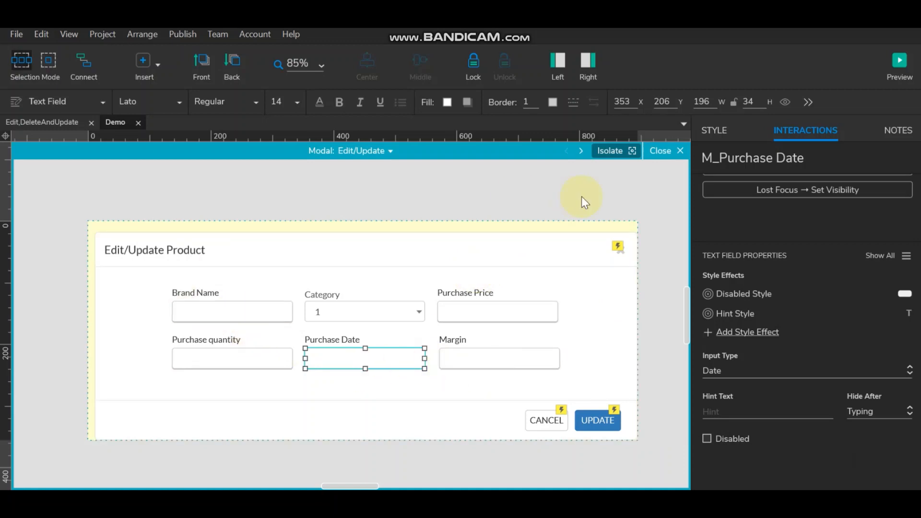
left_click(666, 151)
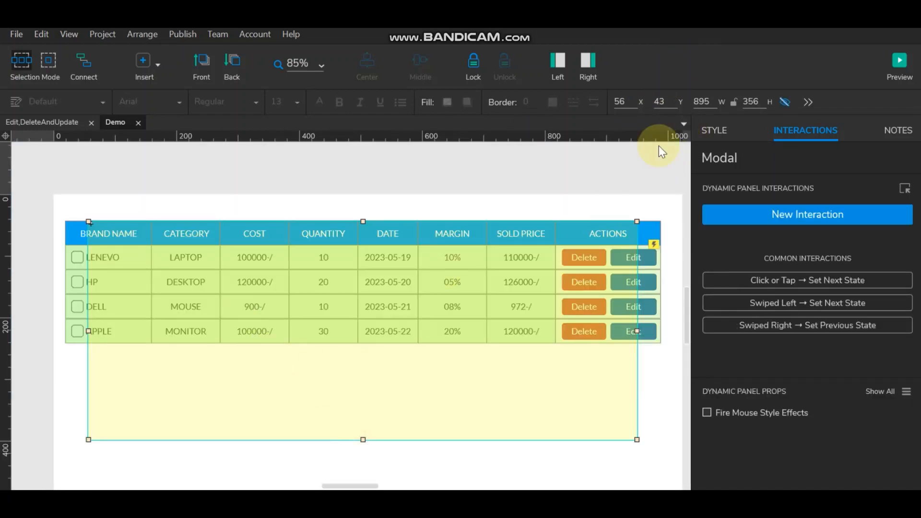
- Move the table header, repeater and modal together 40 px down to Y 83
left_click_drag(59, 241, 674, 467)
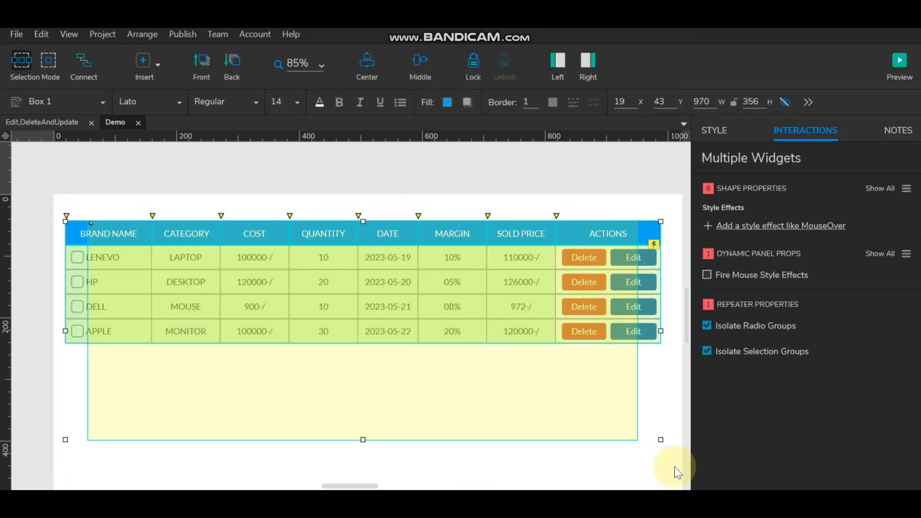
key("shift+Down")
key("shift+Down")
key("shift+Down")
key("shift+Down")
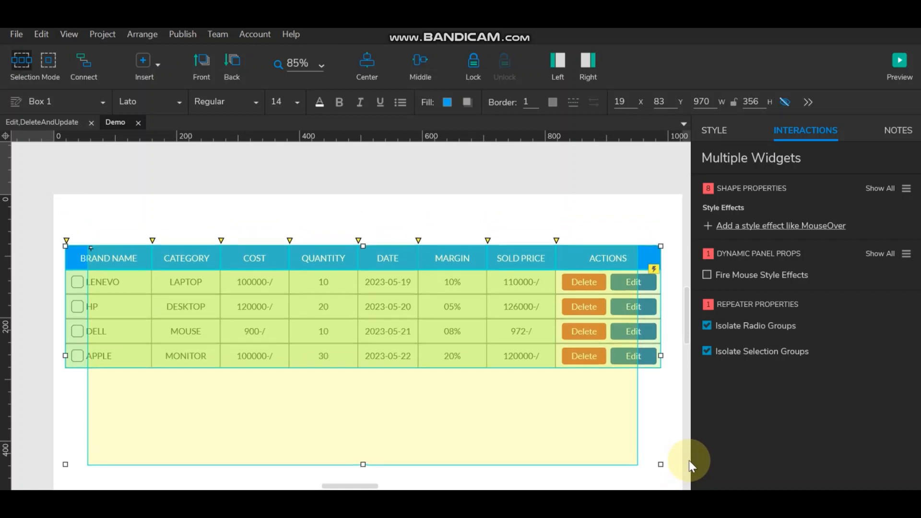
left_click(451, 211)
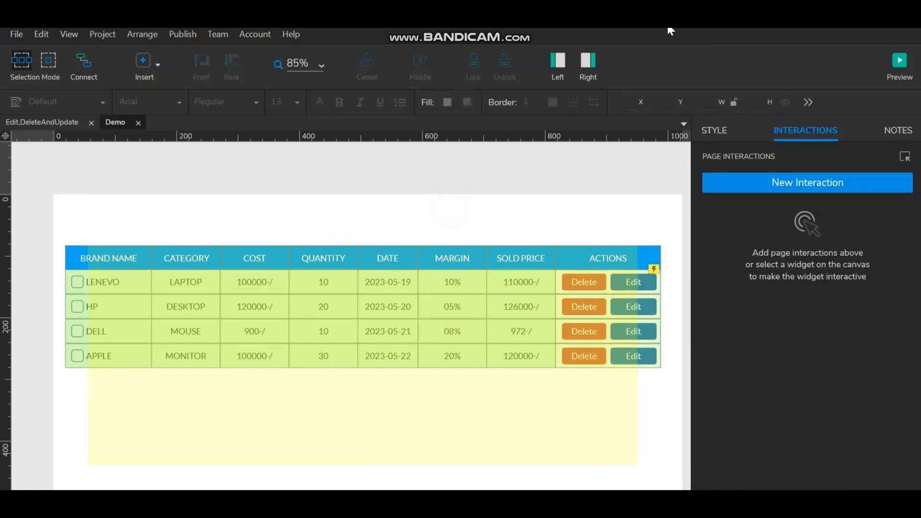
- Place an Alerts-Info widget from the Bootstrap_version1.0 library in the blank space above the table
left_click(588, 62)
left_click(557, 62)
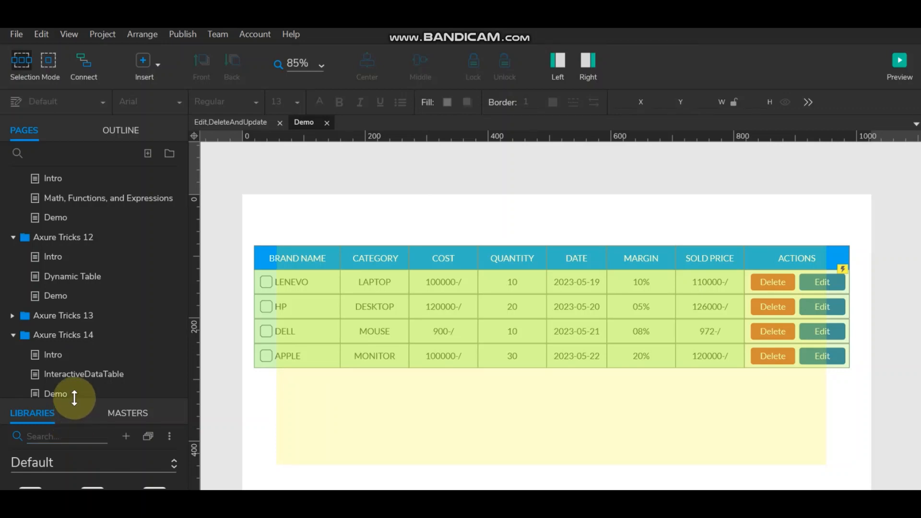
left_click_drag(75, 399, 72, 226)
left_click(54, 285)
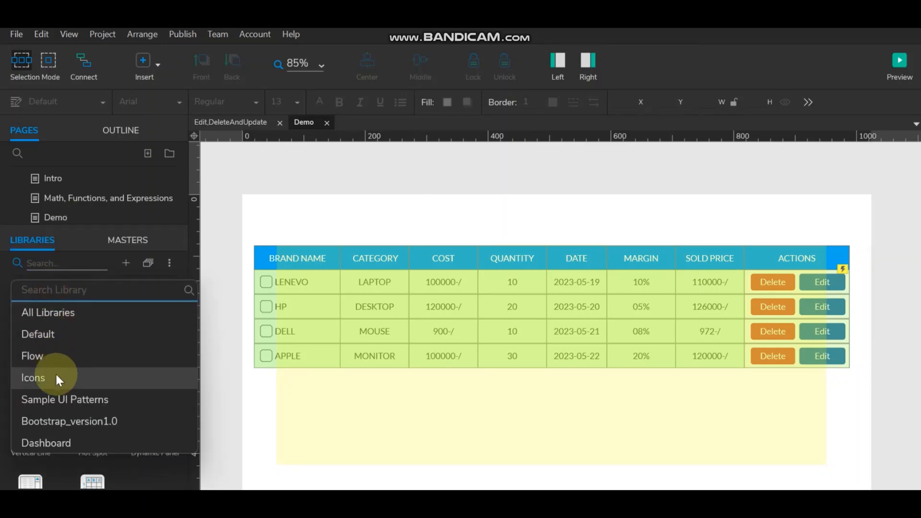
left_click(59, 418)
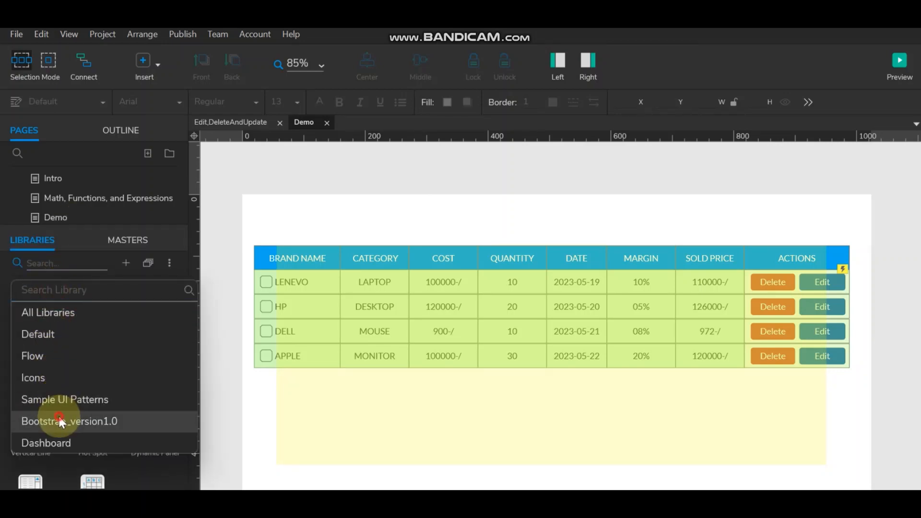
left_click(79, 264)
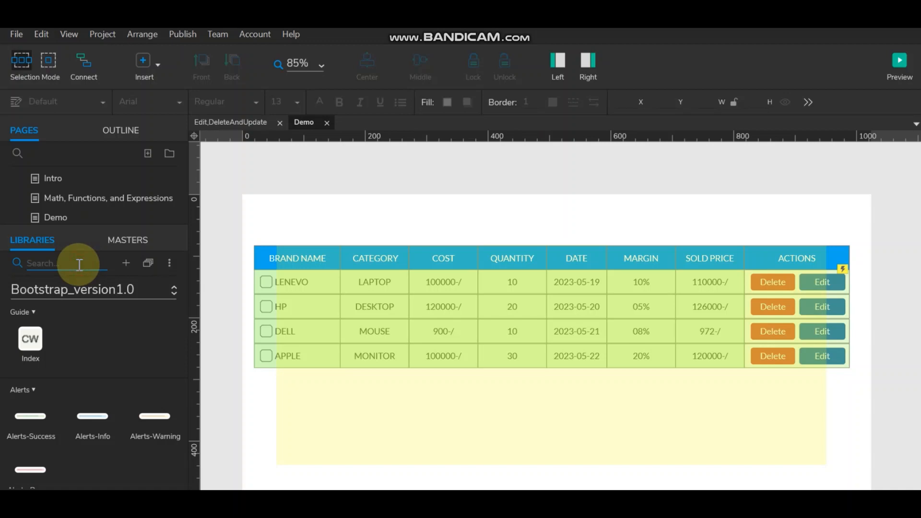
left_click_drag(94, 419, 401, 211)
left_click(729, 210)
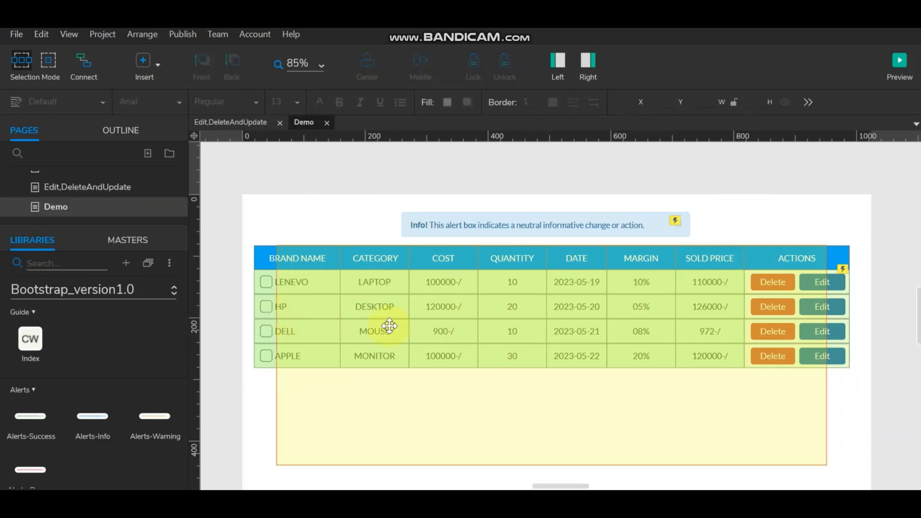
- Center the info alert horizontally over the repeater
left_click(257, 281)
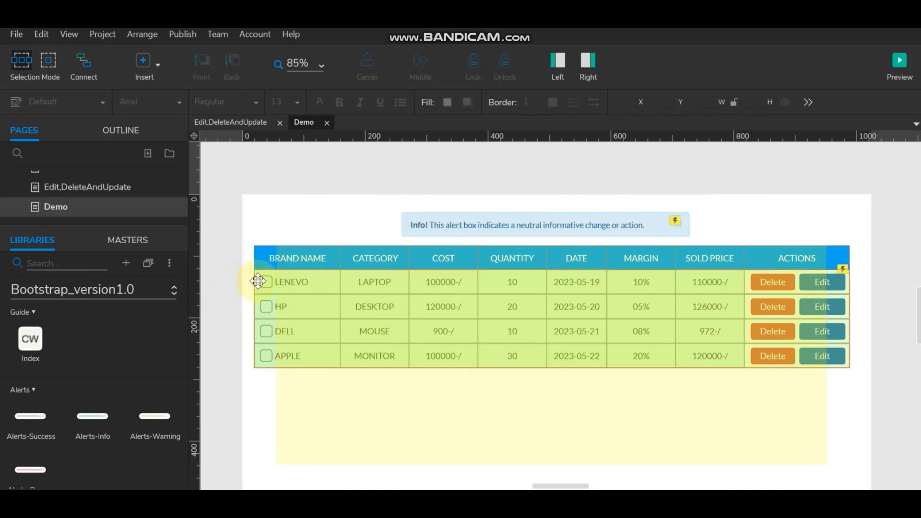
left_click(450, 218, "shift")
left_click(361, 62)
left_click(552, 173)
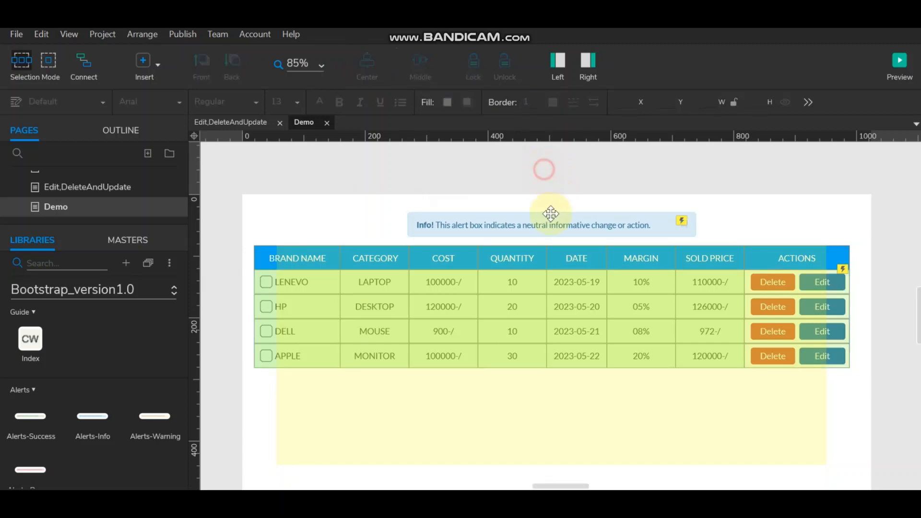
- Replace the info alert's text with "Please select the product from the list"
left_click(533, 225)
double_click(533, 225)
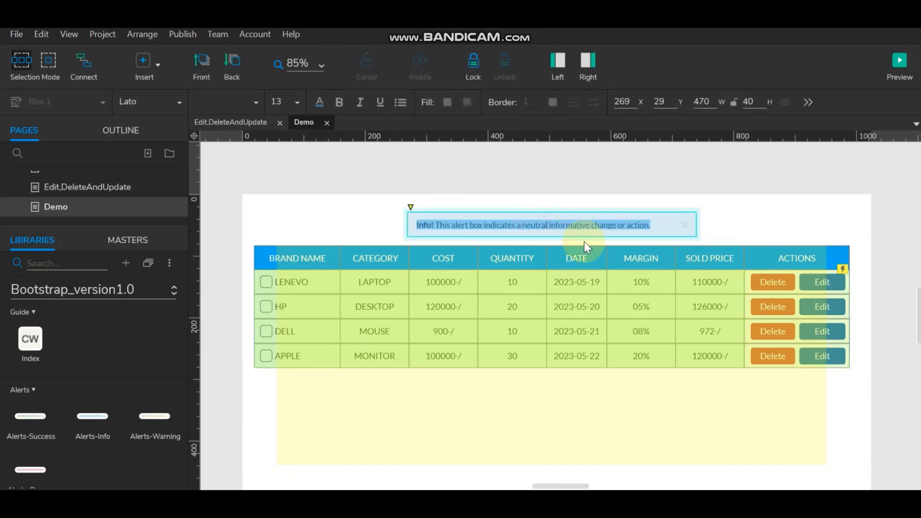
type("Please")
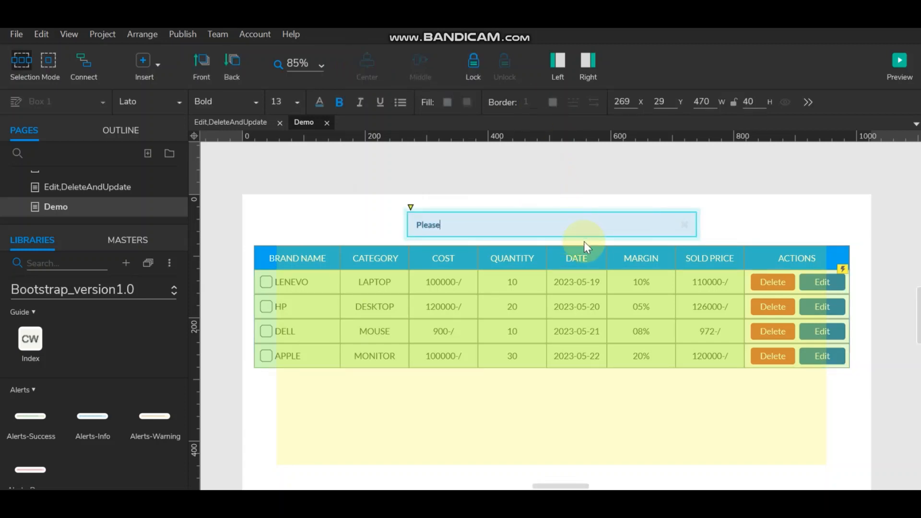
type(" select the product from the")
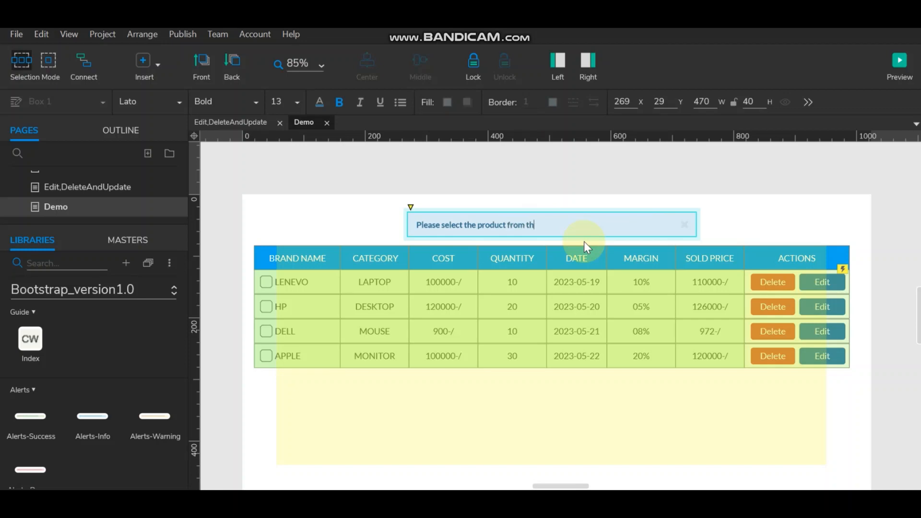
type(" list")
left_click(536, 186)
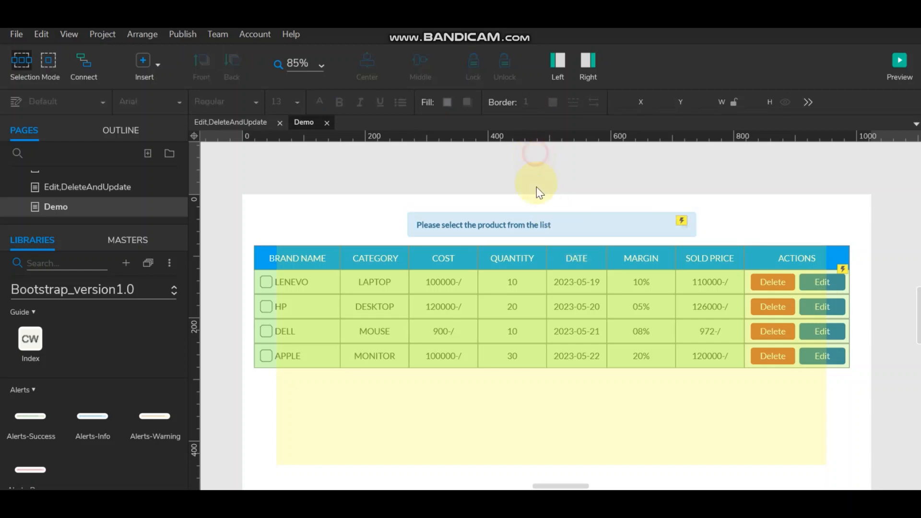
- Center-align the message text inside the info alert
left_click(542, 225)
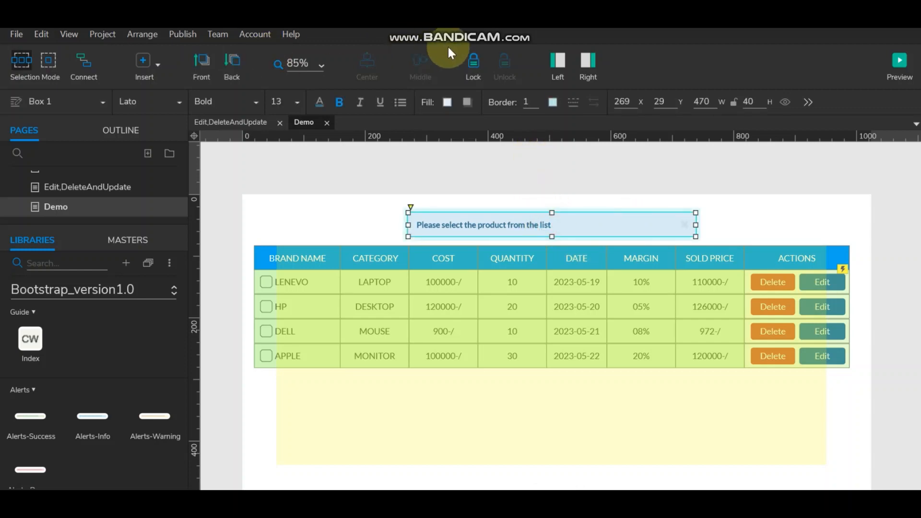
left_click(588, 61)
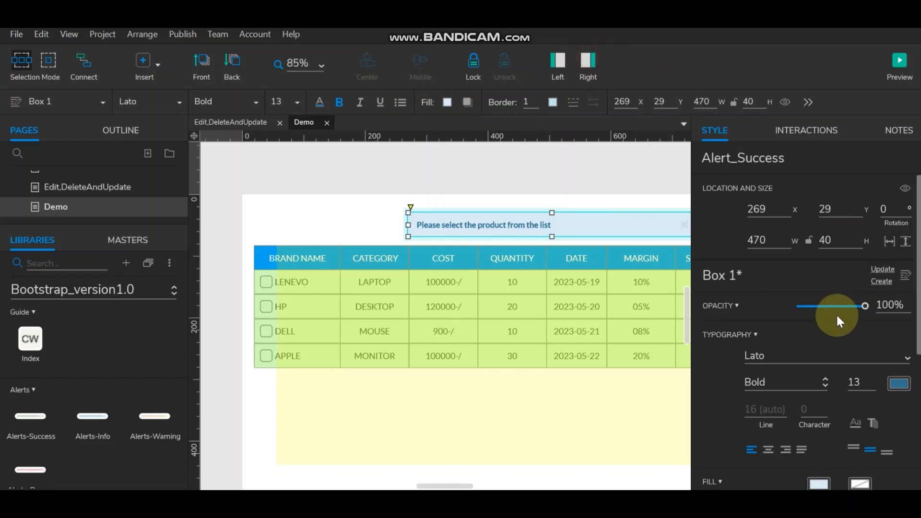
left_click(768, 450)
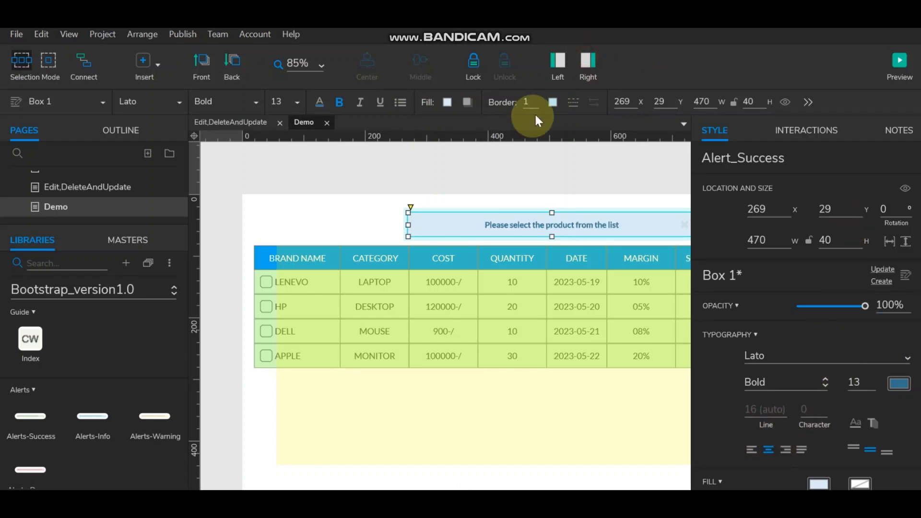
left_click(566, 187)
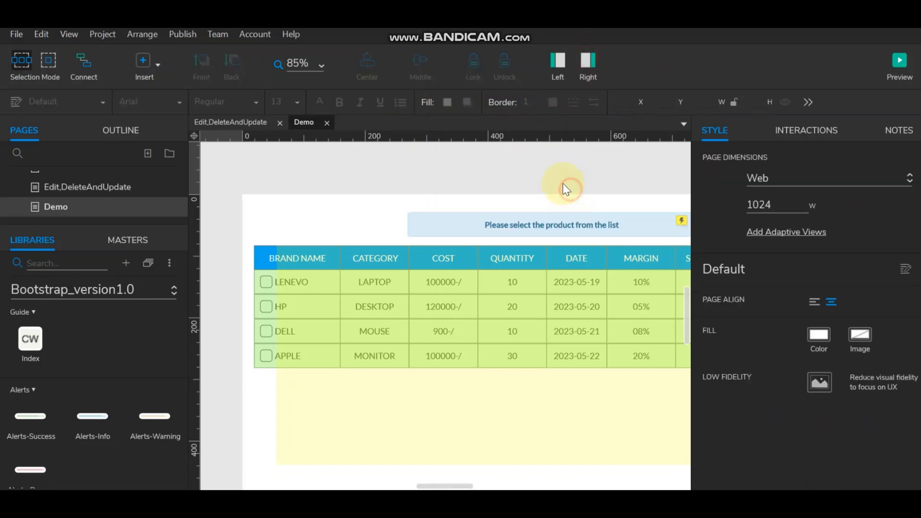
- Make the whole Alert_Info group above the table hidden by default
left_click(506, 224)
left_click_drag(775, 156, 613, 144)
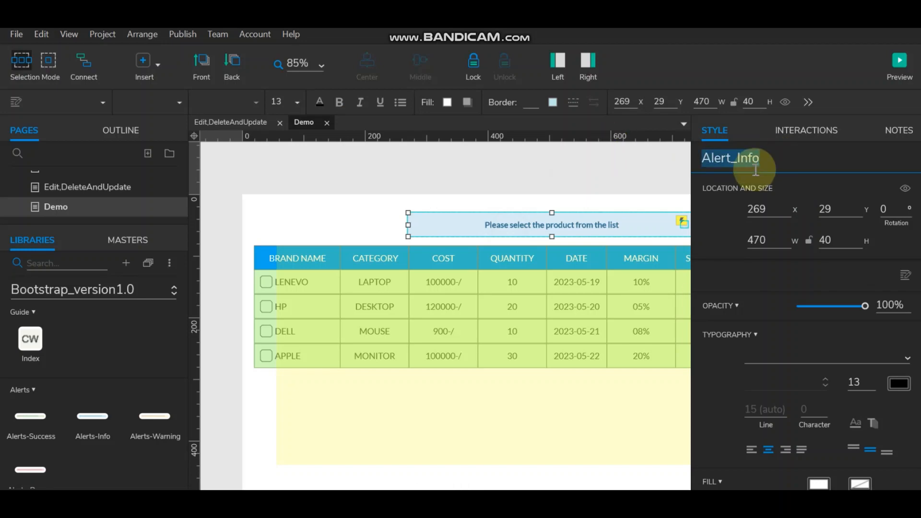
left_click(516, 164)
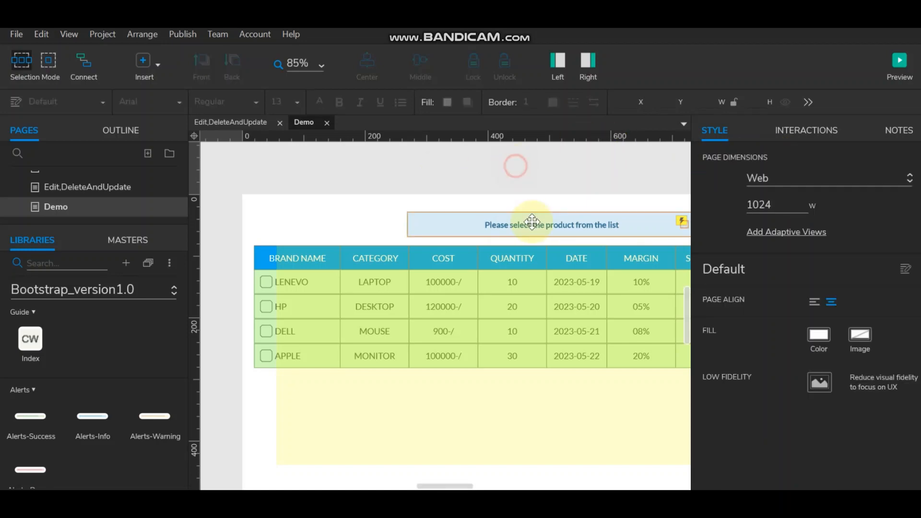
left_click(532, 222)
left_click(546, 70)
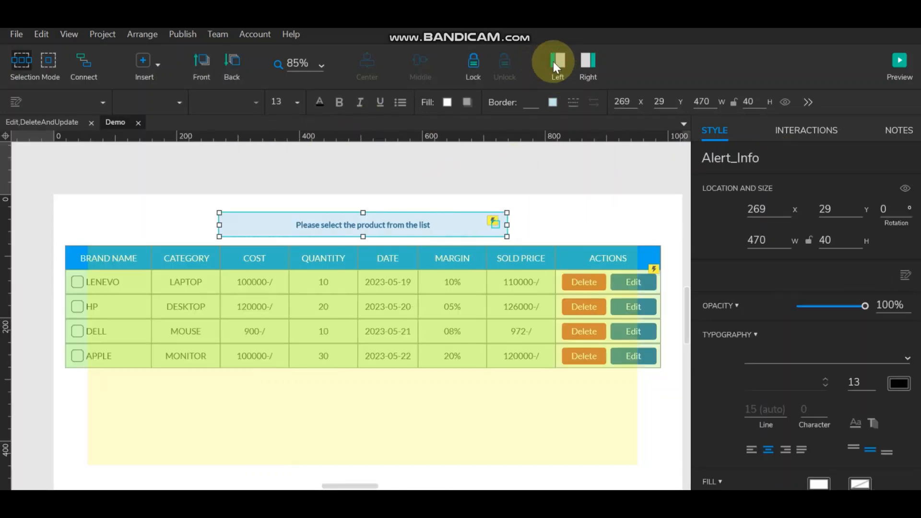
left_click(785, 103)
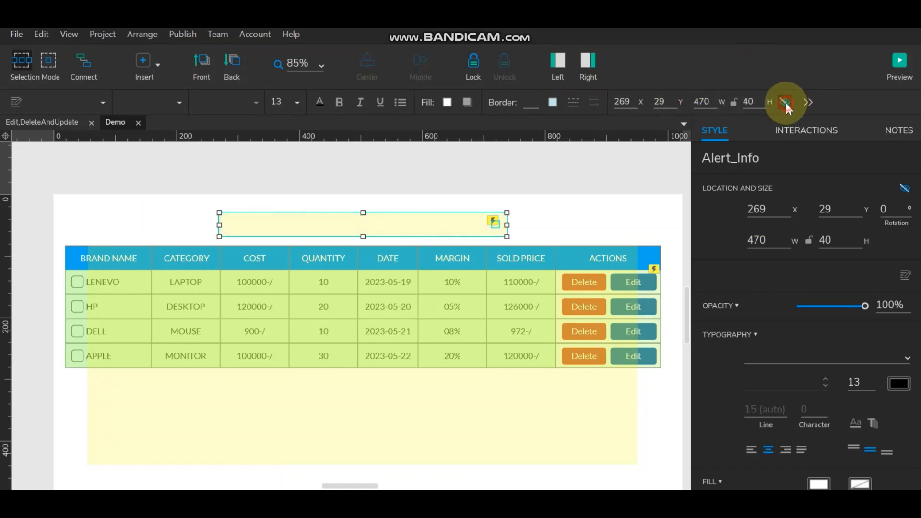
left_click(530, 187)
- Open the repeater's row template for editing and show the Edit button's interactions
left_click(653, 263)
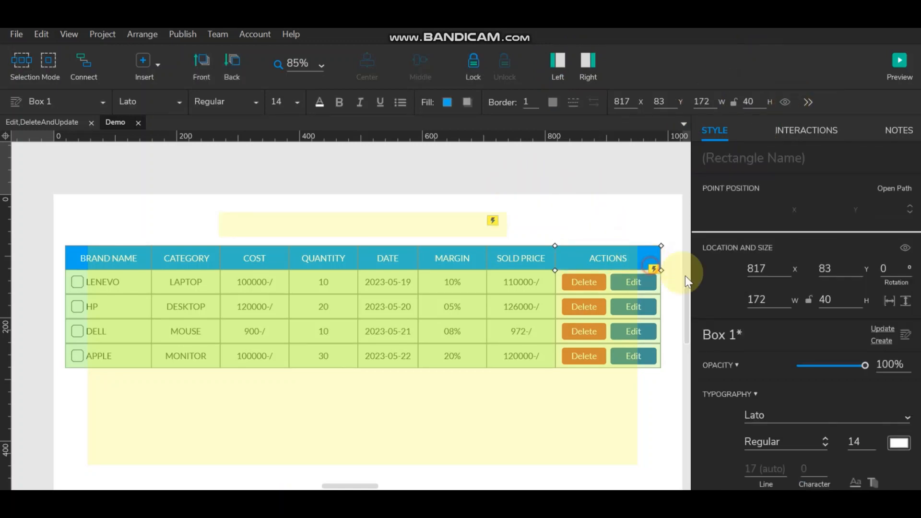
left_click(74, 314)
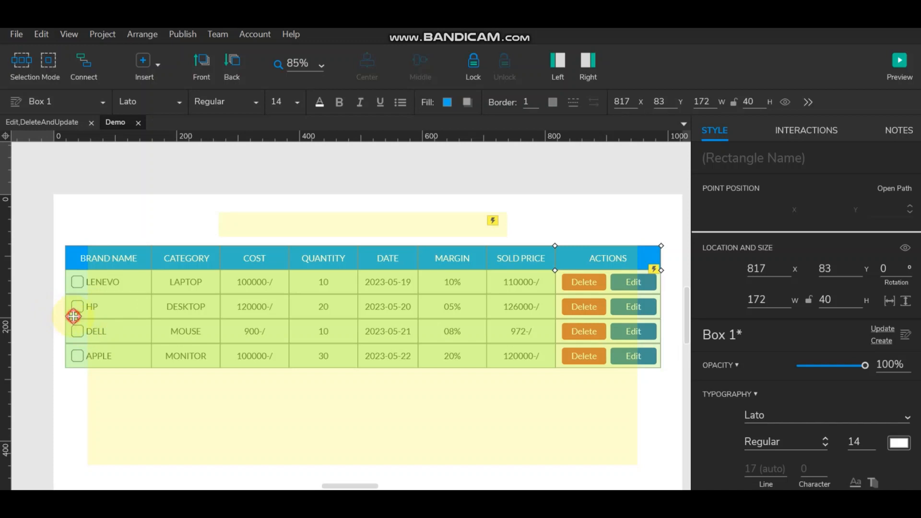
double_click(73, 316)
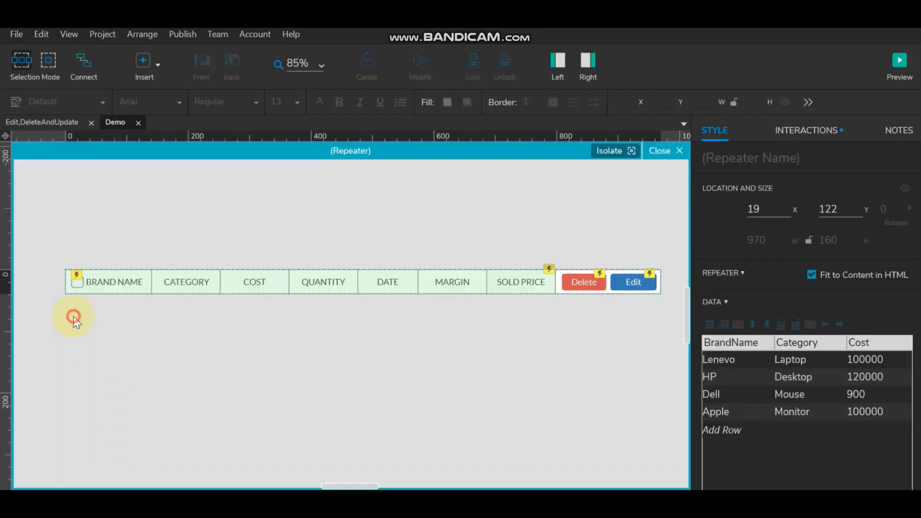
left_click(632, 283)
left_click(808, 131)
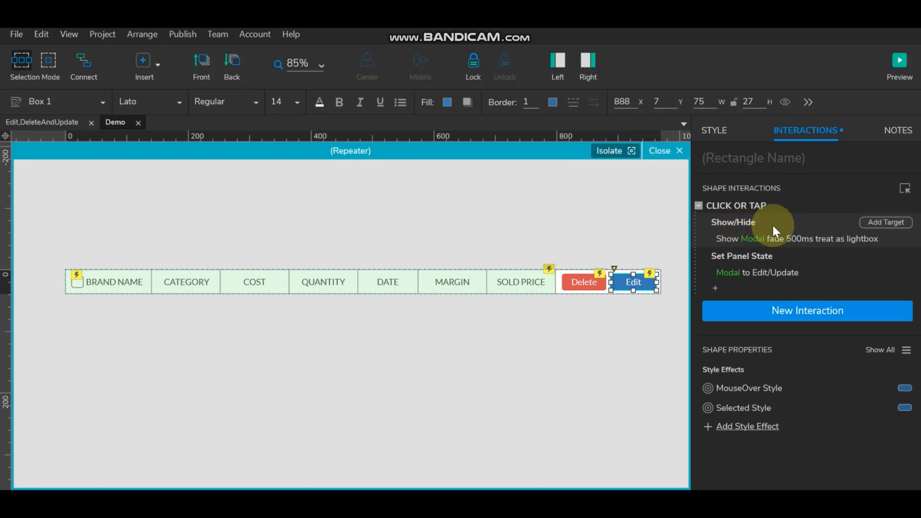
- Add Case 1 to the Edit button's Click or Tap event with the condition is selected of Checkbox_1 equals true
mouse_move(773, 209)
left_click(866, 207)
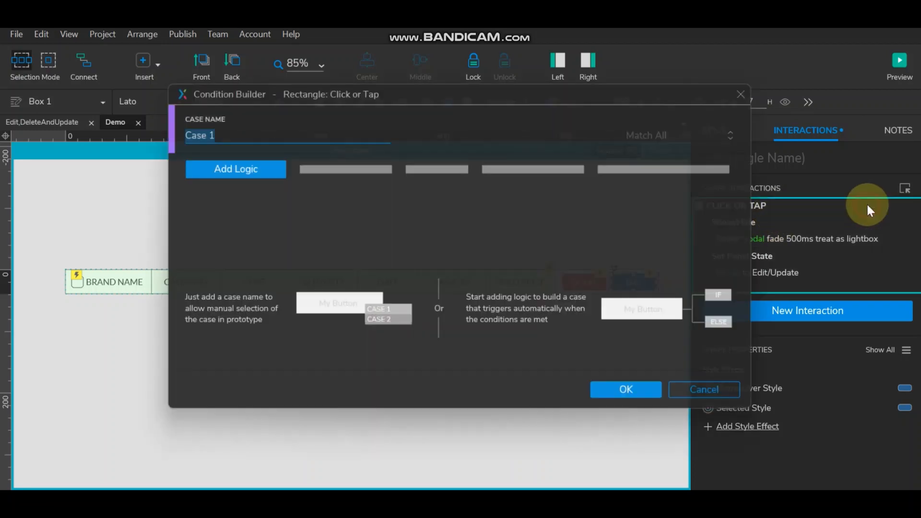
left_click(246, 168)
left_click(241, 170)
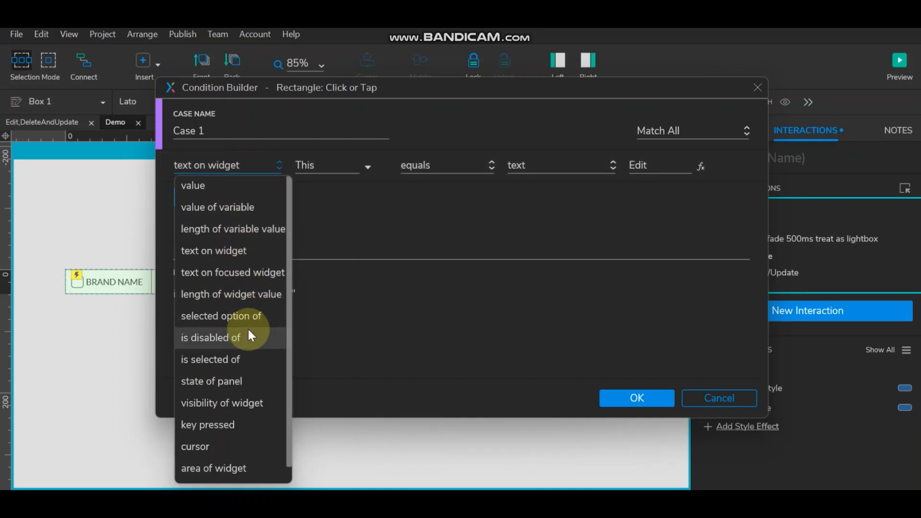
left_click(242, 363)
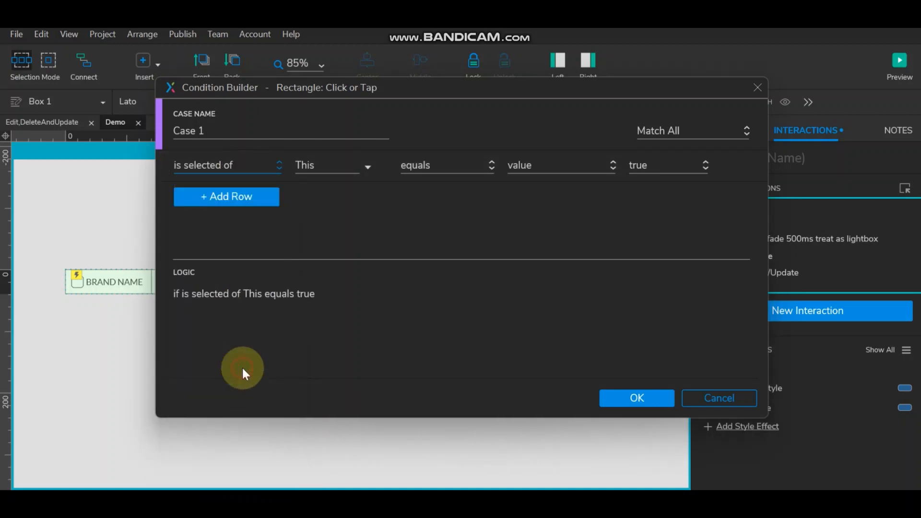
left_click(339, 164)
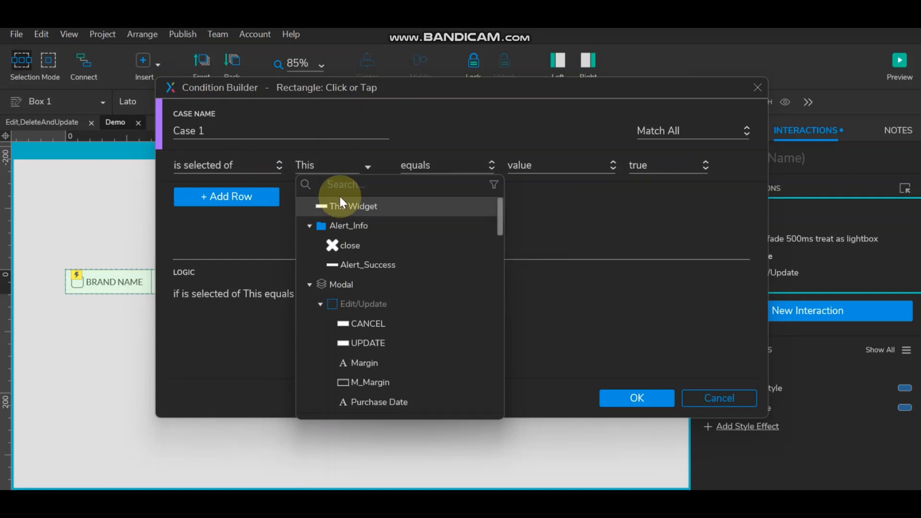
type("ch")
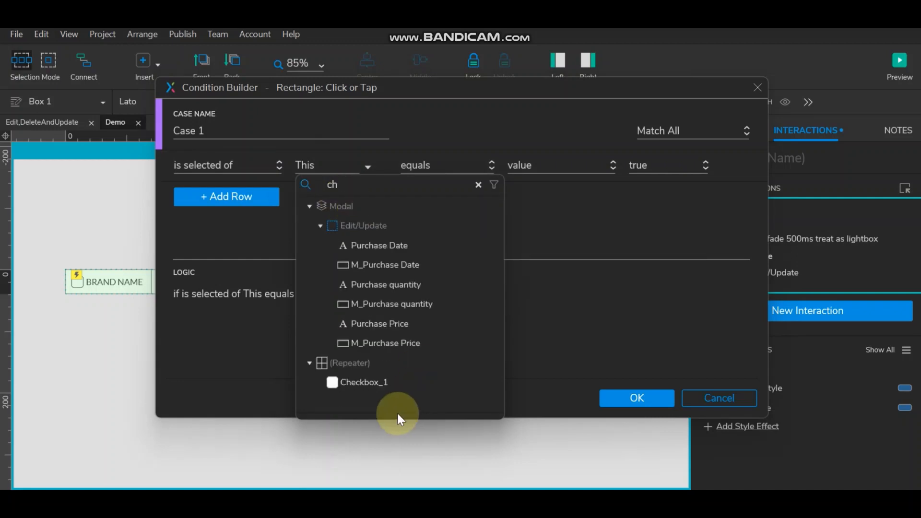
left_click(368, 381)
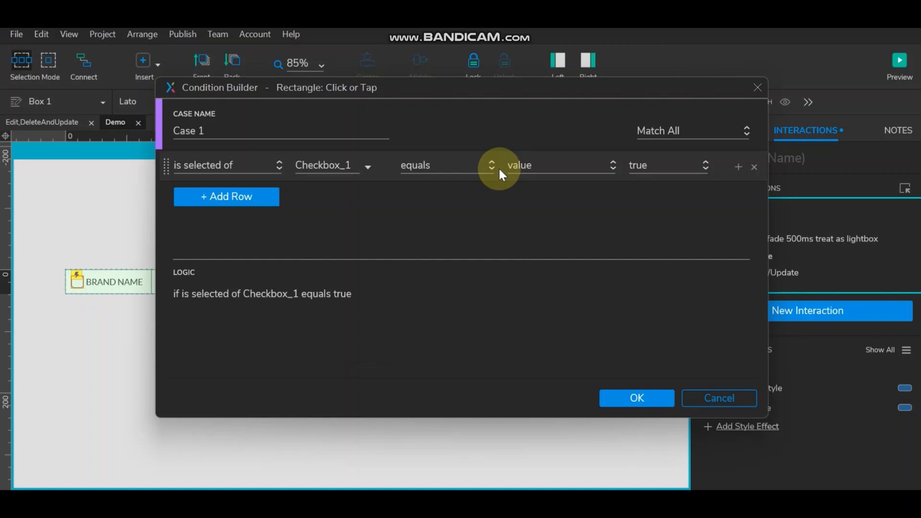
left_click(669, 168)
left_click(667, 169)
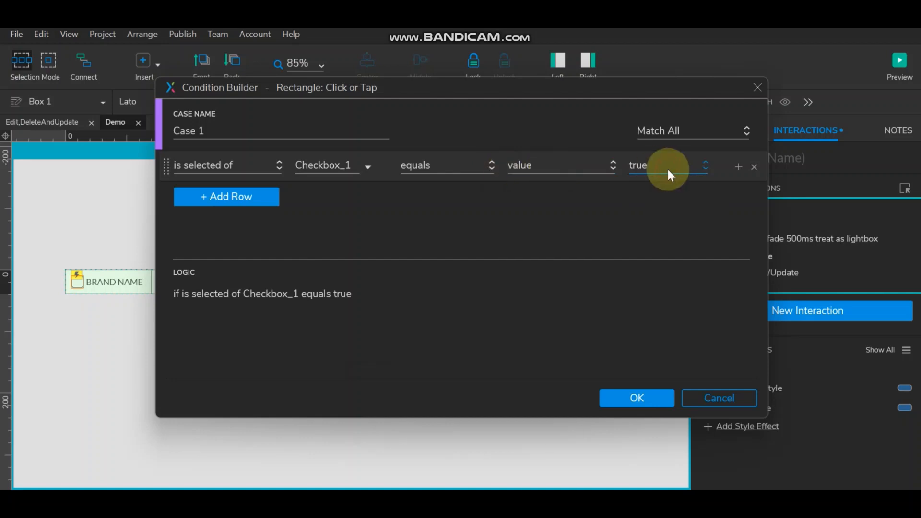
left_click(616, 403)
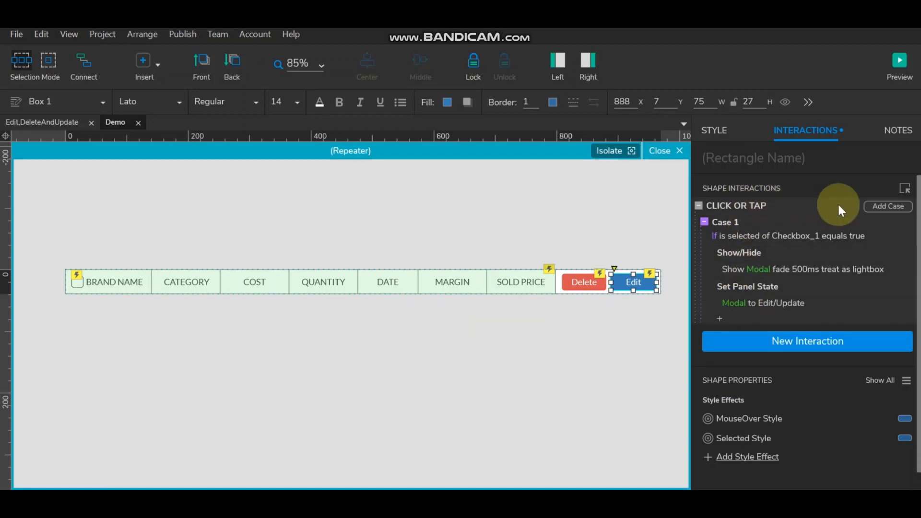
- Add Case 2 to the Edit button's Click or Tap event with the condition is selected of Checkbox_1 equals false
left_click(882, 206)
left_click(178, 171)
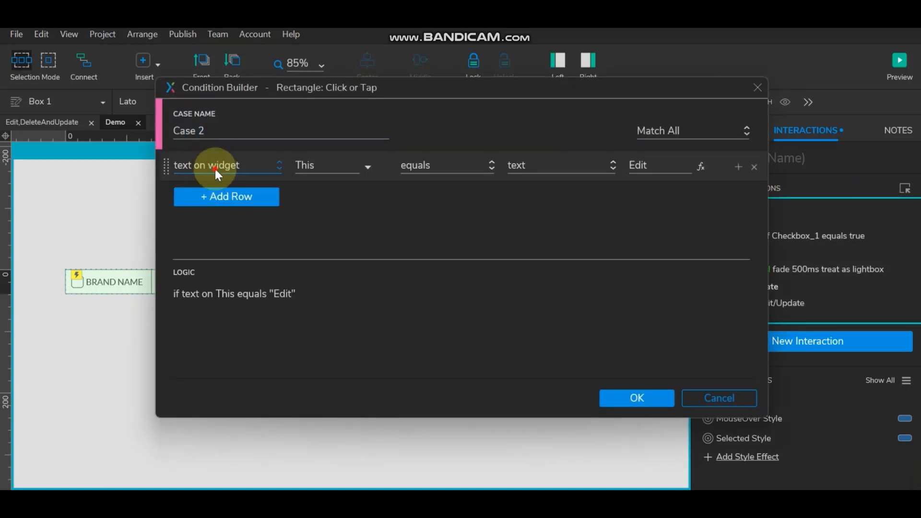
left_click(215, 168)
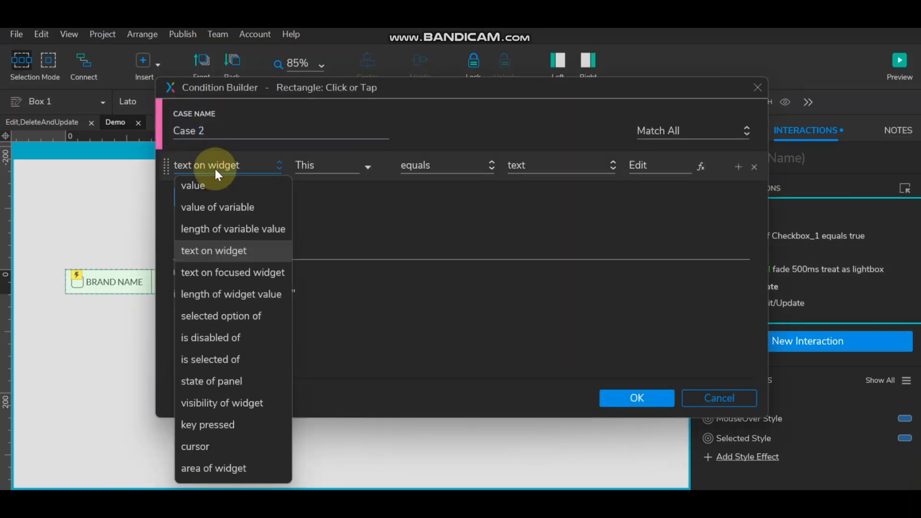
left_click(240, 357)
left_click(340, 166)
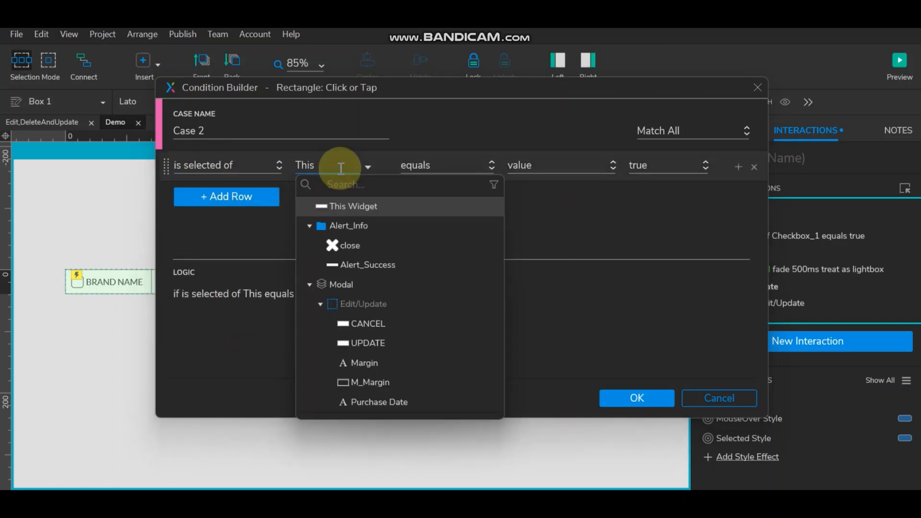
type("che")
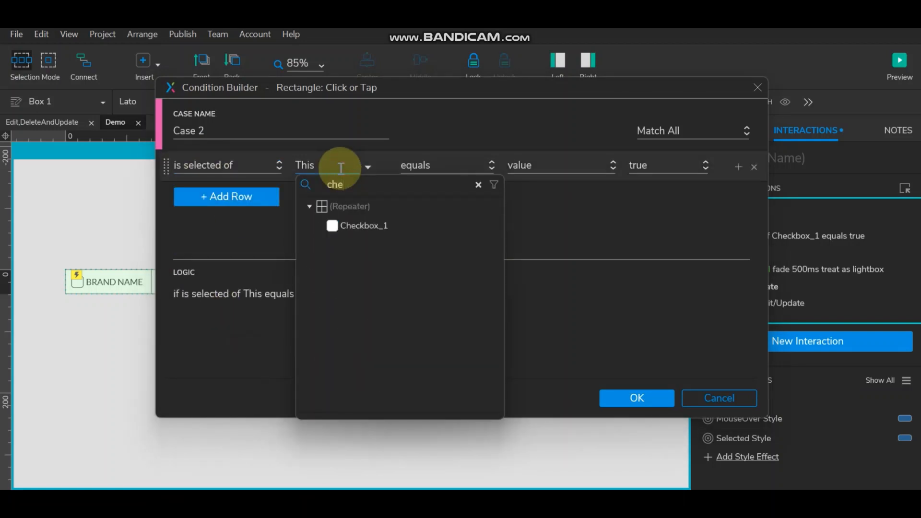
left_click(360, 226)
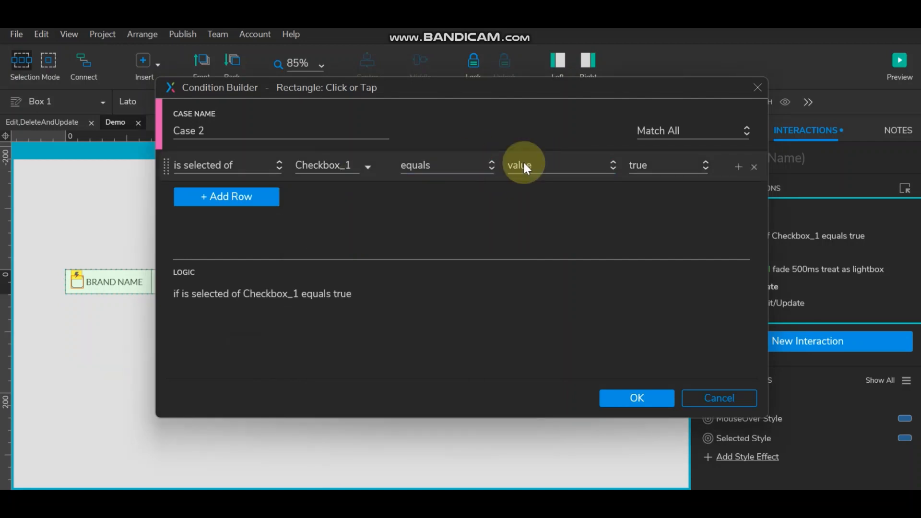
left_click(704, 165)
left_click(682, 205)
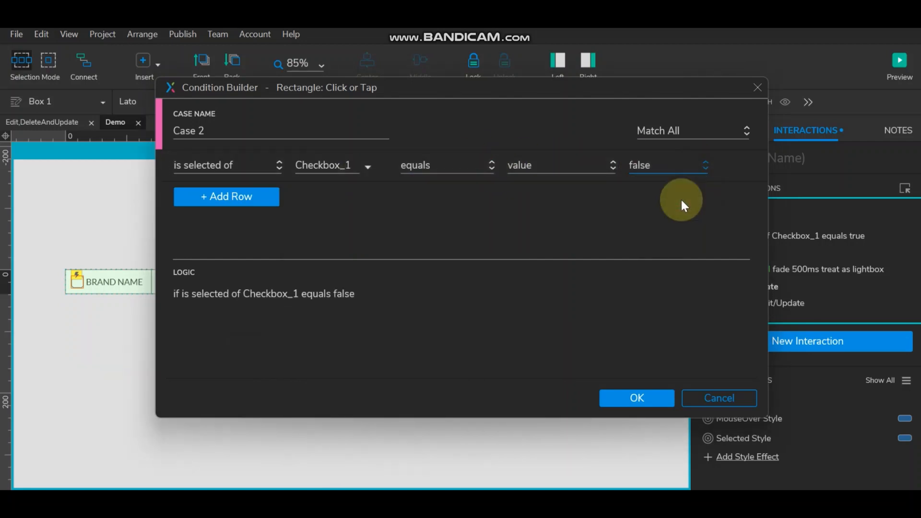
left_click(609, 396)
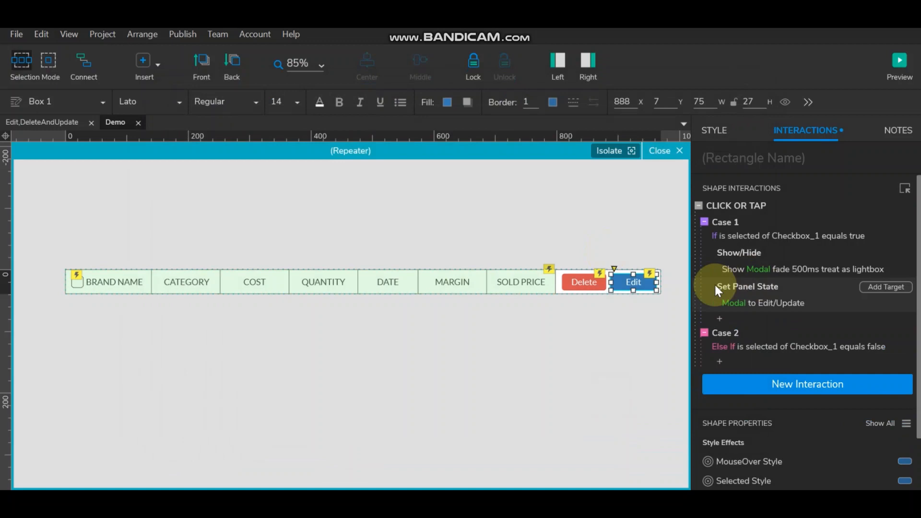
- Add a Show/Hide action to the Edit button's Case 2 that shows Alert_Info without animation
double_click(737, 328)
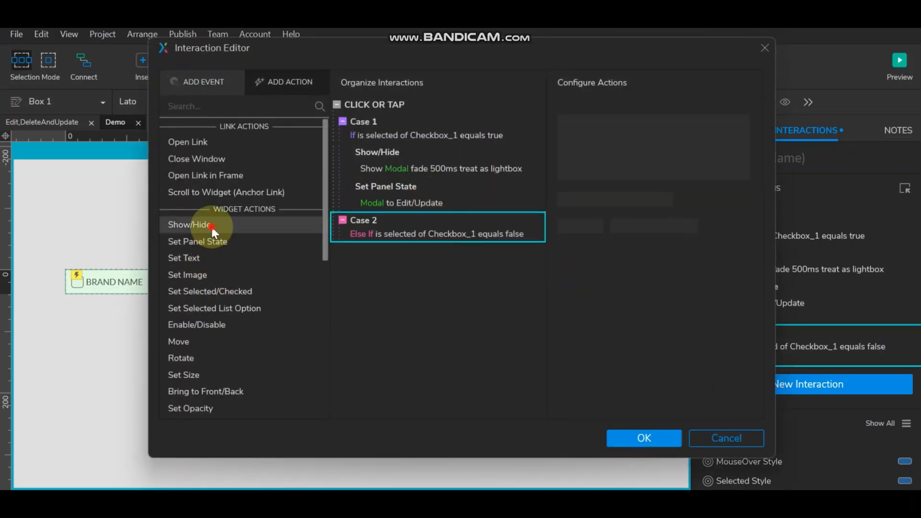
left_click(211, 224)
type("Alert_Info")
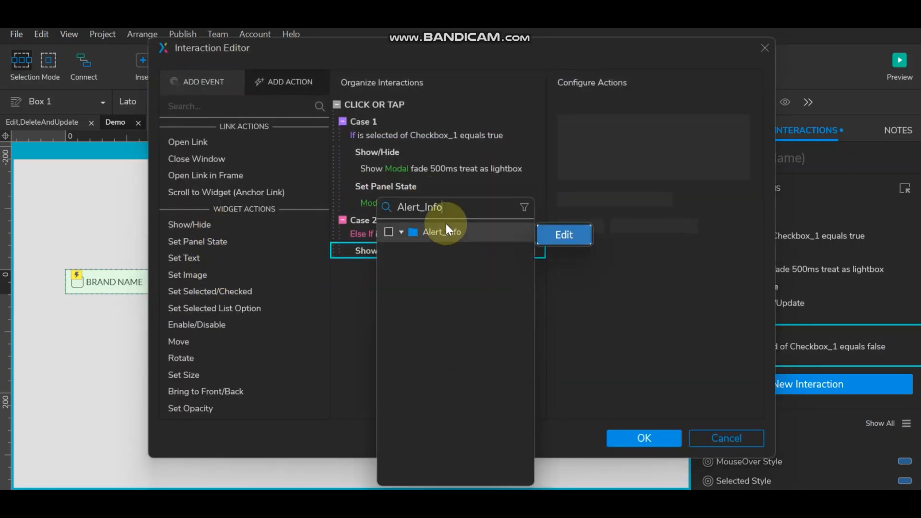
left_click(388, 231)
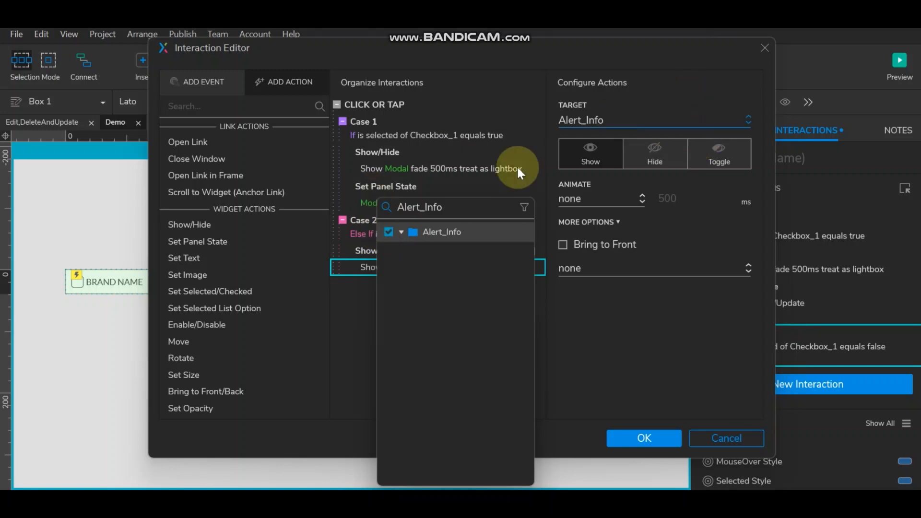
left_click(624, 356)
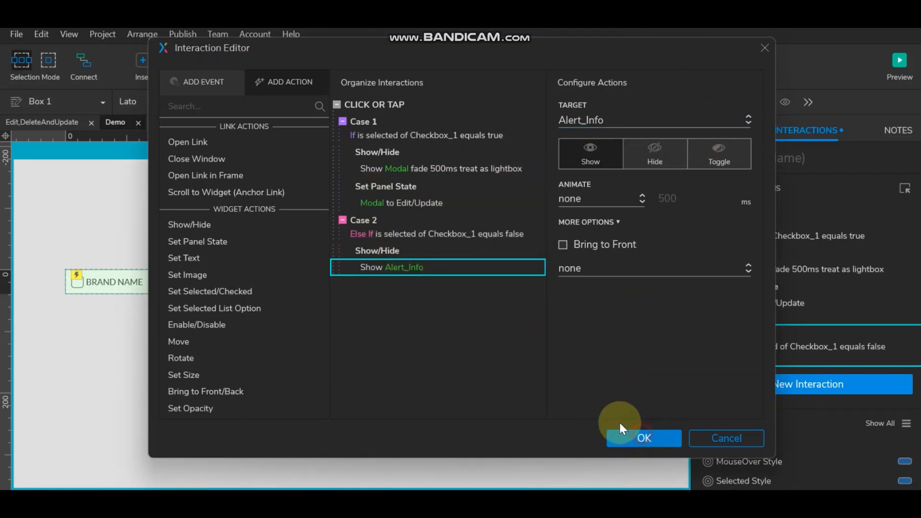
left_click(624, 434)
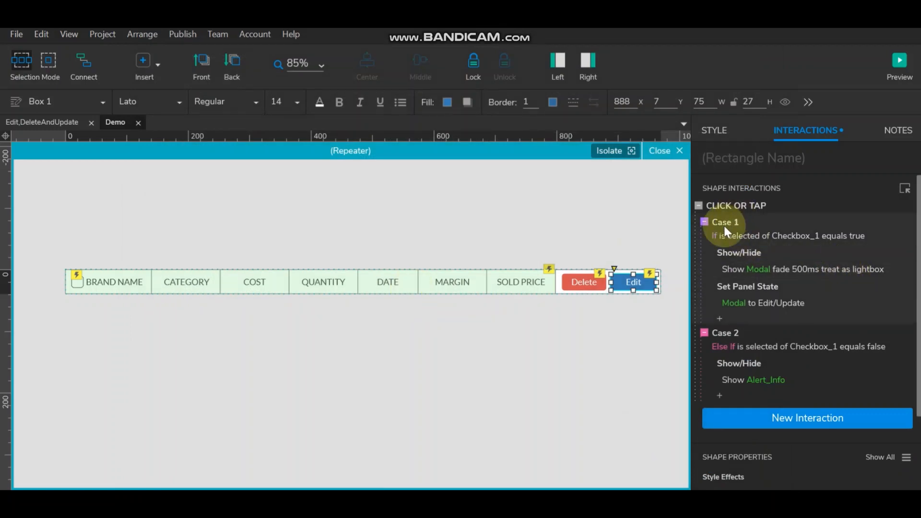
- Replace the Delete button's Click or Tap event with a copy of the Edit button's two-case event
left_click(595, 281)
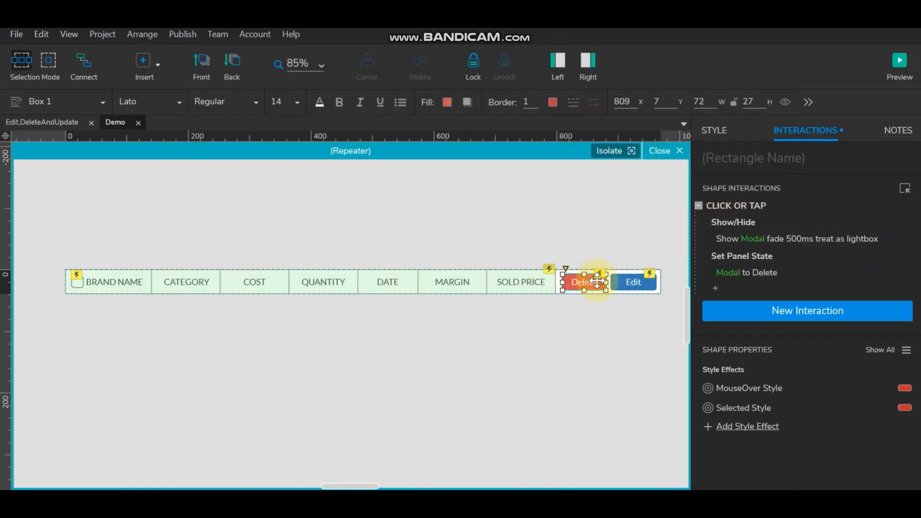
left_click(634, 282)
left_click(731, 205)
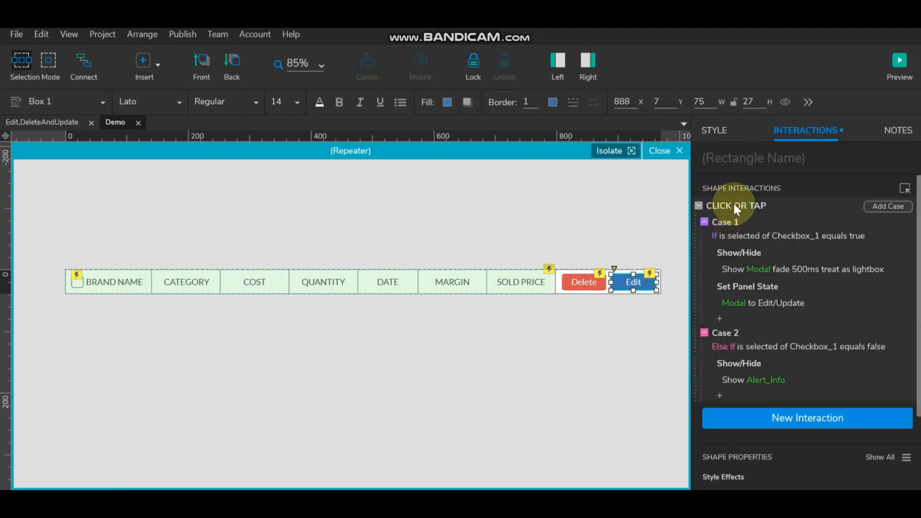
left_click(583, 281)
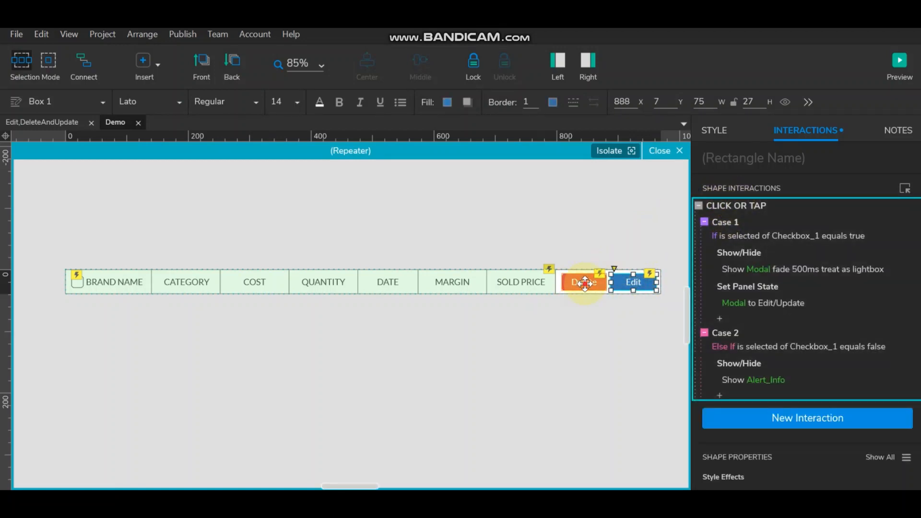
left_click(730, 205)
right_click(725, 206)
left_click(754, 229)
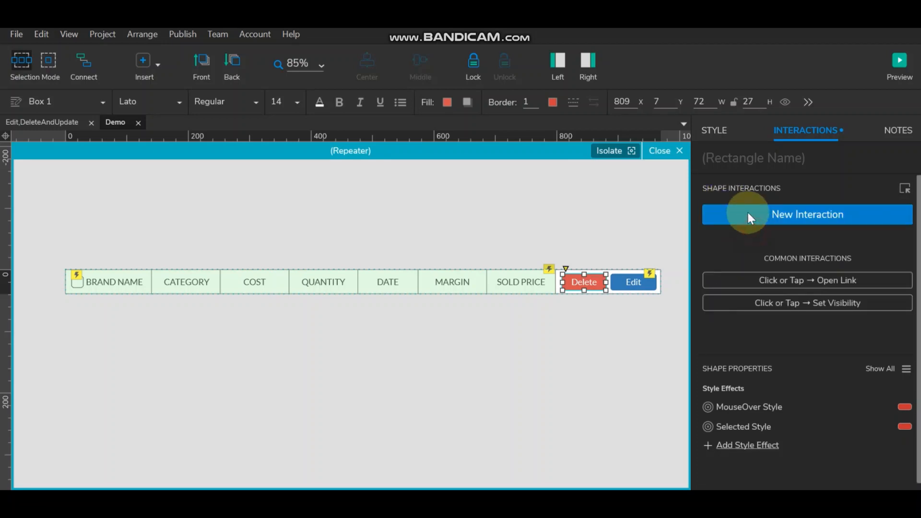
key("ctrl+v")
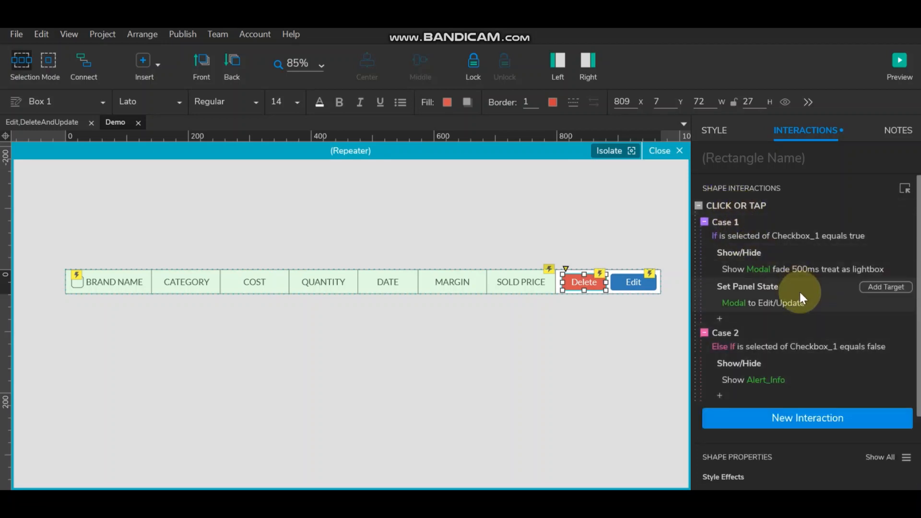
- Change the Delete button's Case 1 panel action so that Modal is set to the Delete state
left_click(763, 302)
left_click(755, 340)
left_click(758, 372)
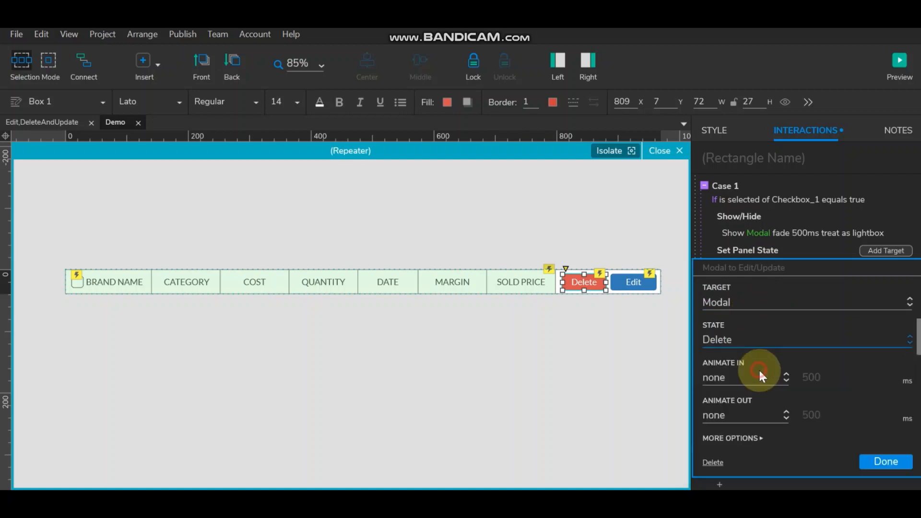
left_click(883, 453)
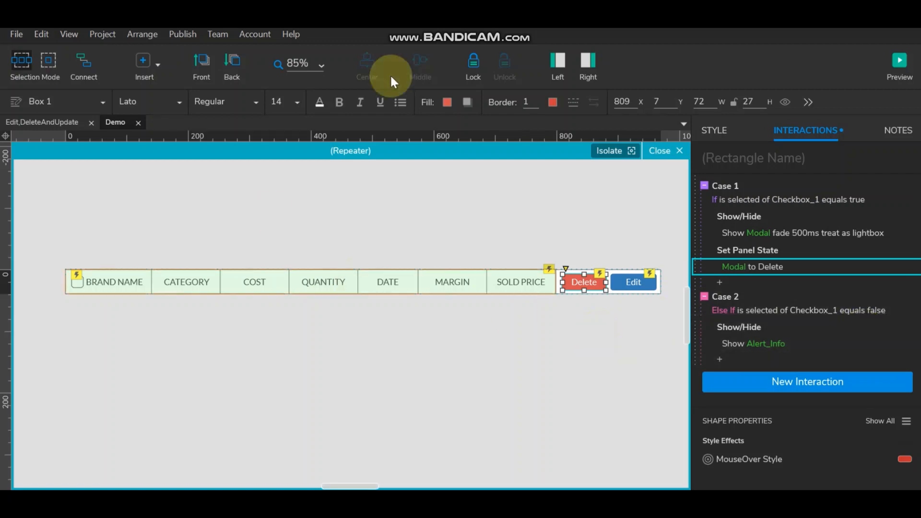
- Preview the page and test Edit and Delete on the unchecked LENEVO row, closing the alert in between
left_click(897, 61)
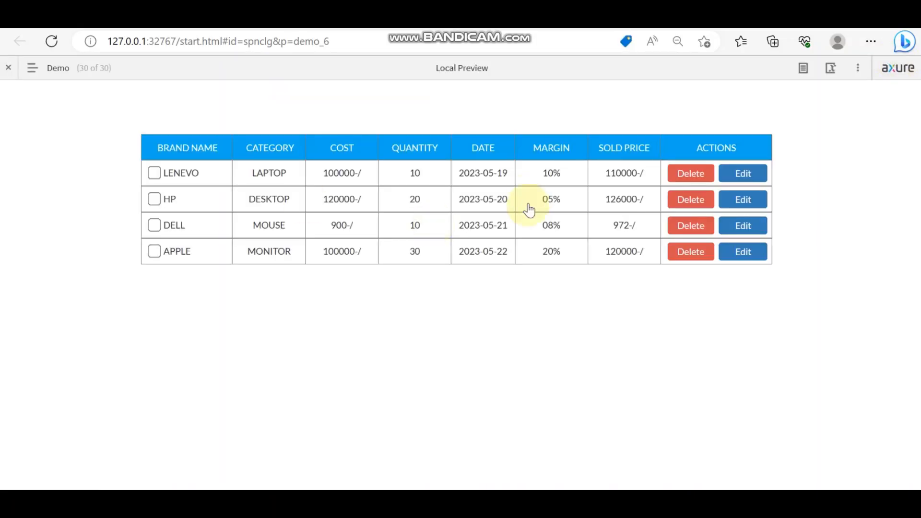
left_click(736, 174)
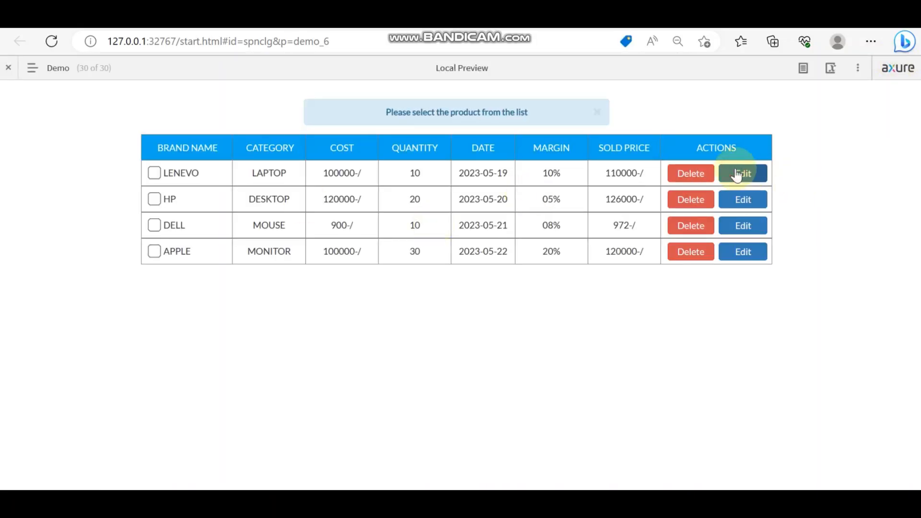
left_click(597, 113)
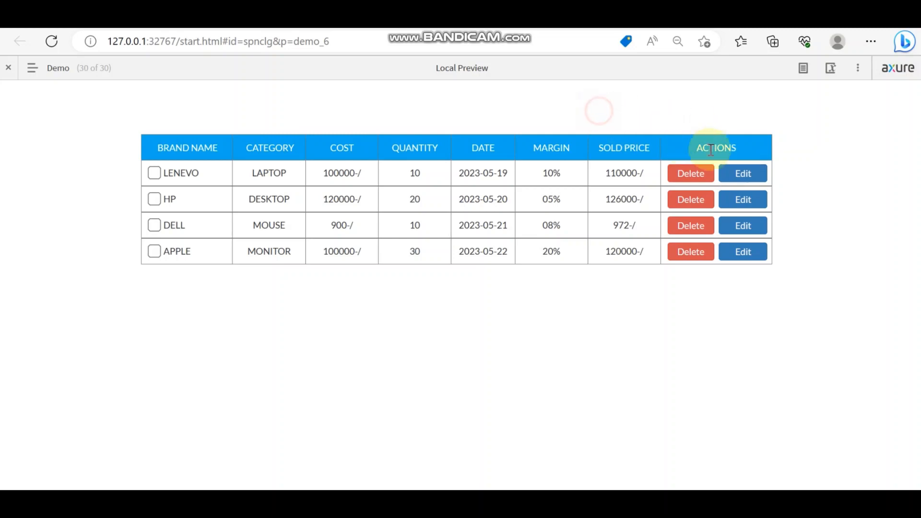
left_click(702, 178)
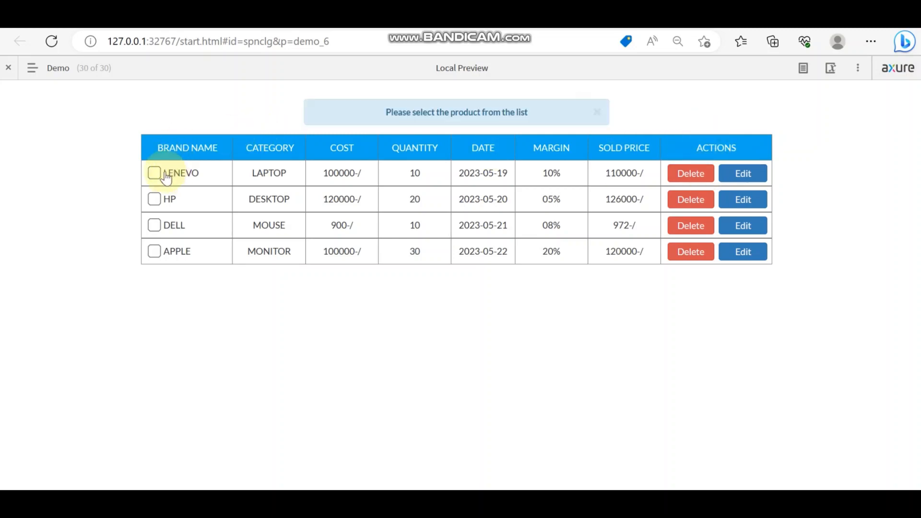
- Close the alert and test Edit on the checked LENEVO row, entering brand name MI and viewing the Category options
left_click(597, 112)
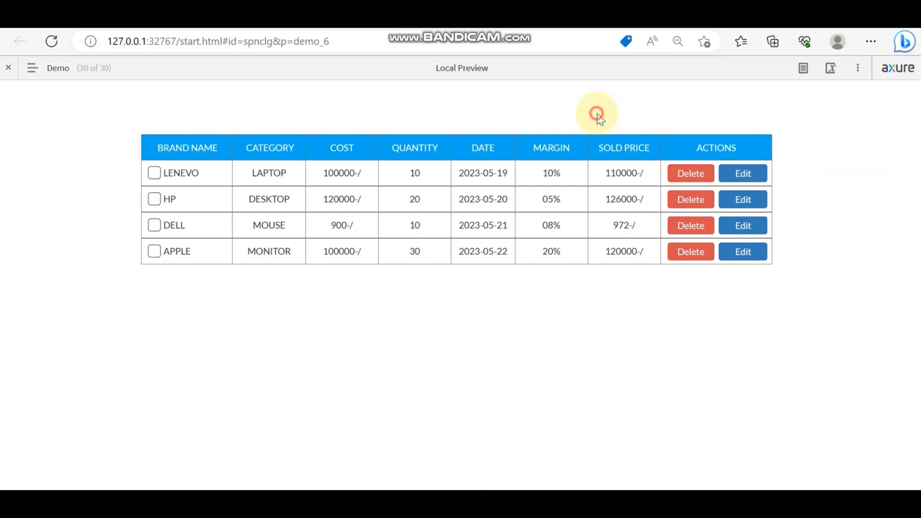
left_click(263, 181)
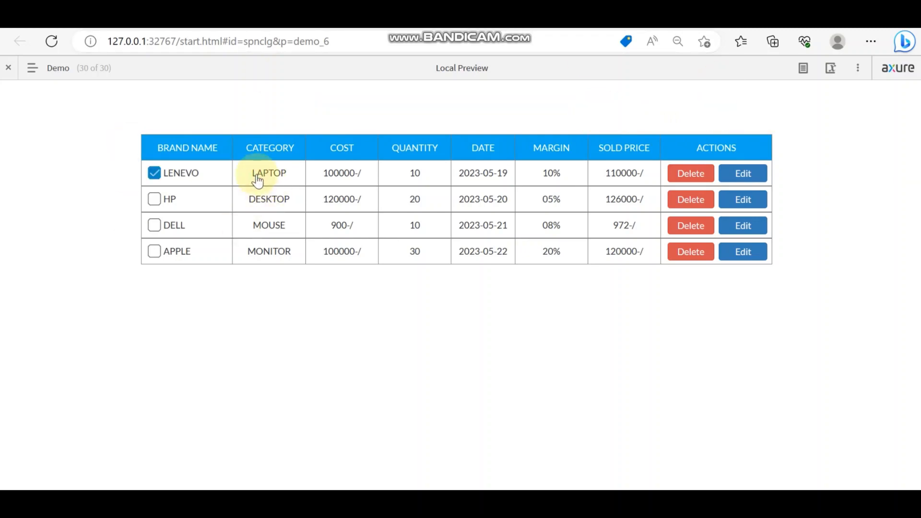
left_click(754, 175)
left_click(287, 268)
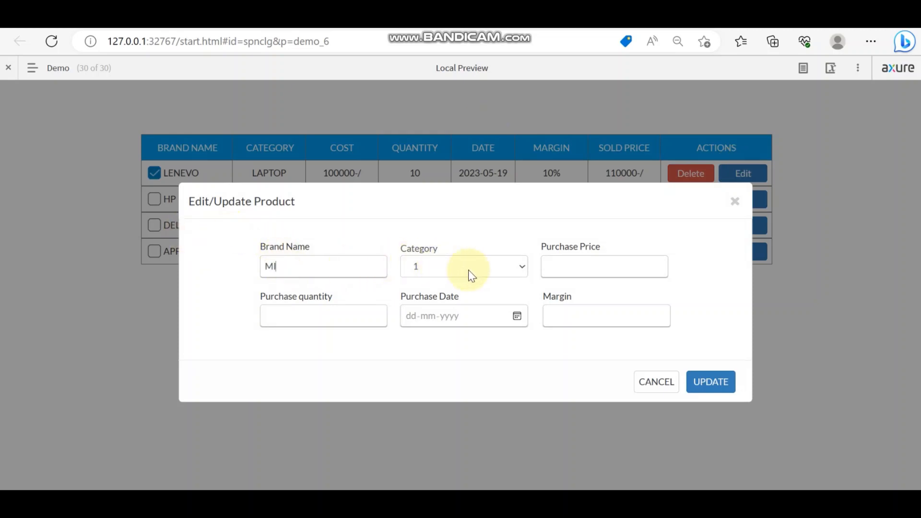
left_click(455, 270)
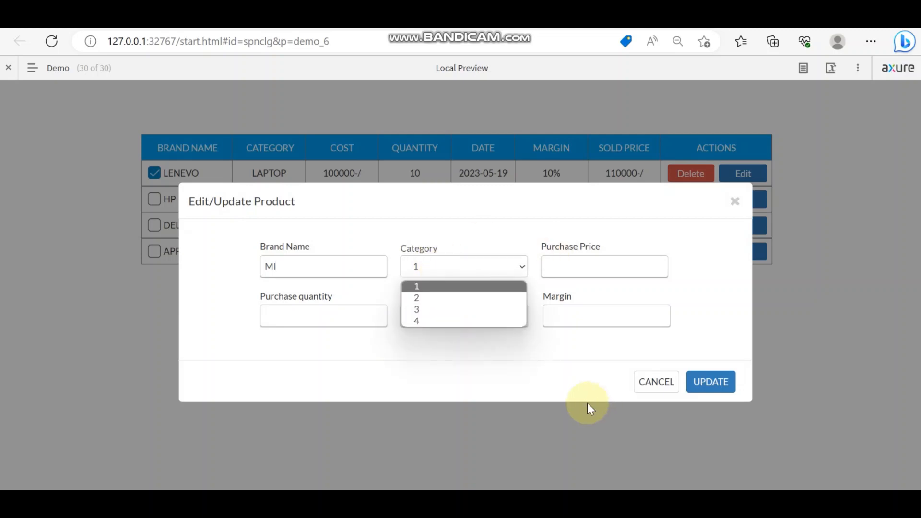
- In Axure, replace the options of the Category droplist in the Modal's Edit/Update state with Laptop, Desktop, Mouse and Keyboard
left_click(283, 501)
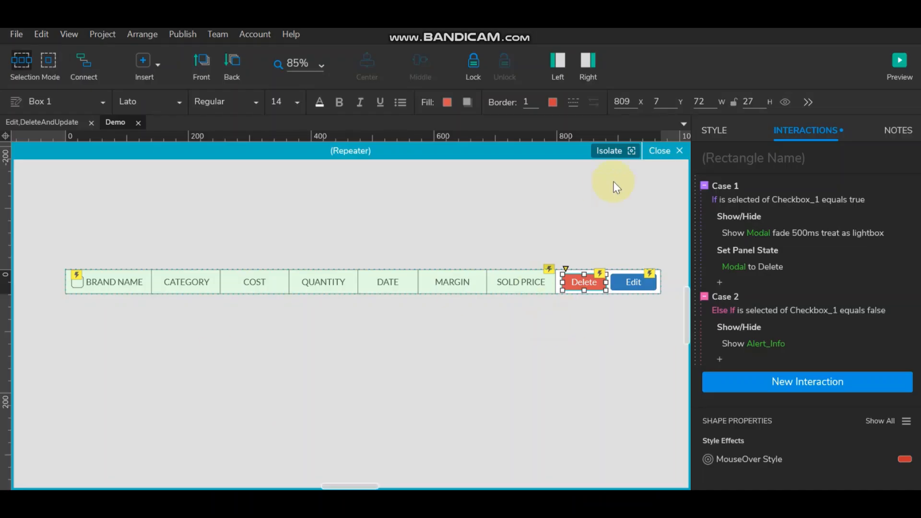
left_click(672, 151)
double_click(403, 420)
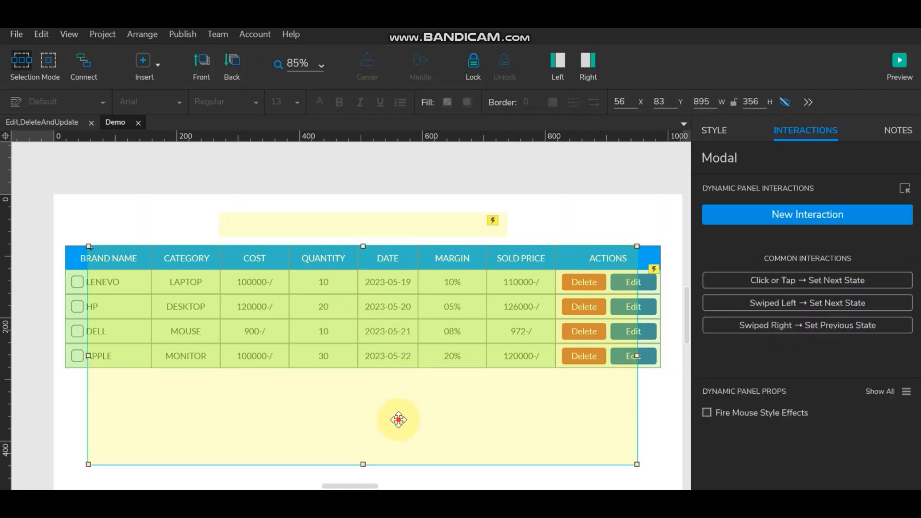
double_click(360, 332)
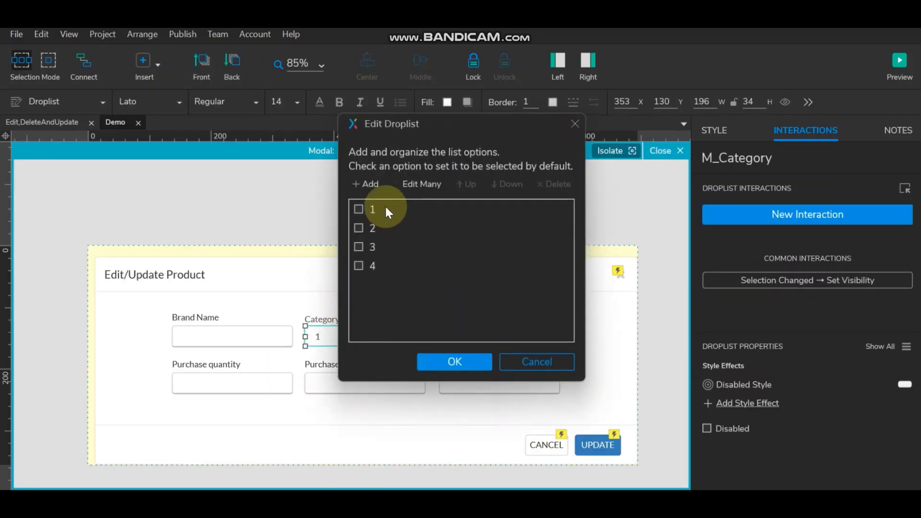
left_click(420, 186)
left_click(383, 163)
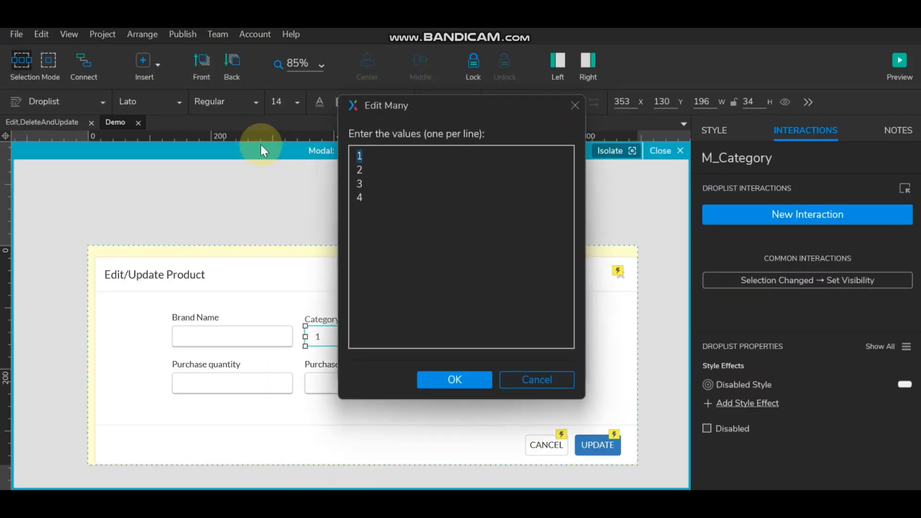
type("Laptop")
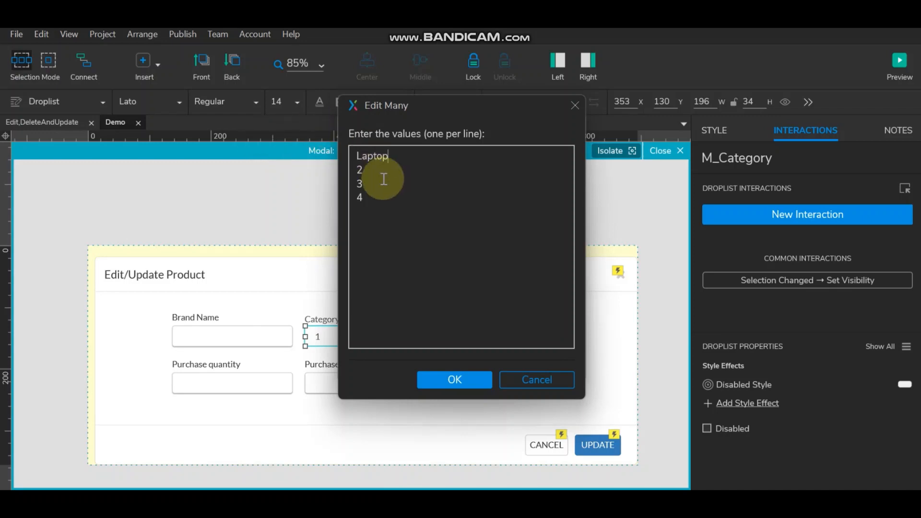
double_click(375, 169)
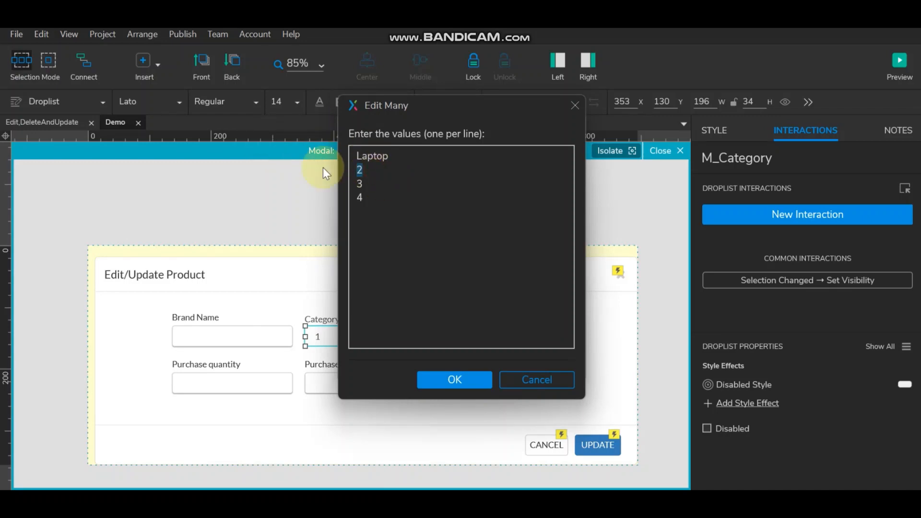
type("Desktop")
double_click(366, 183)
type("Mouse")
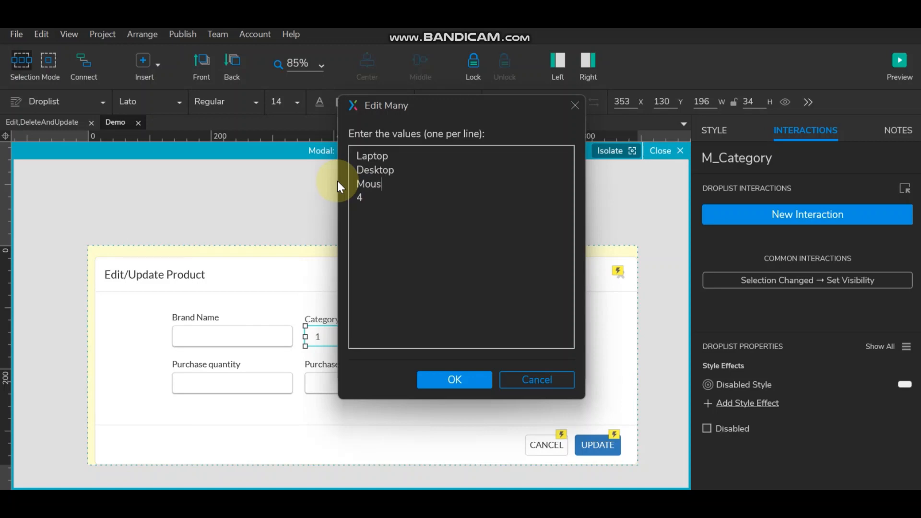
double_click(367, 196)
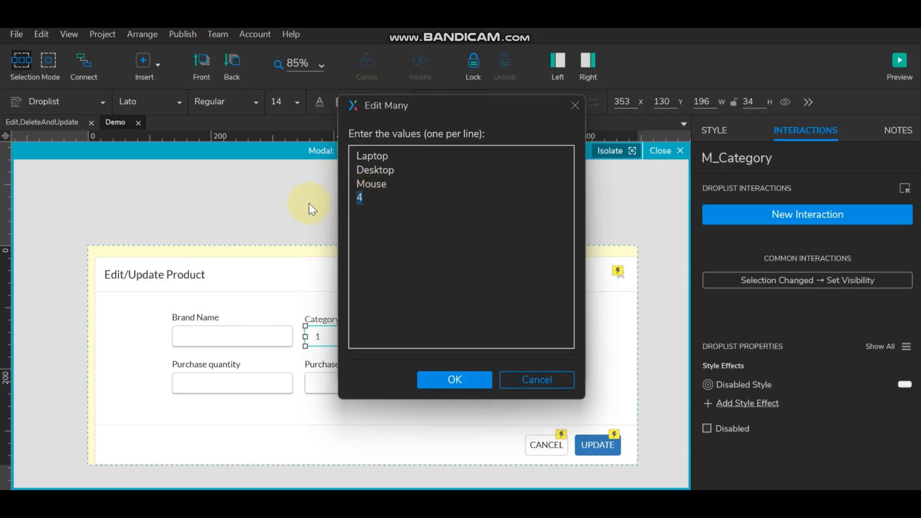
type("Keyboard")
left_click(464, 376)
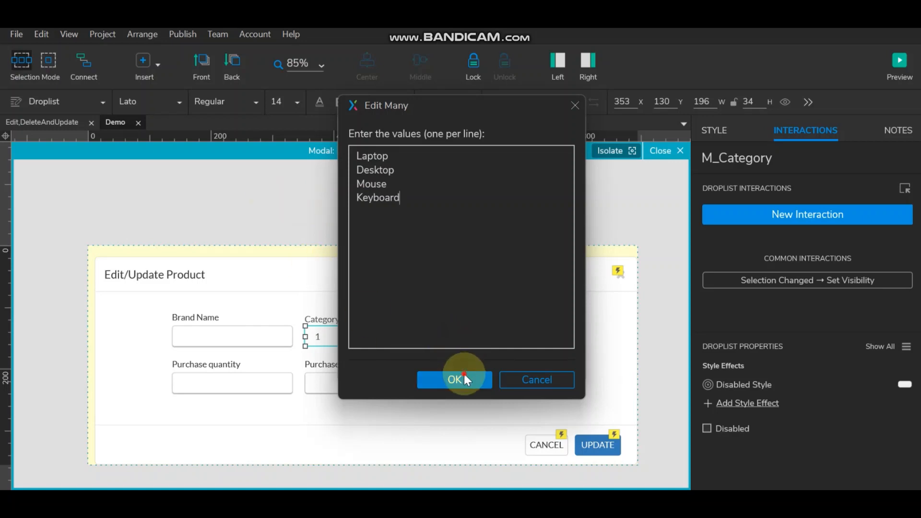
left_click(452, 363)
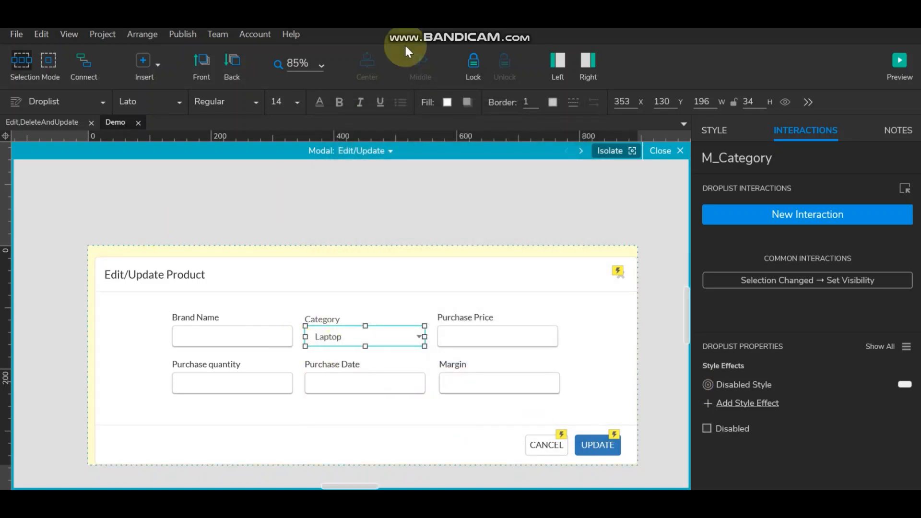
- Preview the page and edit the checked LENEVO row with brand name MI, category Desktop, purchase price 100000 and quantity 2
left_click(901, 61)
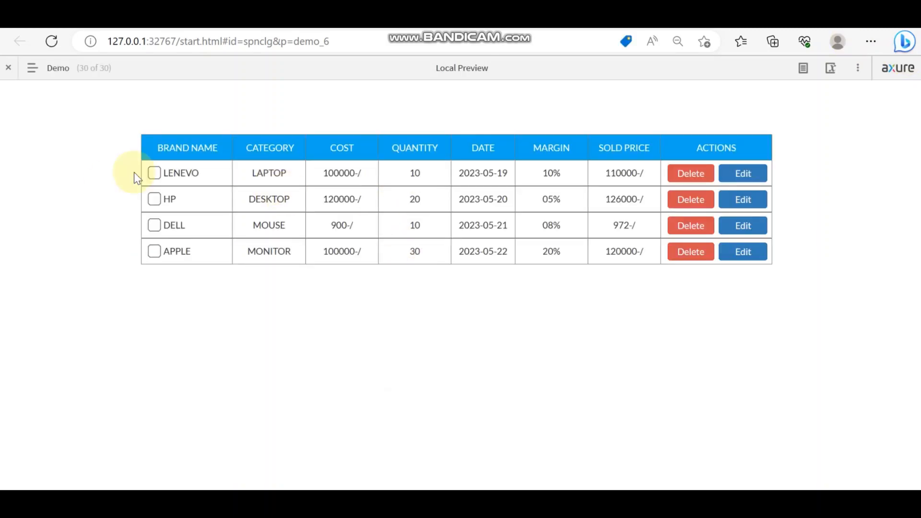
left_click(199, 179)
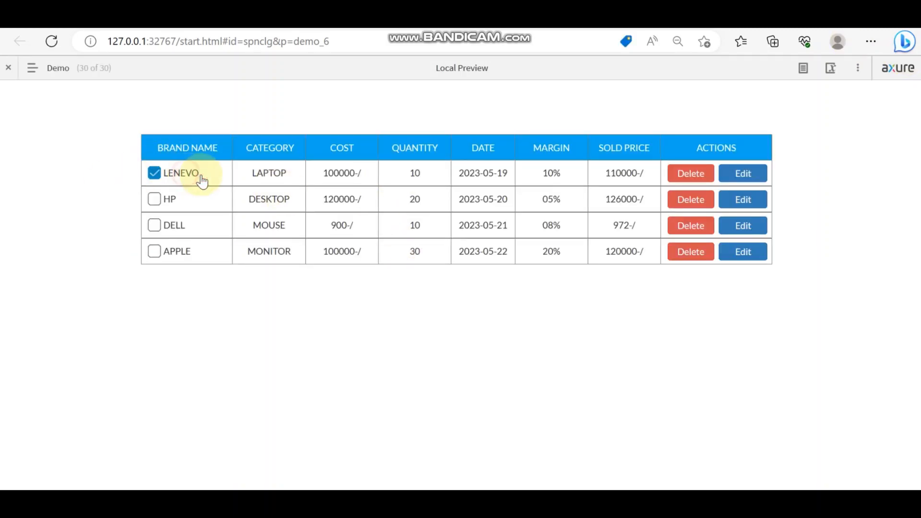
left_click(753, 174)
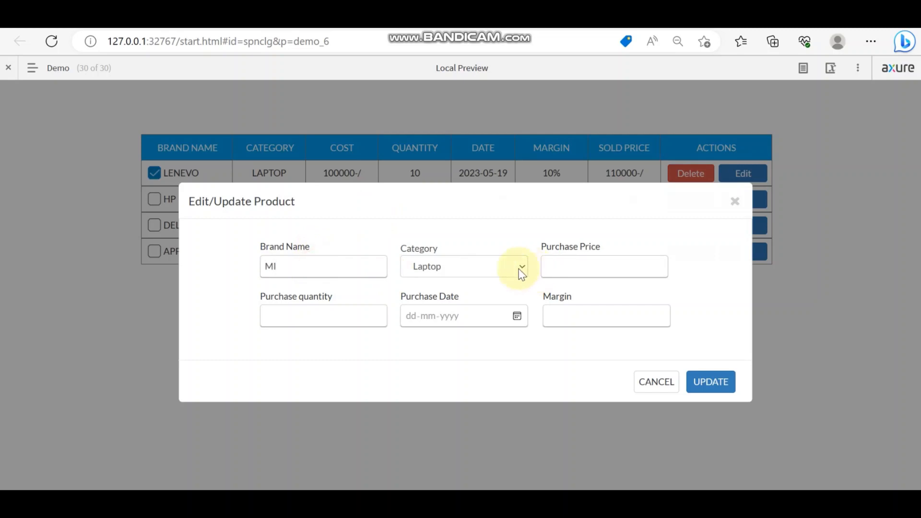
left_click(463, 265)
left_click(463, 296)
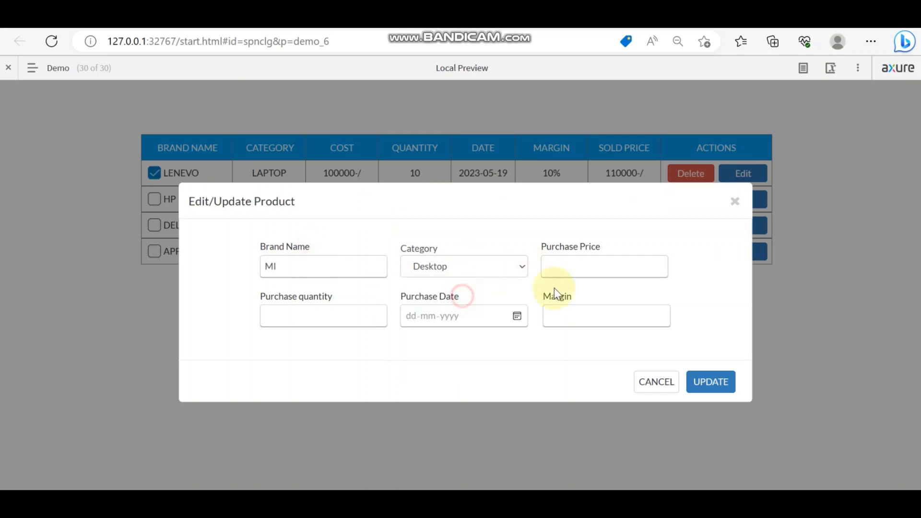
left_click(456, 262)
left_click(600, 264)
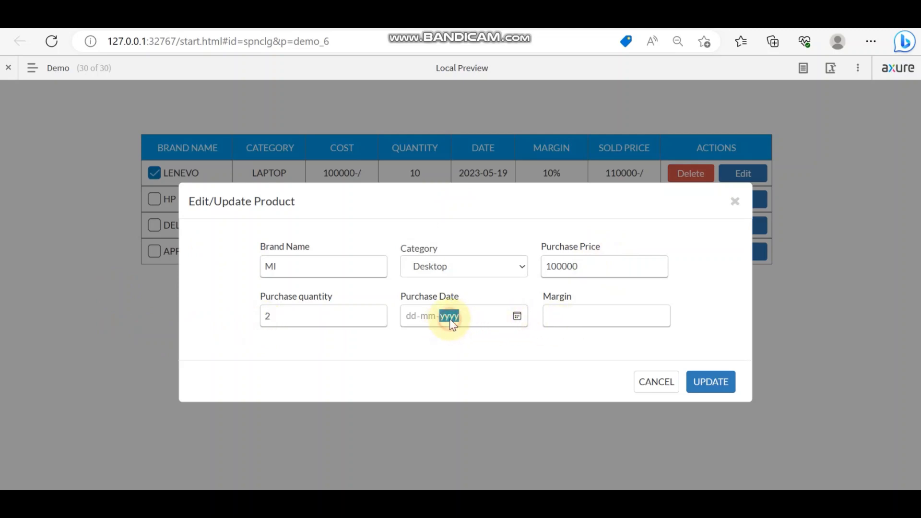
- Set the purchase date to 26-05-2023 and the margin to 10, then submit the product update and close the success dialog
left_click(517, 315)
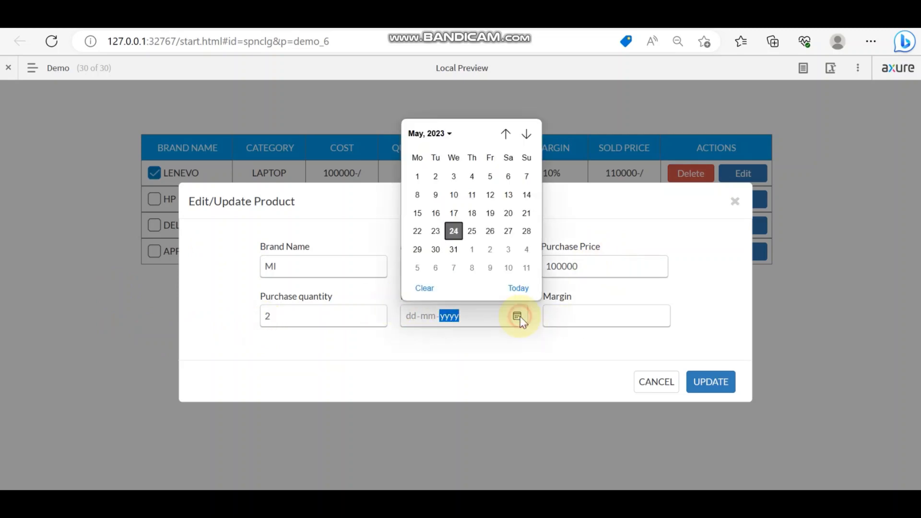
left_click(489, 235)
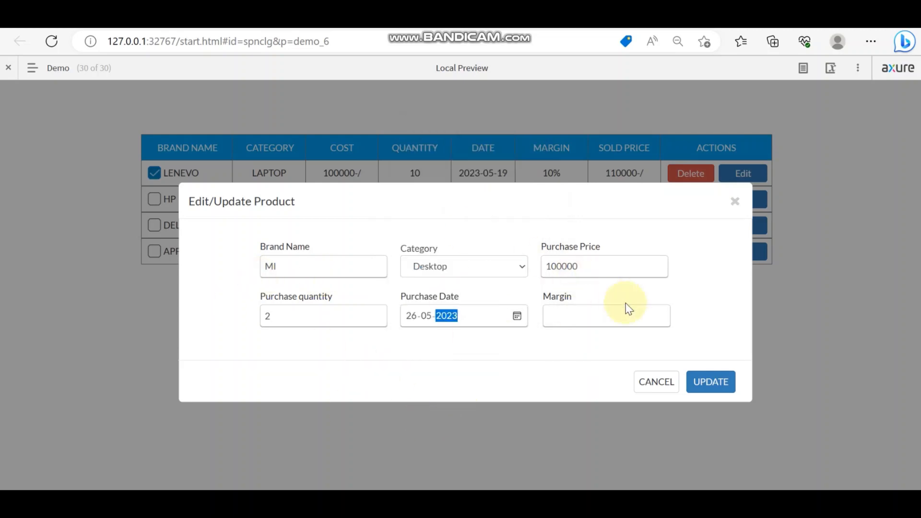
left_click(605, 315)
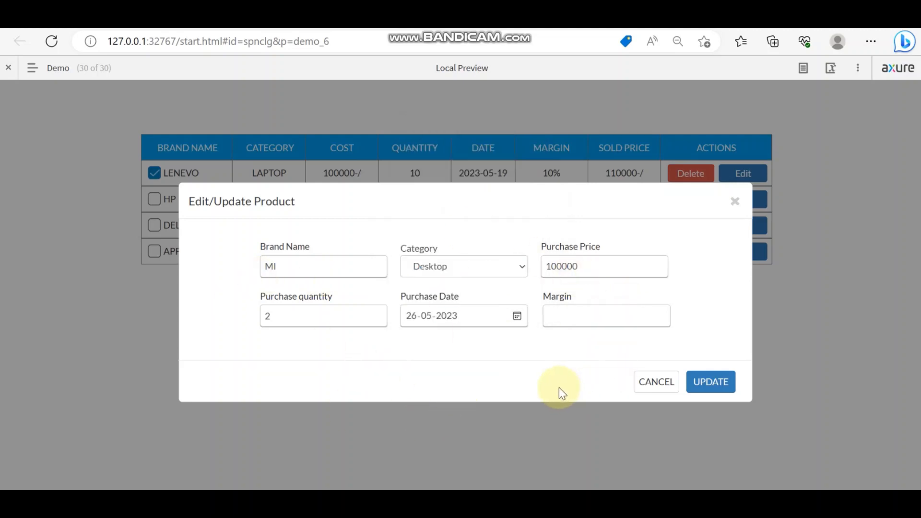
type("10")
left_click(710, 382)
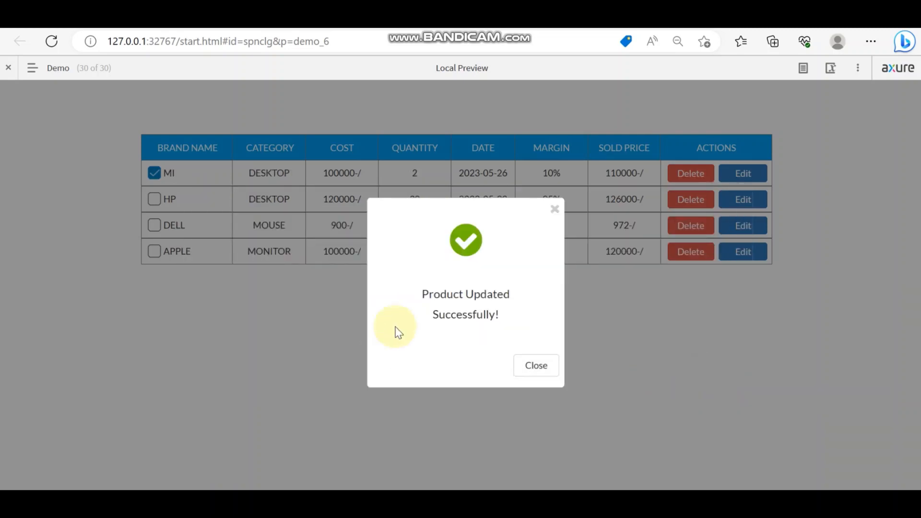
left_click(537, 367)
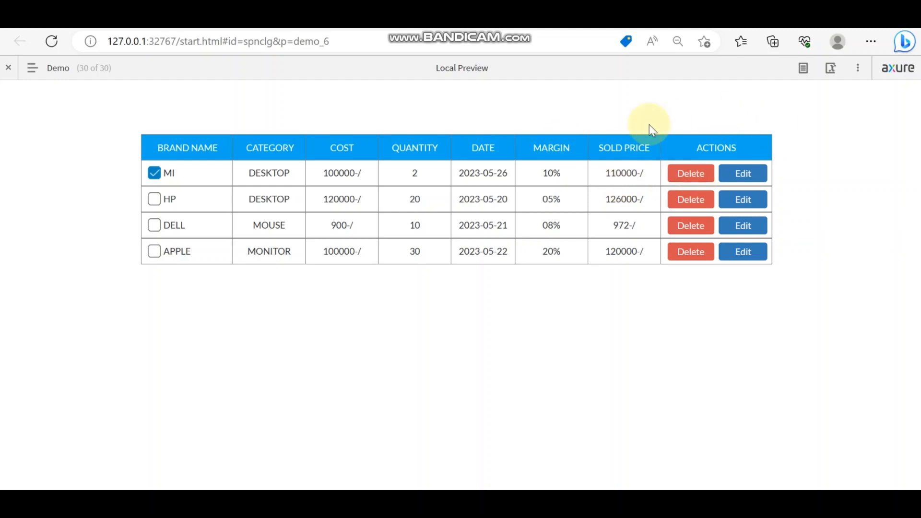
- Delete the checked MI row, and test Edit on the unchecked HP row, closing the alert
left_click(693, 169)
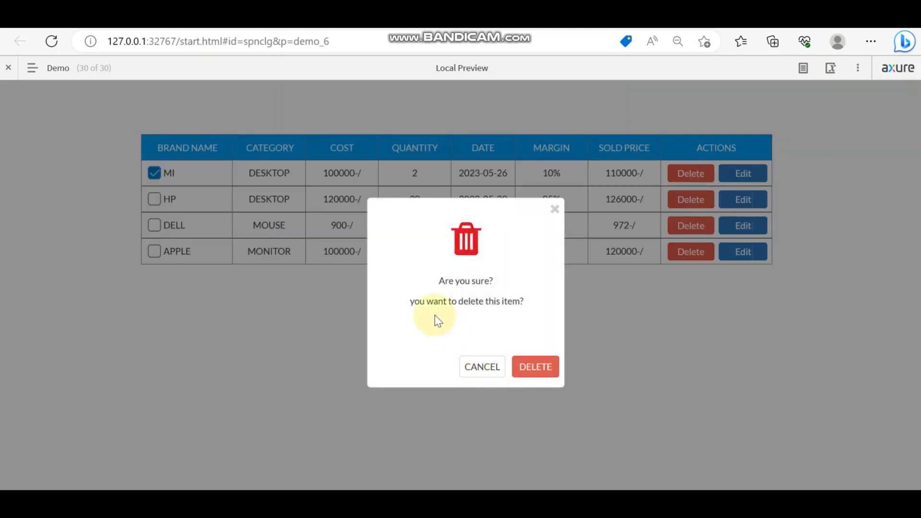
left_click(540, 365)
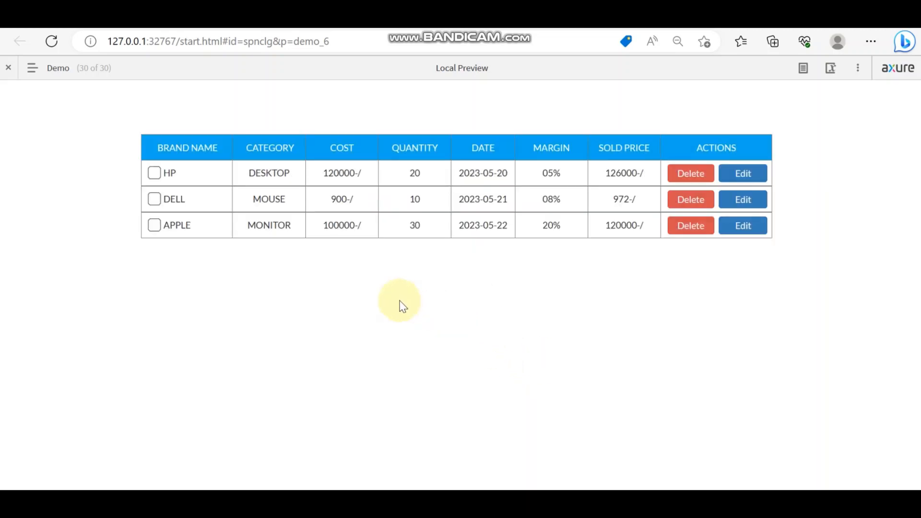
left_click(748, 175)
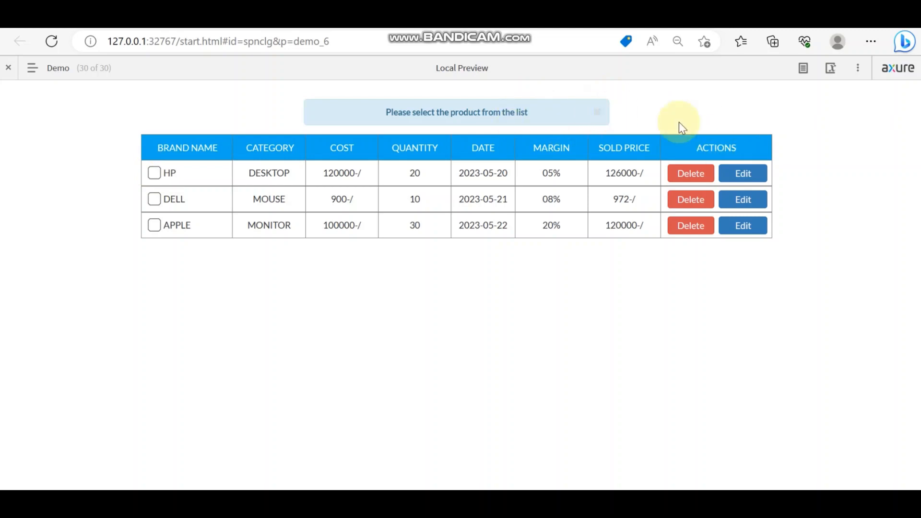
left_click(596, 113)
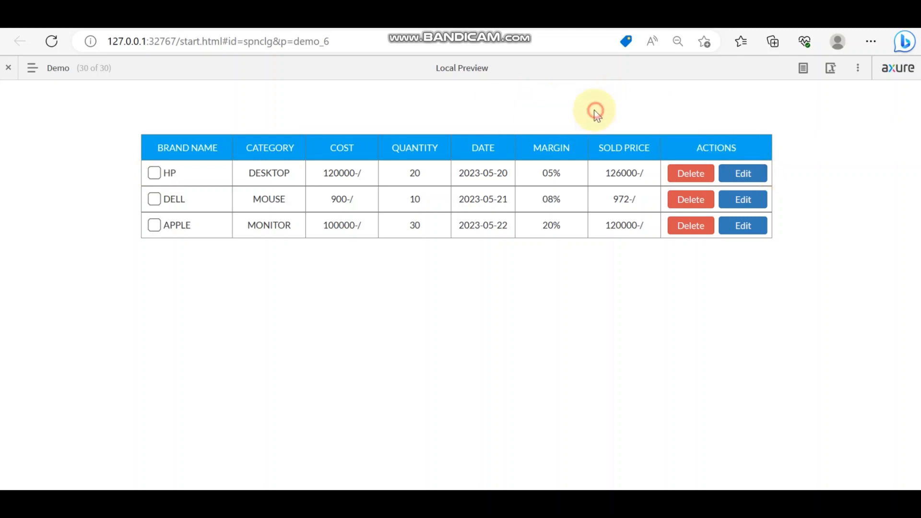
- Test the HP row's checkbox by selecting and clearing it several times
left_click(198, 168)
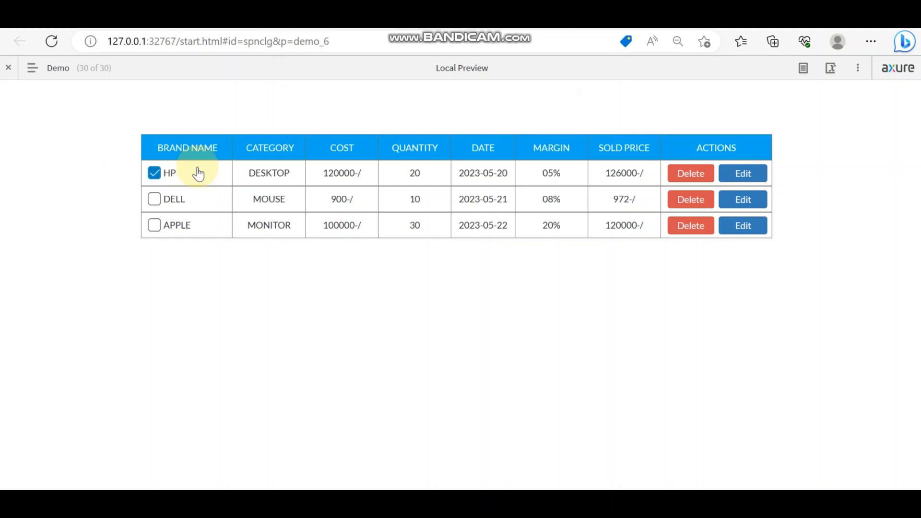
left_click(197, 173)
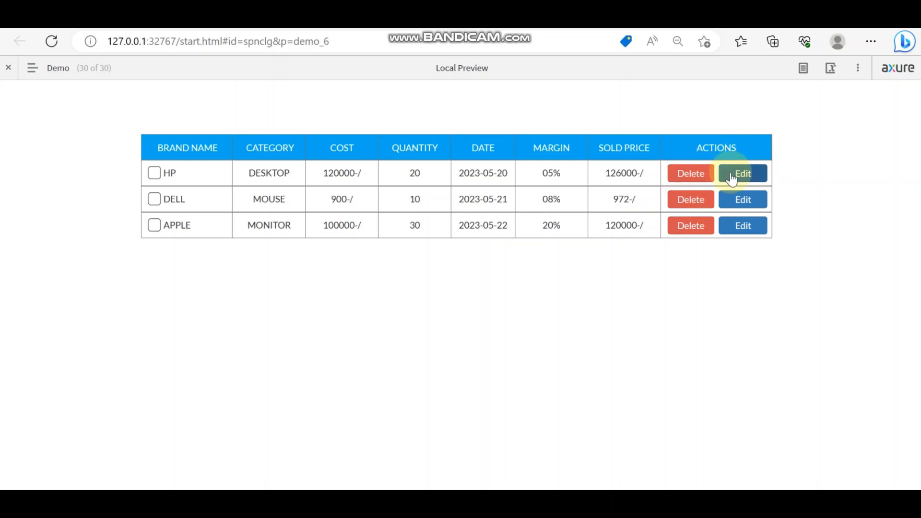
left_click(201, 174)
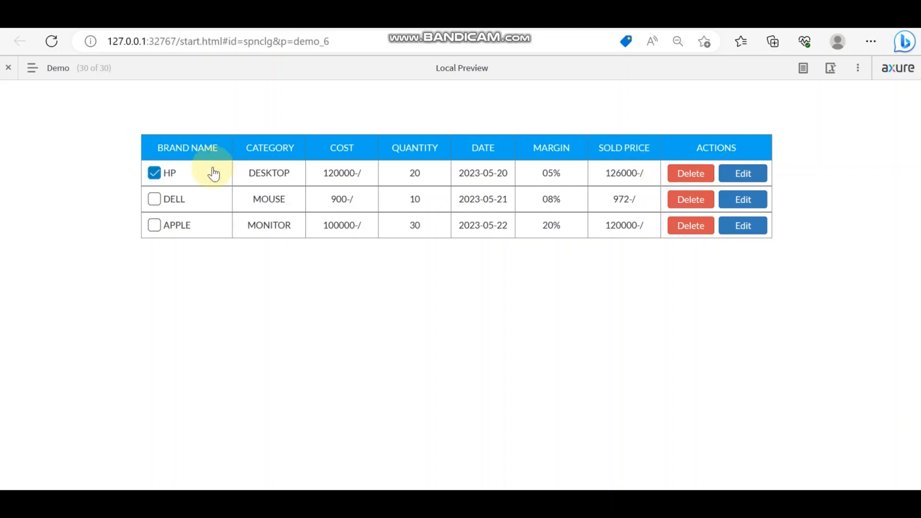
left_click(197, 174)
left_click(197, 173)
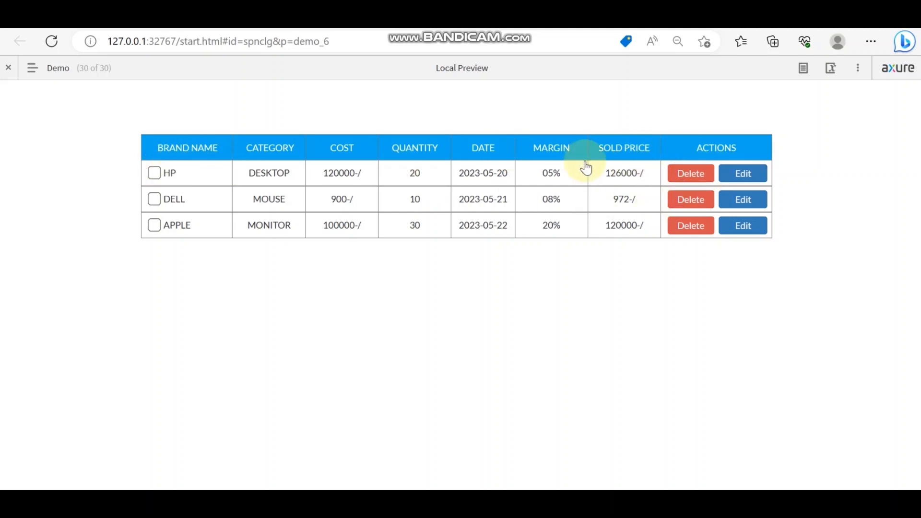
- Switch from the browser preview to Axure RP, close the modal's editing view and open the repeater's row template with its Delete button selected
key("alt+Tab")
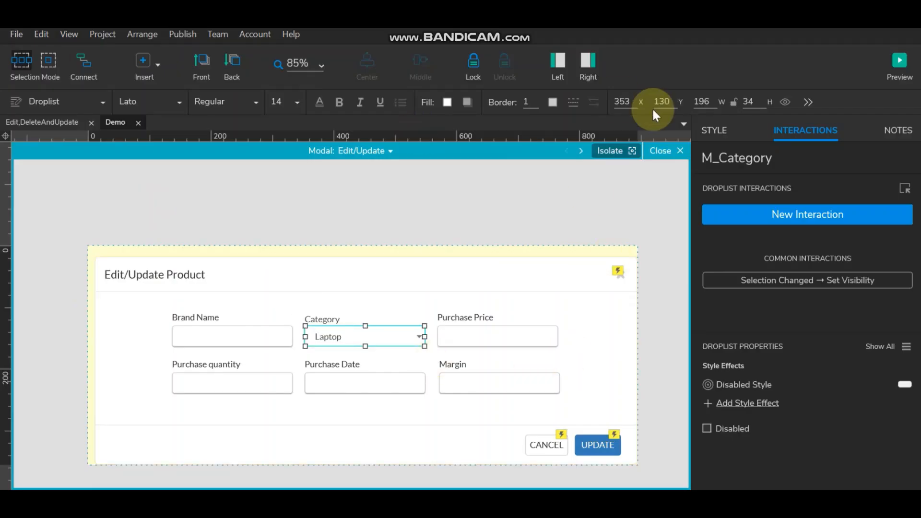
left_click(668, 147)
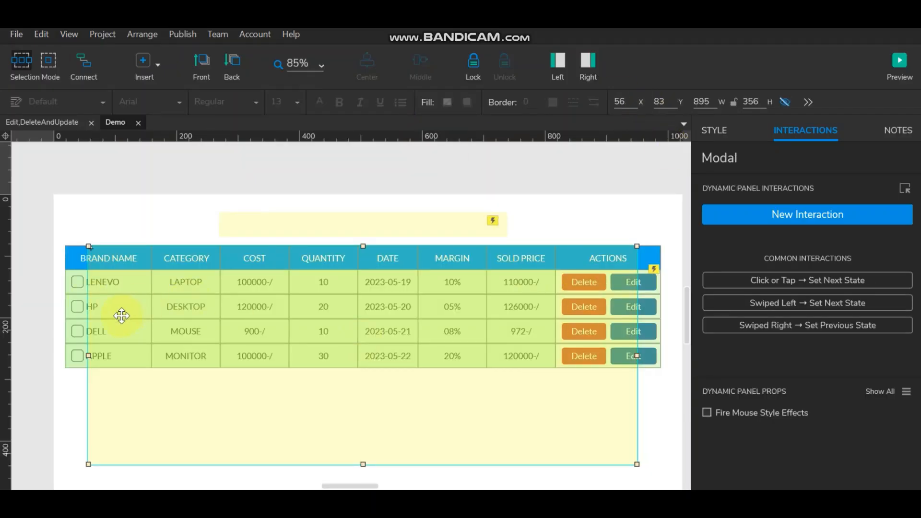
double_click(72, 302)
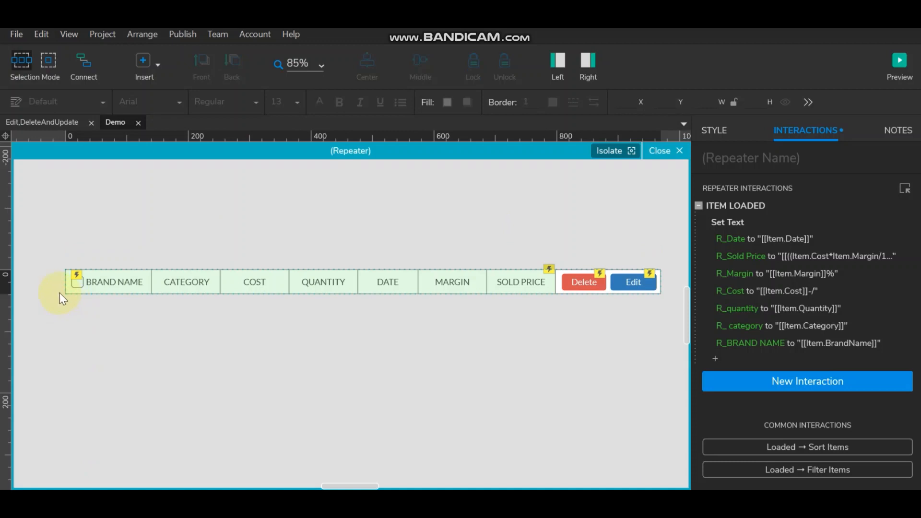
left_click(582, 281)
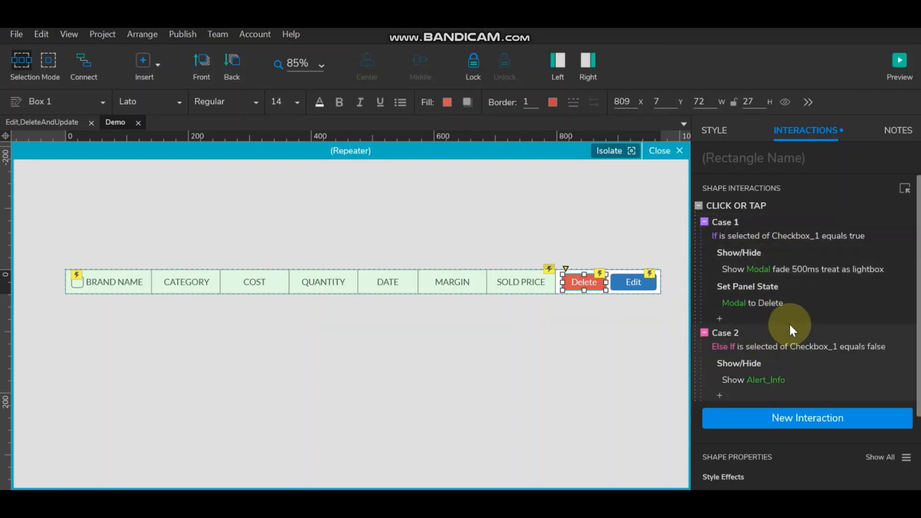
right_click(643, 284)
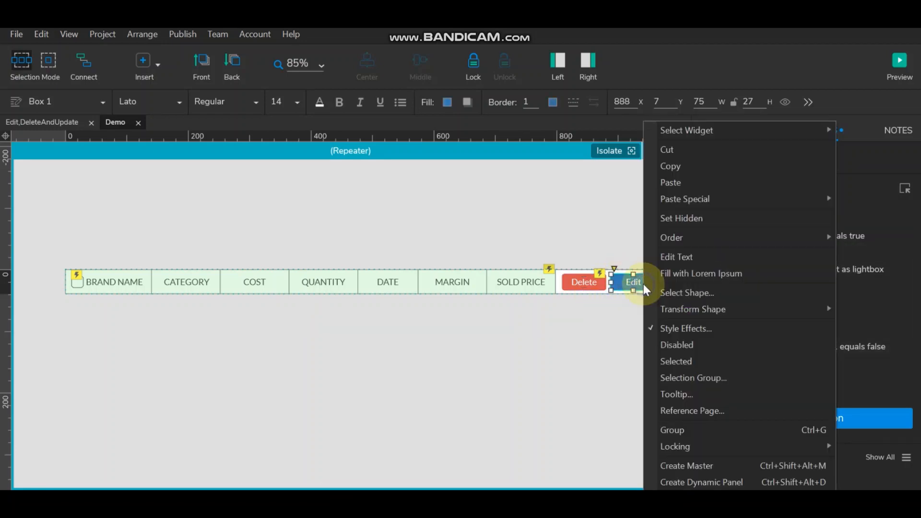
left_click(590, 280, "ctrl")
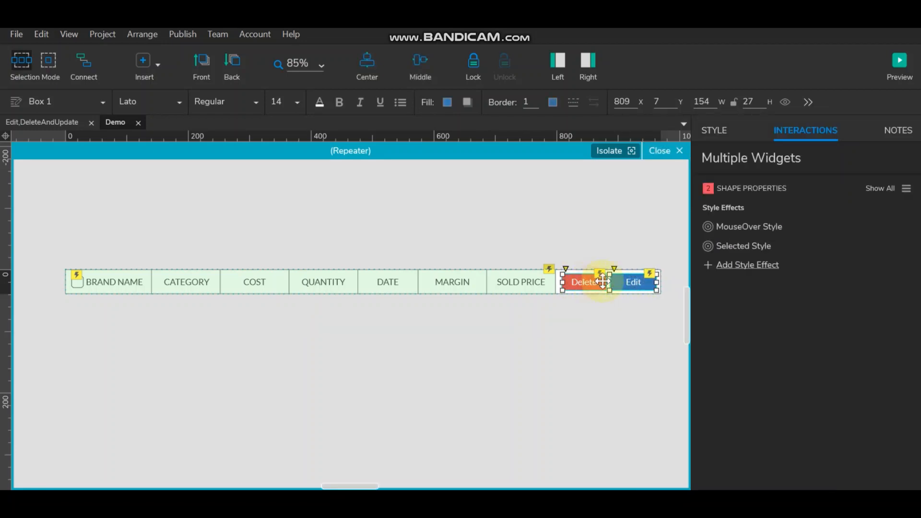
right_click(633, 286)
mouse_move(635, 290)
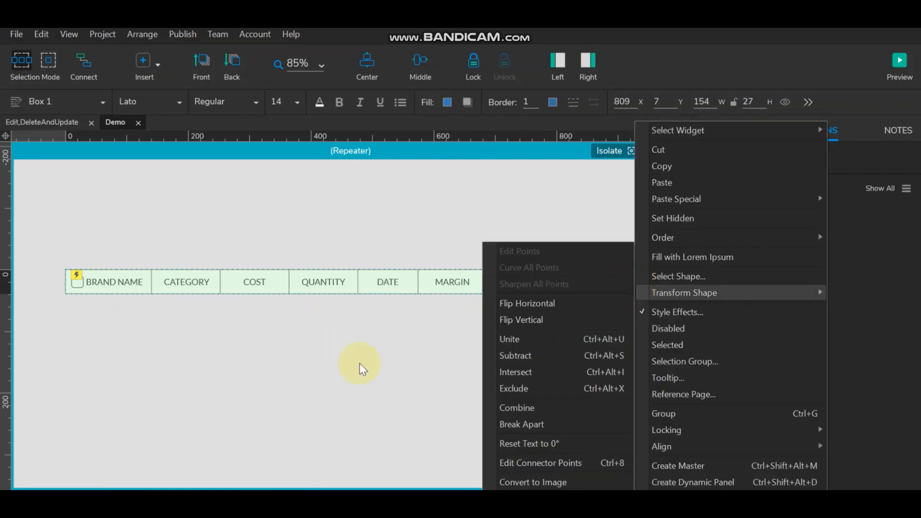
left_click(412, 387)
- Open the Disabled style effects of the repeater row's Edit button and enable a fill color
left_click(624, 282)
right_click(624, 282)
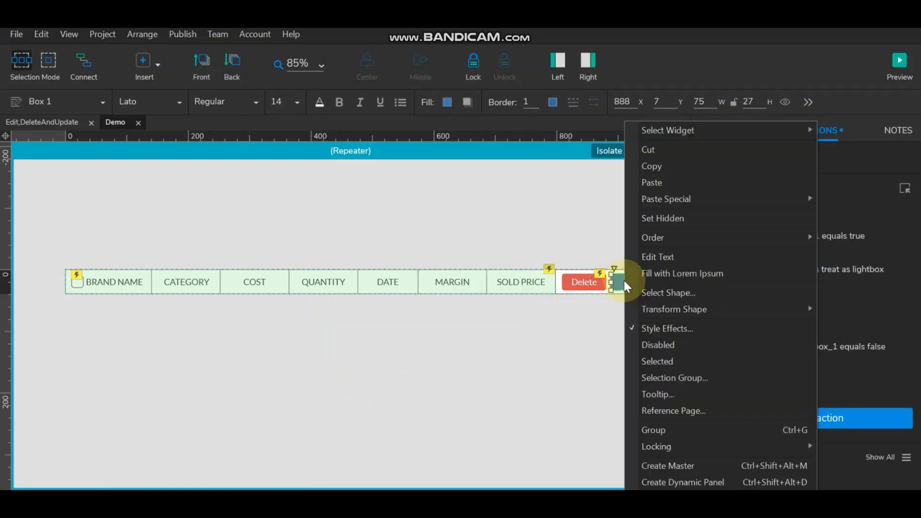
left_click(659, 327)
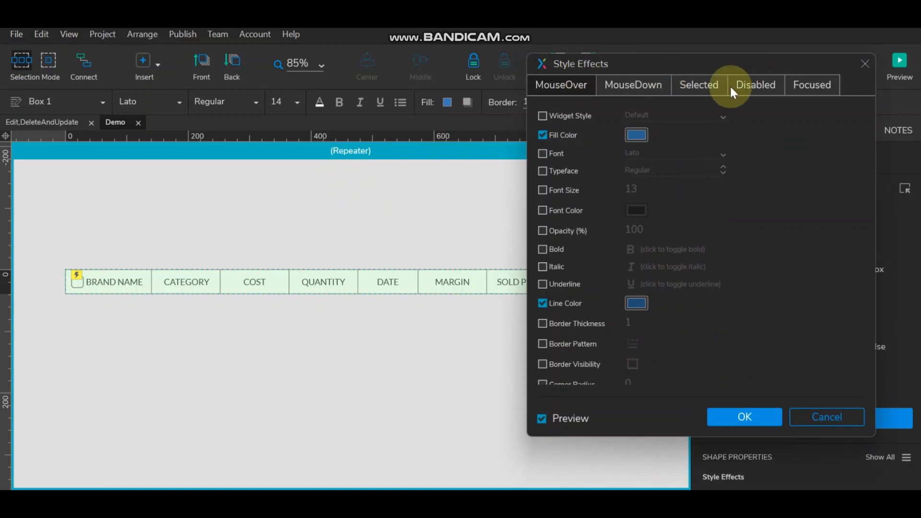
left_click(779, 93)
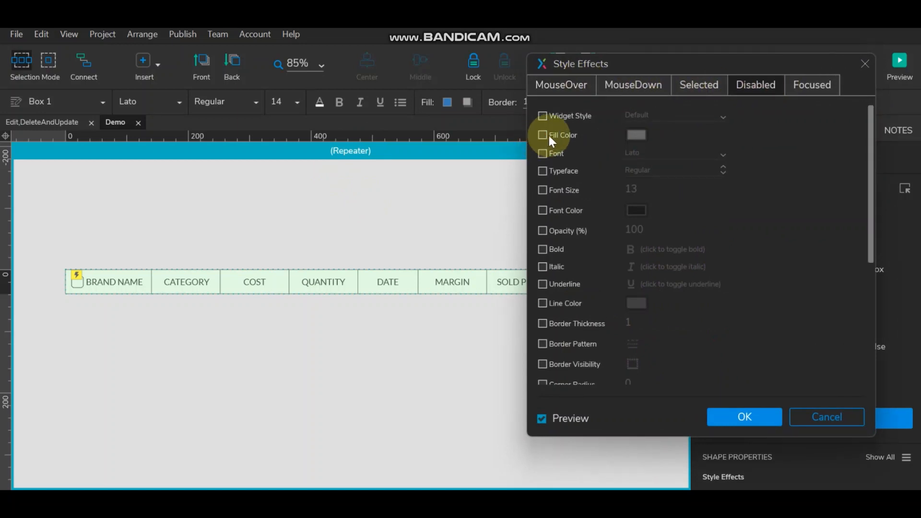
left_click_drag(608, 68, 210, 92)
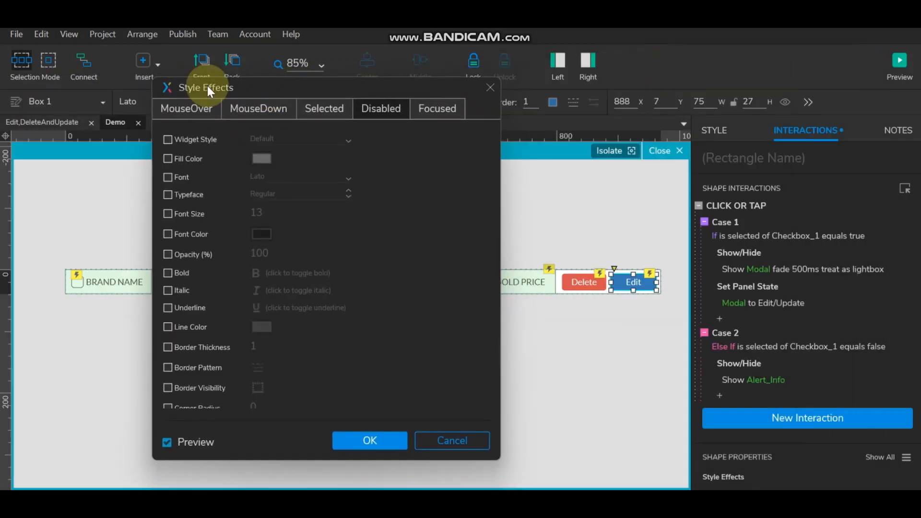
left_click(167, 158)
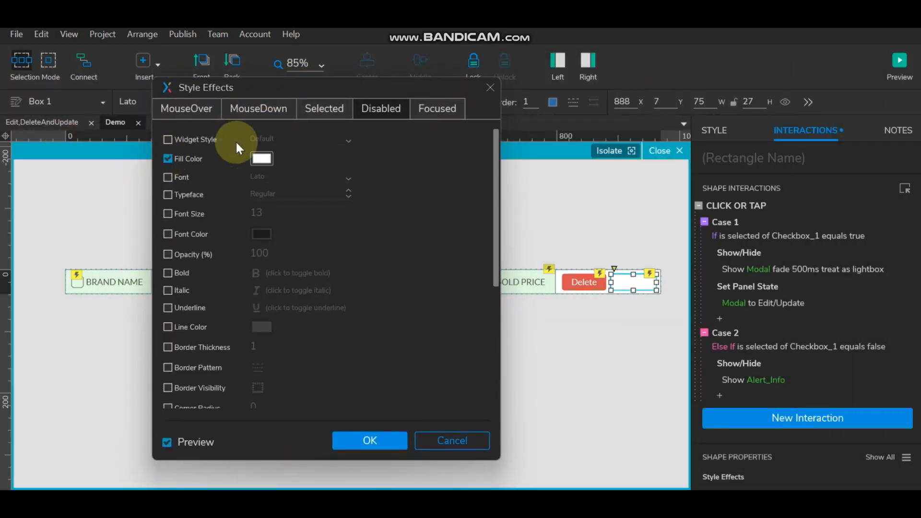
- Try the sampled dark color #272727 as the Edit button's disabled fill
left_click(262, 159)
left_click(405, 187)
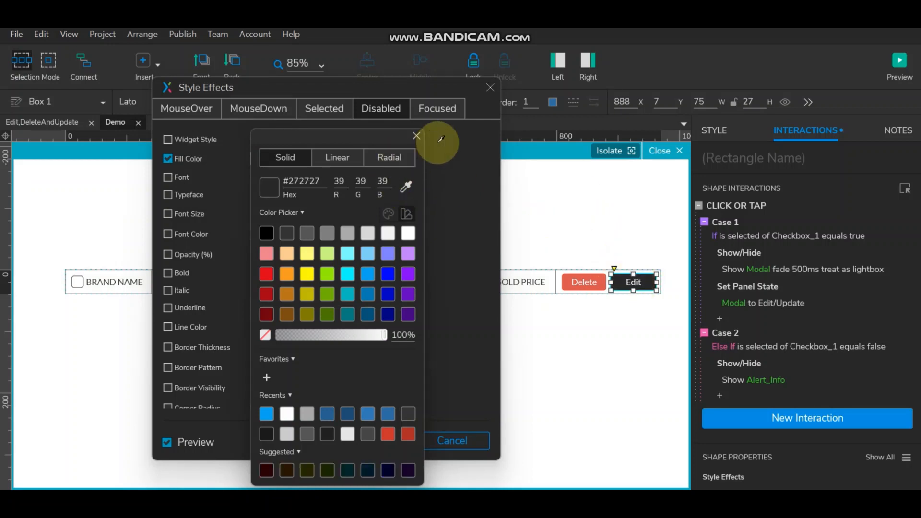
left_click(417, 135)
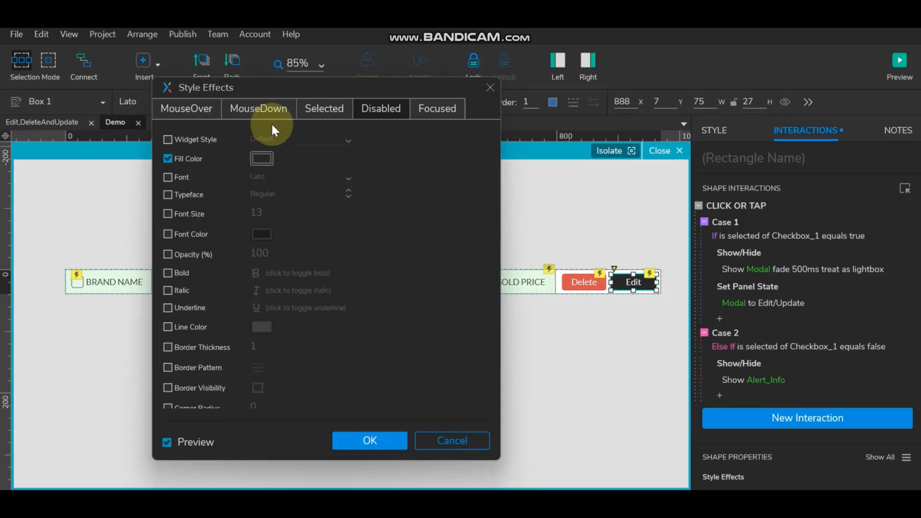
- Copy the Edit button's MouseOver fill color #286090 and apply it as its Disabled fill color
left_click(203, 106)
left_click(261, 158)
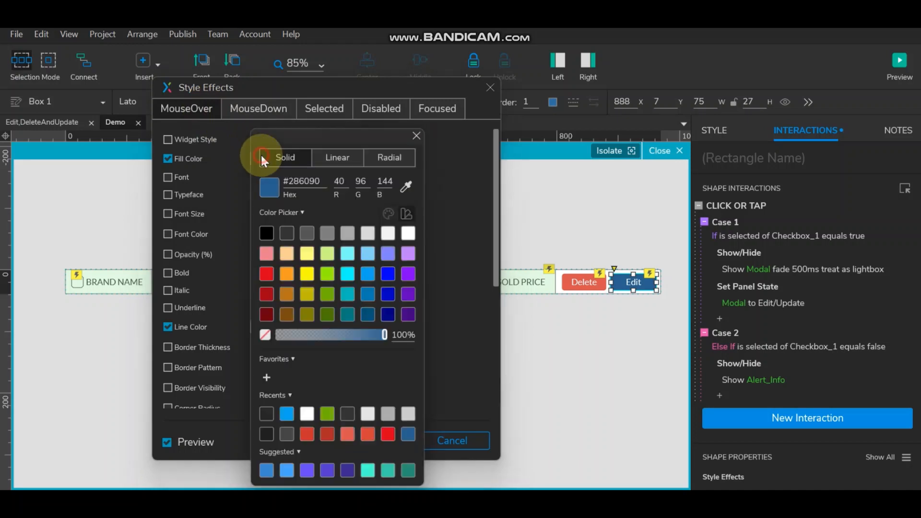
left_click(319, 181)
key("ctrl+c")
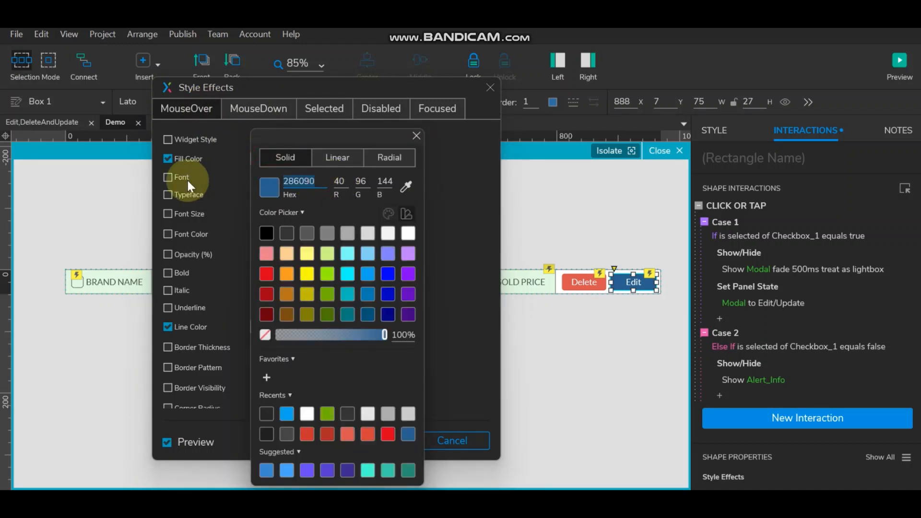
left_click(416, 136)
left_click(356, 111)
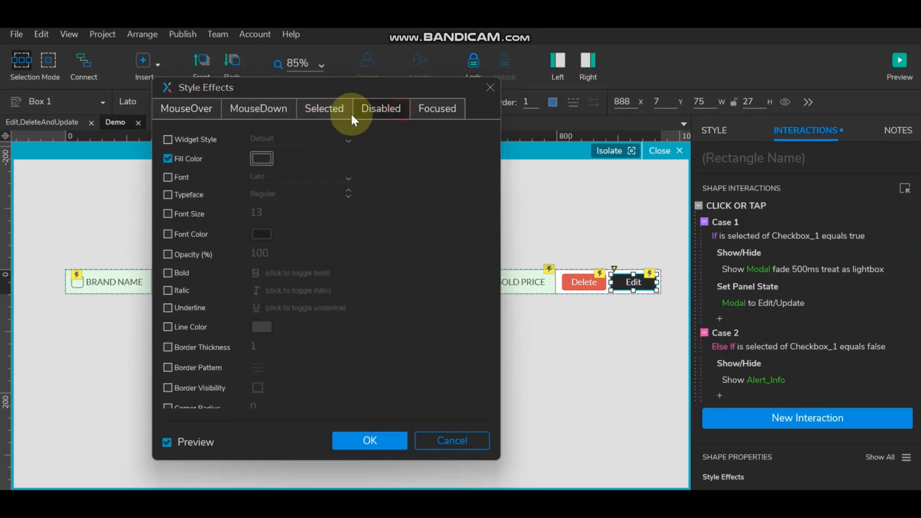
left_click(262, 159)
left_click(309, 182)
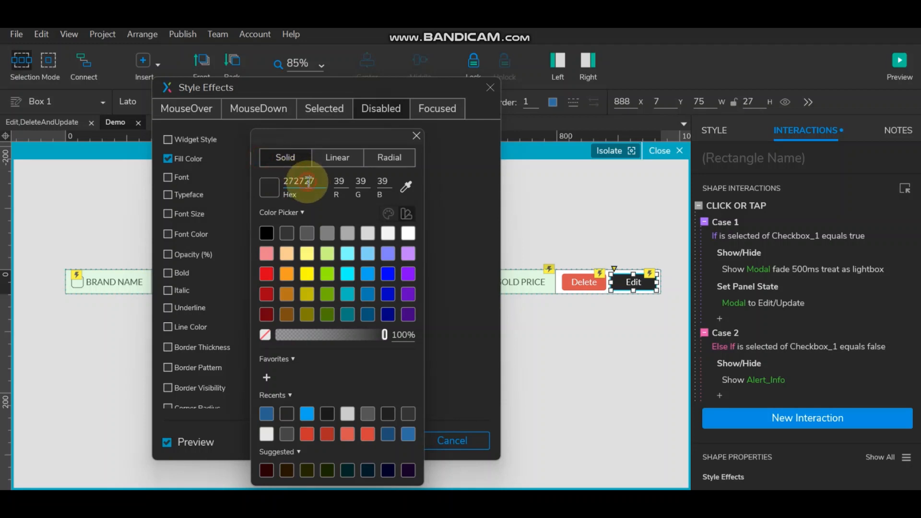
key("ctrl+v")
left_click(448, 192)
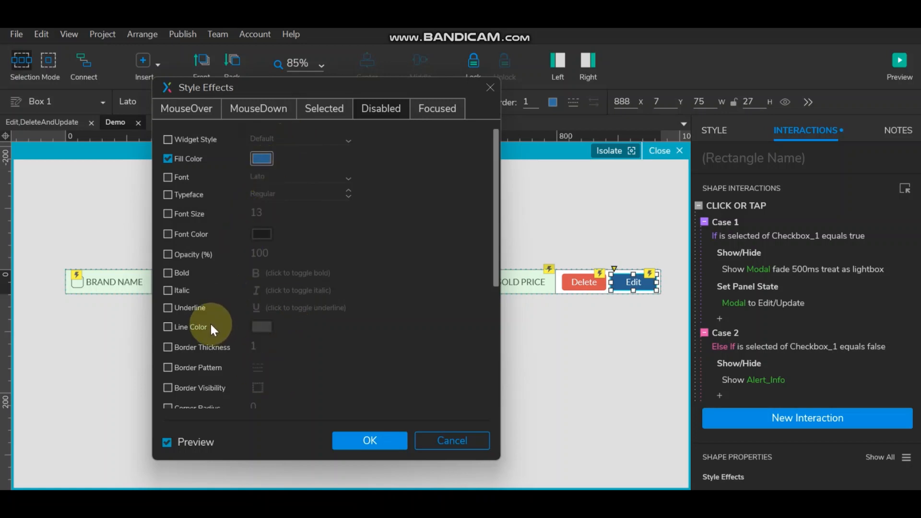
- Enable opacity in the Edit button's Disabled style and set it to 50%
scroll(208, 335, "down", 3)
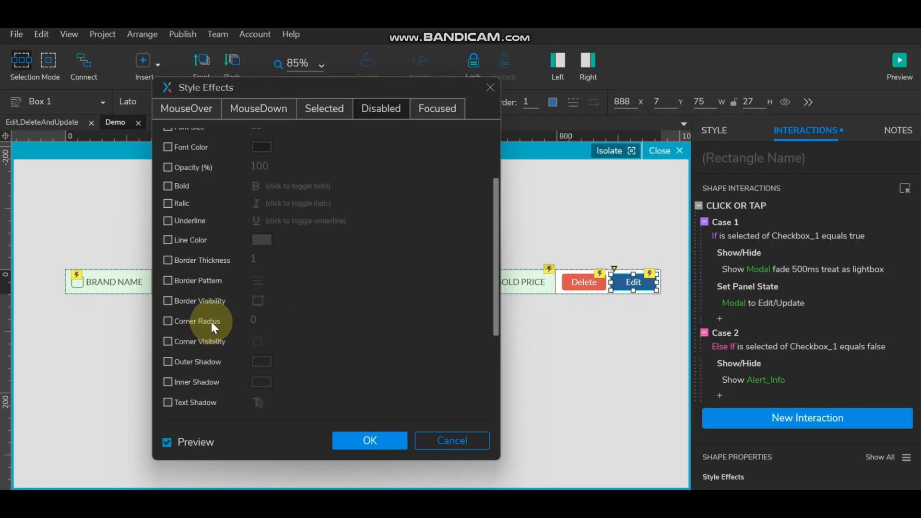
scroll(211, 326, "down", 3)
scroll(211, 326, "down", 2)
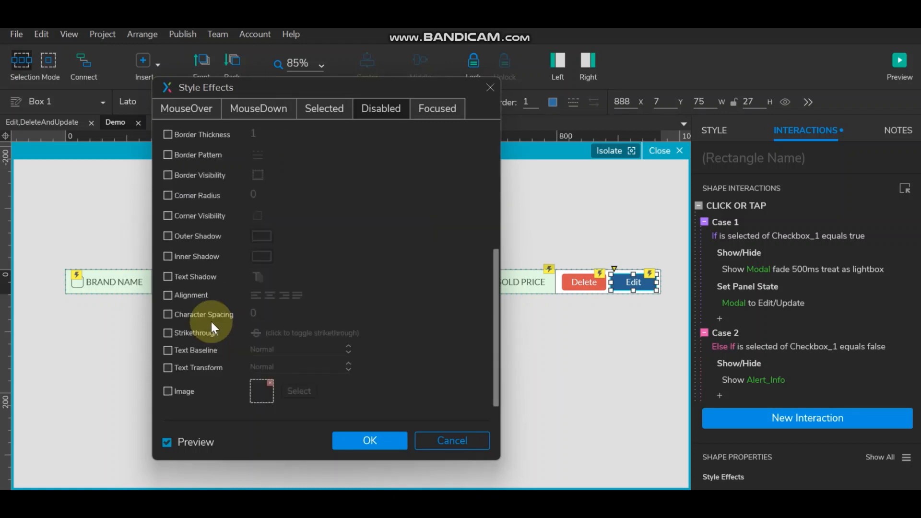
scroll(211, 321, "up", 8)
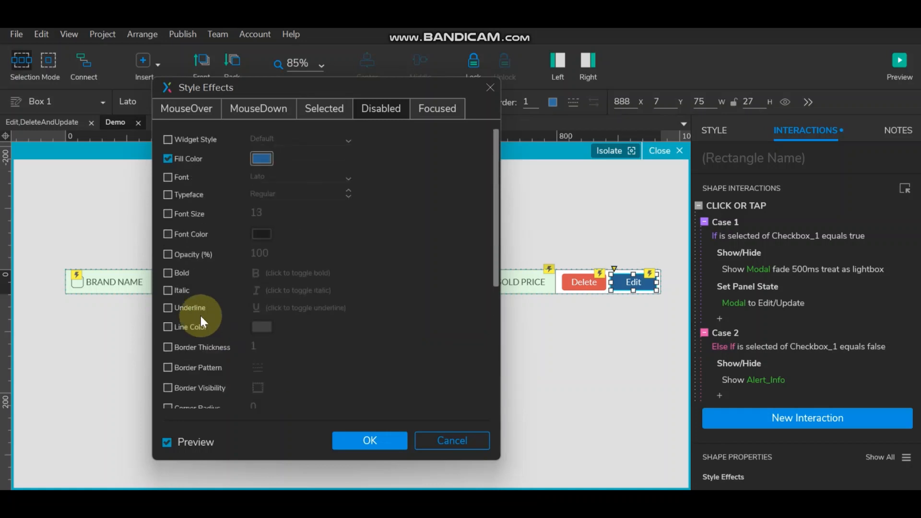
left_click(169, 253)
left_click_drag(252, 252, 274, 258)
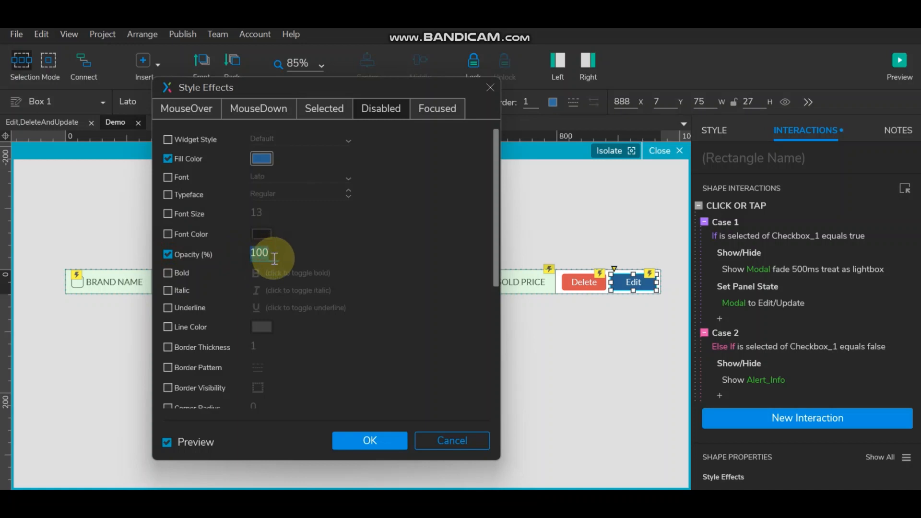
type("50")
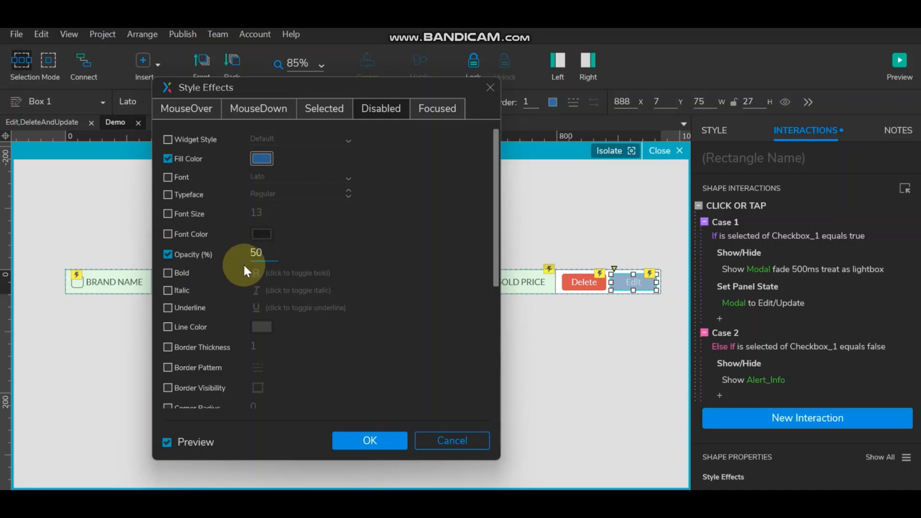
left_click(339, 233)
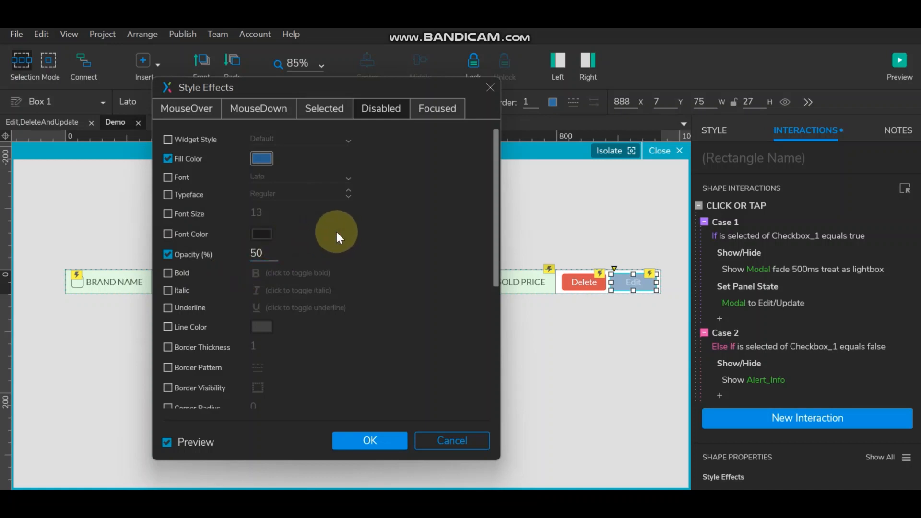
- Set the Edit button's Disabled opacity to 70% and apply the style effects
double_click(256, 258)
left_click_drag(252, 259, 294, 257)
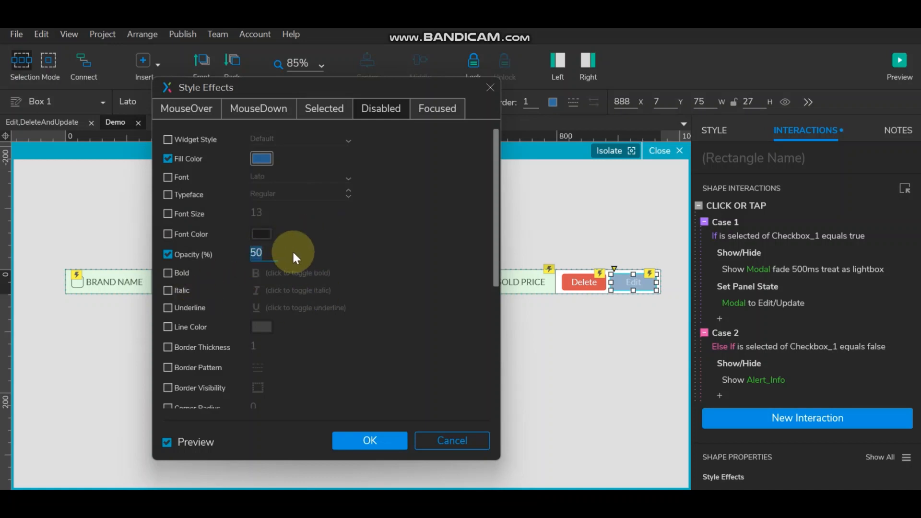
type("70")
left_click(305, 255)
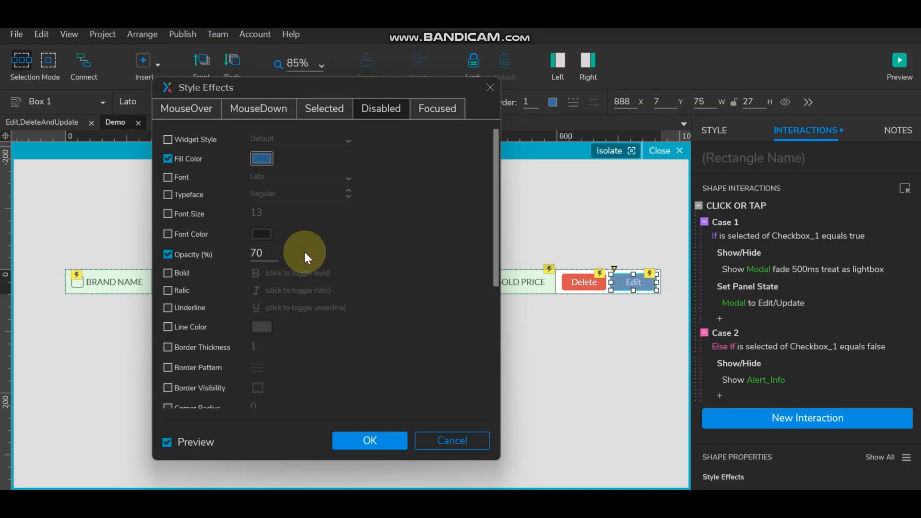
left_click(374, 441)
left_click(602, 338)
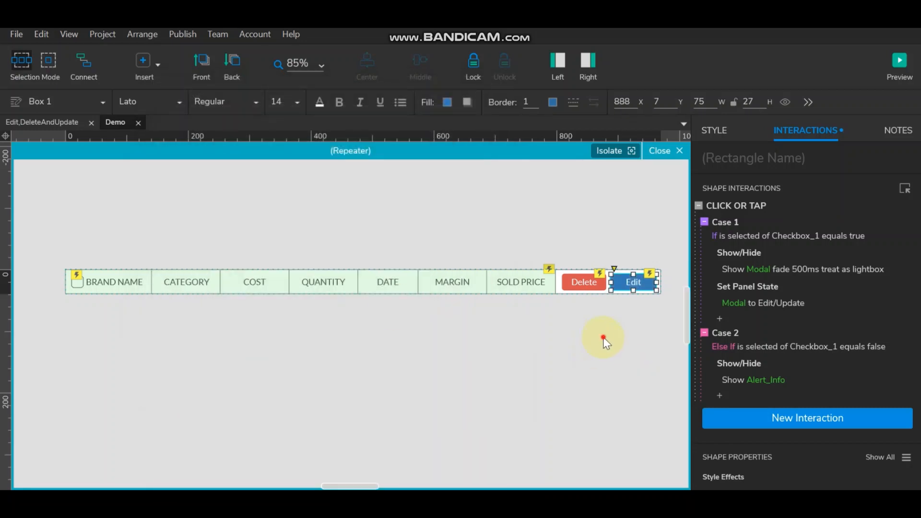
- Open the Delete button's style effects and copy its MouseOver fill color code C9302C
left_click(583, 282)
right_click(589, 280)
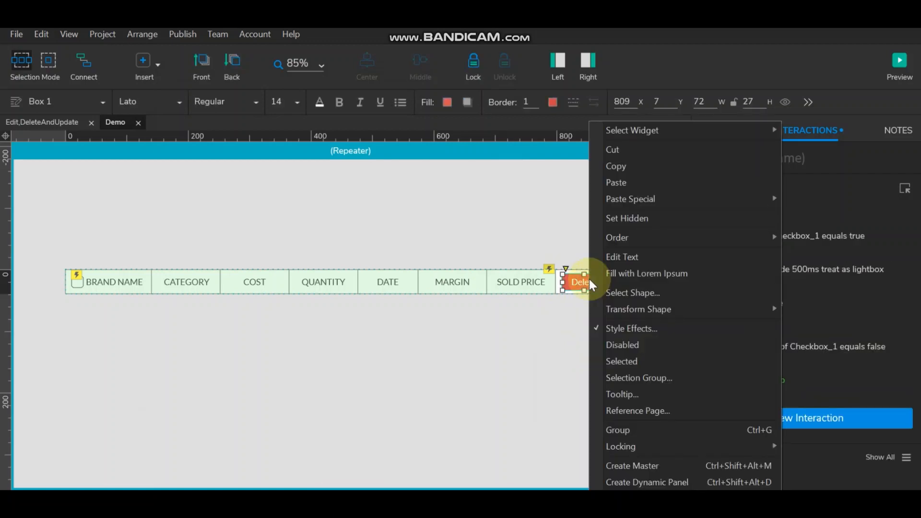
left_click(622, 326)
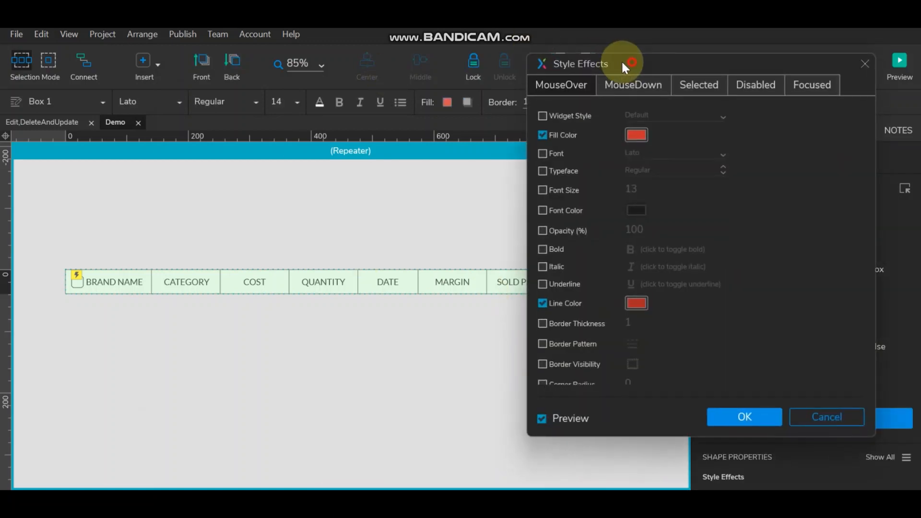
left_click_drag(623, 65, 259, 67)
left_click(273, 137)
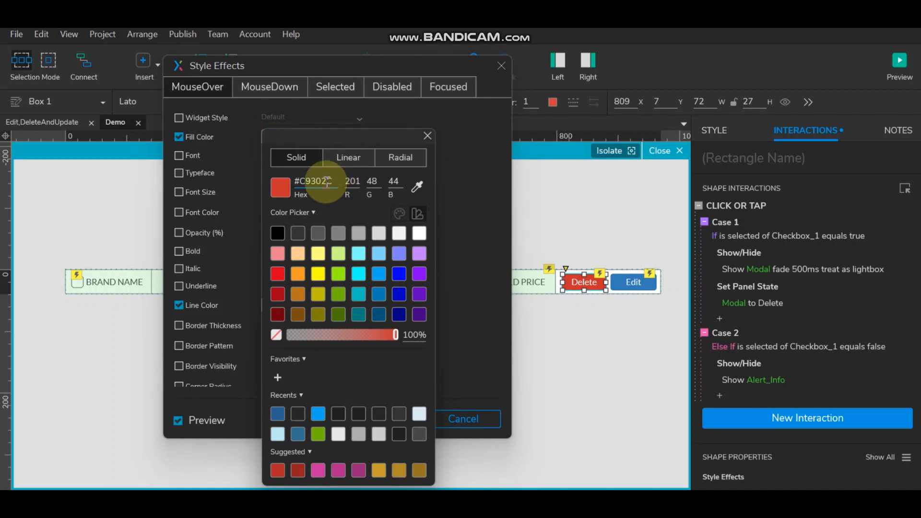
left_click(326, 182)
key("ctrl+c")
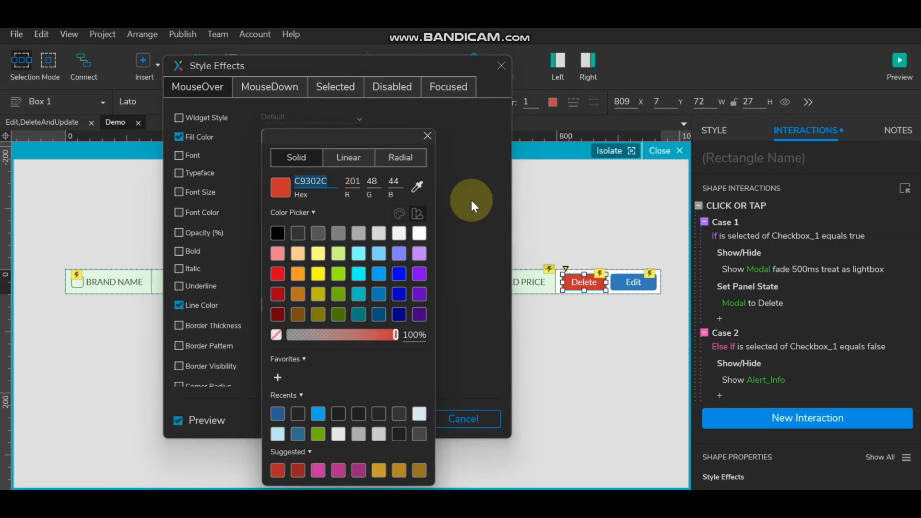
left_click(470, 199)
- Enable the fill color in the Delete button's Disabled style and set it to #C9302C
left_click(390, 84)
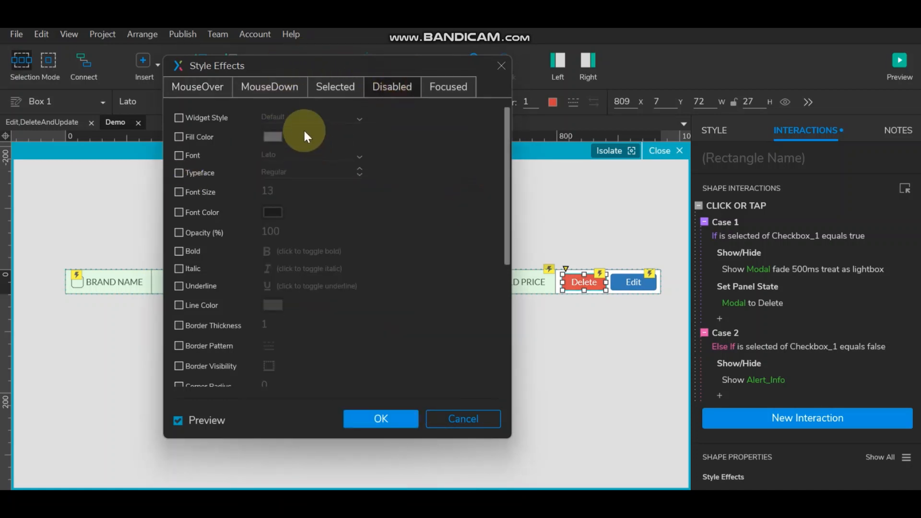
left_click(179, 137)
left_click(272, 136)
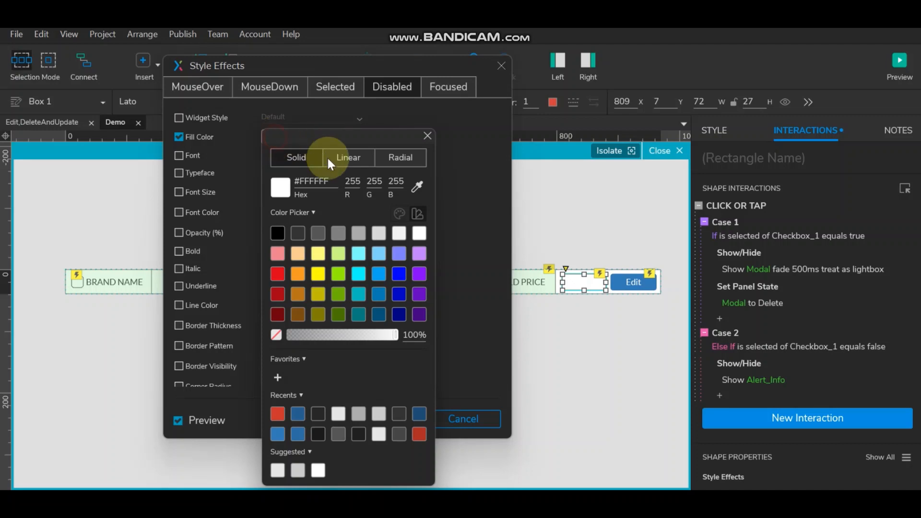
left_click(316, 181)
key("ctrl+v")
left_click(477, 197)
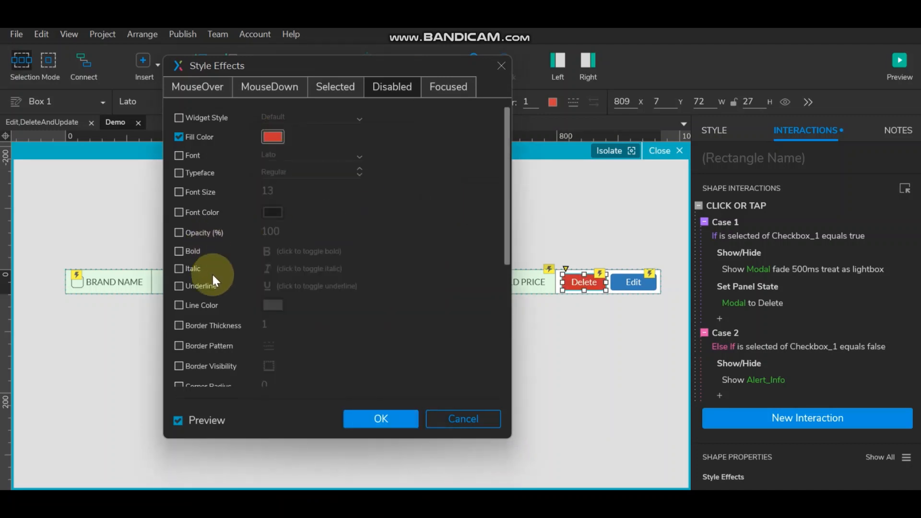
- Enable opacity in the Delete button's Disabled style, set it to 70%, and apply the style effects
left_click(268, 231)
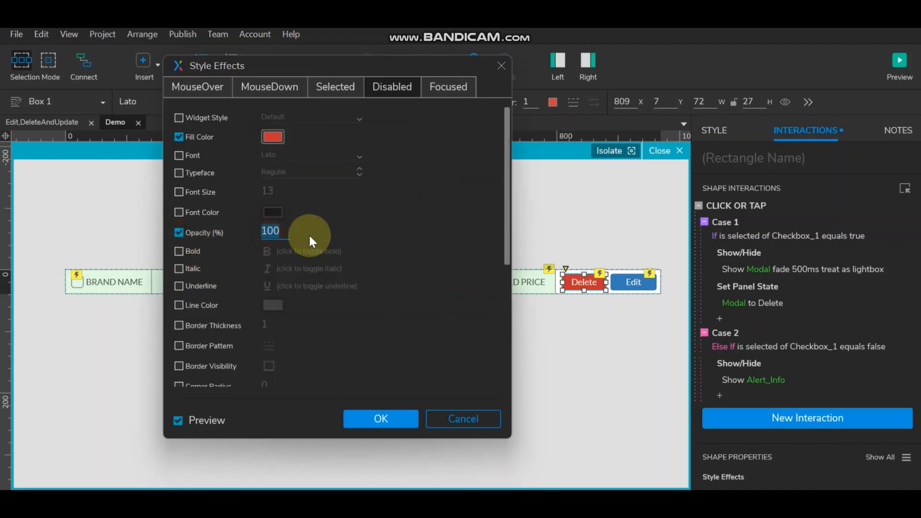
type("70")
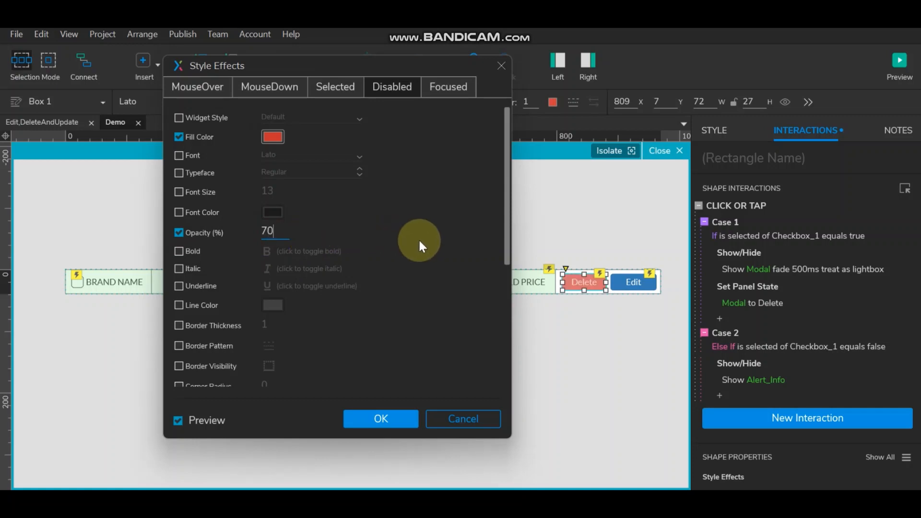
left_click(361, 420)
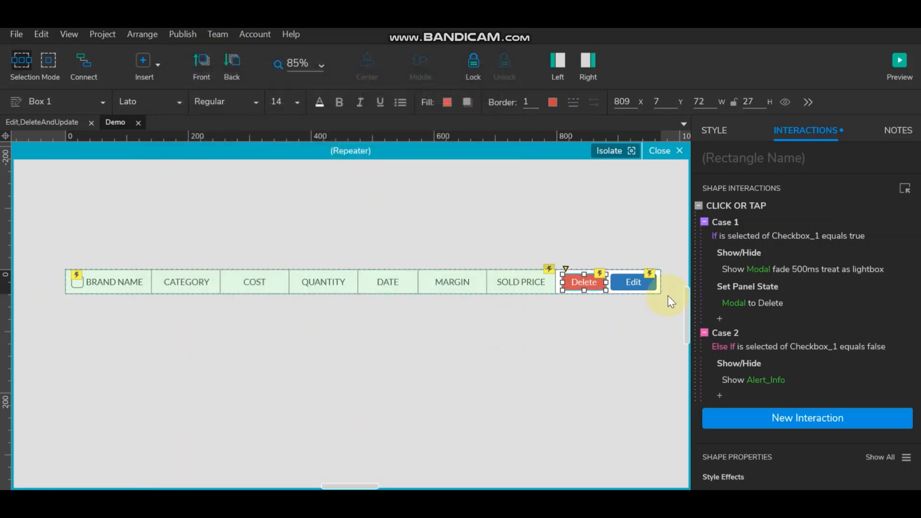
left_click(643, 333)
left_click(584, 282)
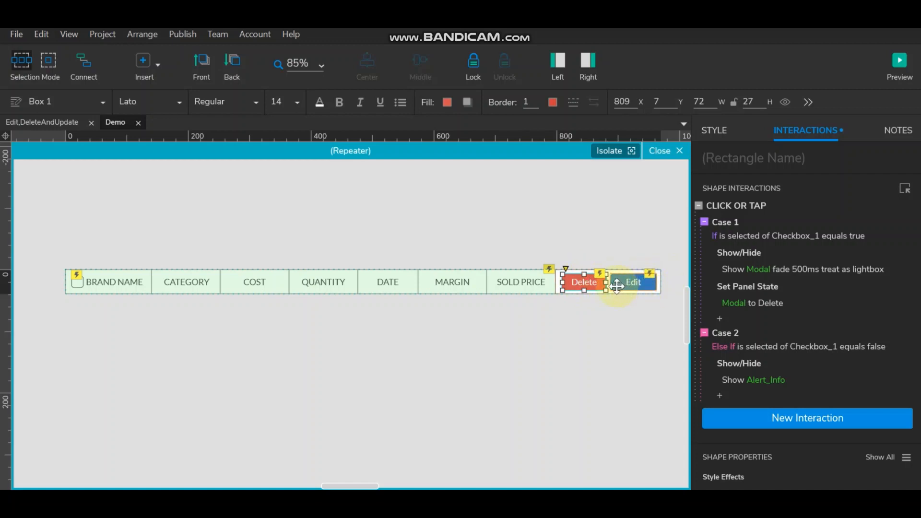
left_click(627, 315)
left_click(587, 280)
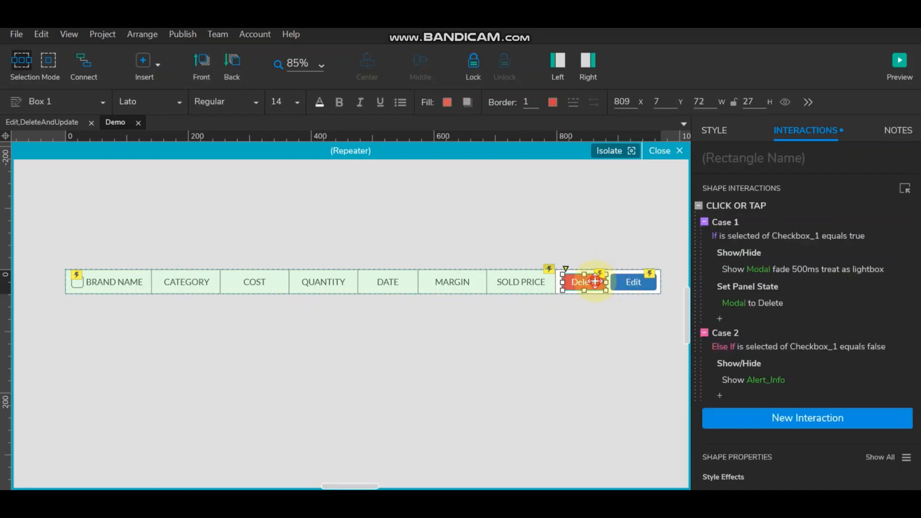
left_click(632, 280, "shift")
left_click(623, 333)
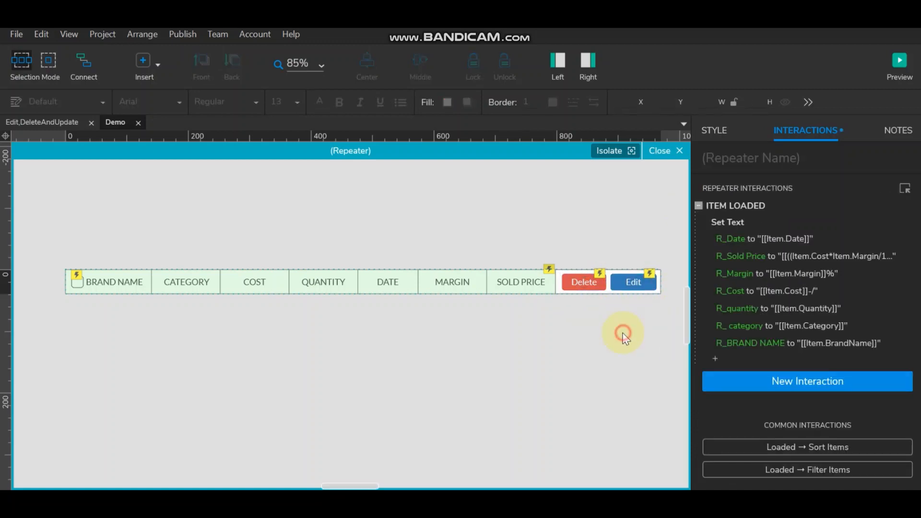
- Set the Delete and Edit buttons together to be disabled by default
left_click(583, 281)
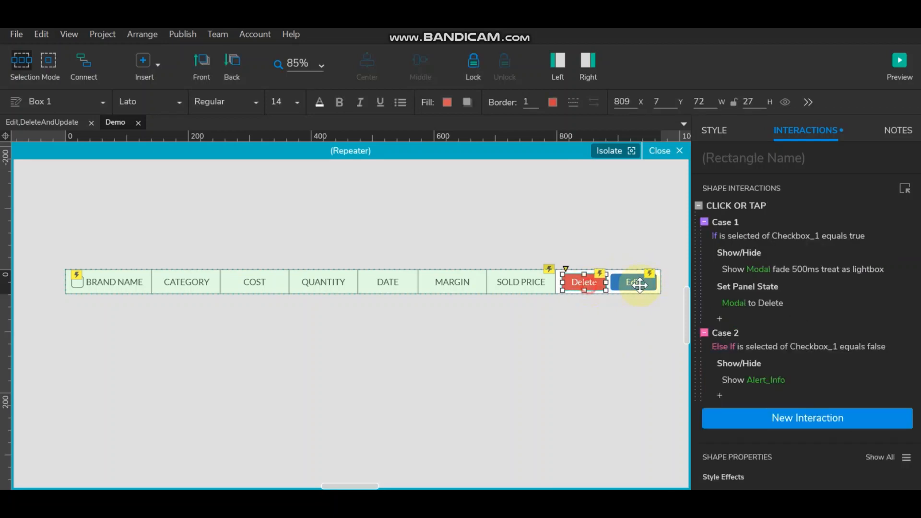
left_click(640, 285, "shift")
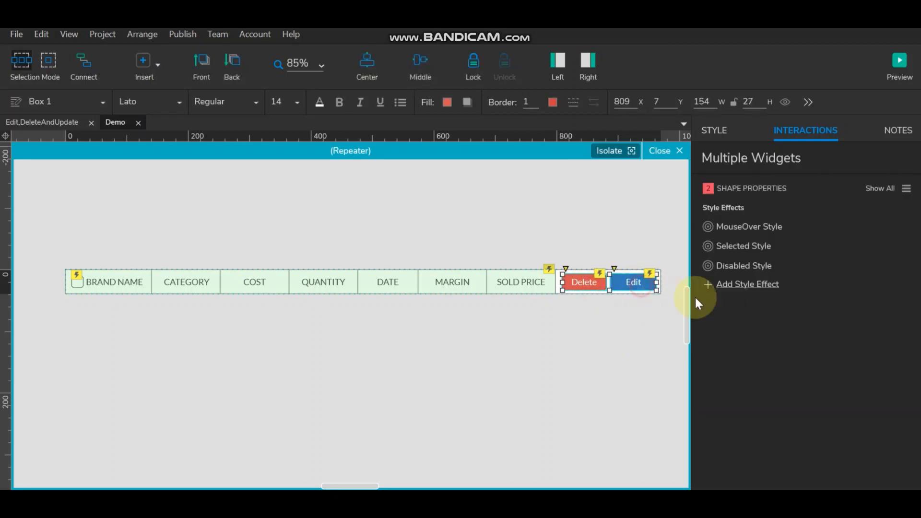
left_click(885, 189)
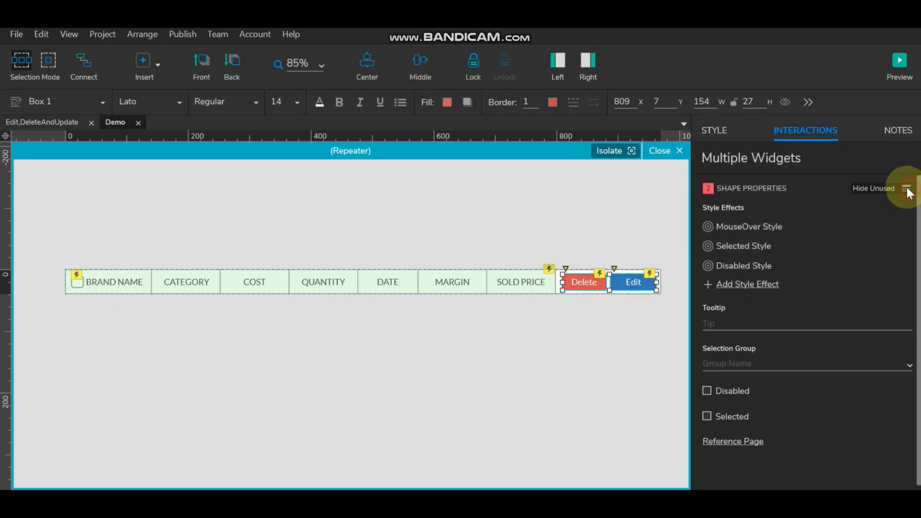
left_click(706, 391)
left_click(597, 373)
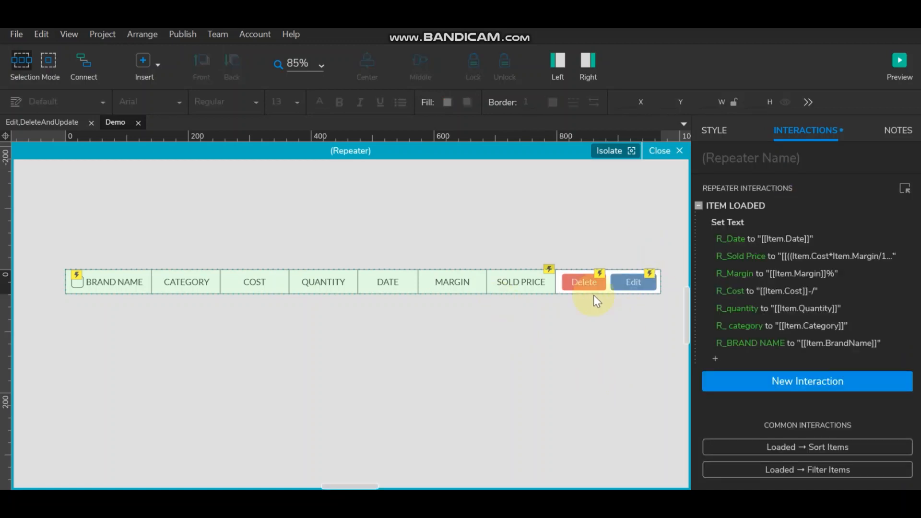
- Narrow the row's hot spot to 674 px wide starting at X 125 to uncover the checkbox, and select the checkbox
left_click(92, 283)
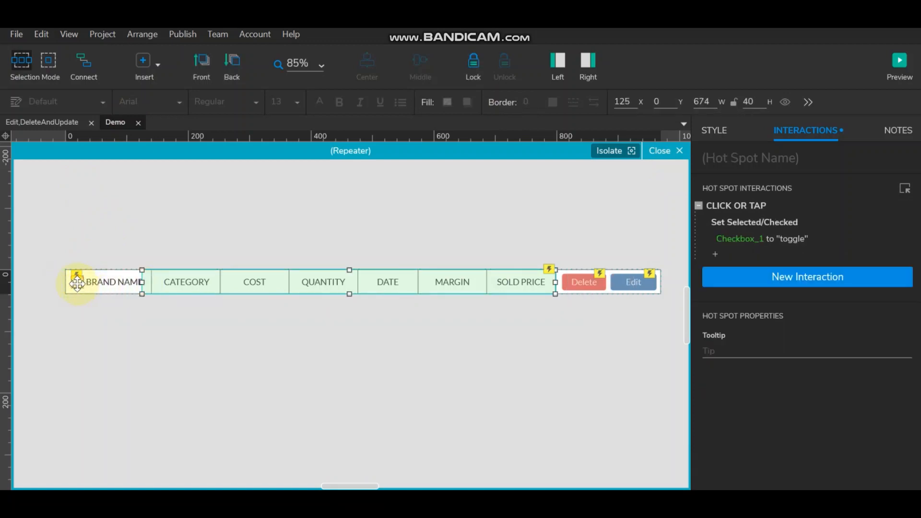
left_click(77, 283)
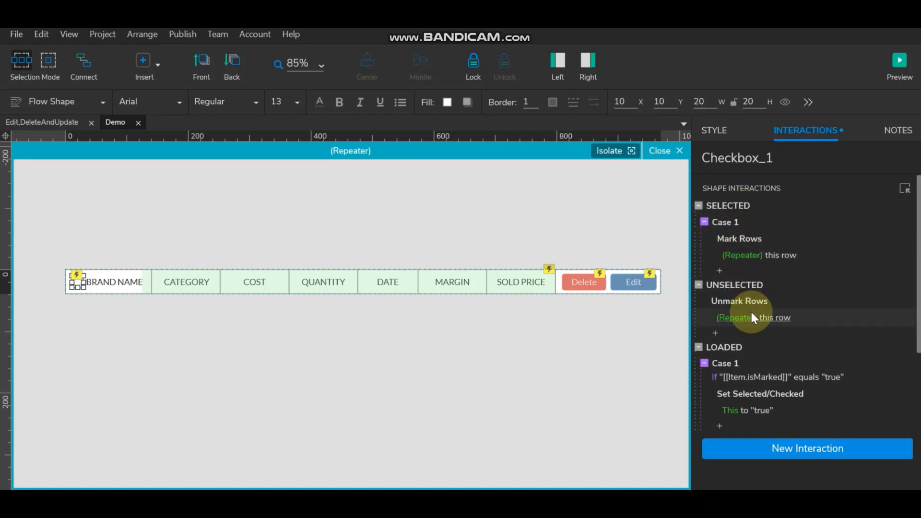
- Name the repeater row's Delete button Del_btn
left_click(584, 282)
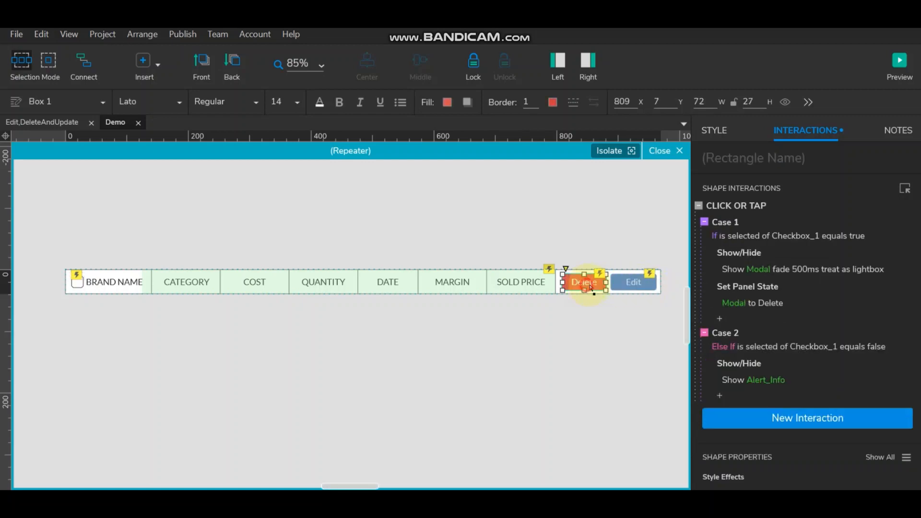
left_click(766, 152)
type("De")
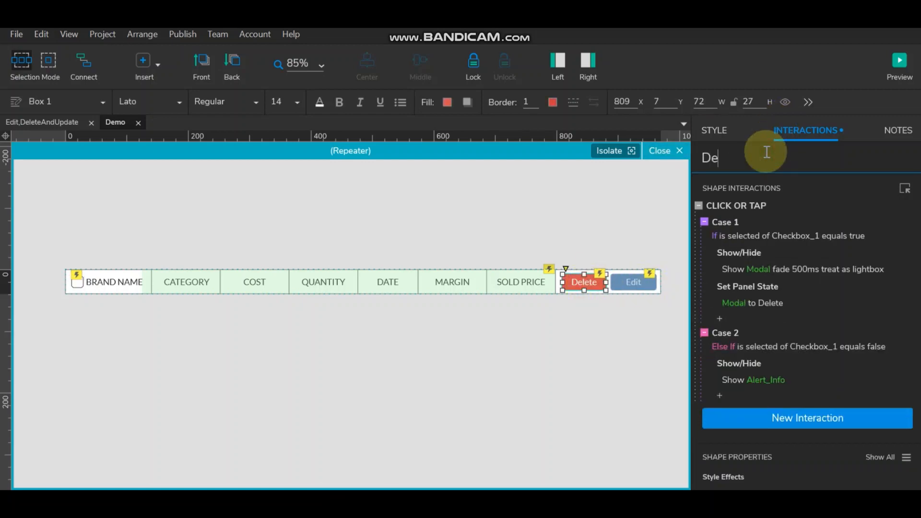
type("l_btnm")
key("BackSpace")
- Name the repeater row's Edit button Edit_btn
left_click(637, 280)
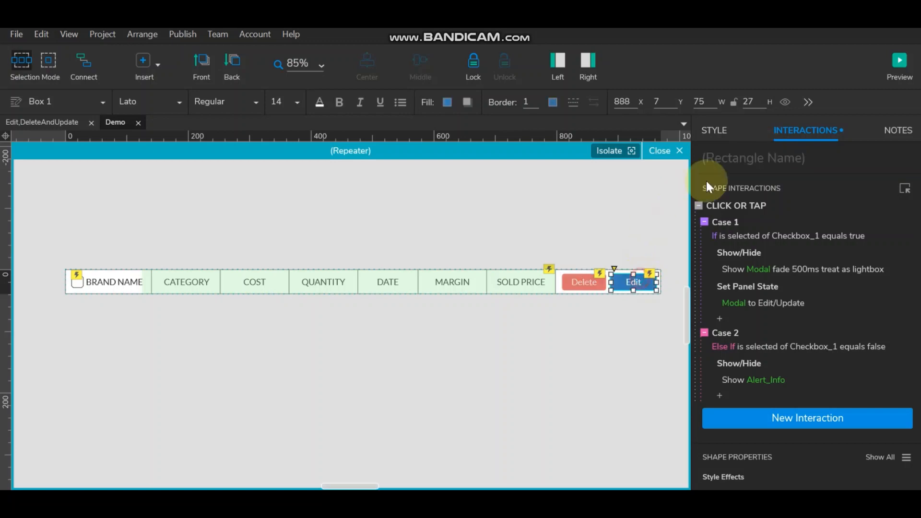
type("Edi")
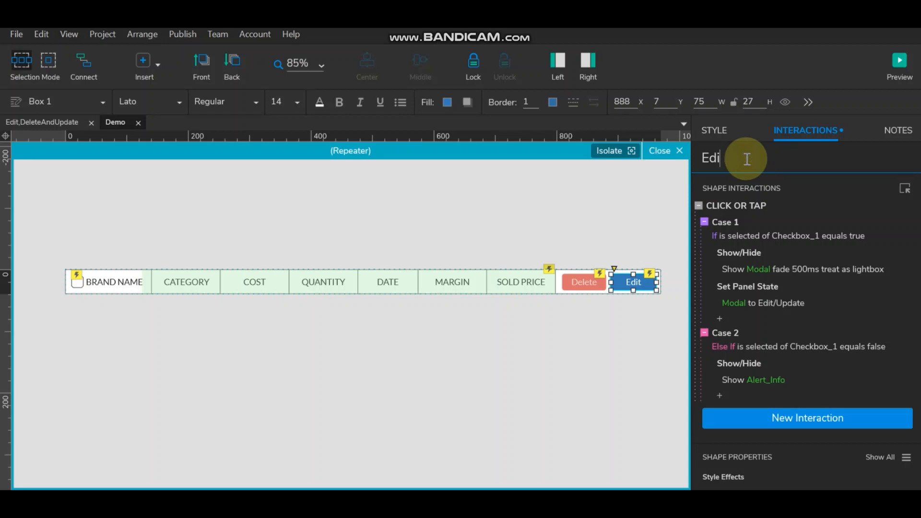
type("t_btn")
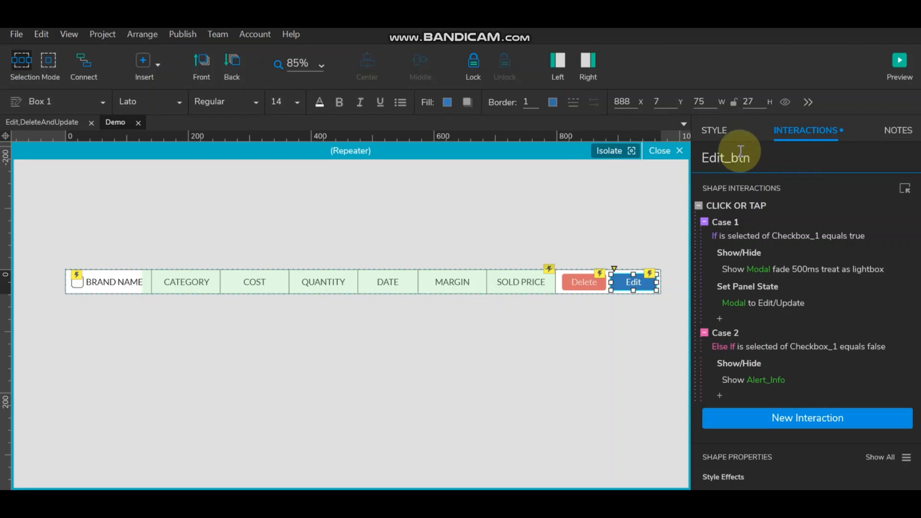
- Add an Enable/Disable action to Case 1 of the checkbox's Selected event that enables Edit_btn
left_click(78, 282)
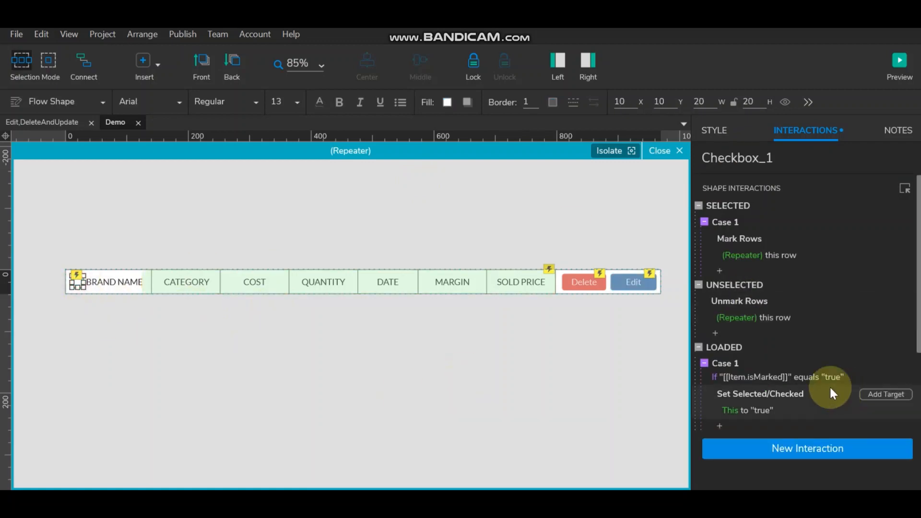
double_click(745, 205)
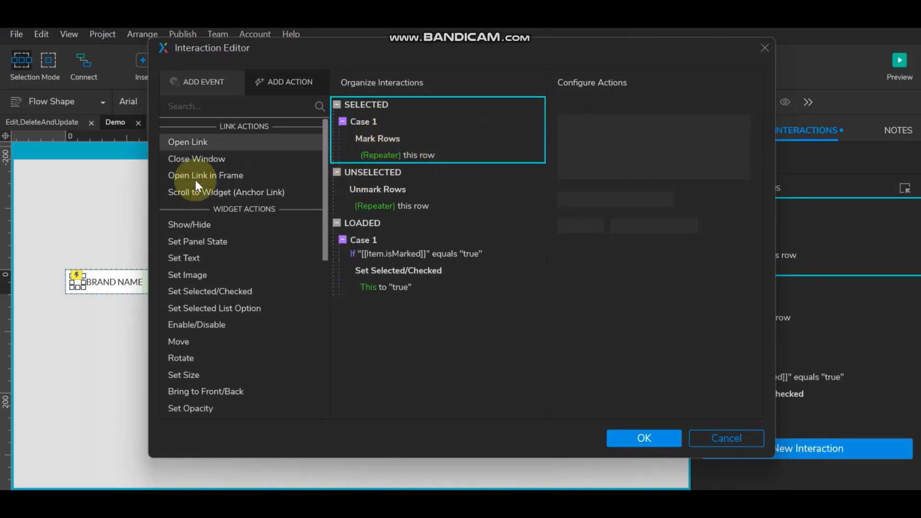
left_click(206, 325)
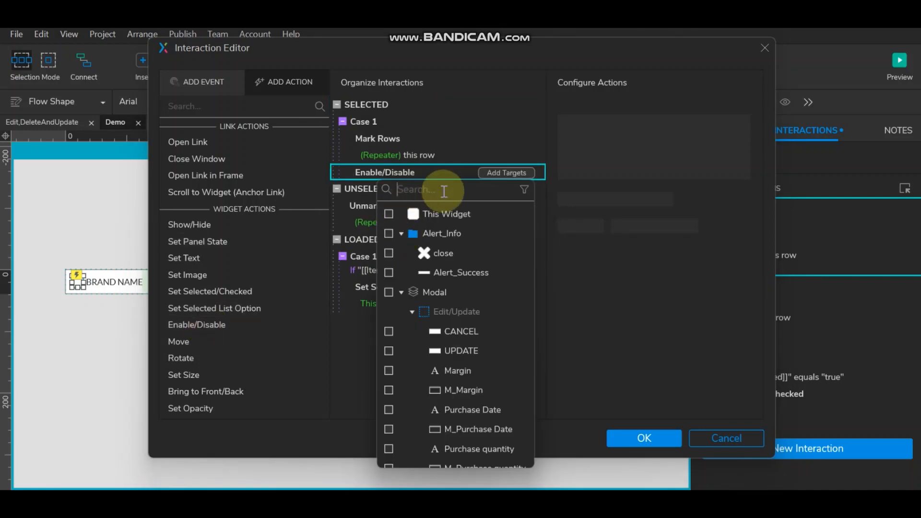
type("Edit")
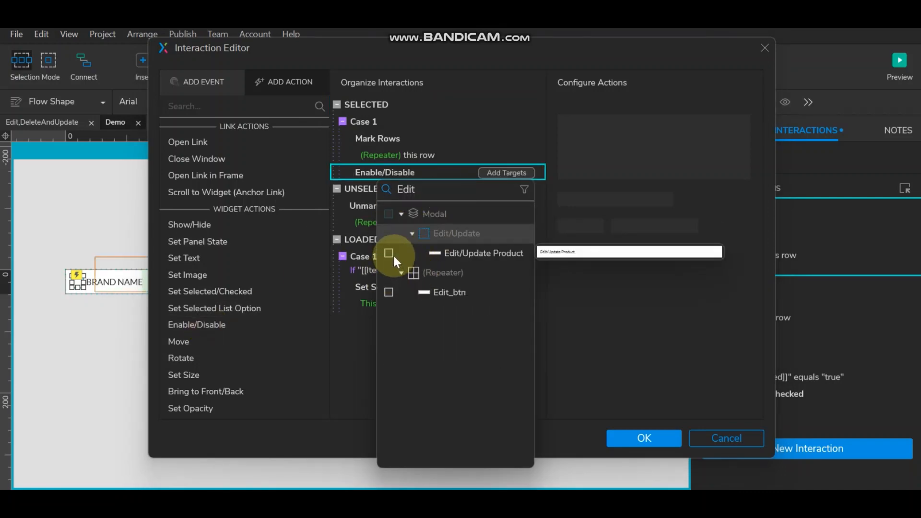
left_click(389, 292)
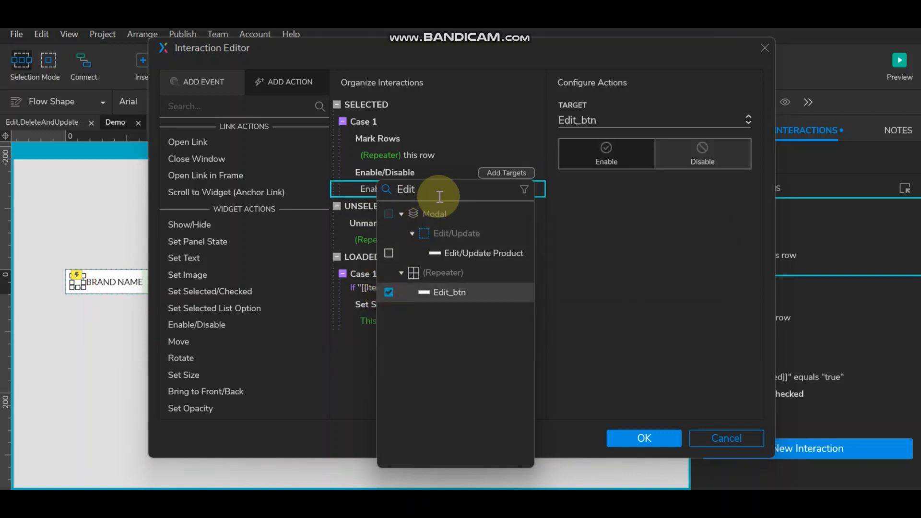
left_click(635, 267)
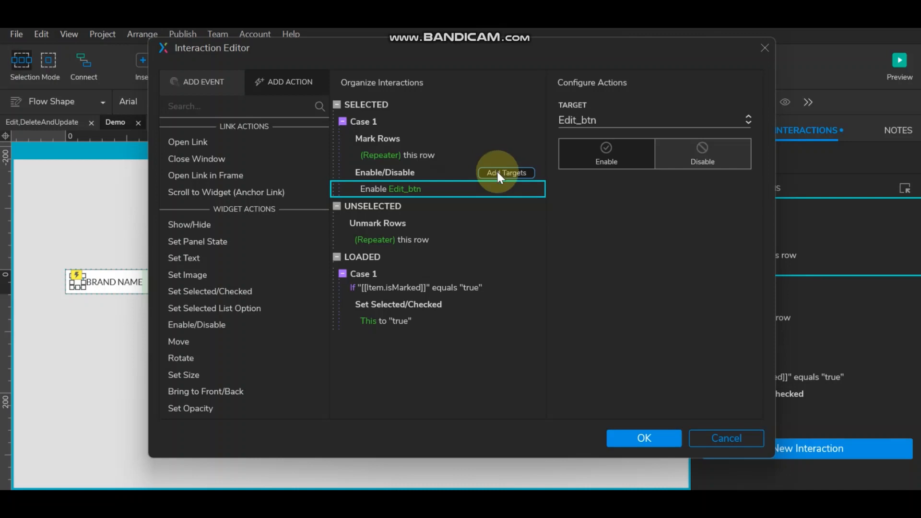
- Add a second Enable/Disable action to the checkbox's Selected event that enables Del_btn
left_click(229, 327)
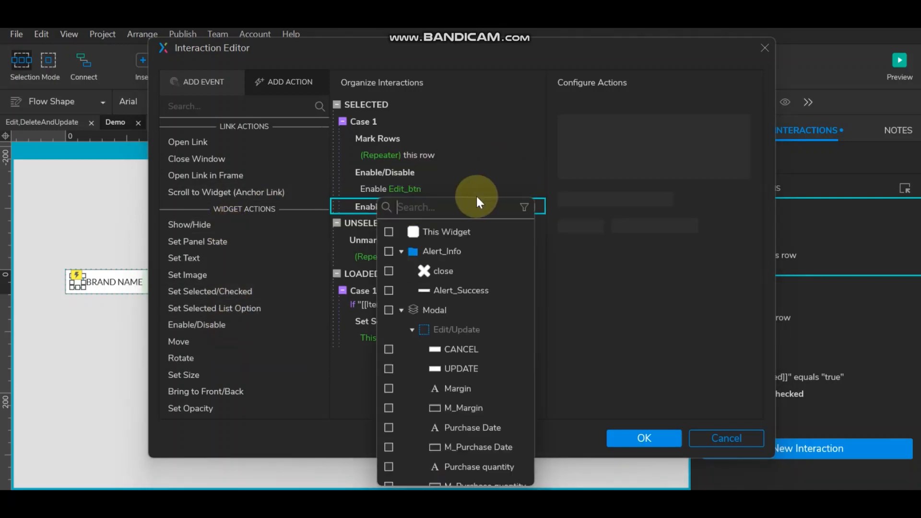
type("De")
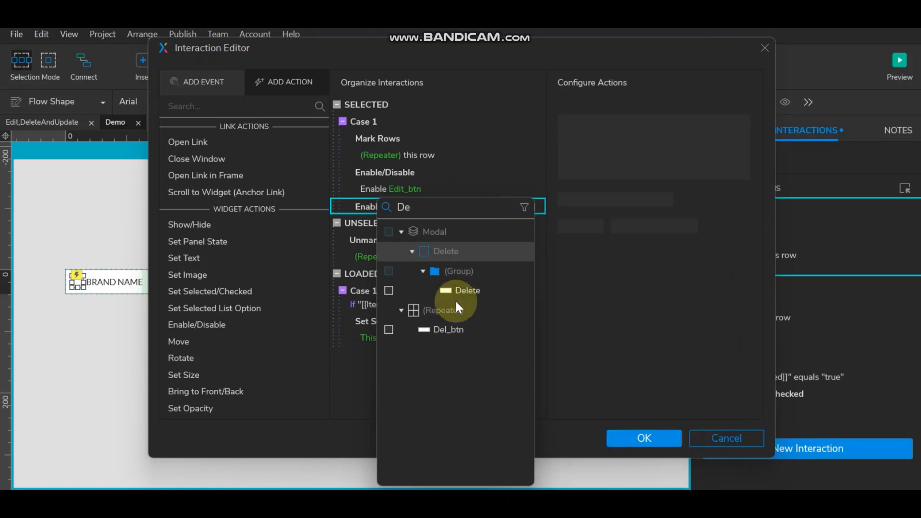
left_click(388, 329)
left_click(669, 197)
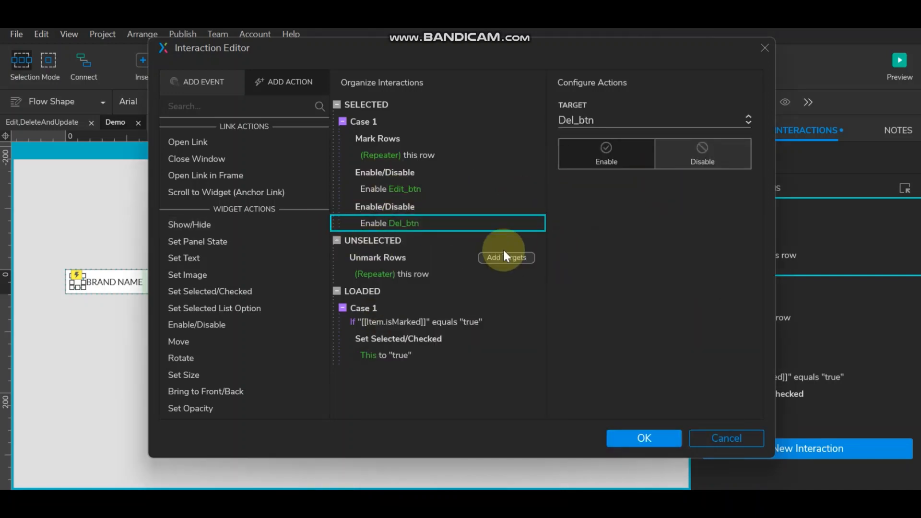
- Copy the Edit_btn and Del_btn Enable/Disable actions into the checkbox's Unselected event after Unmark Rows
left_click(396, 171)
left_click(398, 204, "ctrl")
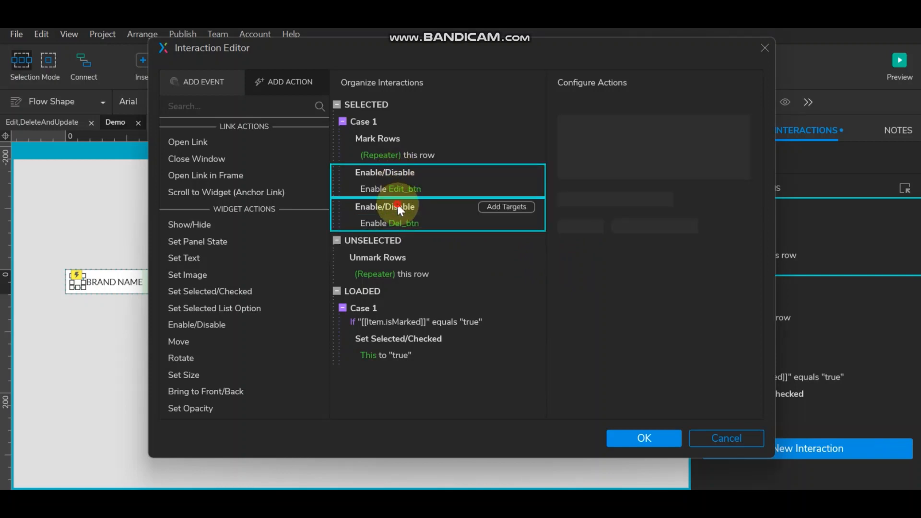
left_click(387, 253)
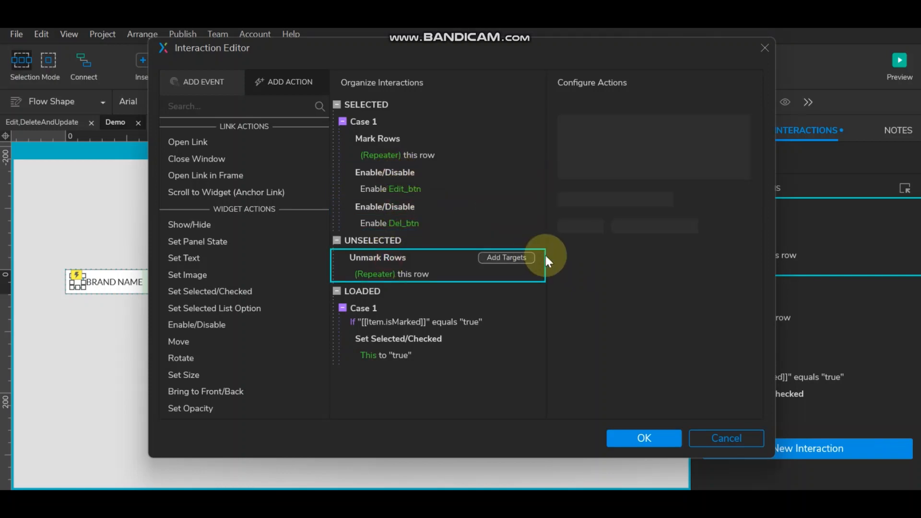
key("ctrl+v")
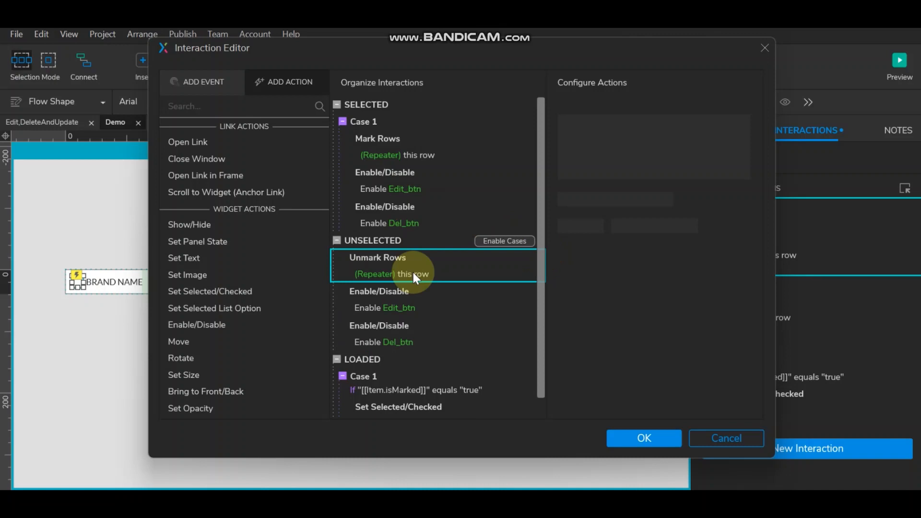
- Change the Unselected event's actions to disable Edit_btn and Del_btn, and apply the interactions
left_click(390, 305)
left_click(700, 153)
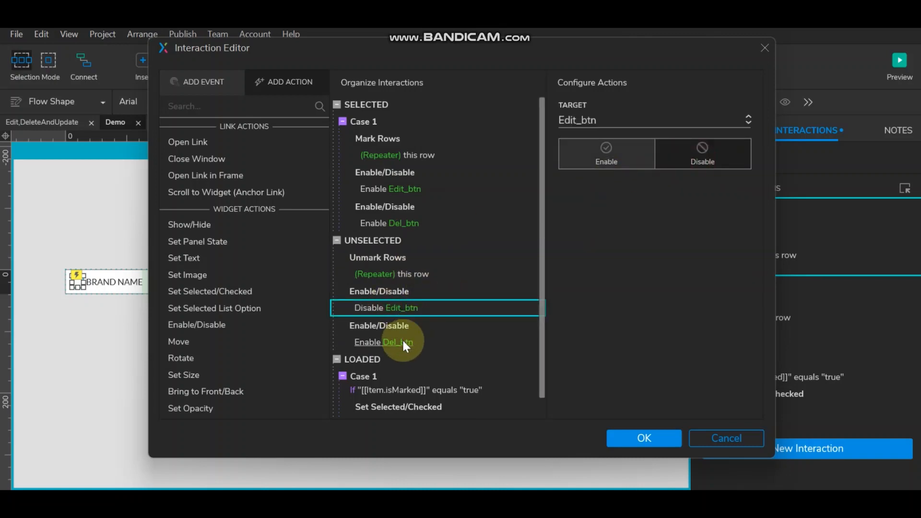
left_click(403, 342)
left_click(710, 160)
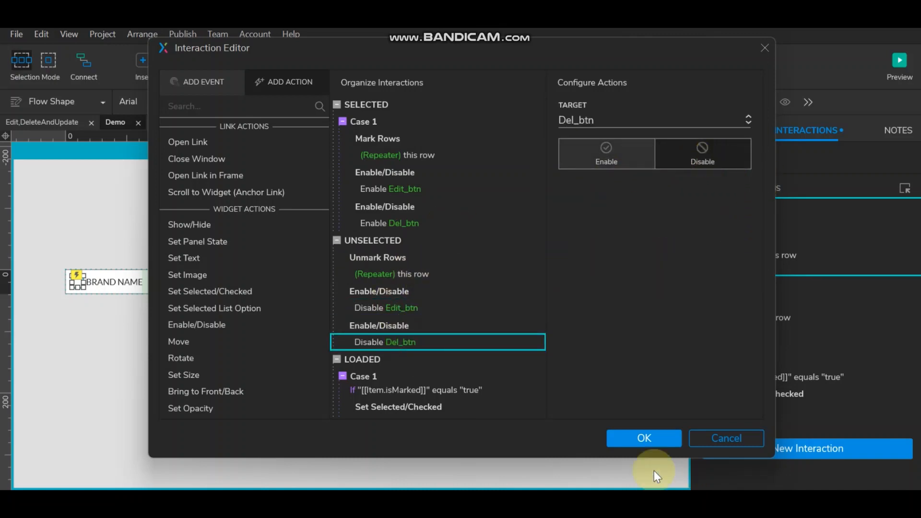
left_click(643, 437)
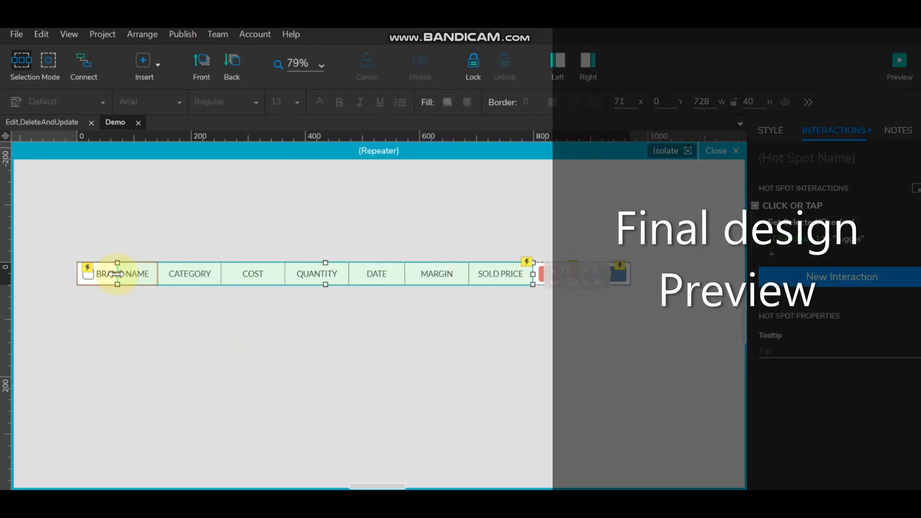
- Extend the row's hot spot to 799 px wide starting at X 0, and test selecting the LENEVO row in the page preview
left_click_drag(117, 273, 77, 273)
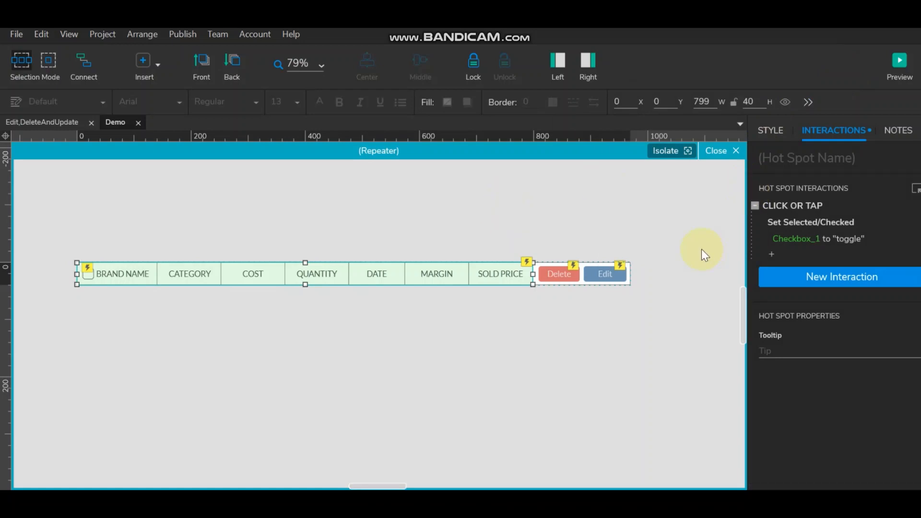
left_click(900, 61)
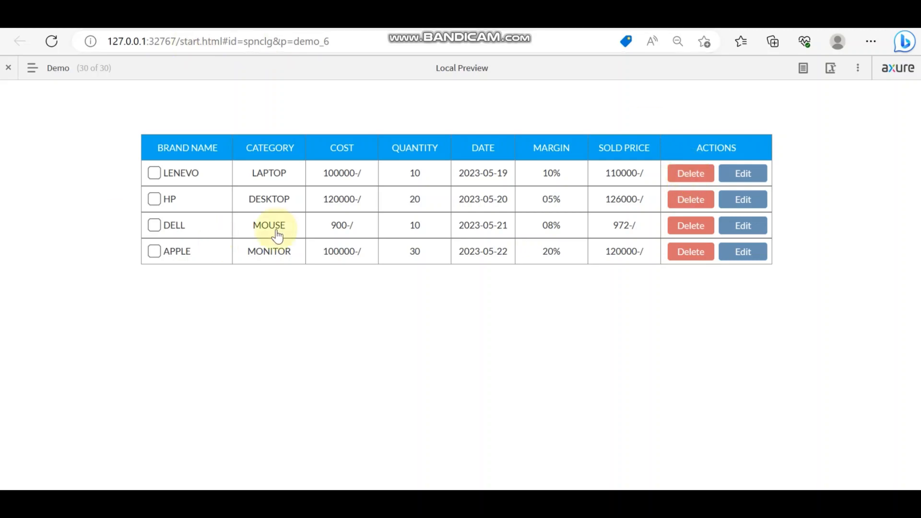
left_click(195, 175)
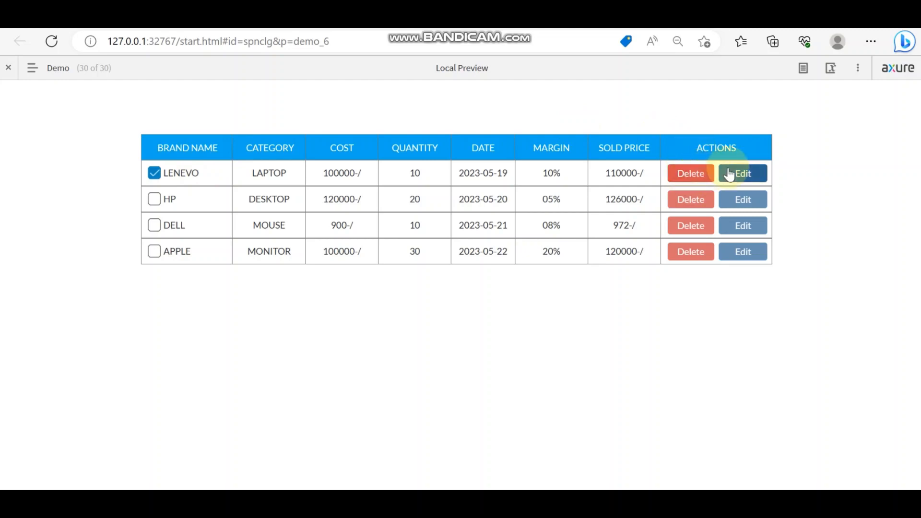
- Clear and reselect the LENEVO row's checkbox to test its buttons, and open the row's Edit/Update Product form
left_click(180, 177)
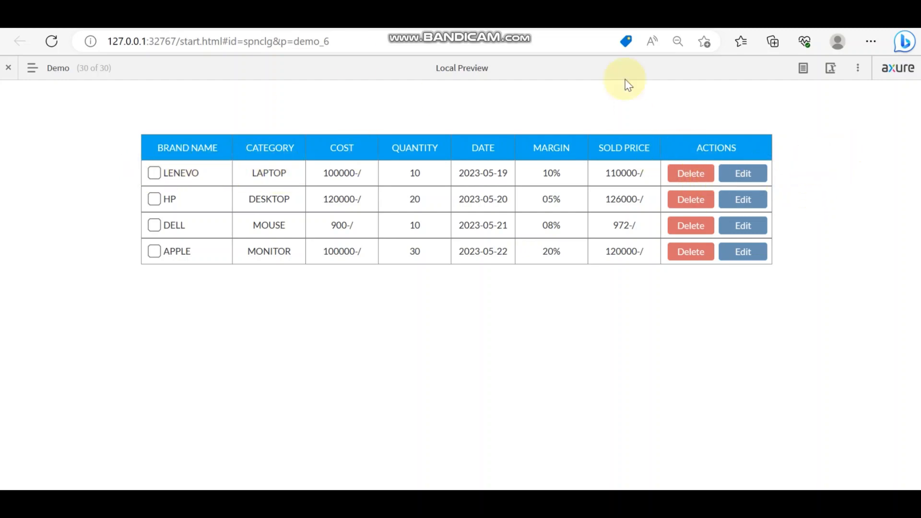
left_click(187, 169)
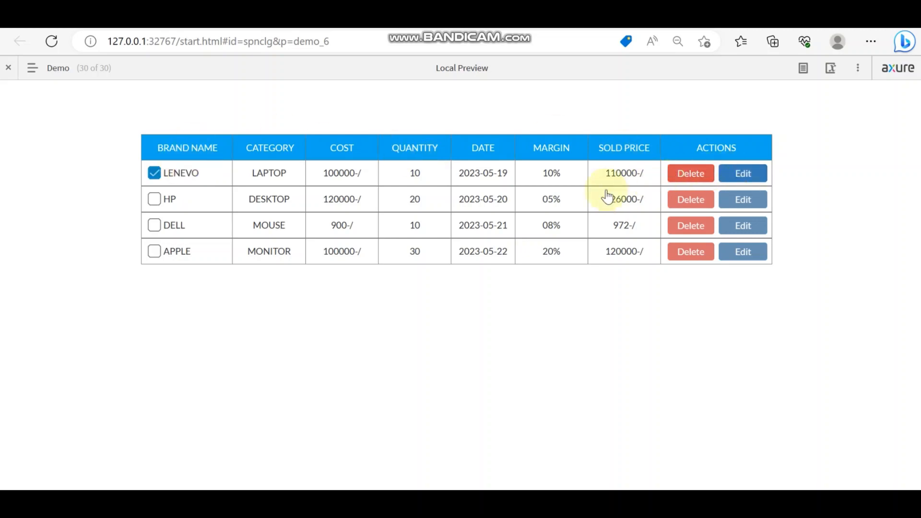
left_click(760, 177)
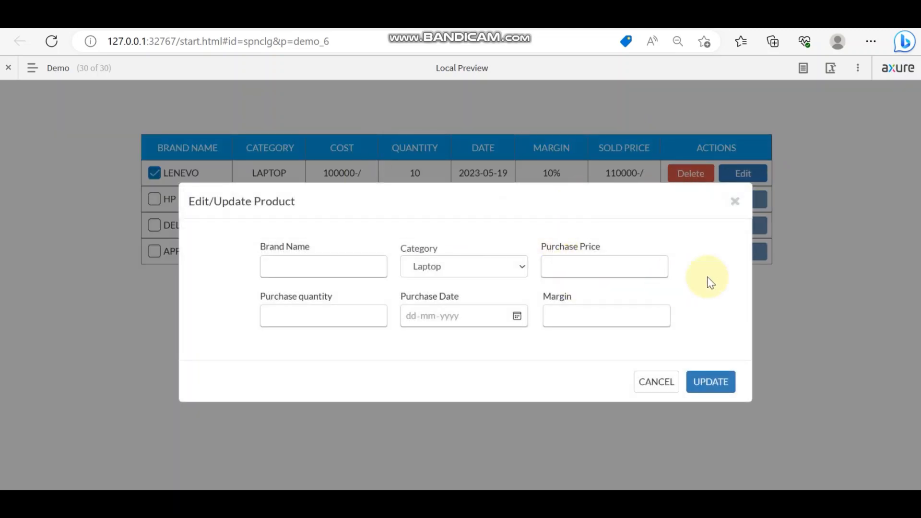
- Update the selected product to brand MI, category Mouse, price 1000, quantity 12, purchase date 26-05-2023 and margin 12
left_click(331, 261)
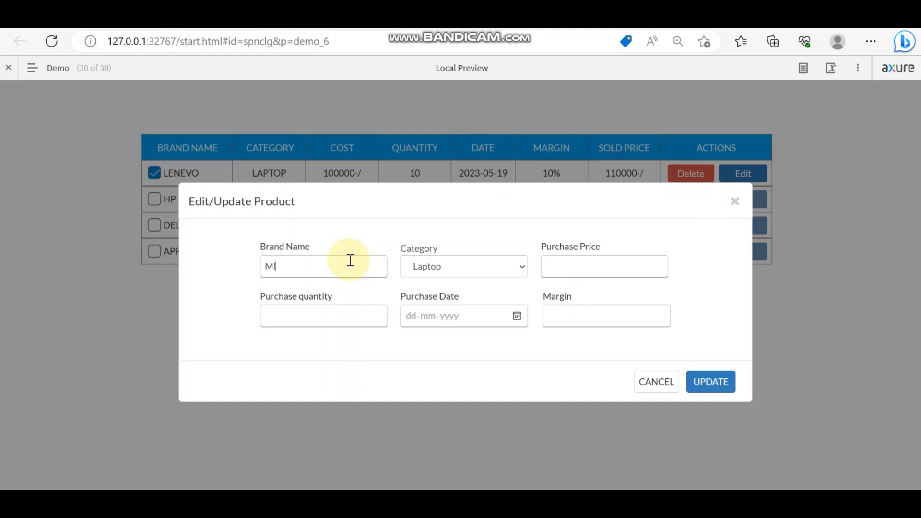
left_click(456, 264)
left_click(432, 308)
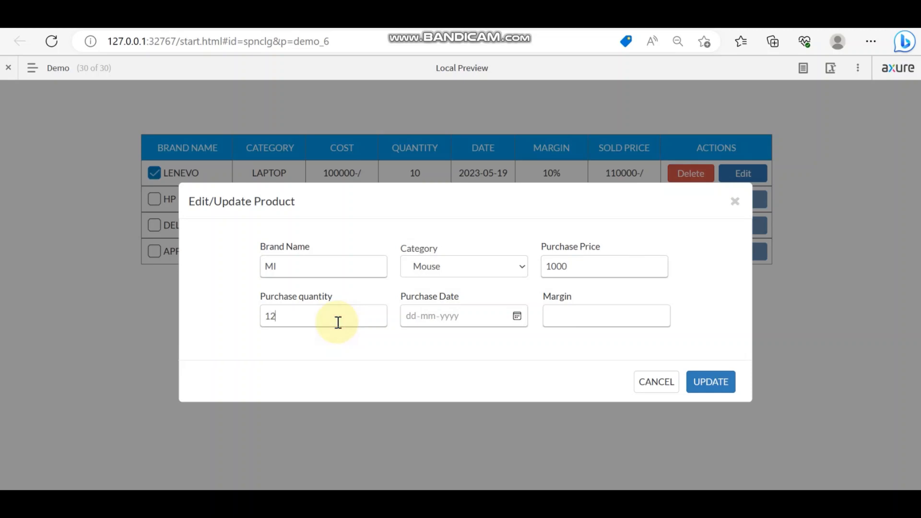
left_click(516, 316)
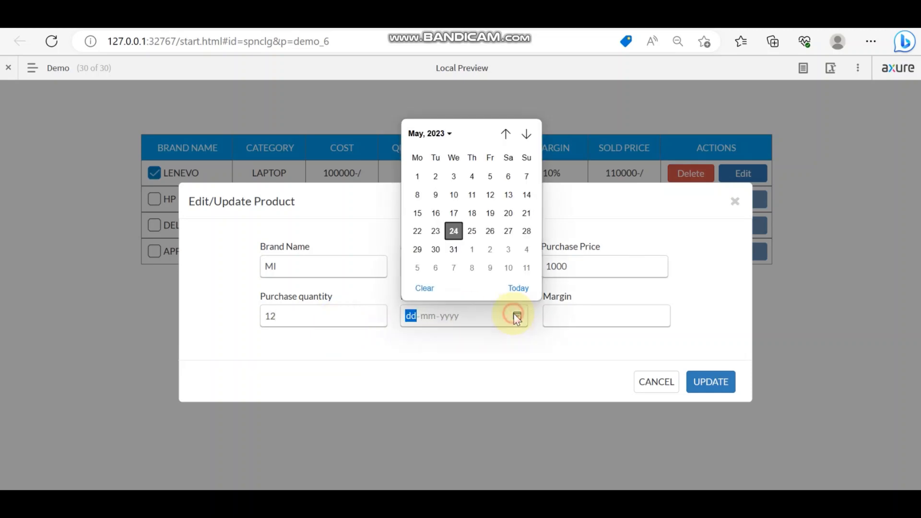
left_click(493, 230)
left_click(621, 315)
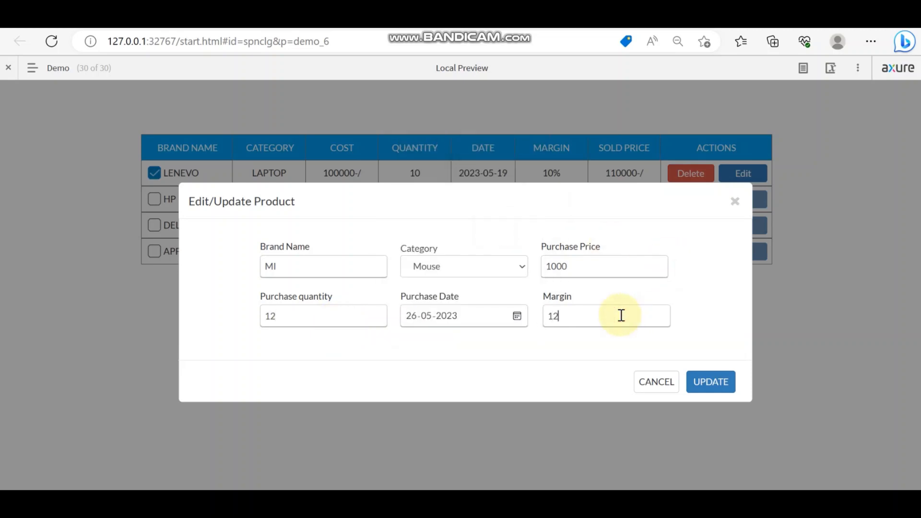
left_click(714, 382)
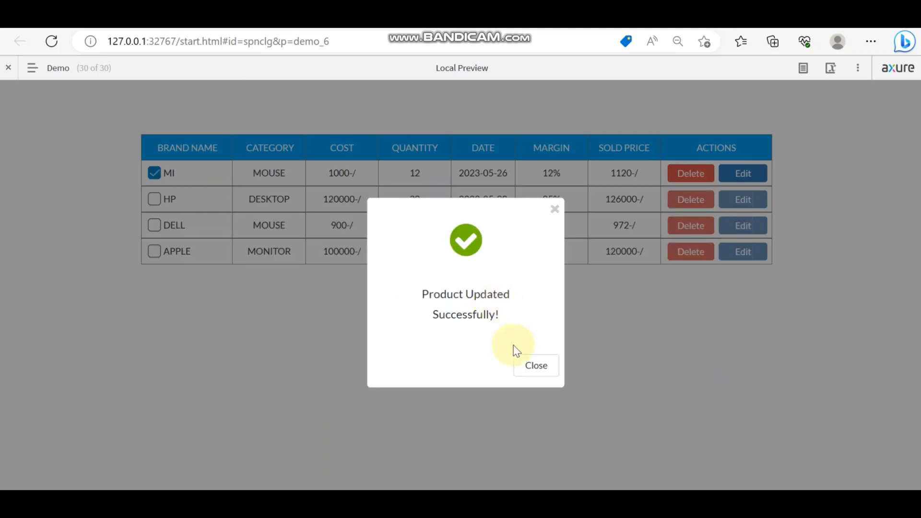
- Dismiss the update confirmation and delete the checked MI row from the table
left_click(536, 366)
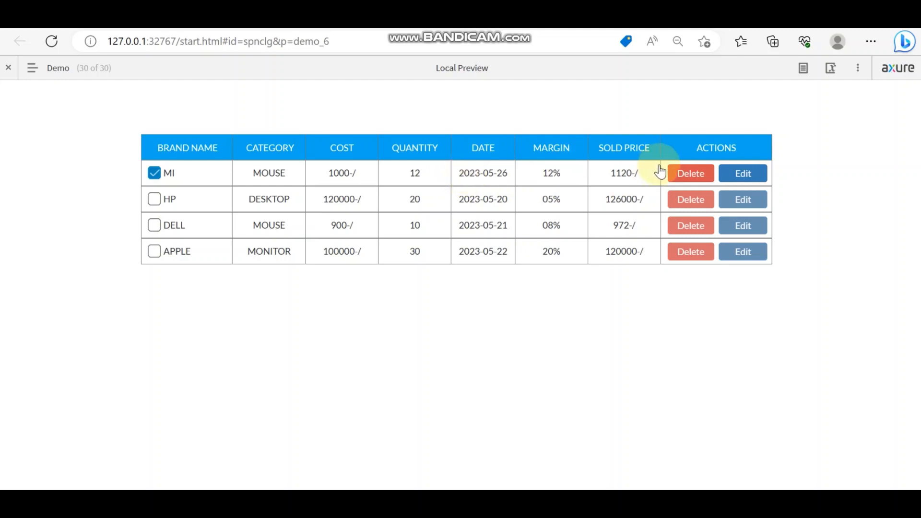
left_click(690, 174)
left_click(554, 365)
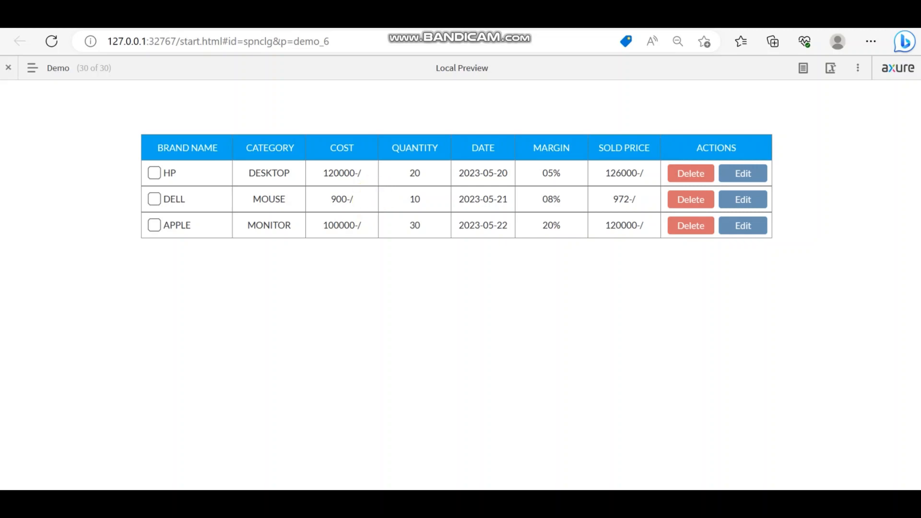
- Open the Edit,DeleteAndUpdate page under Axure Tricks 15 and test checking and unchecking the first DELL row
left_click(43, 71)
scroll(82, 353, "down", 5)
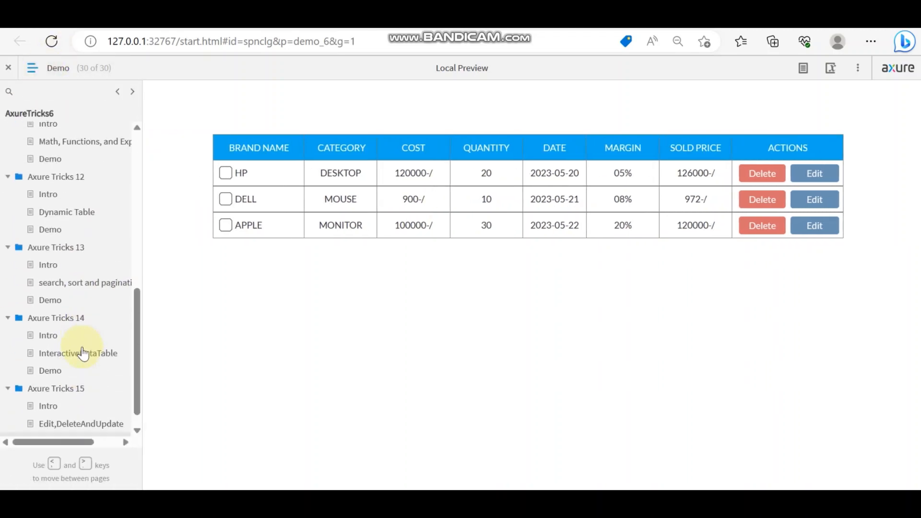
left_click(72, 401)
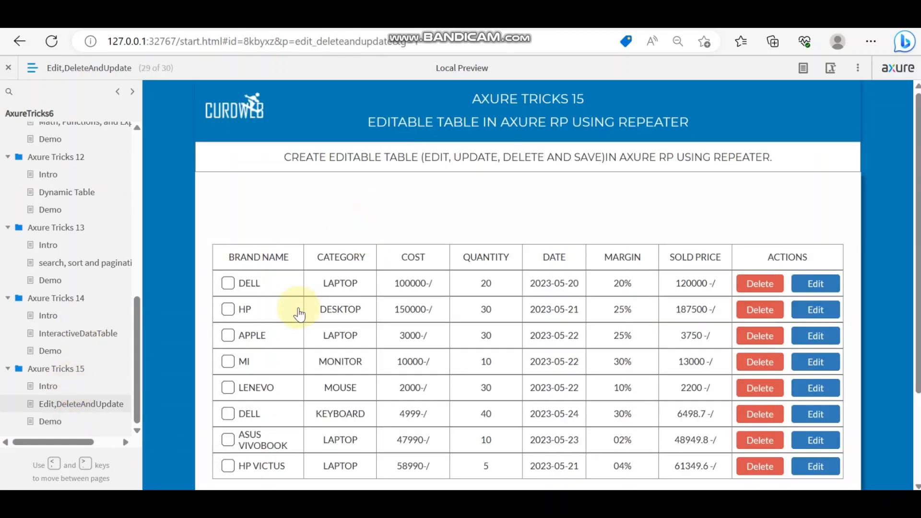
left_click(263, 283)
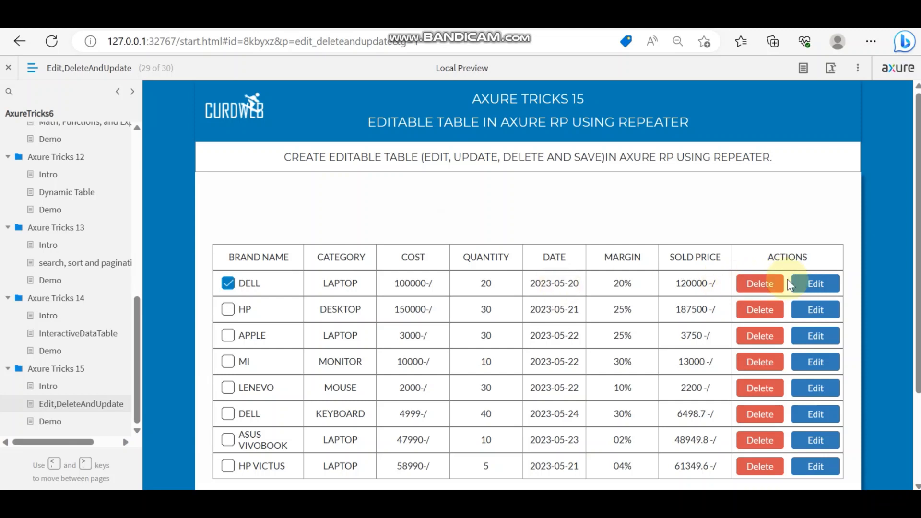
left_click(282, 286)
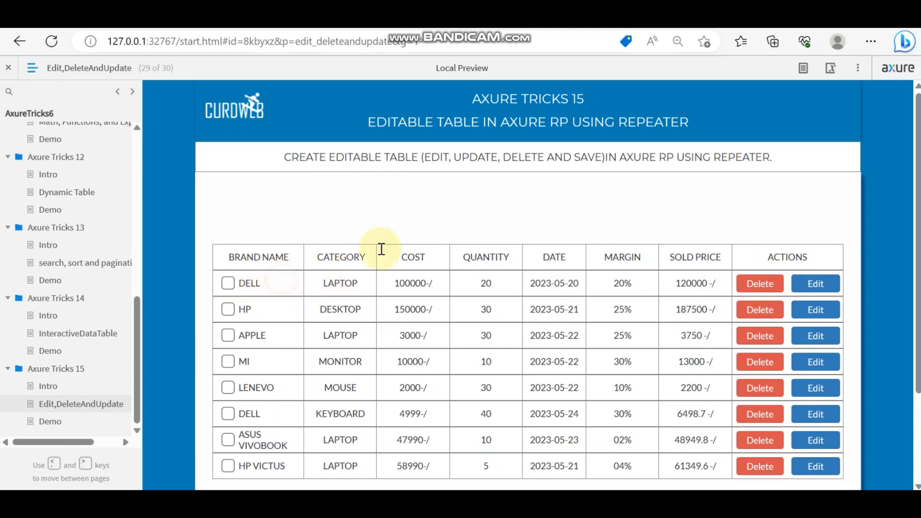
- Test the Edit action on the first DELL row while no product is selected
left_click(821, 284)
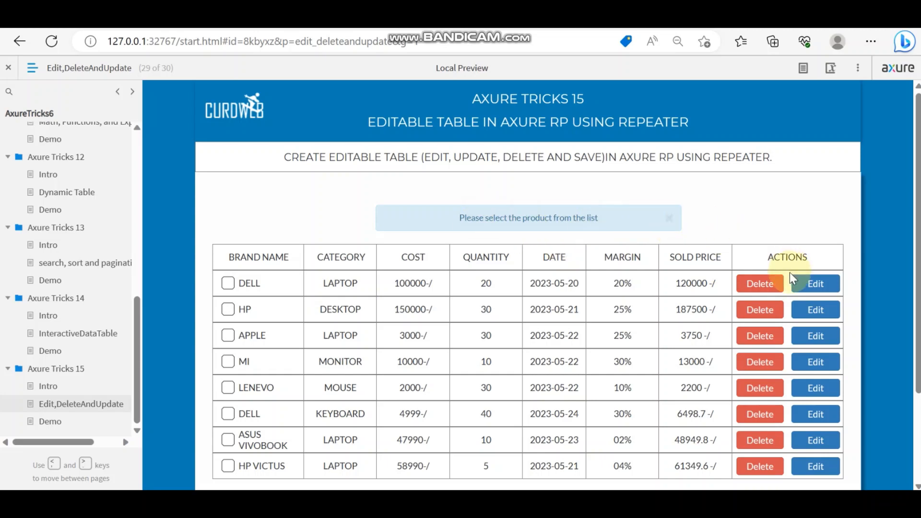
left_click(815, 284)
double_click(815, 284)
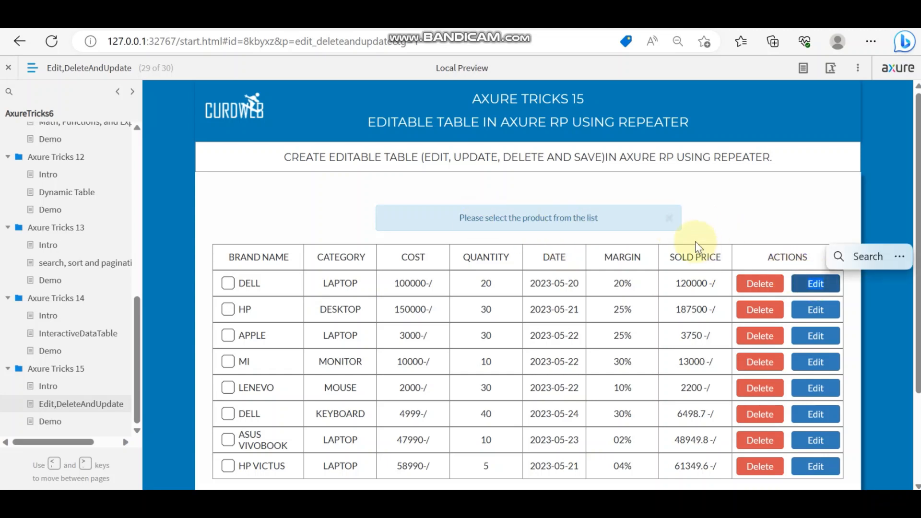
- Select the first DELL row, dismiss the selection notice, and open and close its Edit & Update Product form
left_click(252, 285)
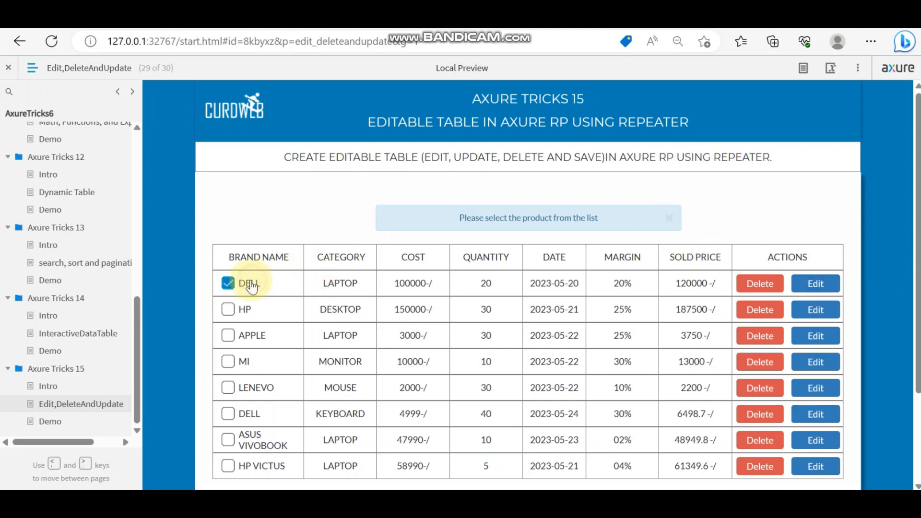
left_click(669, 220)
left_click(818, 283)
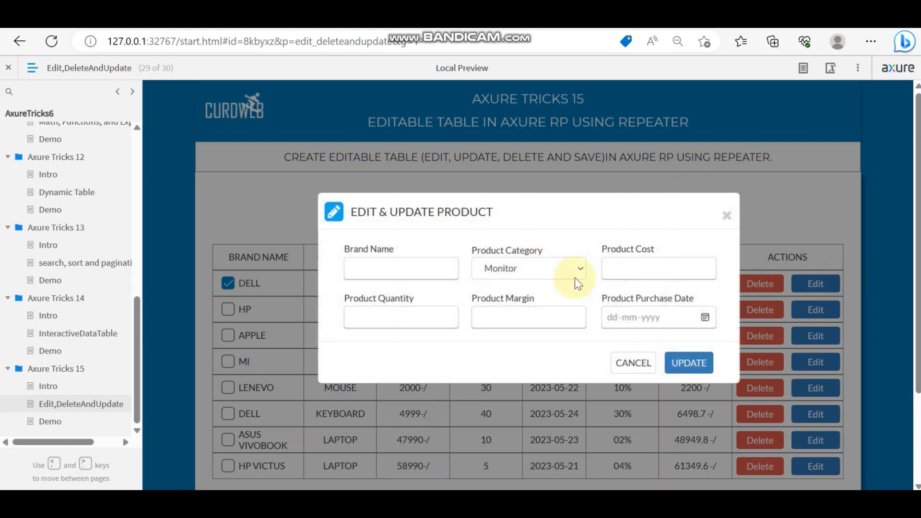
left_click(727, 222)
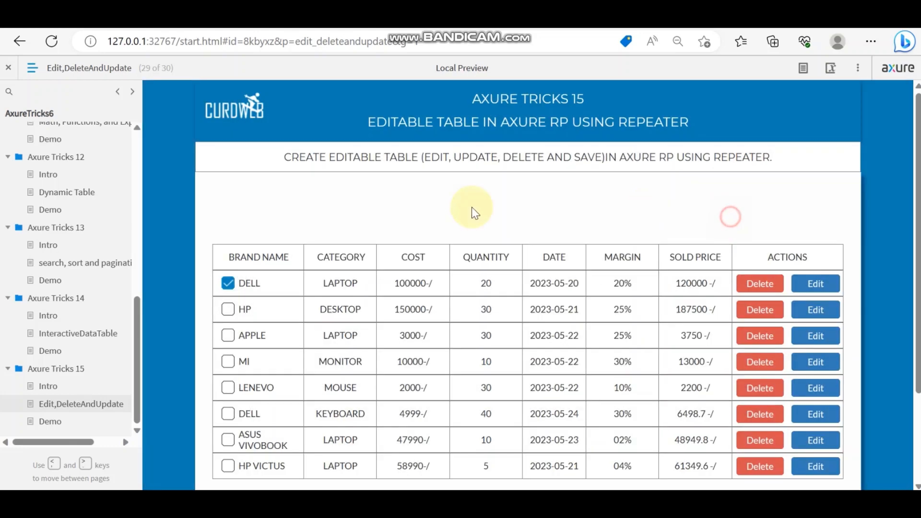
- Return to the Axure Tricks 15 Demo page and test checking and unchecking the LENEVO row
left_click(50, 422)
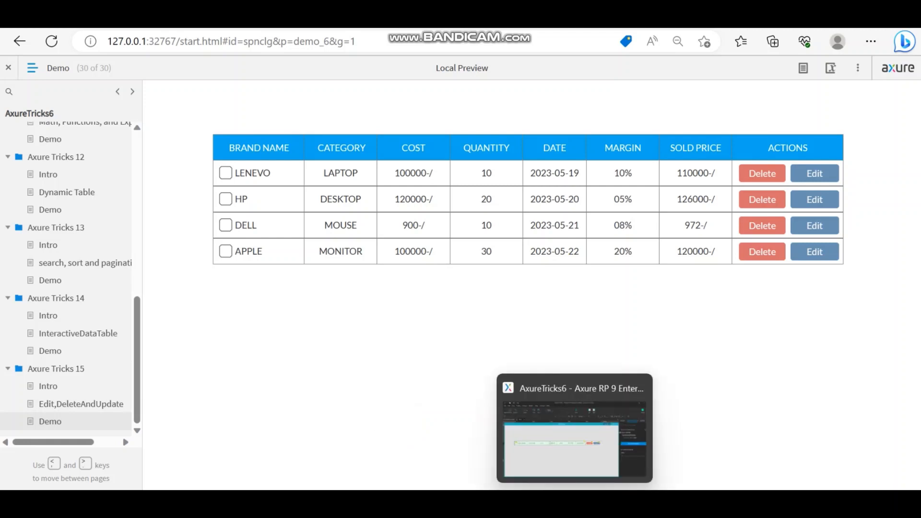
left_click(257, 171)
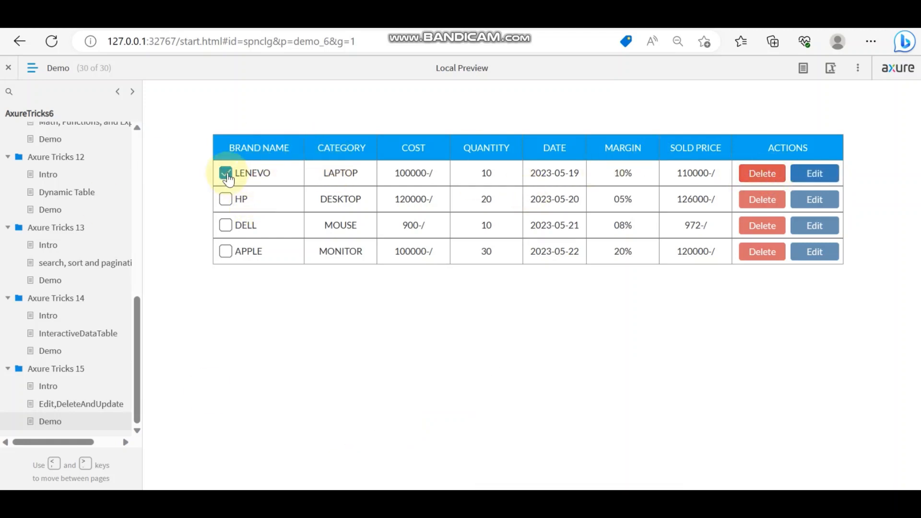
left_click(247, 172)
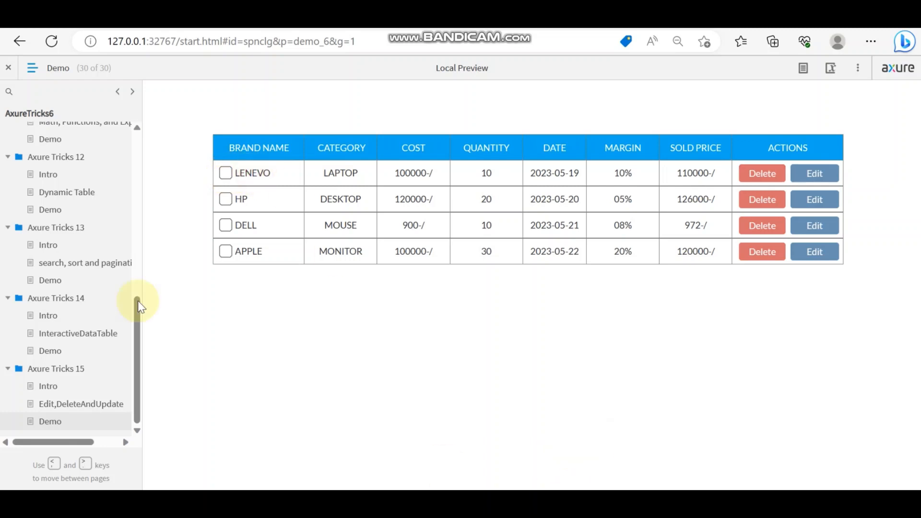
left_click(32, 68)
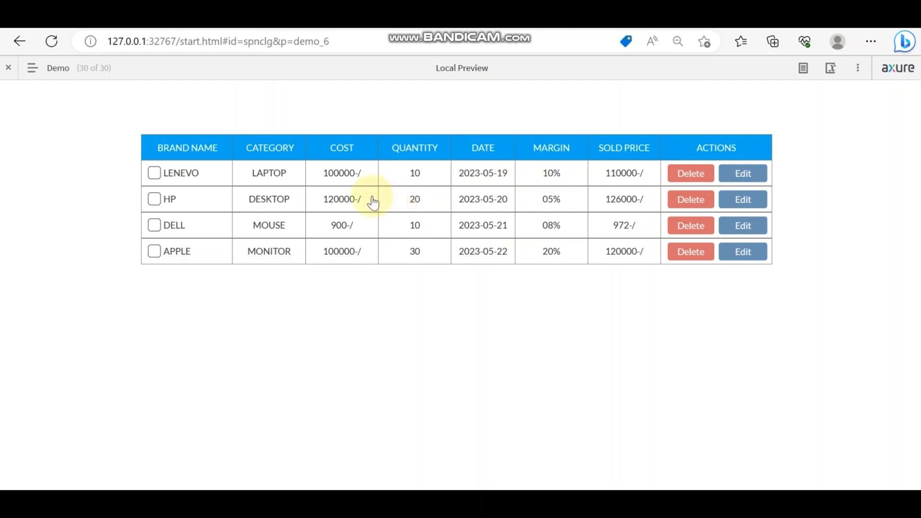
left_click(48, 69)
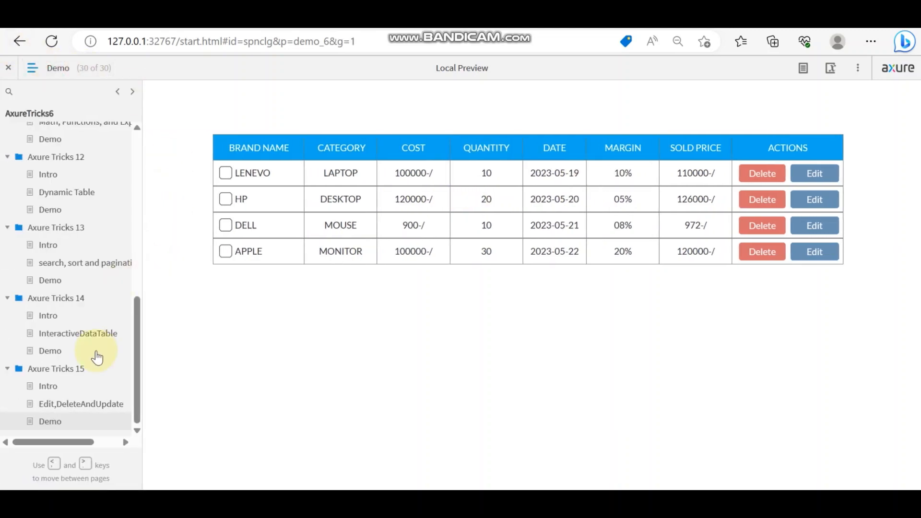